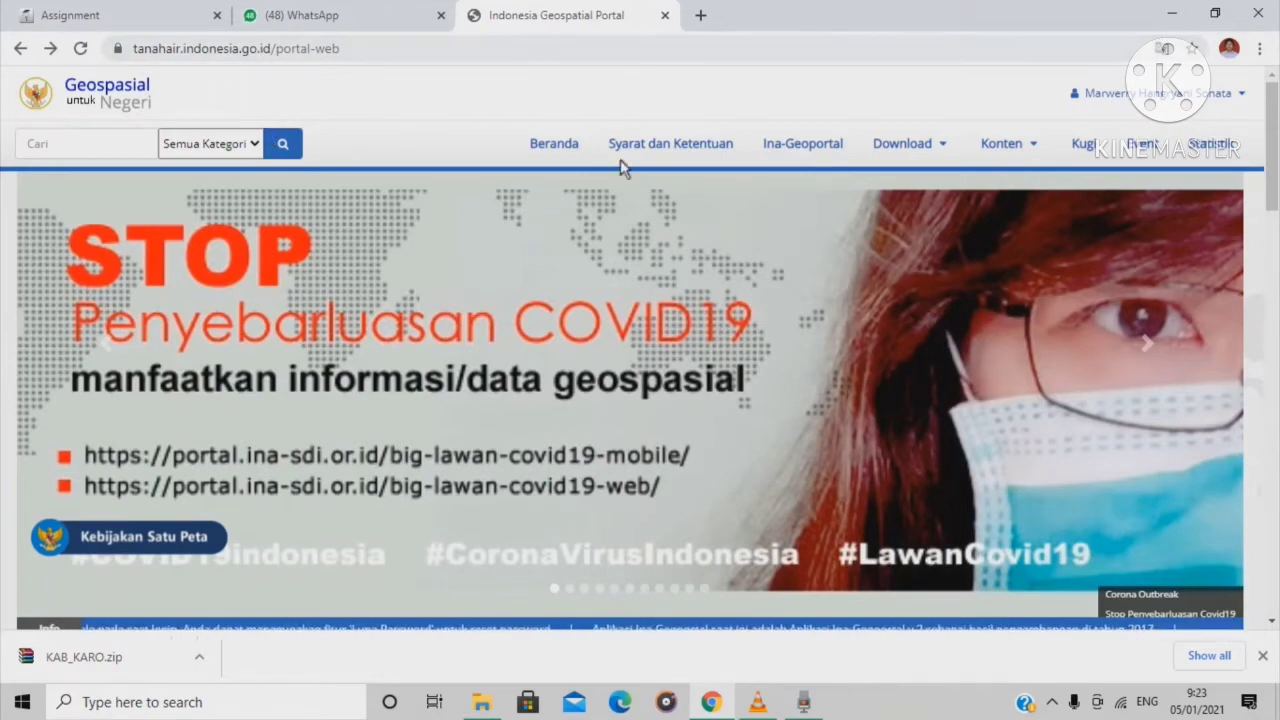
Open the per-region download map for Peta RBI shapefiles and dismiss the notice
scroll(330, 472, "down", 1)
scroll(330, 472, "down", 3)
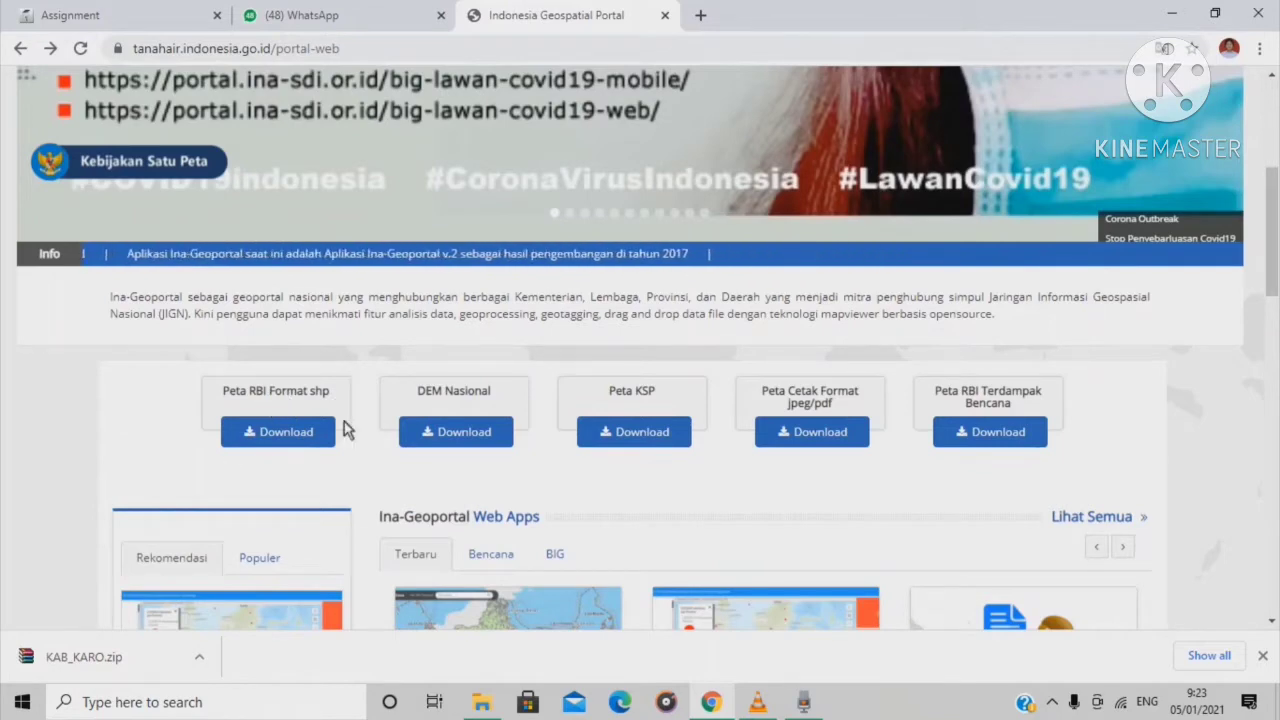
left_click(288, 440)
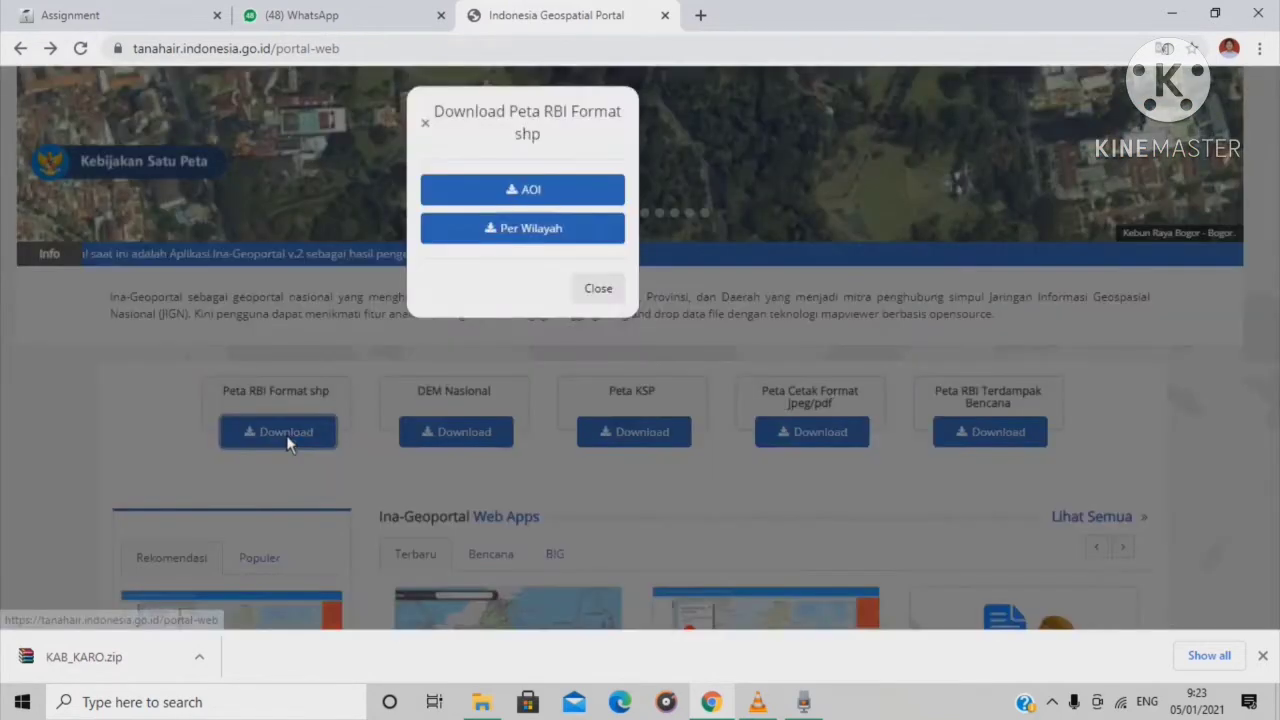
left_click(530, 250)
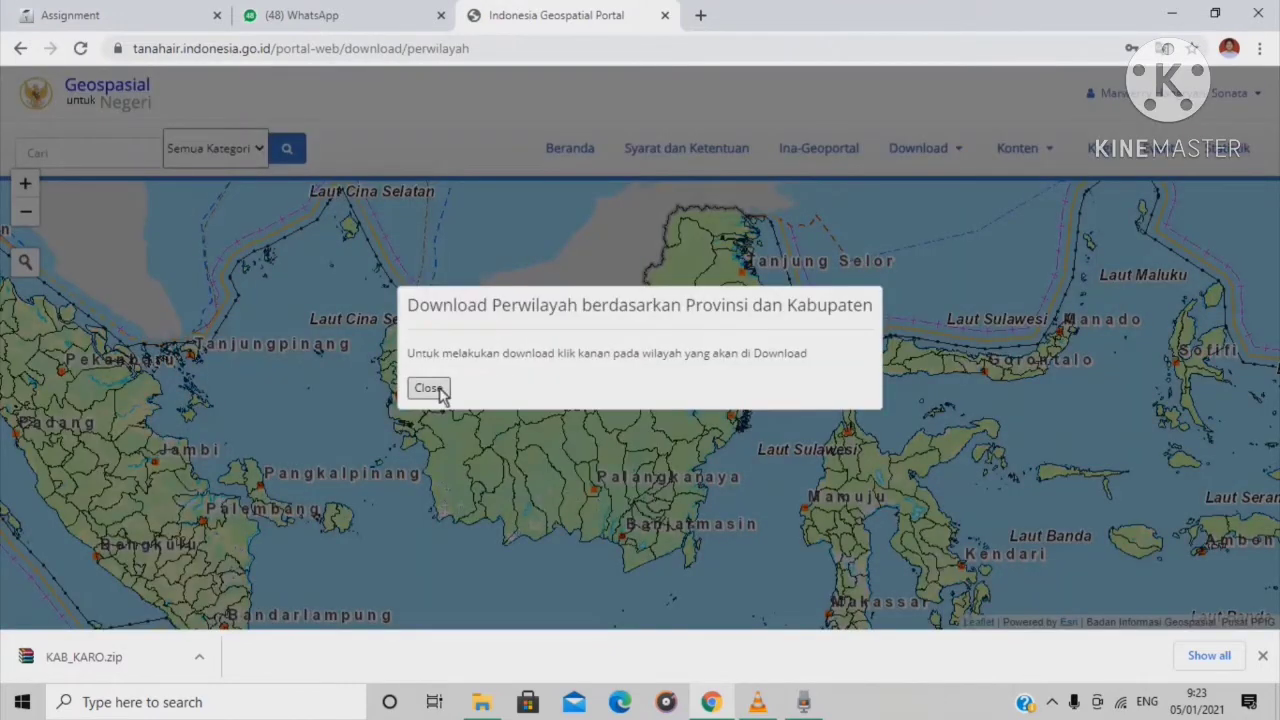
left_click(428, 388)
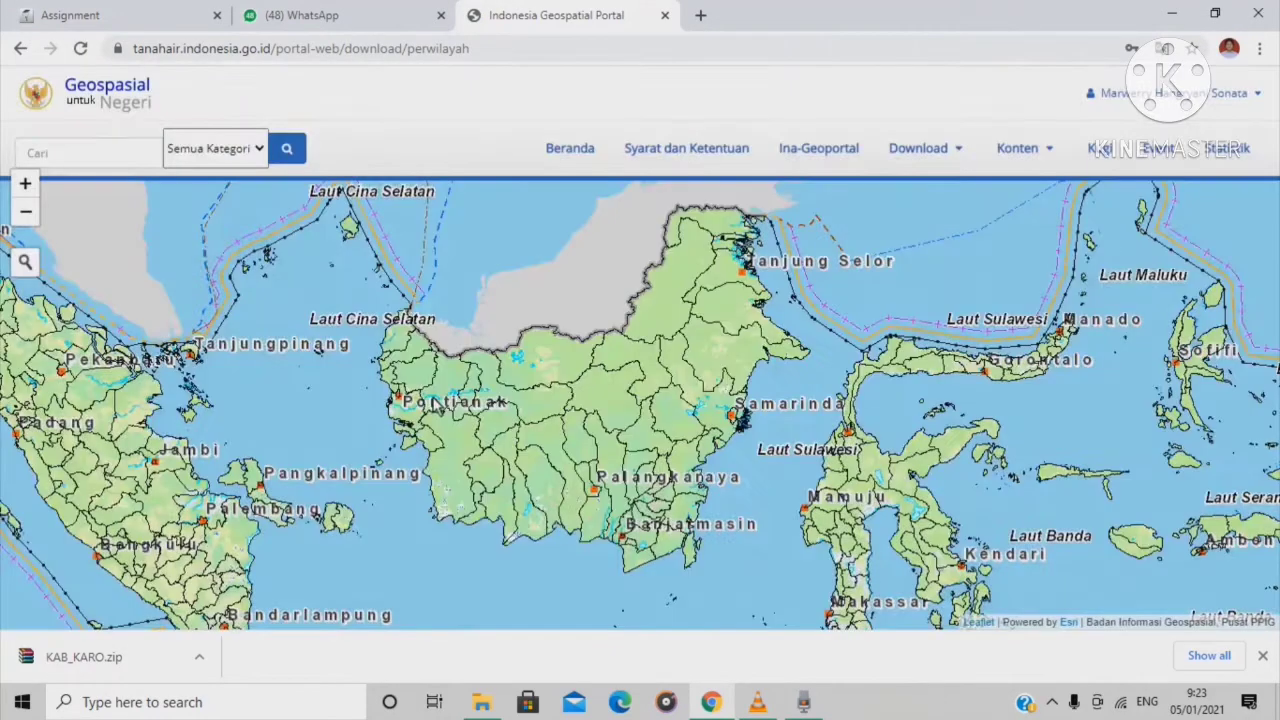
Zoom and pan the region map to North Sumatra around Medan and Lake Toba
scroll(145, 408, "up", 1)
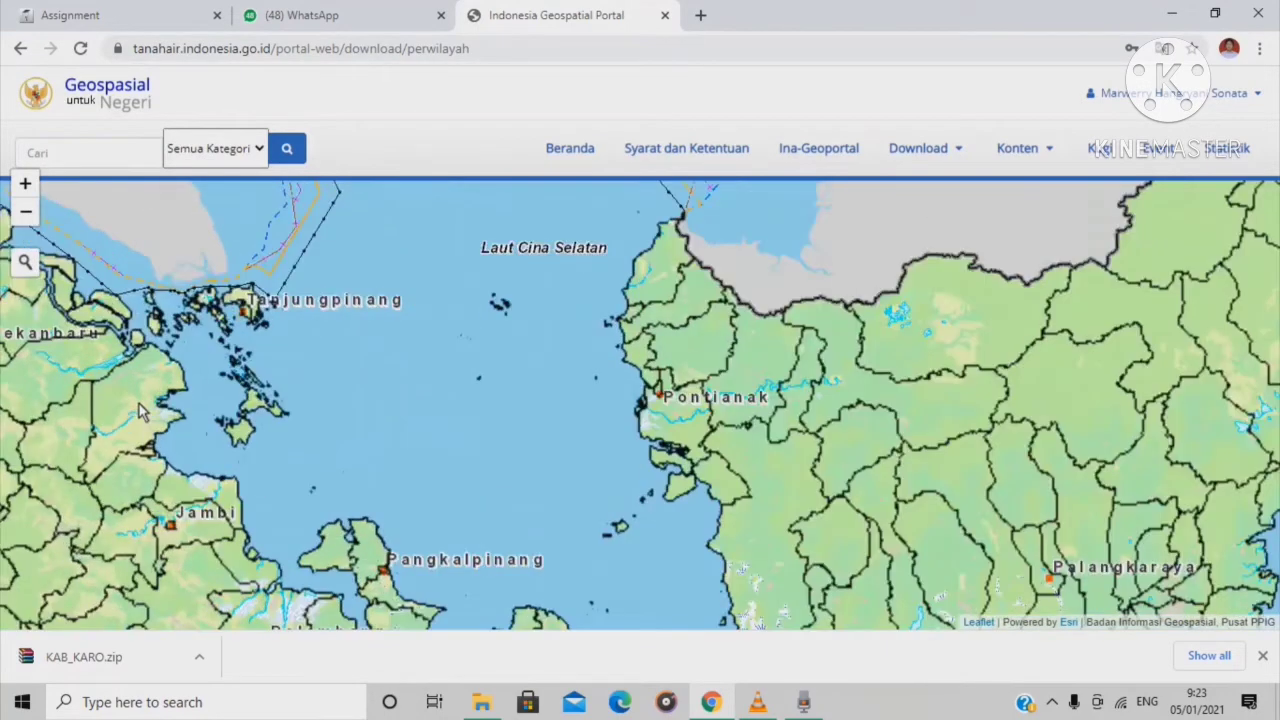
scroll(150, 440, "down", 1)
scroll(95, 445, "down", 1)
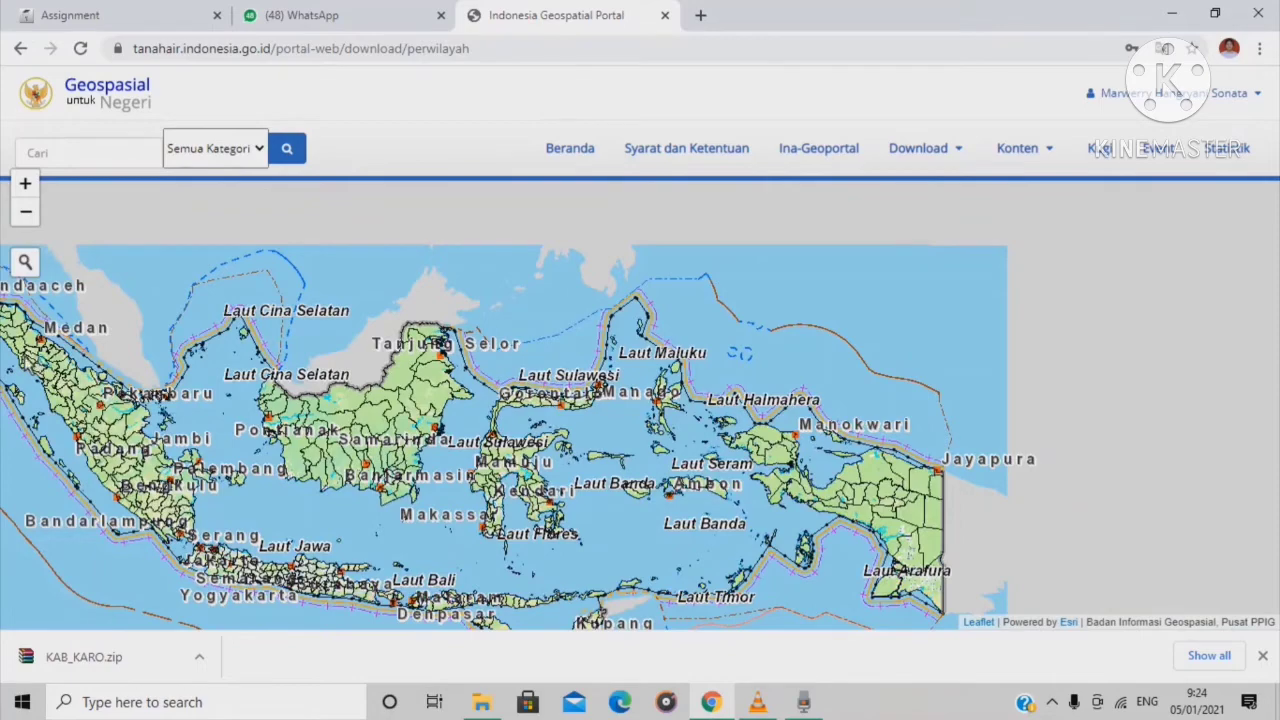
scroll(34, 365, "down", 1)
scroll(30, 378, "up", 1)
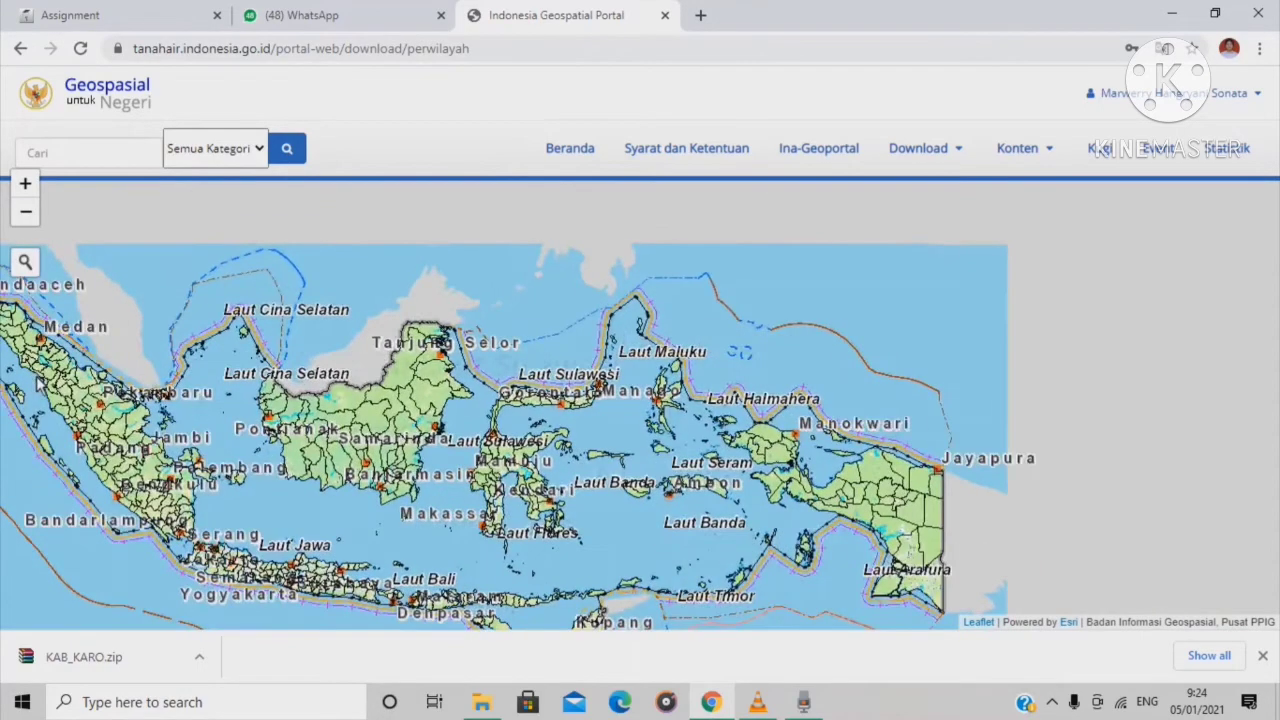
scroll(36, 380, "up", 1)
scroll(70, 358, "up", 1)
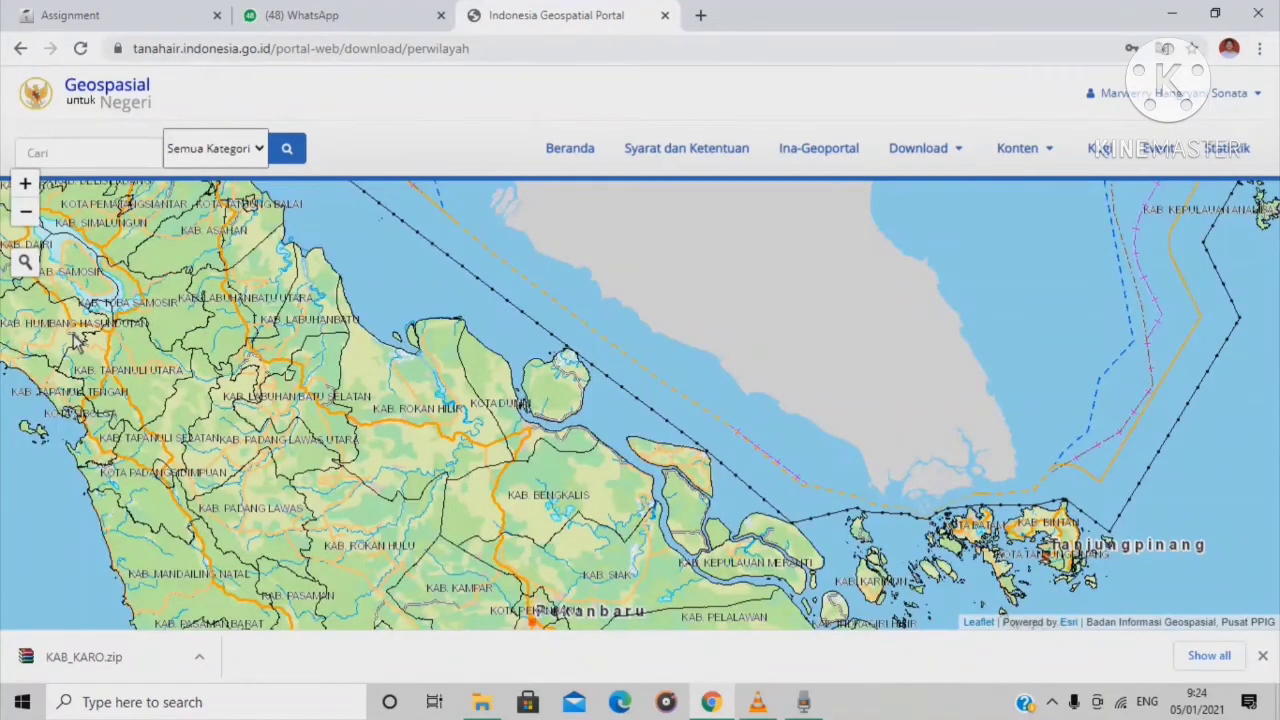
scroll(98, 405, "up", 1)
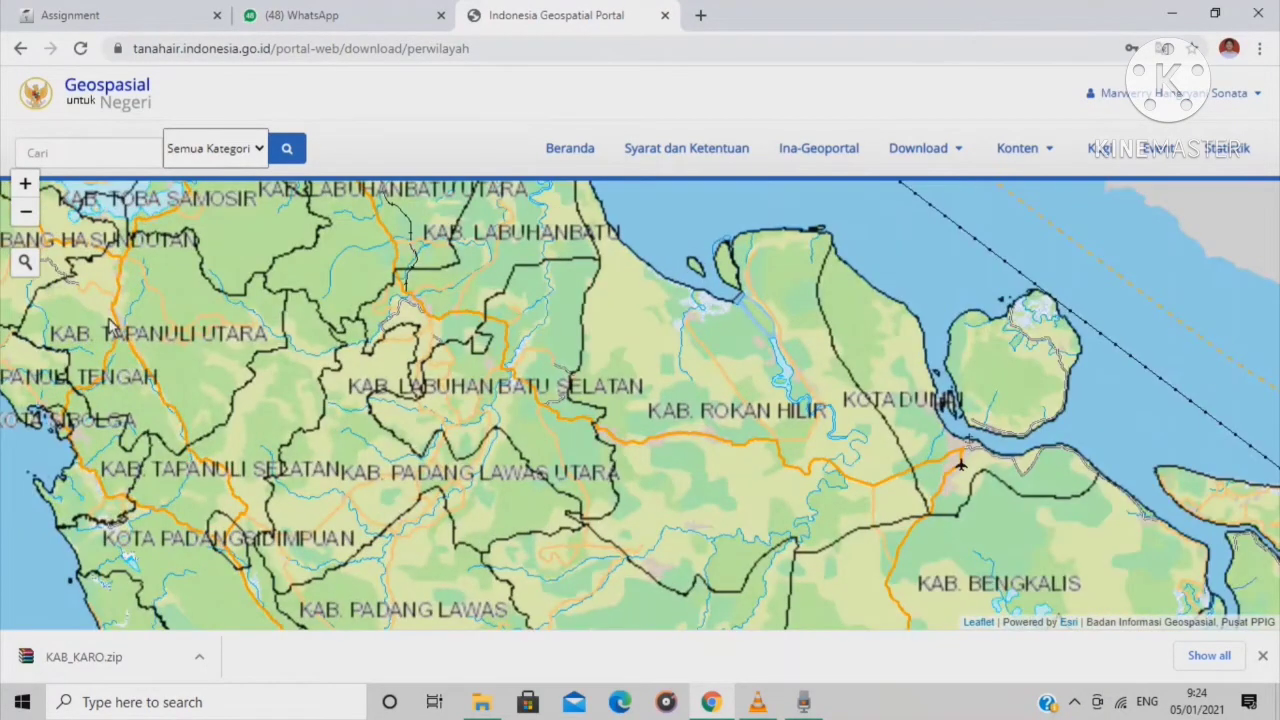
left_click_drag(134, 352, 500, 660)
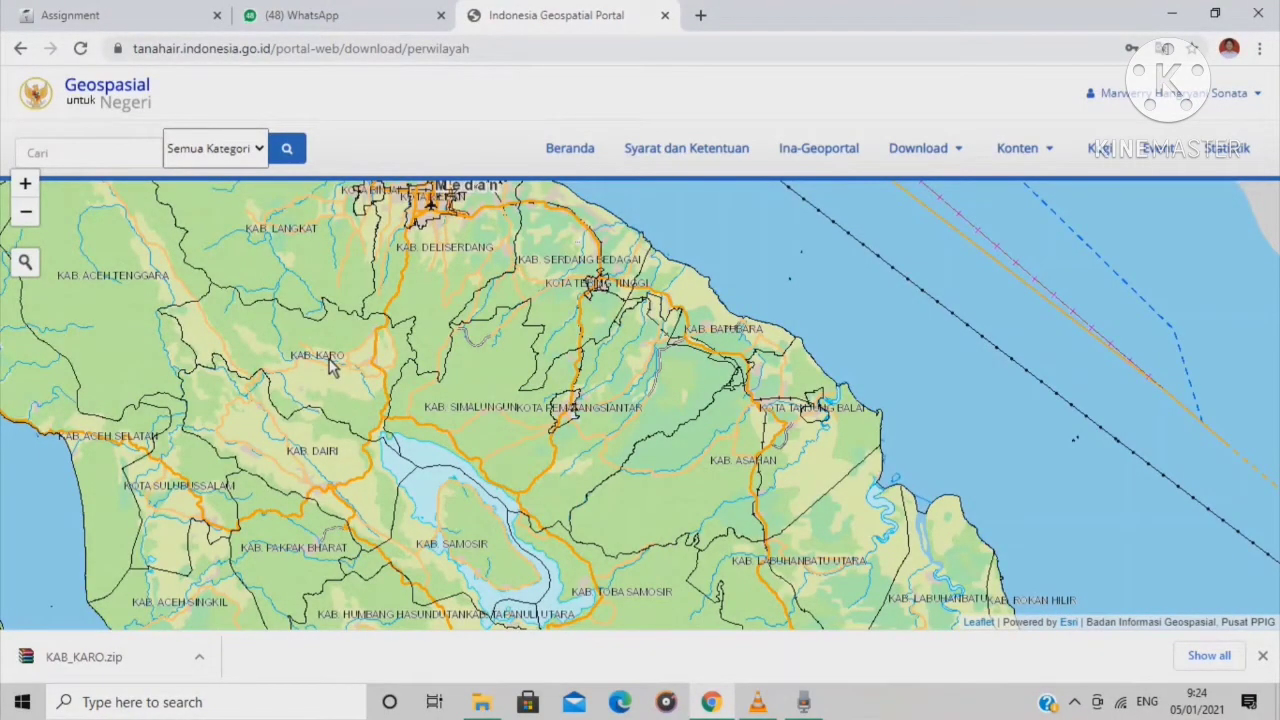
Select KAB. KARO on the map at 50K scale, then bring up File Explorer
left_click(333, 367)
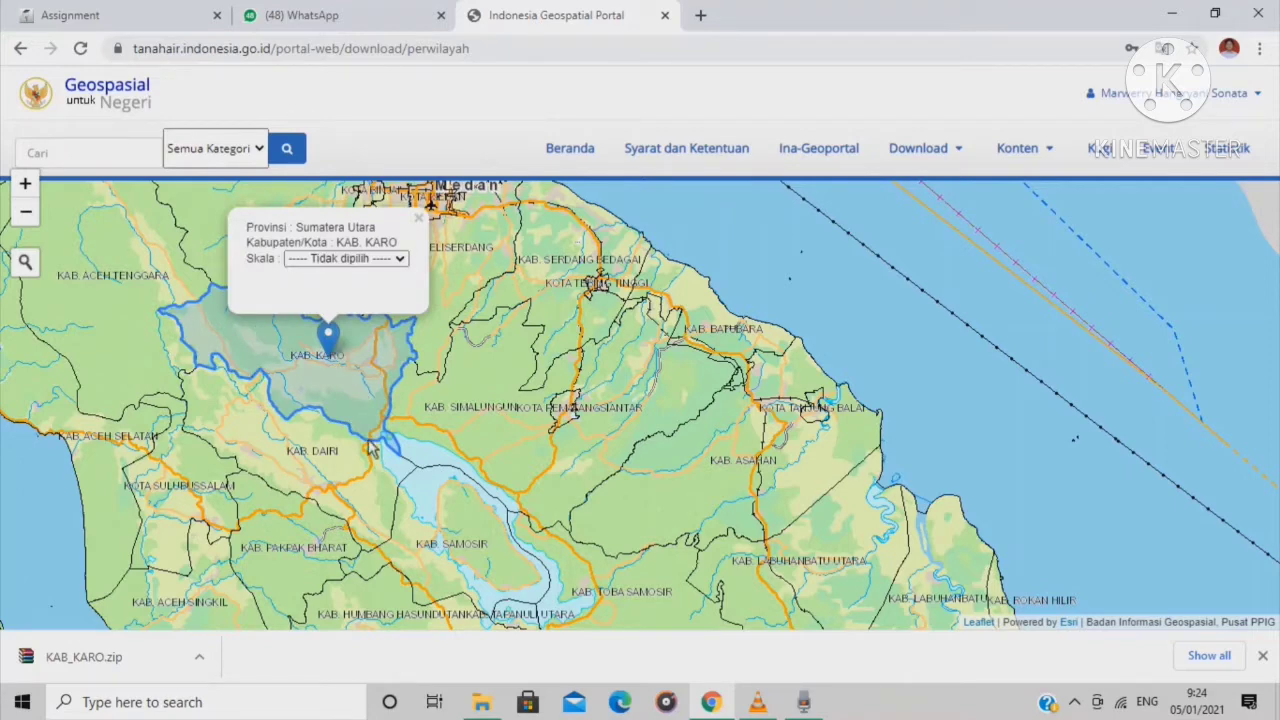
left_click(399, 262)
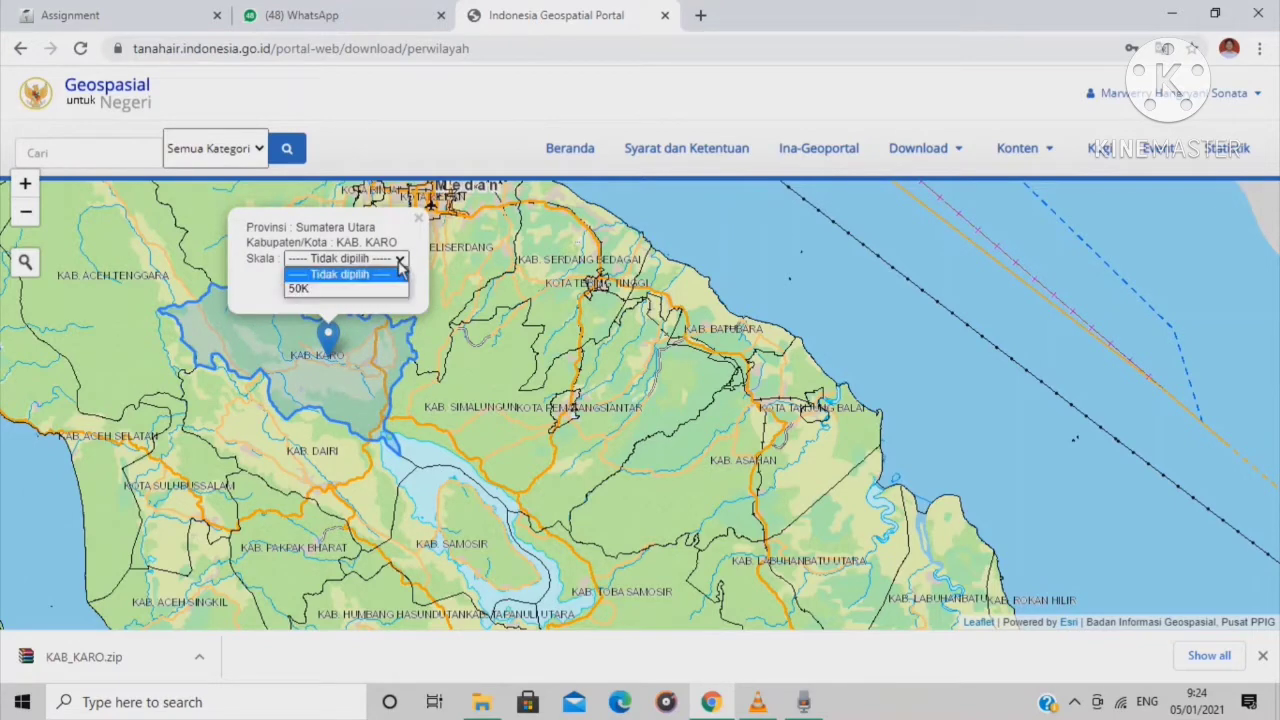
left_click(355, 290)
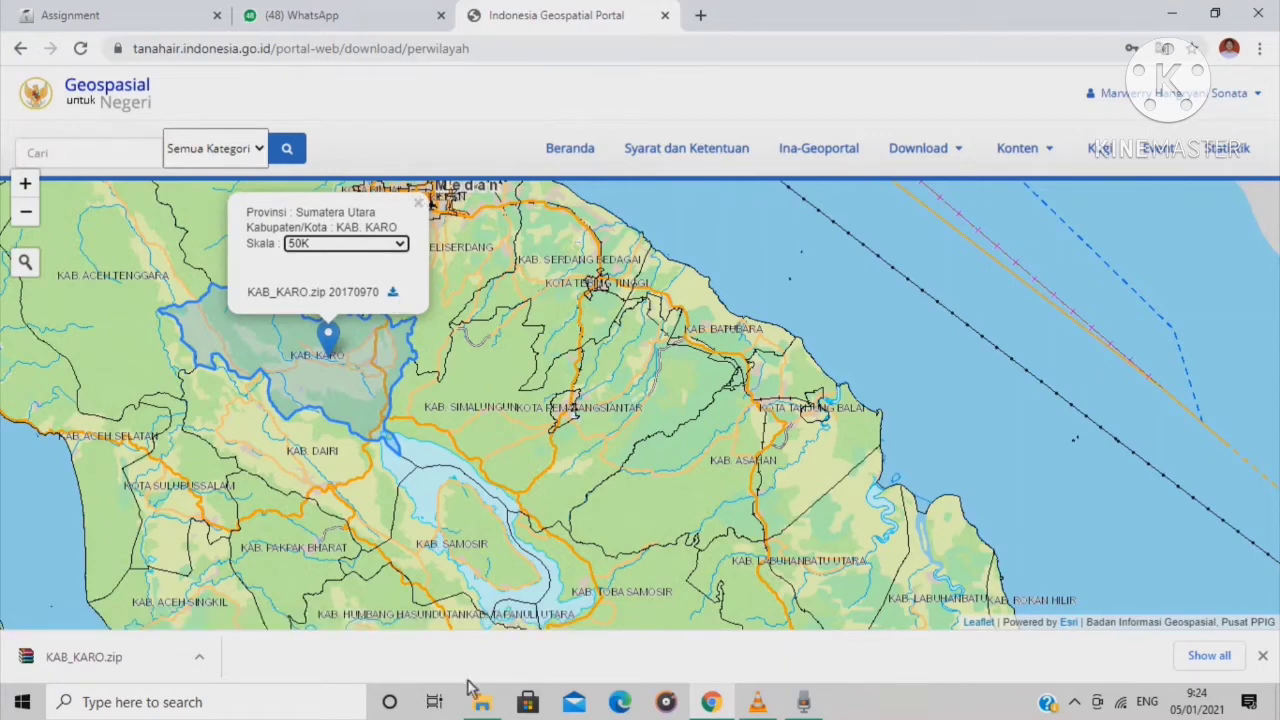
left_click(479, 700)
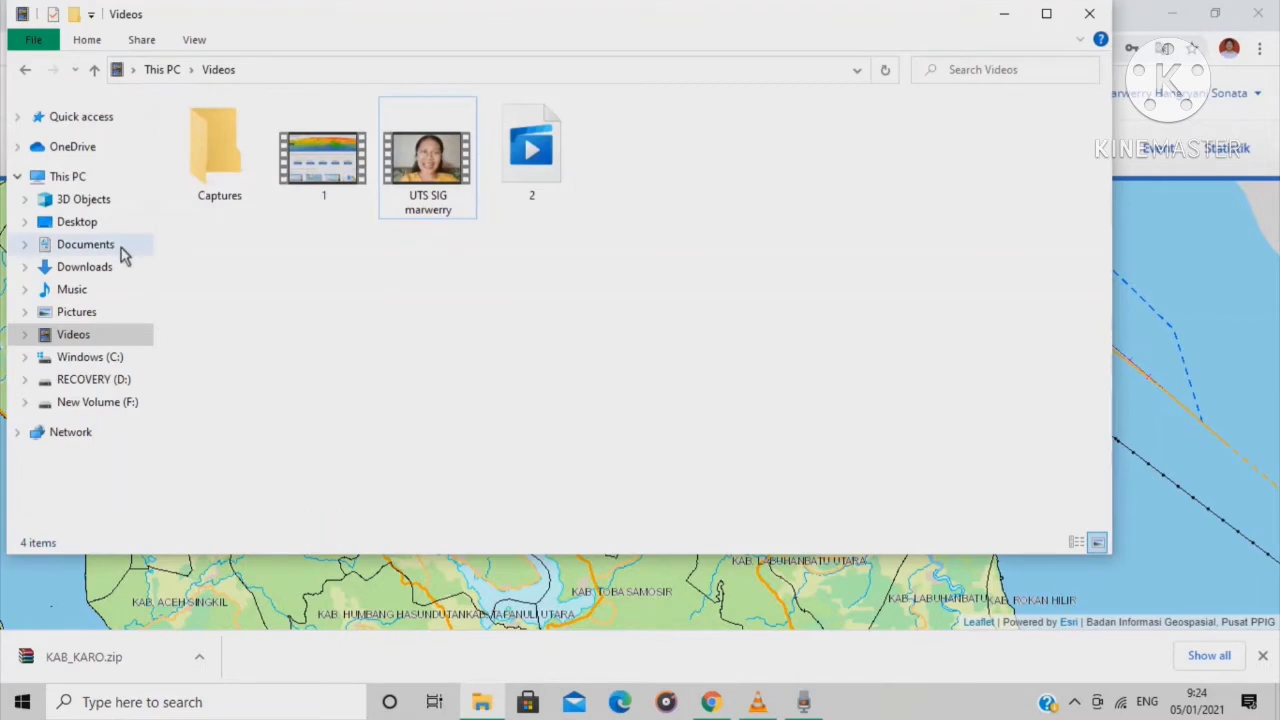
In Downloads, open WinRAR's Extract files dialog for the KAB_KARO archive
left_click(120, 268)
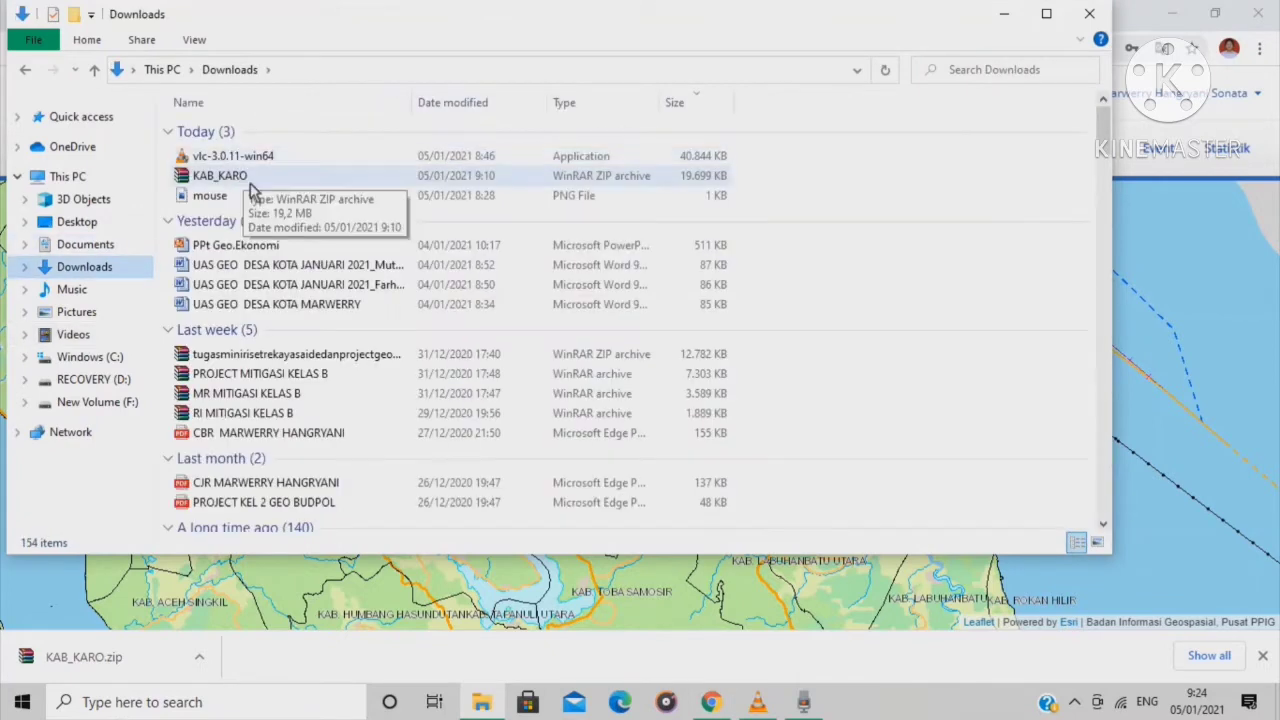
left_click(340, 198)
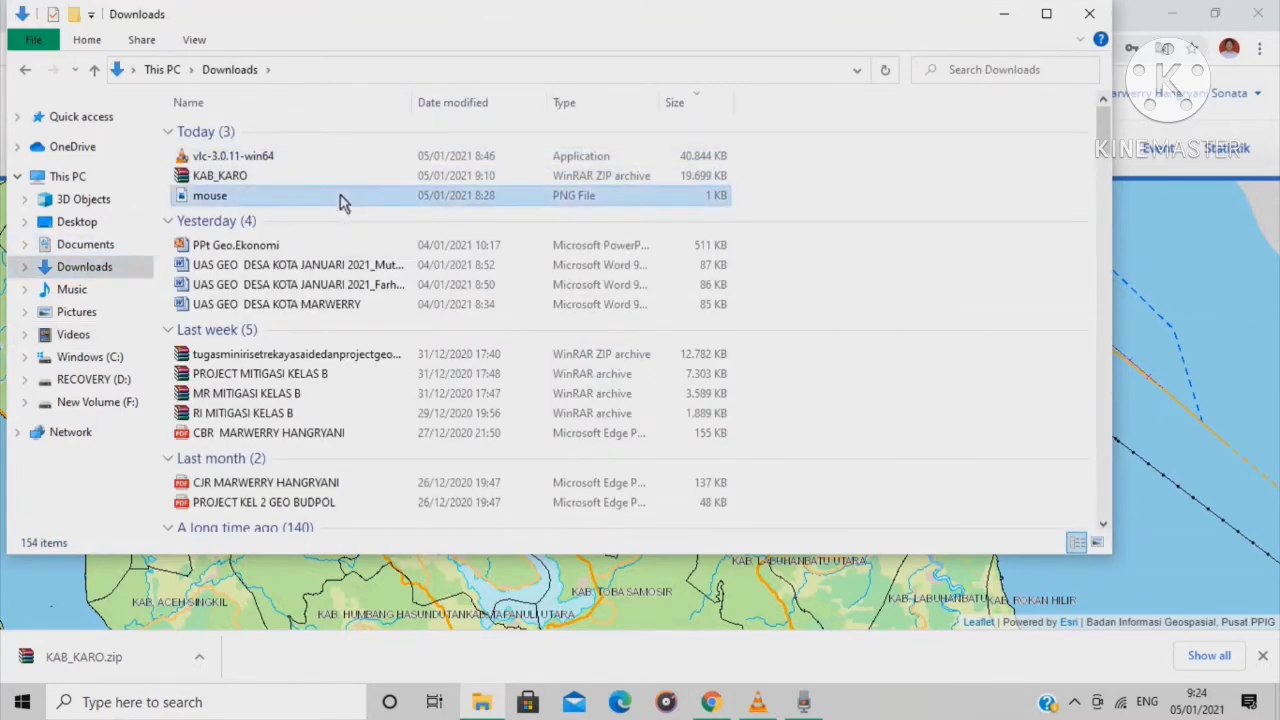
right_click(334, 196)
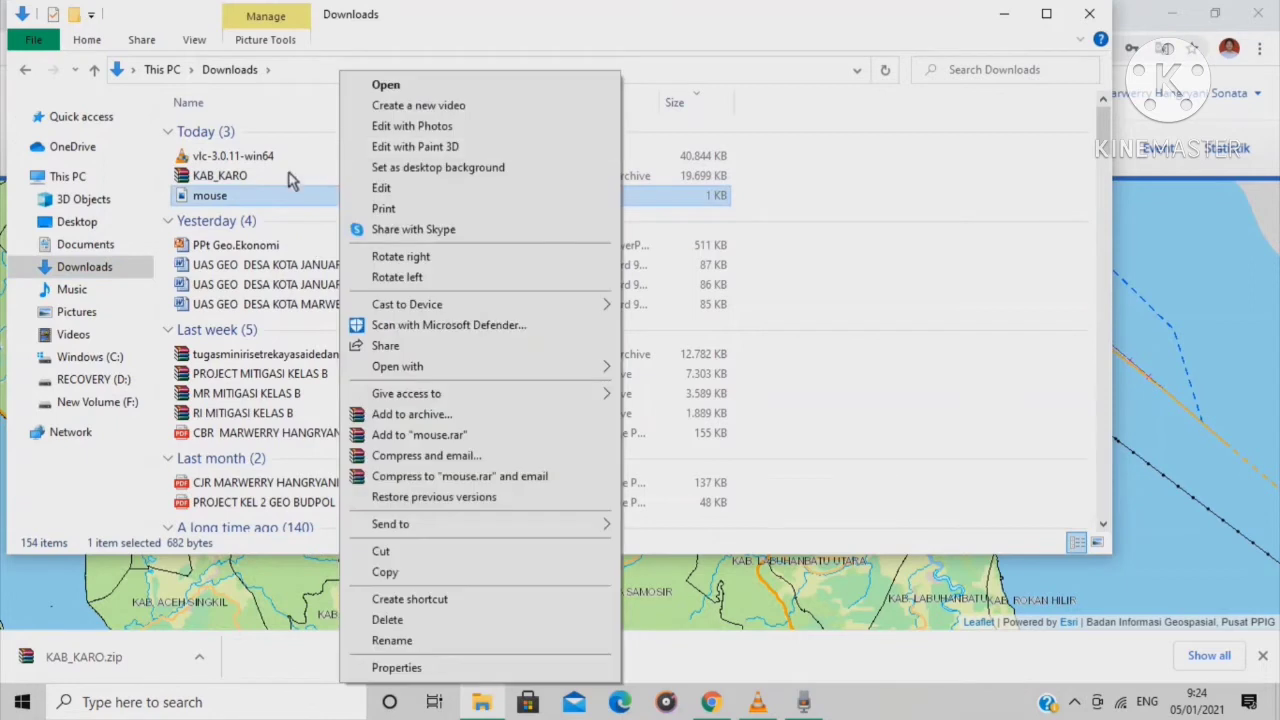
left_click(287, 177)
right_click(288, 177)
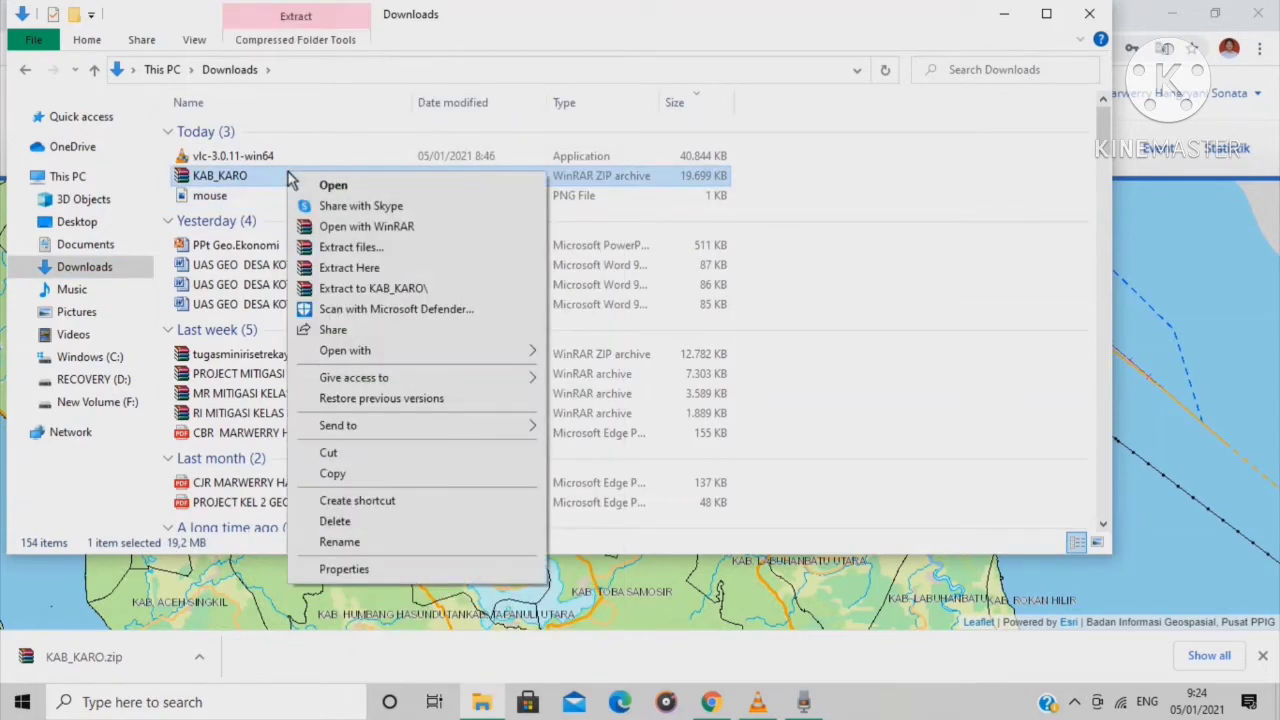
left_click(400, 264)
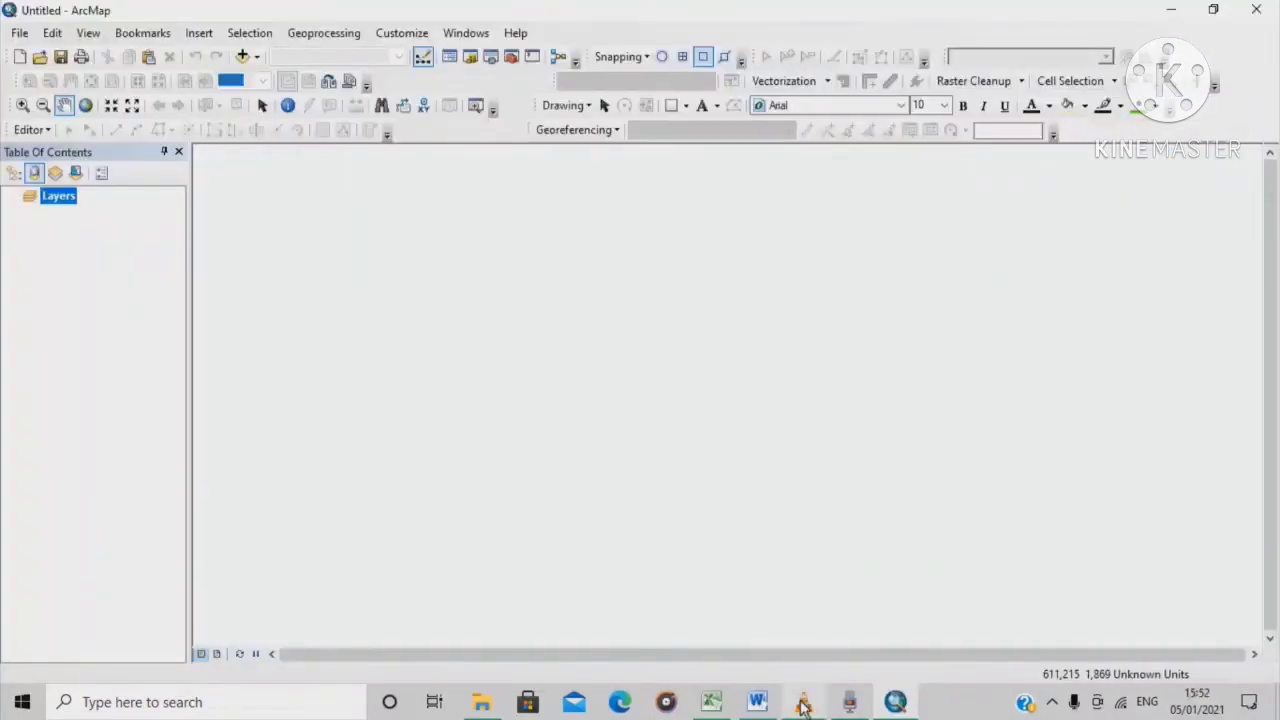
mouse_move(803, 703)
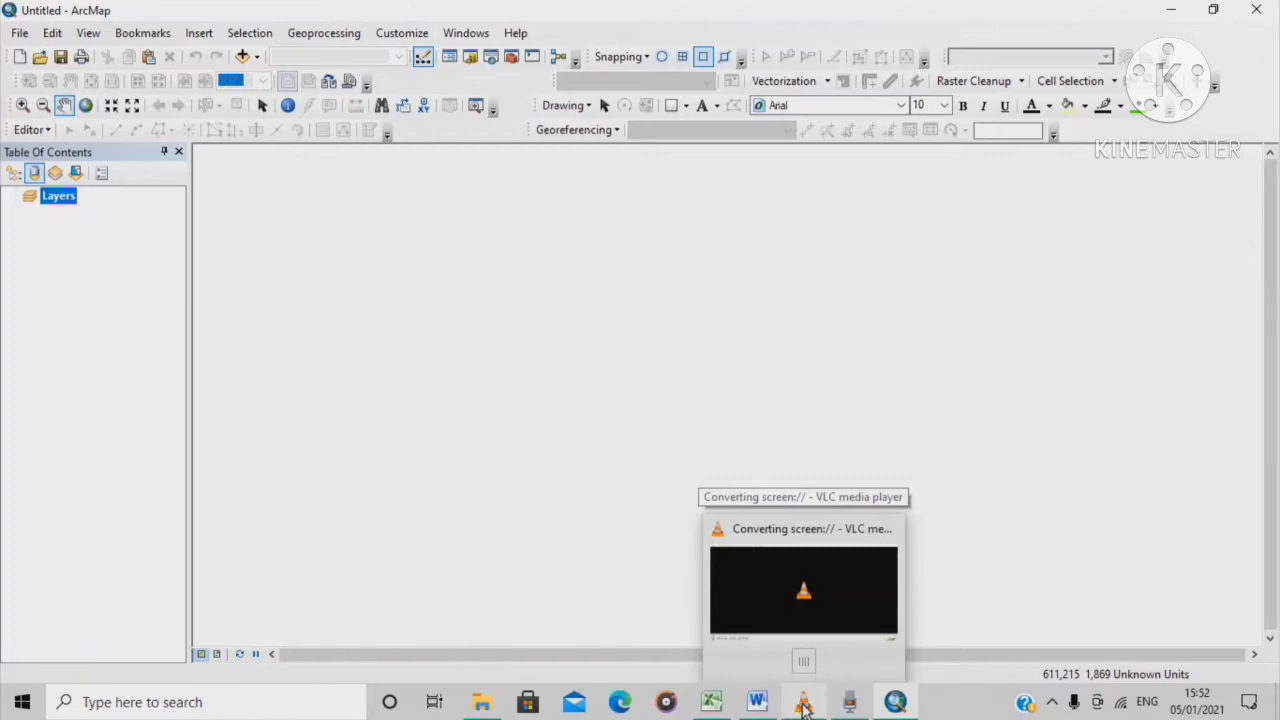
mouse_move(848, 705)
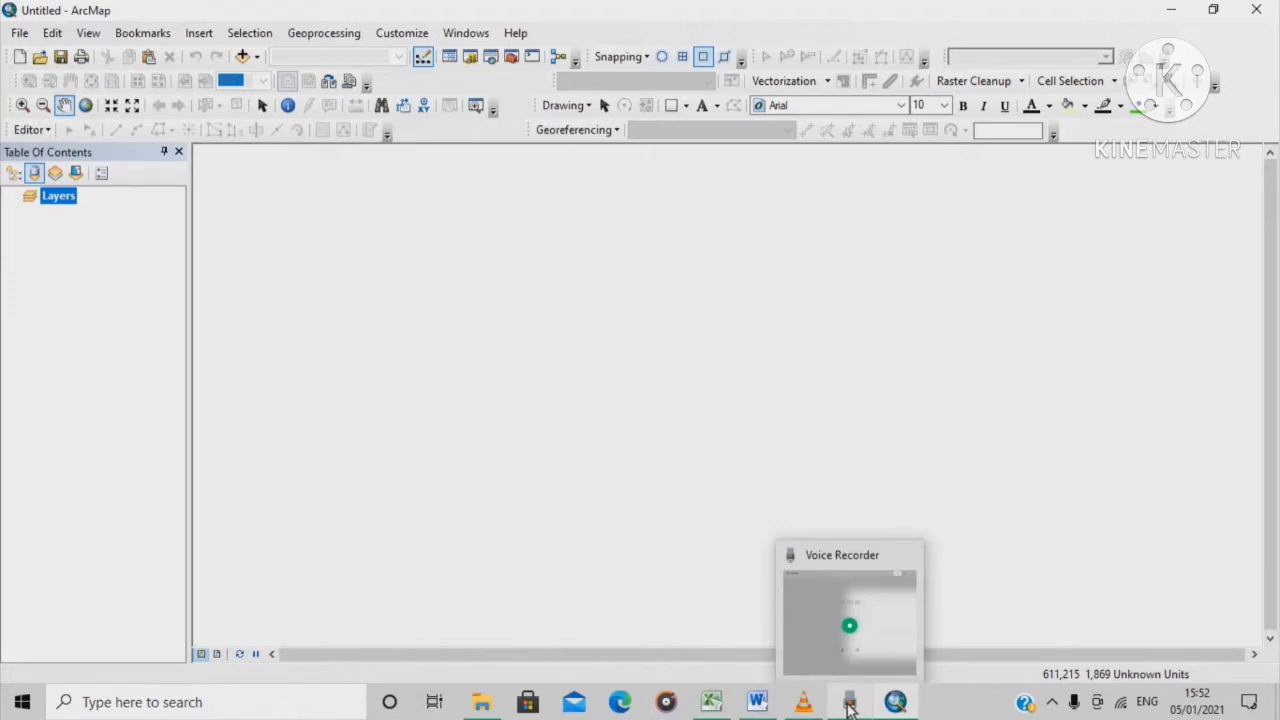
mouse_move(762, 706)
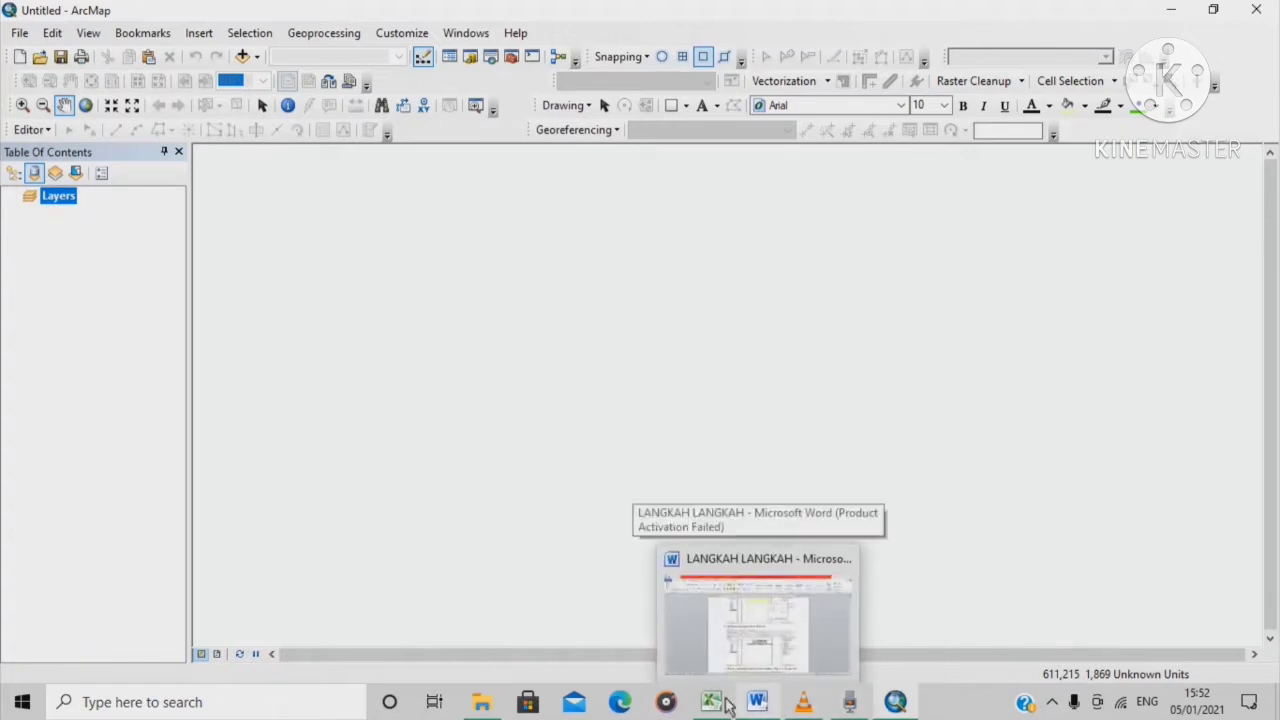
mouse_move(708, 707)
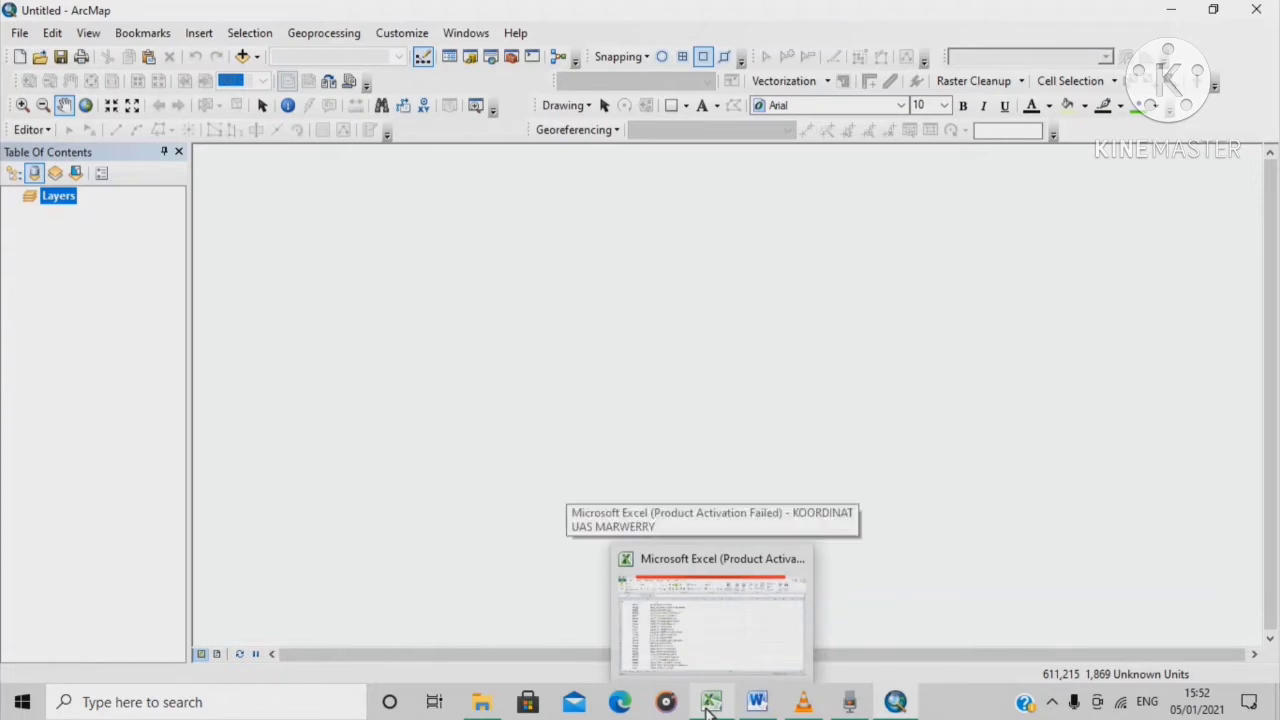
Check the X, Y and Z school-name columns in the Excel sheet, then return to ArcMap
left_click(708, 707)
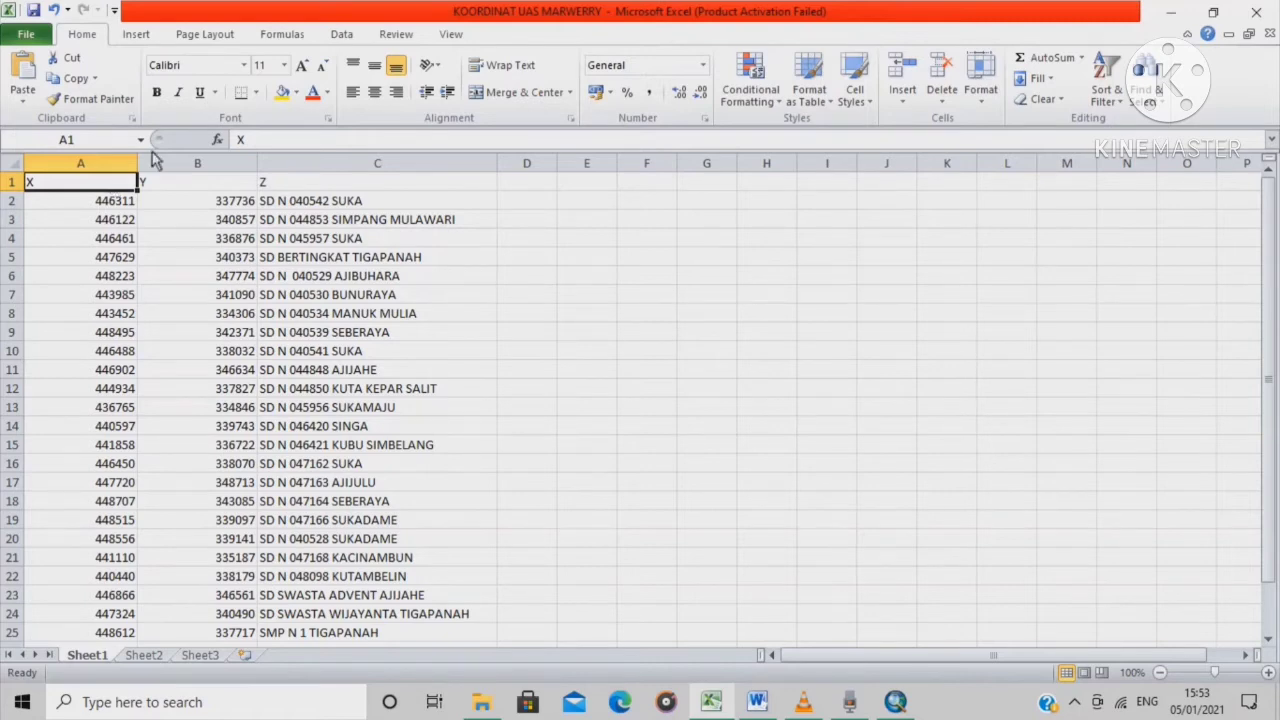
left_click(205, 182)
left_click(278, 186)
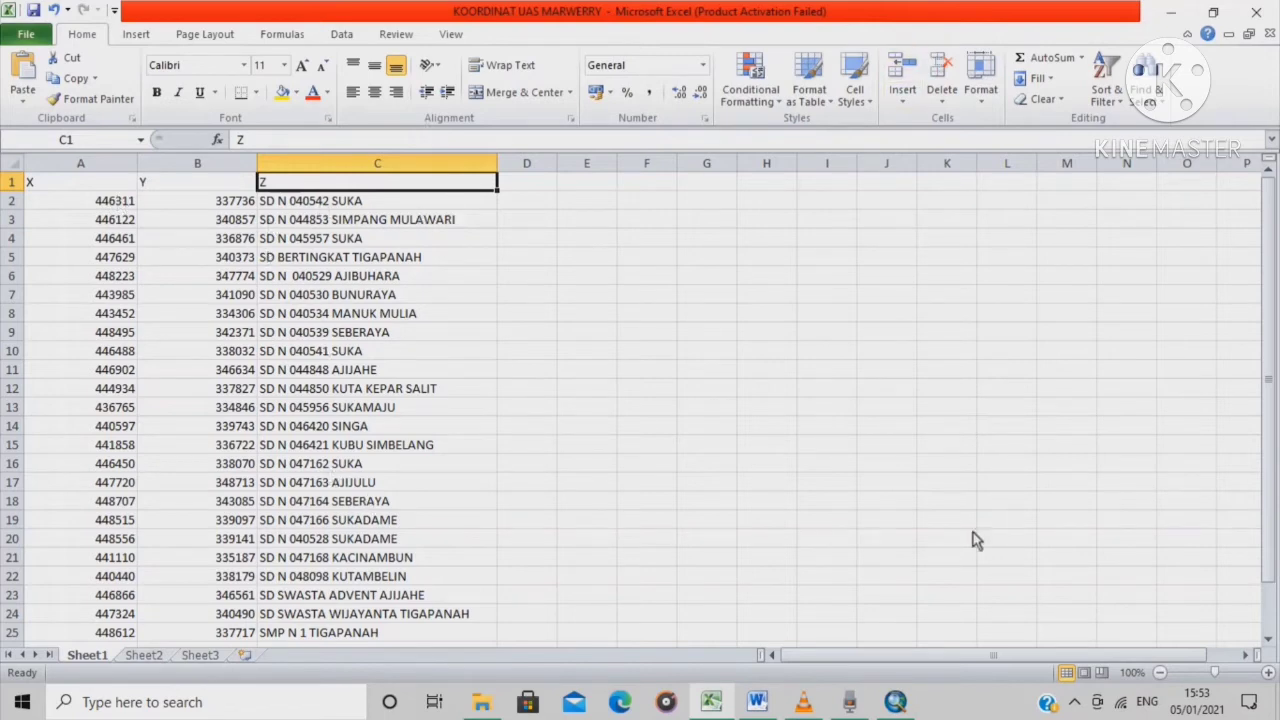
left_click(896, 702)
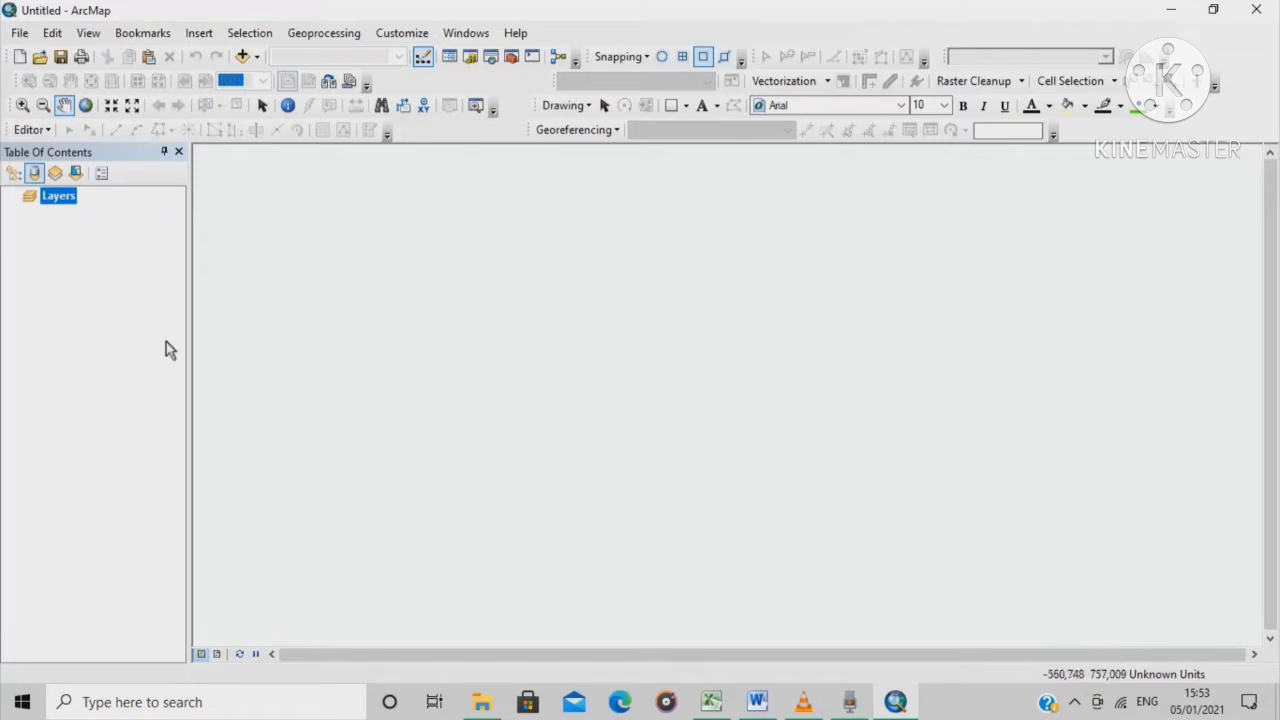
Add ADMINISTRASIKECAMATAN_AR_50K.shp from the KAB_KARO folder to the map
left_click(255, 57)
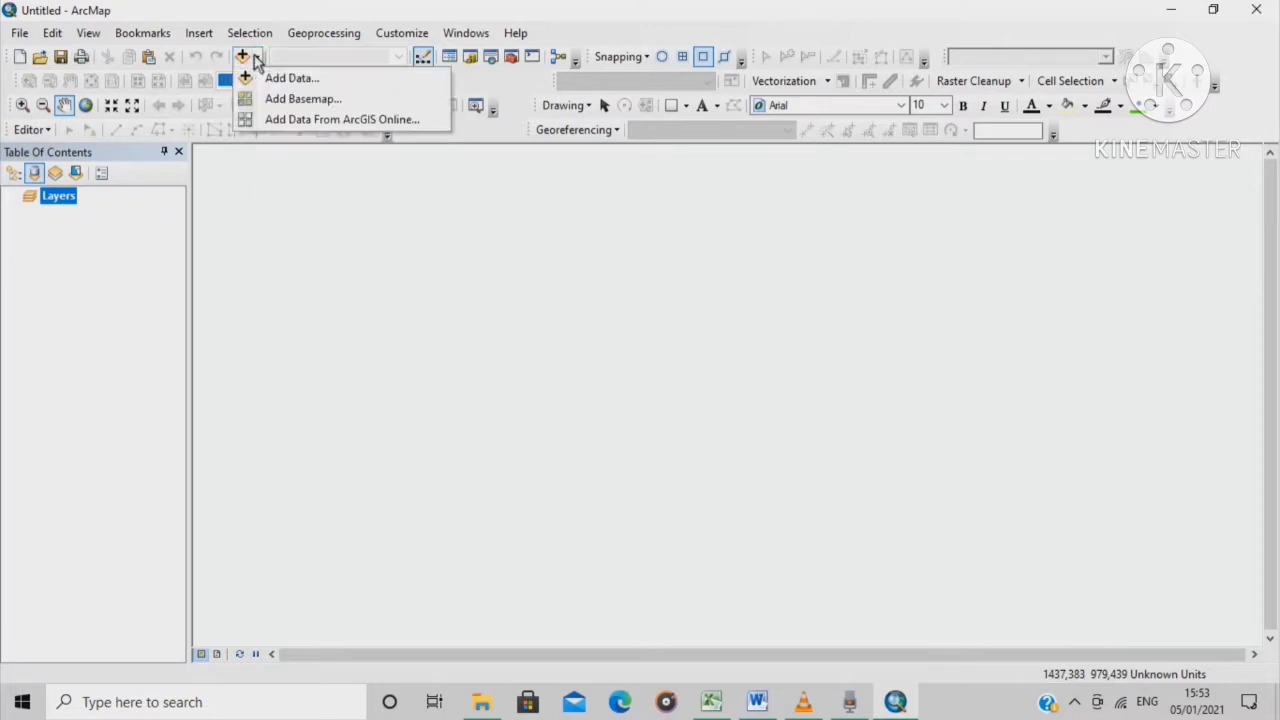
left_click(274, 78)
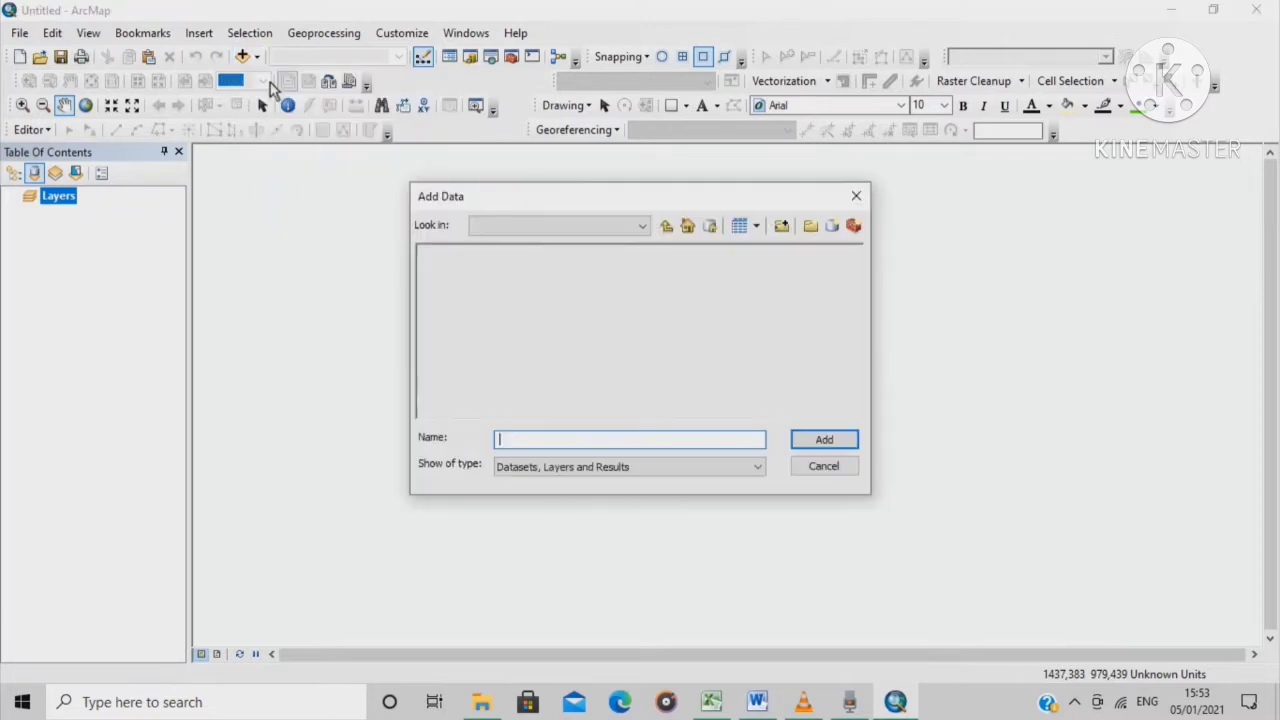
left_click(666, 227)
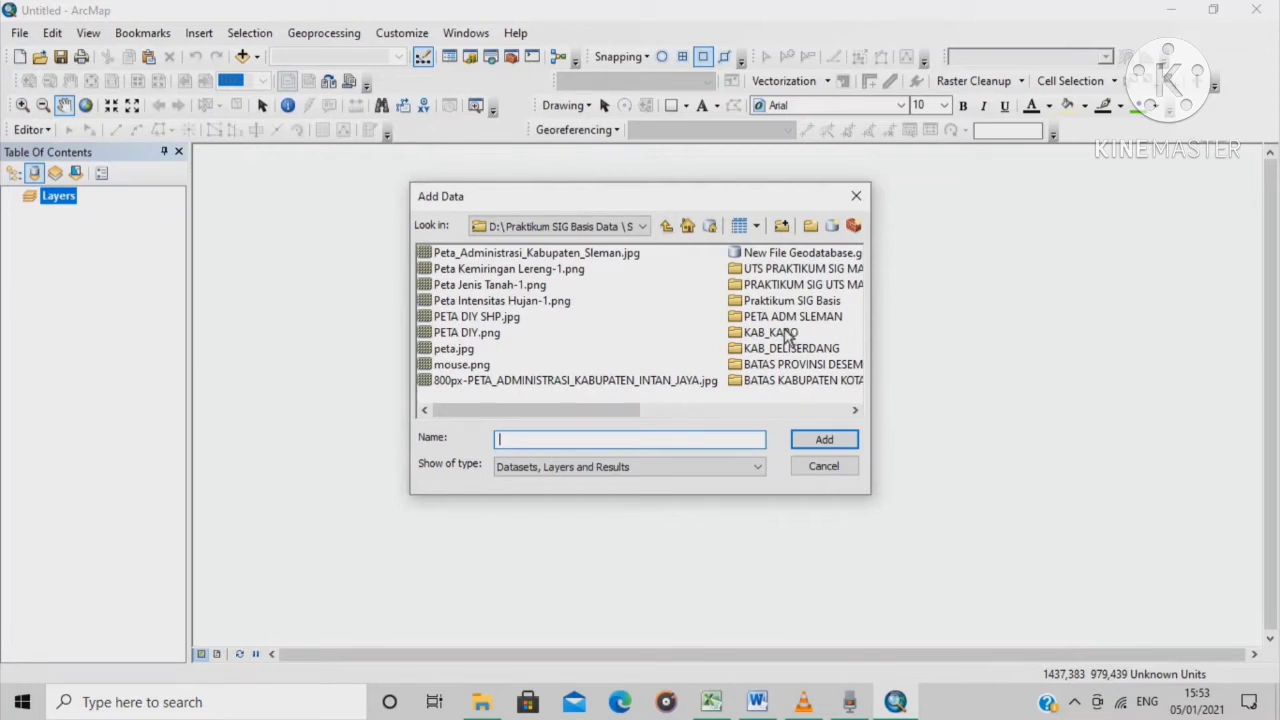
left_click(785, 331)
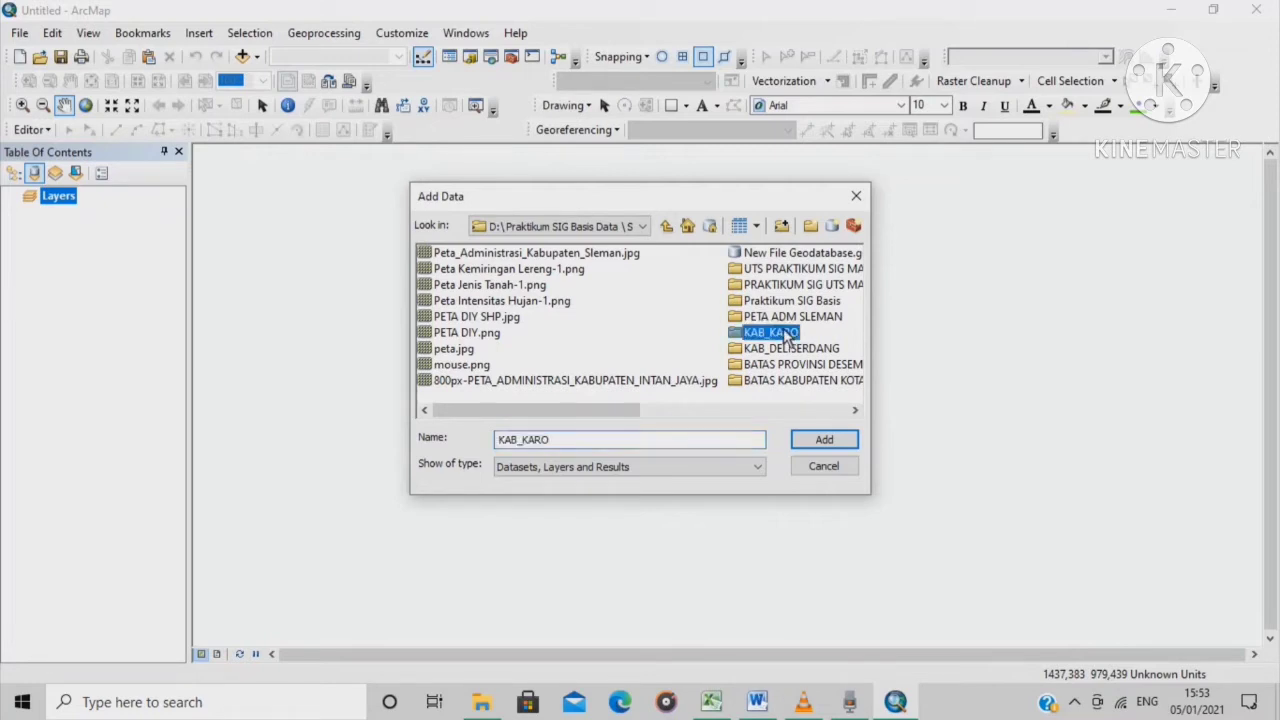
double_click(785, 333)
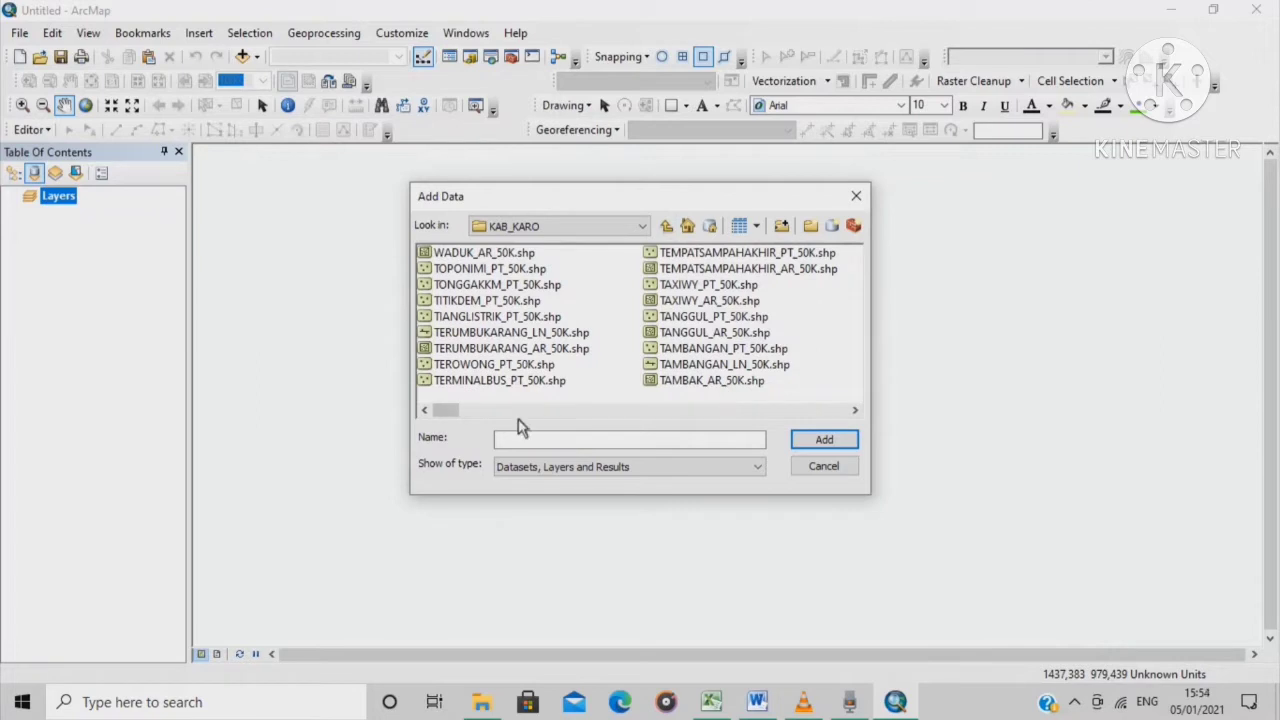
left_click_drag(445, 410, 855, 418)
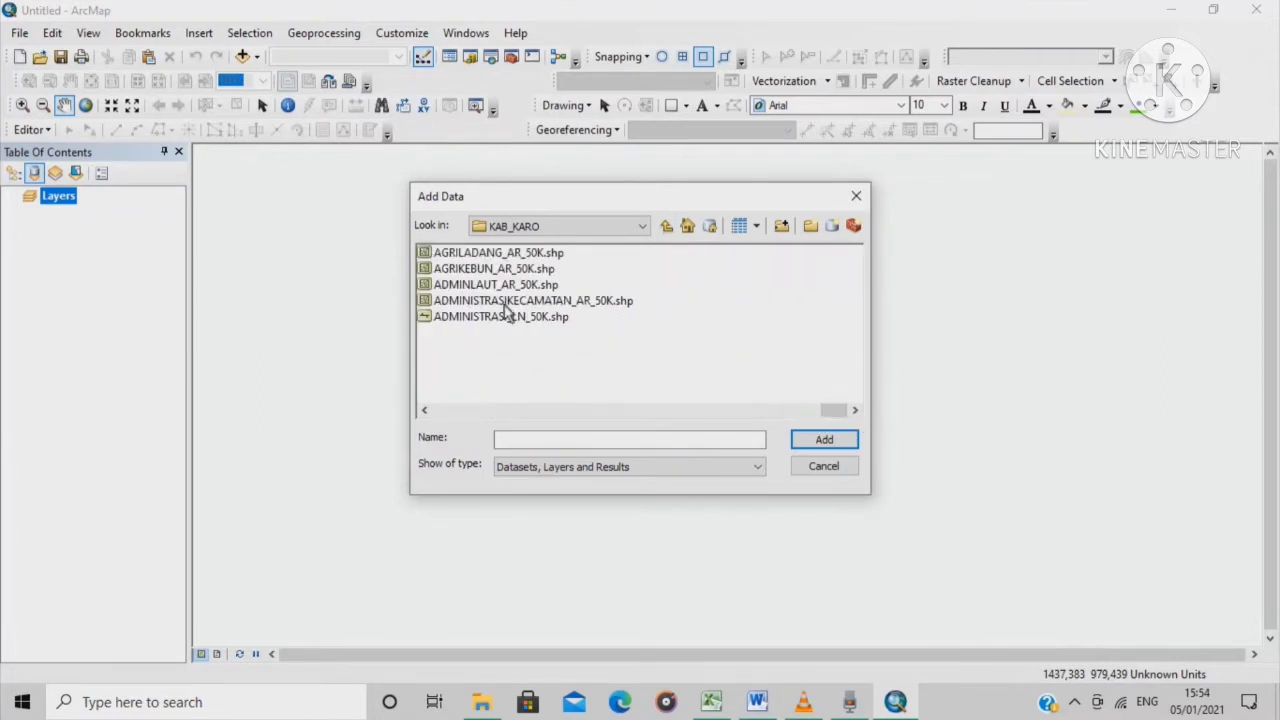
left_click(597, 306)
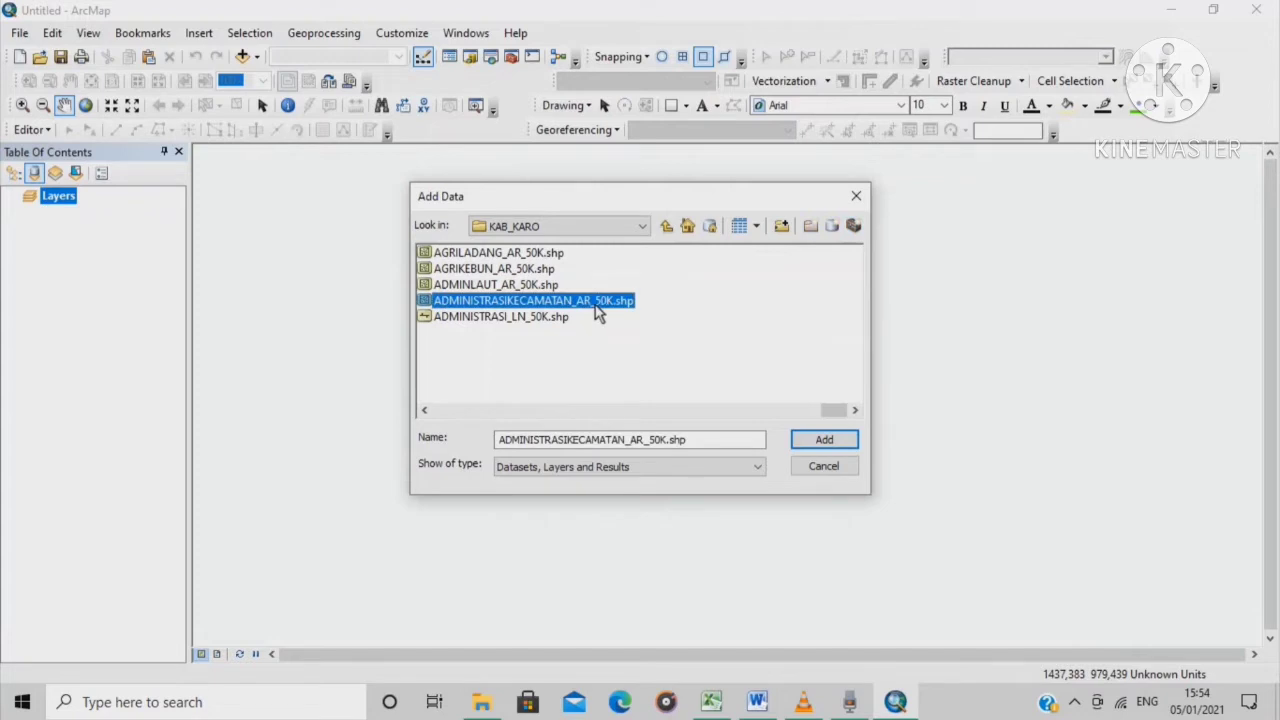
left_click(843, 446)
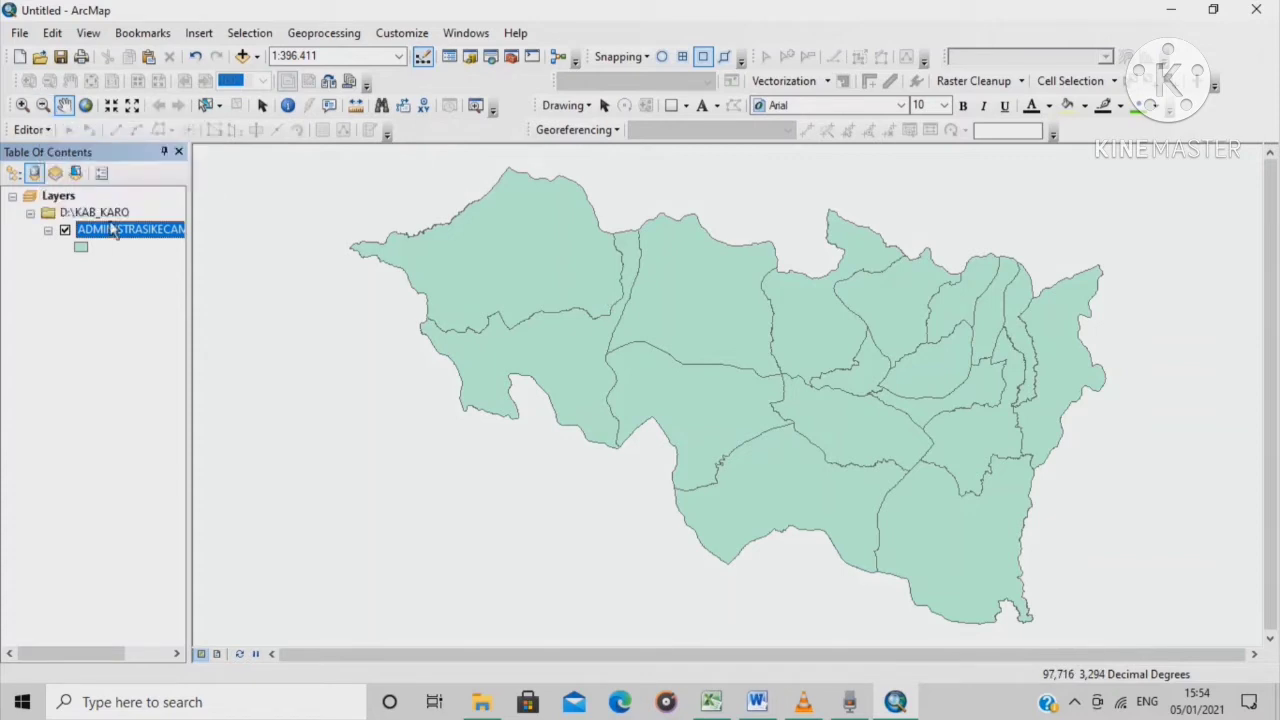
Start an editing session and open the district layer's context menu
left_click(31, 130)
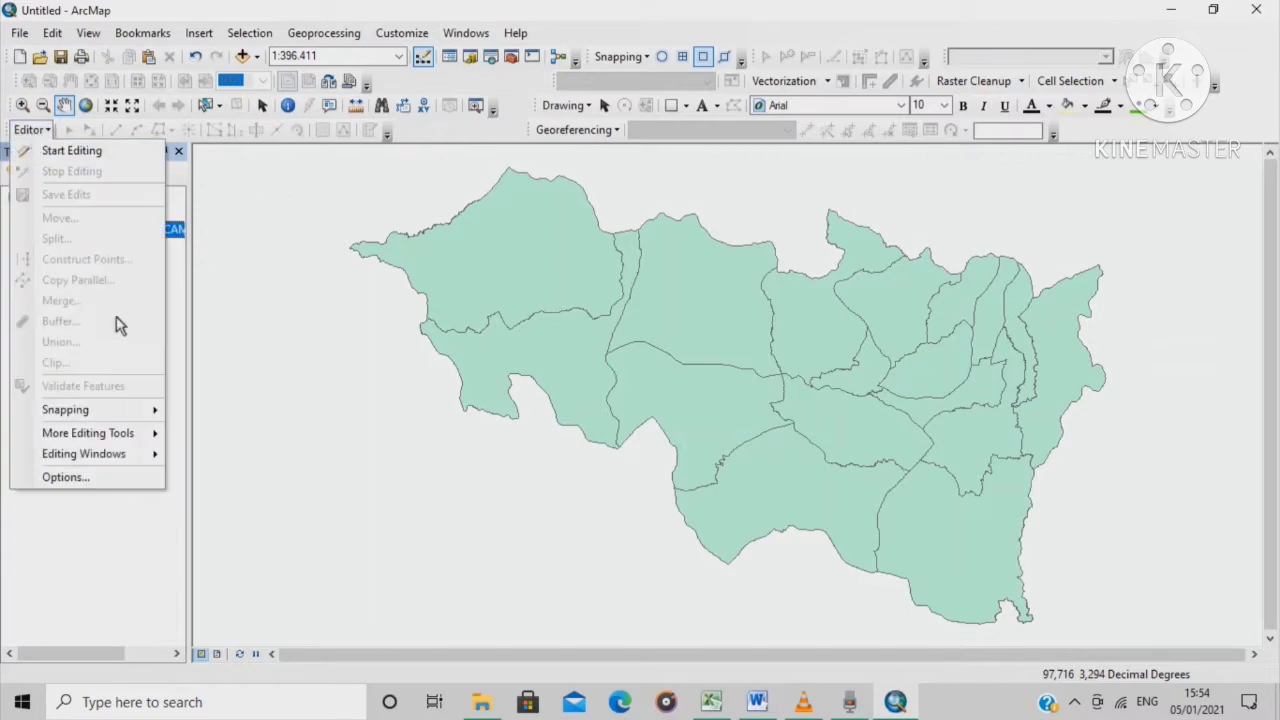
left_click(85, 152)
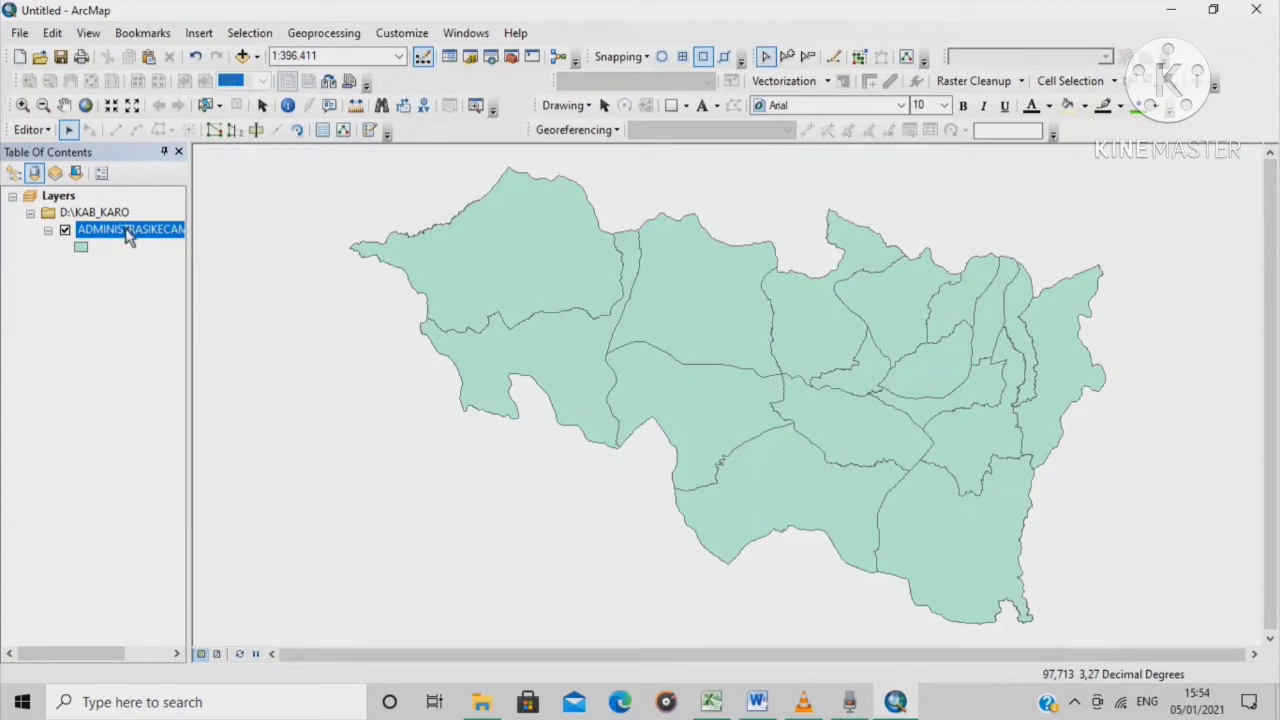
right_click(127, 236)
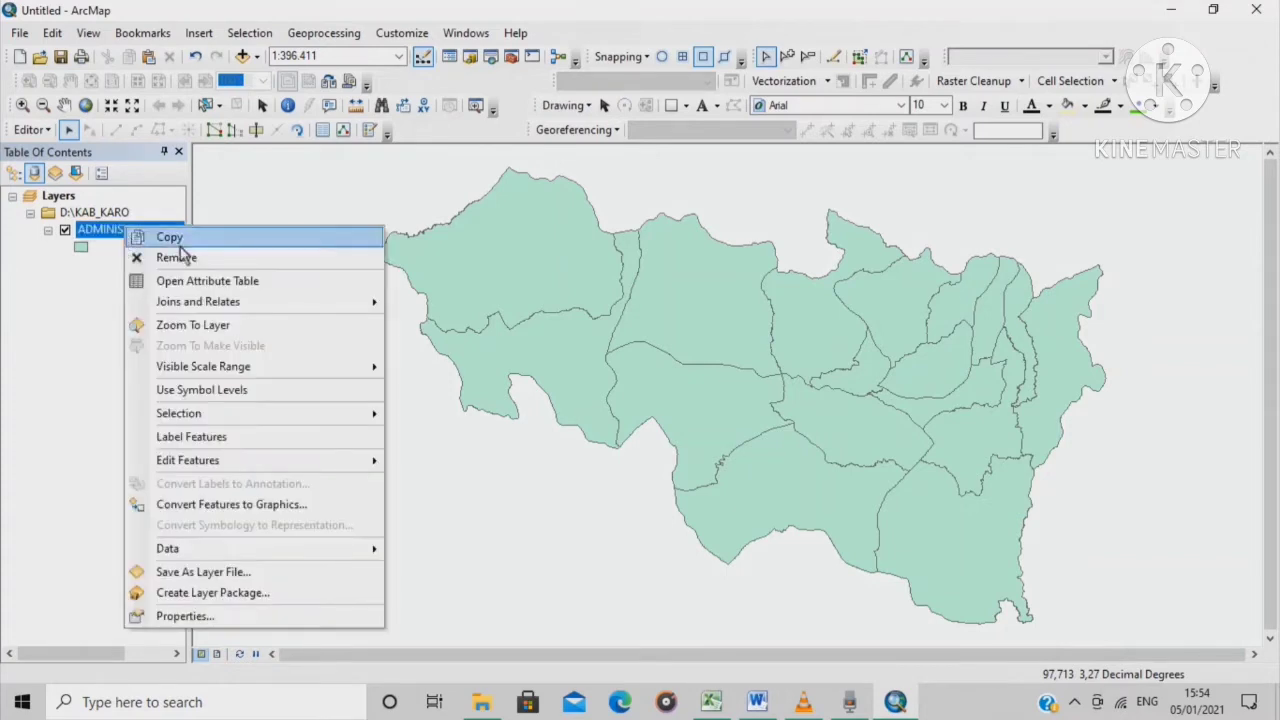
In the attribute table, delete the 16 districts from BARUSJAHE onward, keeping only TIGAPANAH
left_click(288, 287)
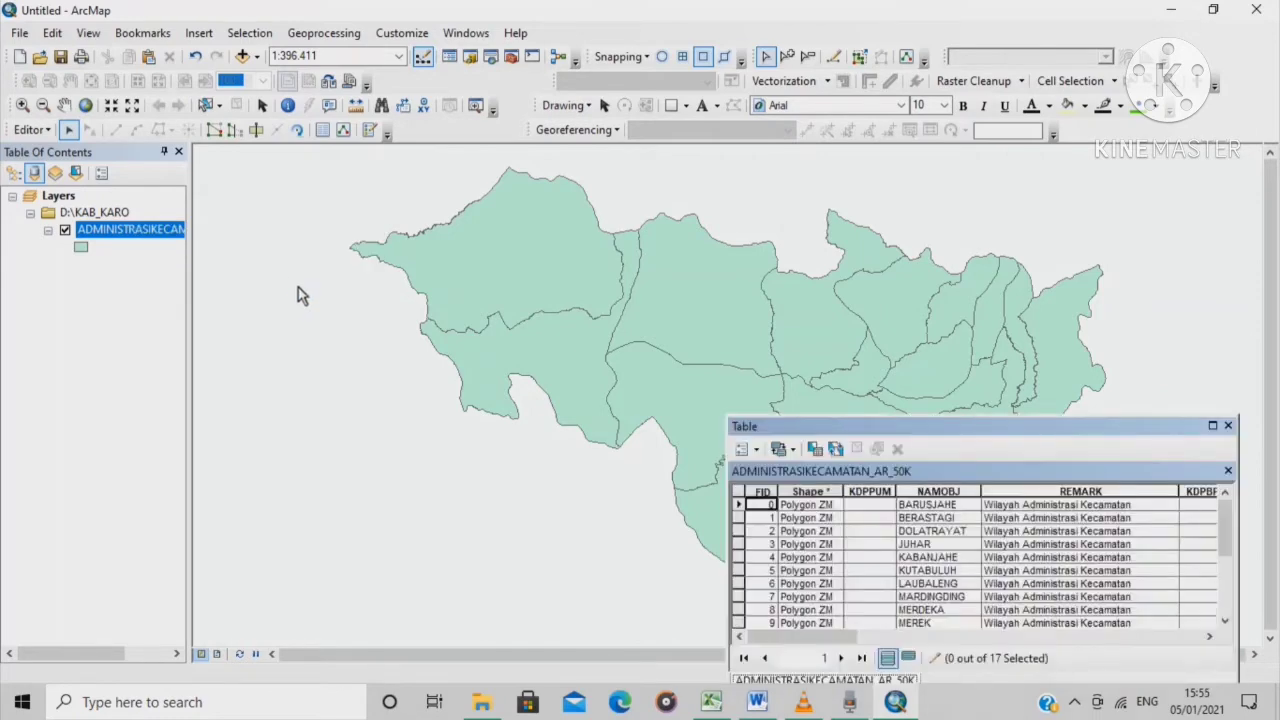
left_click_drag(1074, 426, 711, 268)
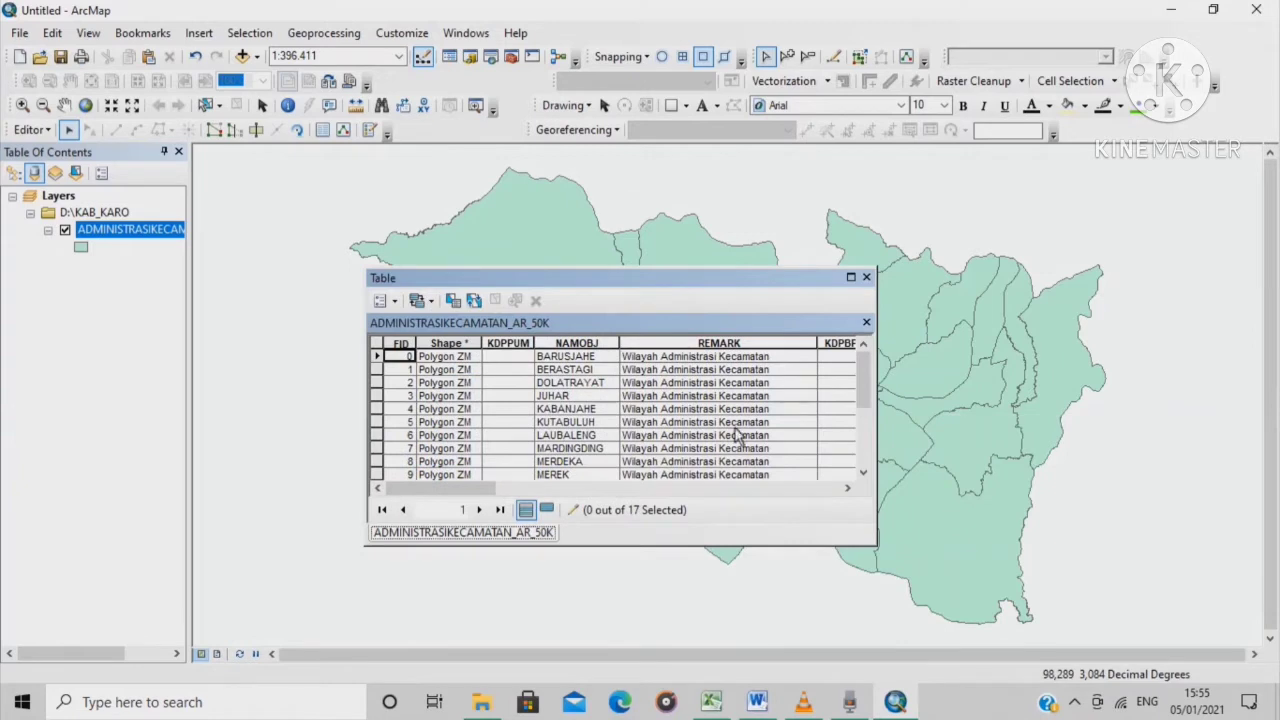
left_click(765, 358)
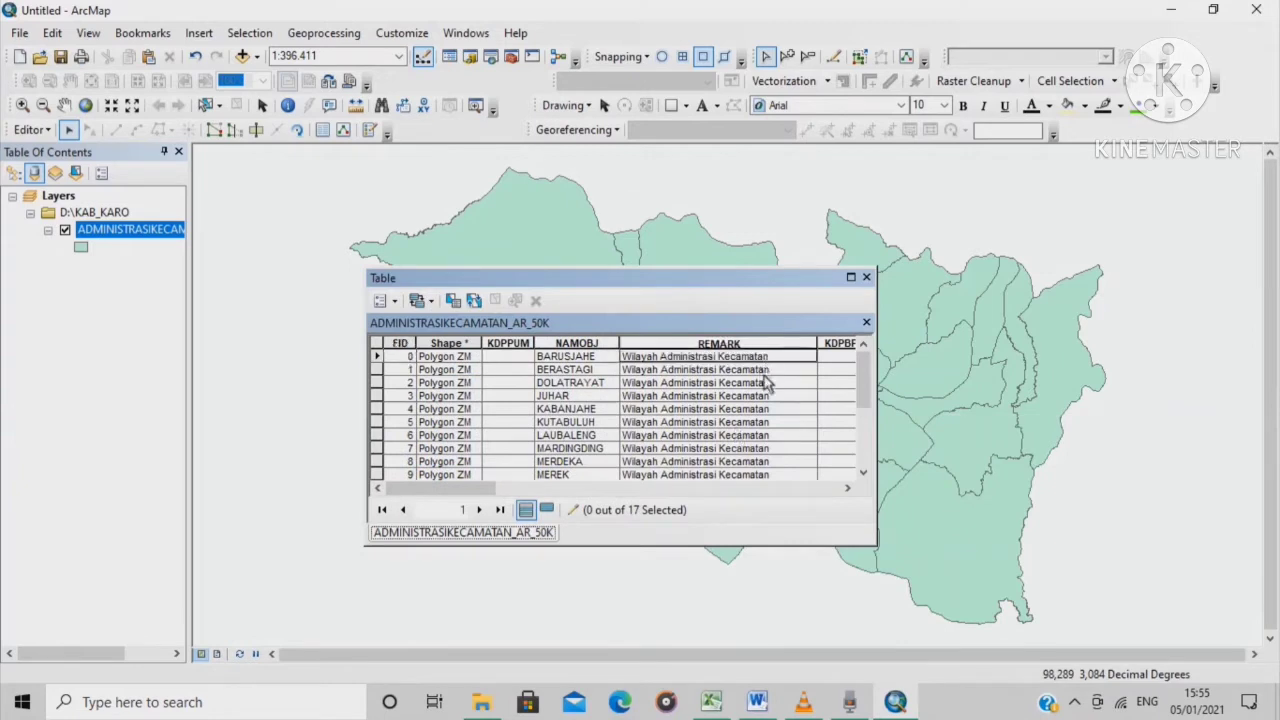
scroll(770, 400, "down", 3)
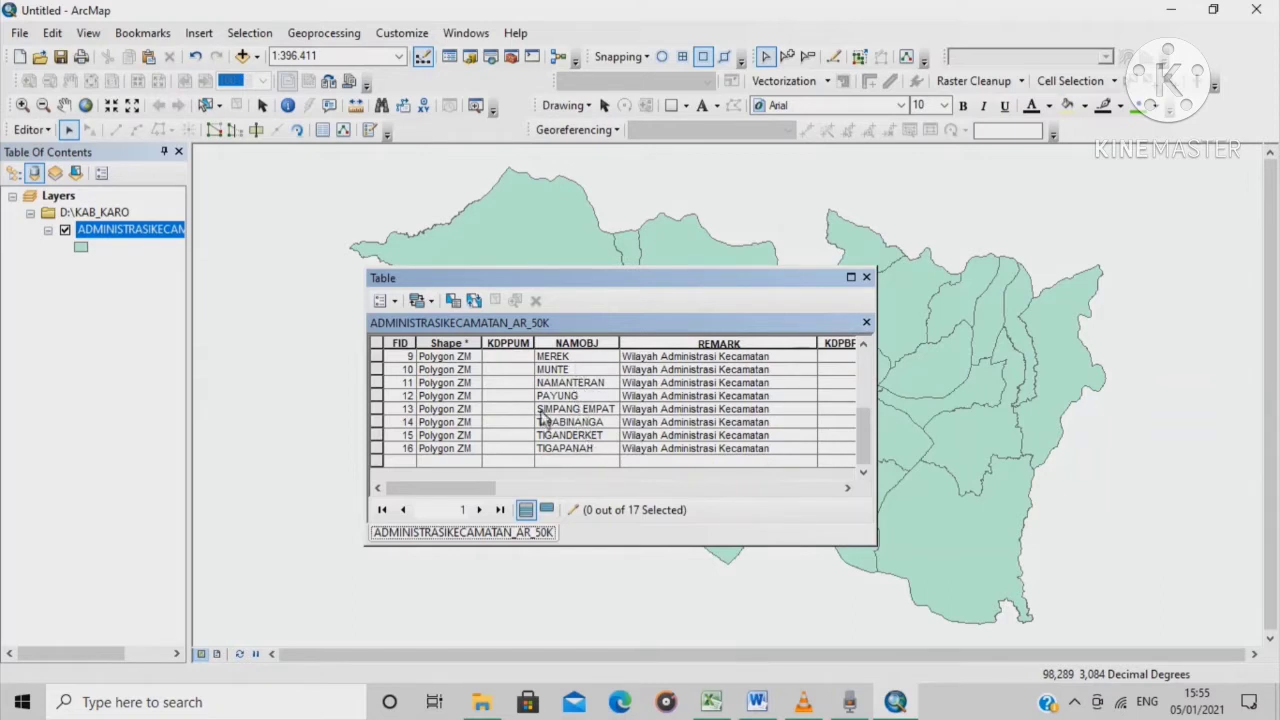
scroll(530, 412, "up", 3)
left_click(379, 358)
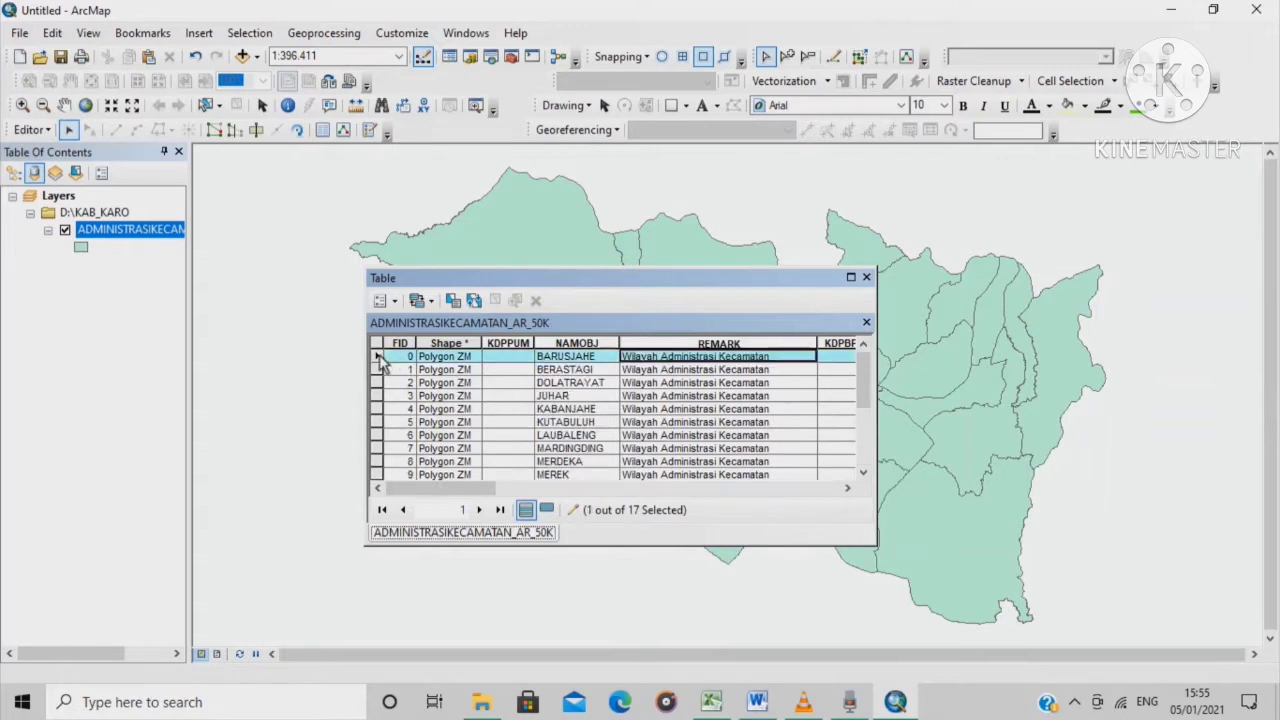
key("shift+Down")
key("shift+Down")
key("shift+Down")
key("shift+Down")
key("shift+Down")
key("shift+Down")
key("shift+Down")
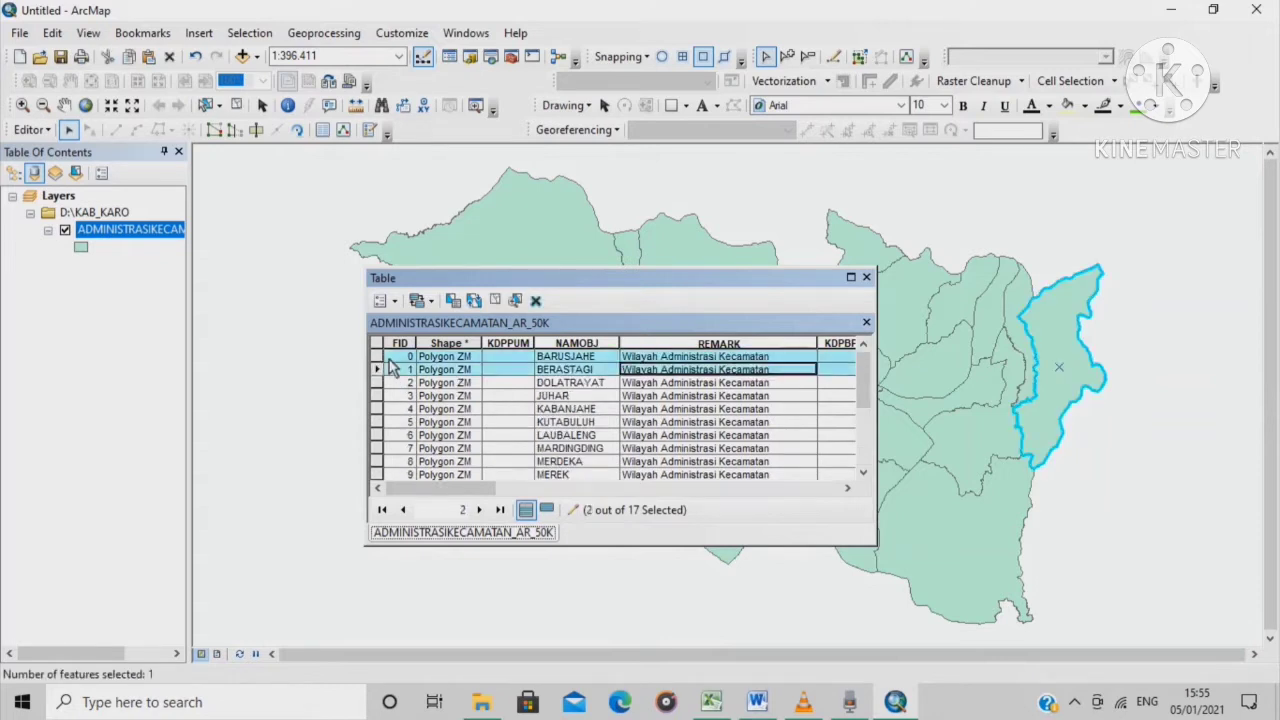
key("shift+Down")
key("shift+Down")
key("shift+Down")
key("shift+Down")
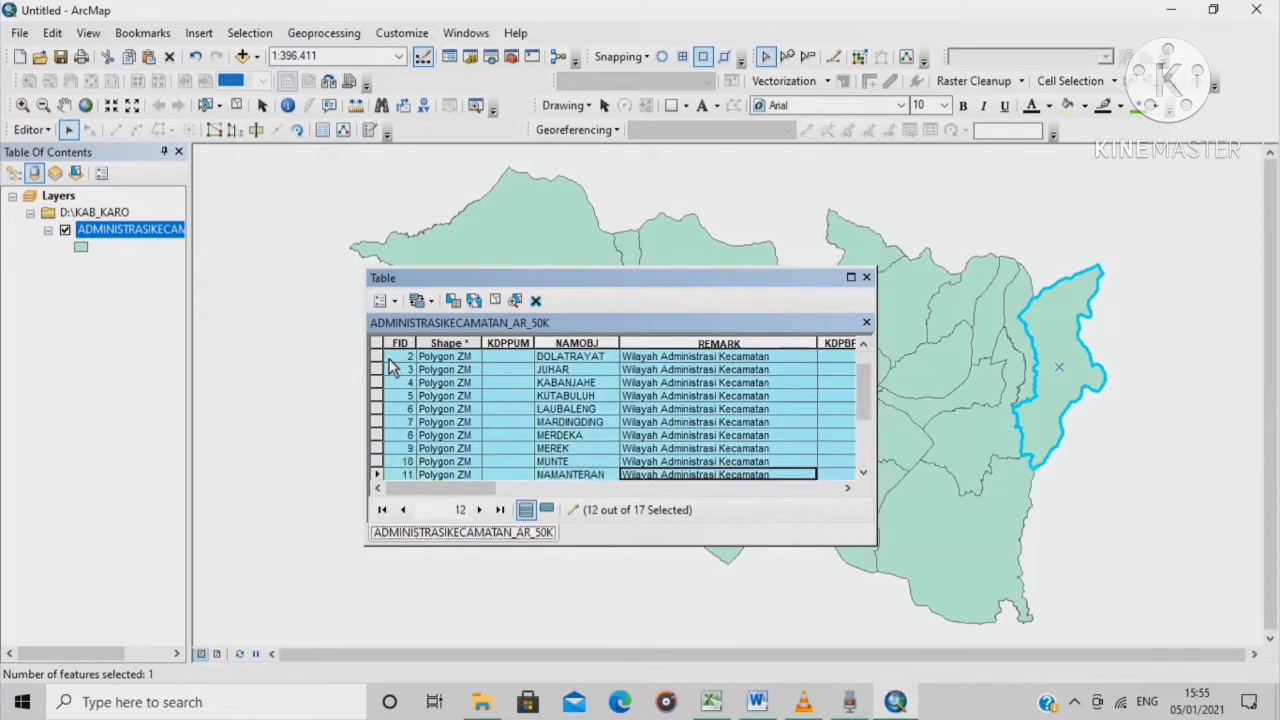
key("shift+Down")
key("shift+Down")
key("shift+Down")
key("shift+Down")
key("shift+Down")
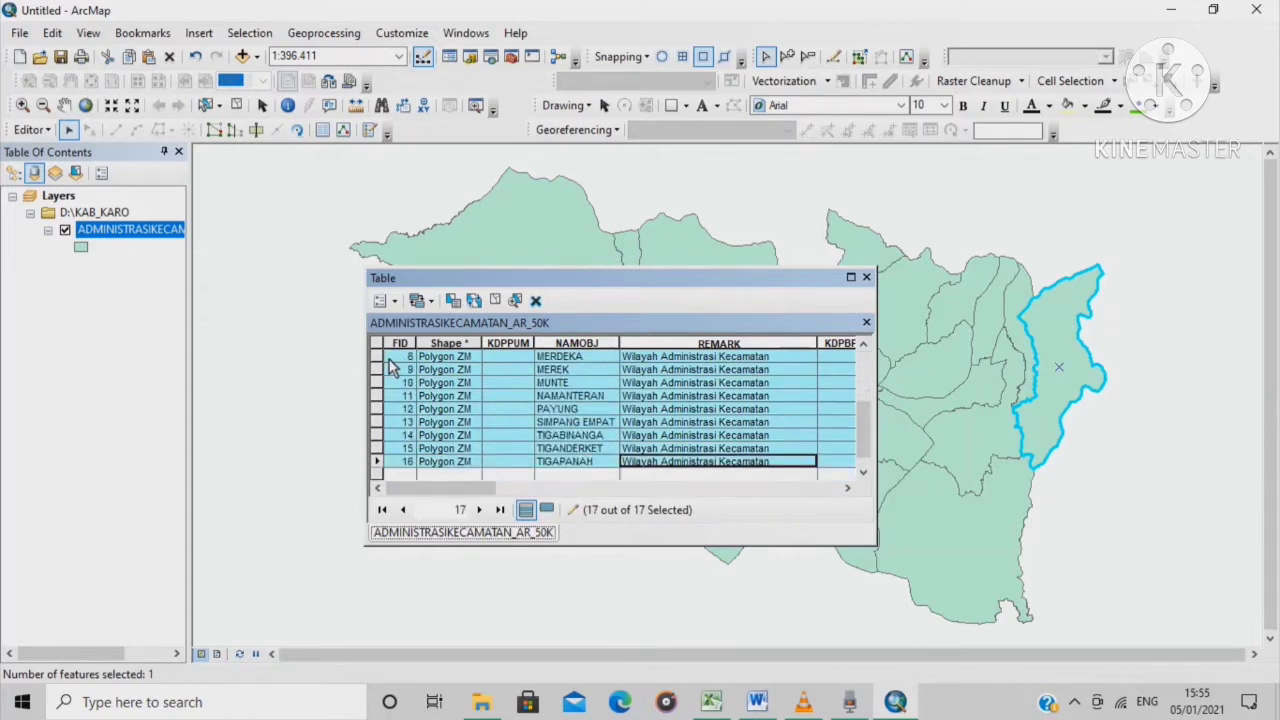
key("shift+Up")
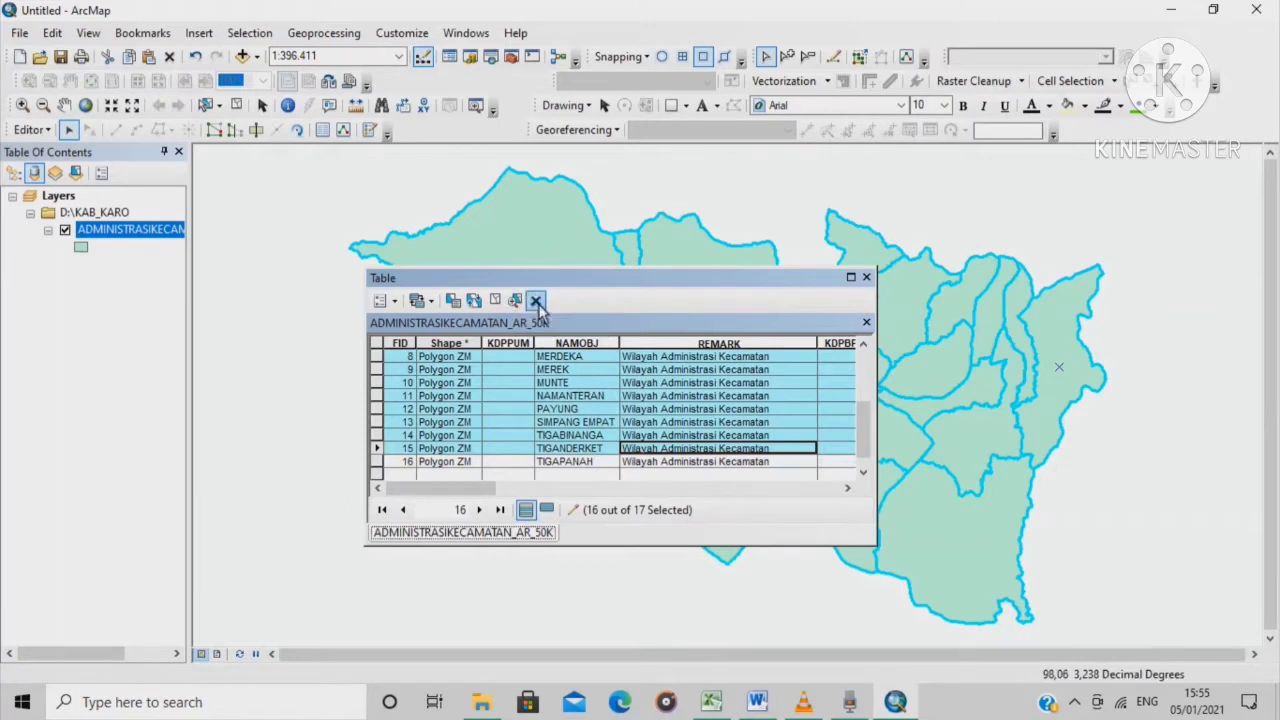
left_click(535, 301)
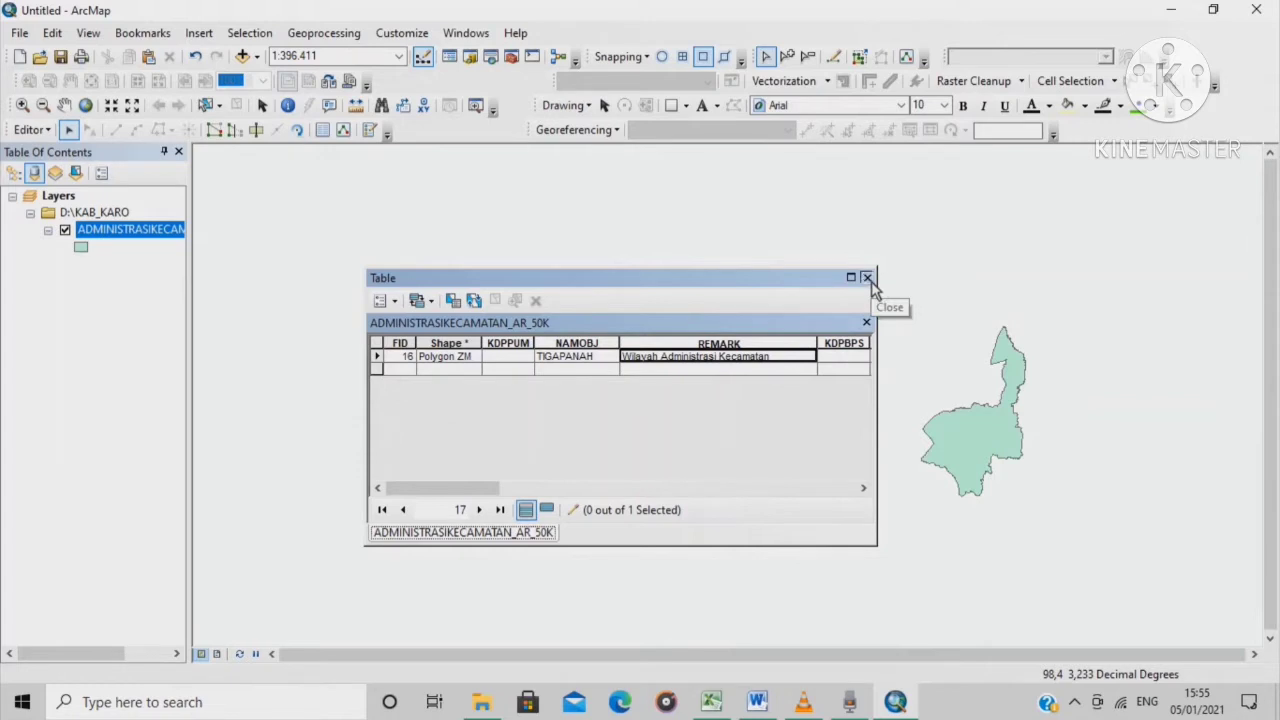
Close the attribute table, stop editing and save the edits
left_click(867, 278)
left_click(980, 480)
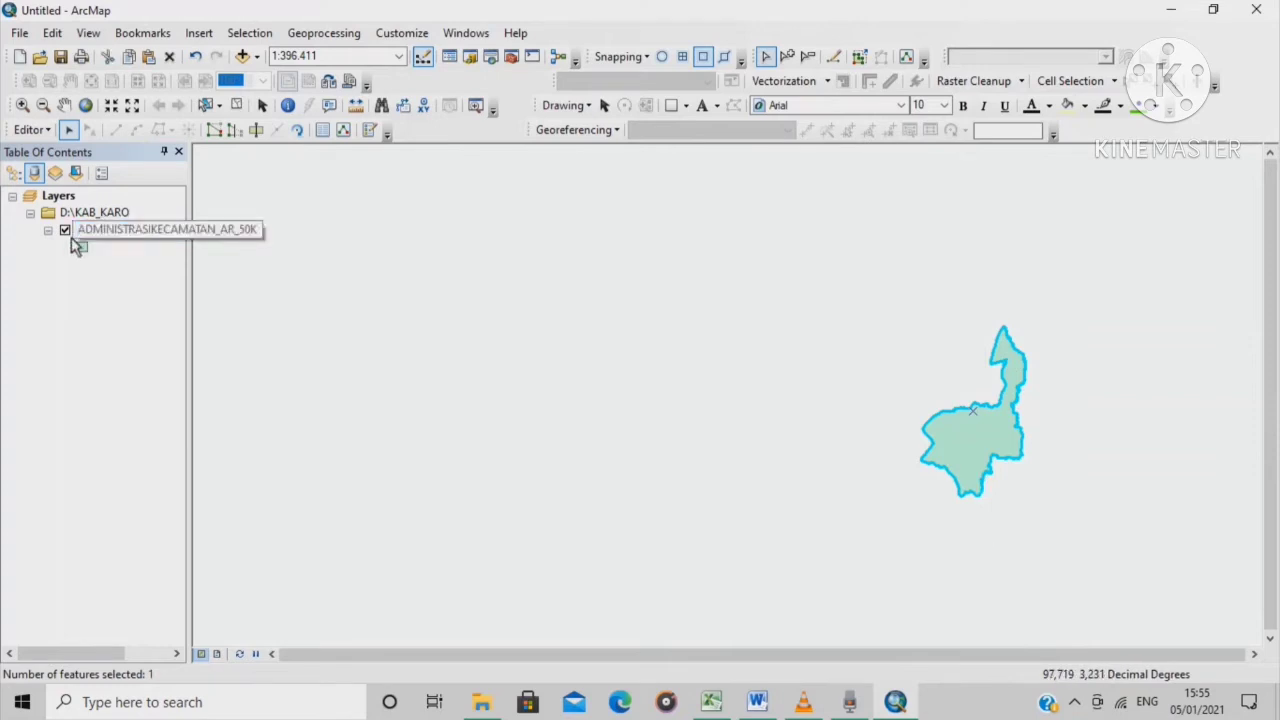
key("F2")
left_click(42, 135)
left_click(88, 172)
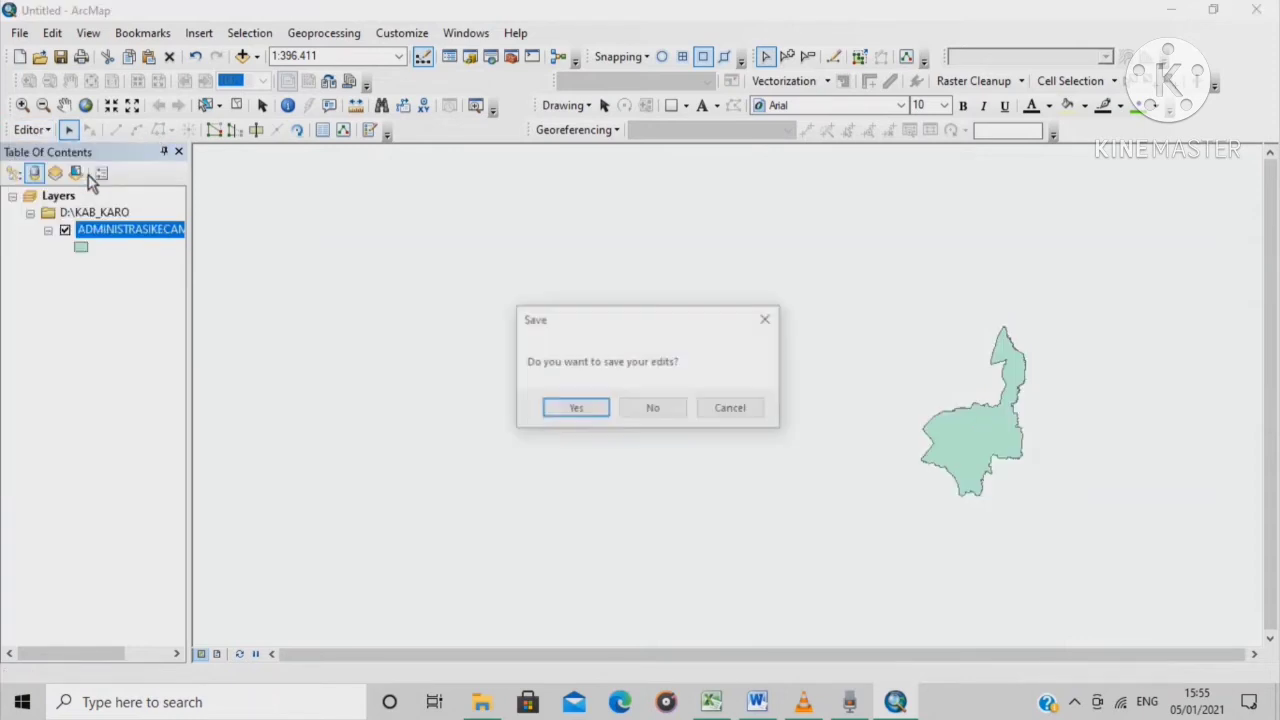
left_click(582, 410)
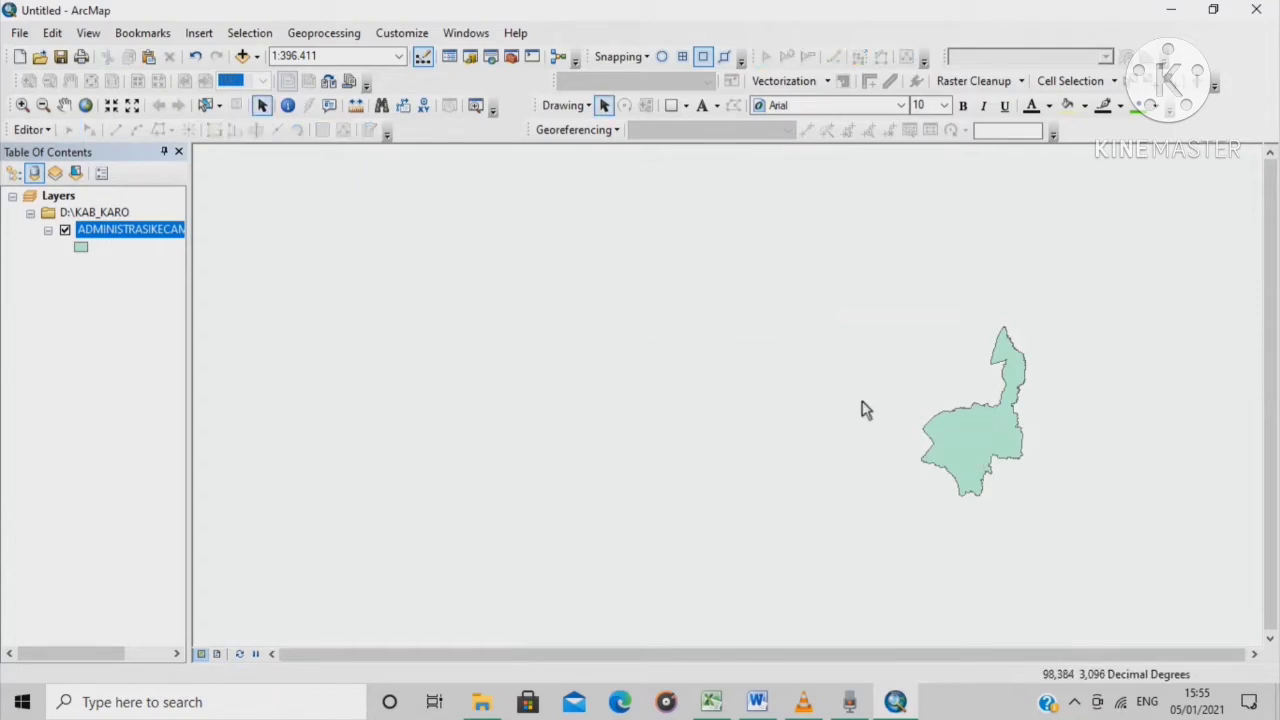
Zoom in on the Tigapanah polygon to fill the map view
scroll(1120, 444, "up", 1)
scroll(1120, 444, "up", 1)
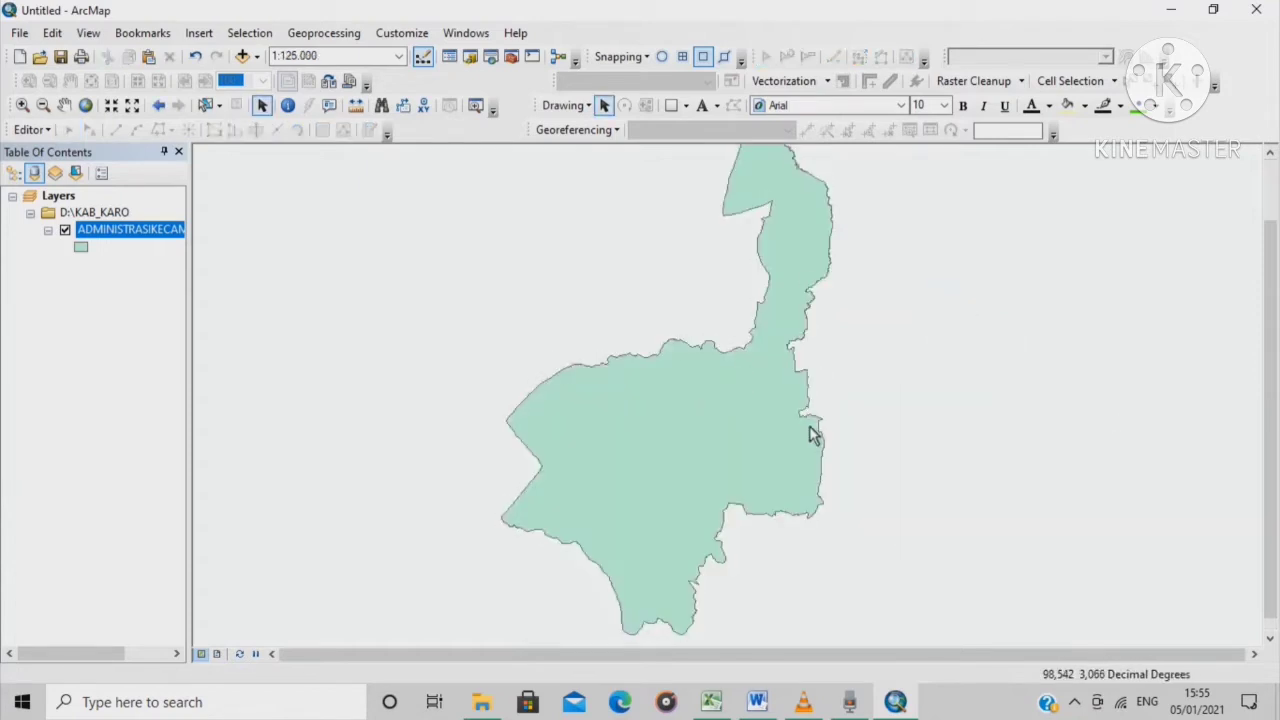
scroll(811, 434, "down", 2)
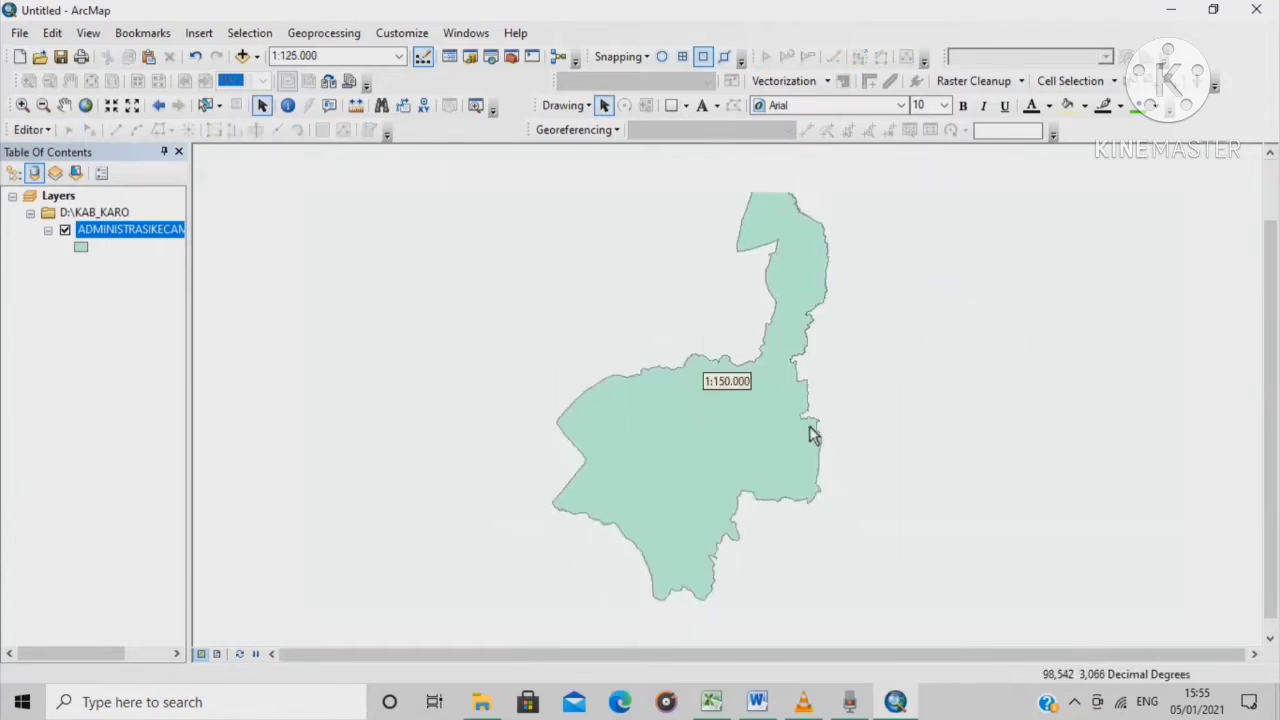
left_click(20, 34)
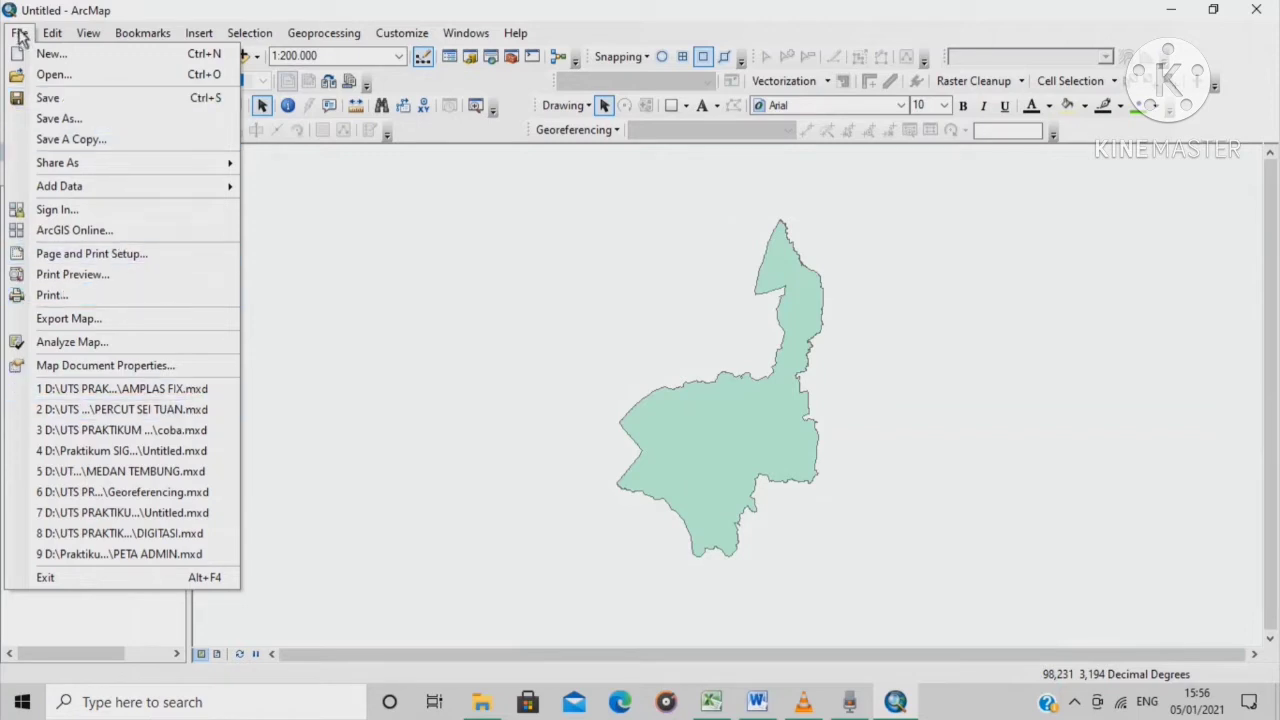
Set Add XY Data to use Sheet1$ from the KOORDINAT UAS workbook with X and Y fields
mouse_move(221, 199)
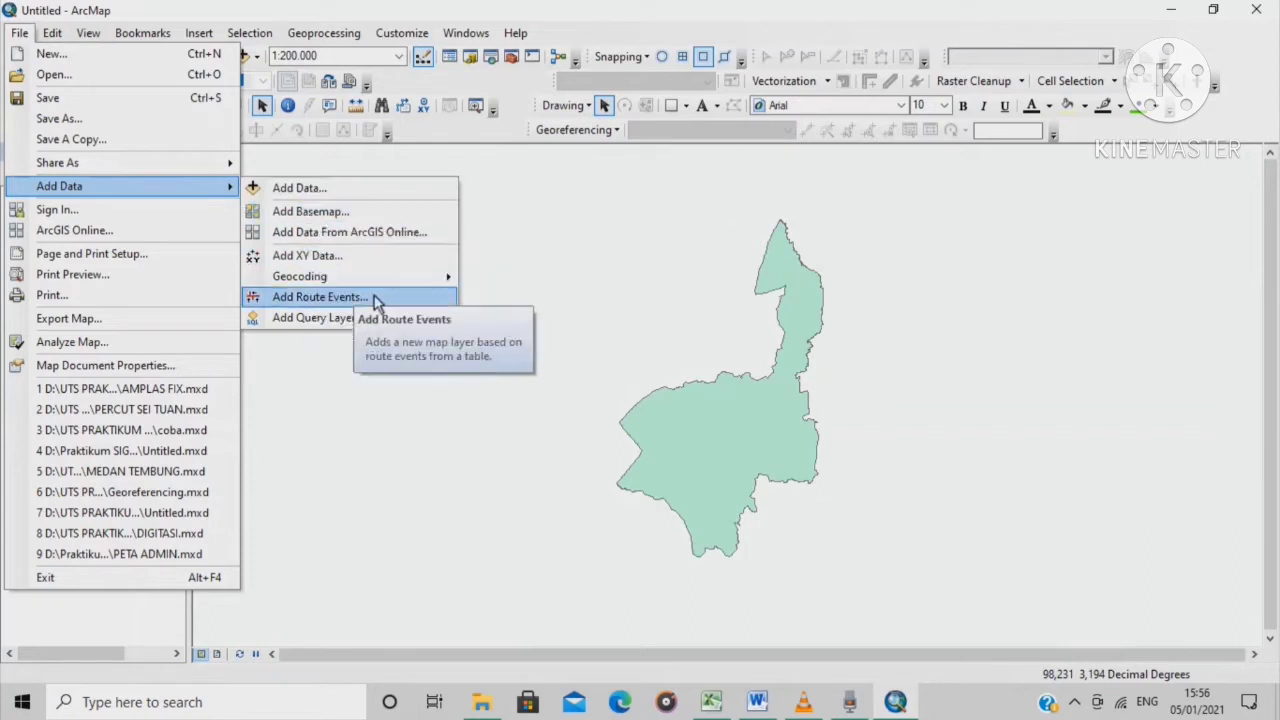
left_click(353, 258)
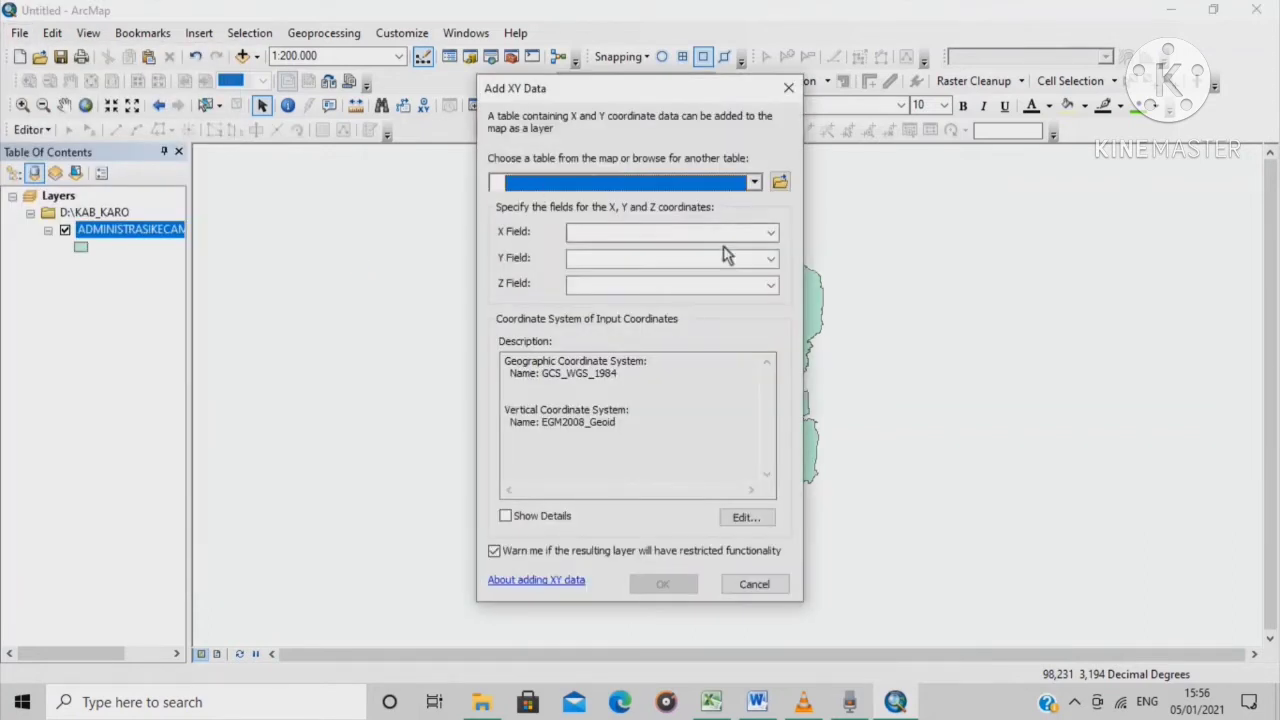
left_click(780, 182)
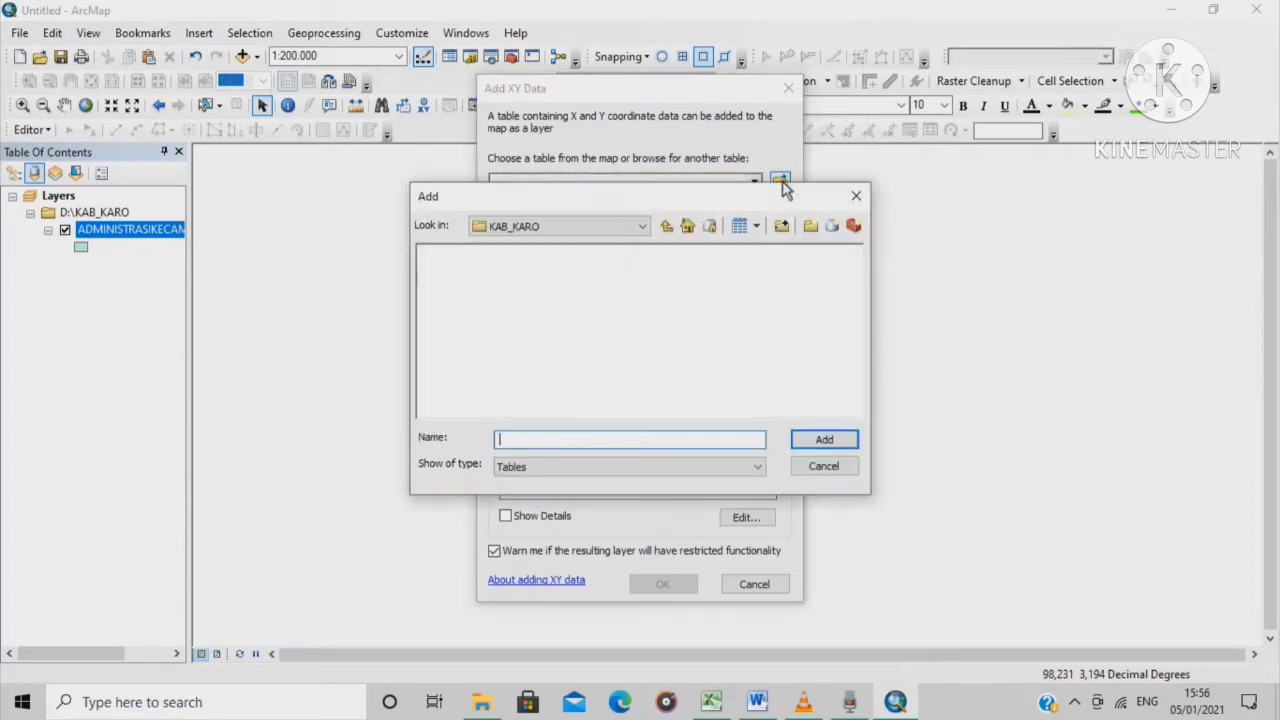
left_click(666, 226)
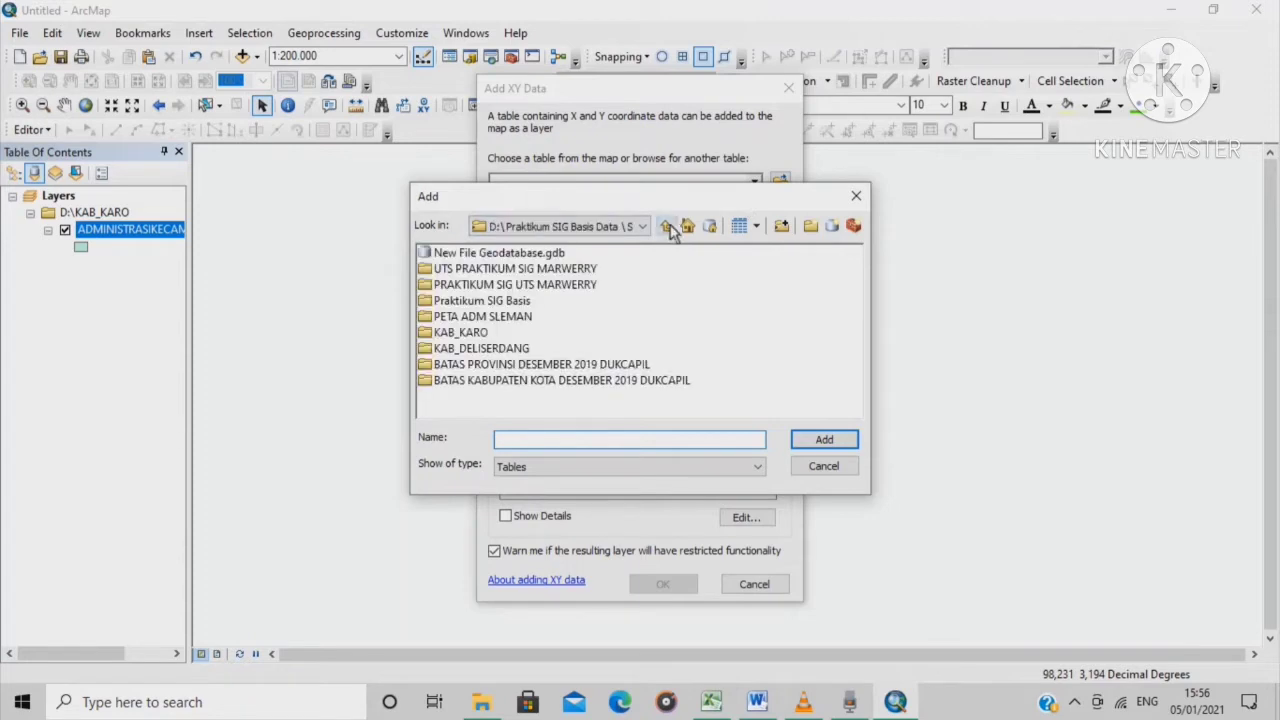
double_click(505, 302)
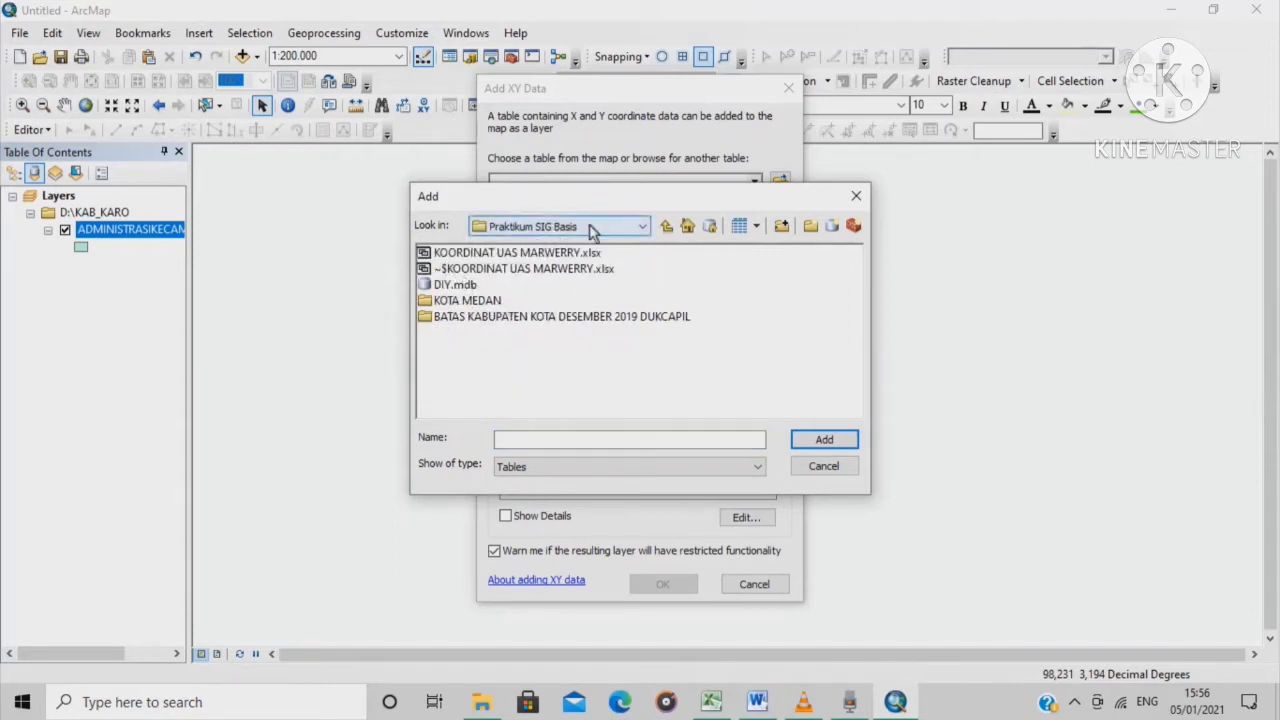
left_click(538, 256)
left_click(824, 440)
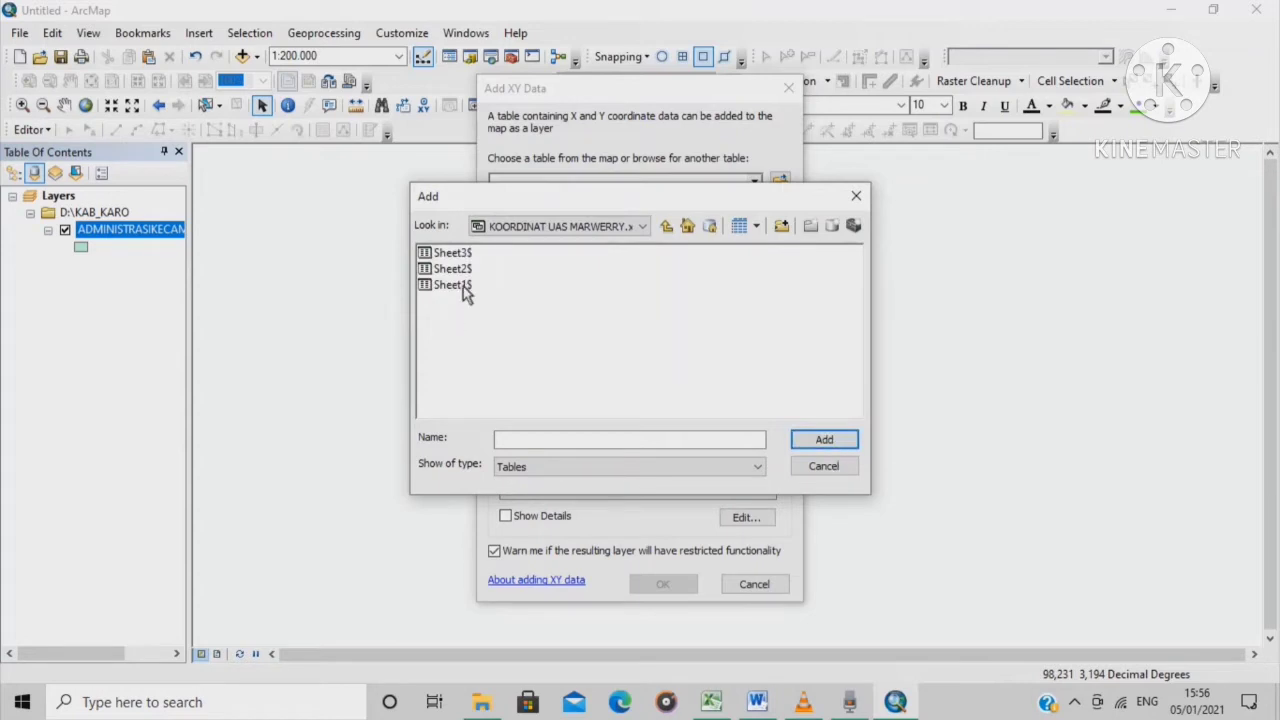
left_click(463, 286)
left_click(822, 444)
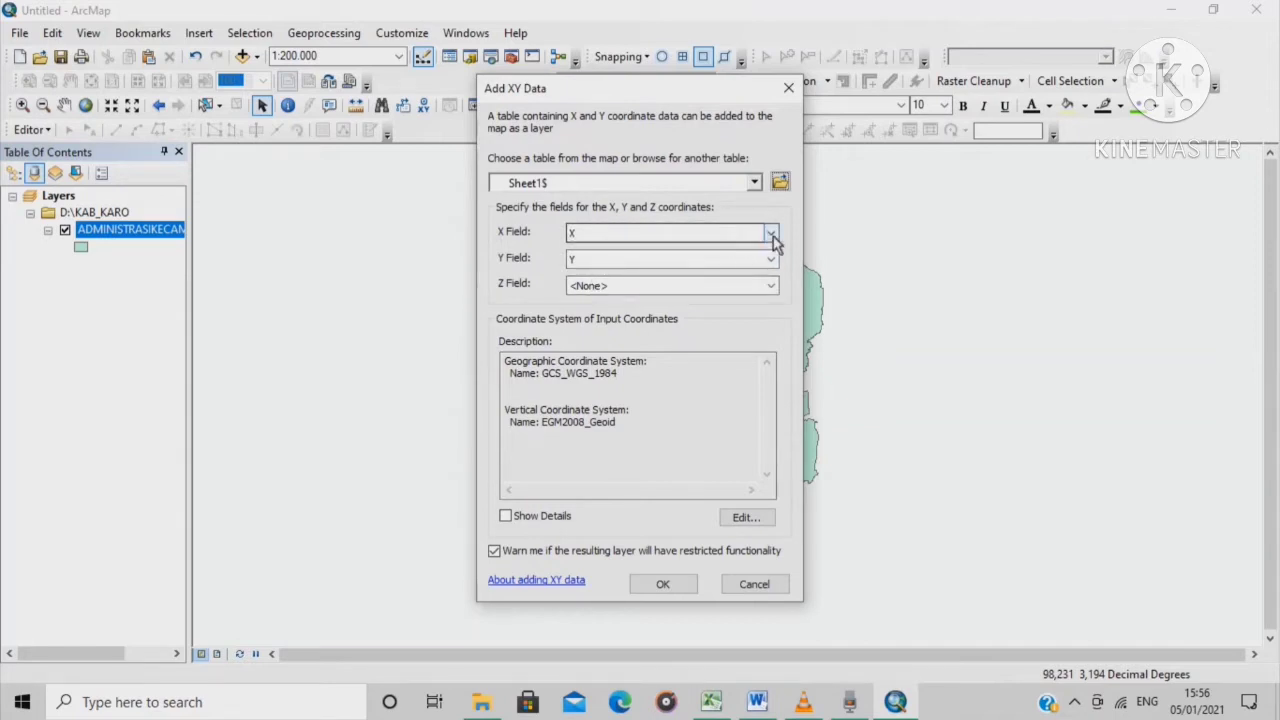
Keep X as the X field, leave Z as <None>, and open the coordinate system Edit settings
left_click(771, 233)
left_click(770, 234)
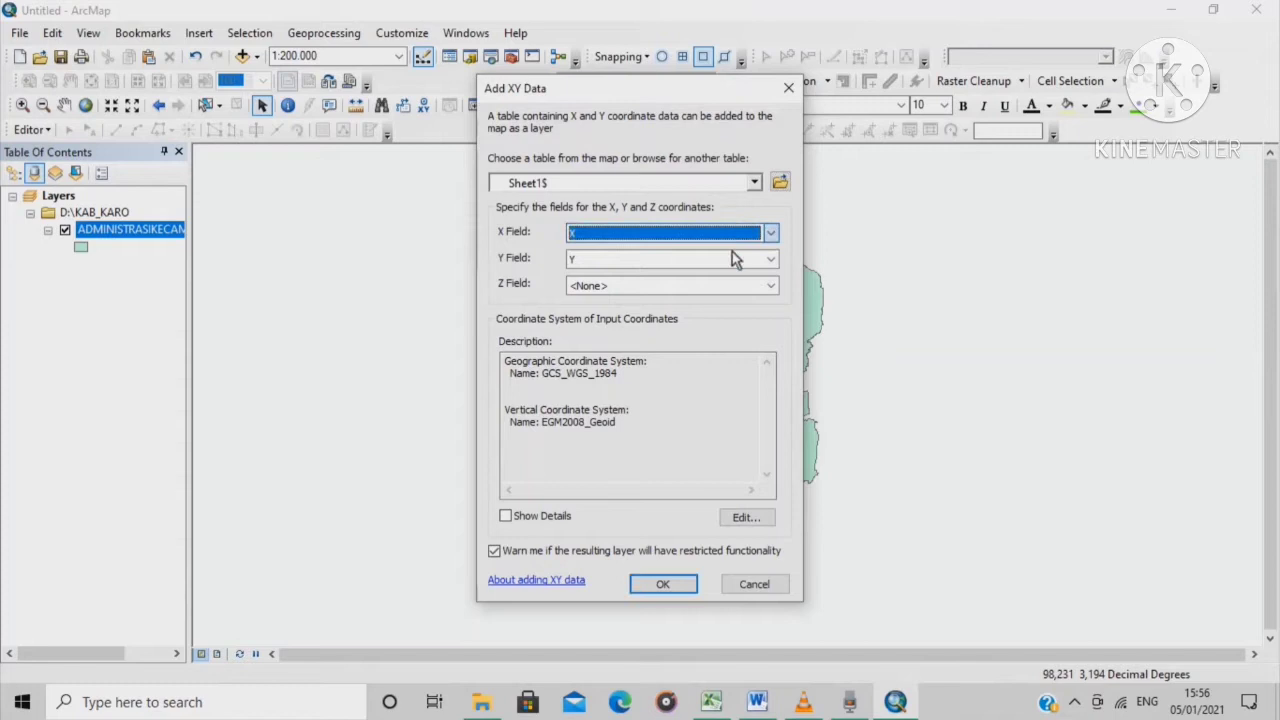
left_click(769, 287)
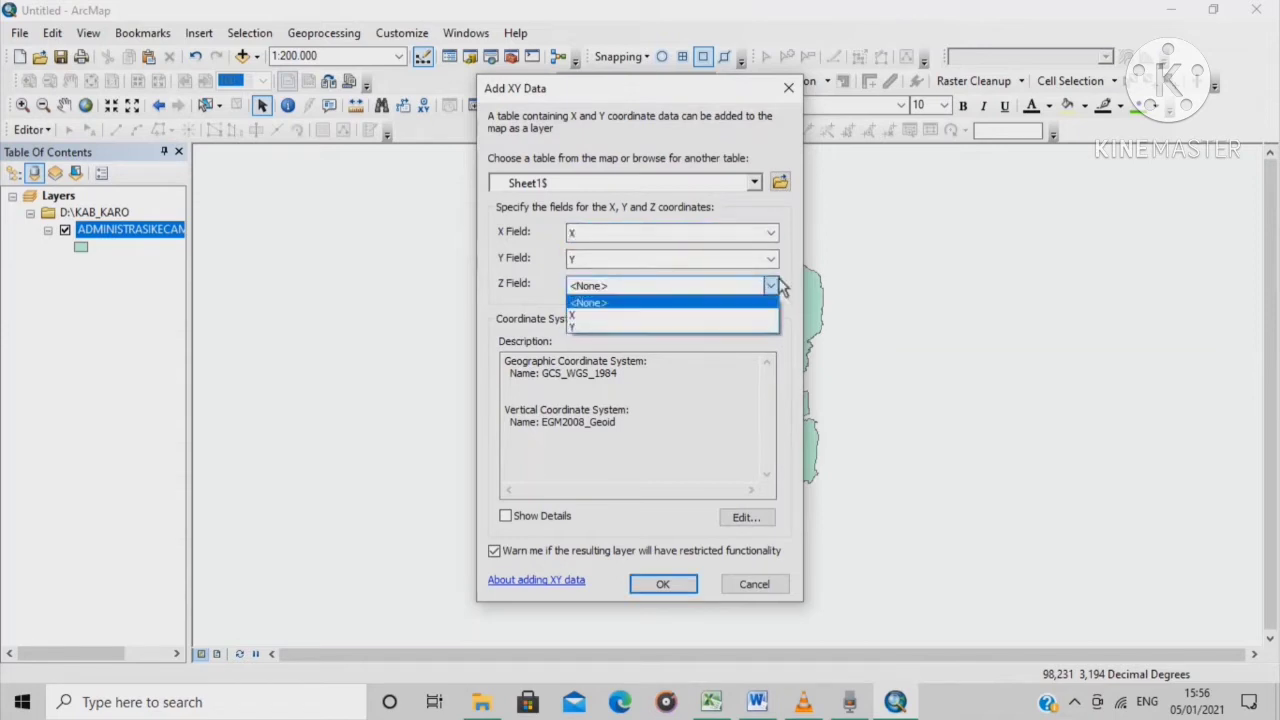
left_click(769, 288)
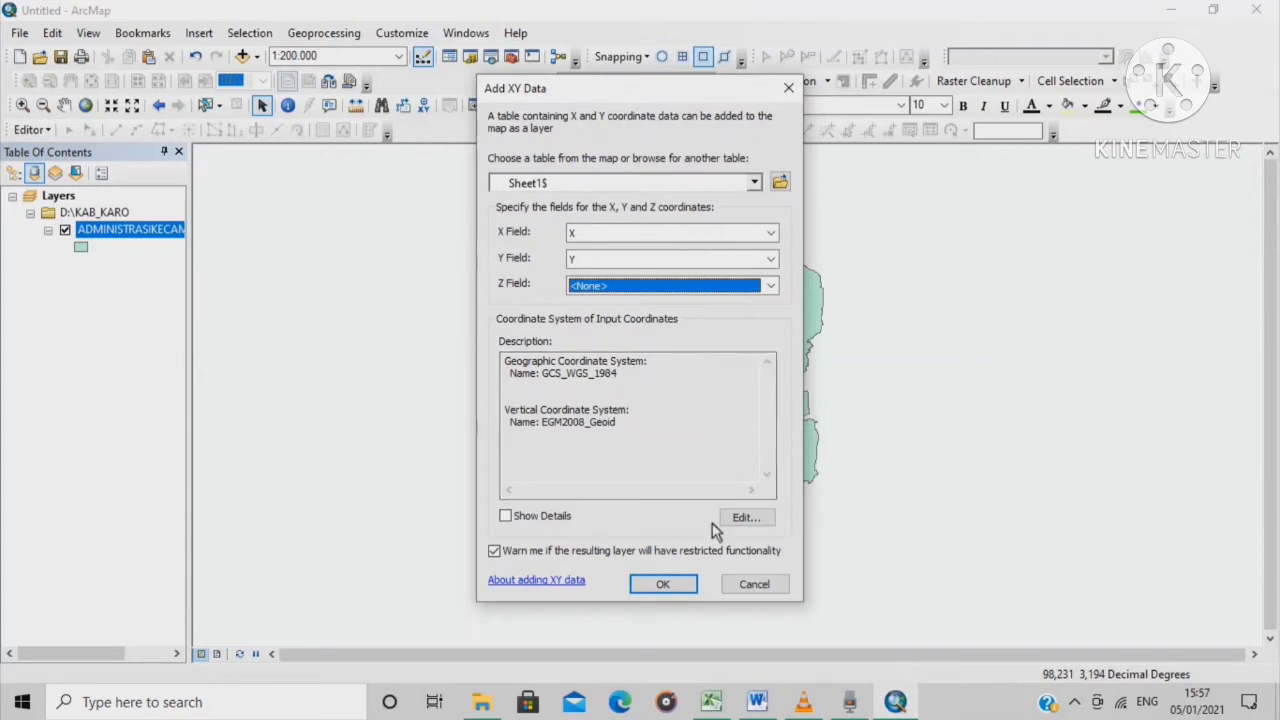
left_click(745, 518)
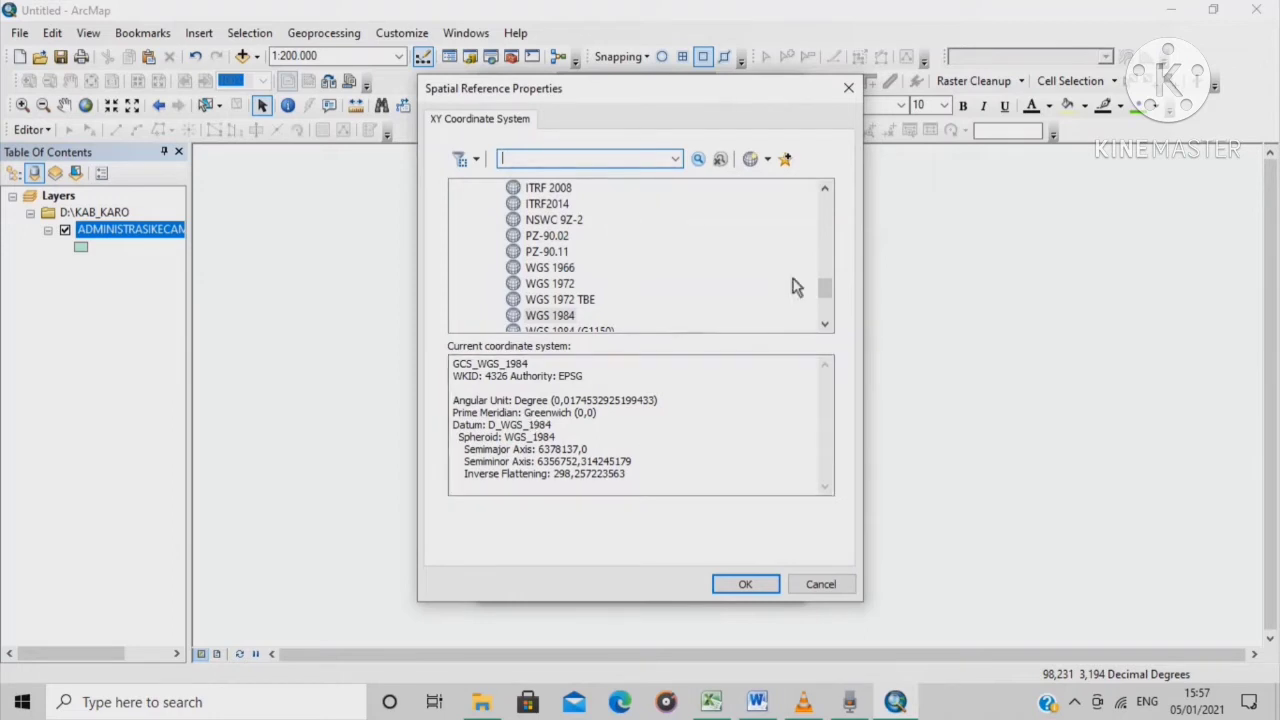
Browse from Geographic to Projected Coordinate Systems > UTM > WGS 1984
scroll(603, 236, "up", 10)
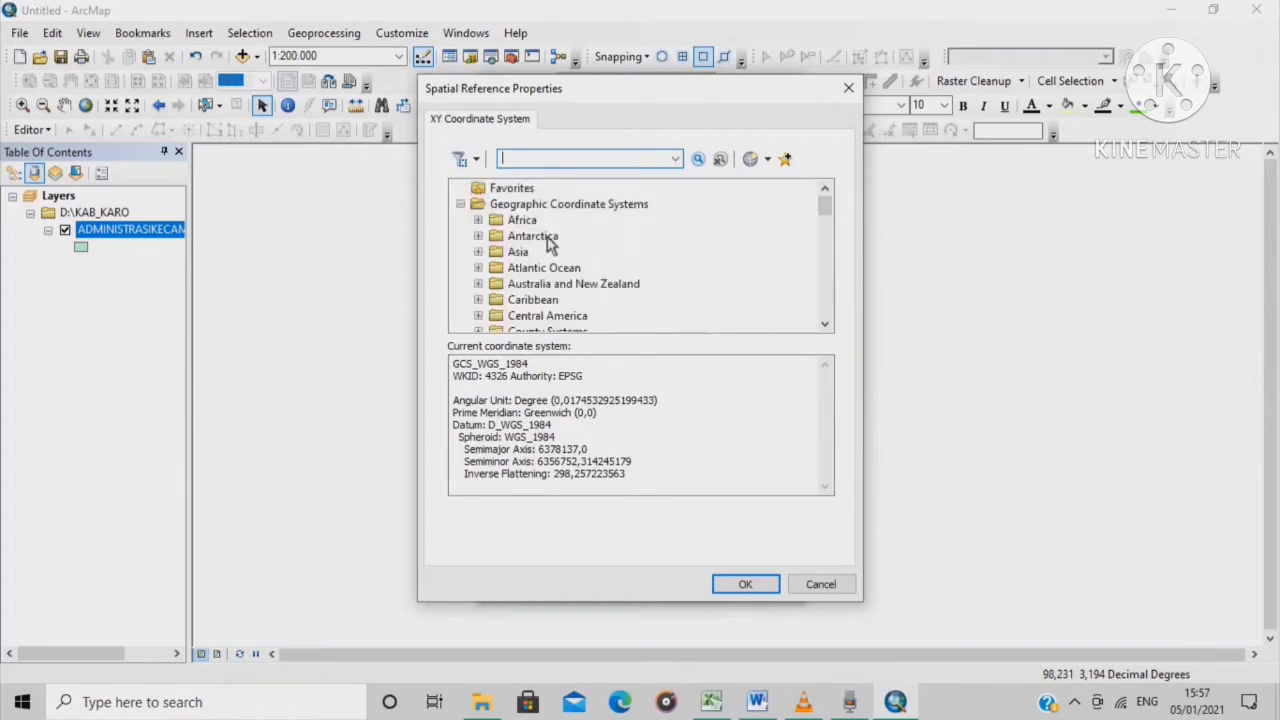
scroll(600, 290, "down", 1)
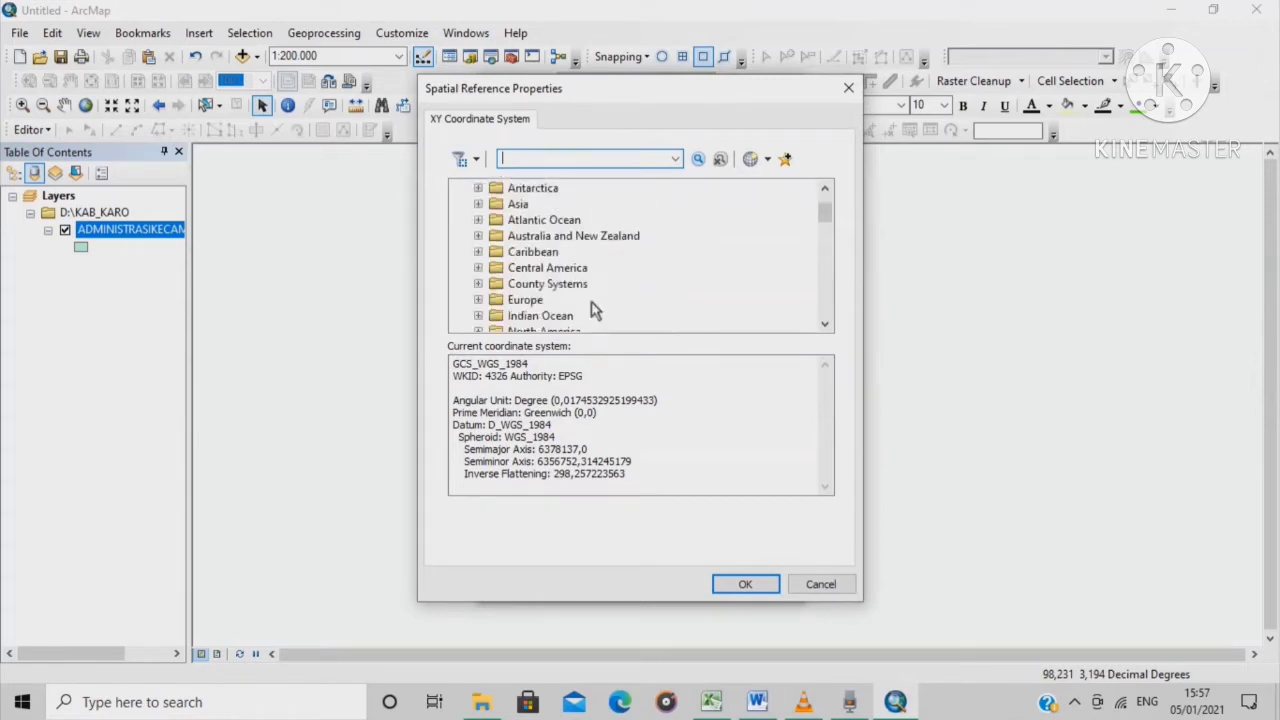
scroll(594, 309, "up", 1)
left_click(460, 204)
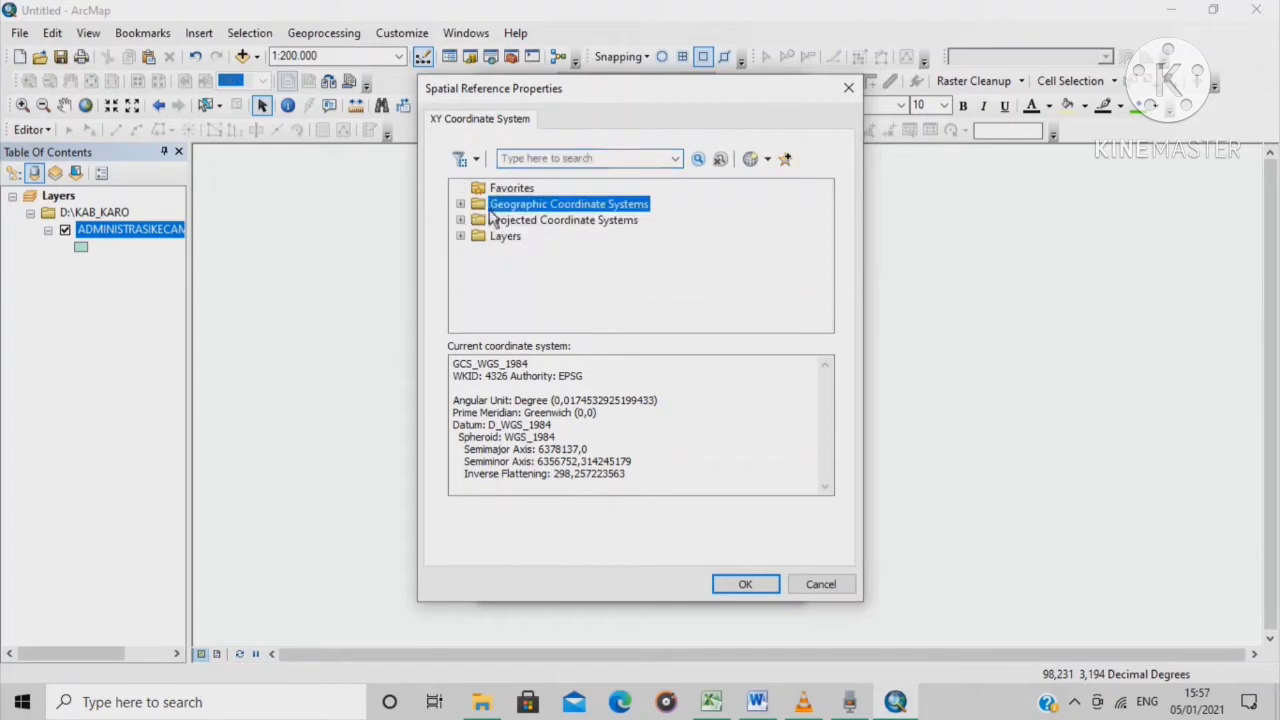
left_click(460, 220)
scroll(606, 287, "down", 2)
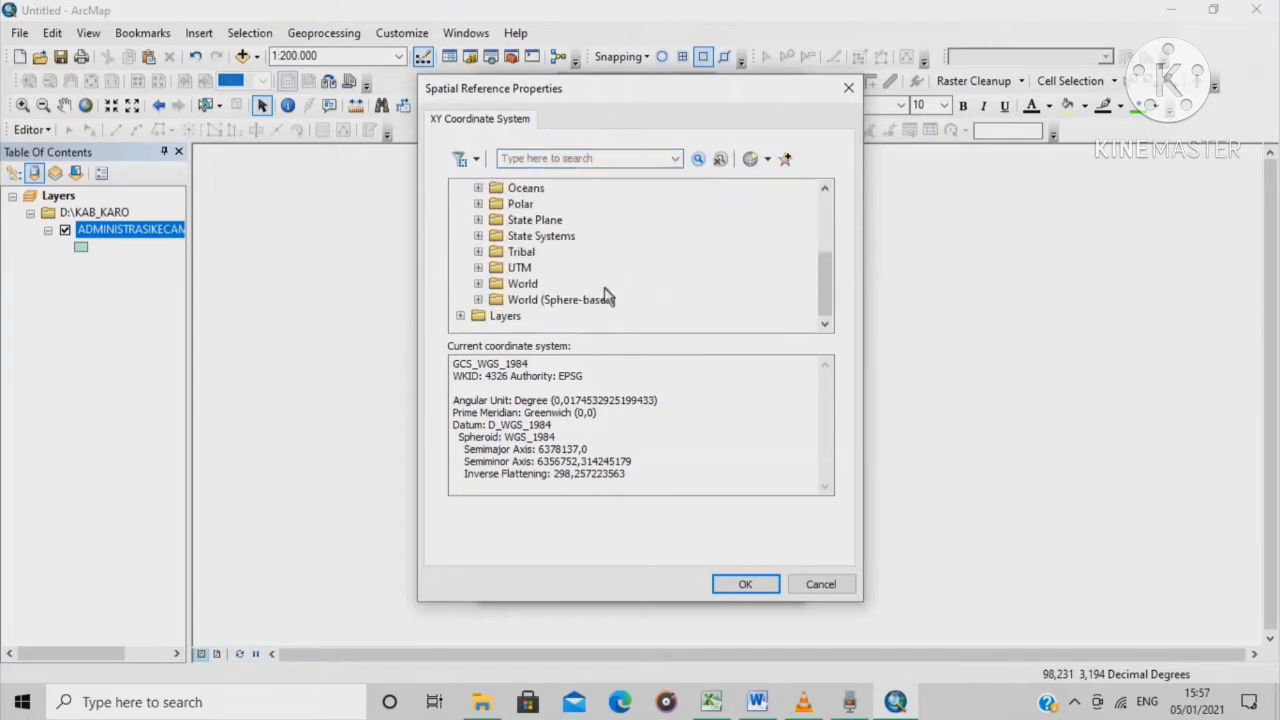
left_click(479, 268)
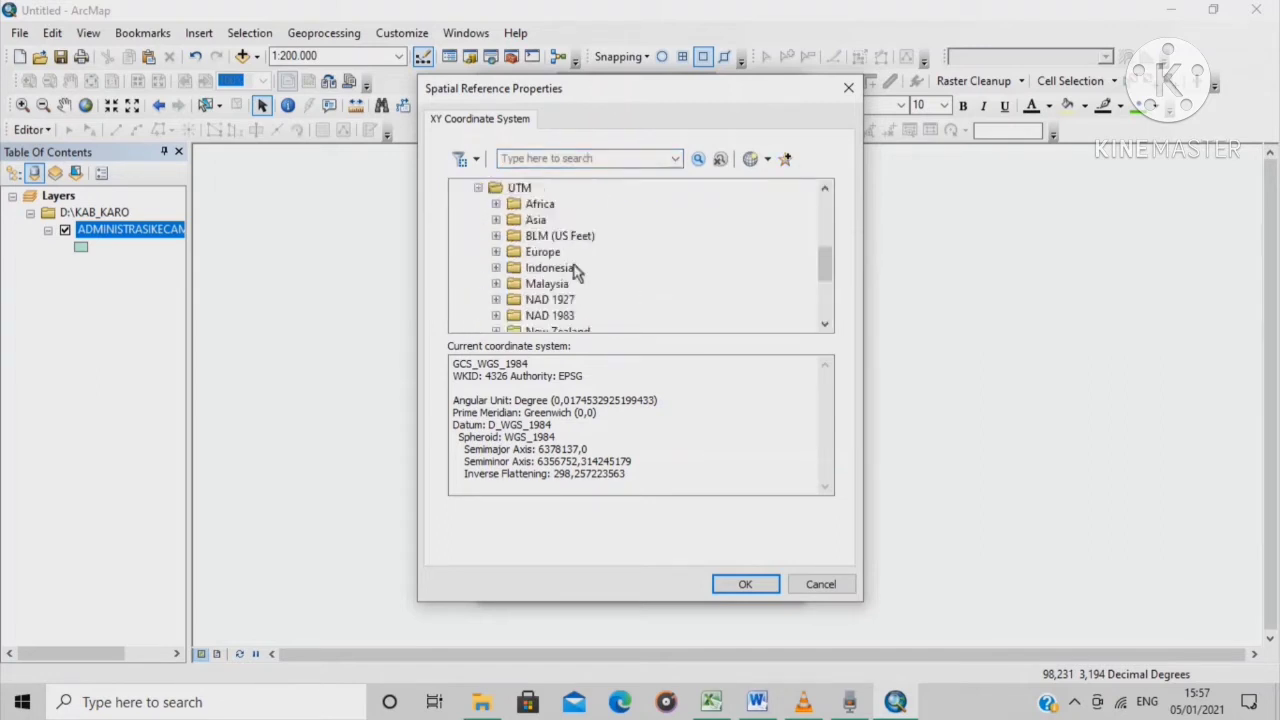
scroll(568, 268, "down", 3)
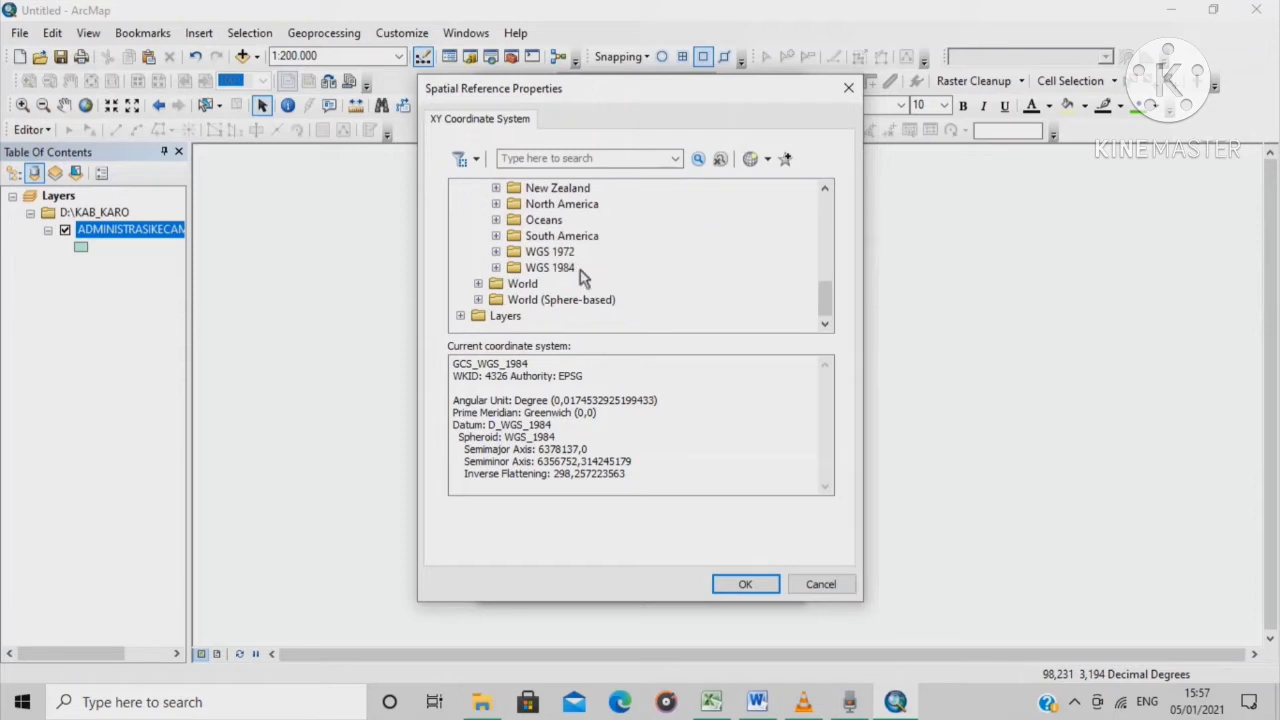
left_click(496, 268)
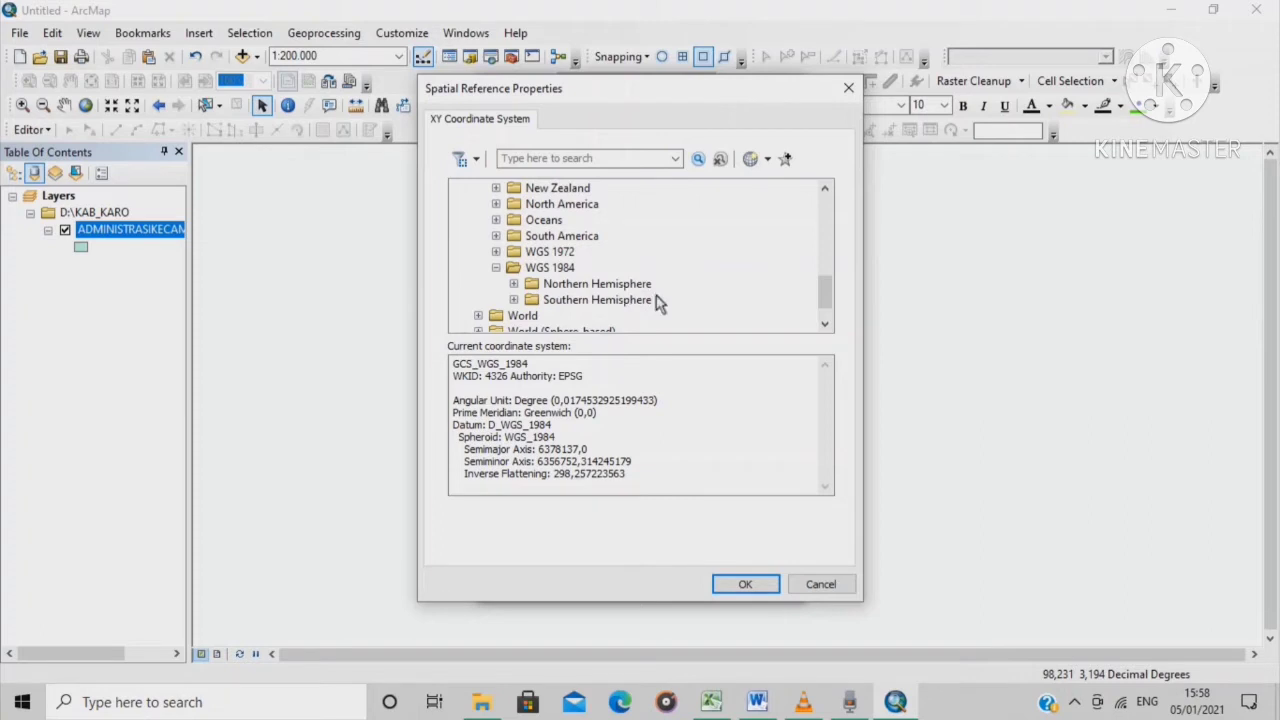
Select WGS 1984 UTM Zone 47N under Northern Hemisphere and confirm it
left_click(580, 288)
left_click(513, 285)
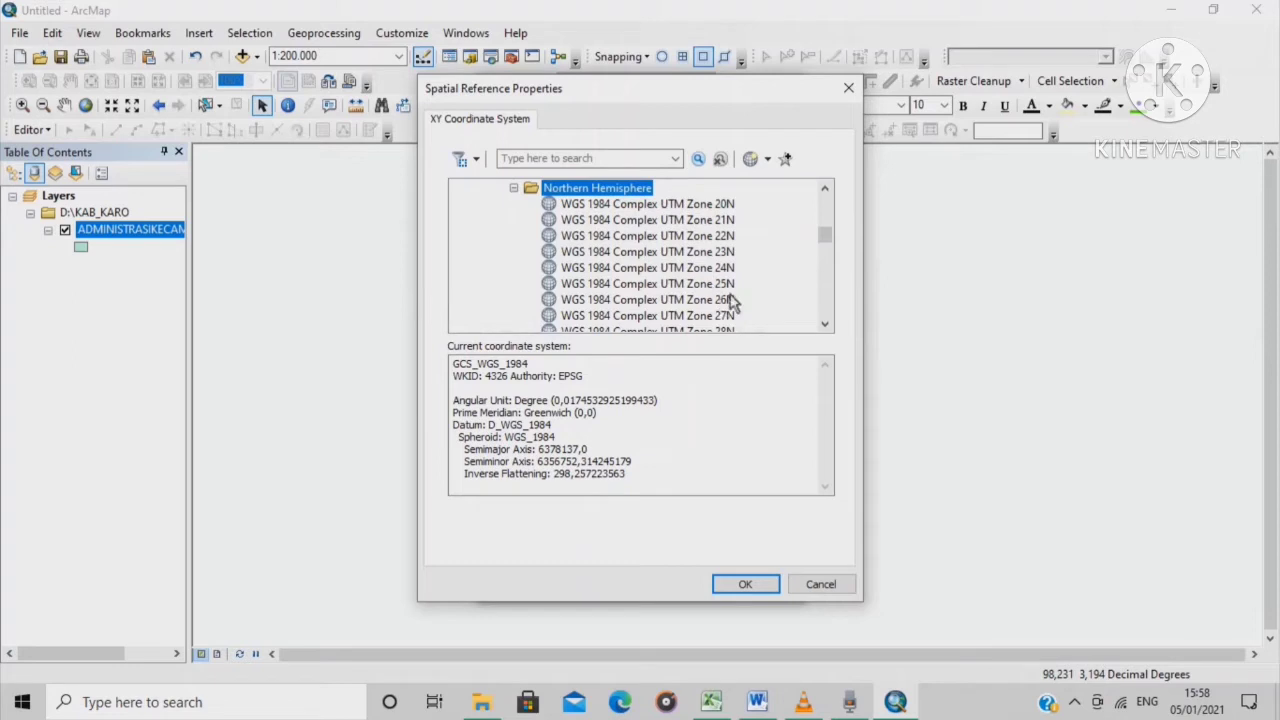
scroll(735, 300, "down", 5)
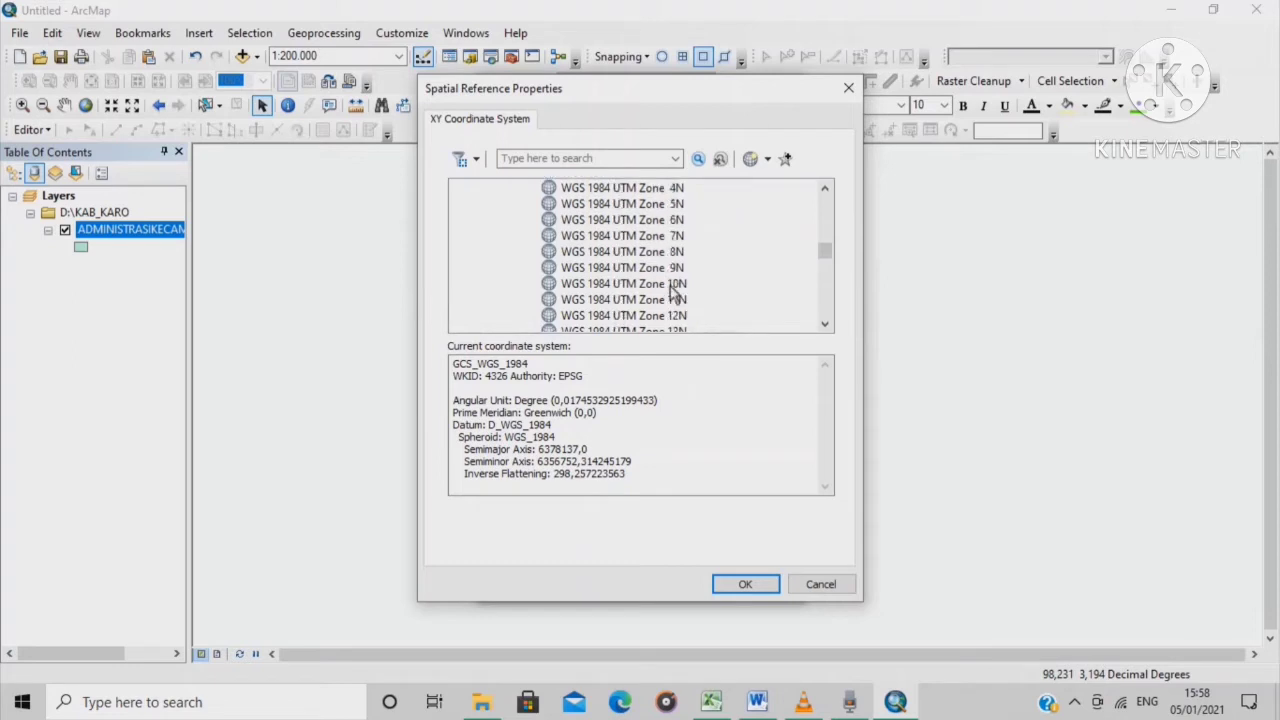
scroll(665, 295, "down", 17)
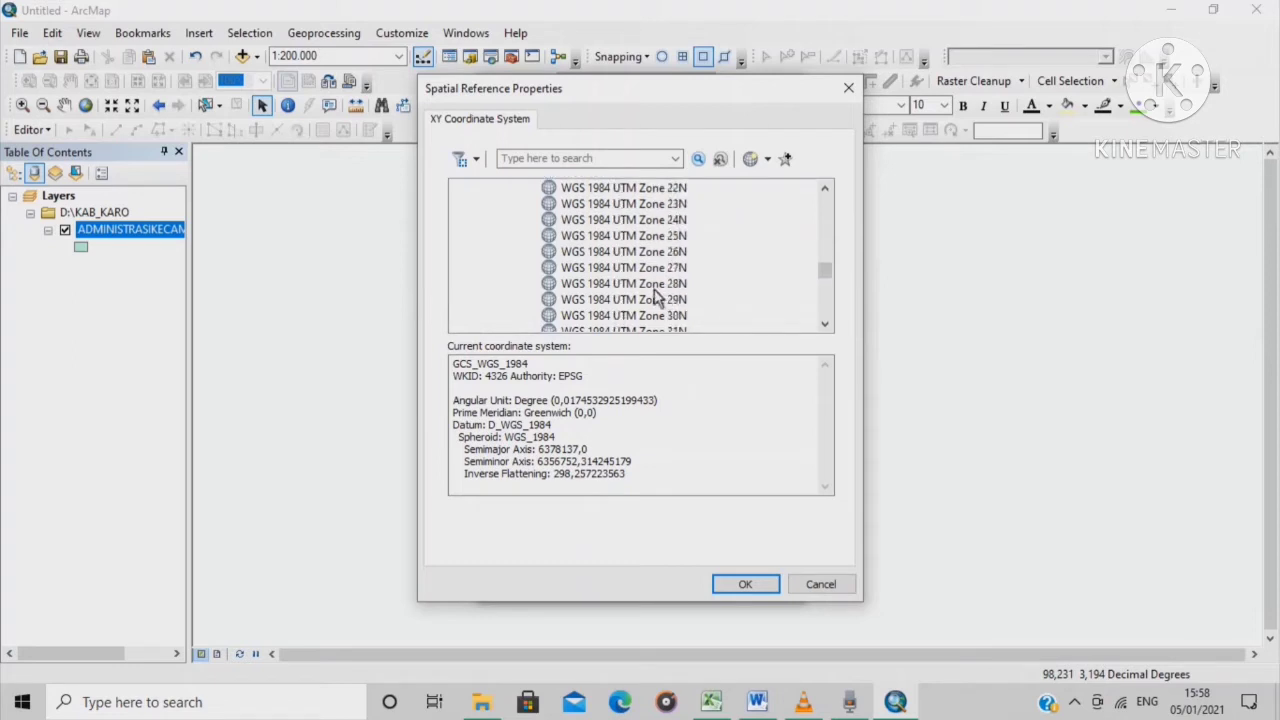
scroll(672, 258, "up", 1)
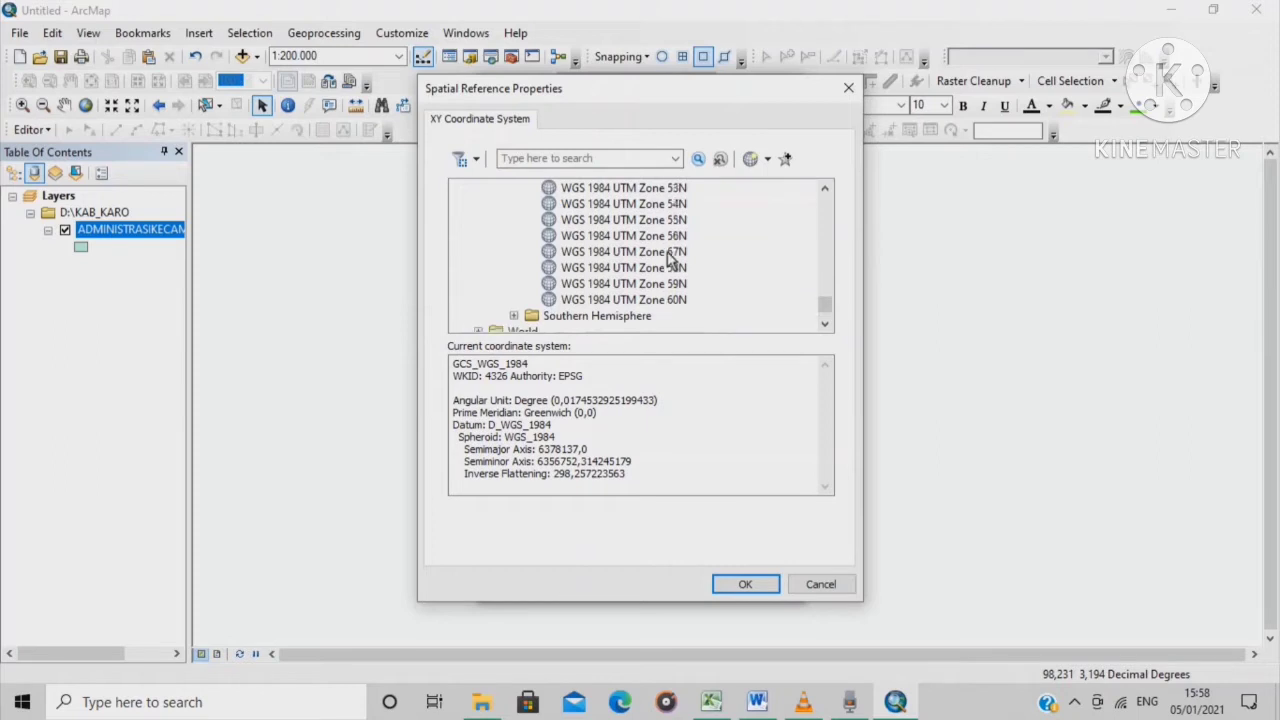
scroll(672, 258, "up", 2)
left_click(678, 190)
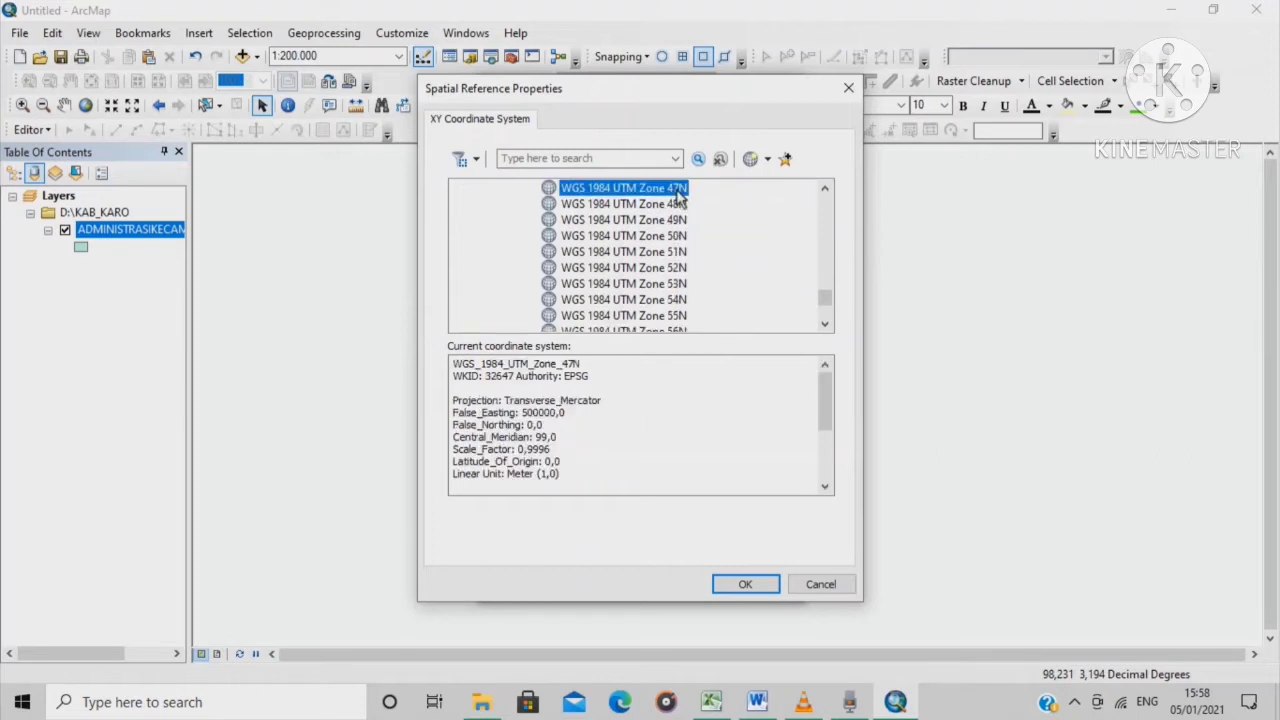
left_click(740, 586)
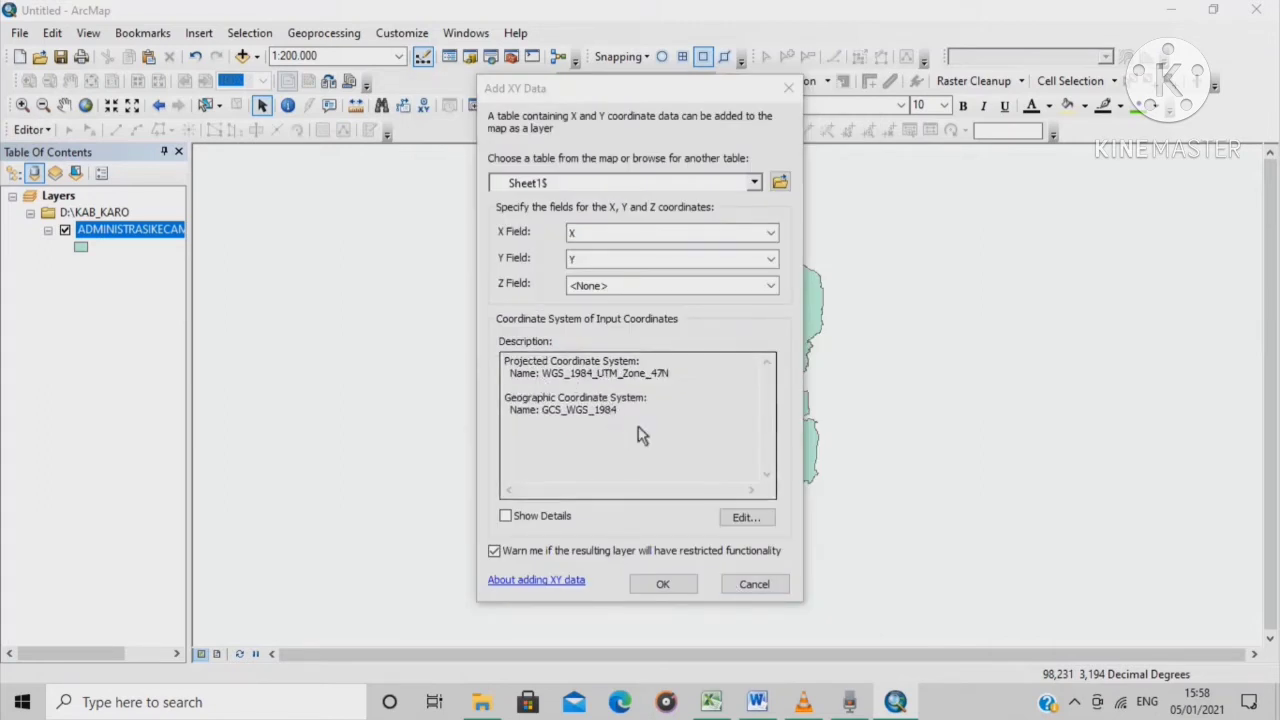
Create the Sheet1$ Events point layer, accept the Object-ID warning, and zoom in on the schools
left_click(664, 586)
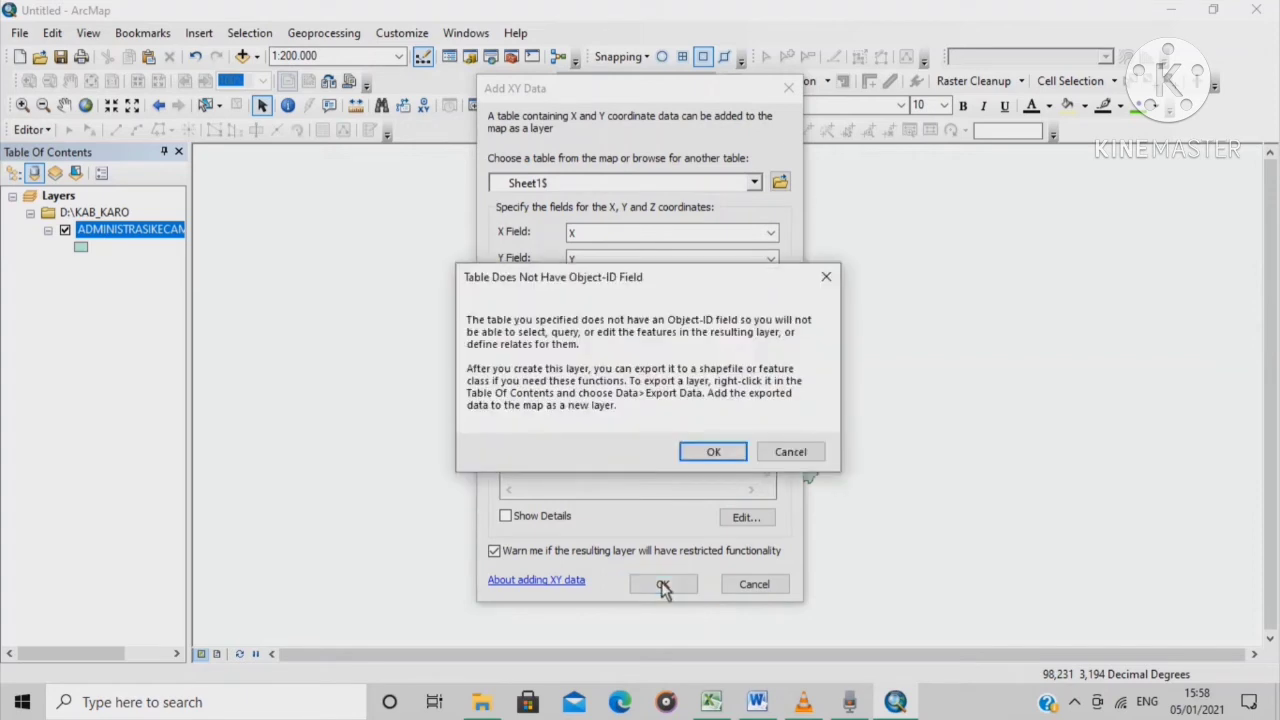
left_click(709, 452)
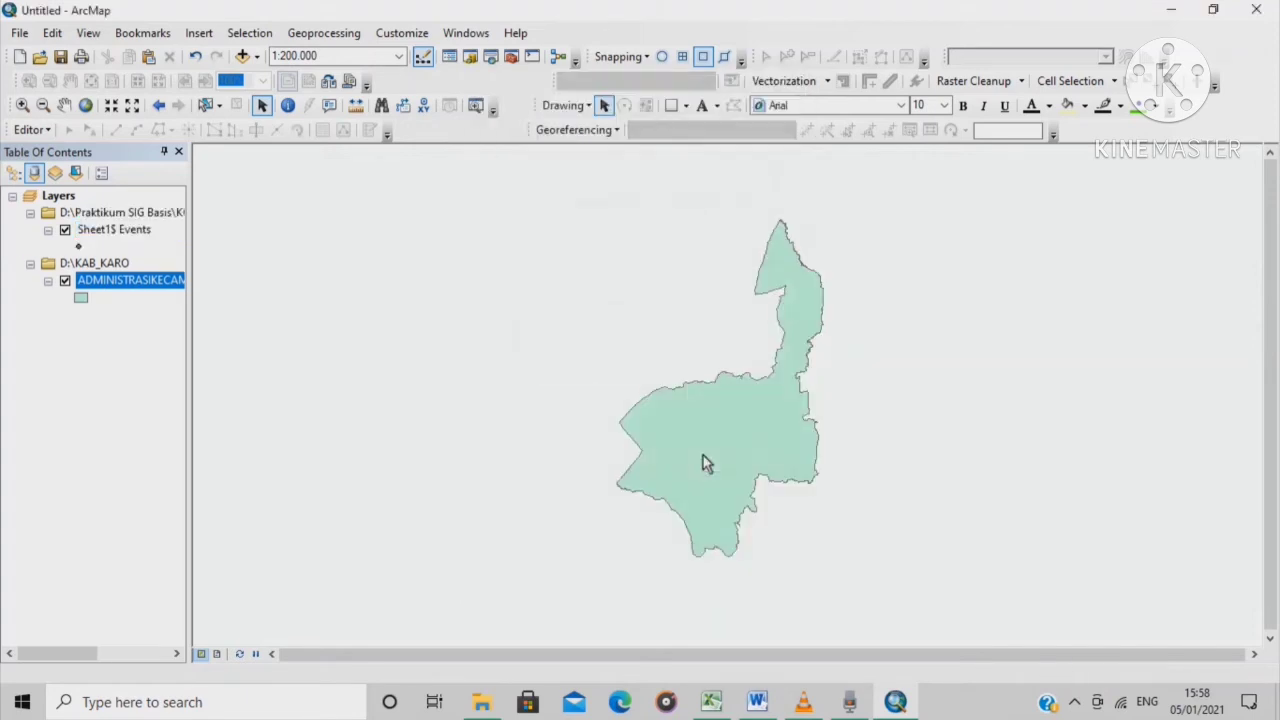
scroll(840, 420, "down", 1)
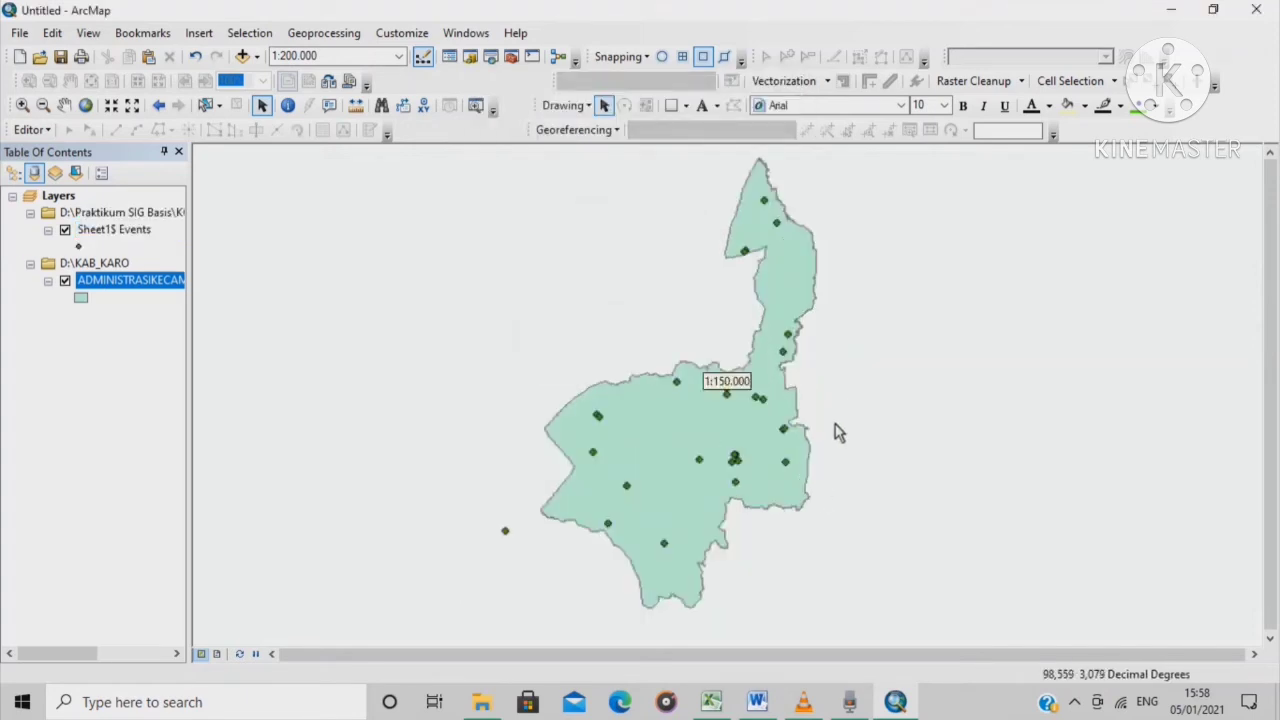
scroll(893, 412, "down", 1)
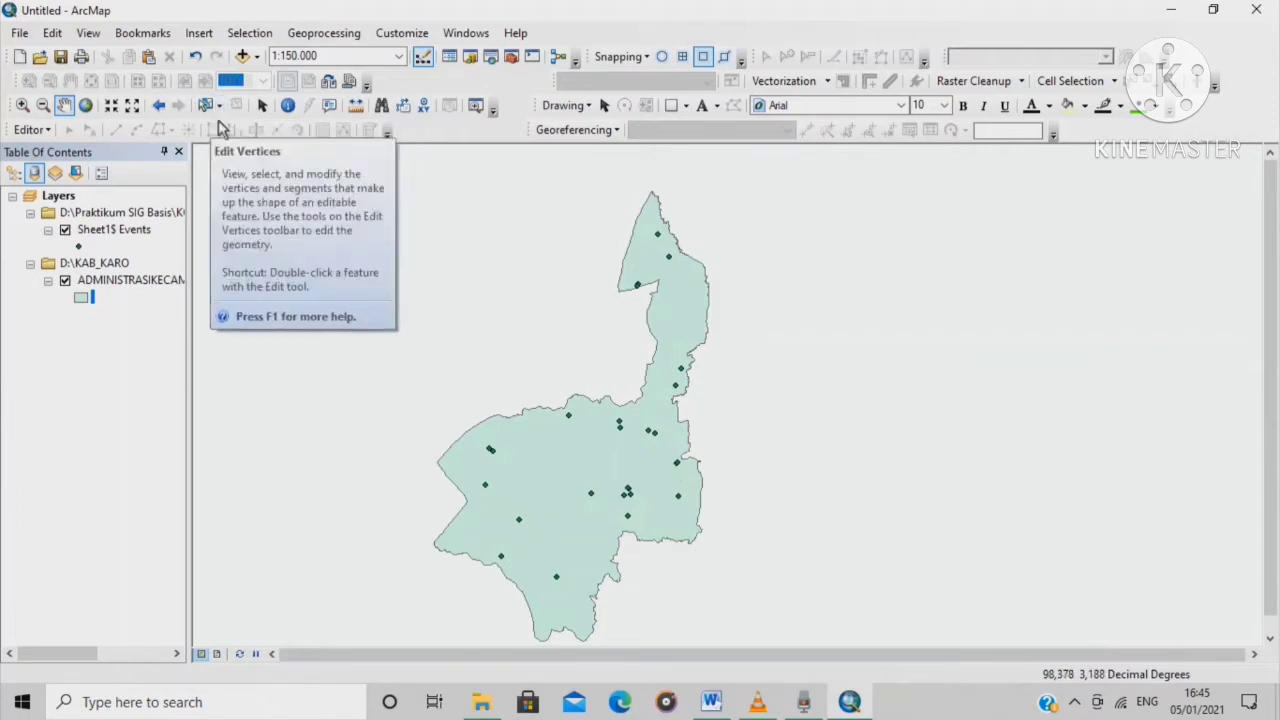
Set the page to A3 landscape with Microsoft Print to PDF as the printer
left_click(29, 35)
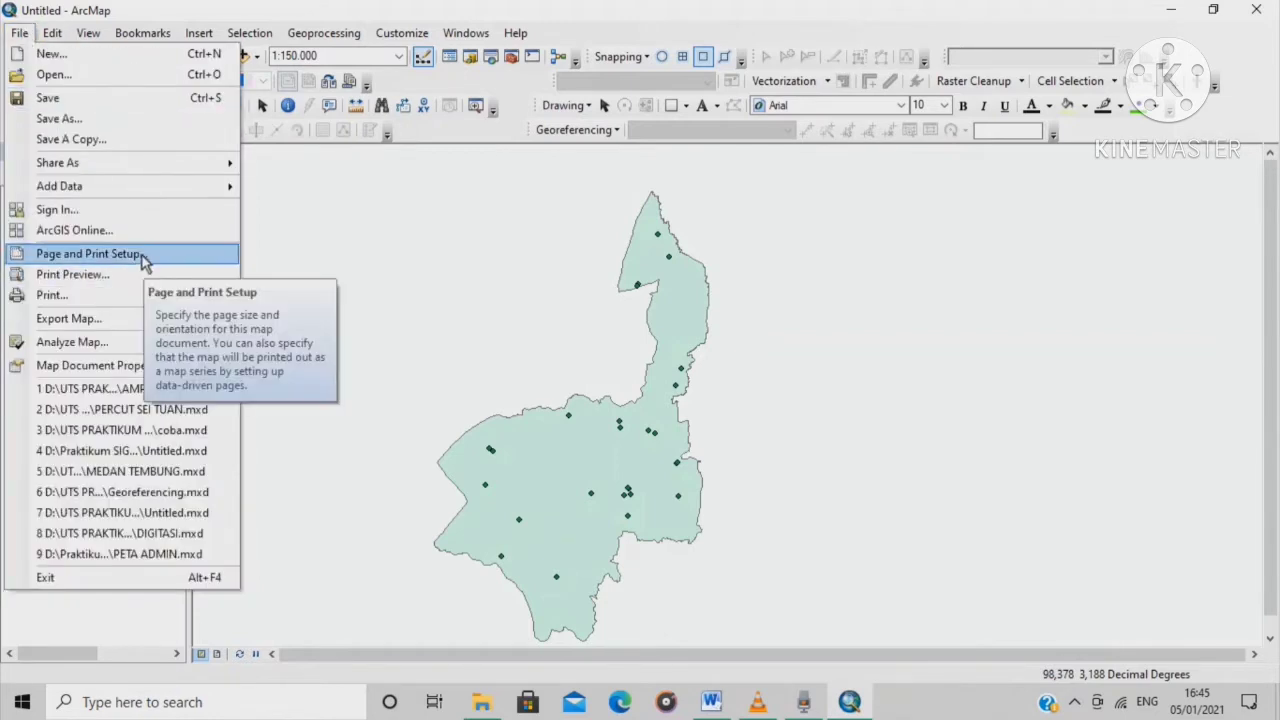
left_click(142, 256)
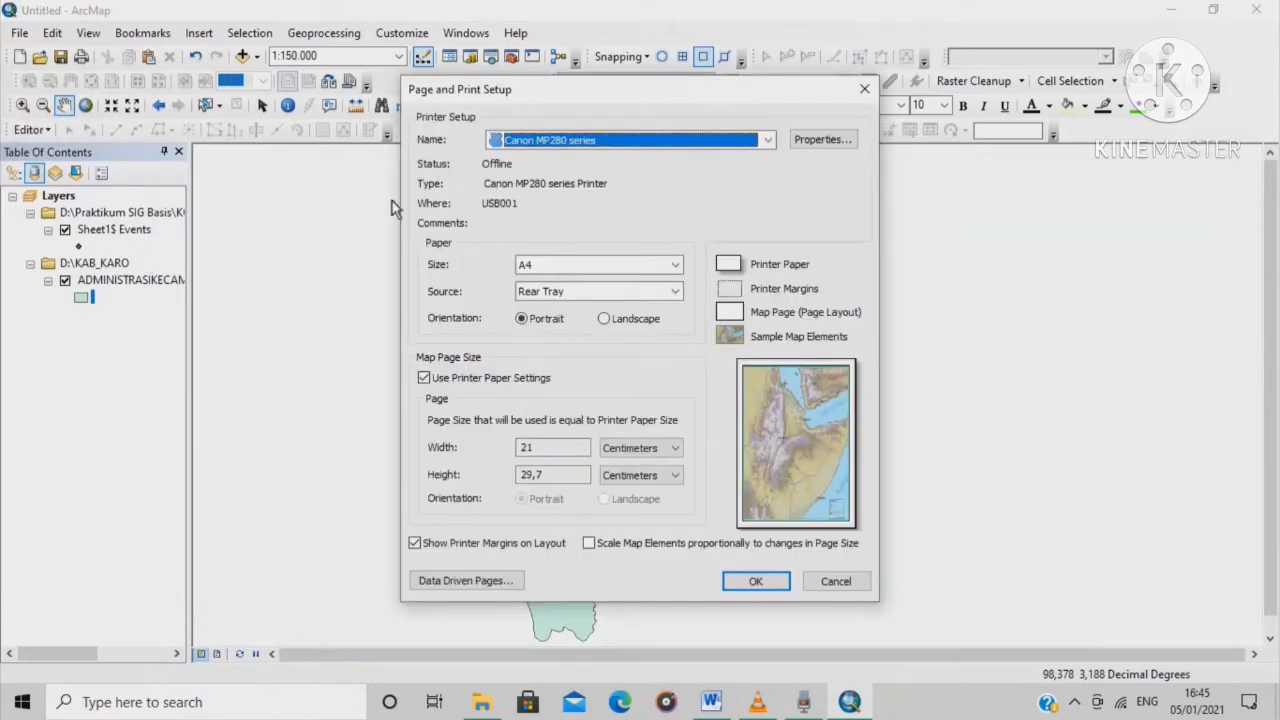
left_click(768, 141)
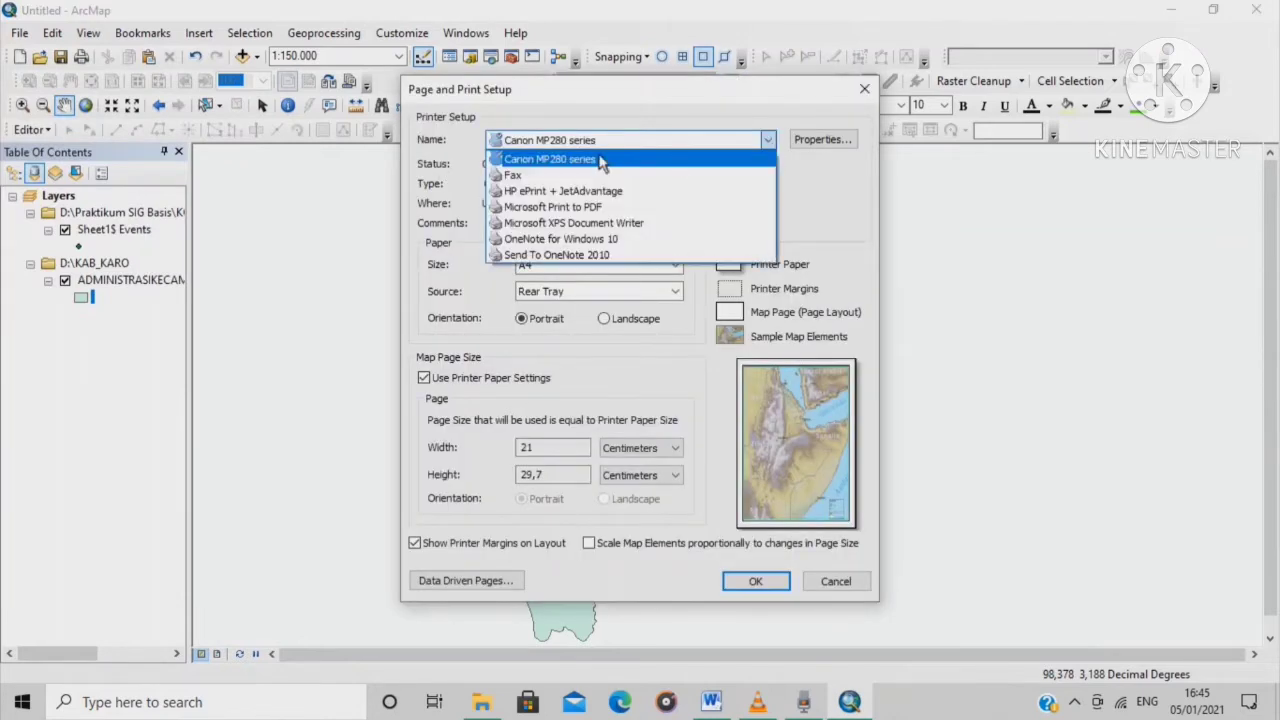
left_click(619, 208)
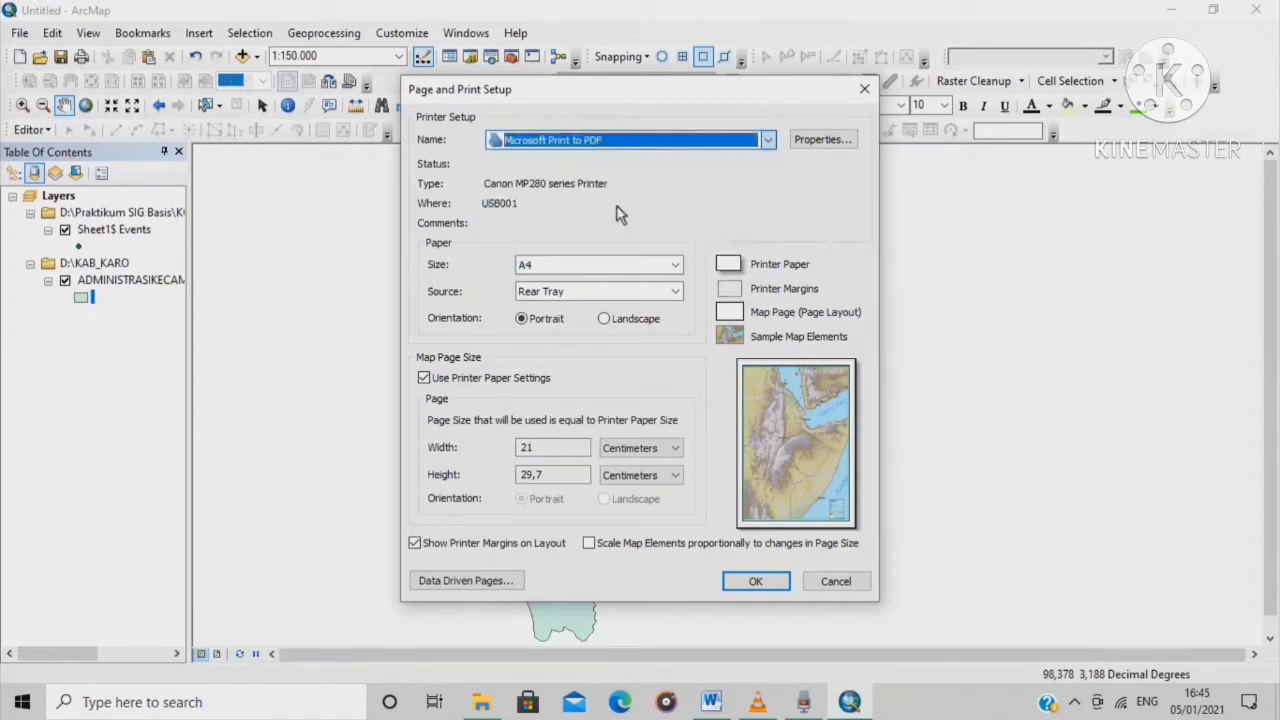
left_click(677, 265)
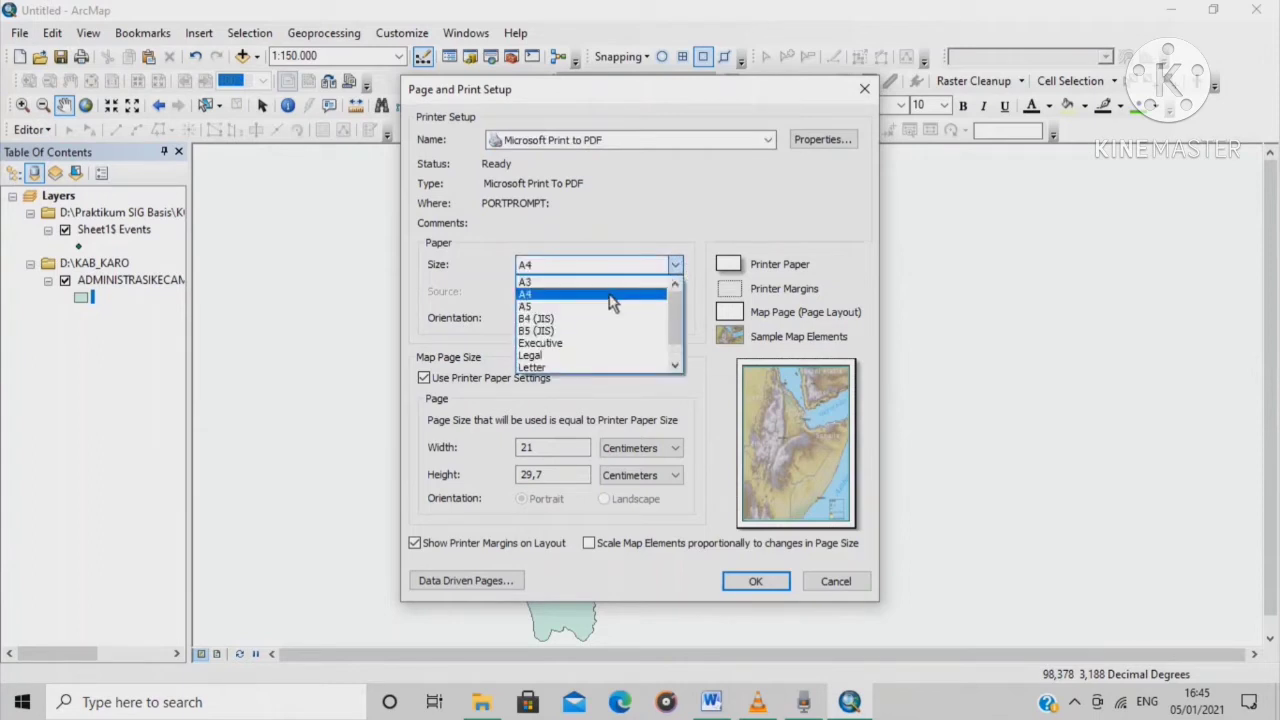
left_click(588, 283)
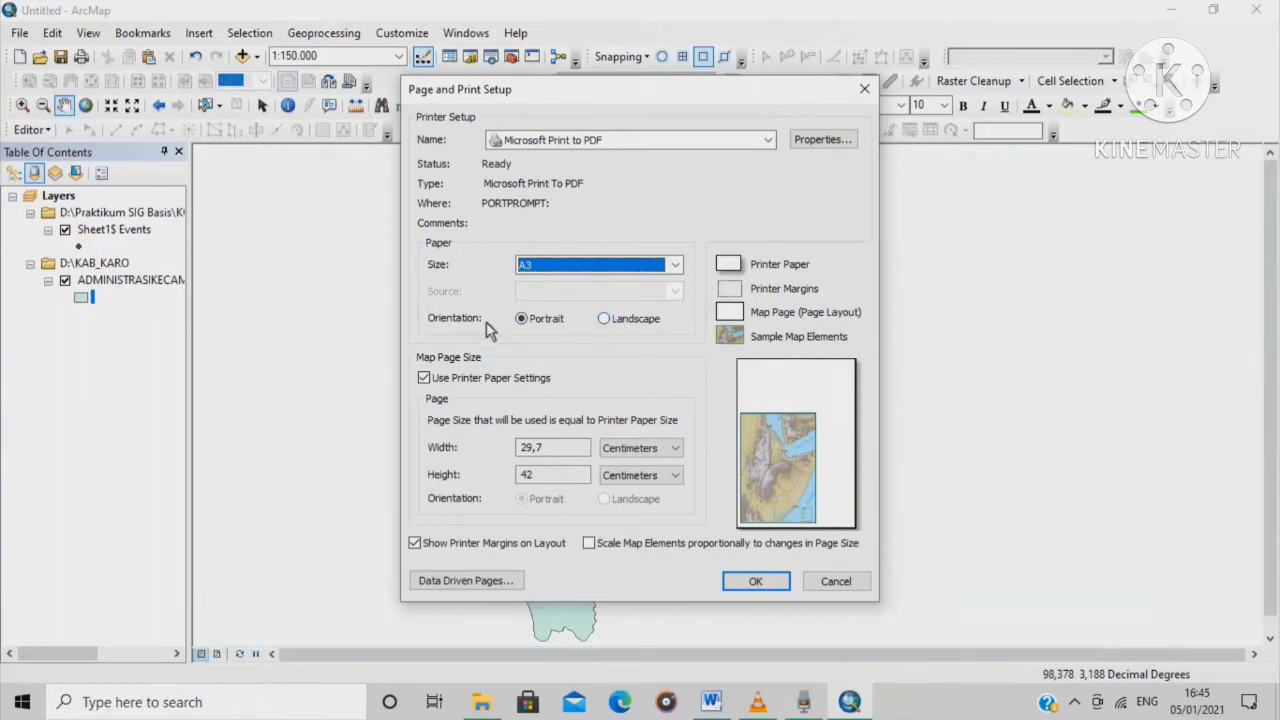
left_click(605, 319)
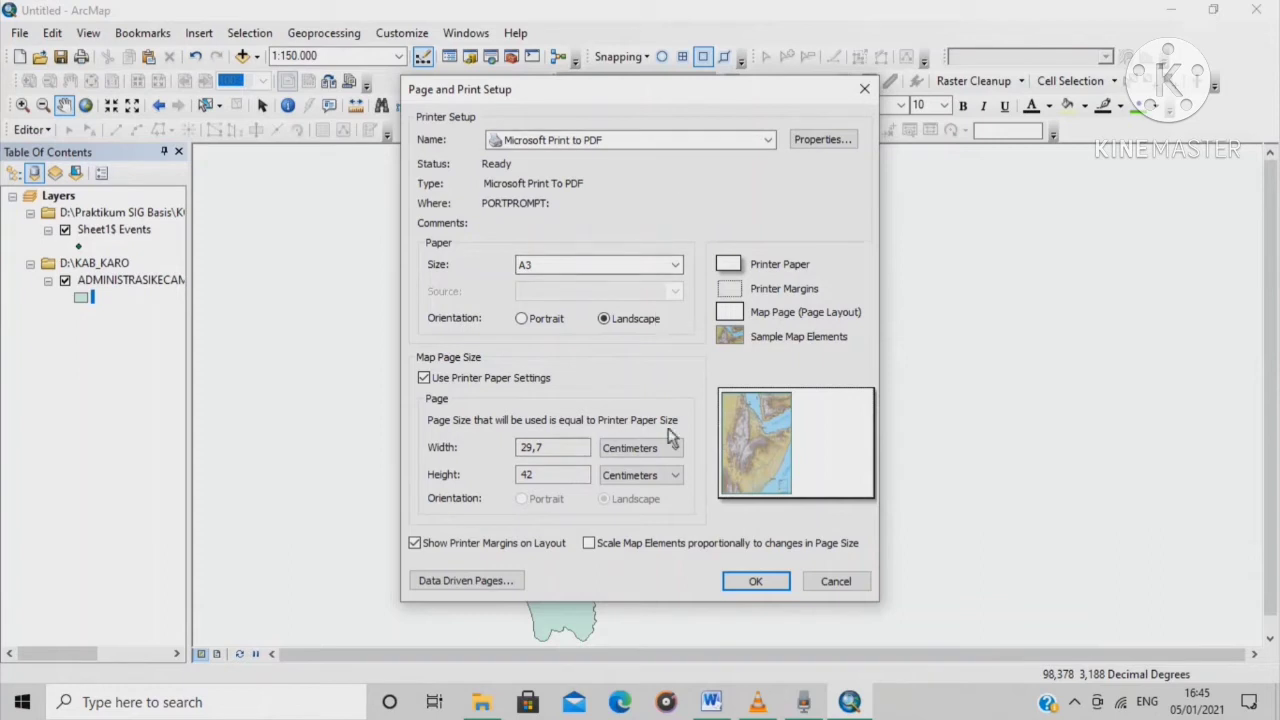
left_click(760, 582)
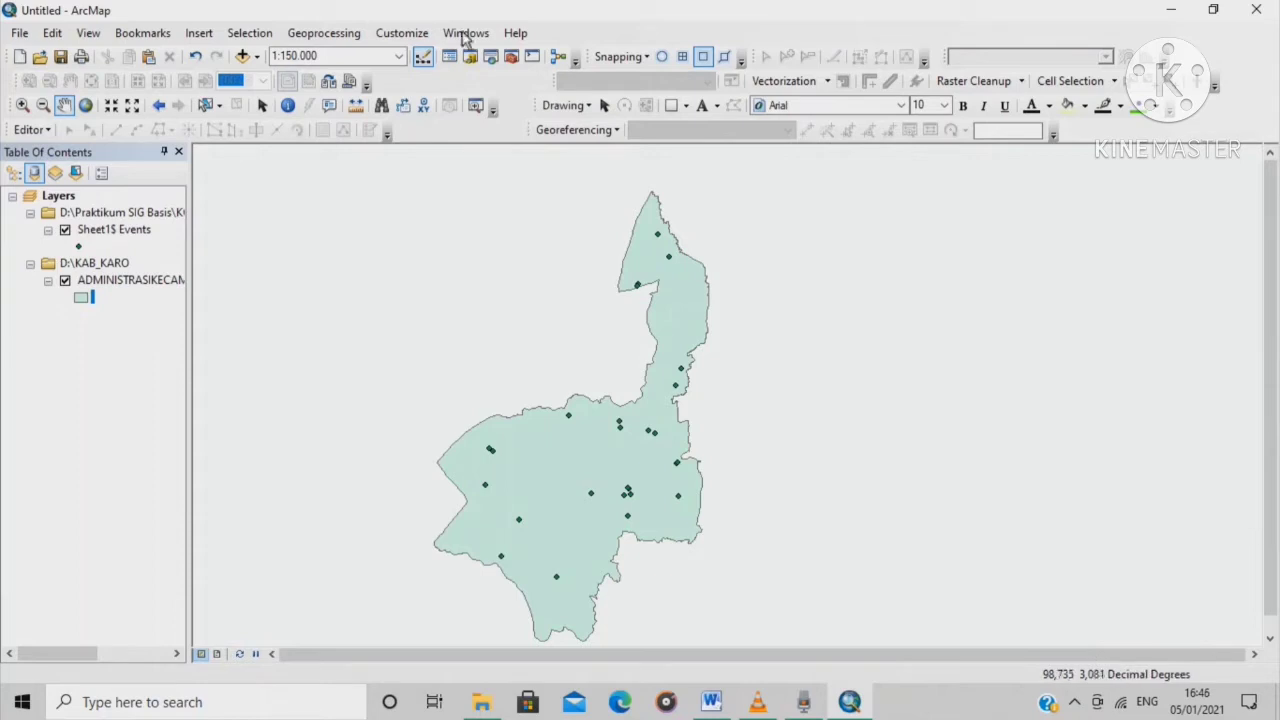
Switch to Layout View showing the TIGAPANAH map frame, ready to zoom in
left_click(86, 33)
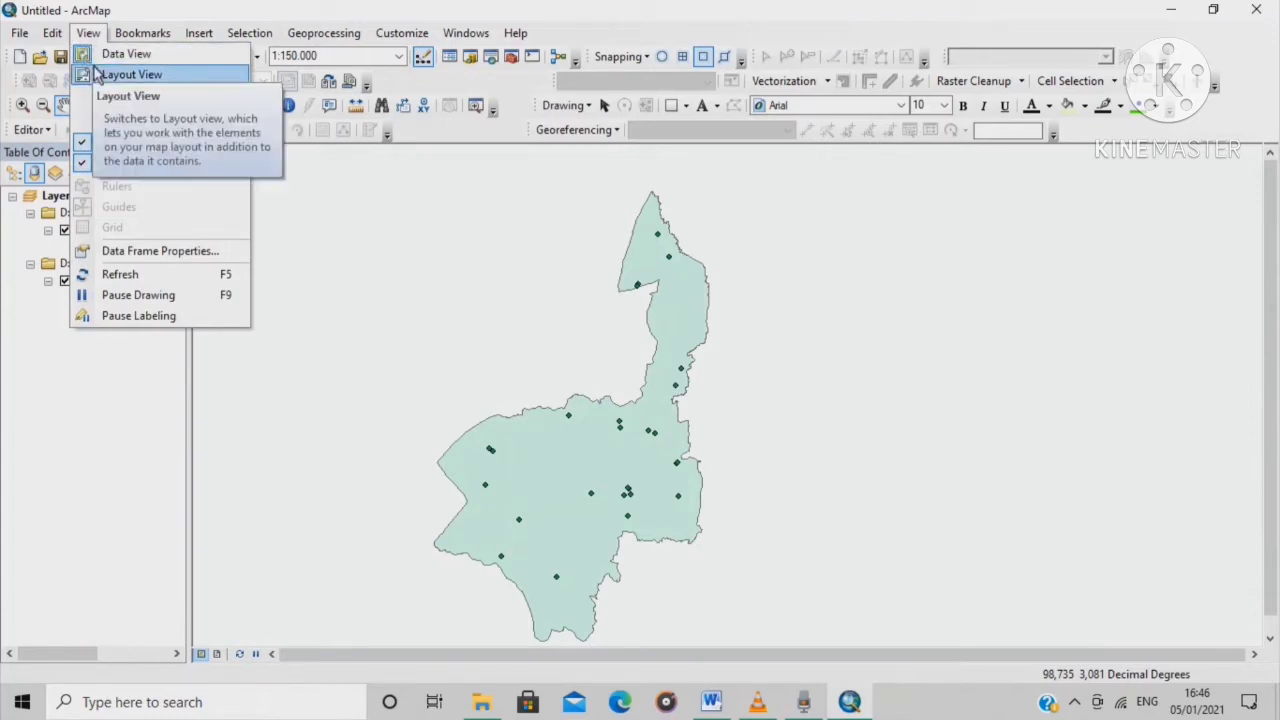
left_click(130, 75)
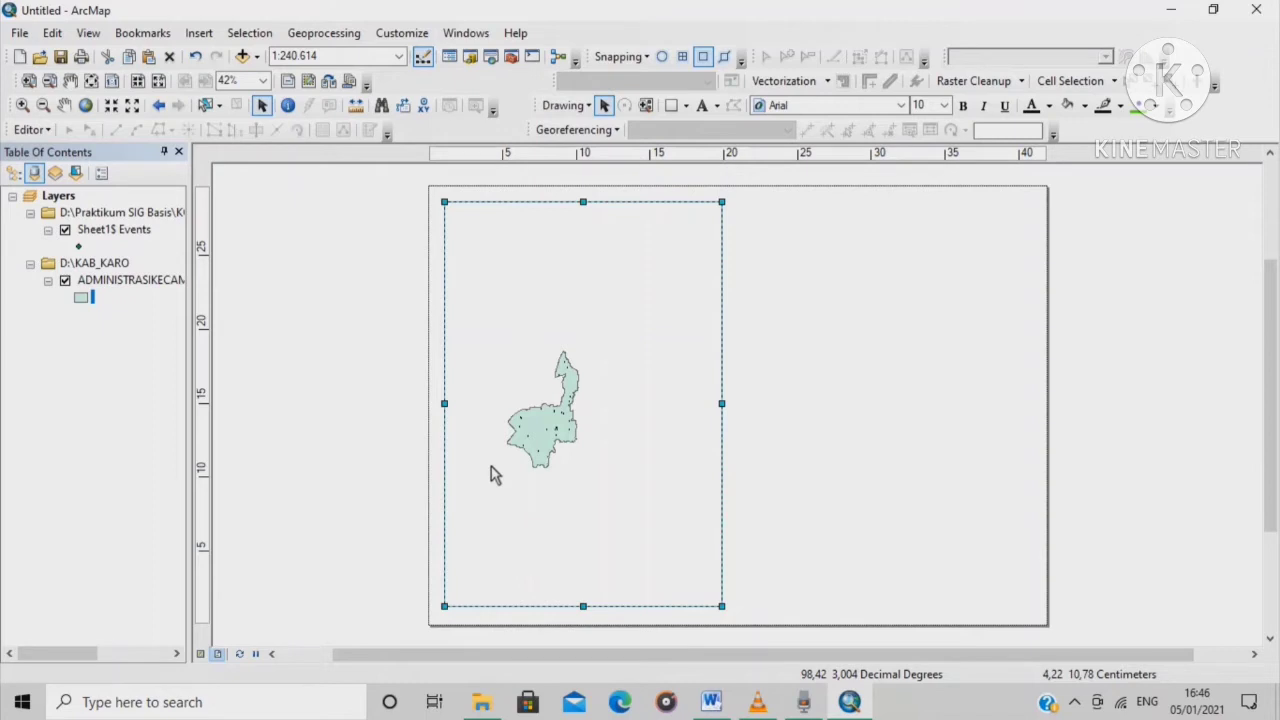
left_click(22, 106)
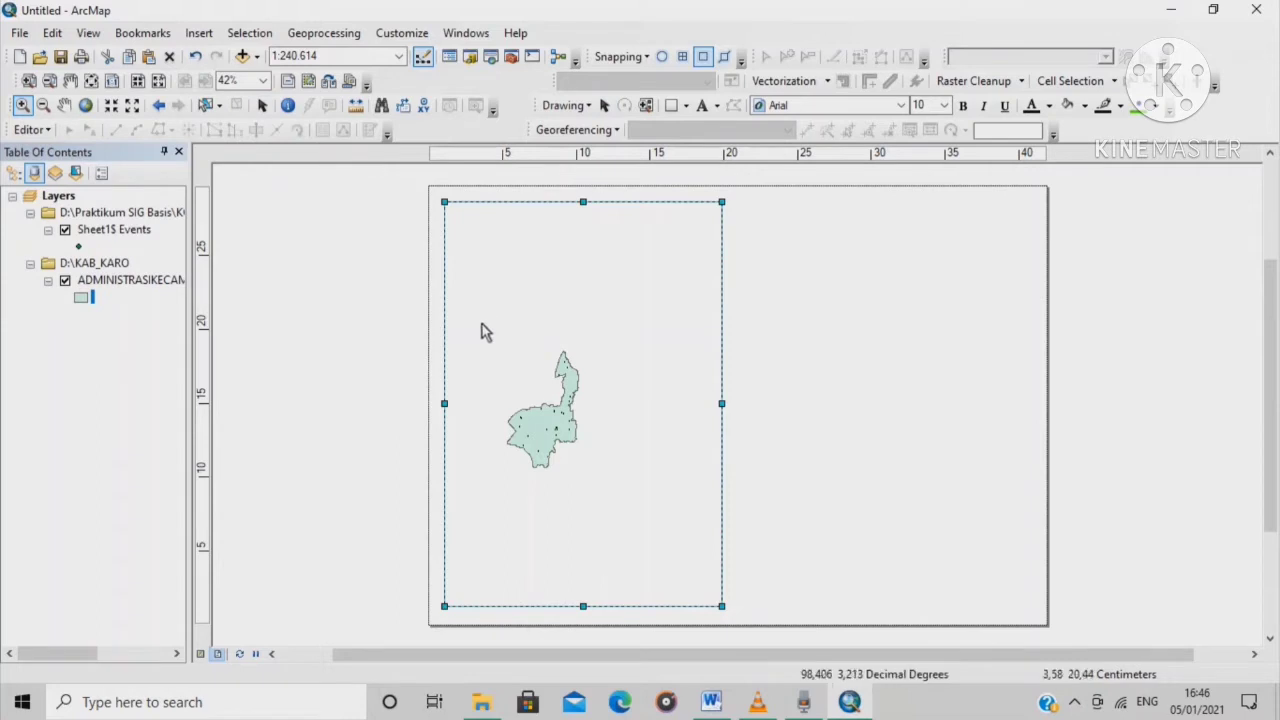
Drag zoom boxes around the TIGAPANAH district to enlarge it to about 1:75.836
left_click_drag(482, 324, 611, 503)
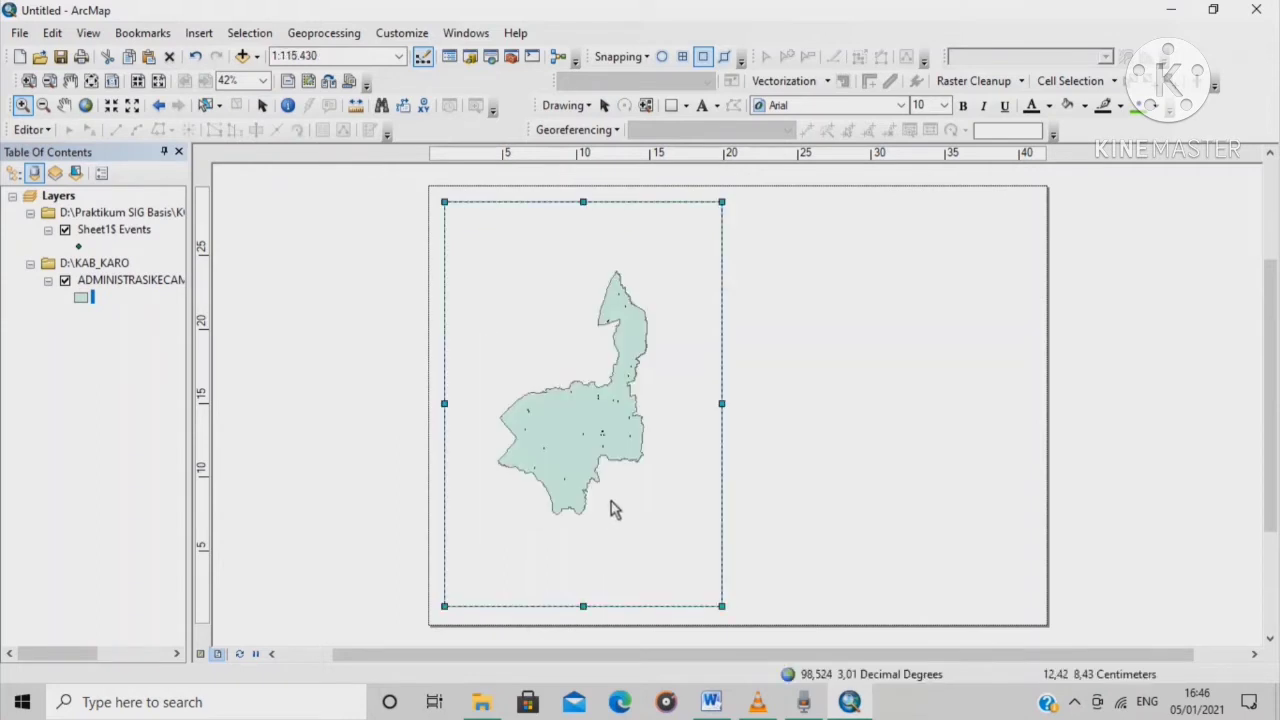
left_click_drag(475, 257, 684, 538)
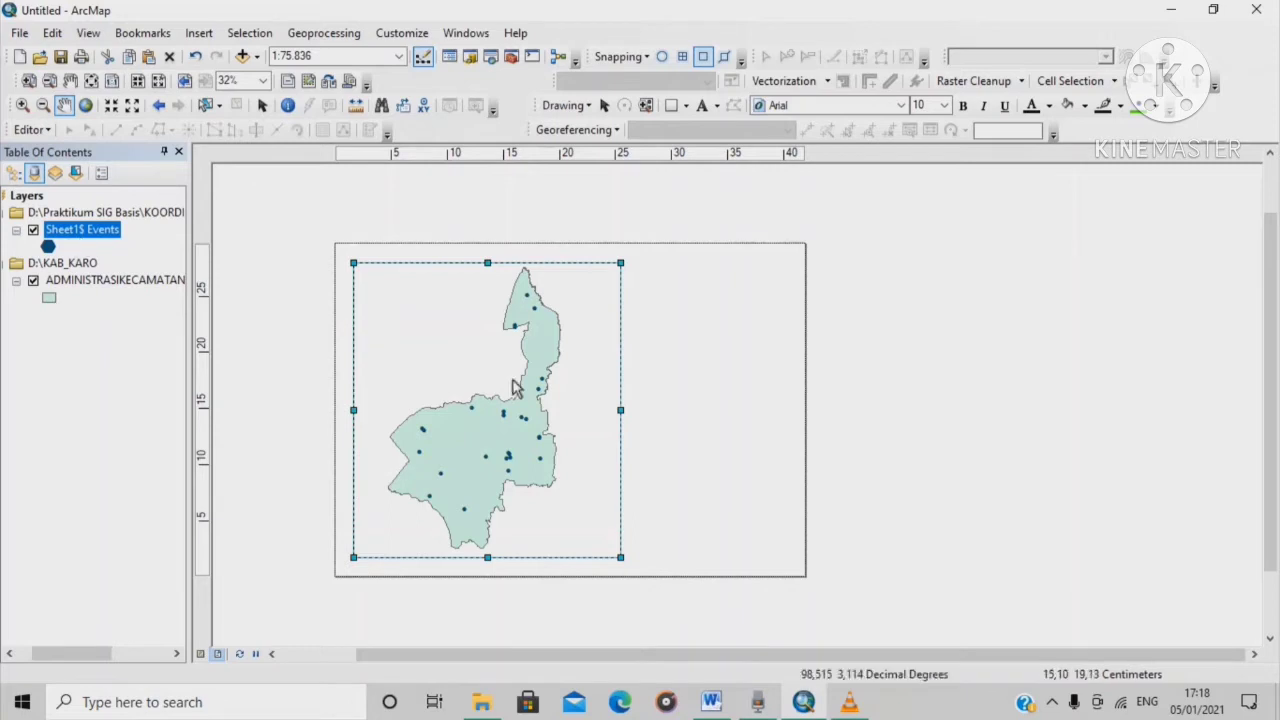
In Sheet1$ Events Layer Properties, symbolise by unique values of field Z and open the Symbol Selector
right_click(91, 231)
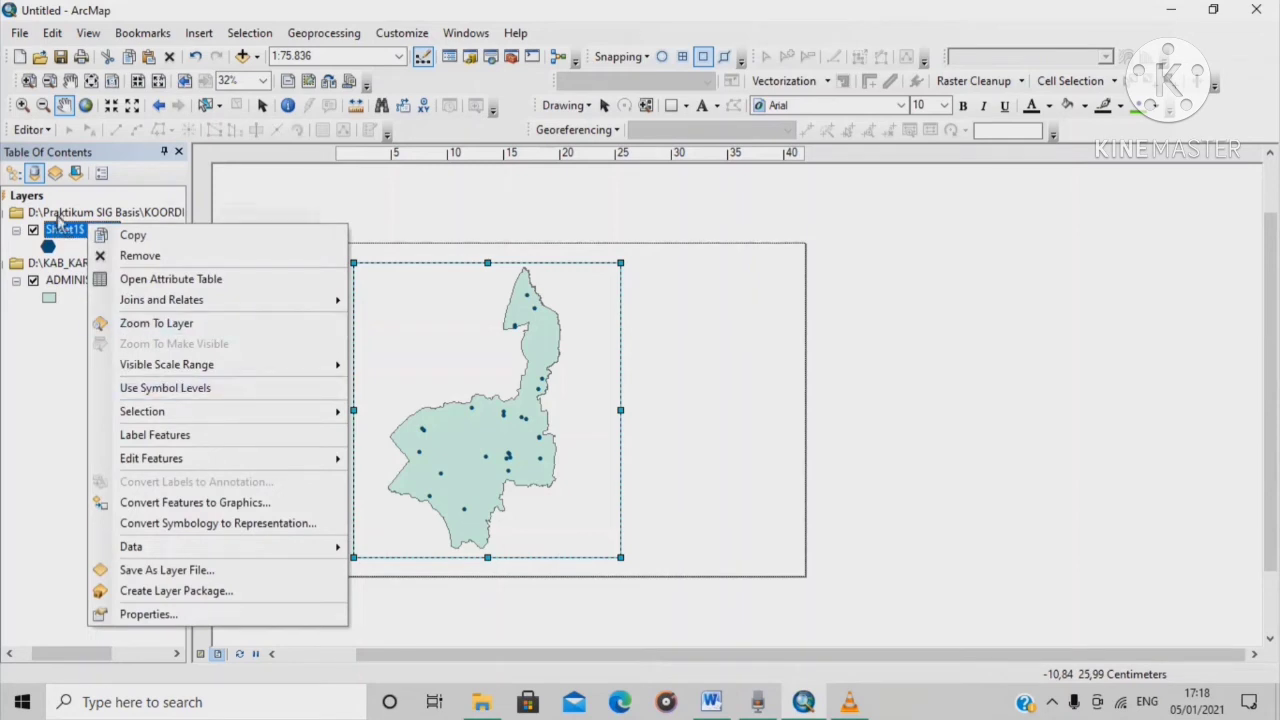
left_click(247, 623)
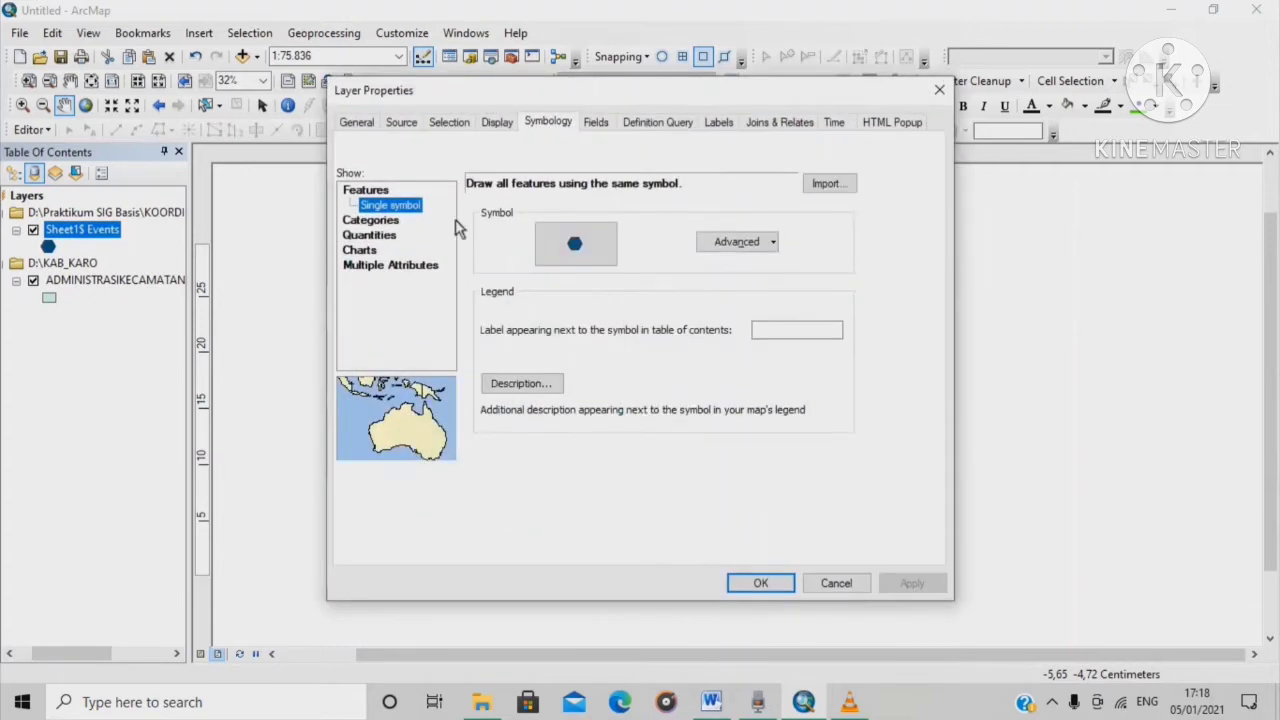
left_click(394, 221)
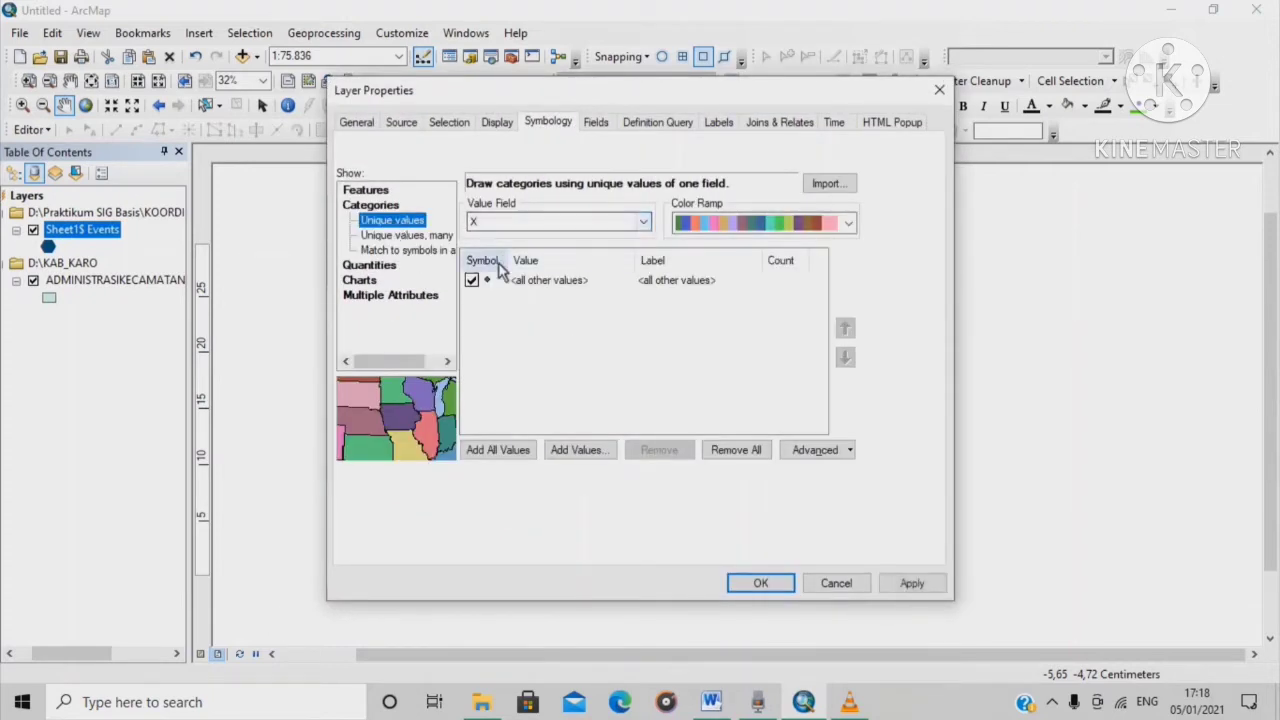
left_click(644, 226)
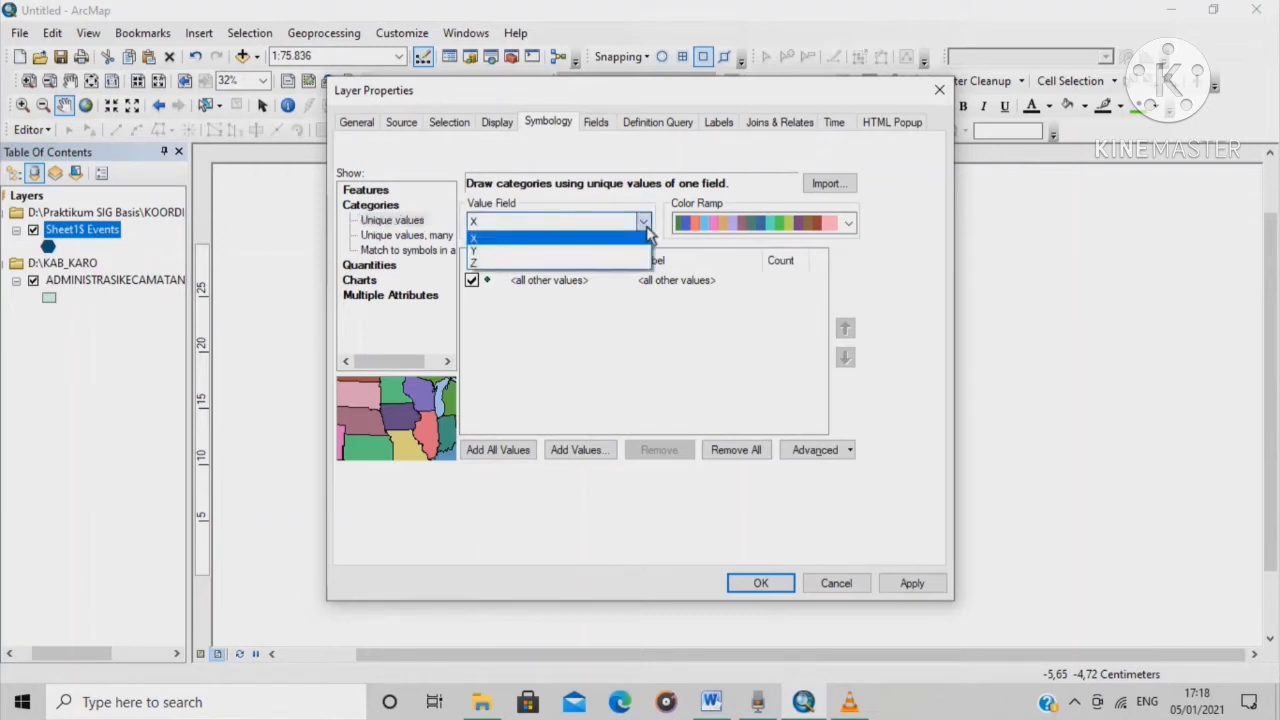
left_click(594, 265)
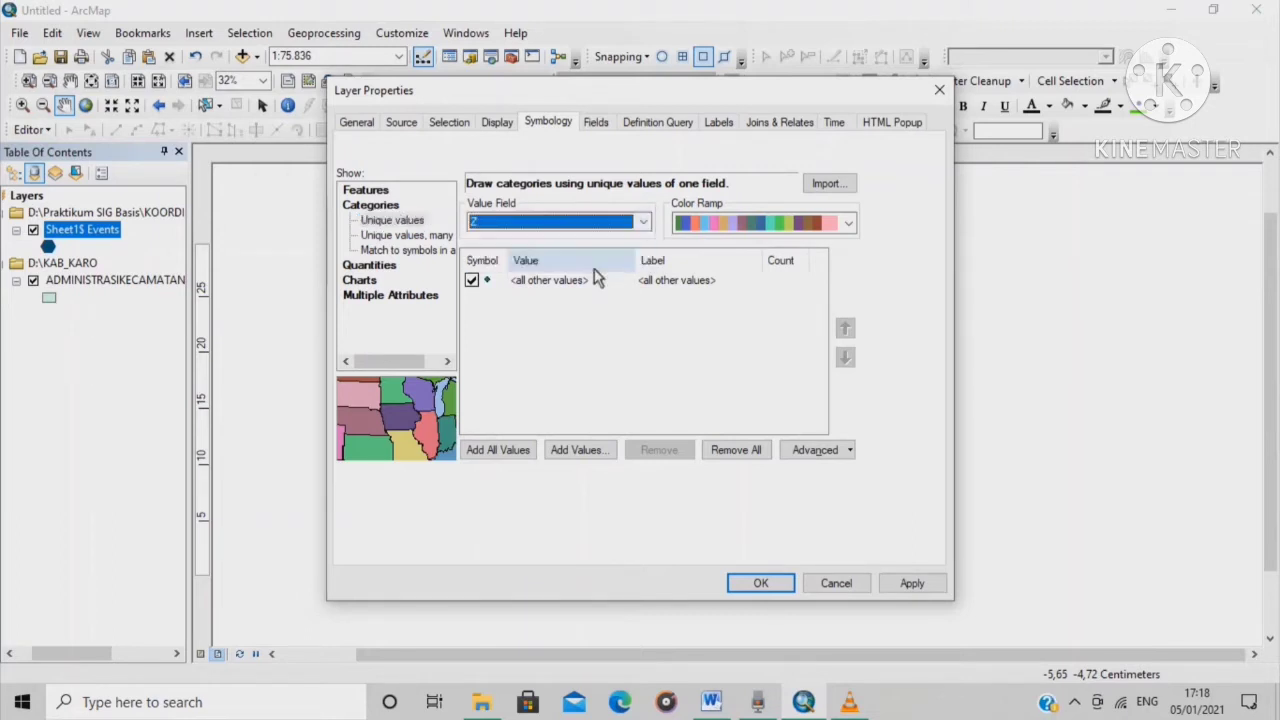
double_click(489, 282)
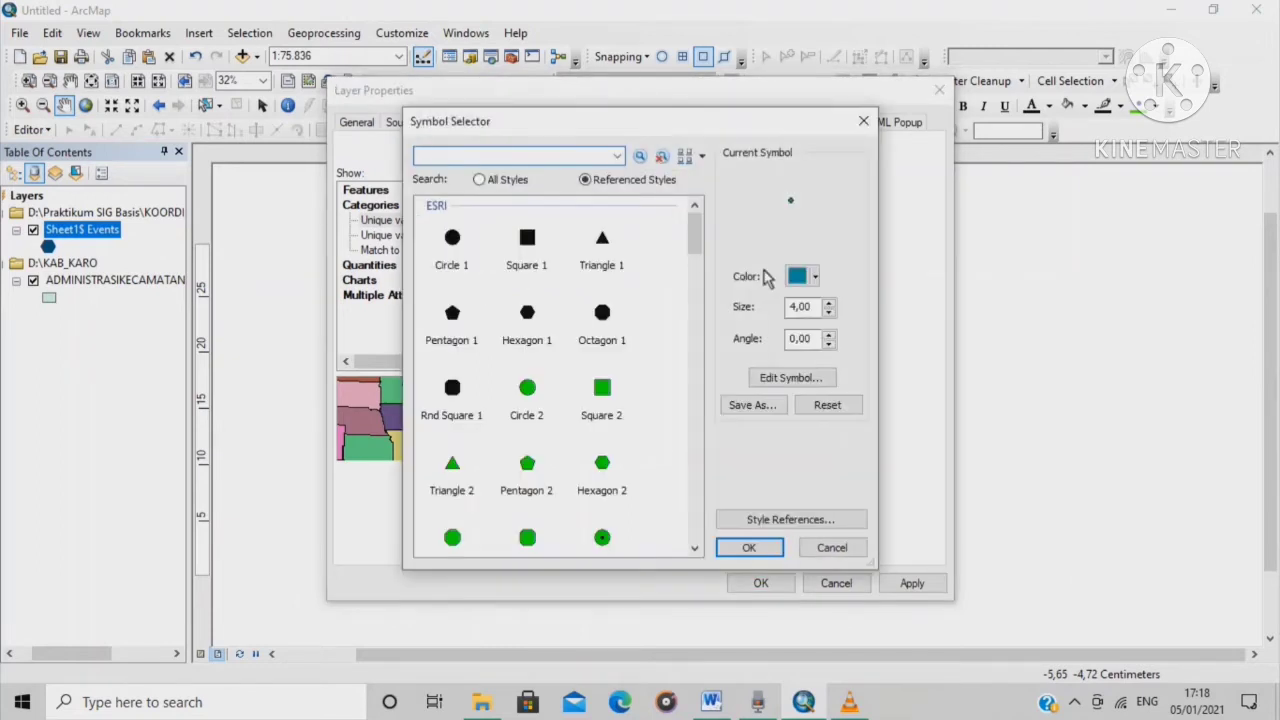
Search symbols for 'school' and apply the green School 2 flag at size 18
left_click(466, 157)
type("school")
key("Return")
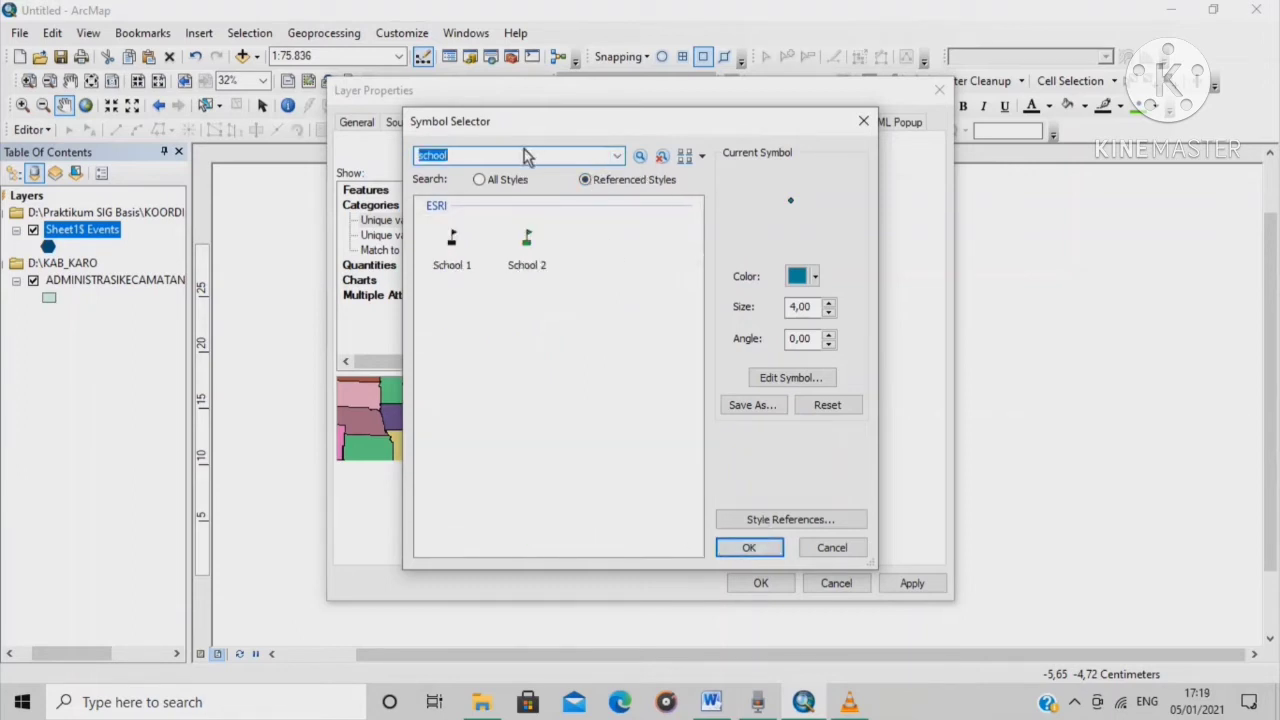
left_click(531, 262)
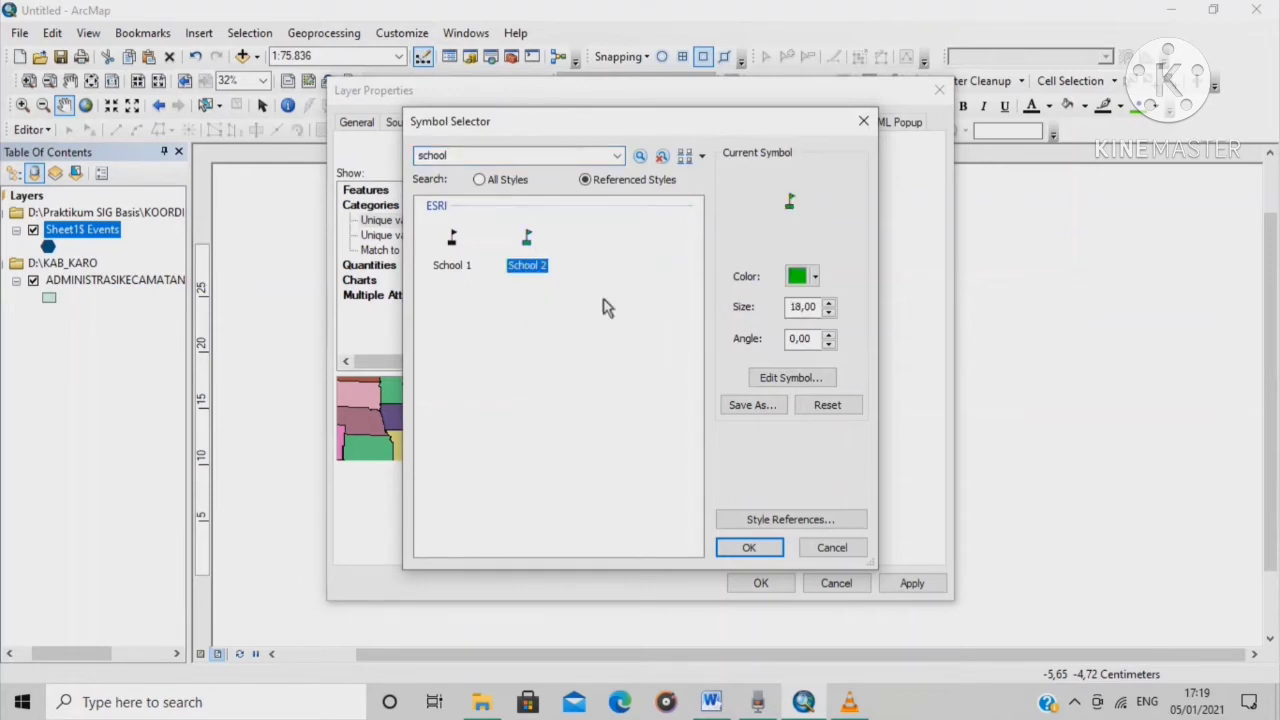
left_click(749, 548)
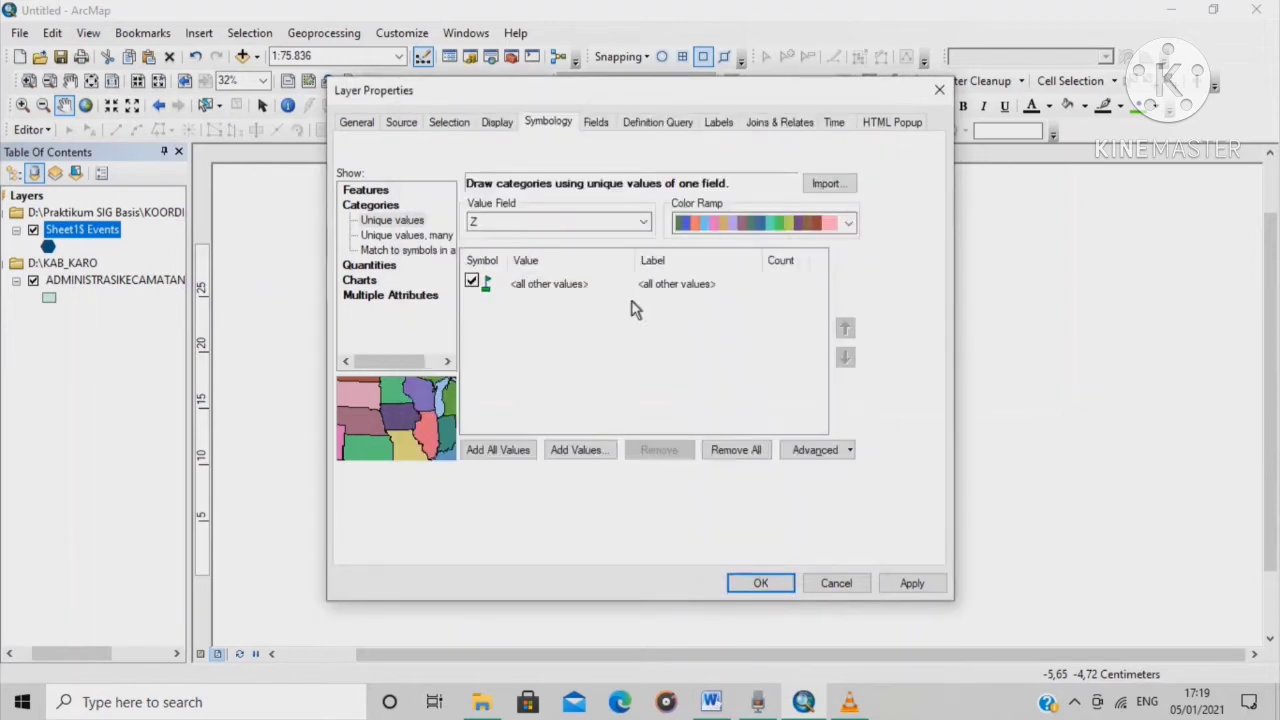
Add all 26 school values as categories, recolour them with a new colour ramp, and apply
left_click(508, 453)
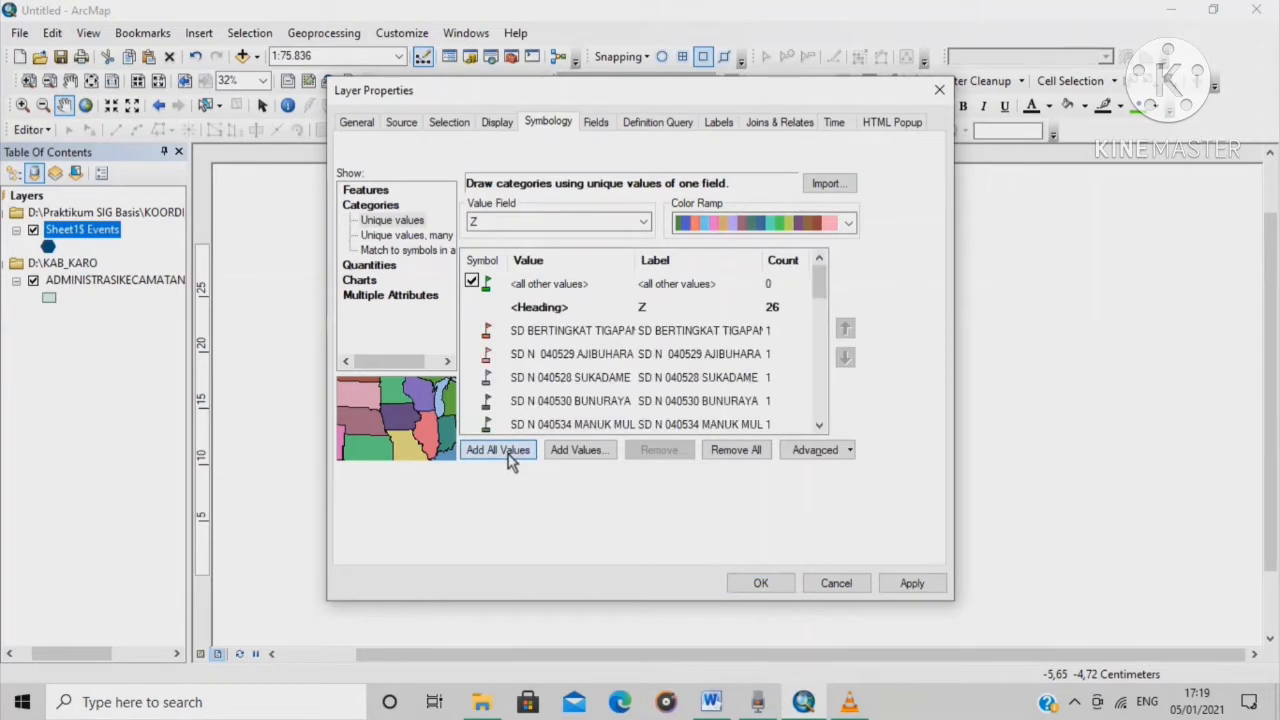
scroll(552, 360, "down", 7)
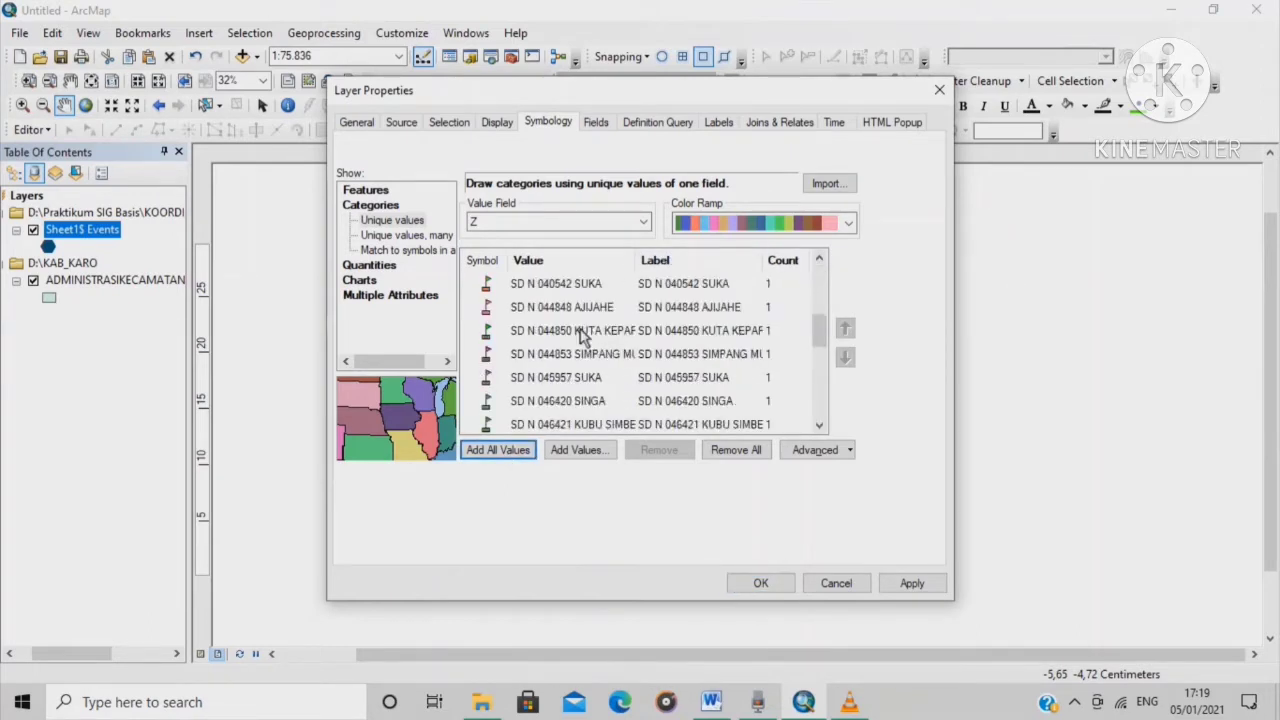
scroll(548, 368, "up", 7)
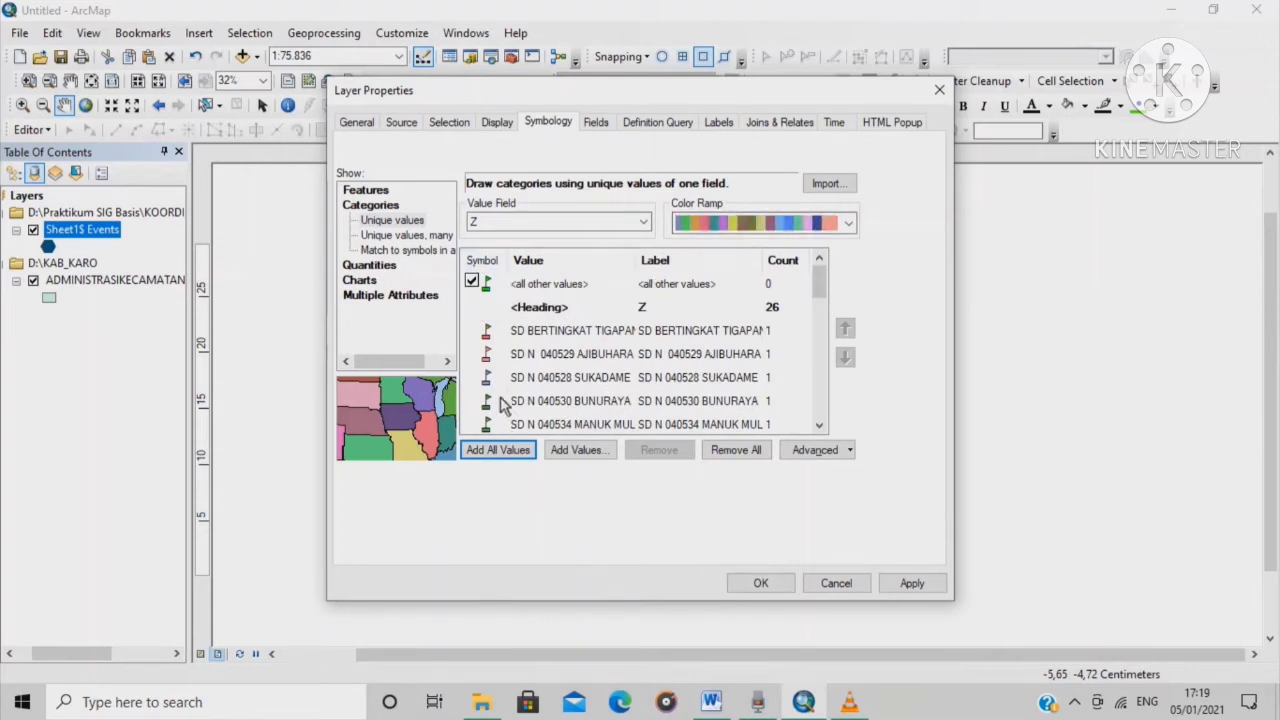
scroll(535, 365, "down", 7)
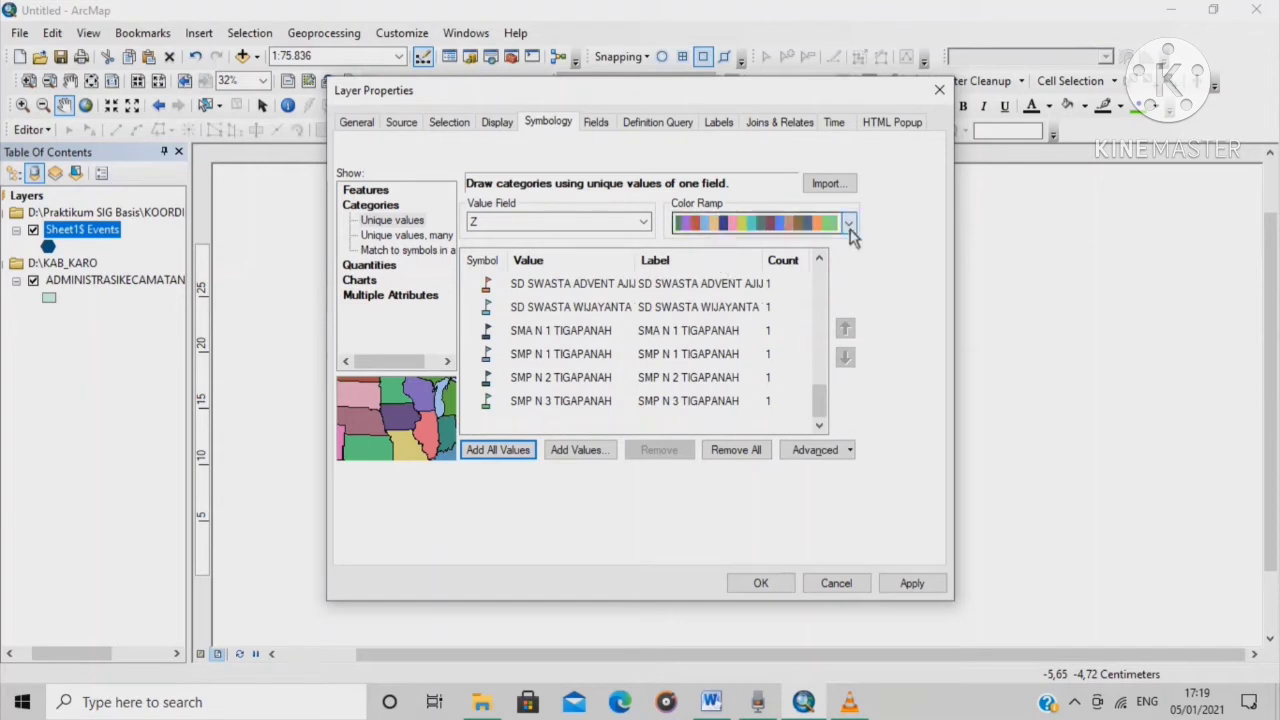
left_click(847, 222)
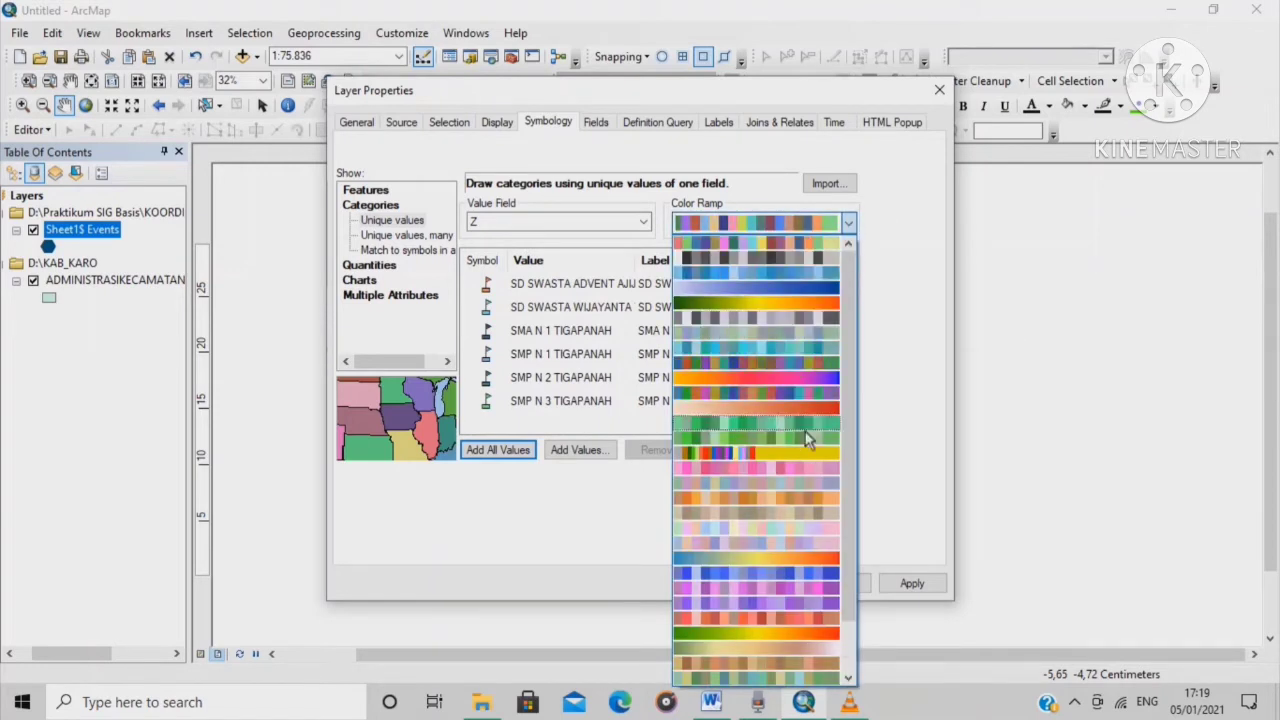
scroll(796, 440, "down", 2)
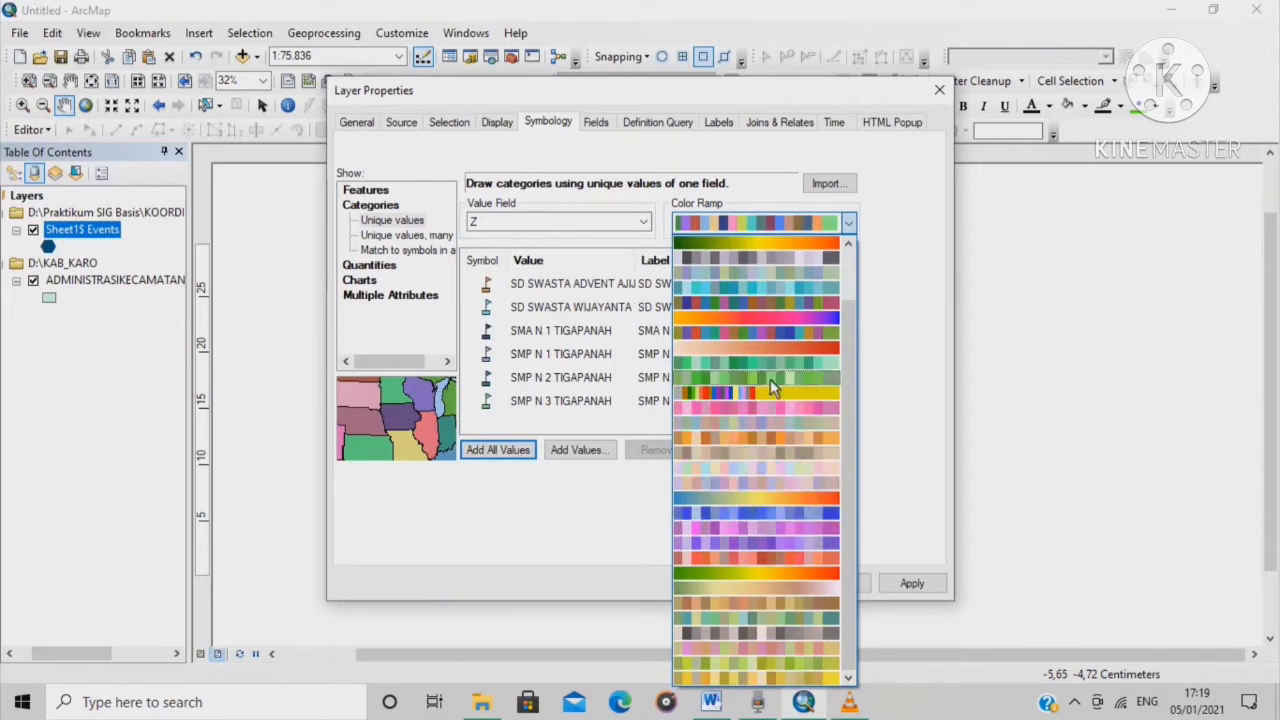
scroll(770, 379, "up", 3)
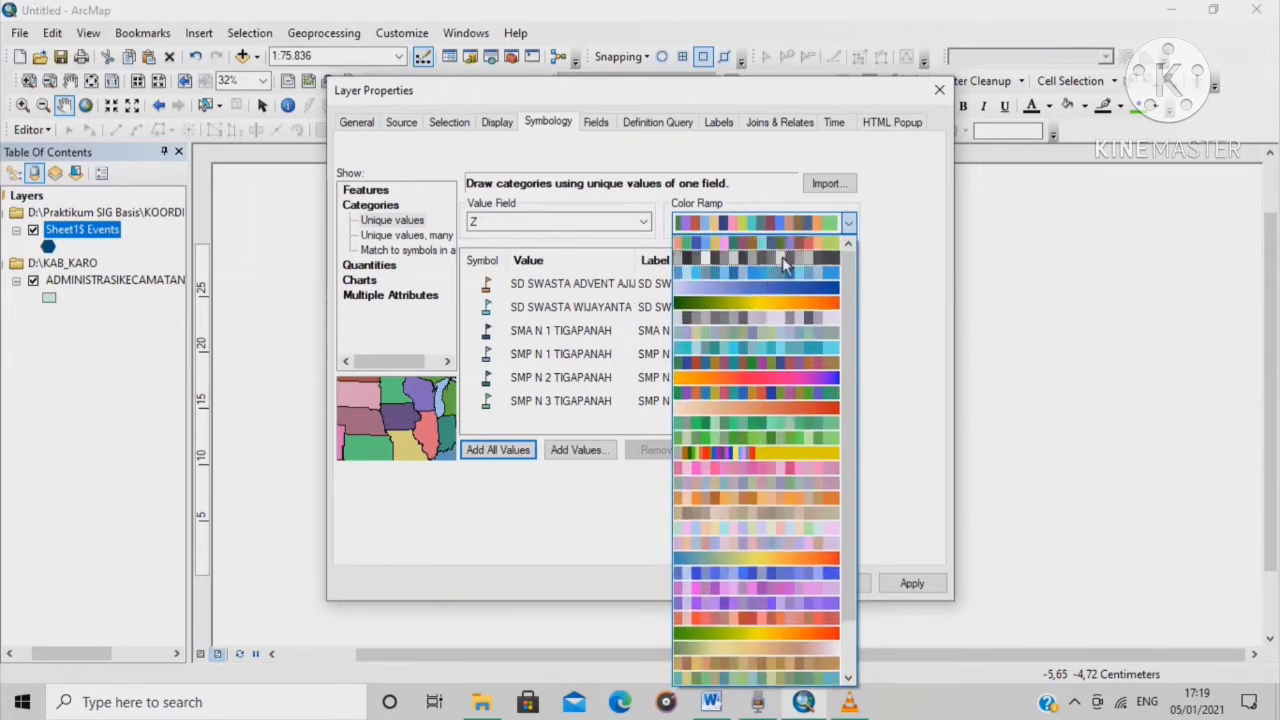
left_click(760, 257)
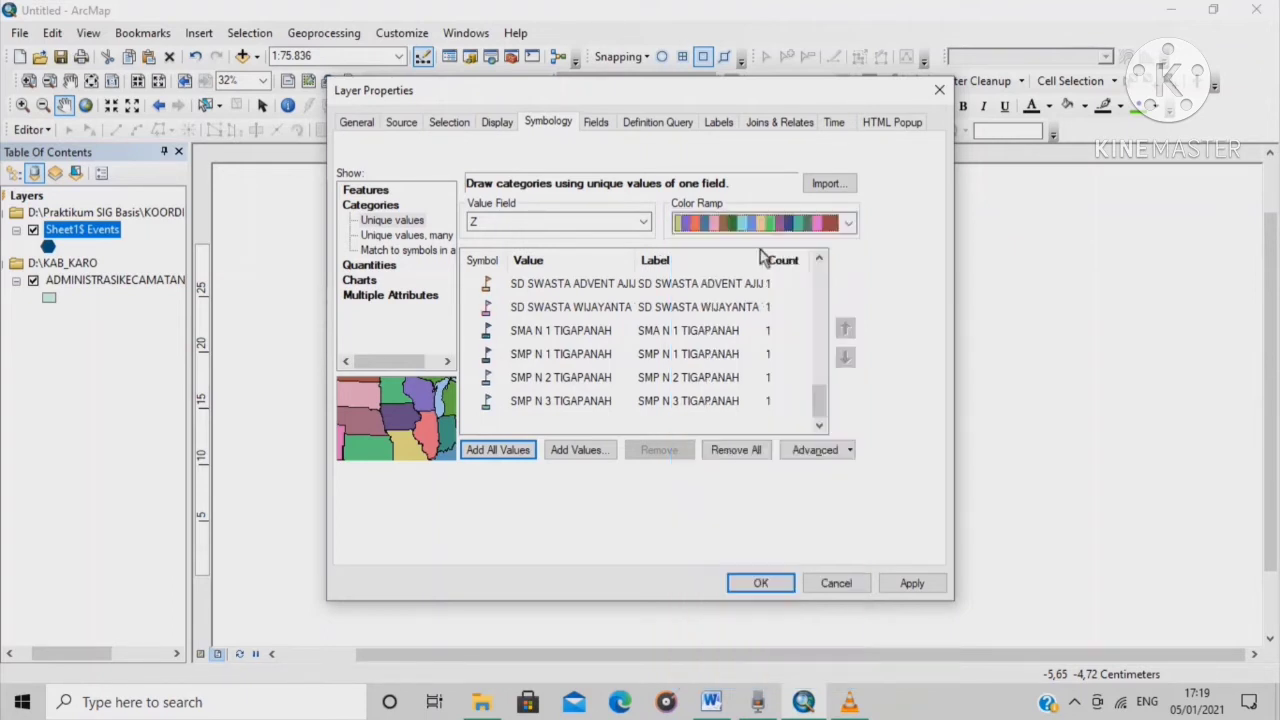
left_click(763, 586)
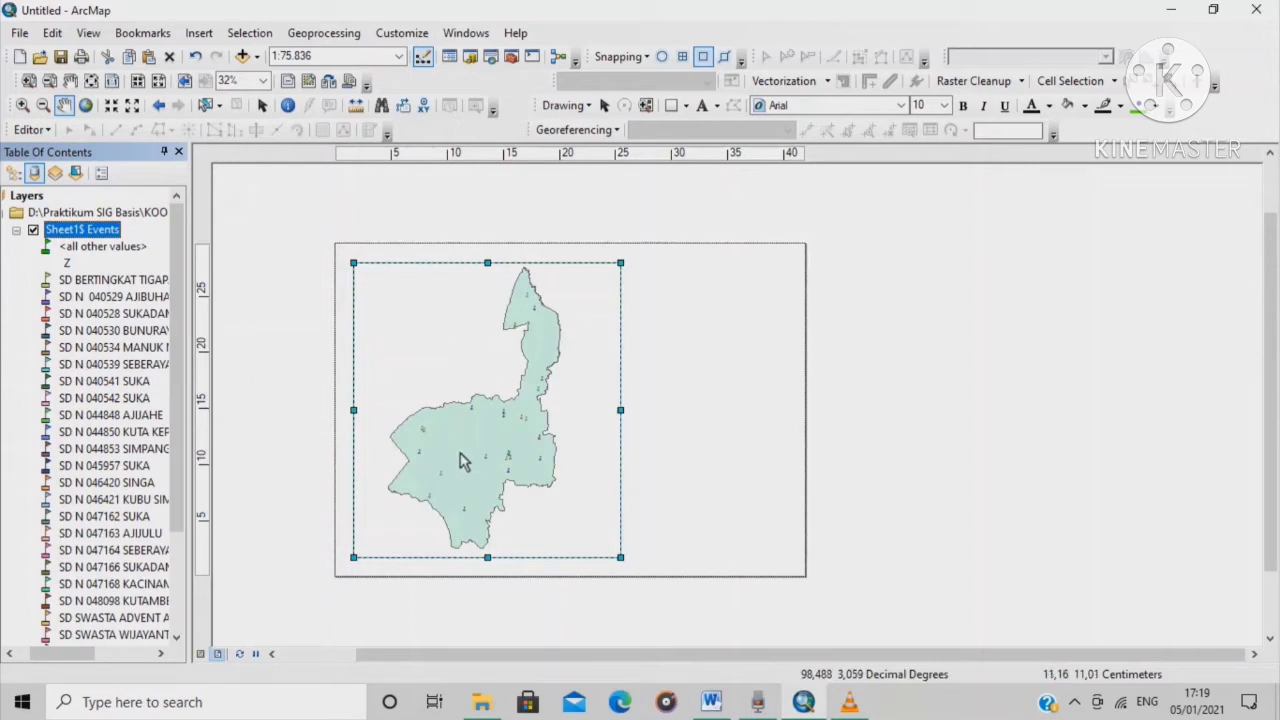
scroll(462, 459, "up", 3)
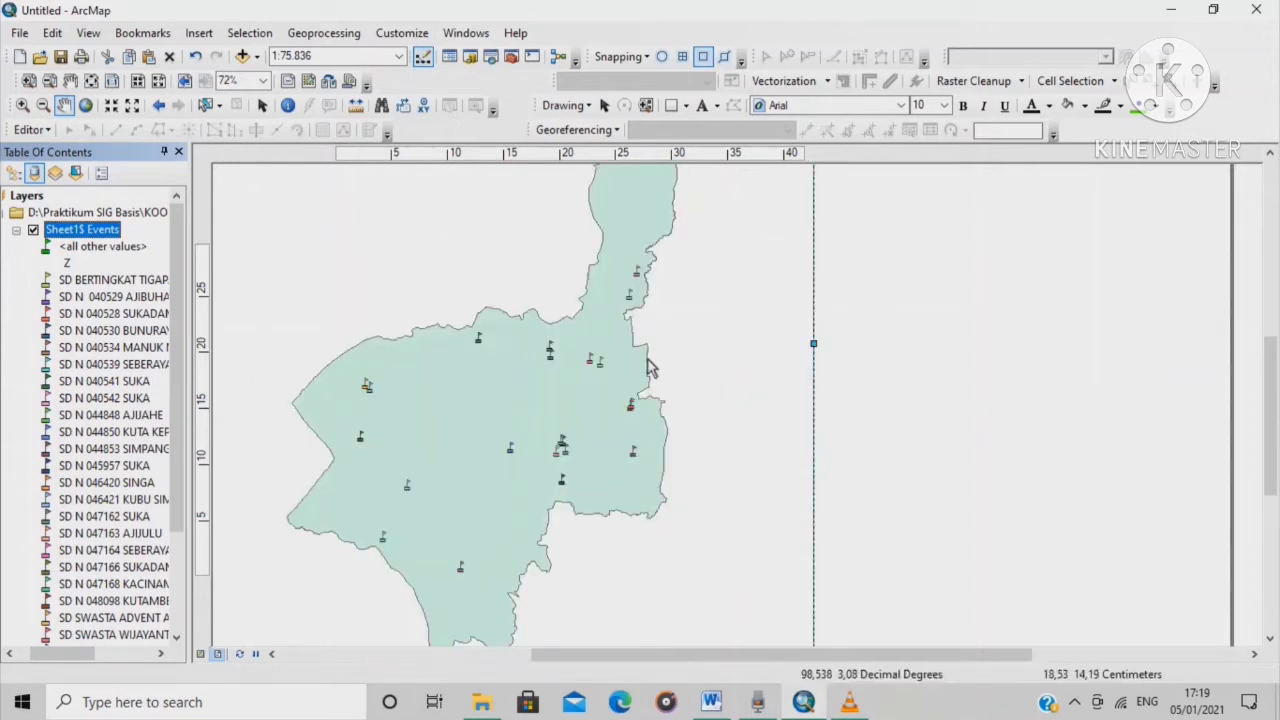
scroll(530, 445, "down", 3)
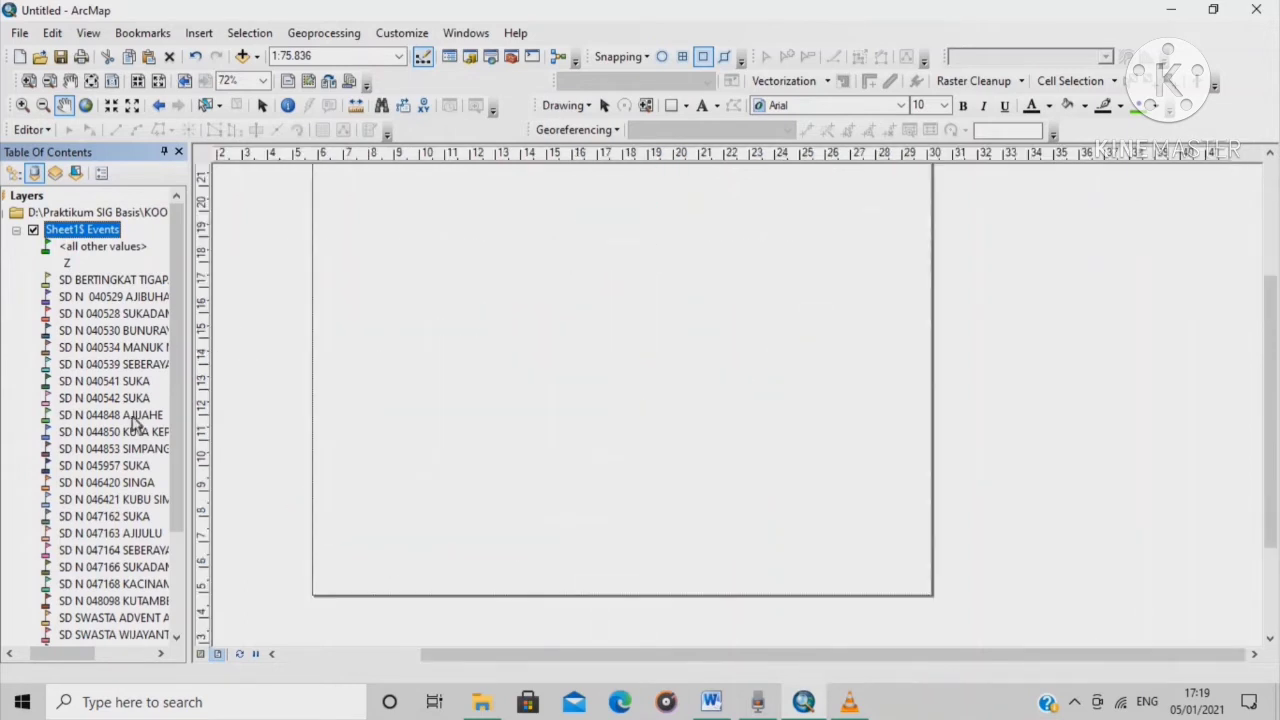
scroll(608, 308, "down", 1)
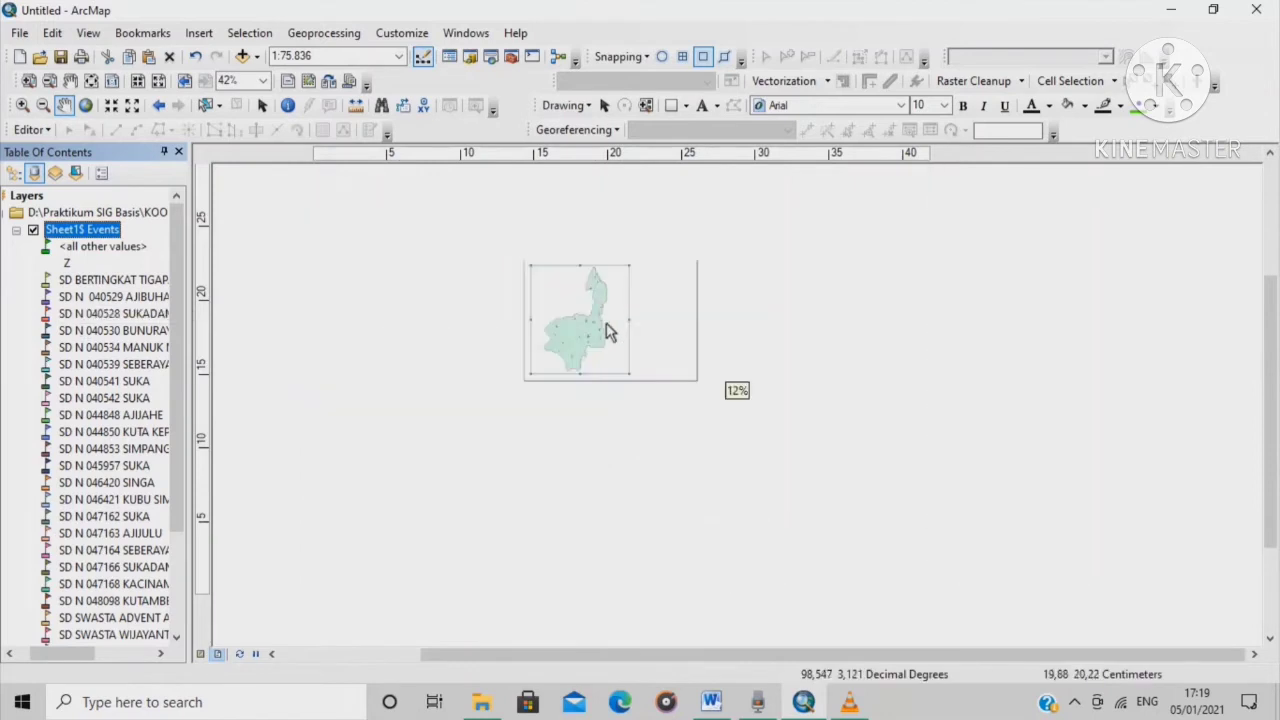
scroll(606, 331, "up", 4)
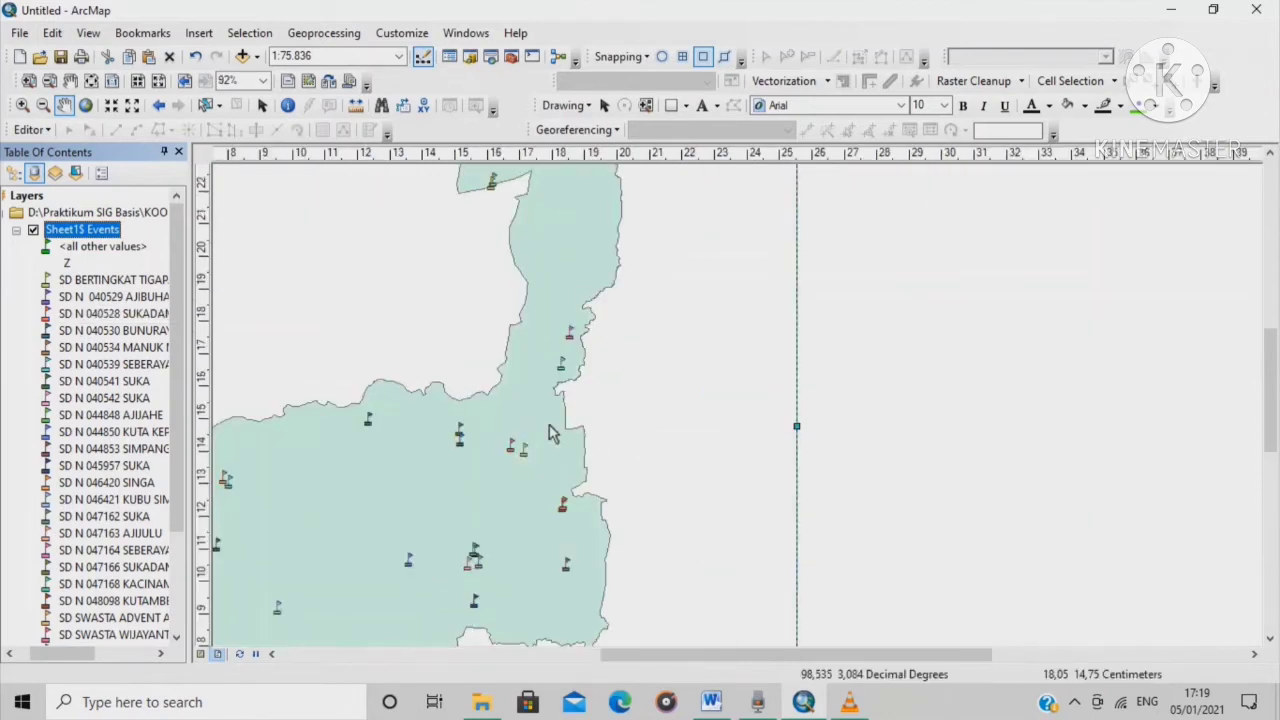
scroll(548, 393, "down", 3)
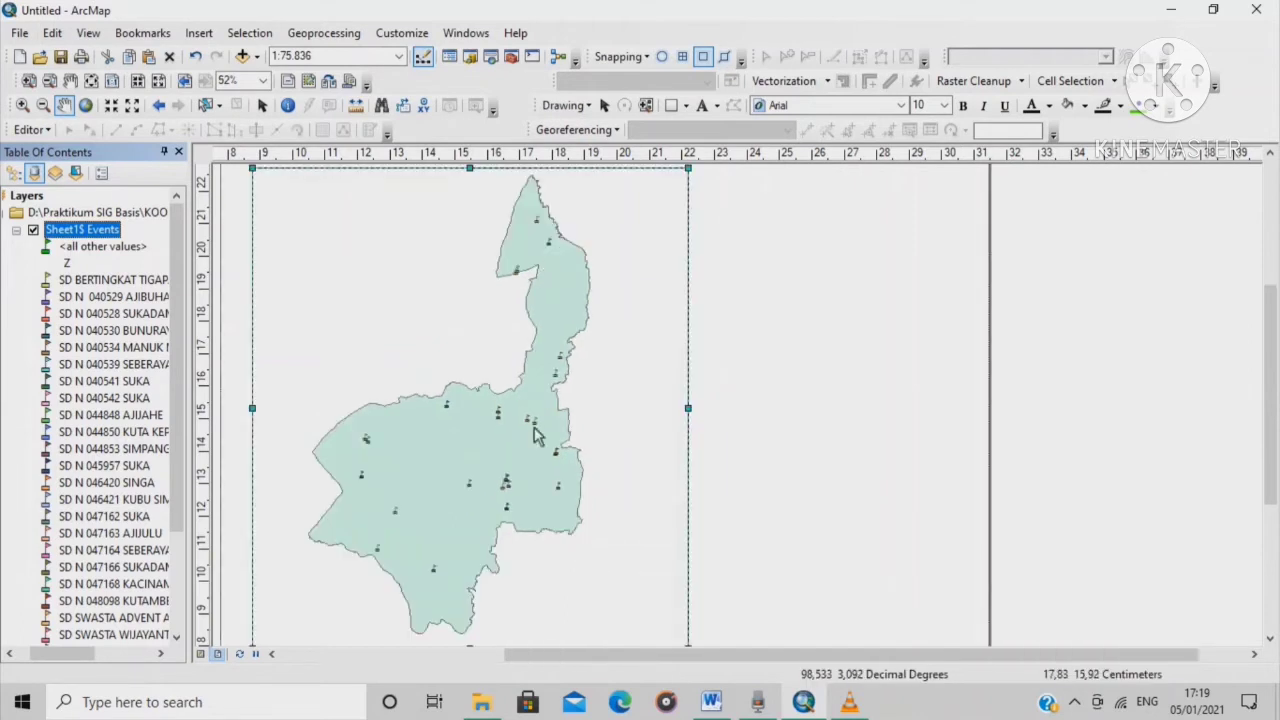
scroll(503, 490, "up", 3)
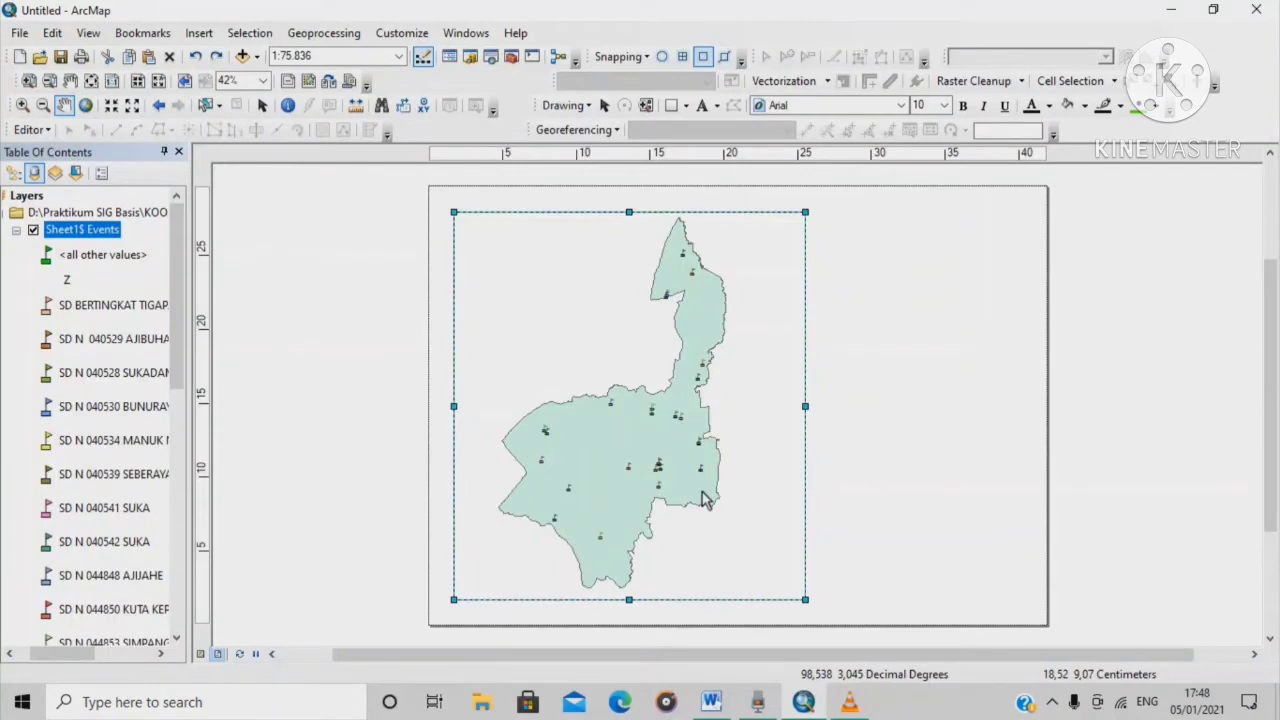
Start a new graticule grid showing only tick marks and labels in the data frame's properties
right_click(579, 329)
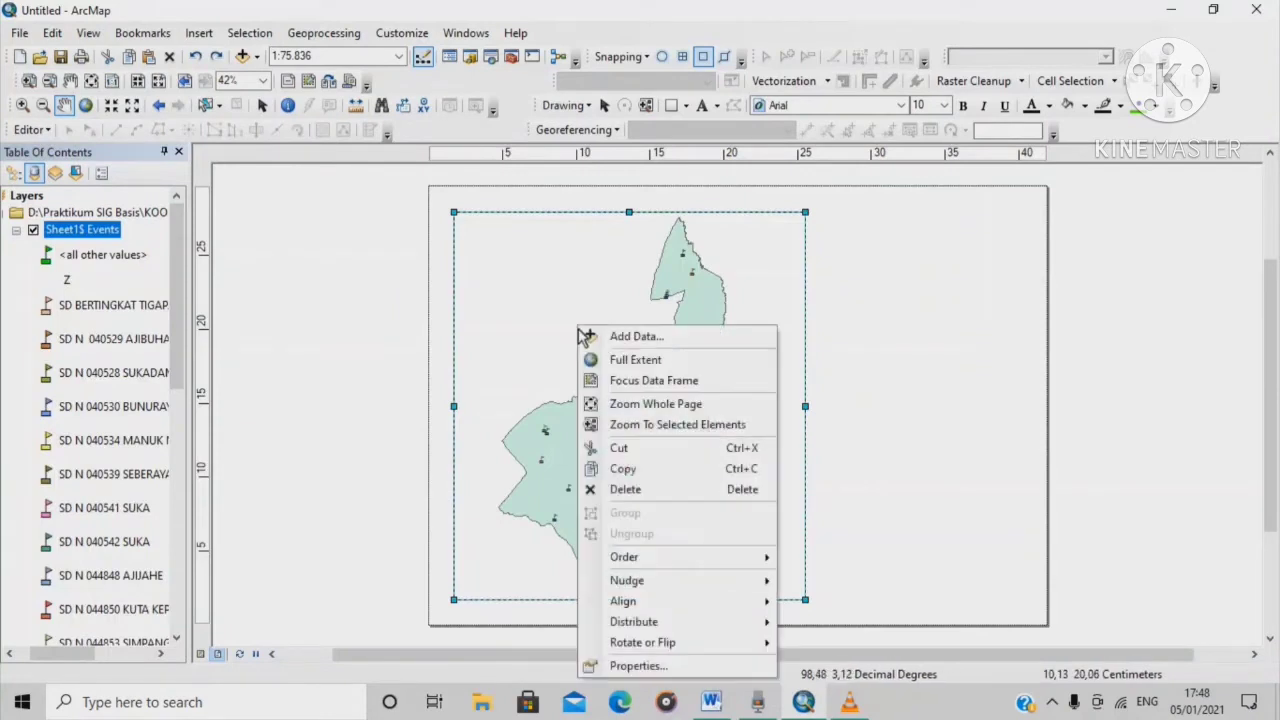
left_click(668, 668)
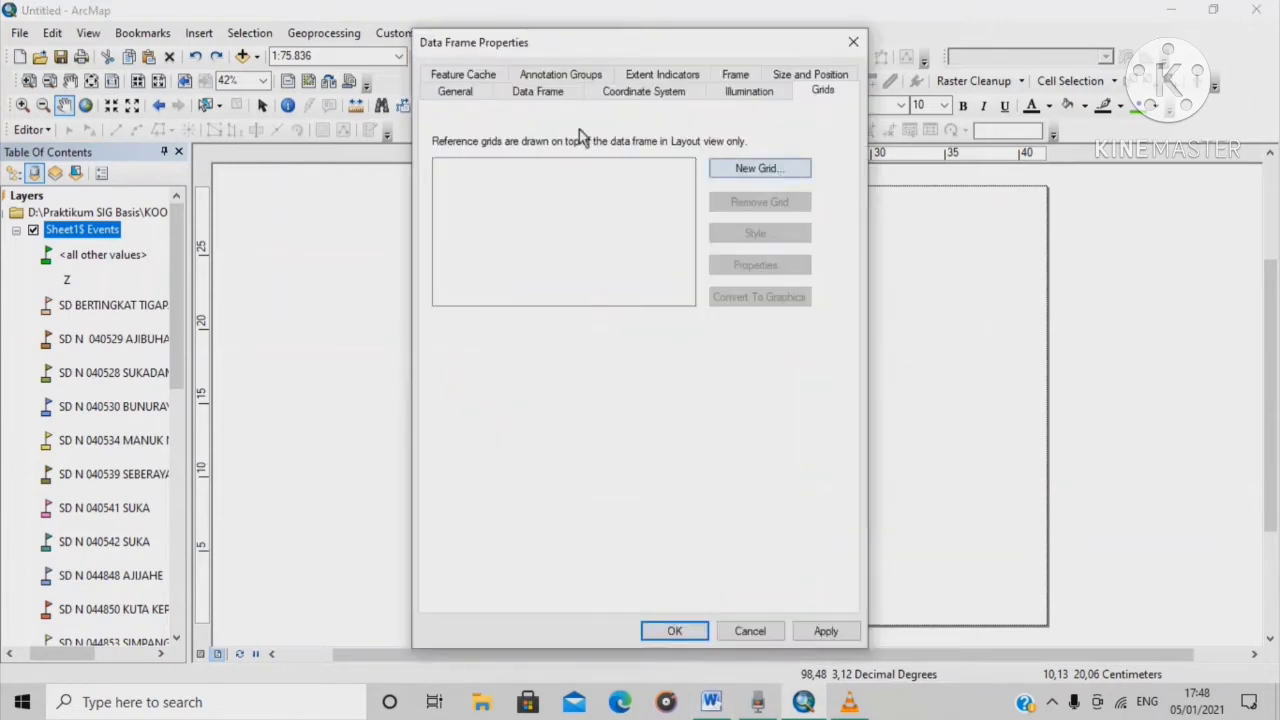
left_click(766, 178)
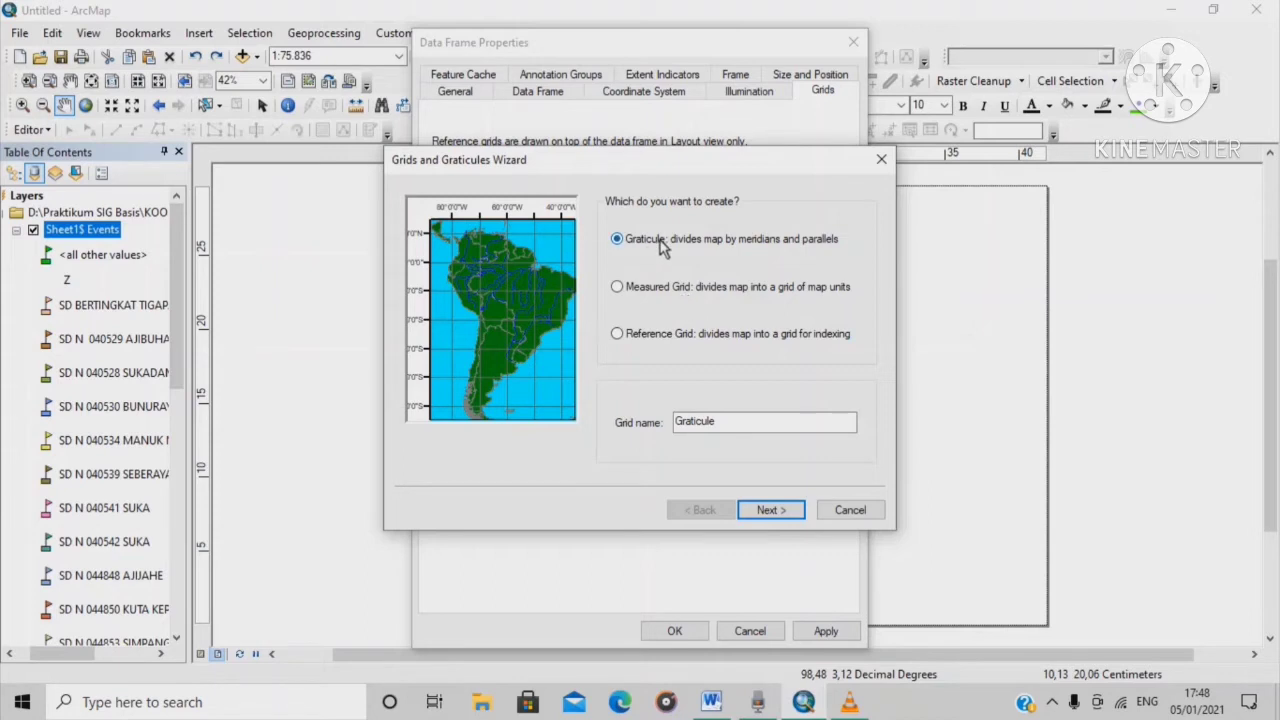
left_click(770, 510)
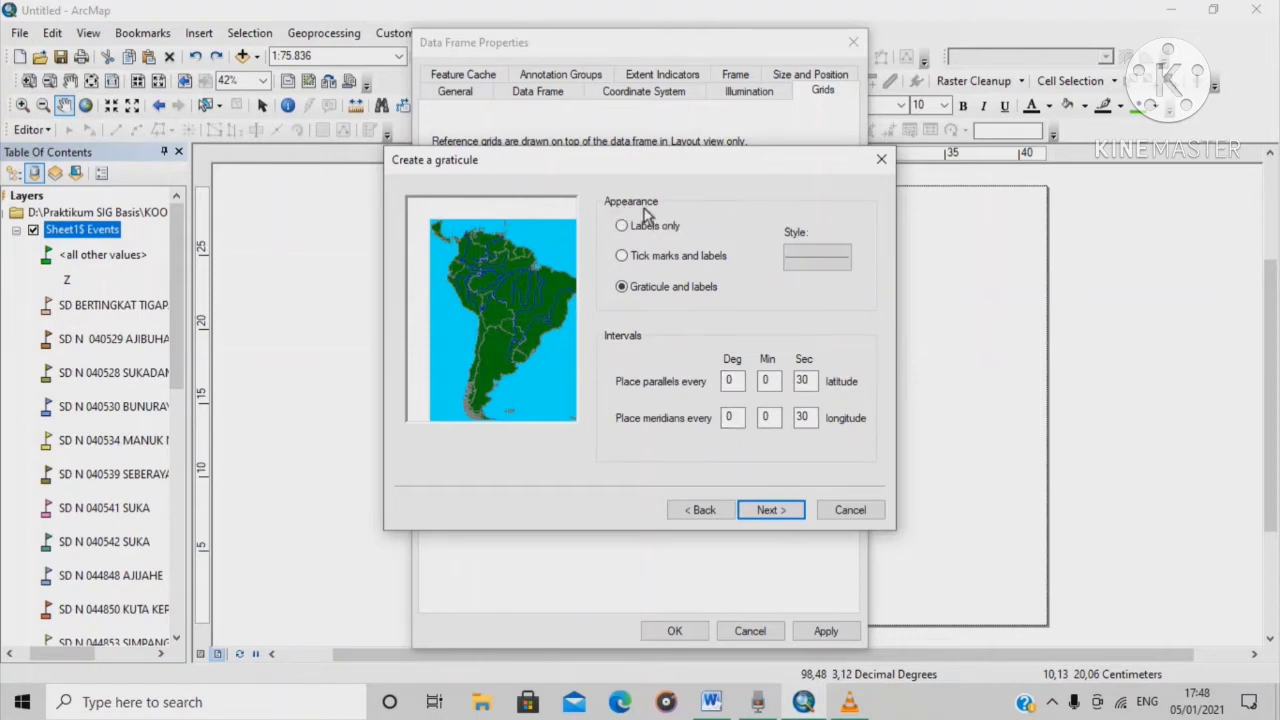
left_click(622, 256)
Set parallel and meridian intervals to 0°3'30" and finish and apply the graticule
left_click(768, 385)
key("BackSpace")
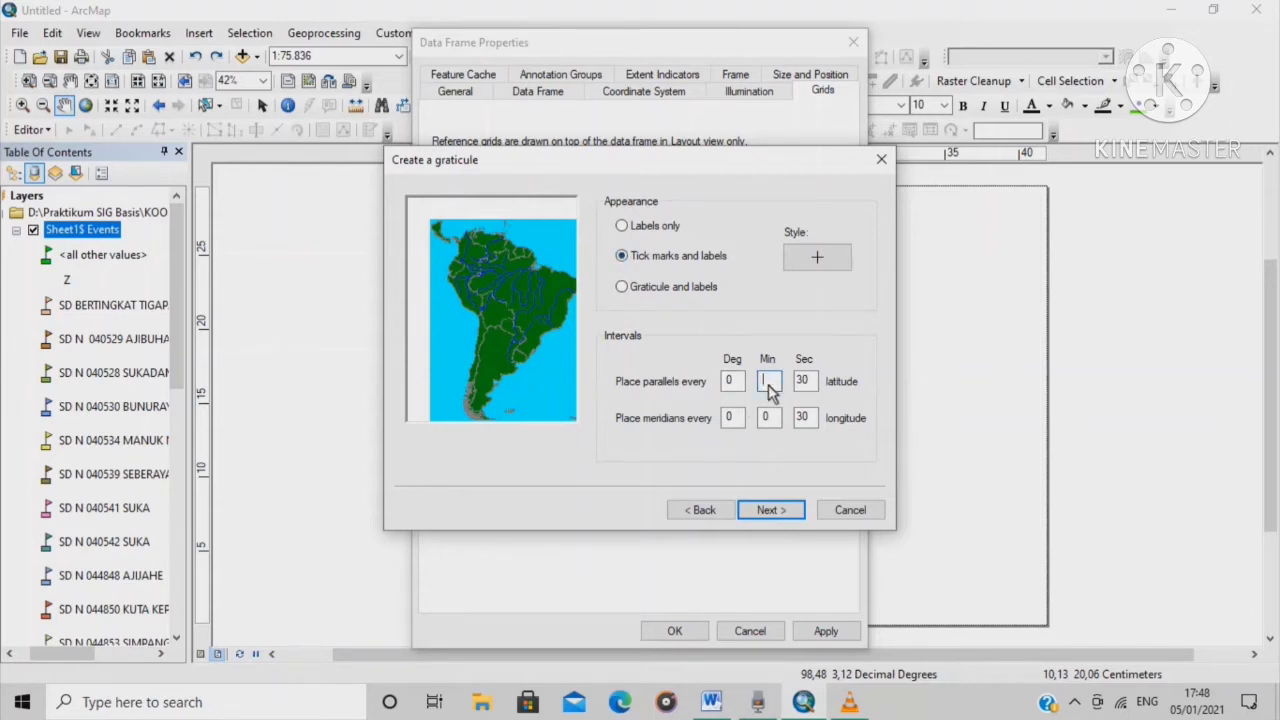
type("3")
left_click(775, 414)
key("BackSpace")
left_click(783, 510)
left_click(783, 510)
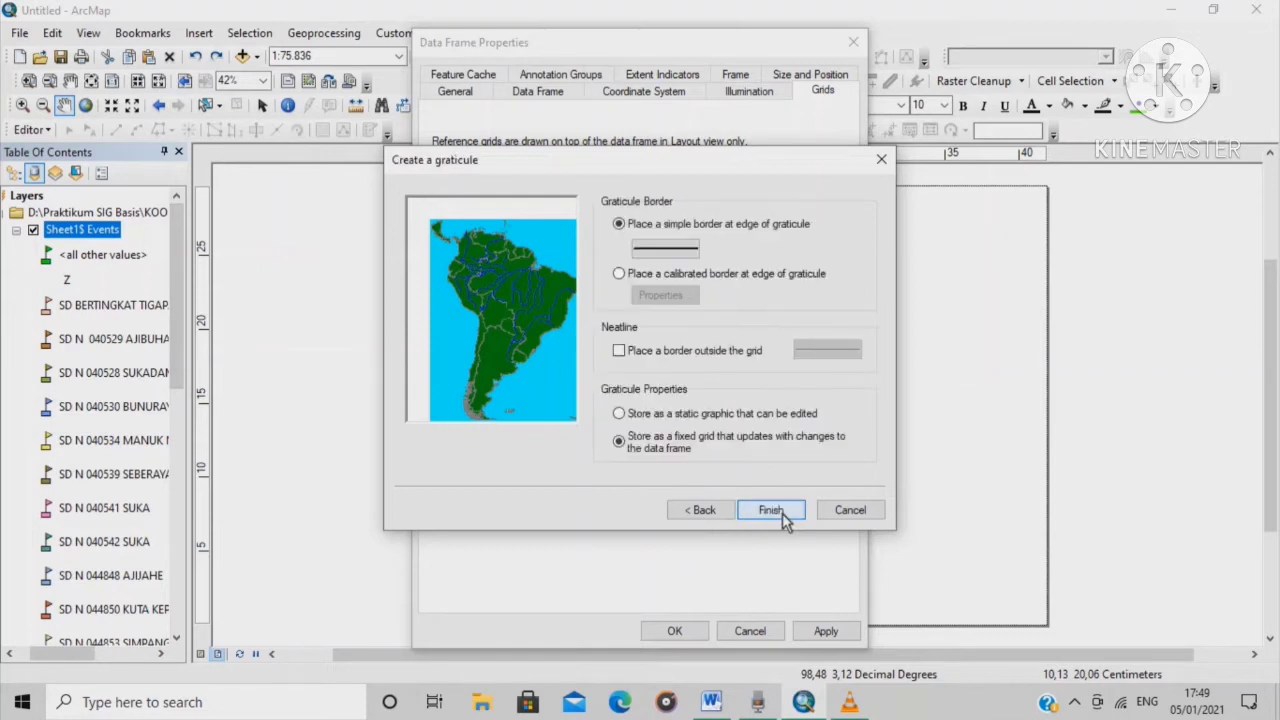
left_click(772, 510)
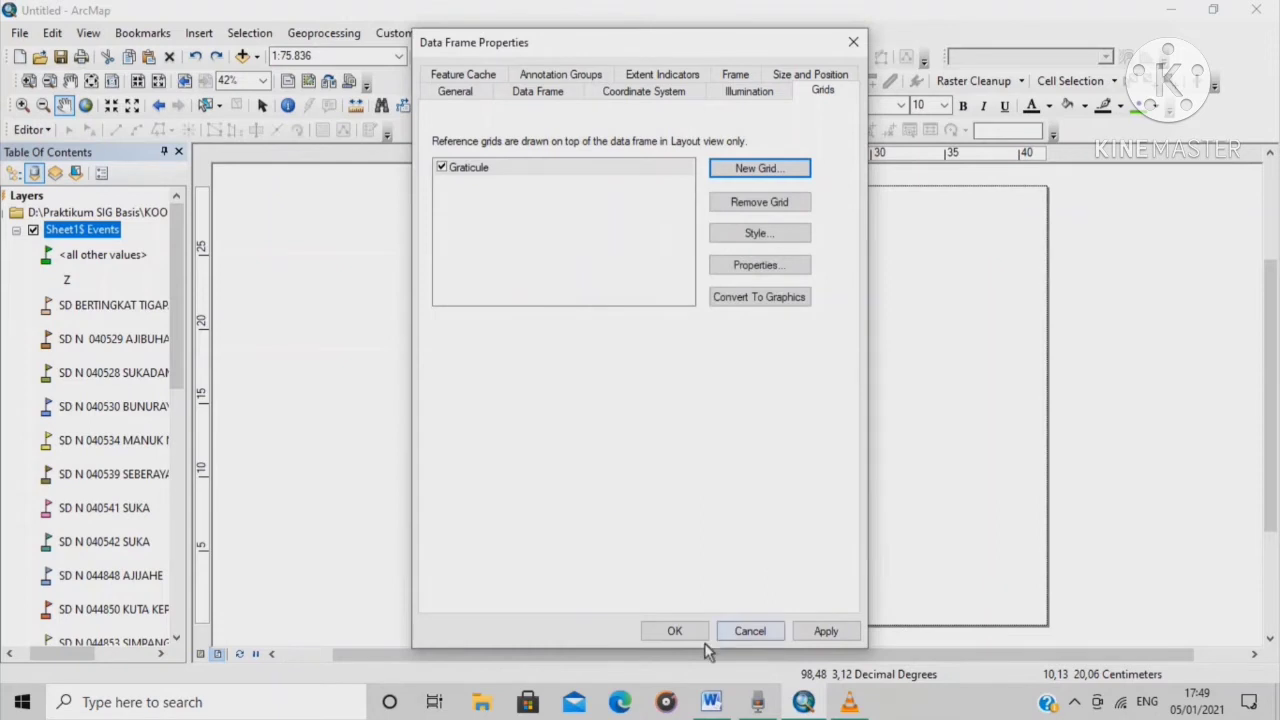
left_click(677, 630)
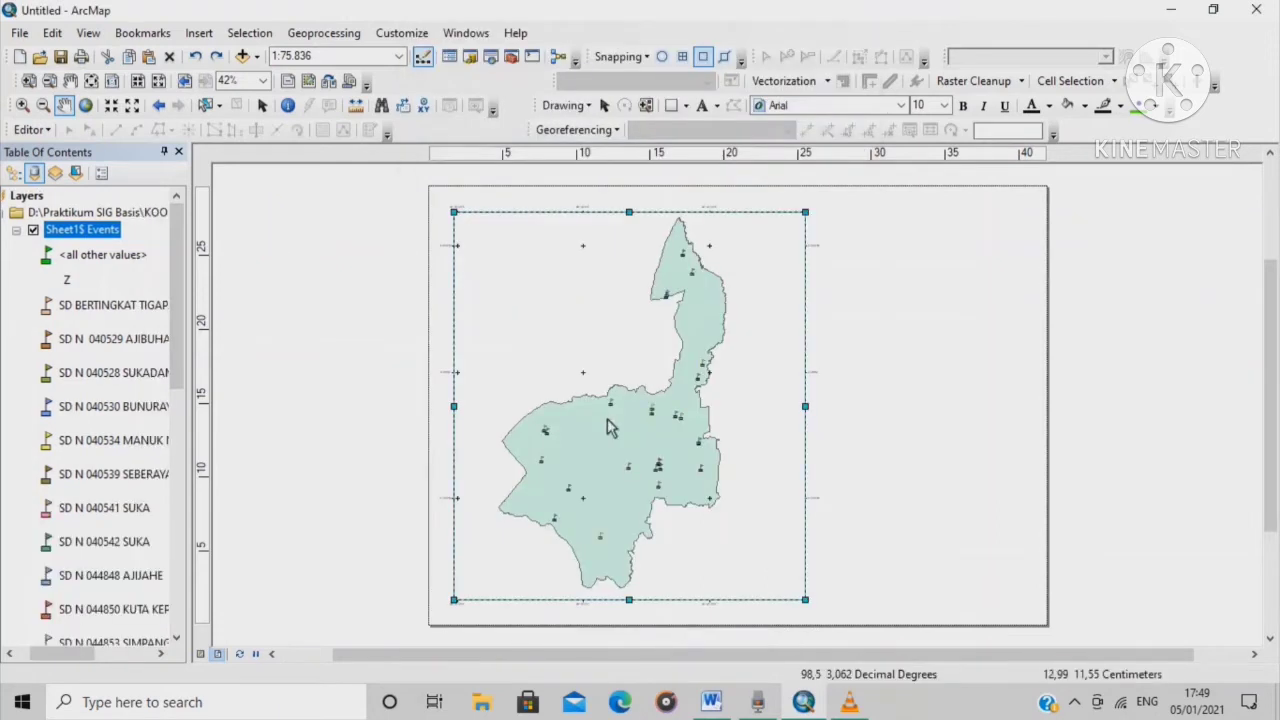
scroll(469, 280, "down", 2)
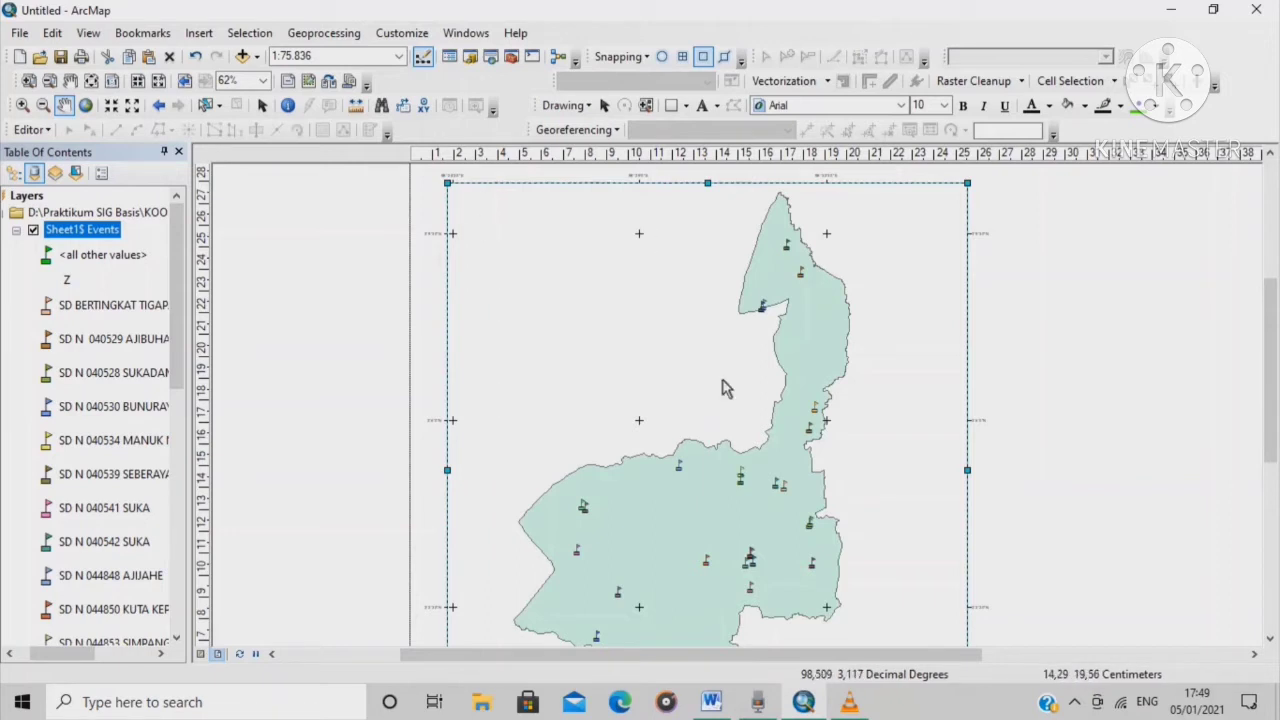
scroll(598, 410, "down", 2)
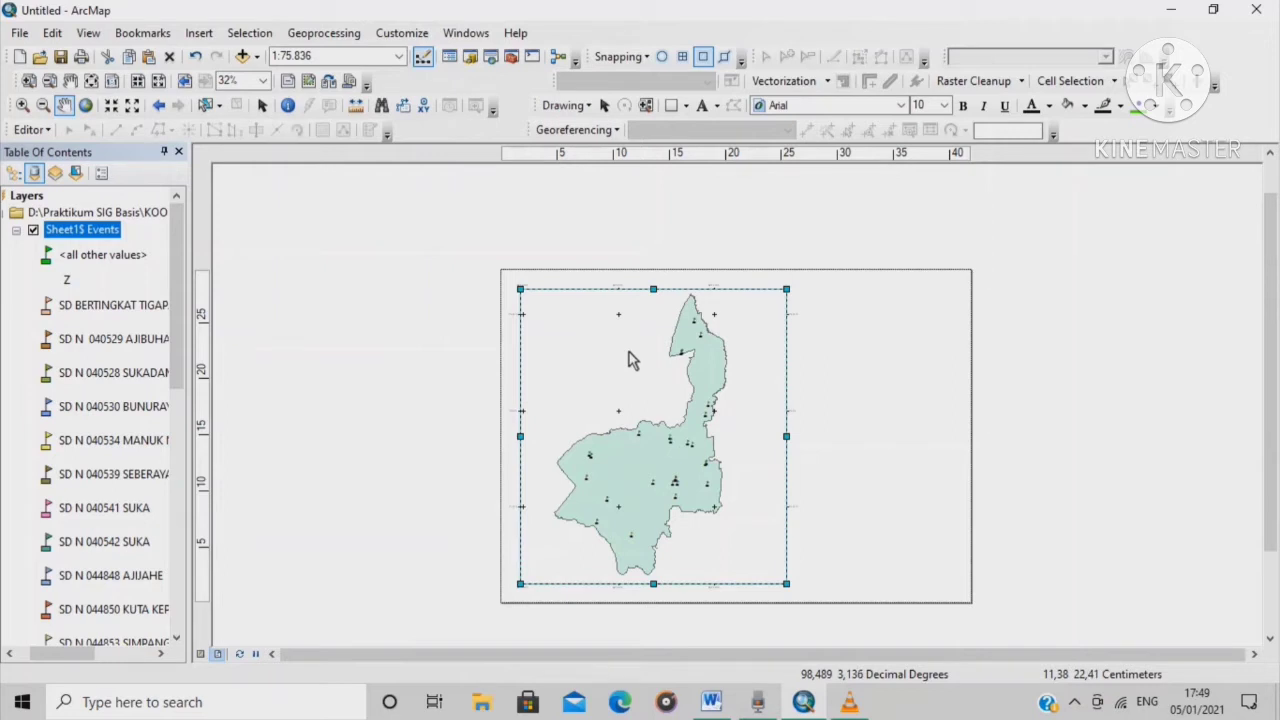
Add a Measured Grid with lines and labels (about 0.0325 × 0.0358 decimal degrees) beside the graticule
right_click(630, 360)
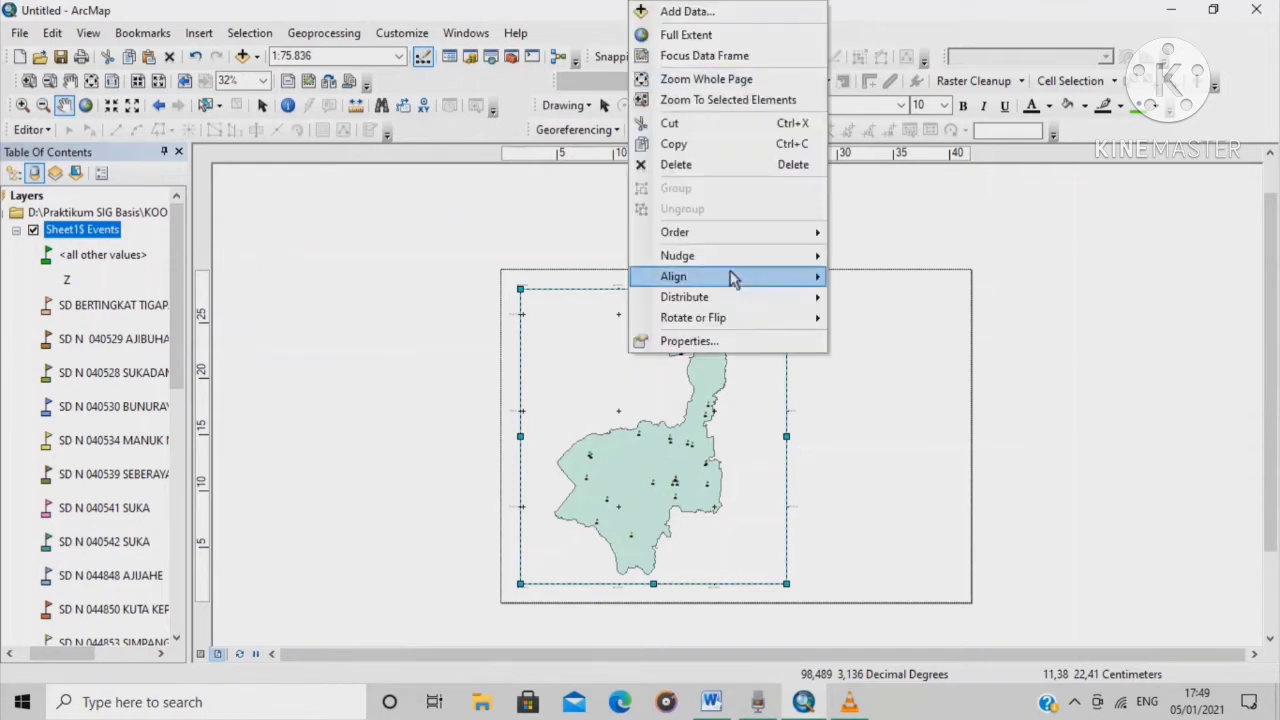
left_click(722, 342)
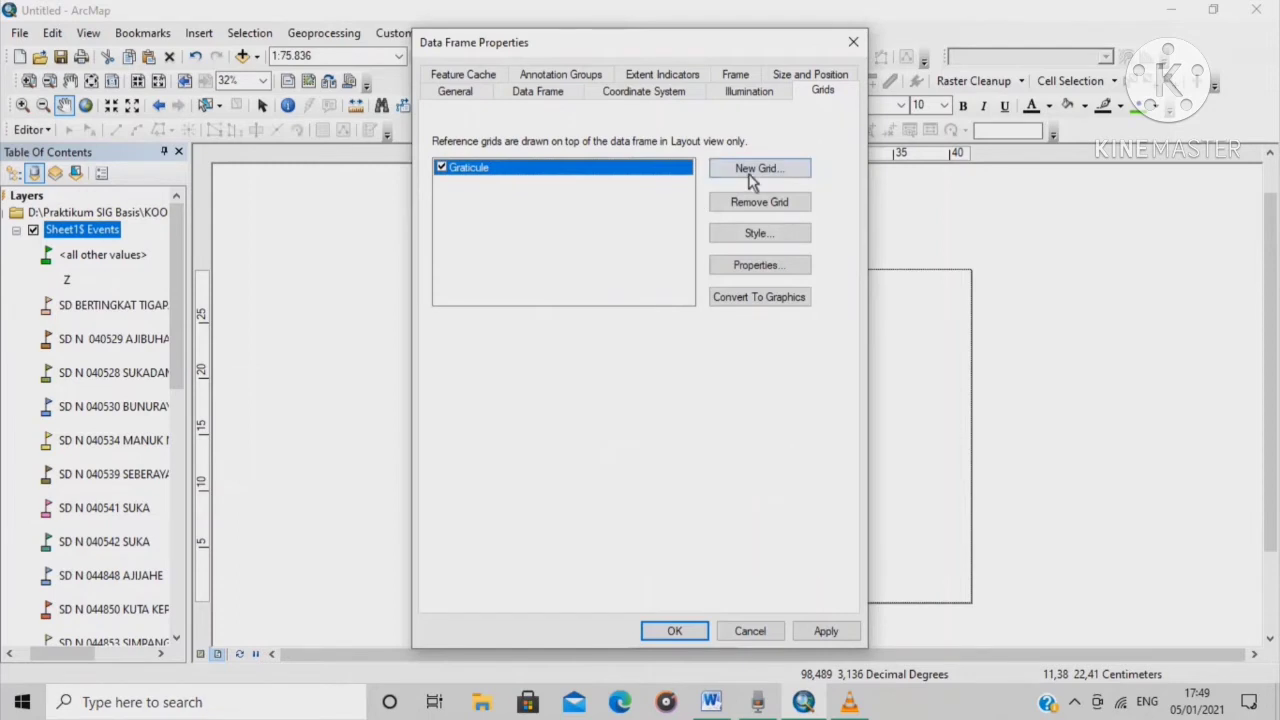
left_click(758, 172)
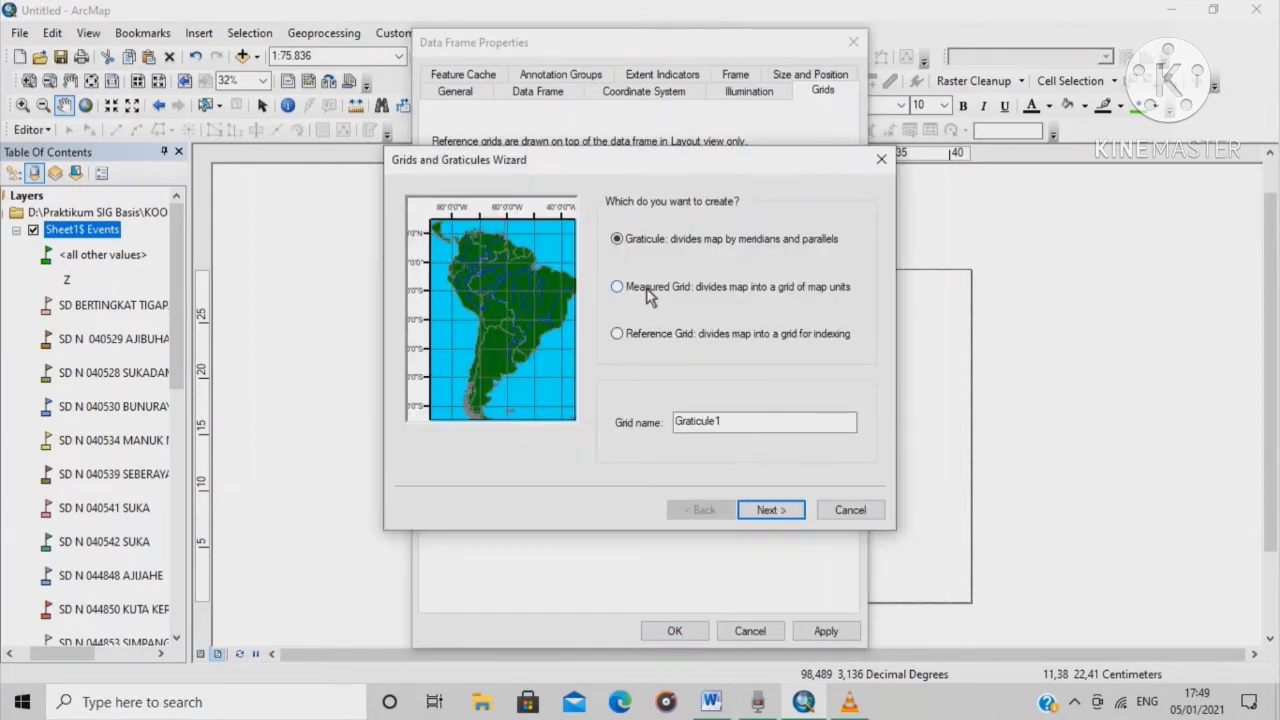
left_click(648, 294)
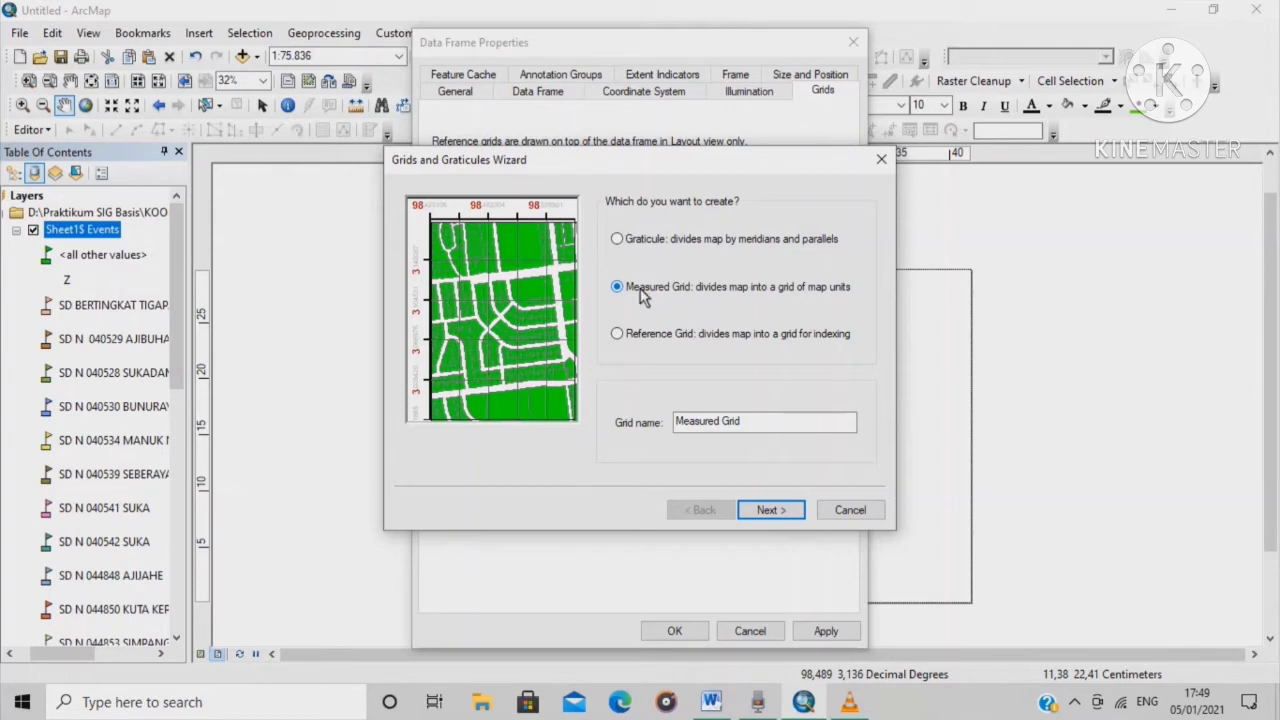
left_click(770, 510)
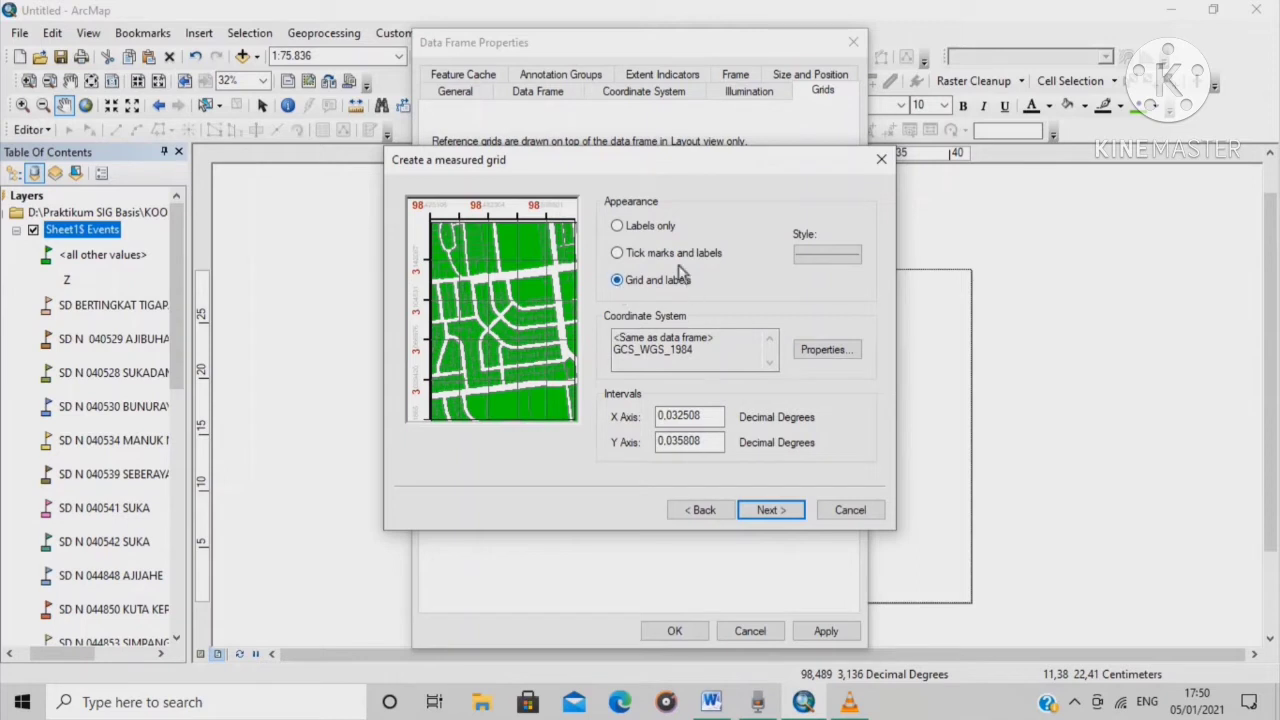
left_click(768, 512)
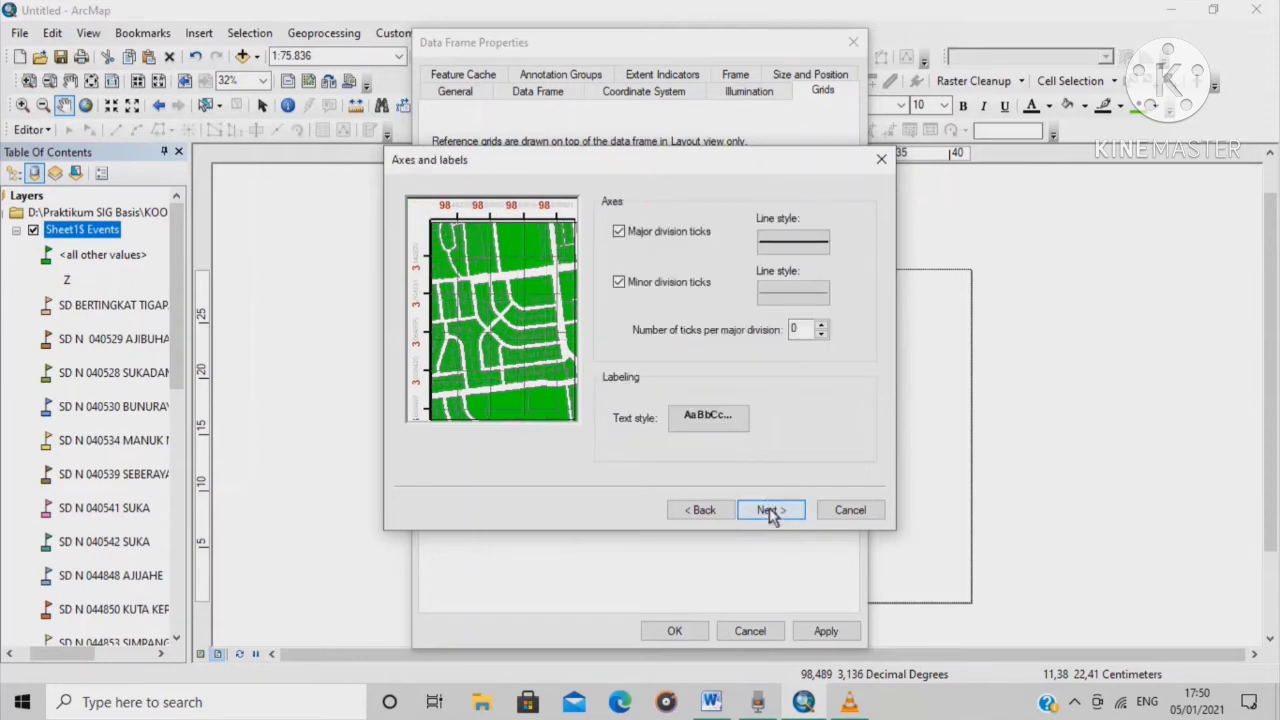
left_click(769, 511)
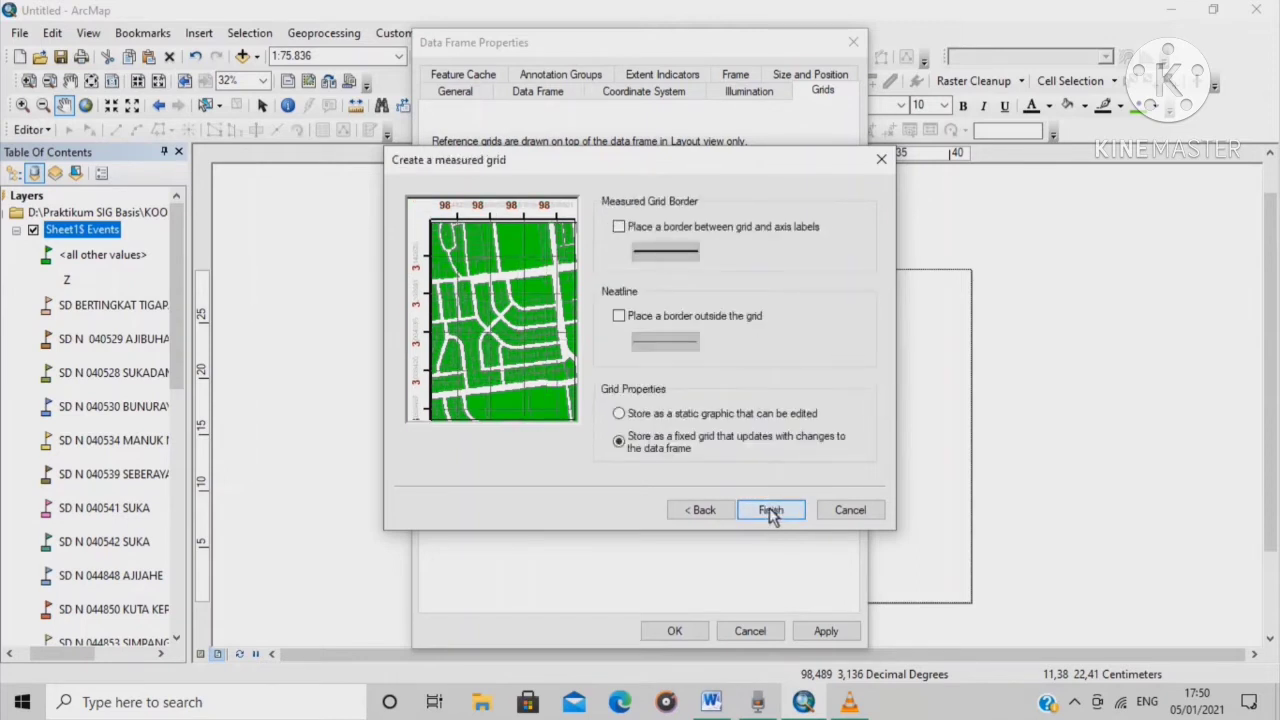
left_click(769, 511)
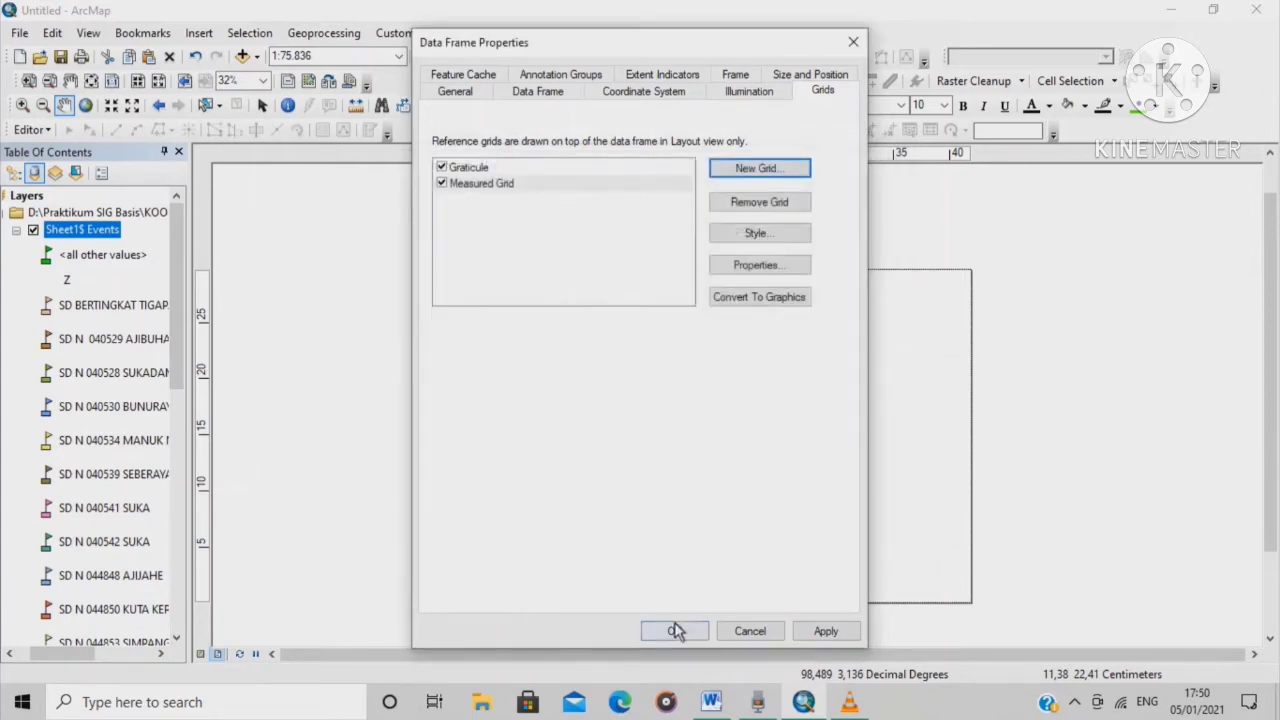
left_click(674, 630)
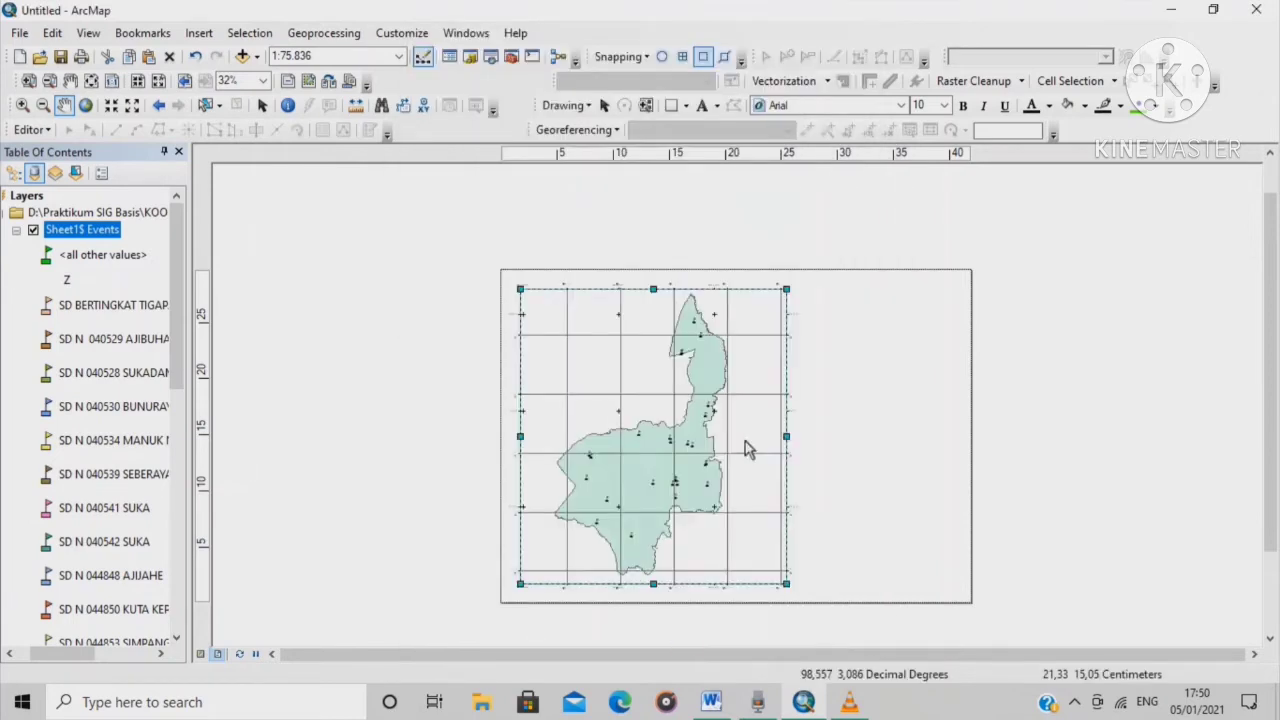
scroll(546, 306, "up", 3)
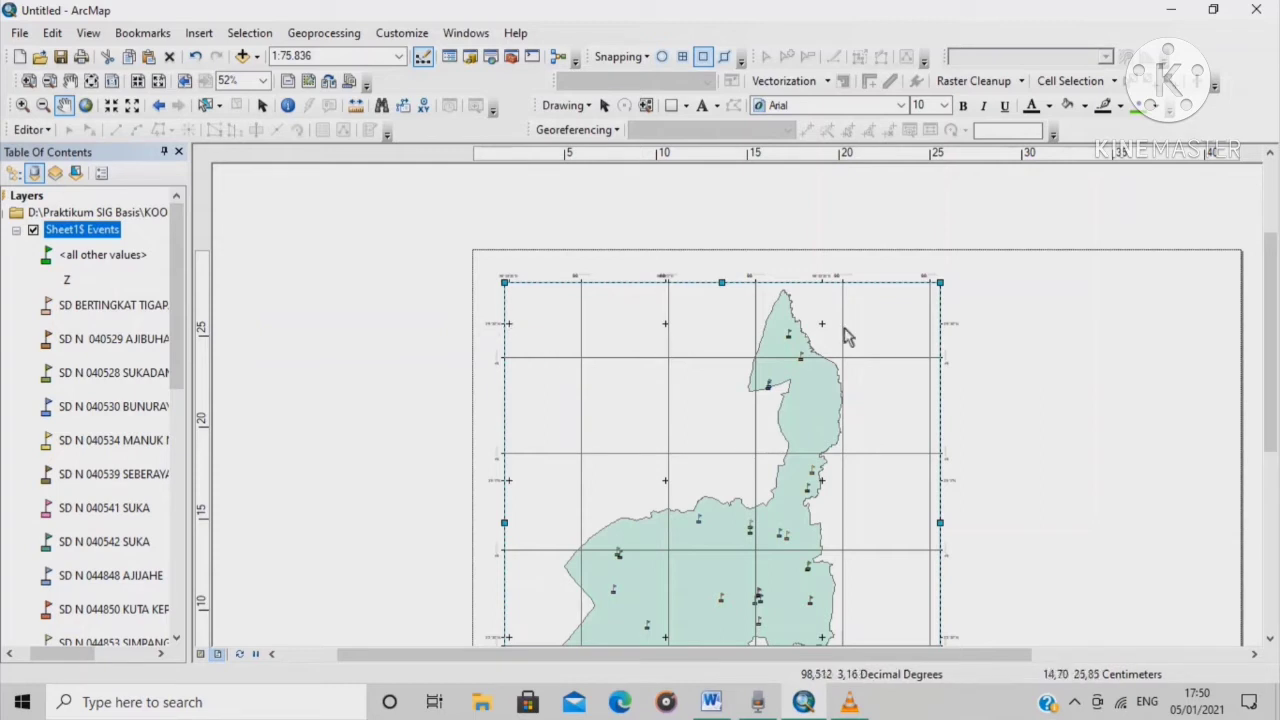
scroll(616, 358, "down", 3)
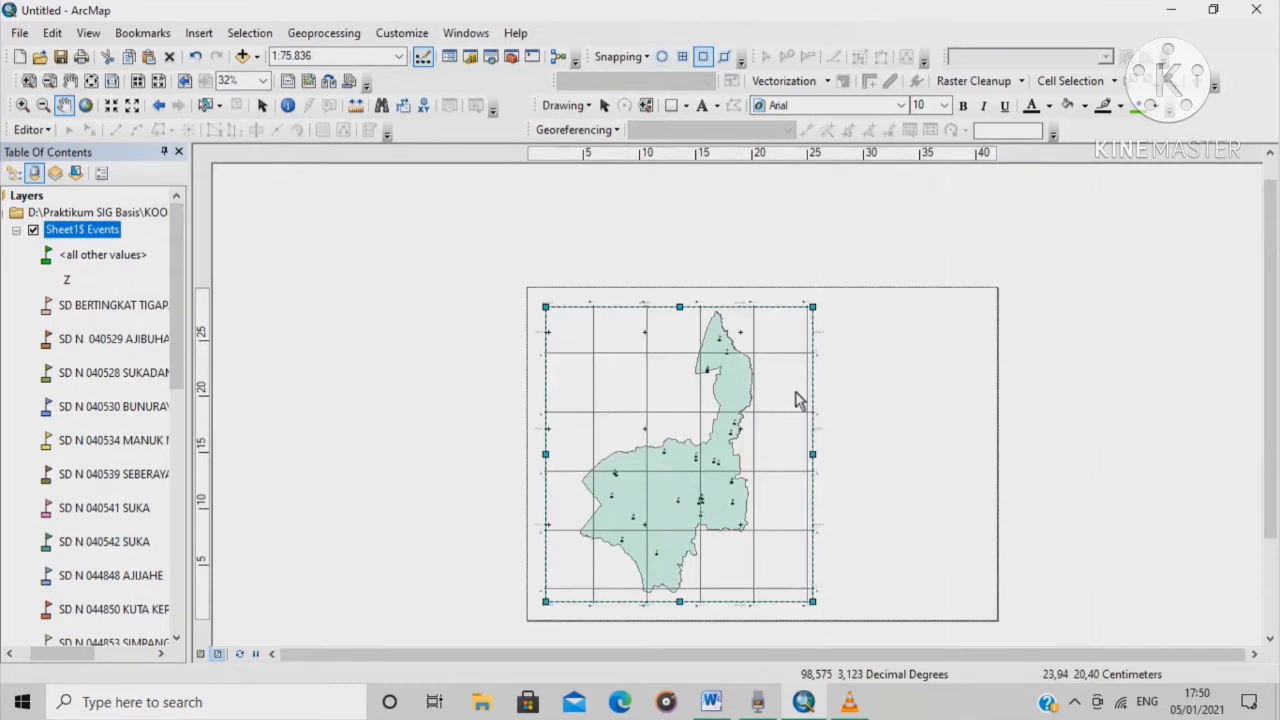
scroll(798, 408, "up", 1)
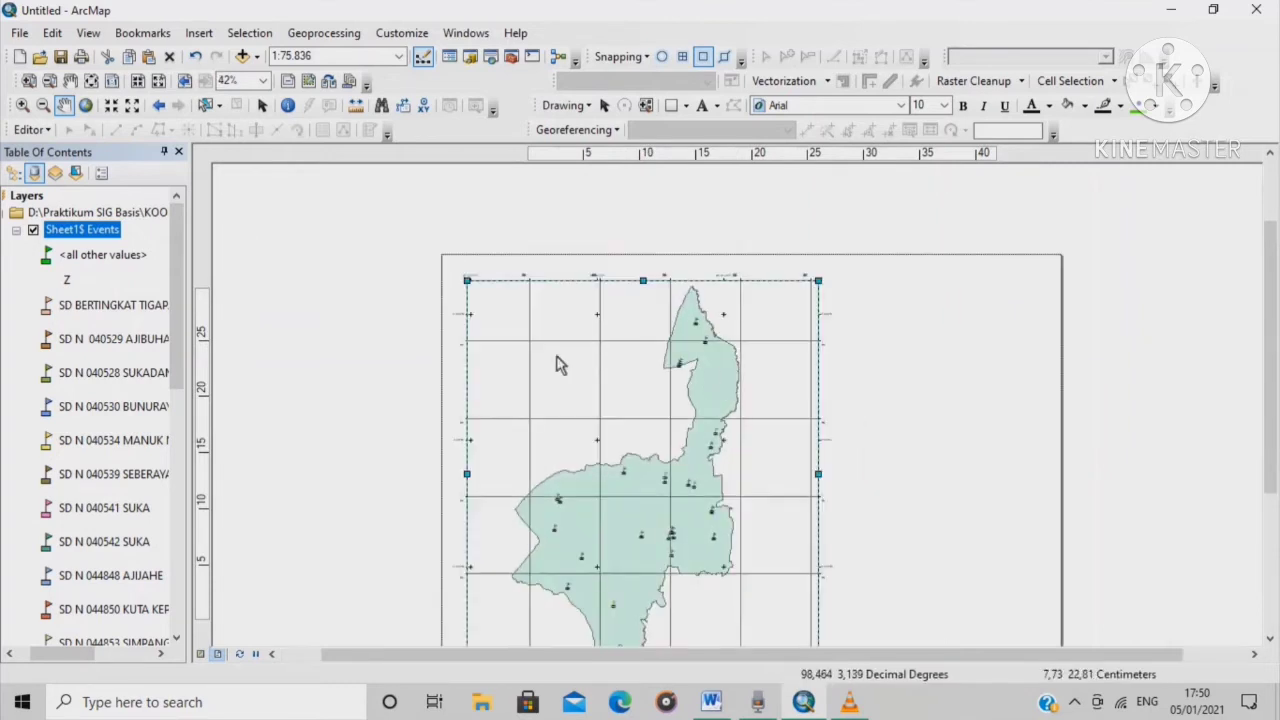
scroll(737, 405, "up", 1)
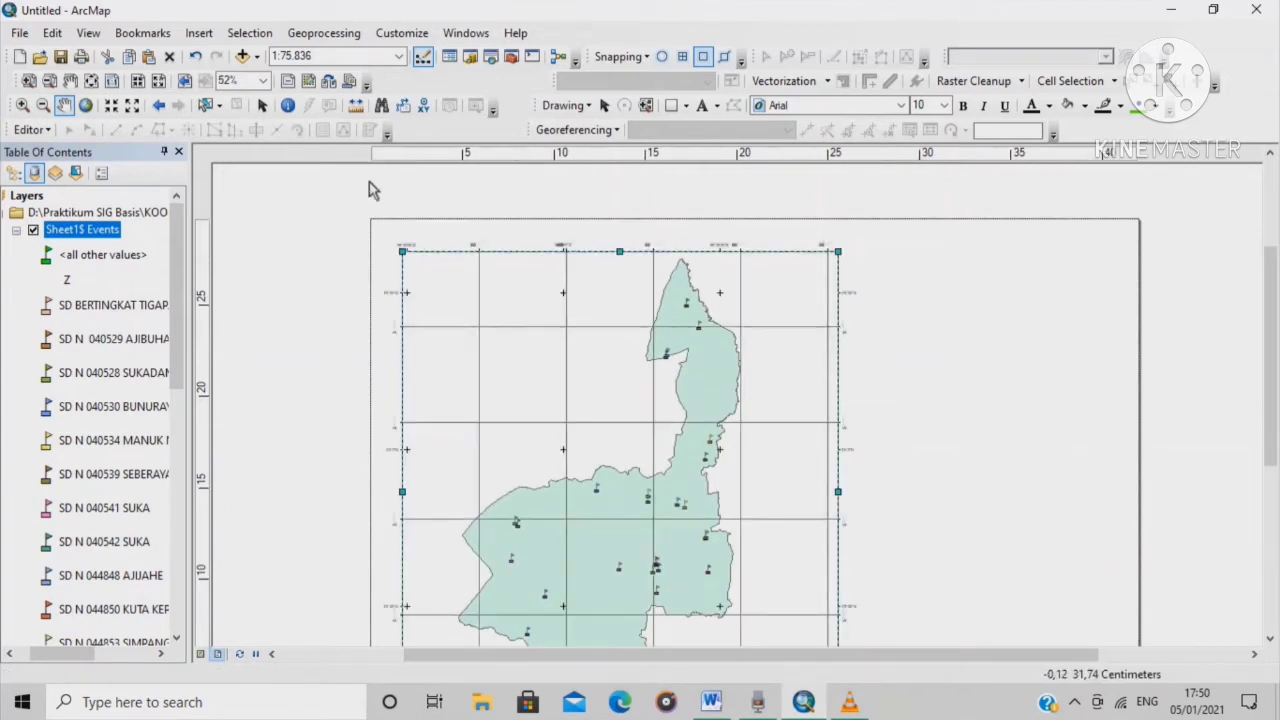
scroll(475, 248, "up", 2)
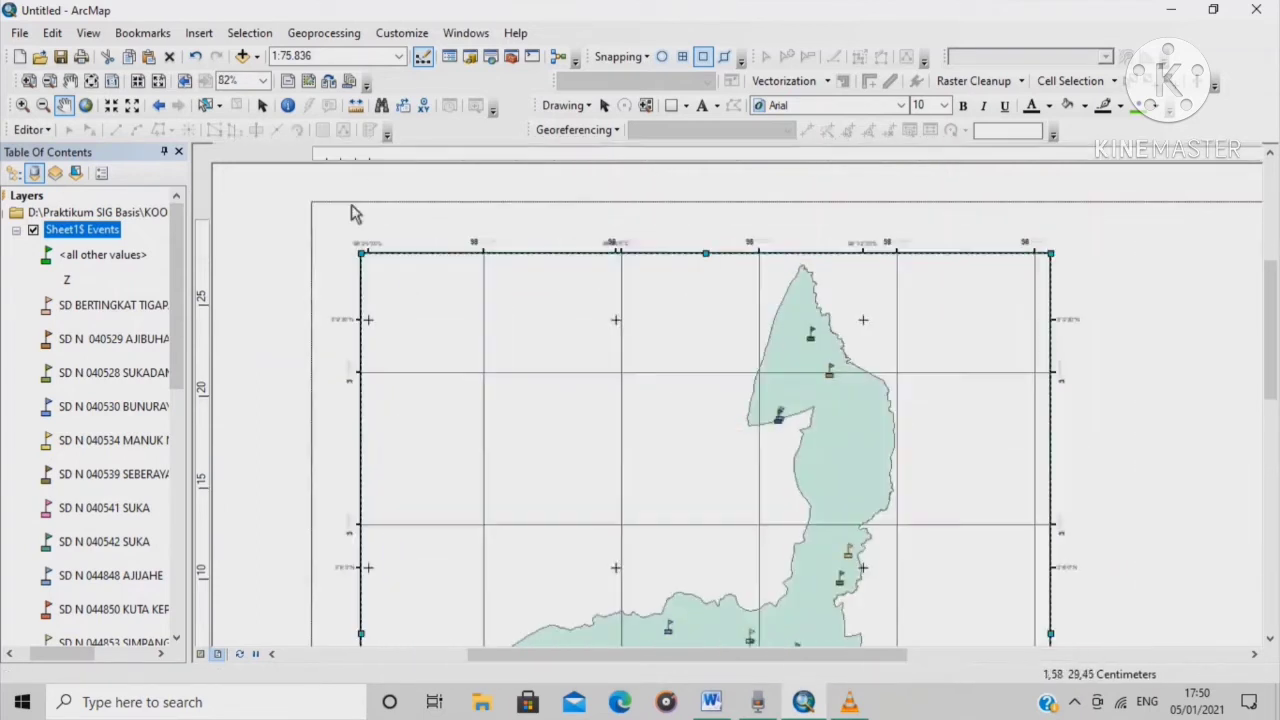
scroll(343, 214, "up", 1)
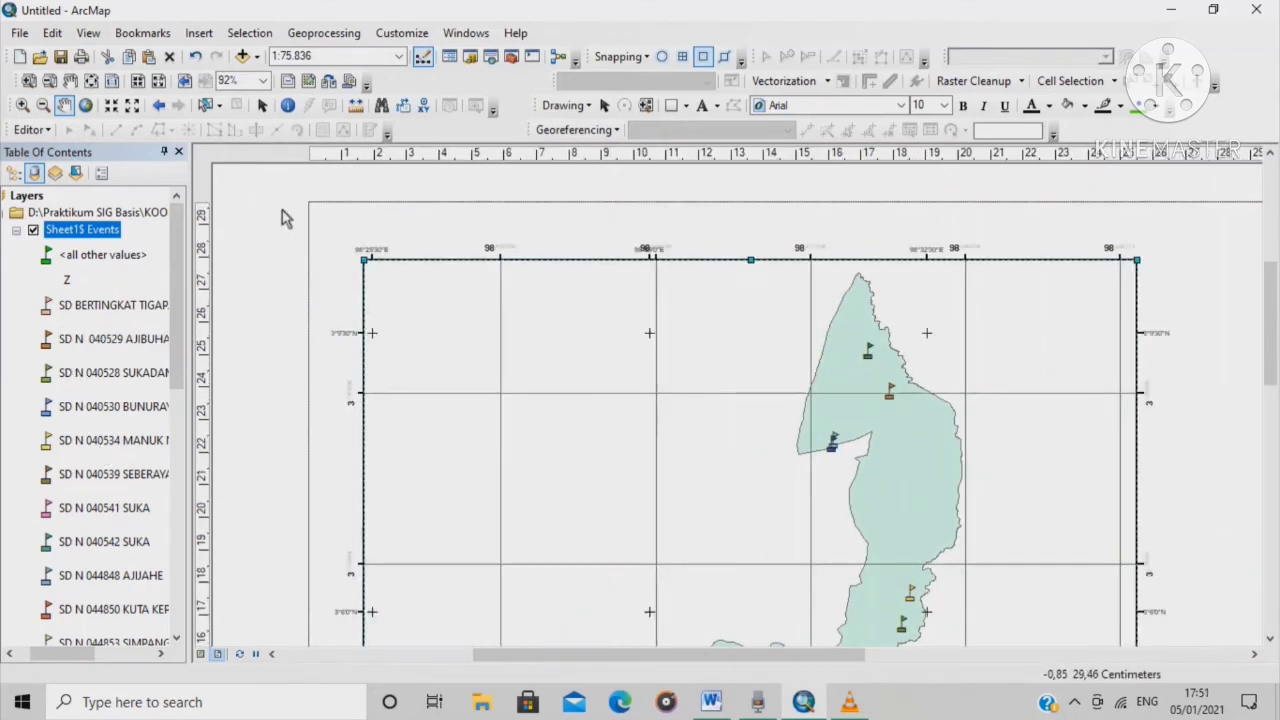
scroll(318, 224, "up", 1)
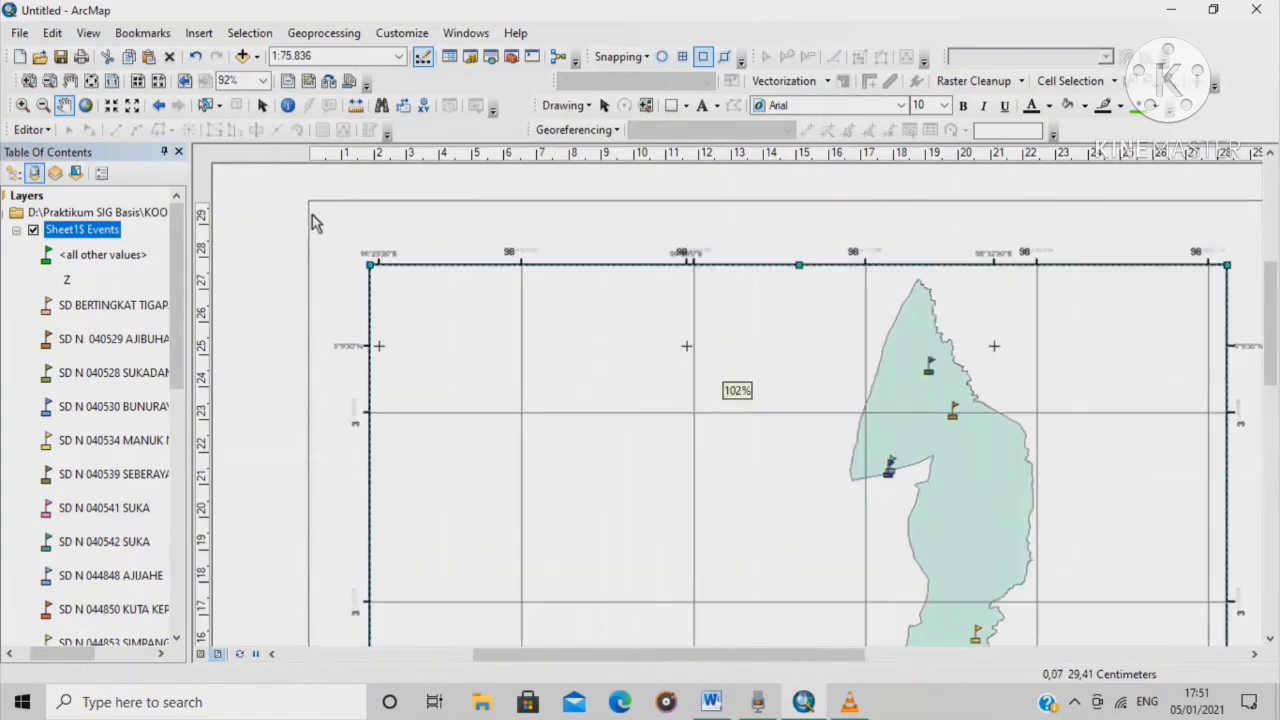
Add a vertical guide near the page's left edge and a horizontal guide at about 29.6 cm
left_click(313, 160)
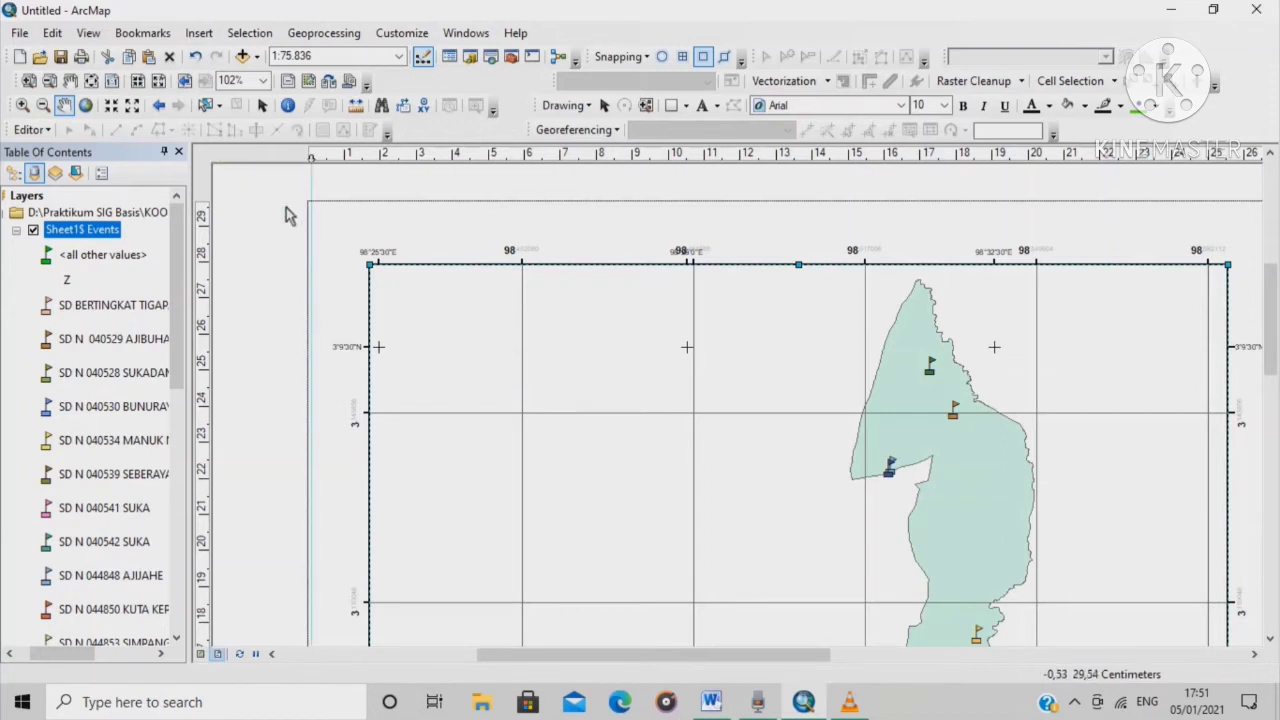
left_click(209, 212)
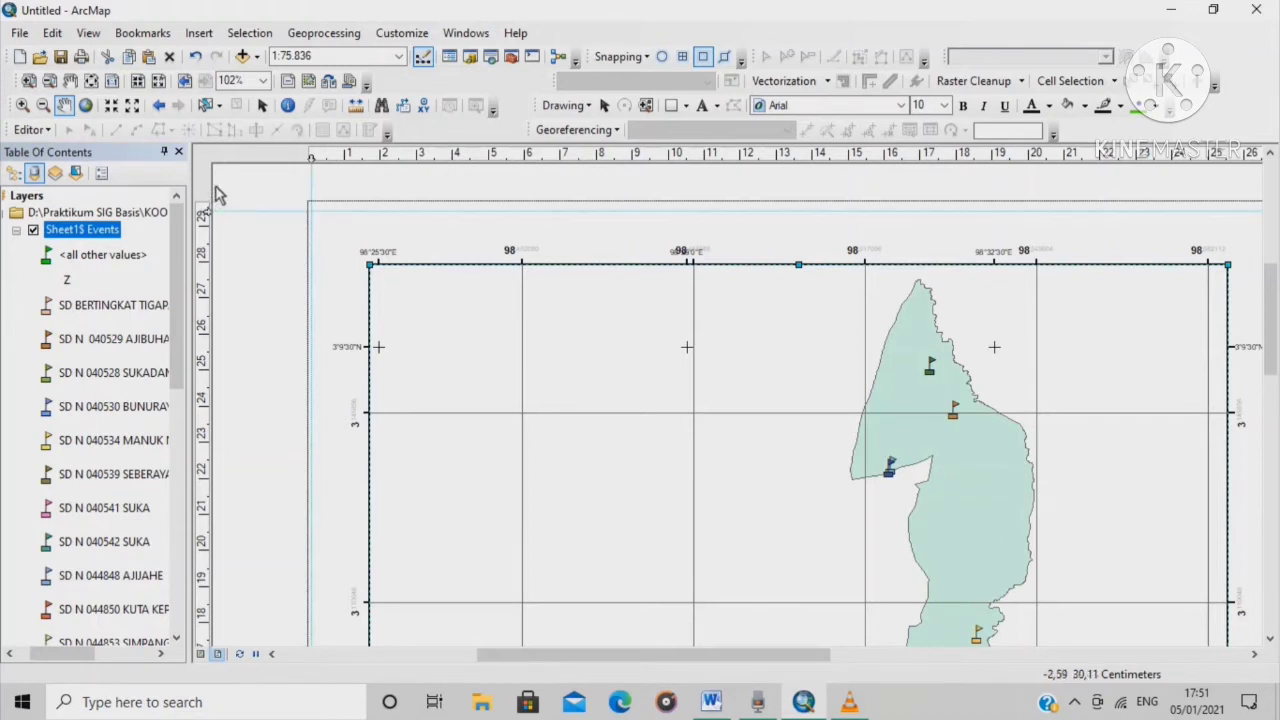
left_click_drag(208, 213, 206, 204)
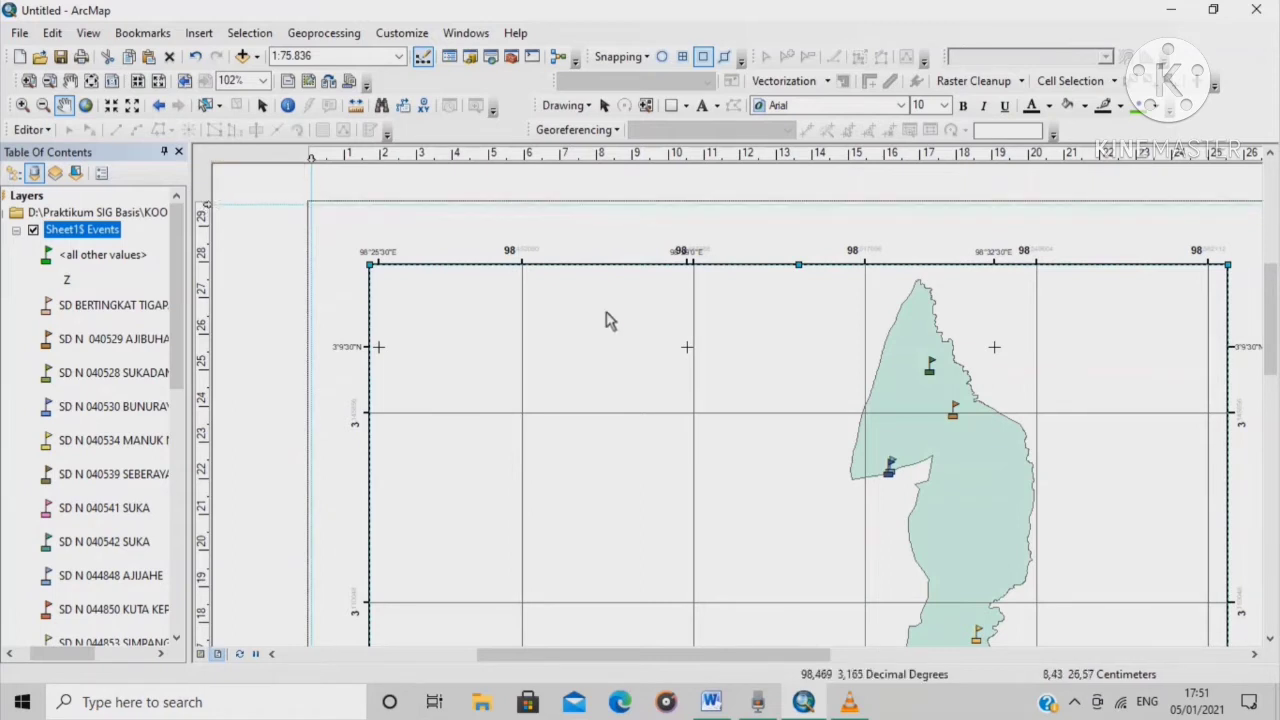
scroll(560, 297, "down", 3)
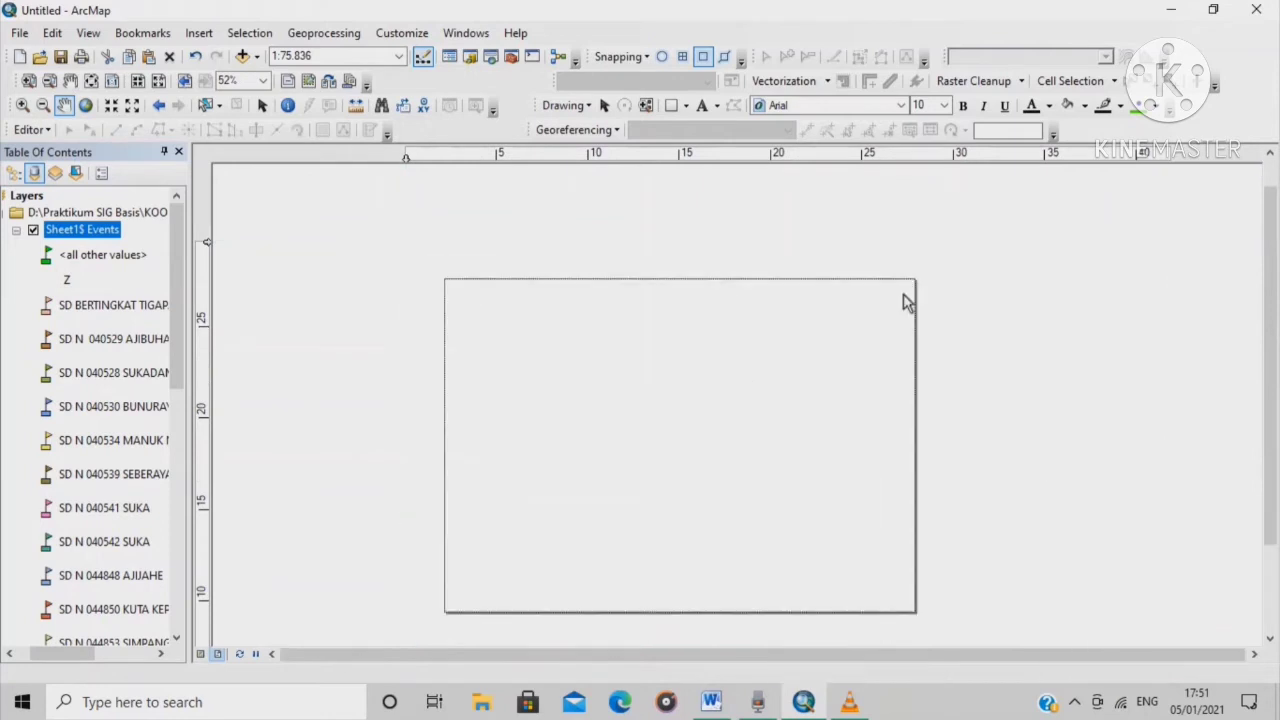
scroll(909, 180, "up", 2)
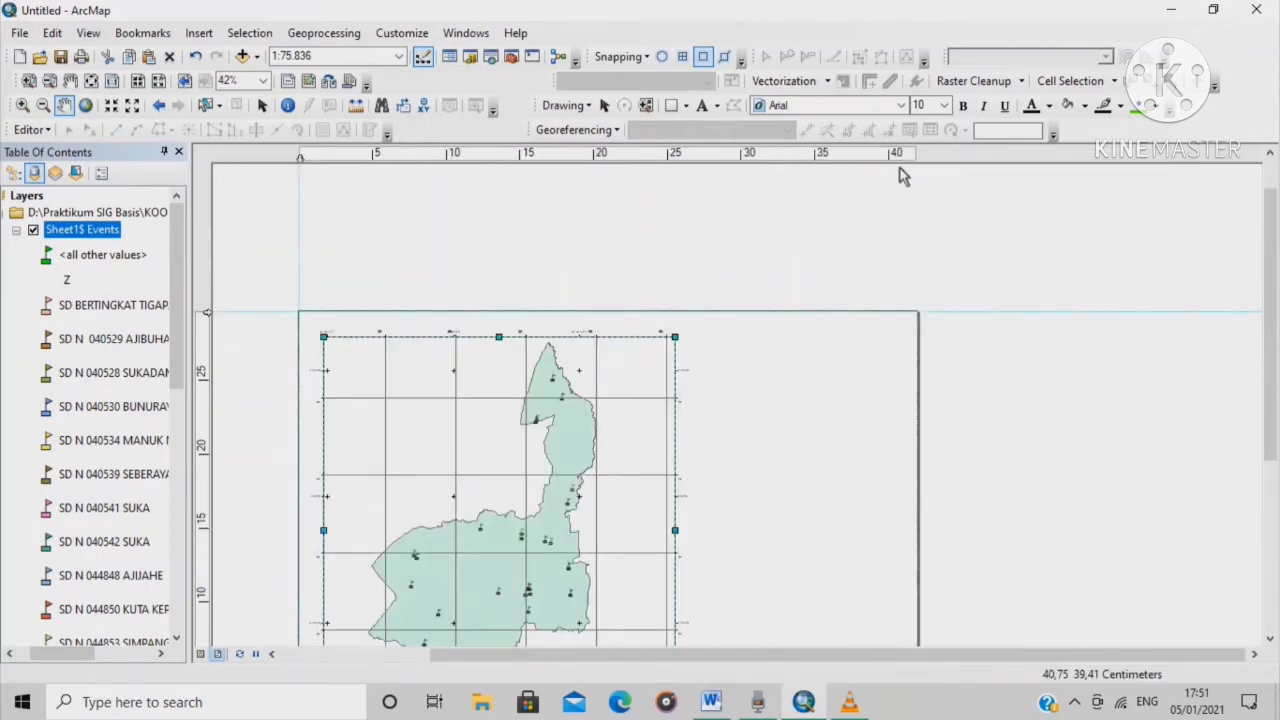
scroll(898, 176, "up", 2)
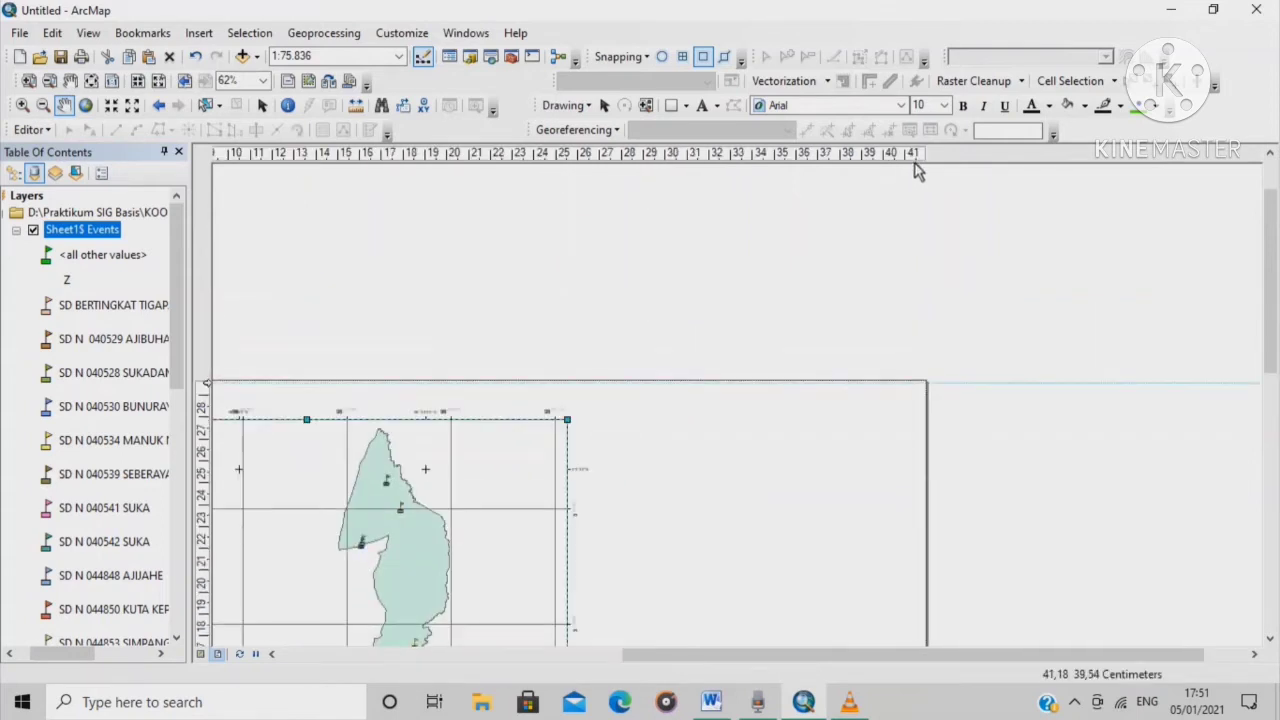
Add a vertical guide at about 41.9 cm on the right edge and a horizontal guide near the bottom
left_click(919, 161)
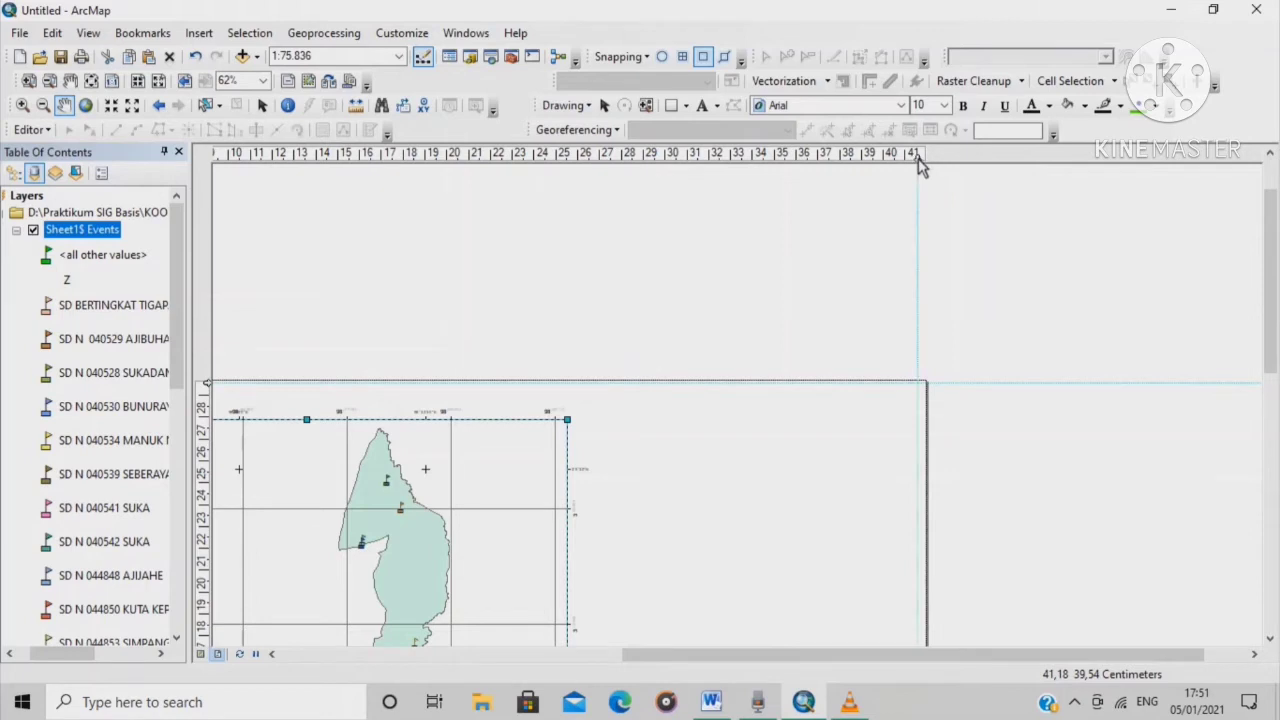
left_click_drag(919, 160, 924, 162)
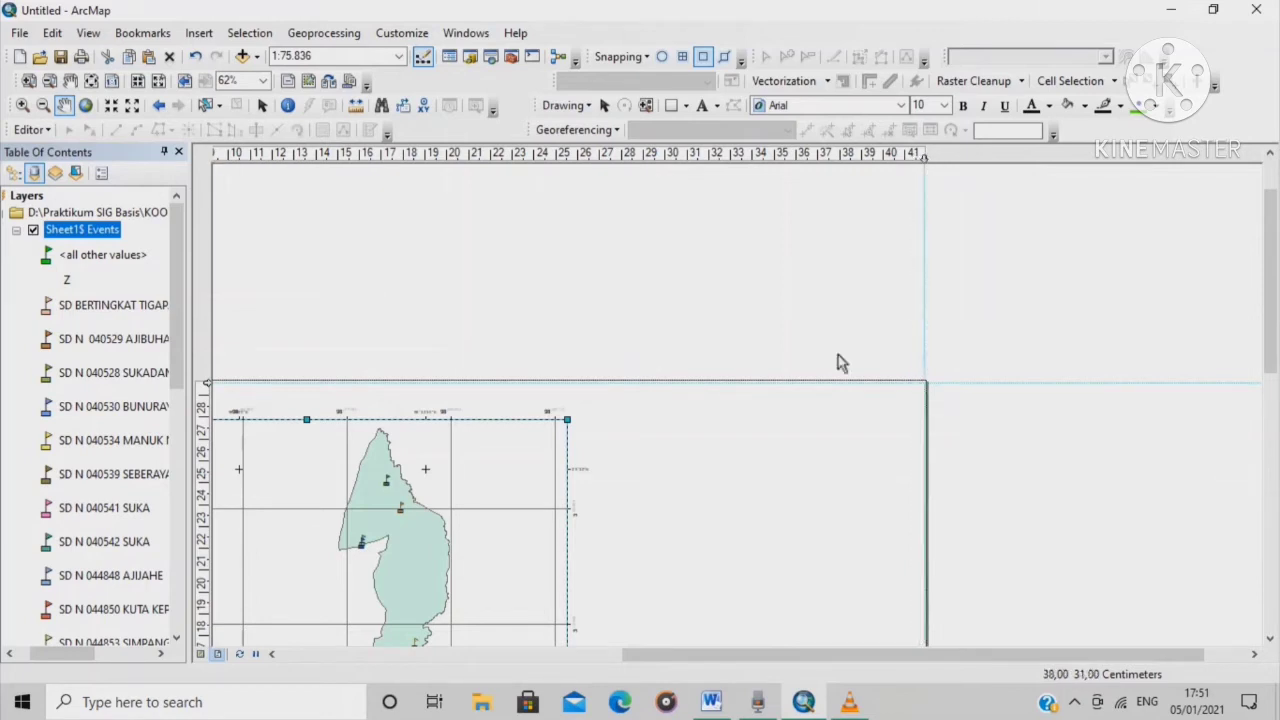
scroll(837, 363, "up", 5)
scroll(603, 597, "down", 2)
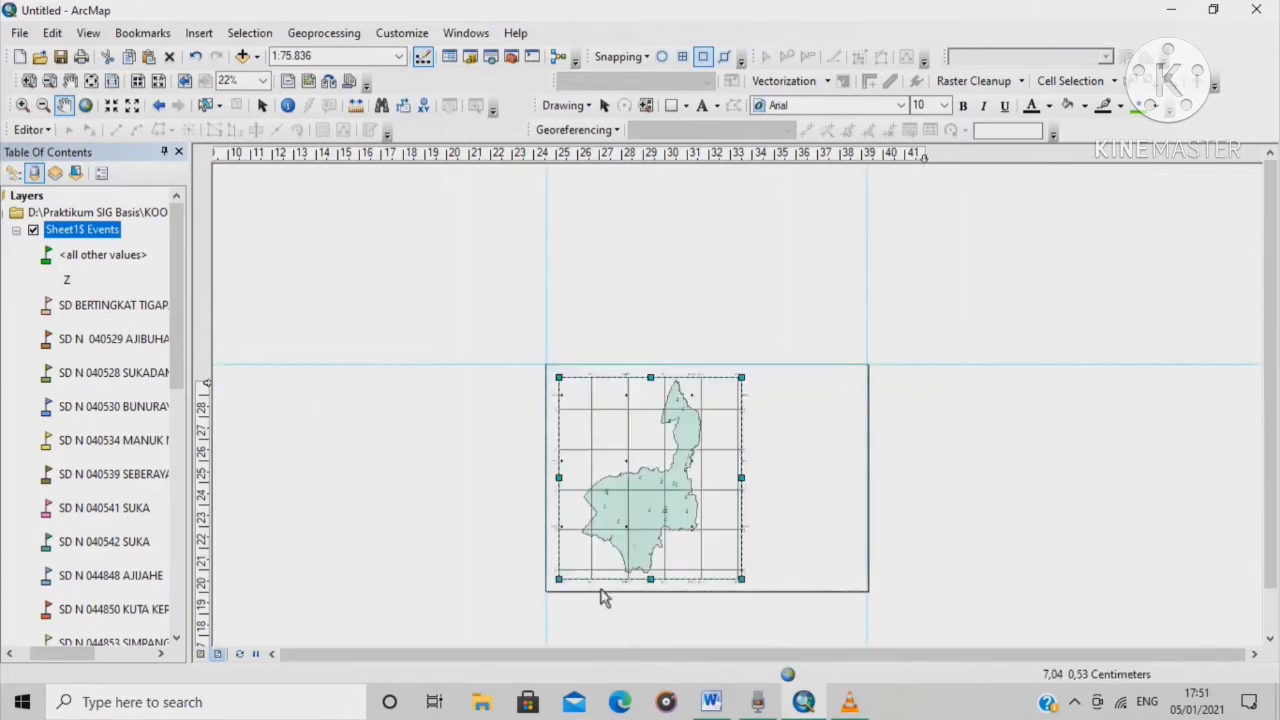
scroll(589, 600, "down", 2)
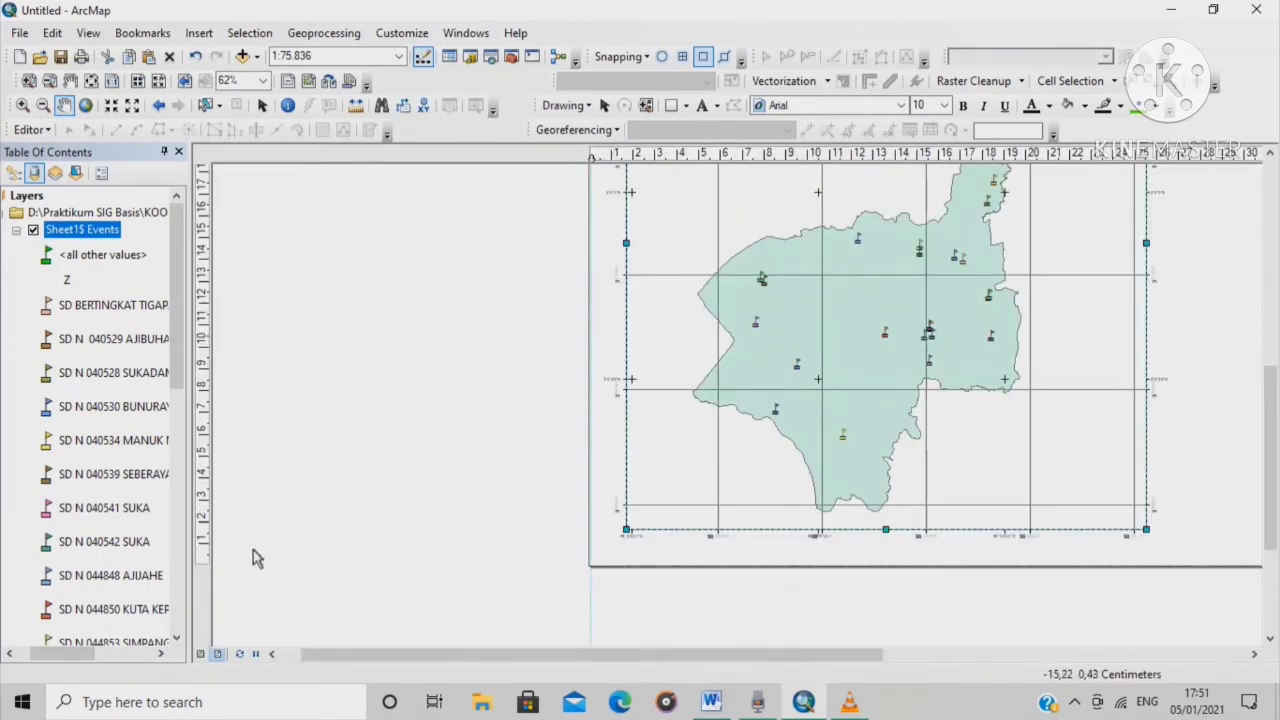
left_click(207, 536)
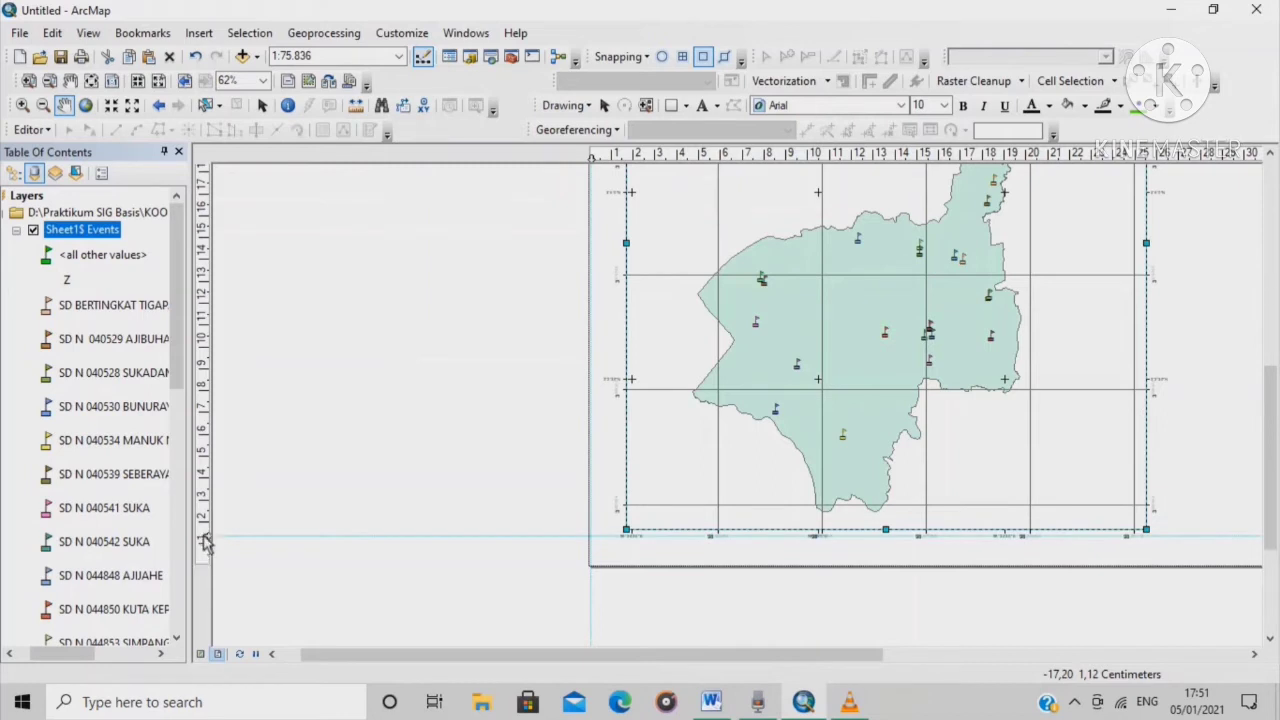
left_click_drag(203, 535, 203, 563)
scroll(537, 505, "down", 5)
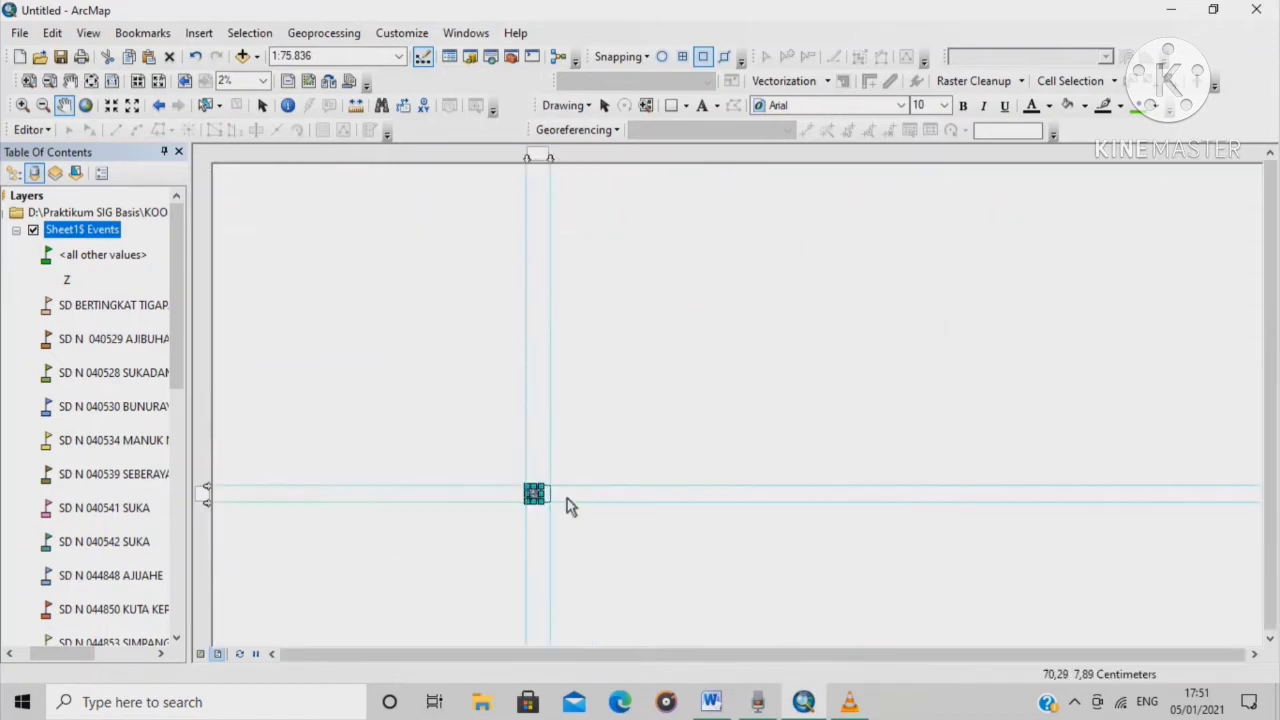
Show the whole A3 page and add a vertical guide near 25 cm and a horizontal guide near the top
left_click(112, 81)
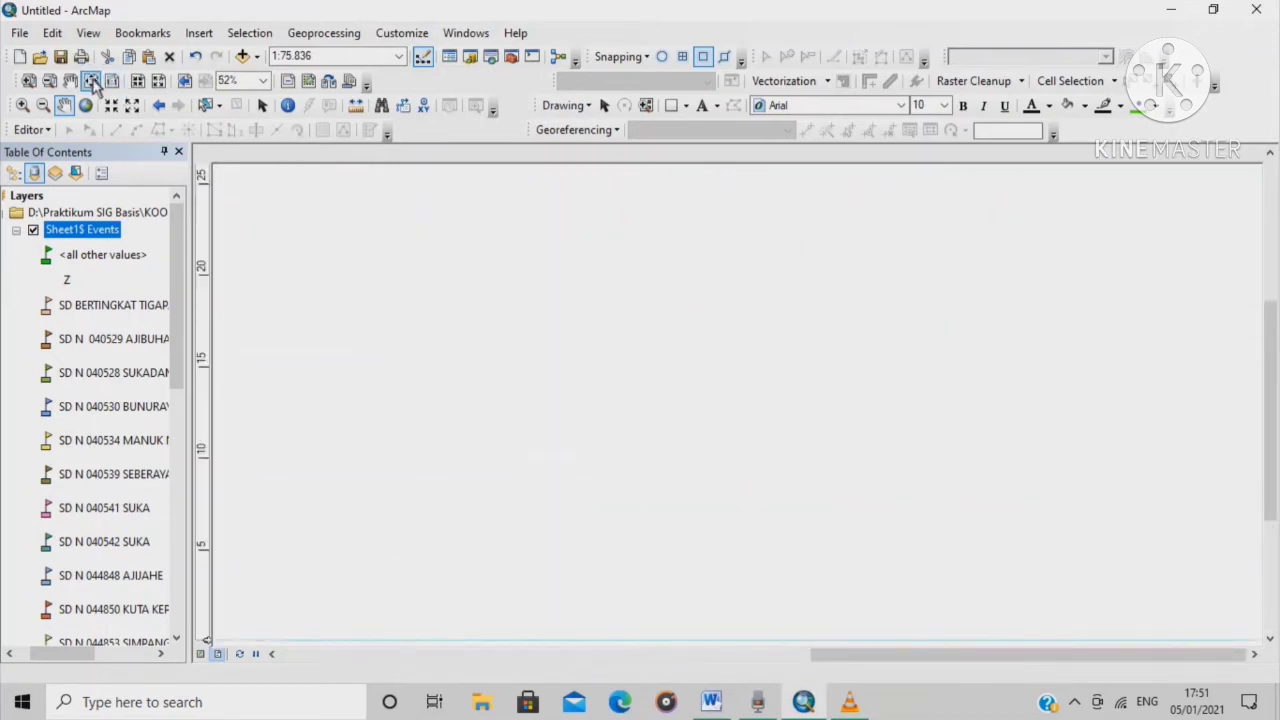
left_click(93, 82)
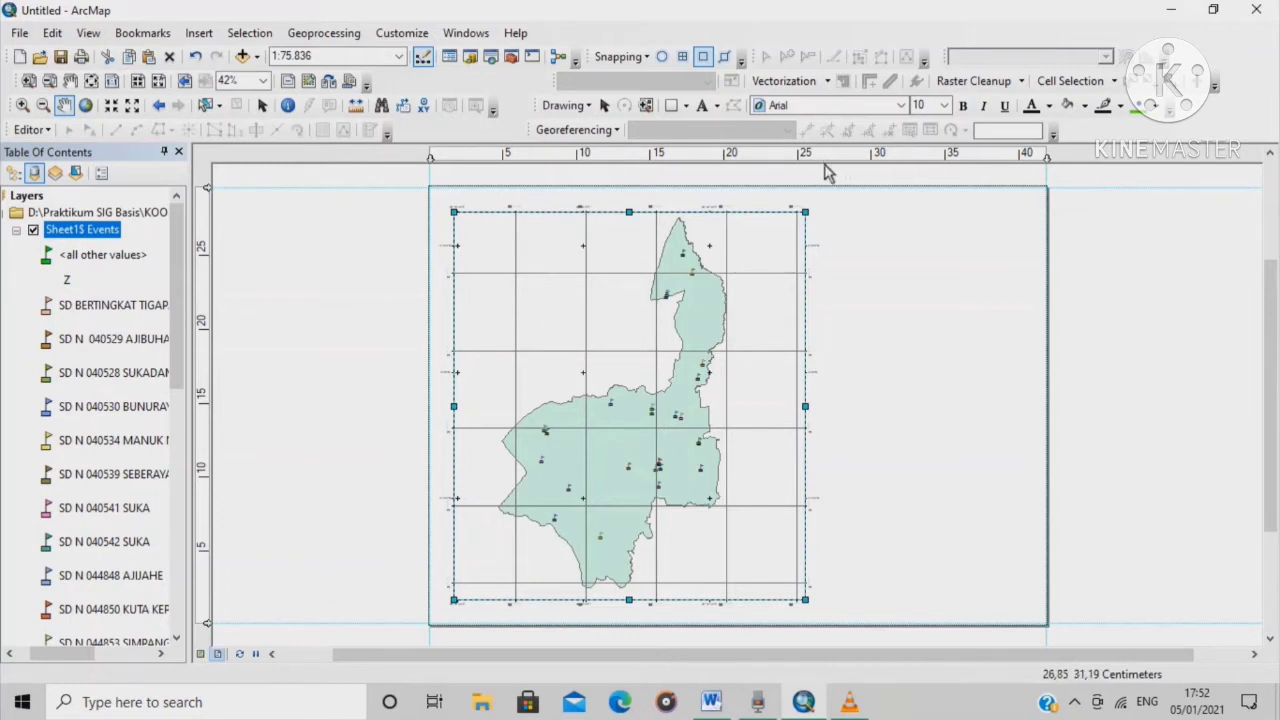
left_click(826, 157)
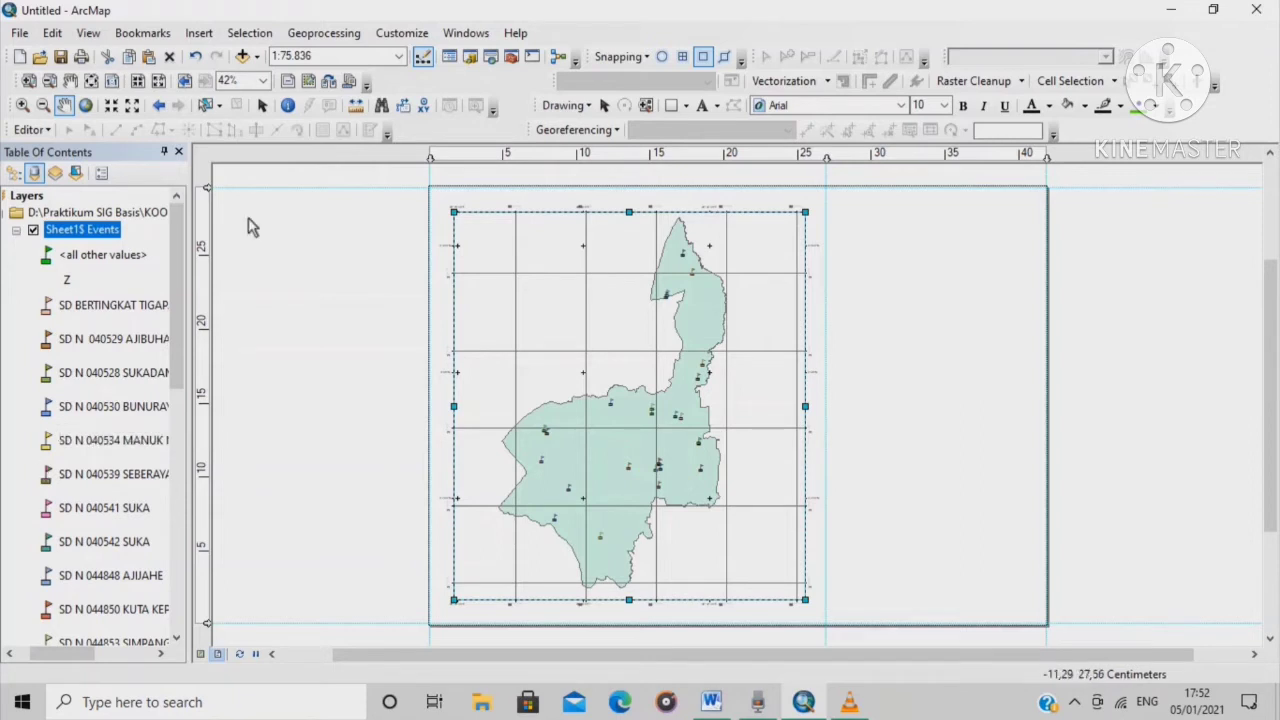
left_click(207, 213)
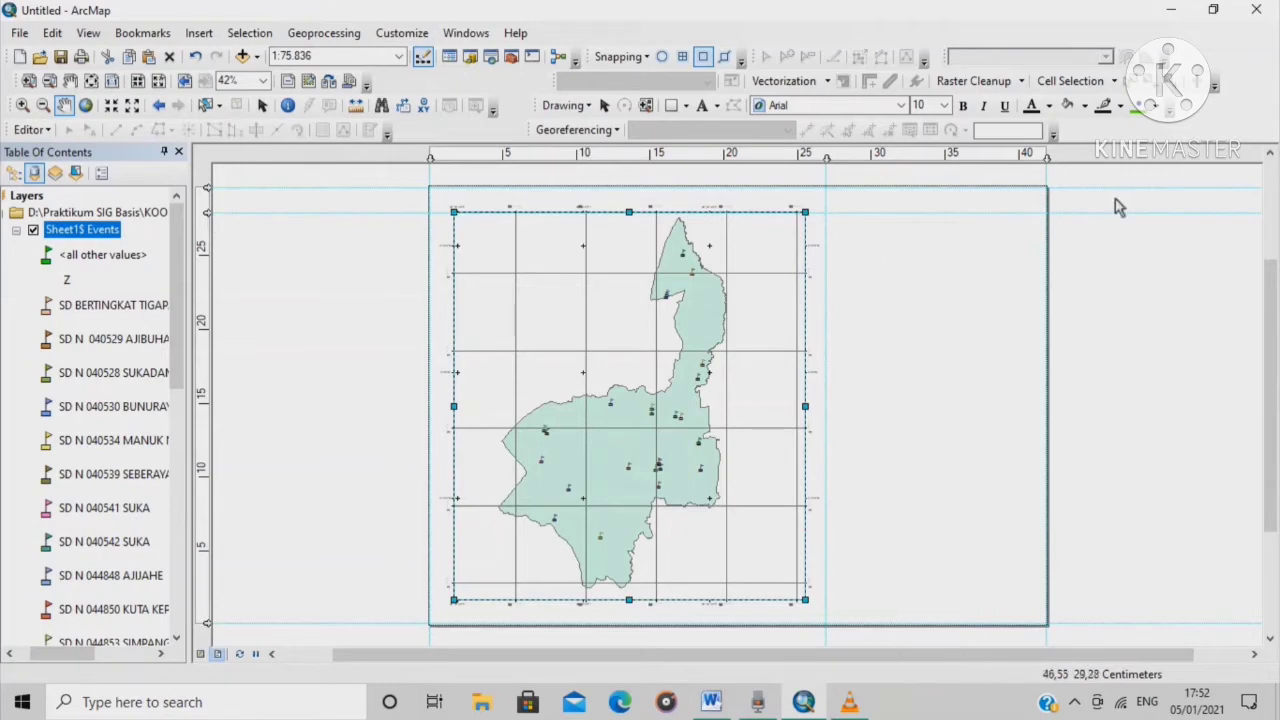
scroll(451, 209, "up", 2)
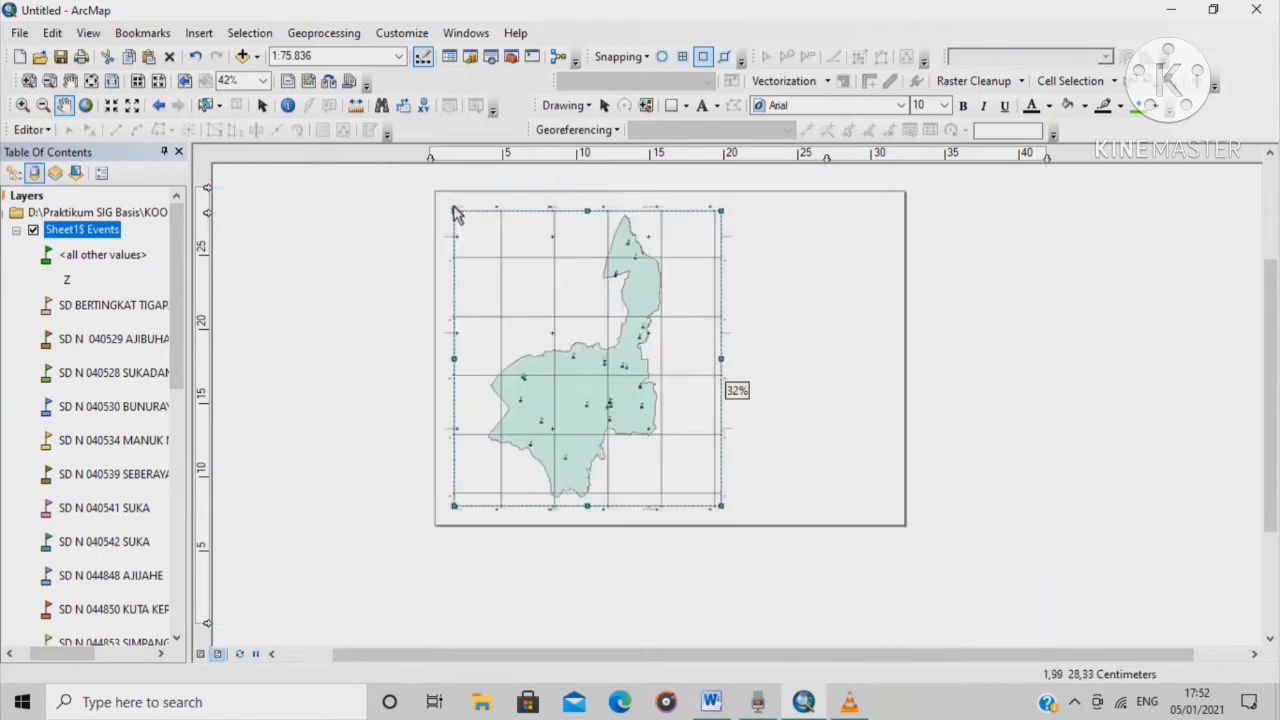
scroll(612, 216, "down", 1)
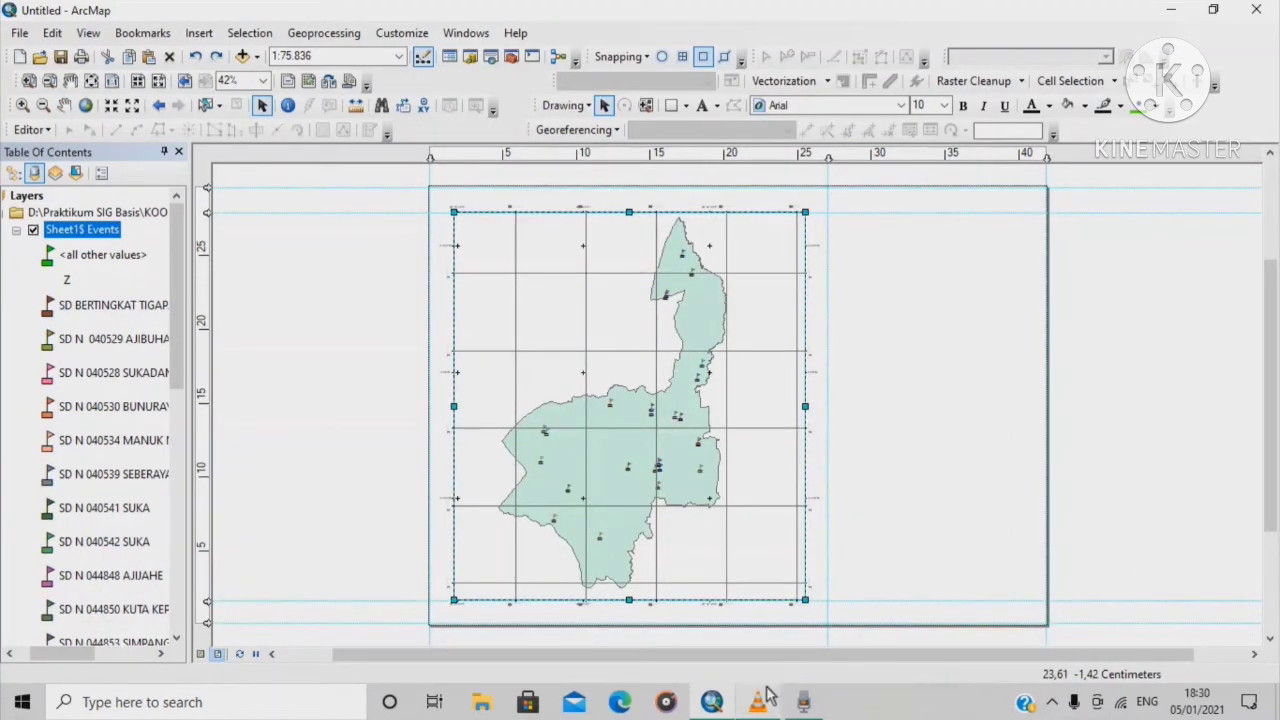
Draw a rectangle spanning the whole page along the guides
mouse_move(760, 700)
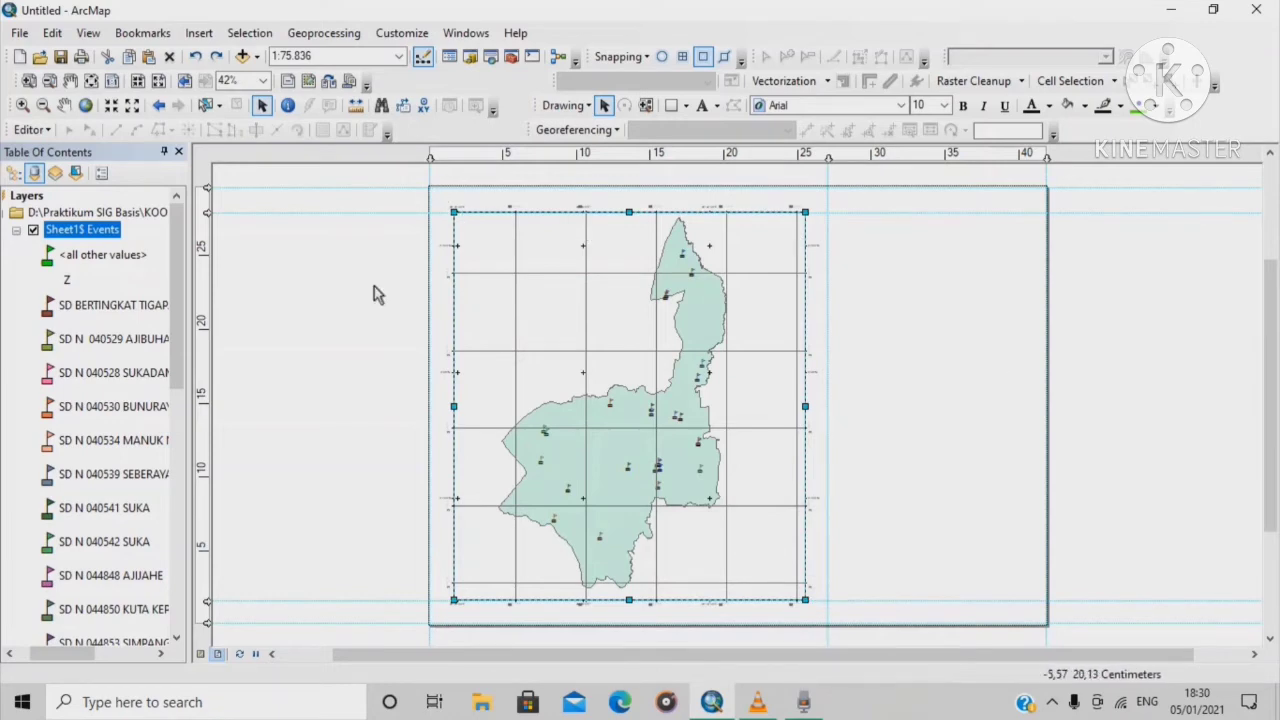
left_click(675, 110)
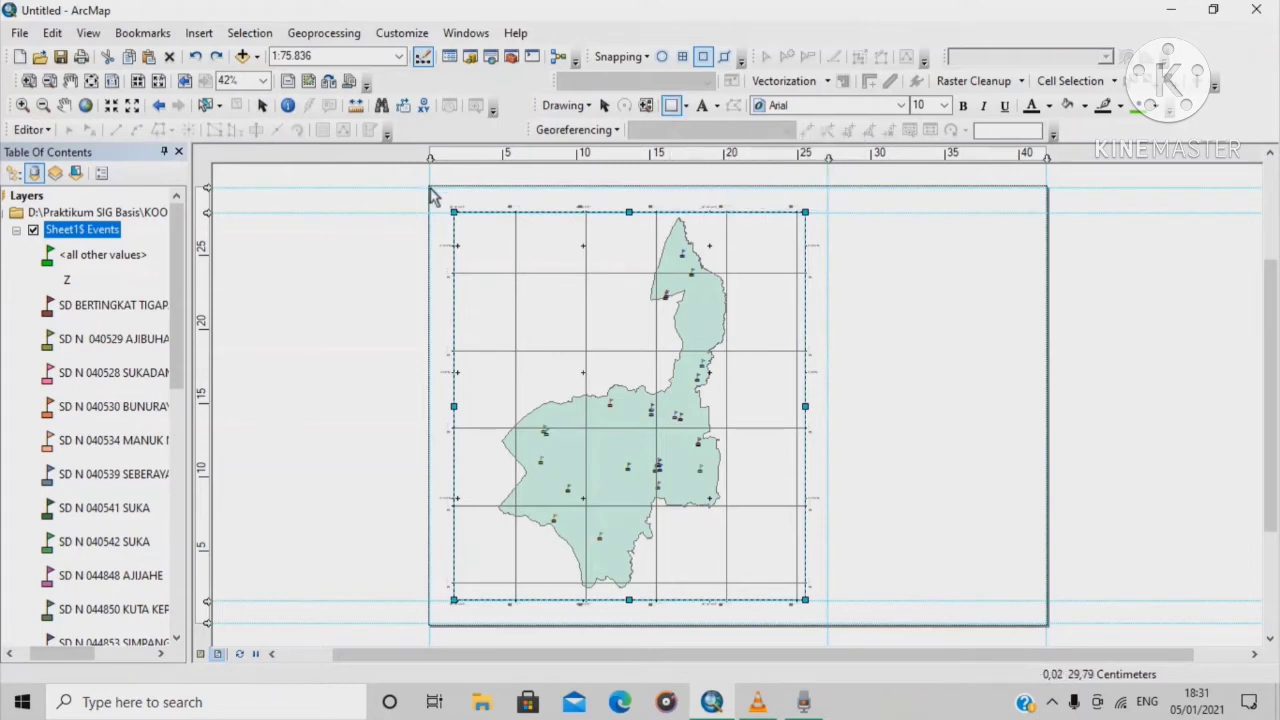
left_click_drag(434, 194, 1049, 629)
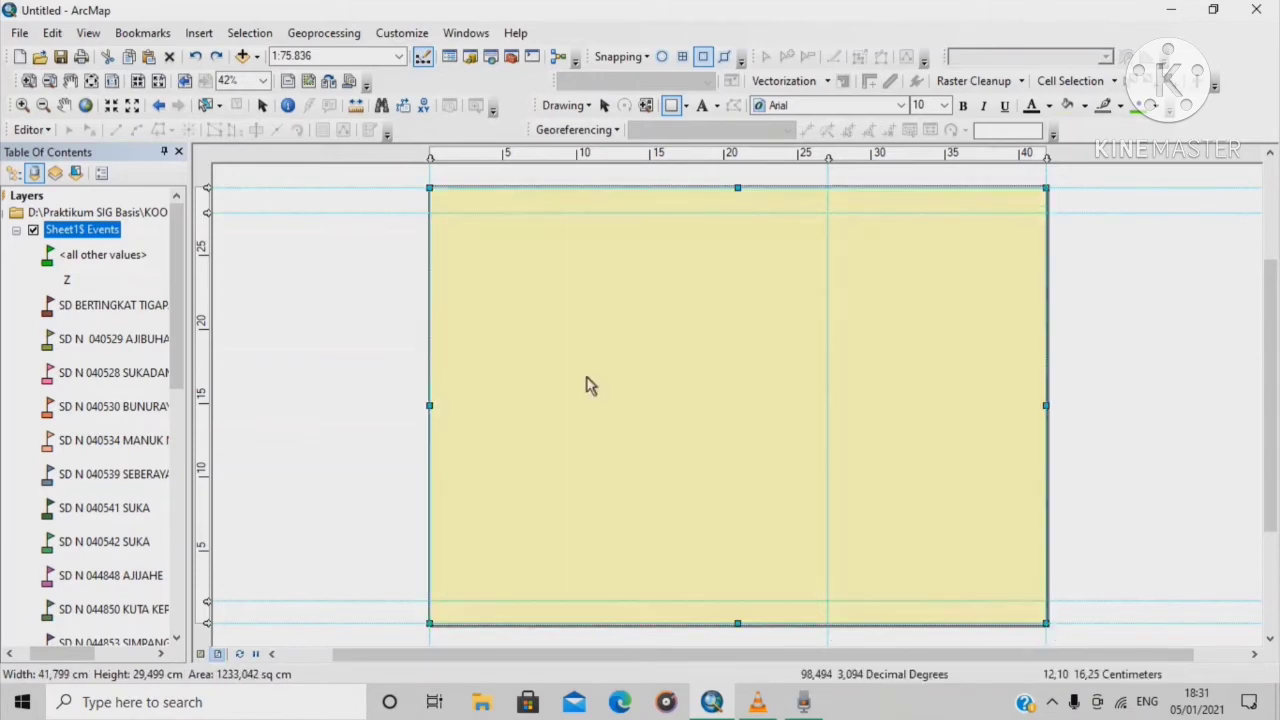
scroll(893, 300, "up", 1)
Set the page rectangle's fill colour to No Color
right_click(893, 300)
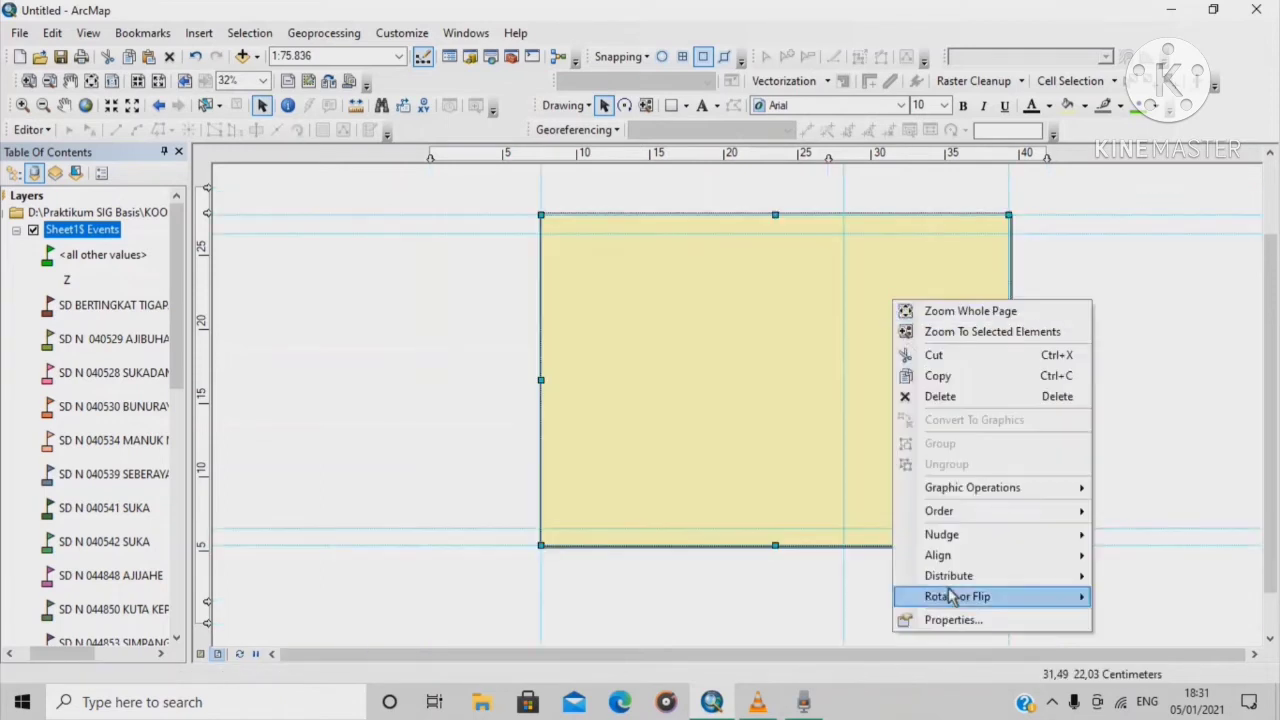
left_click(953, 619)
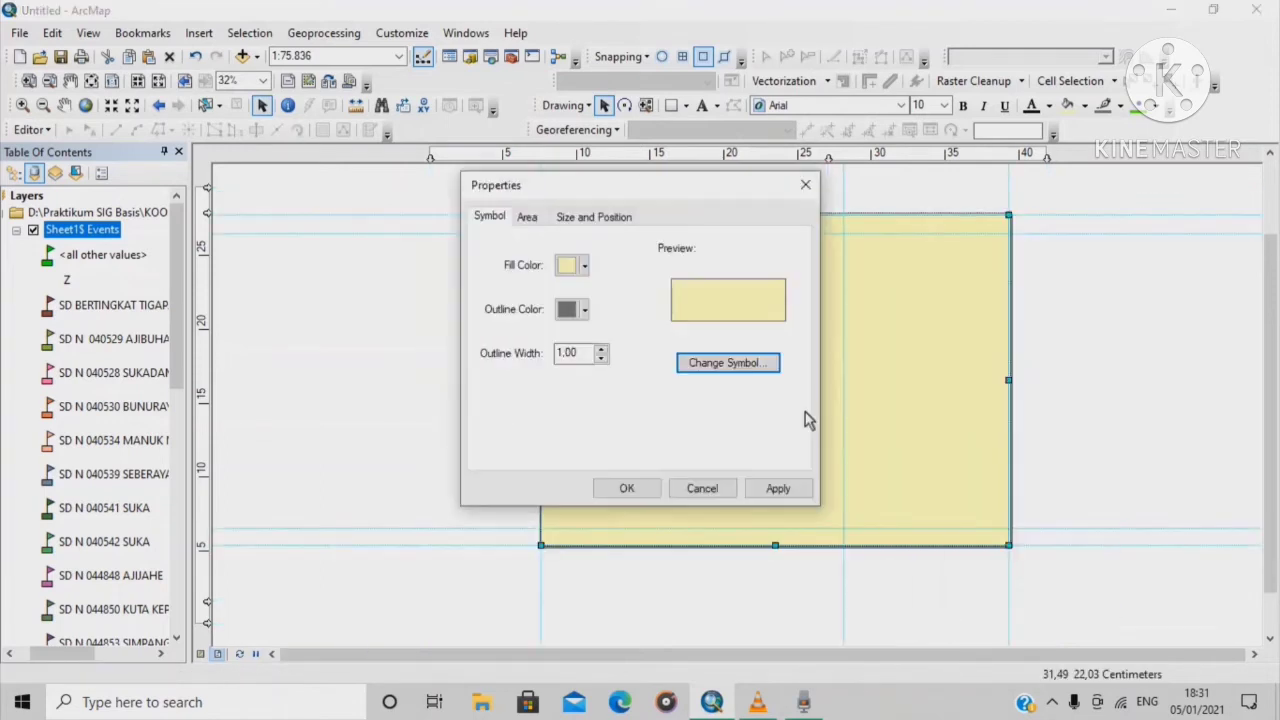
left_click(584, 266)
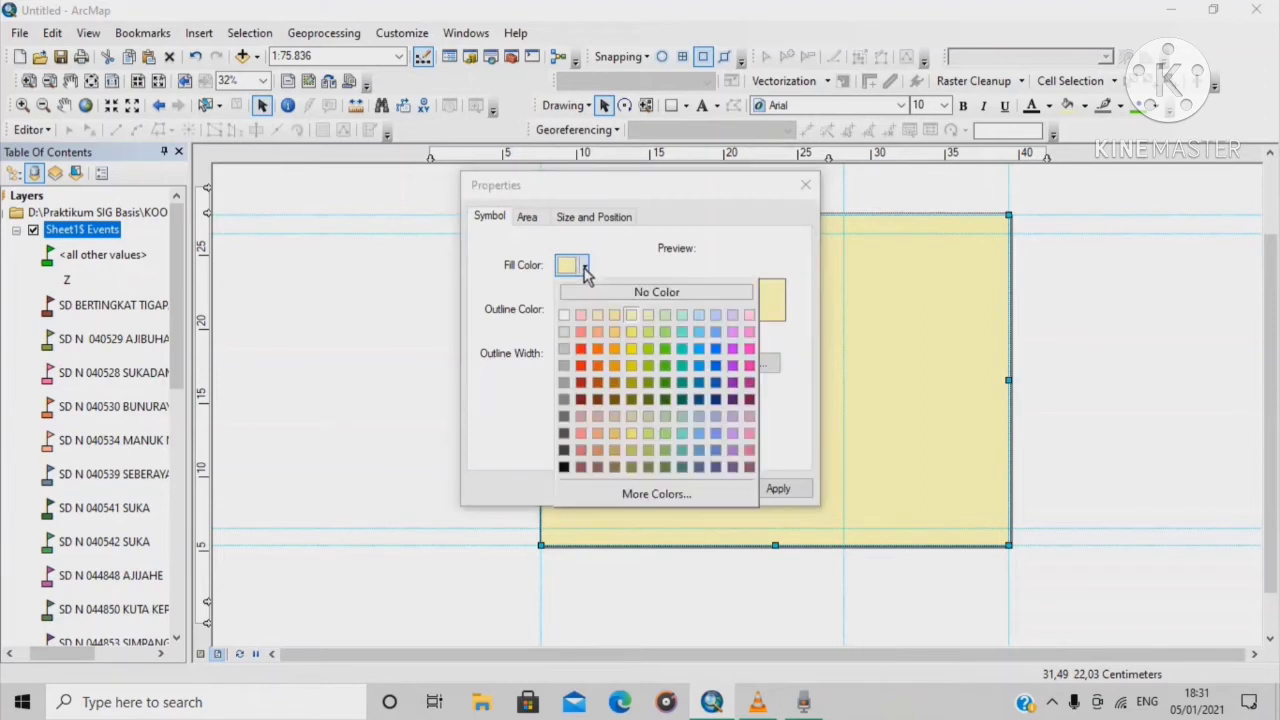
left_click(629, 295)
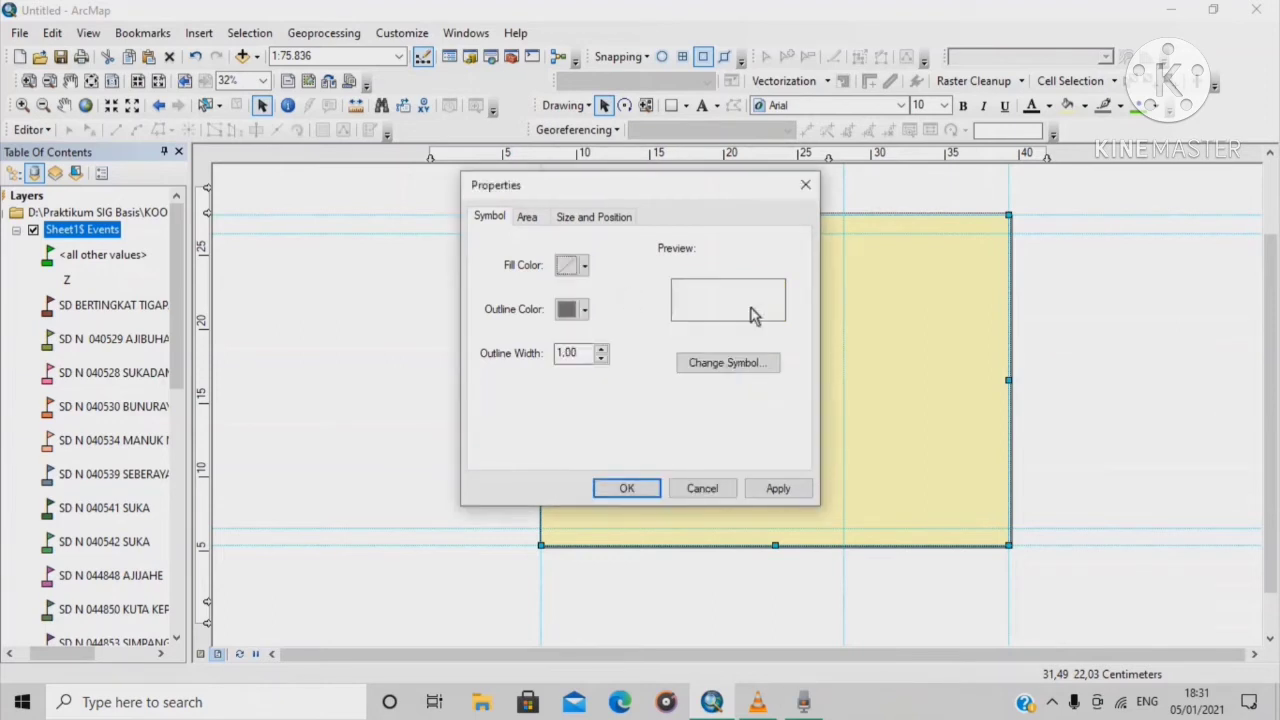
left_click(627, 488)
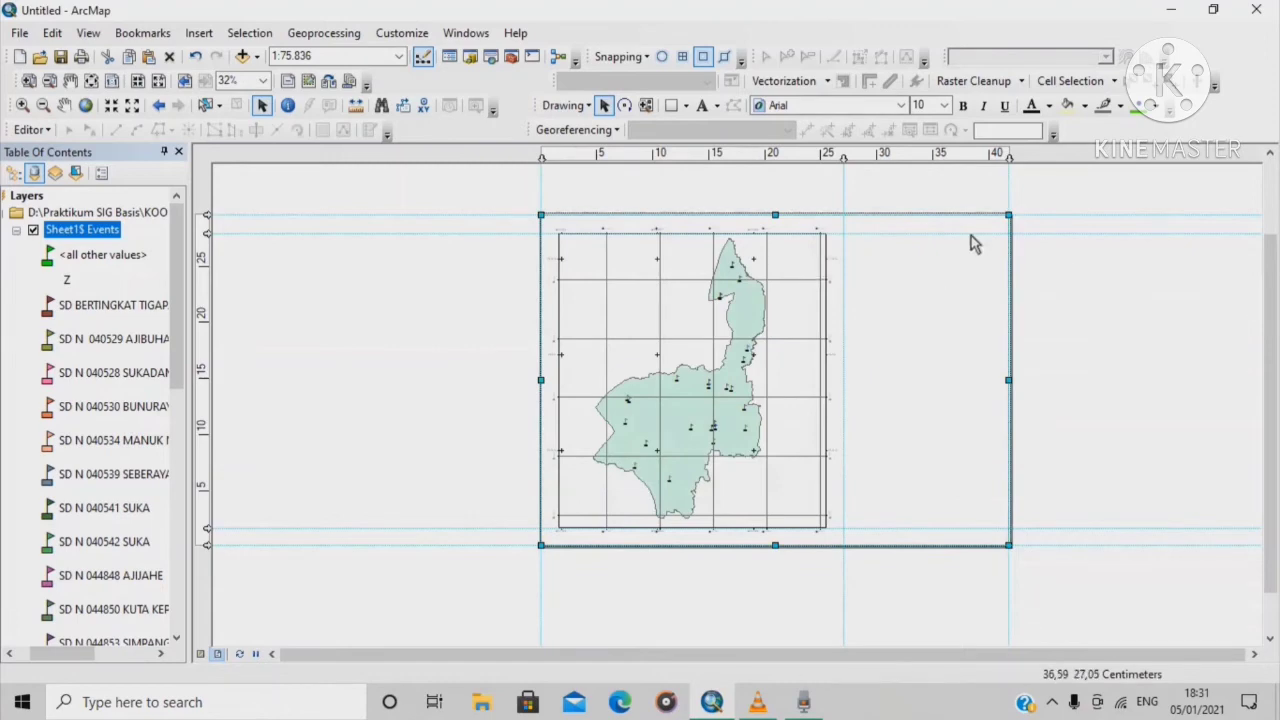
Snap the map frame's top edge down to the guide
scroll(1025, 273, "down", 1)
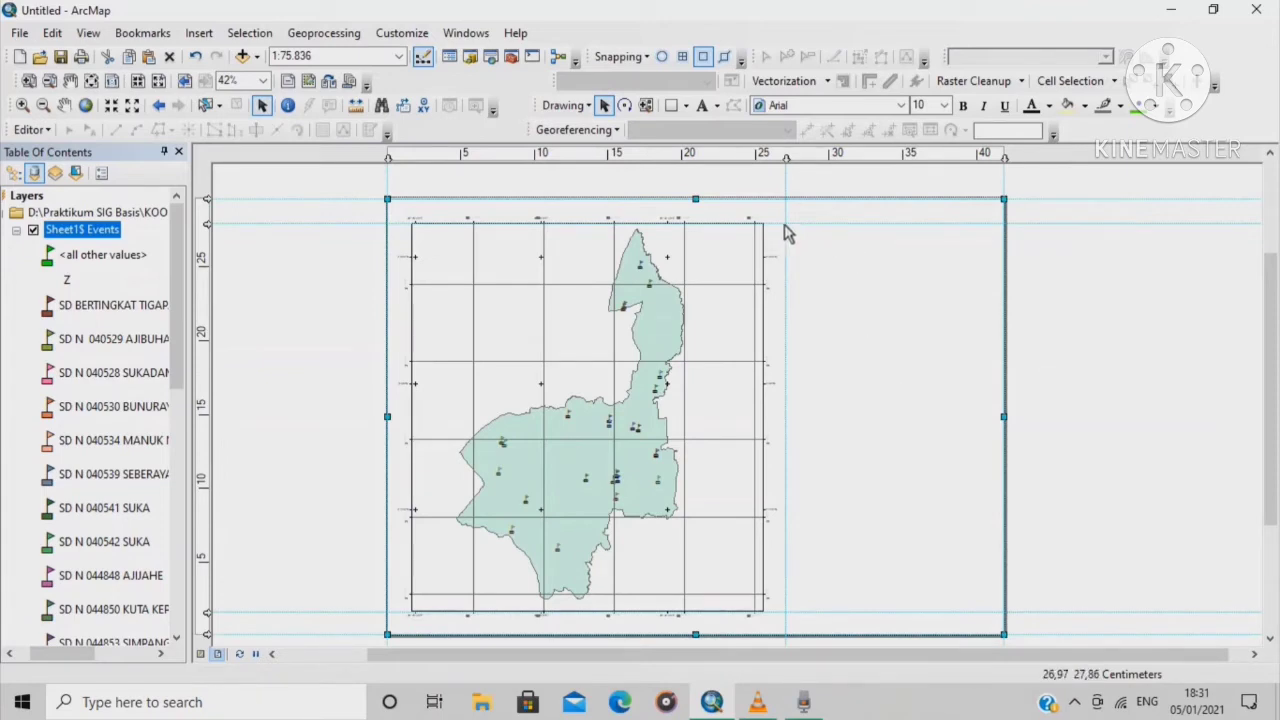
left_click(686, 110)
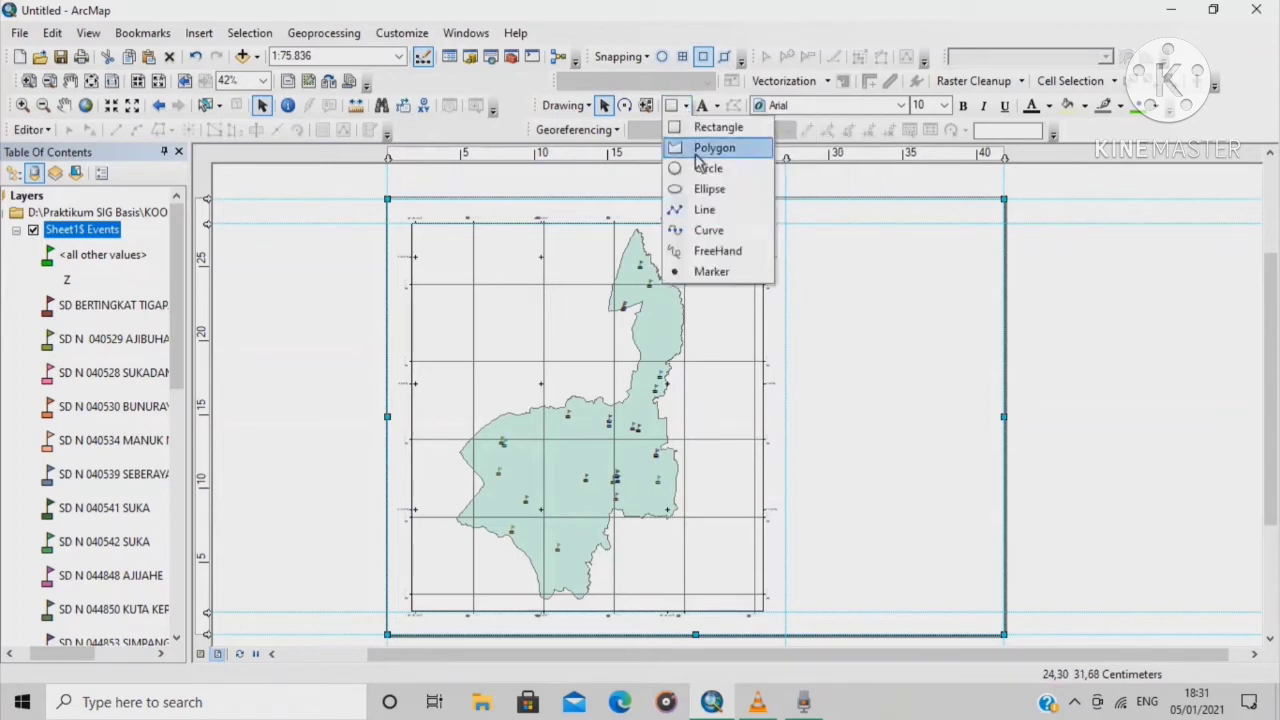
left_click(674, 112)
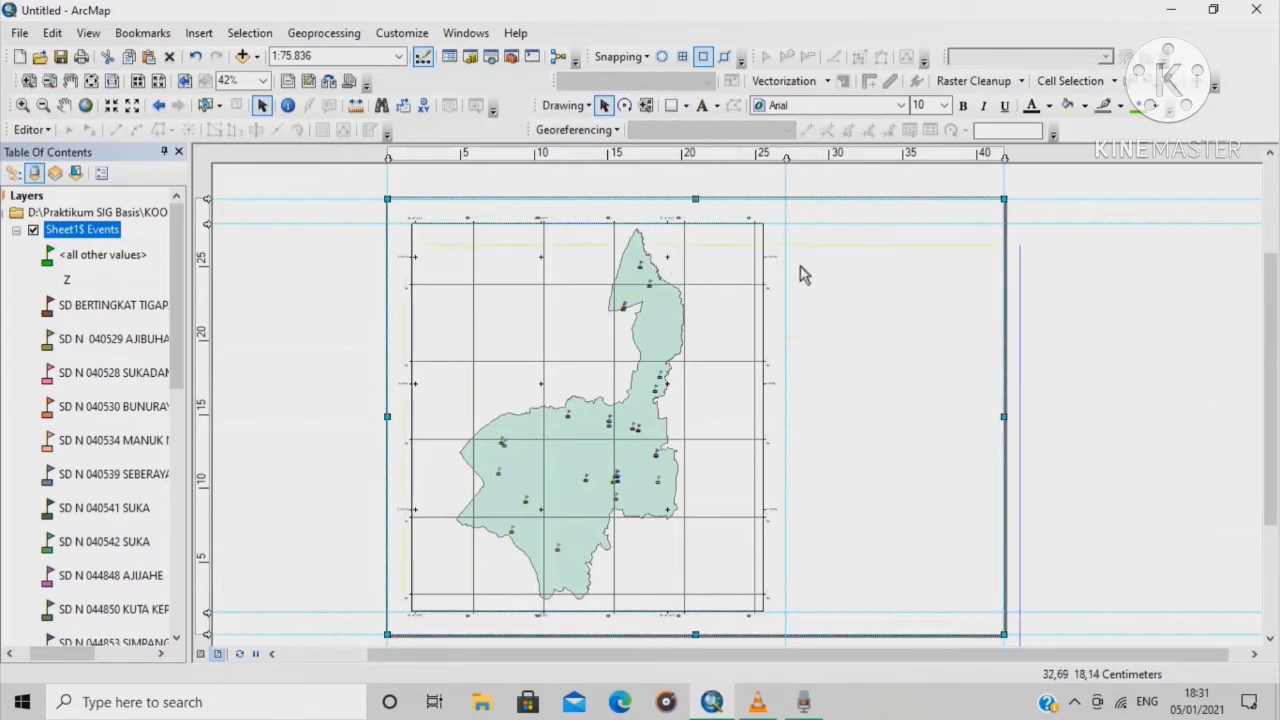
left_click_drag(787, 252, 787, 252)
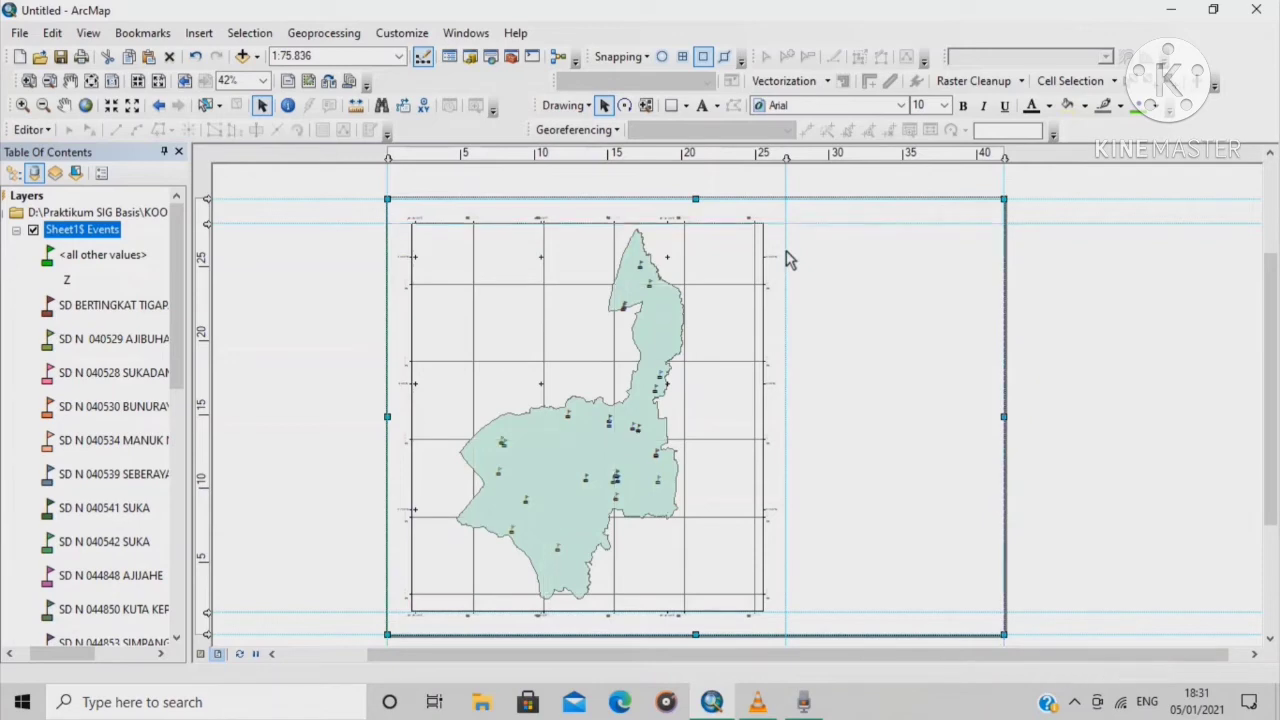
Draw a rectangle filling the right-hand panel and set its fill to No Color
left_click(686, 106)
left_click(718, 130)
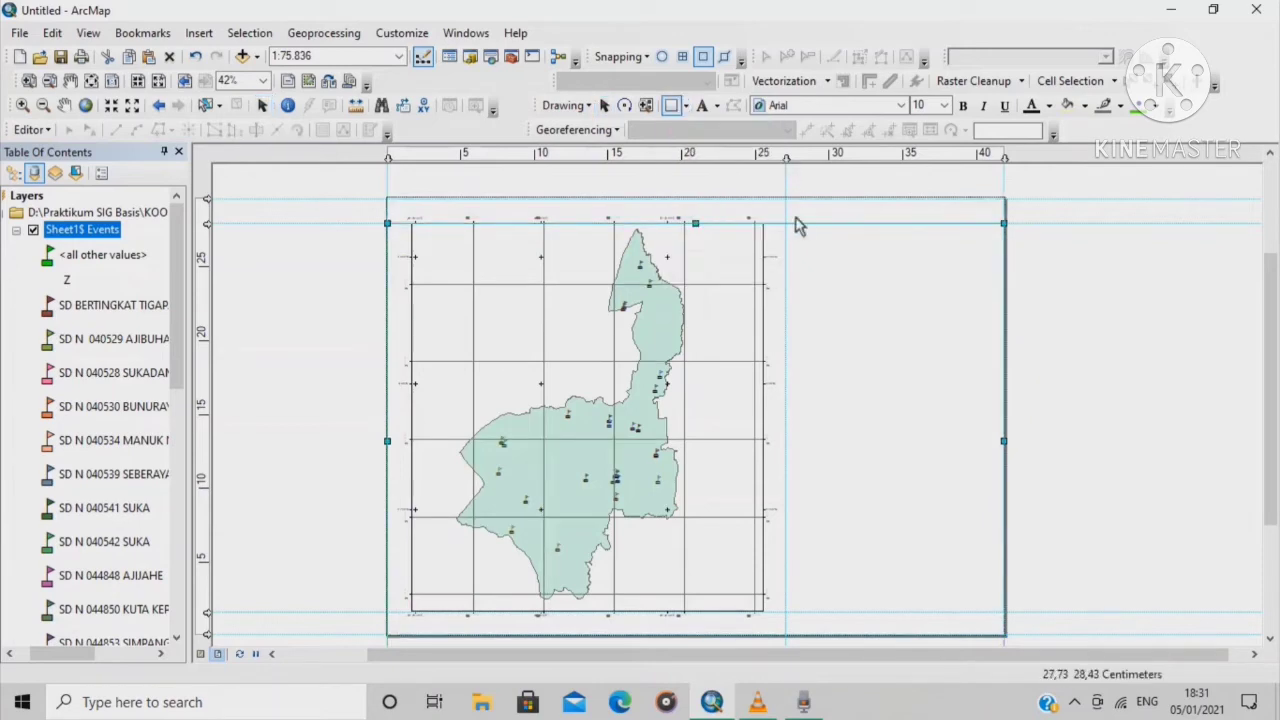
left_click_drag(790, 235, 1005, 612)
right_click(903, 302)
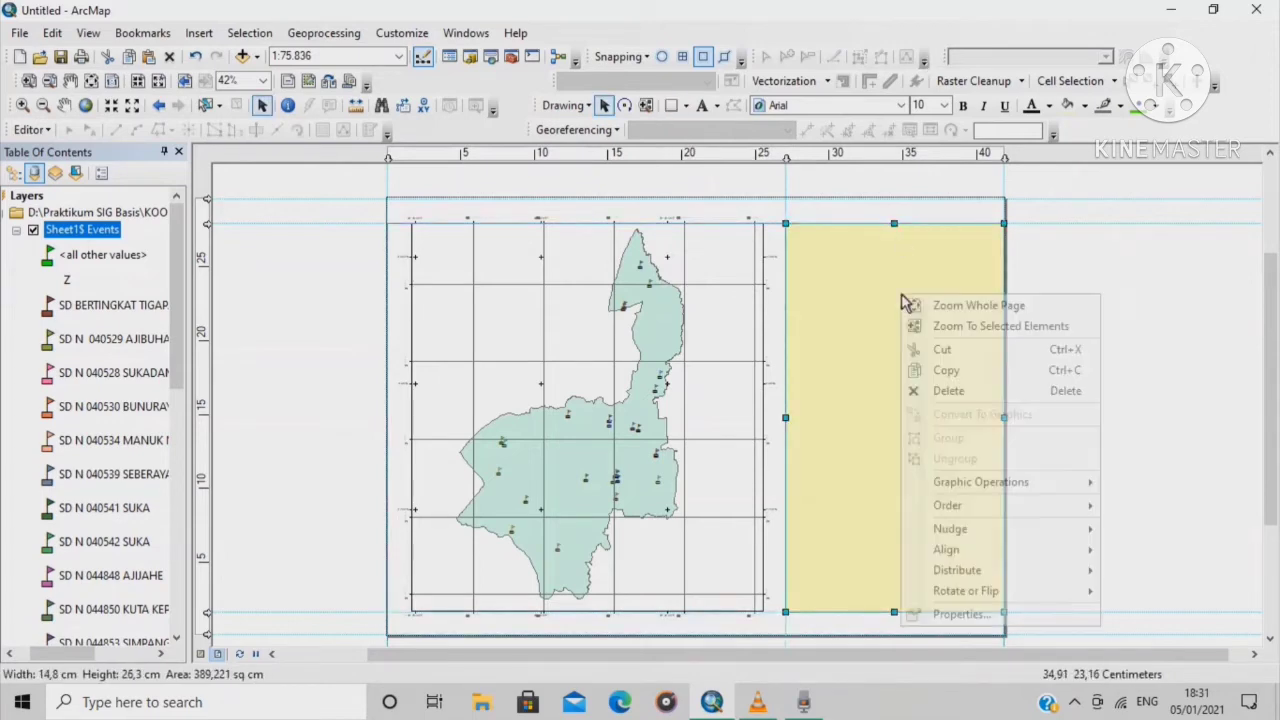
left_click(1003, 617)
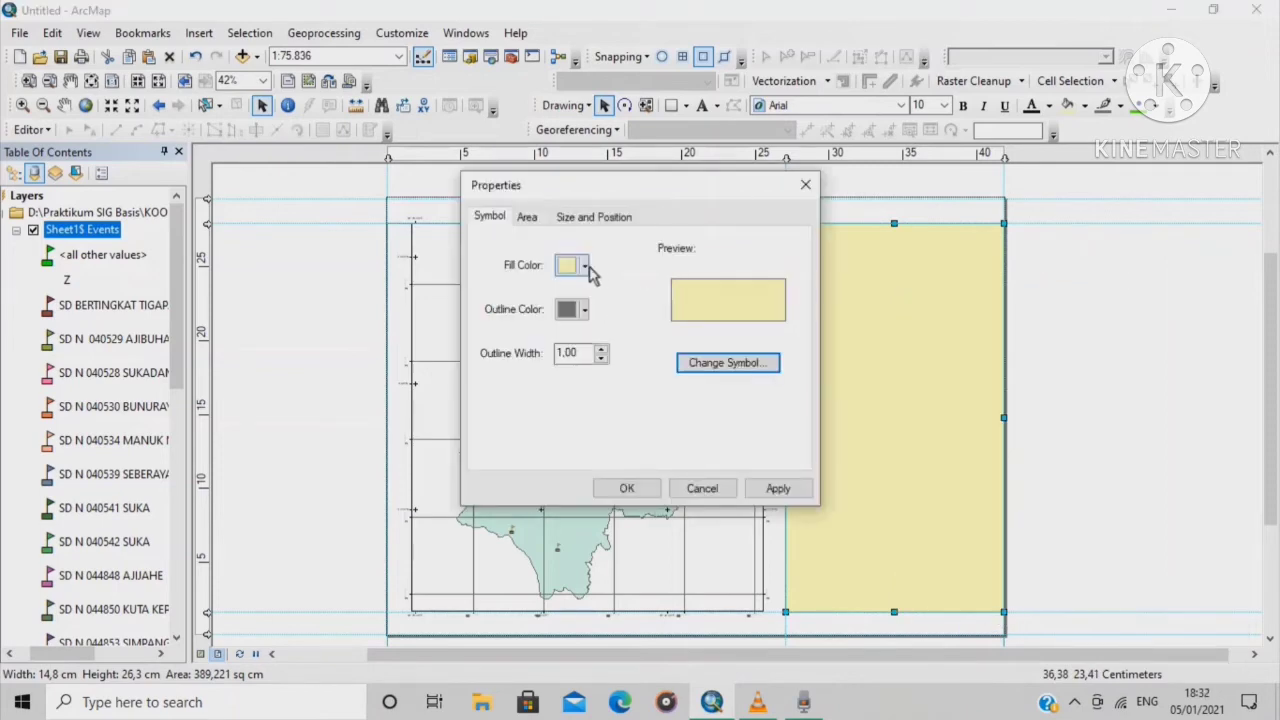
left_click(583, 266)
left_click(614, 296)
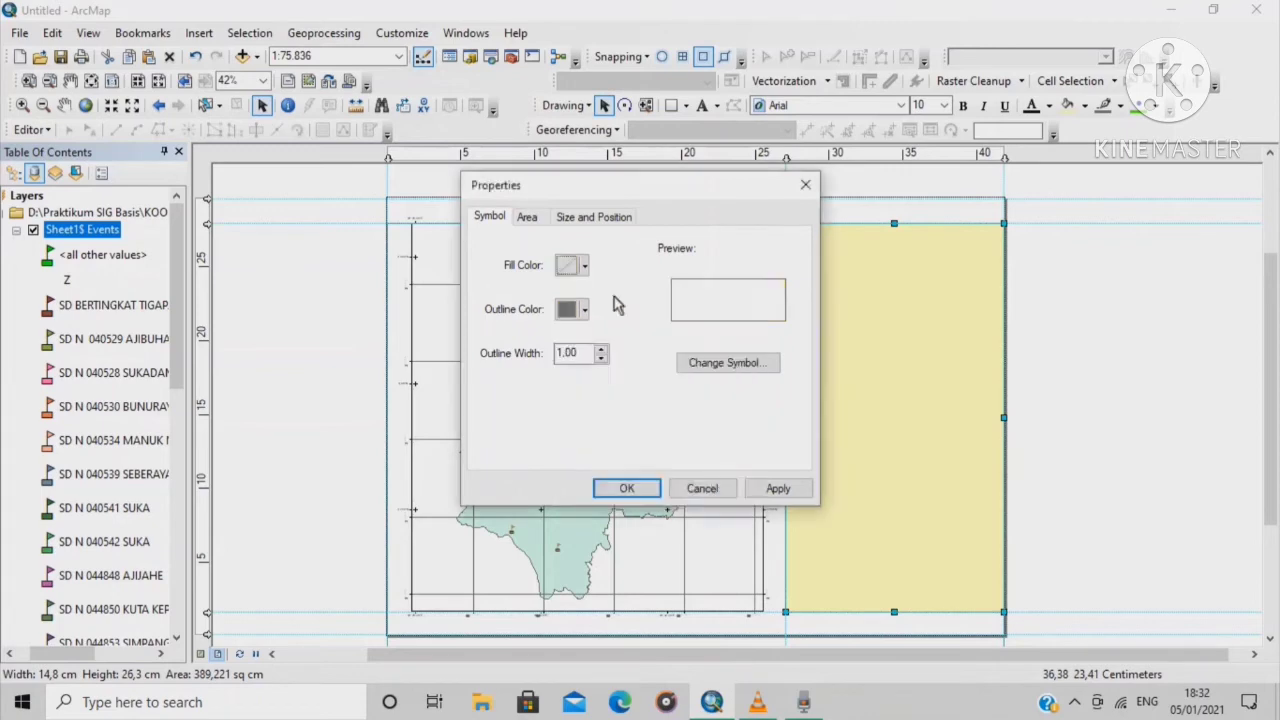
left_click(628, 486)
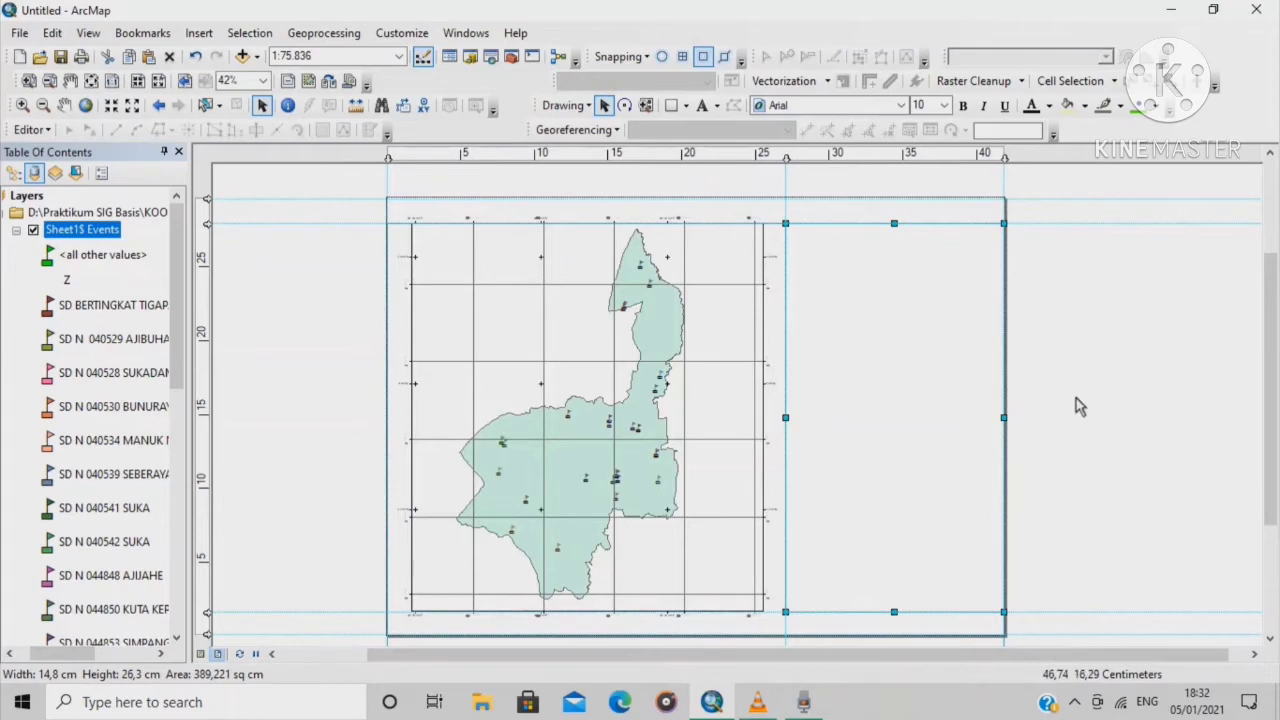
Zoom the layout and place a new Text element near the top of the right panel
scroll(1075, 399, "down", 2)
scroll(714, 337, "up", 2)
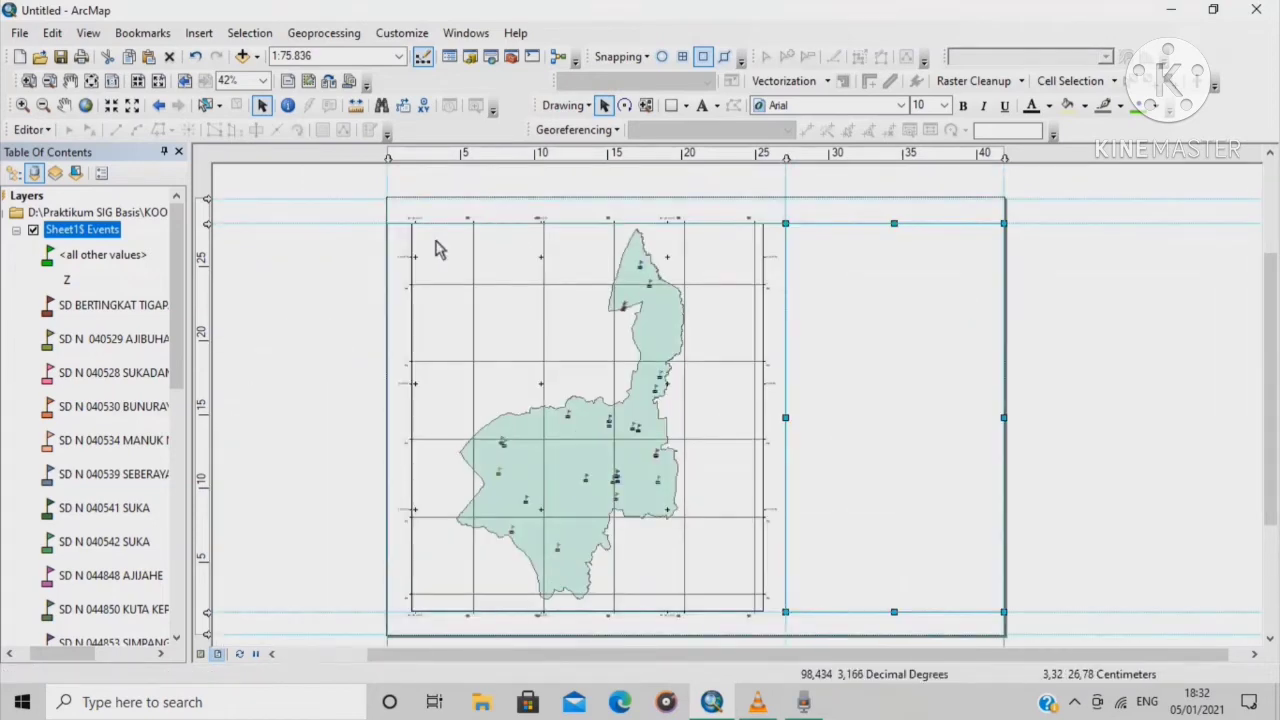
scroll(433, 241, "down", 2)
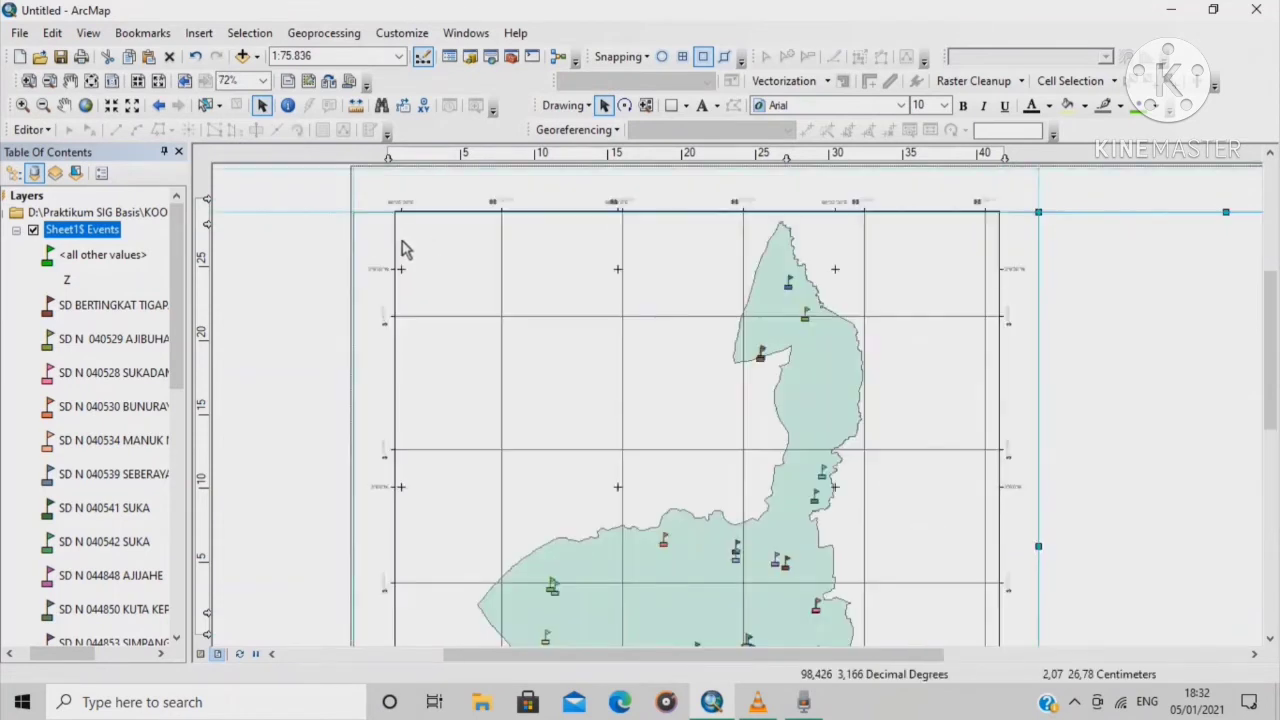
scroll(977, 304, "up", 3)
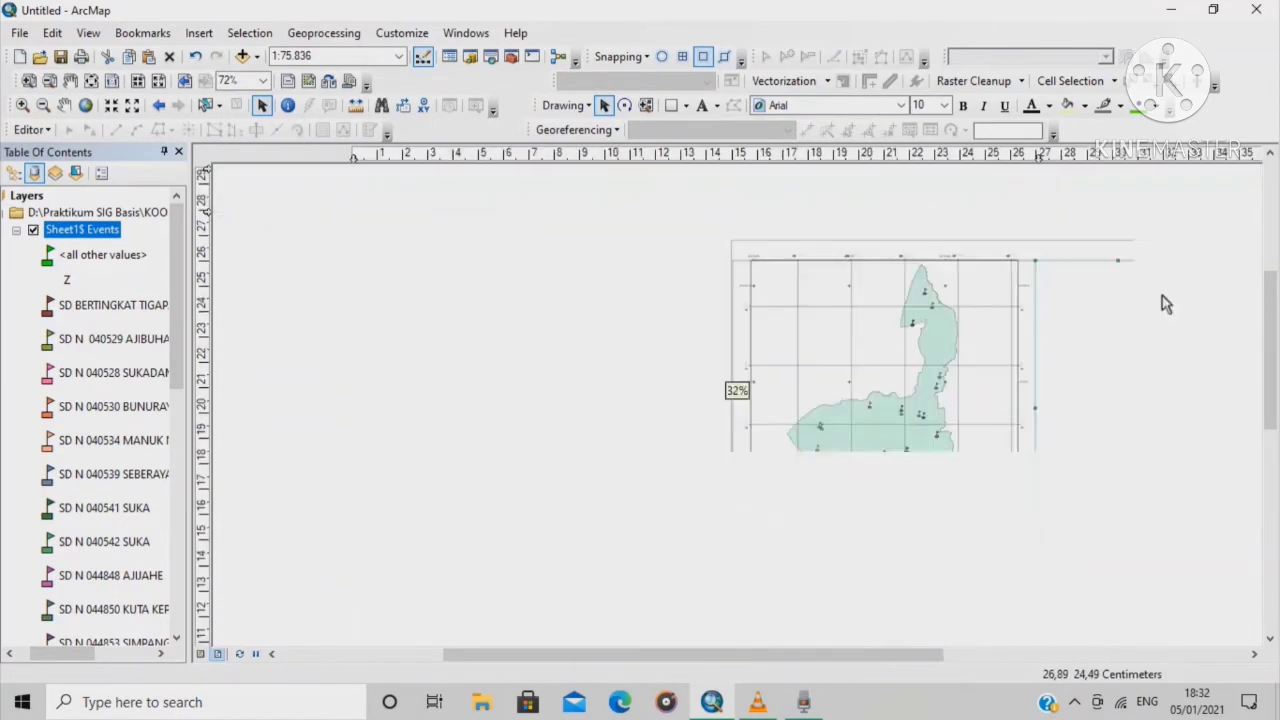
scroll(1150, 305, "down", 1)
scroll(1175, 323, "down", 1)
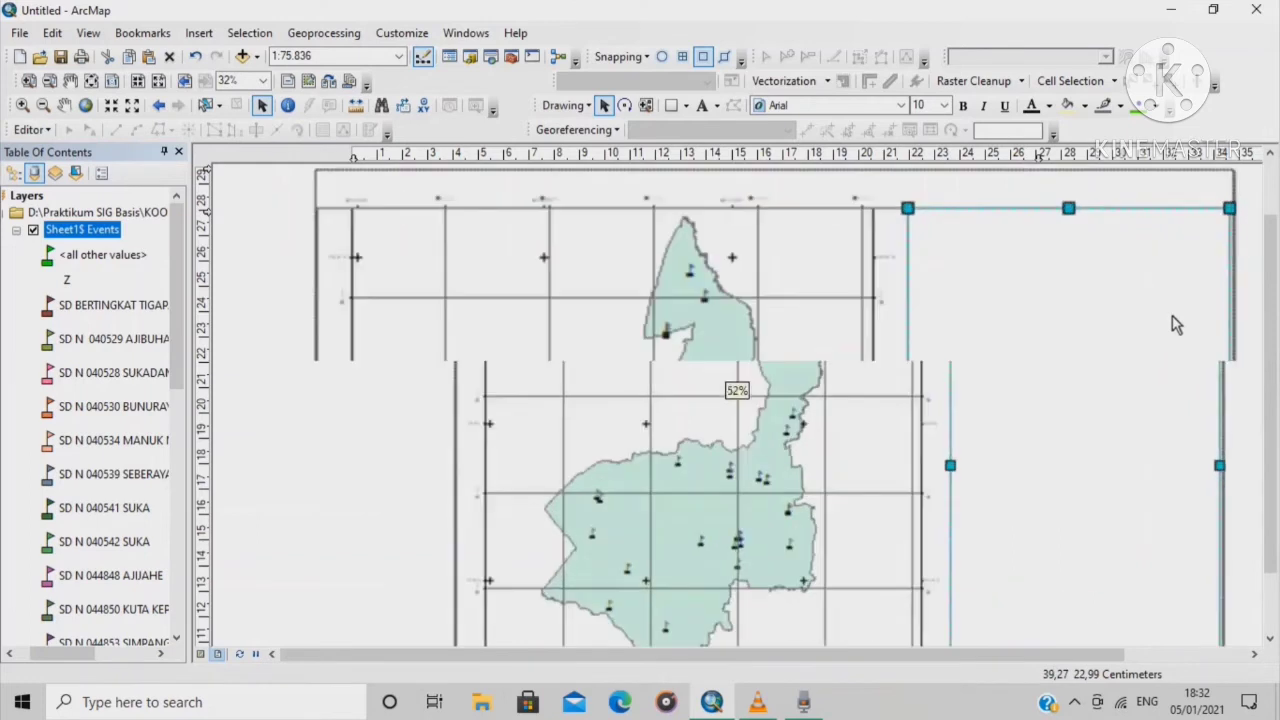
left_click(705, 105)
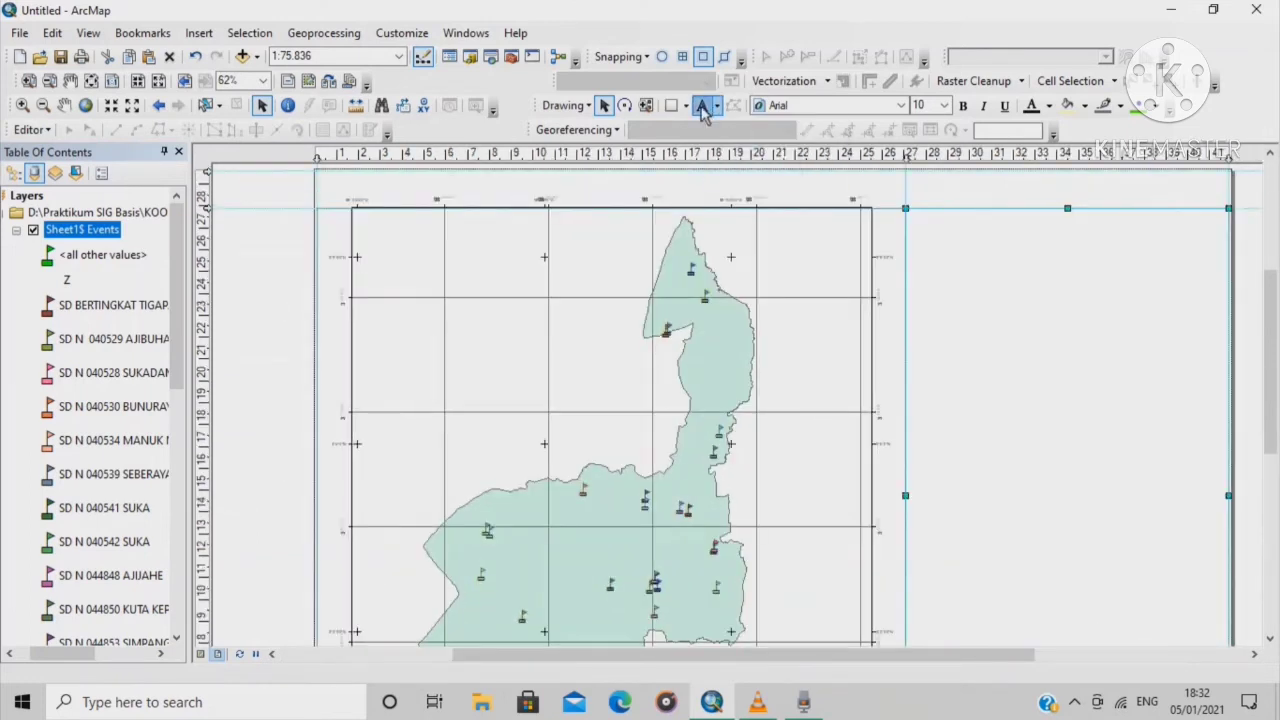
left_click(955, 231)
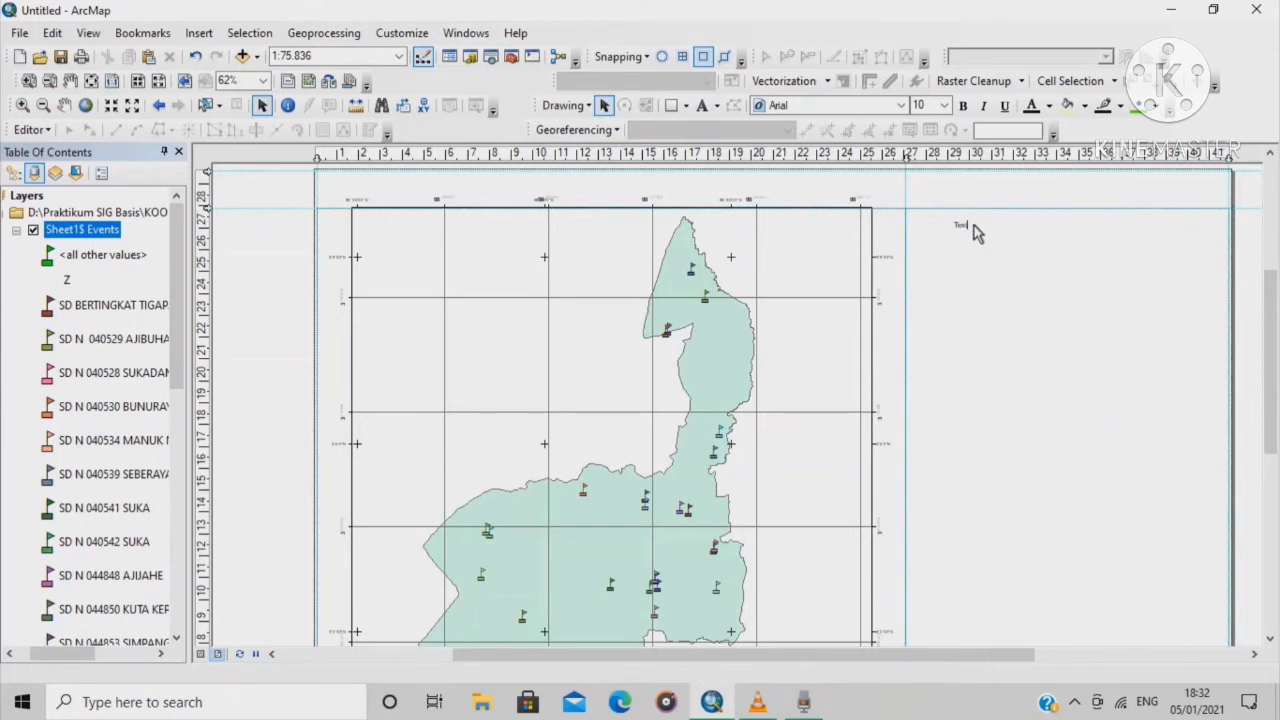
Replace the placeholder with 'PETA PERSEBARAN SEKOLAH ( SD. SMP. SMAMA) DI KECAMATAN TIGAPANAH'
key("BackSpace")
type("persebaran sekolah")
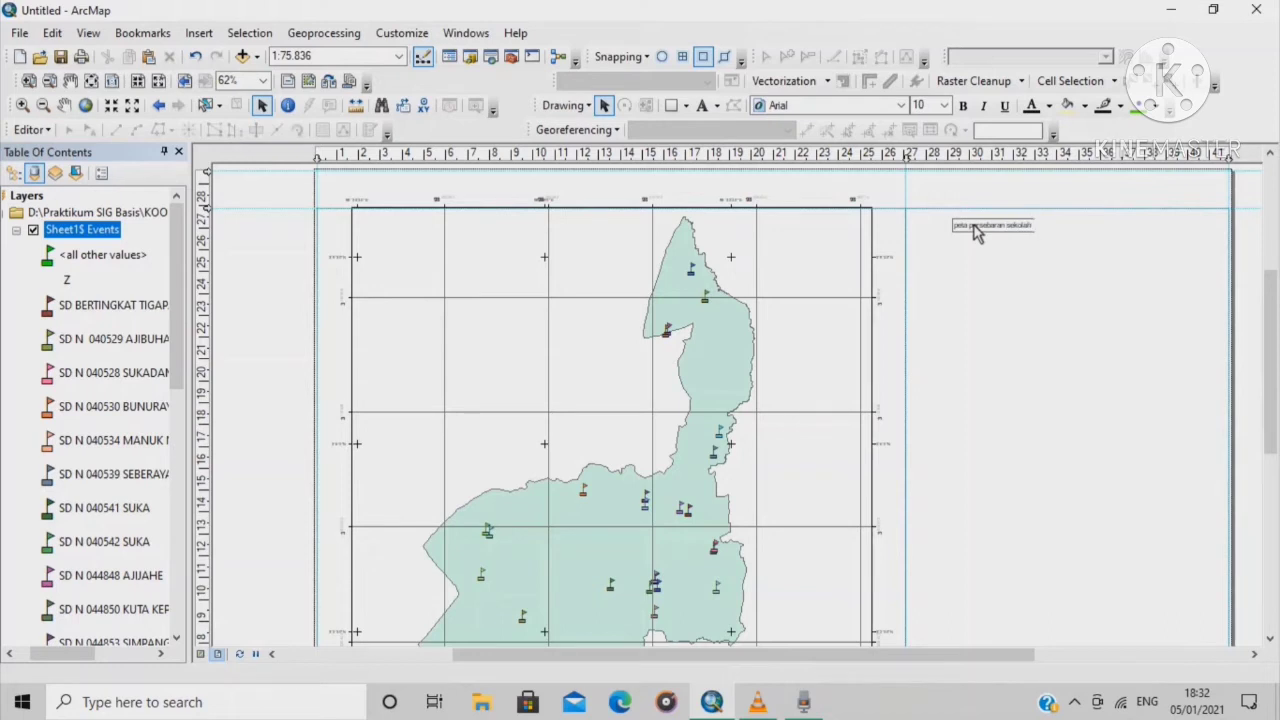
key("BackSpace")
key("BackSpace")
key("BackSpace")
key("BackSpace")
key("BackSpace")
key("BackSpace")
key("BackSpace")
key("BackSpace")
key("BackSpace")
key("BackSpace")
key("BackSpace")
key("BackSpace")
key("BackSpace")
key("BackSpace")
key("BackSpace")
key("BackSpace")
key("BackSpace")
key("BackSpace")
key("BackSpace")
key("BackSpace")
type("PETA PERSEBARAN SEKOLAH")
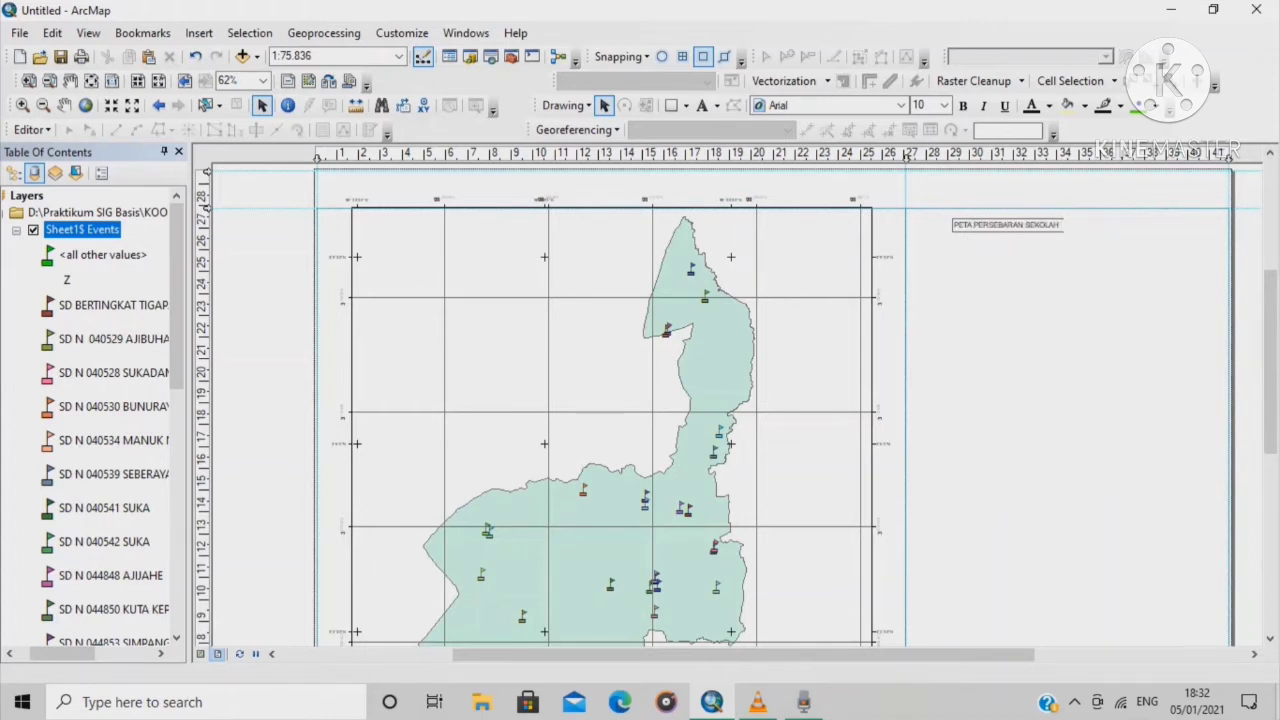
type(" ( SD. S")
type("MP")
type(". SMA")
type("MA")
type(") DI KECAMATA")
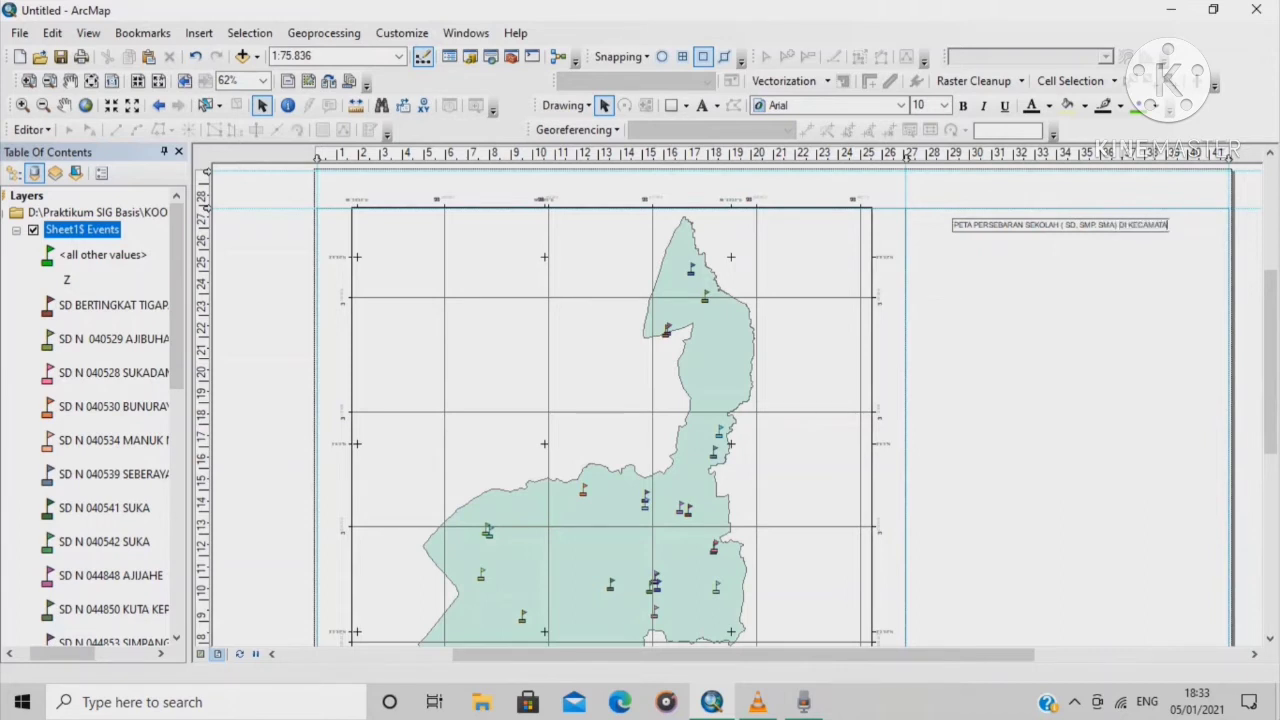
type("N TIGAPANAH")
left_click(1086, 342)
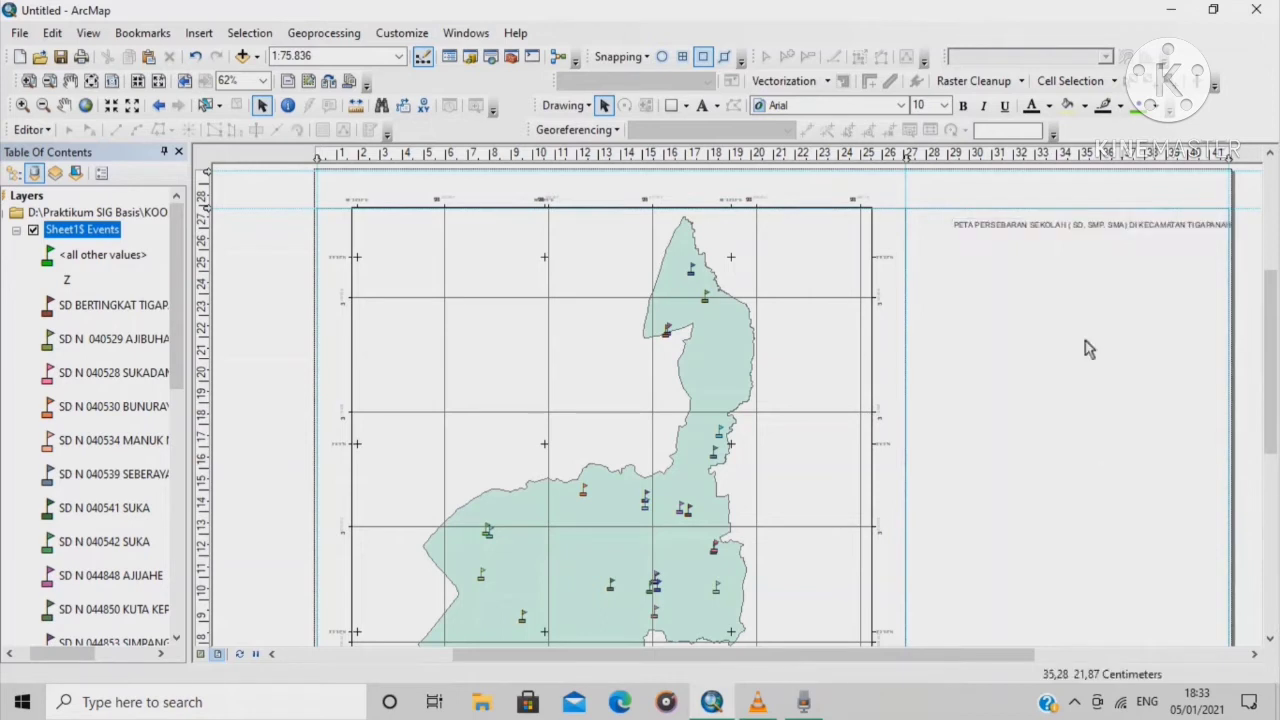
In the title's properties, break the text onto a new line after SEKOLAH
double_click(1050, 226)
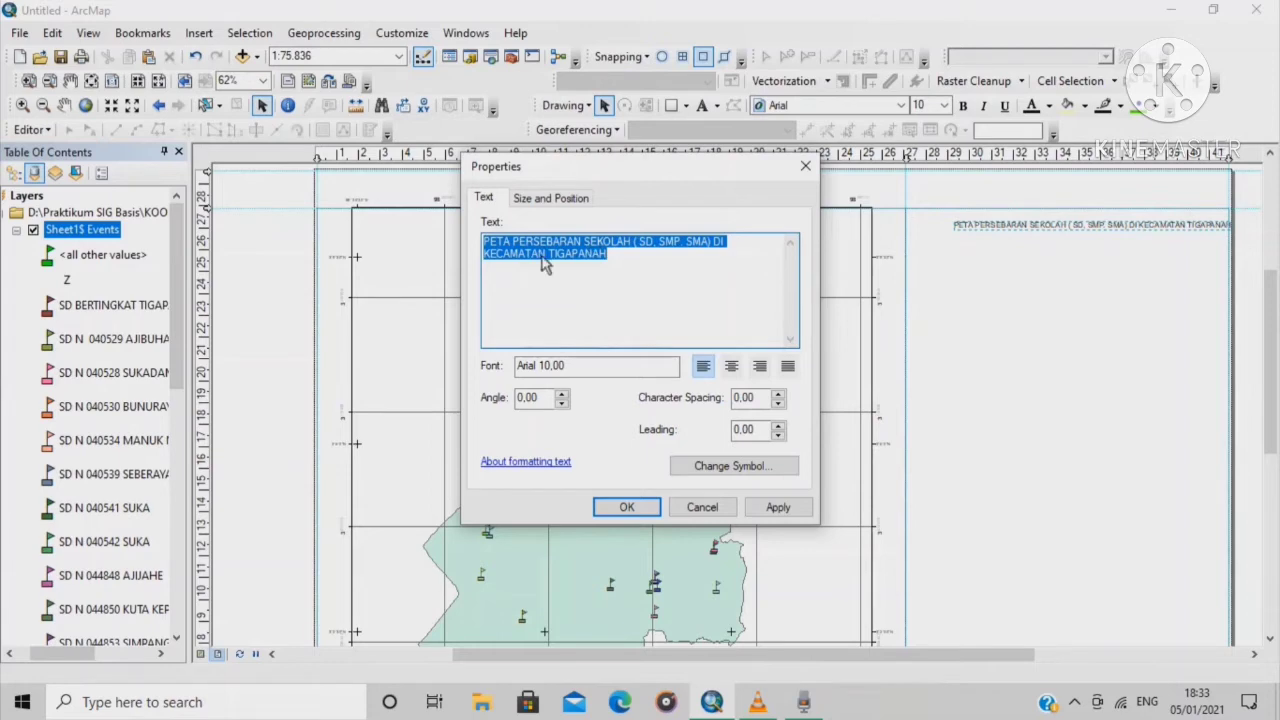
left_click(588, 247)
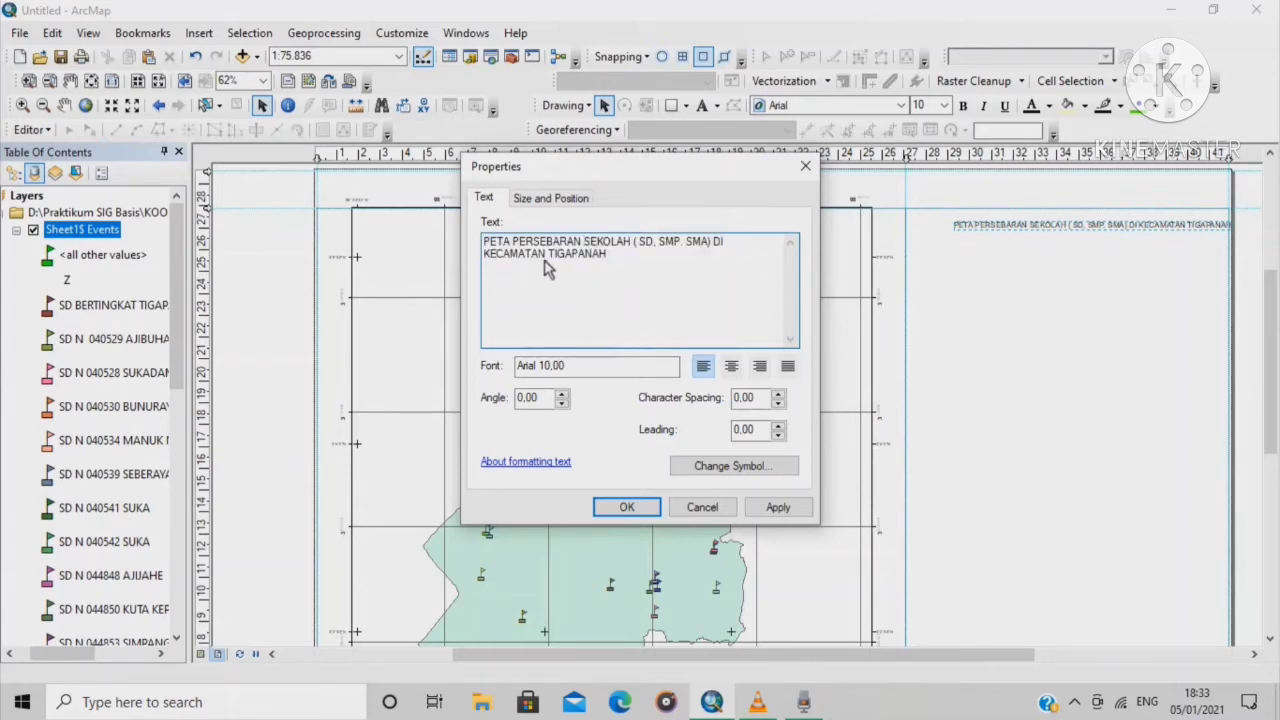
left_click(640, 258)
left_click(635, 244)
key("Return")
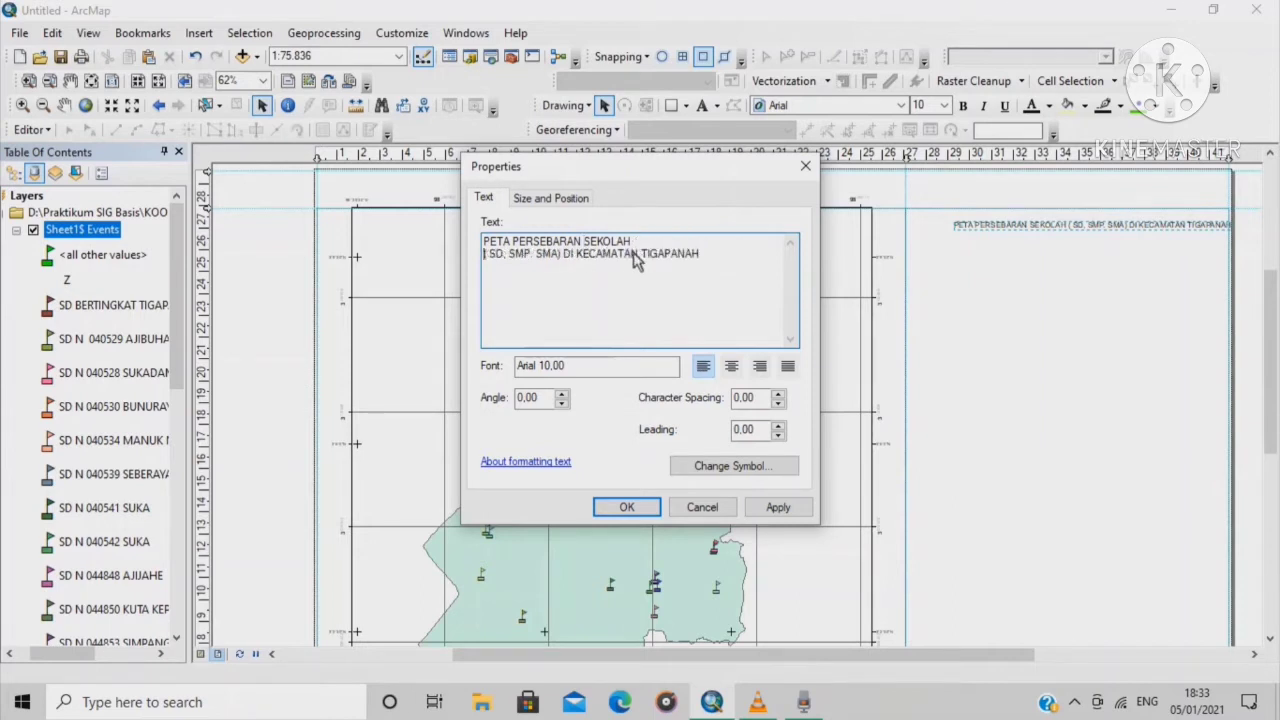
Fix the bracket spacing and commas to '(SD, SMP, SMA)' and centre-align the title
left_click(491, 255)
key("BackSpace")
key("Return")
key("BackSpace")
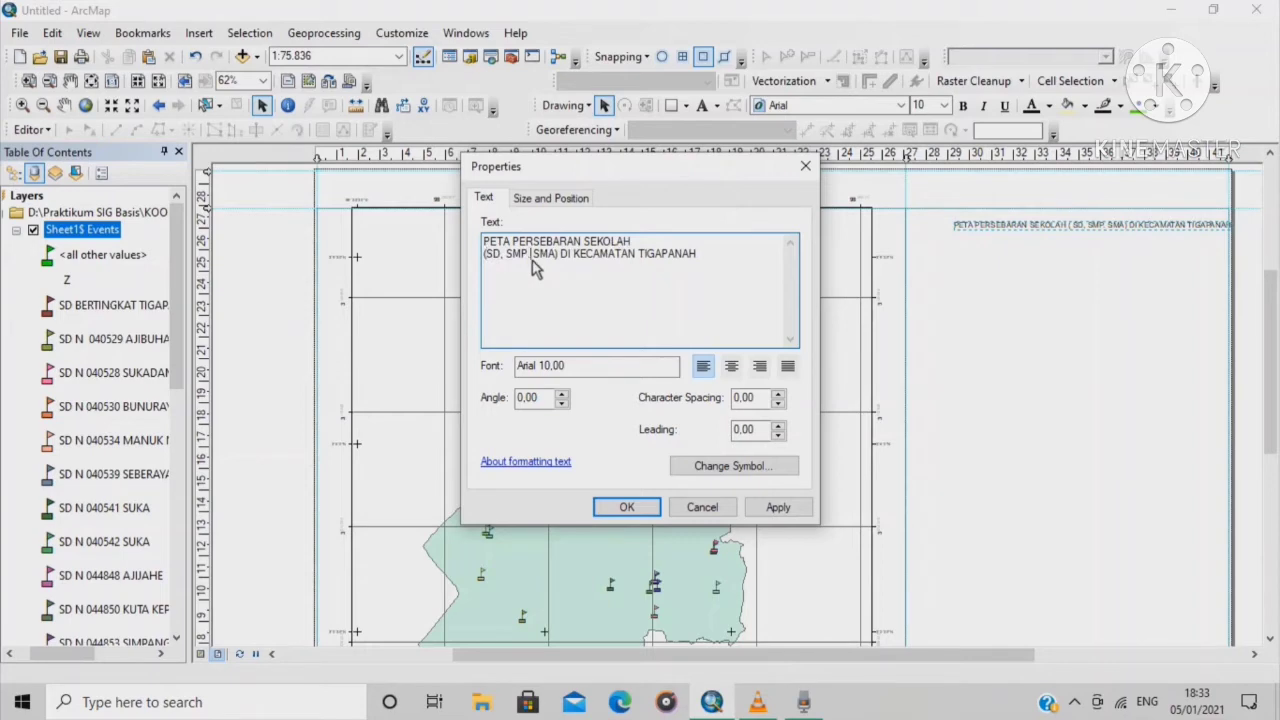
key("BackSpace")
type(",")
left_click(732, 367)
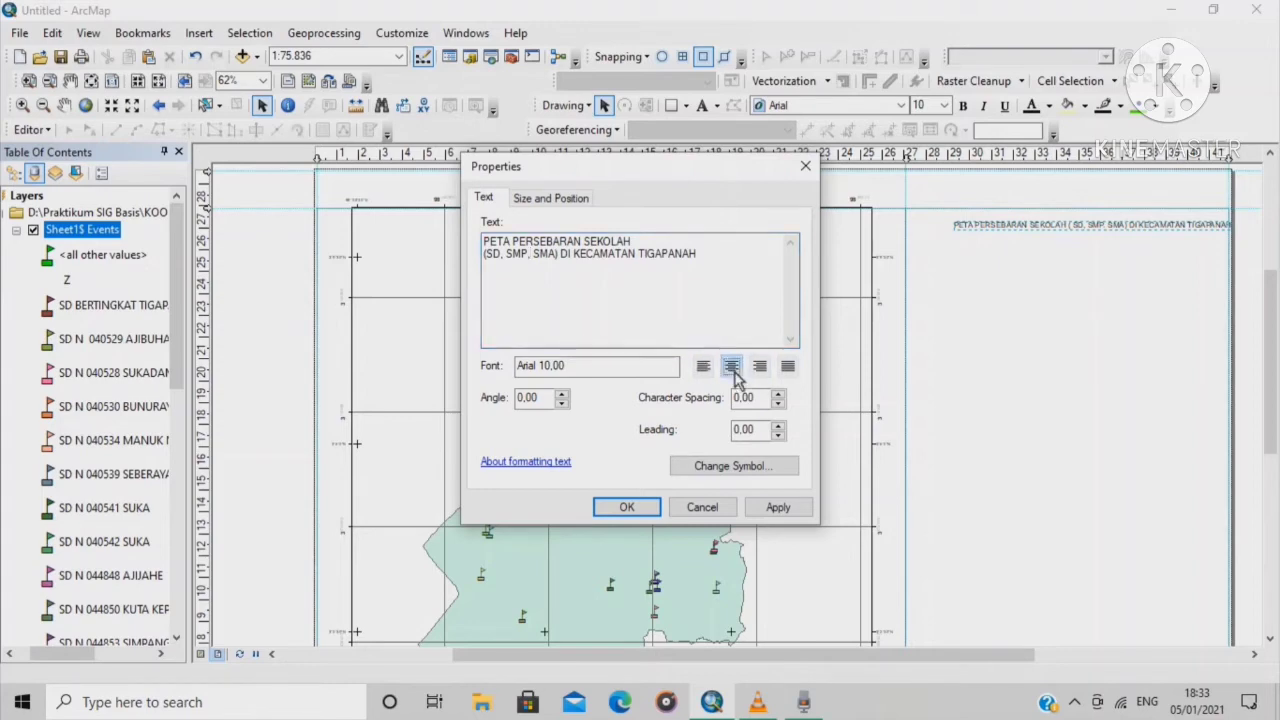
left_click(622, 507)
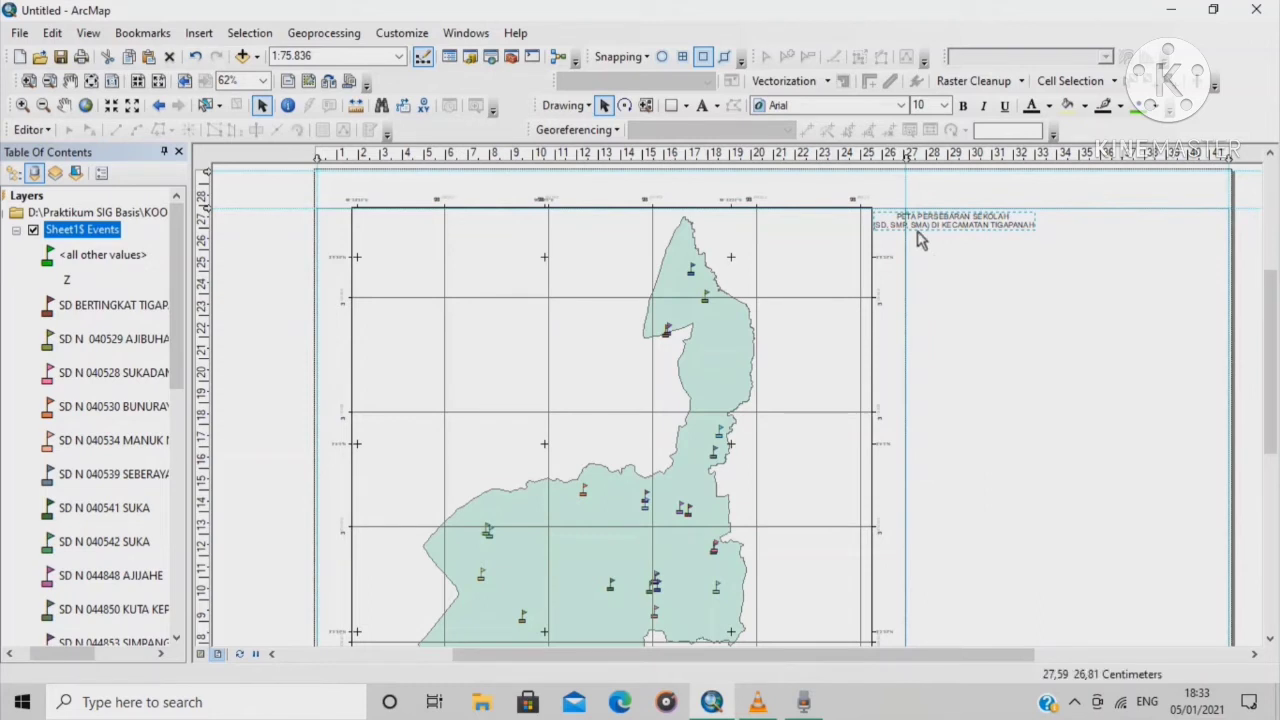
Move the title into the right panel and settle its font size at 20 after trying 24 and 22
left_click_drag(920, 238, 1030, 247)
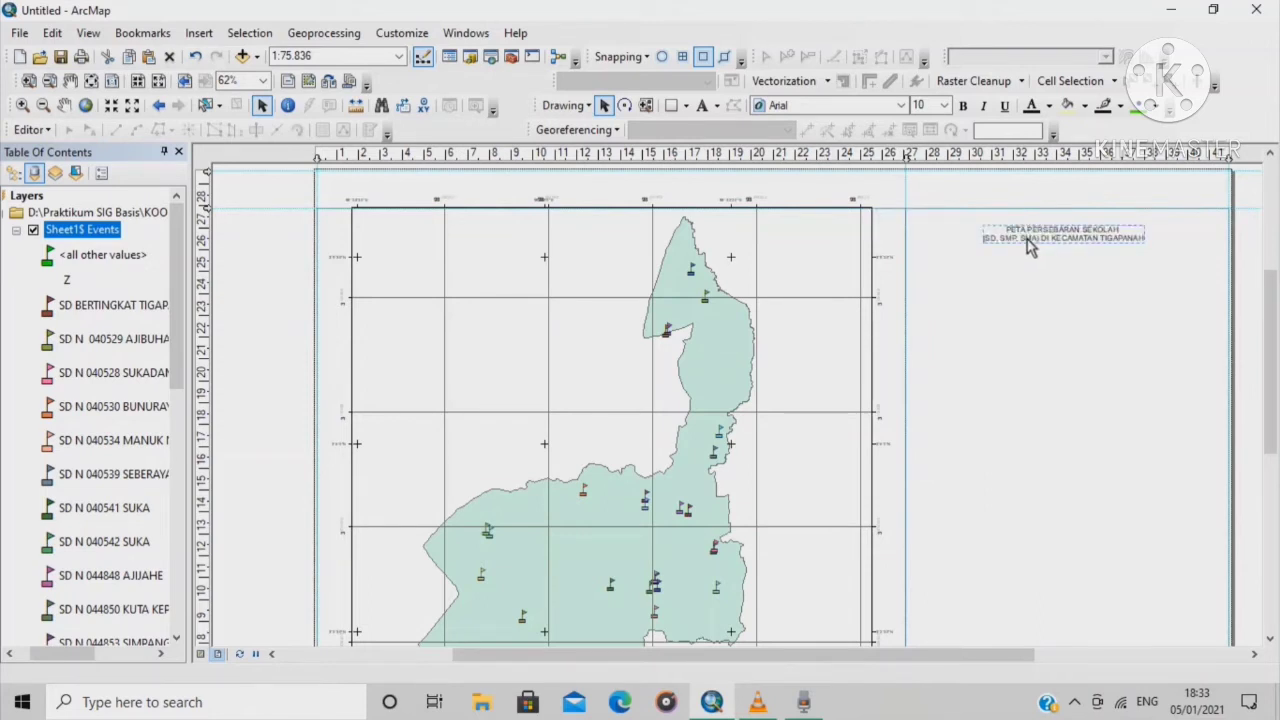
left_click(944, 105)
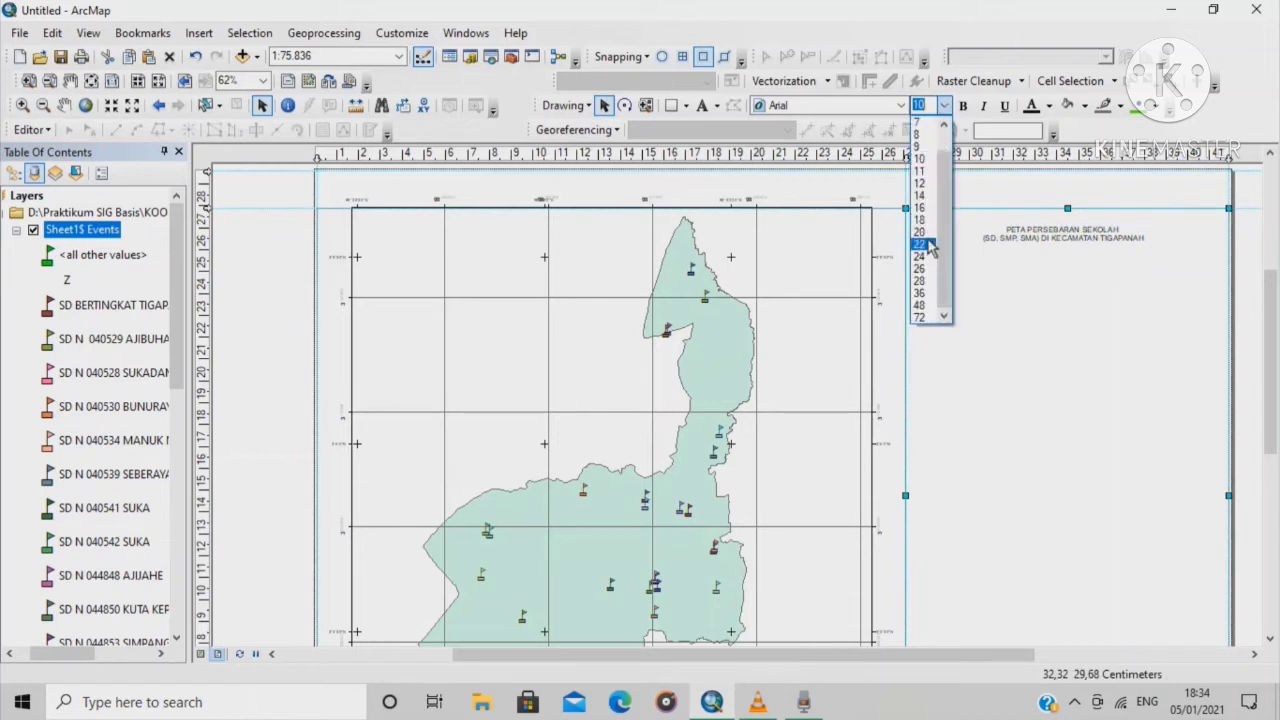
left_click(922, 232)
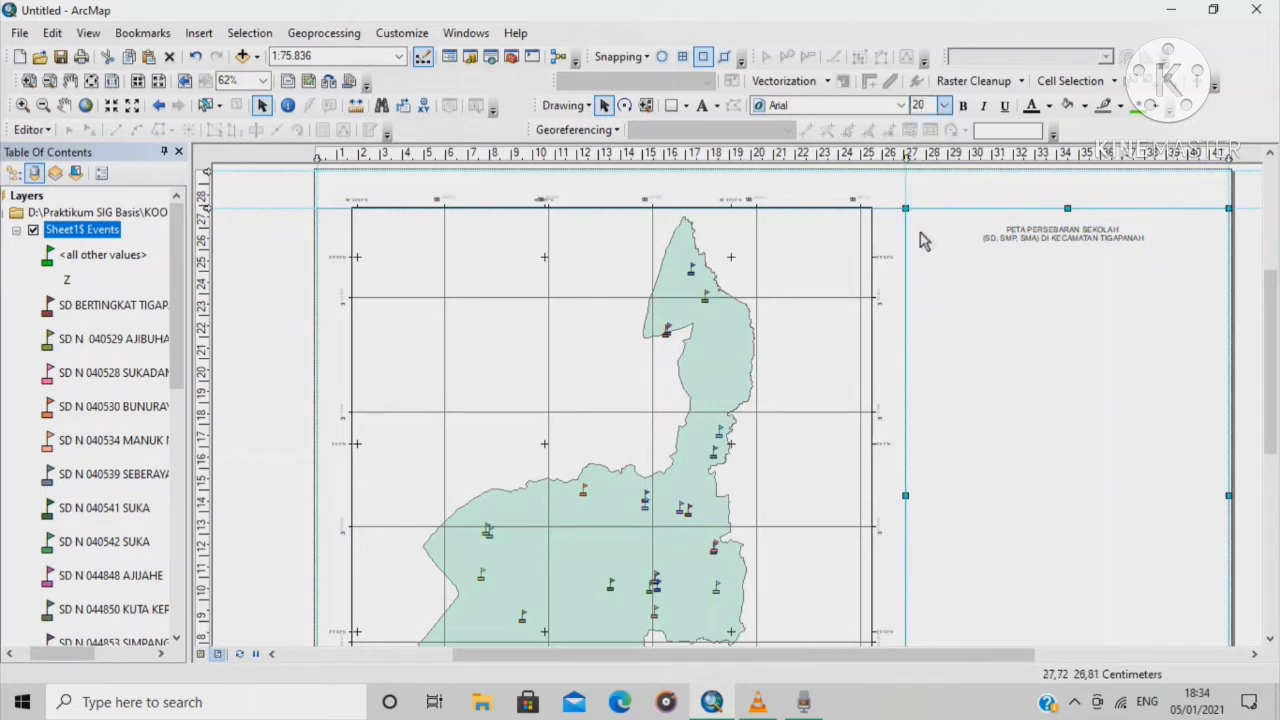
left_click(944, 105)
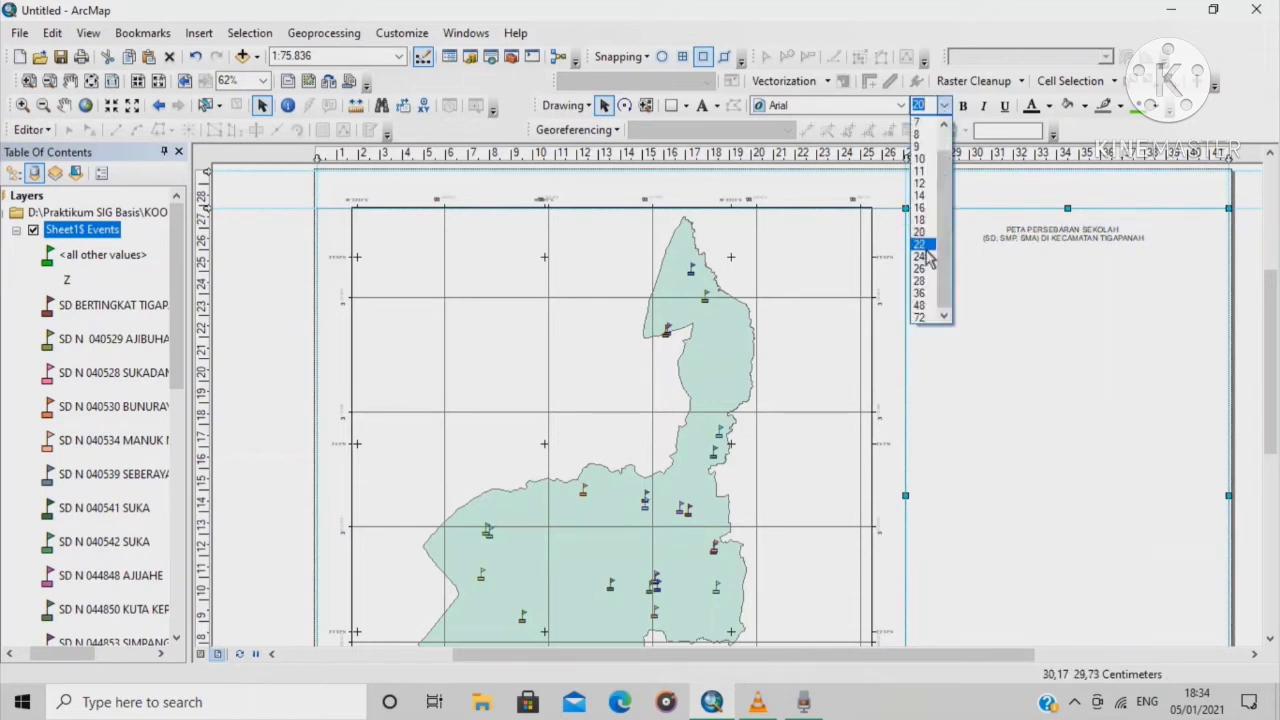
left_click(924, 257)
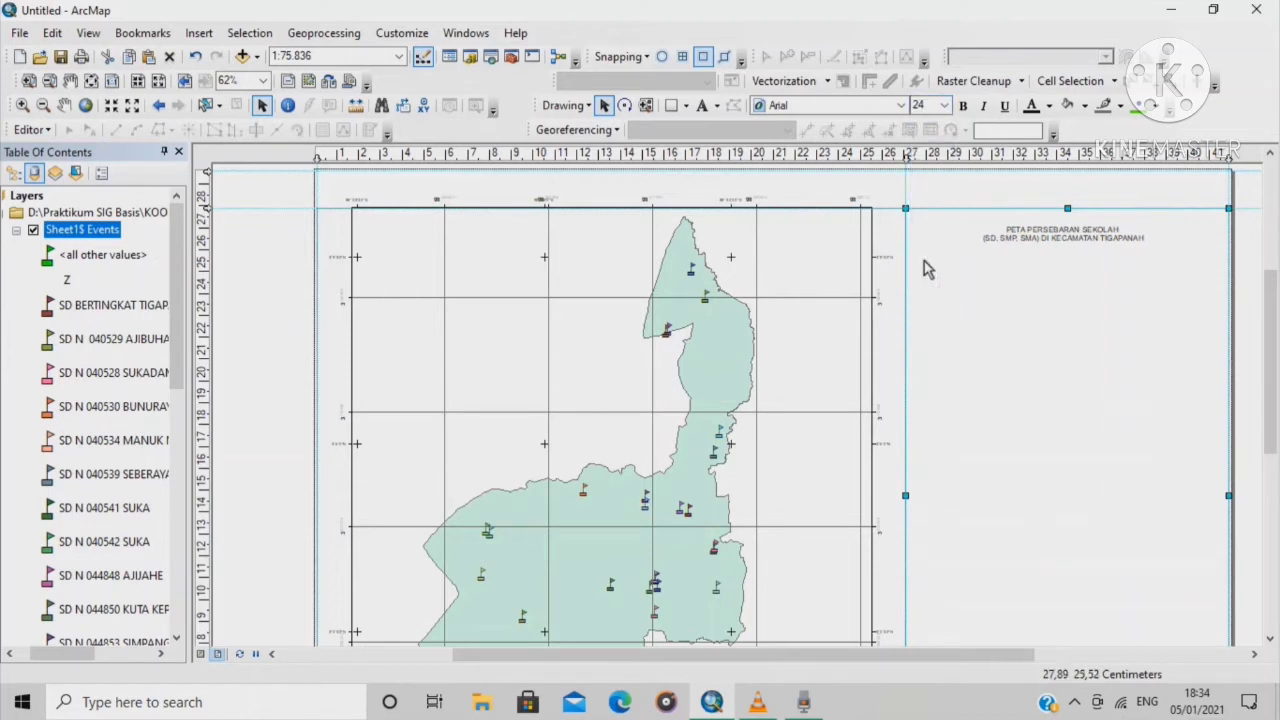
left_click(1045, 242)
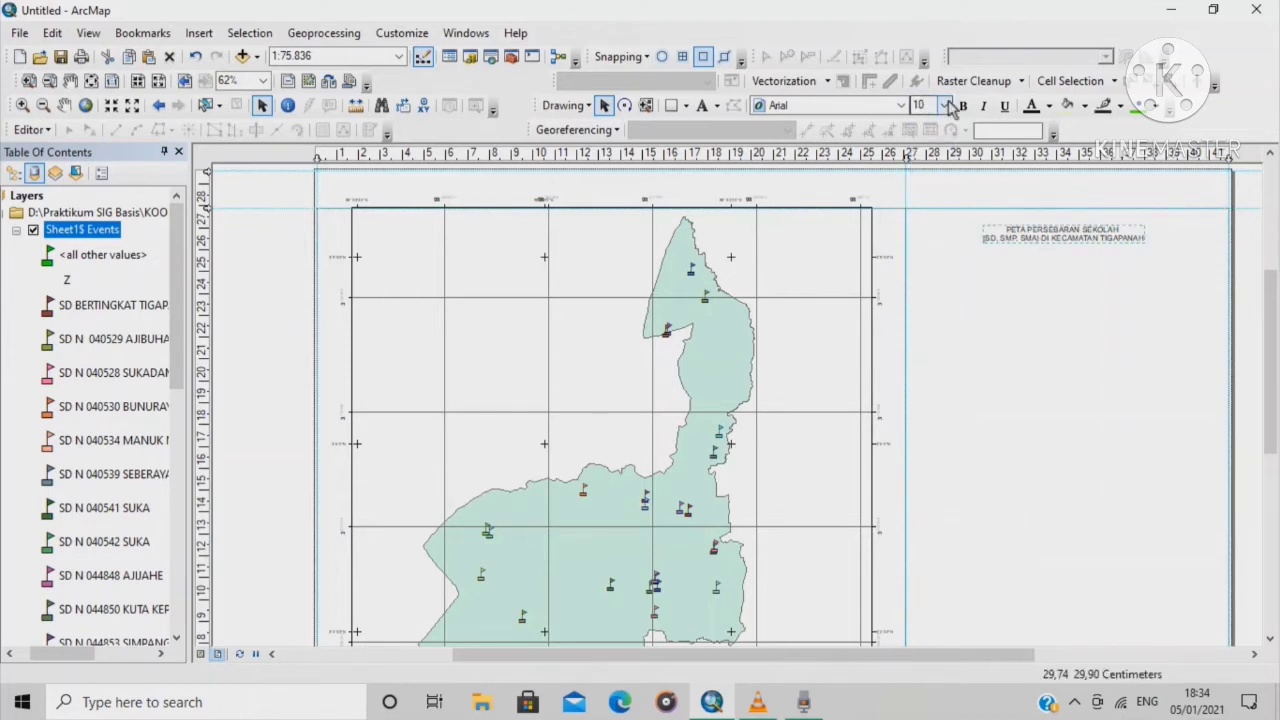
left_click(945, 105)
left_click(922, 251)
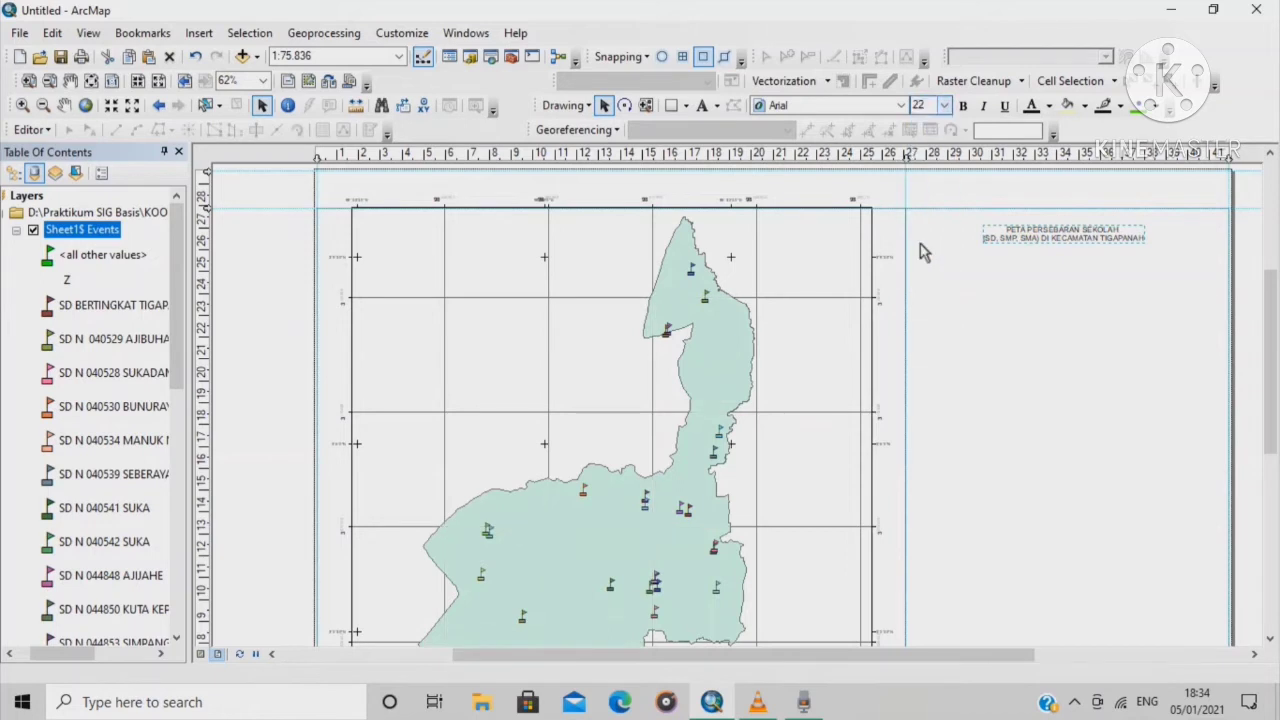
left_click(944, 105)
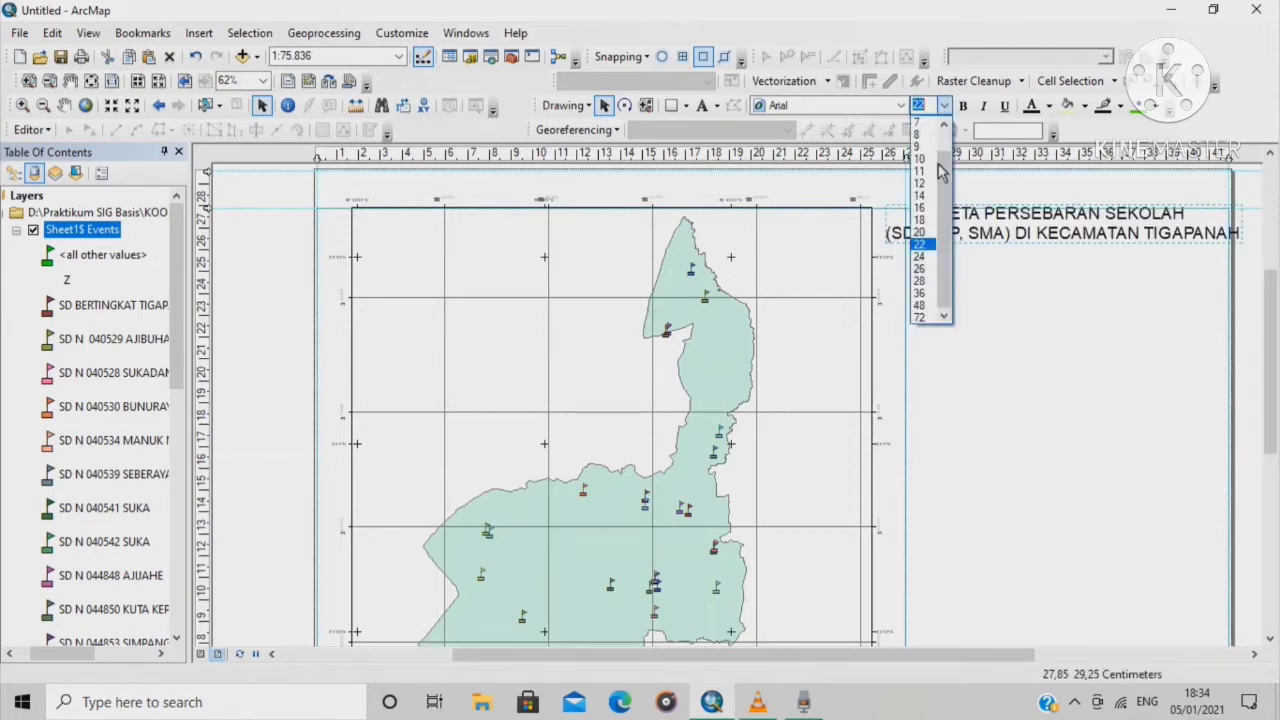
left_click(927, 233)
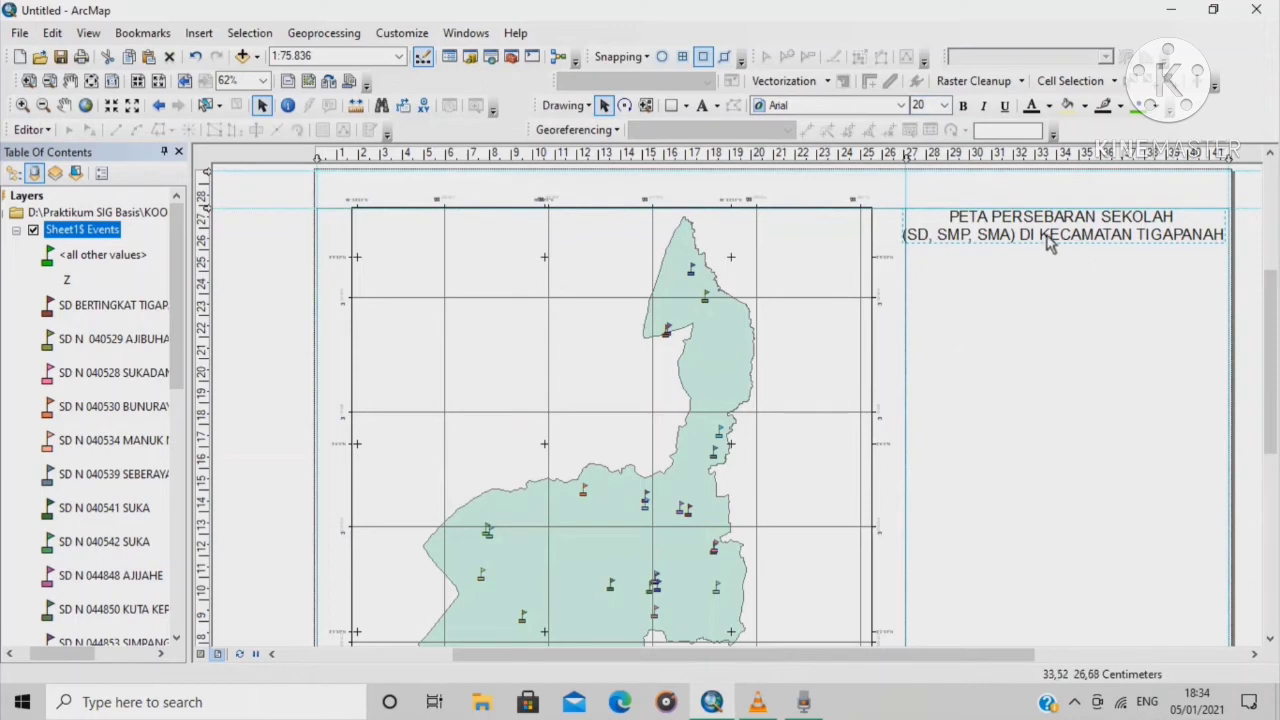
left_click(944, 106)
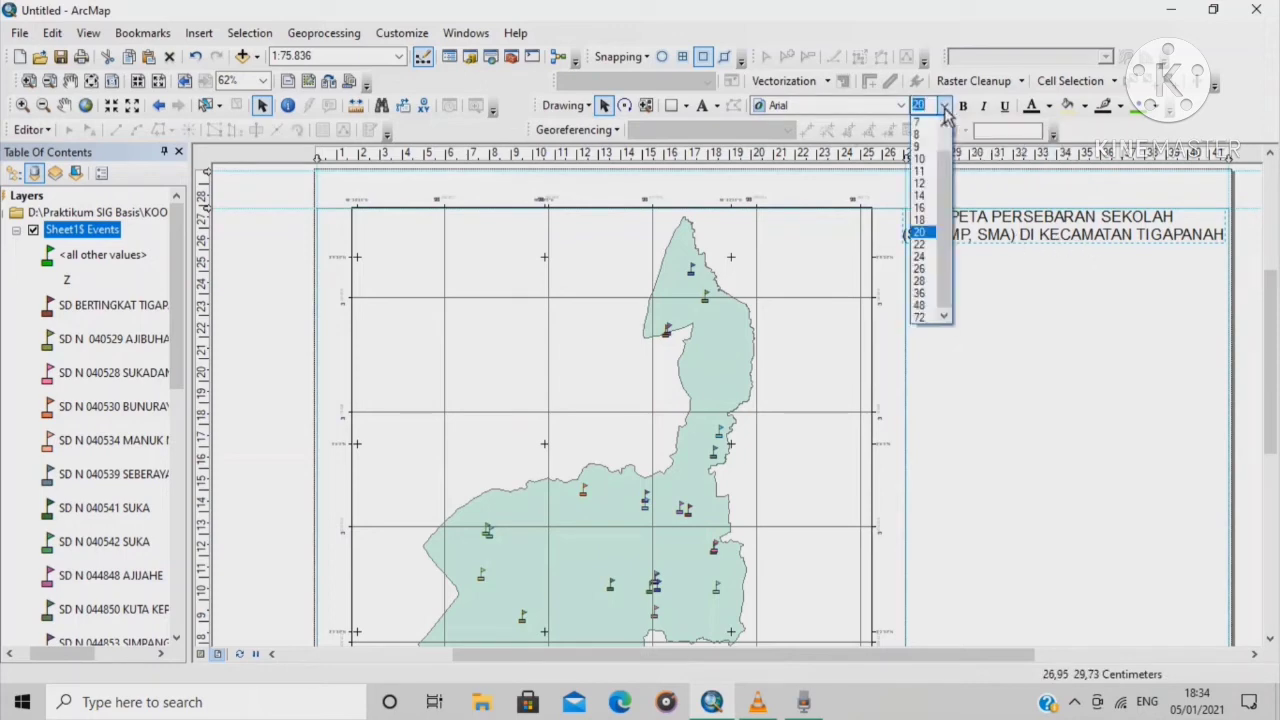
left_click(935, 233)
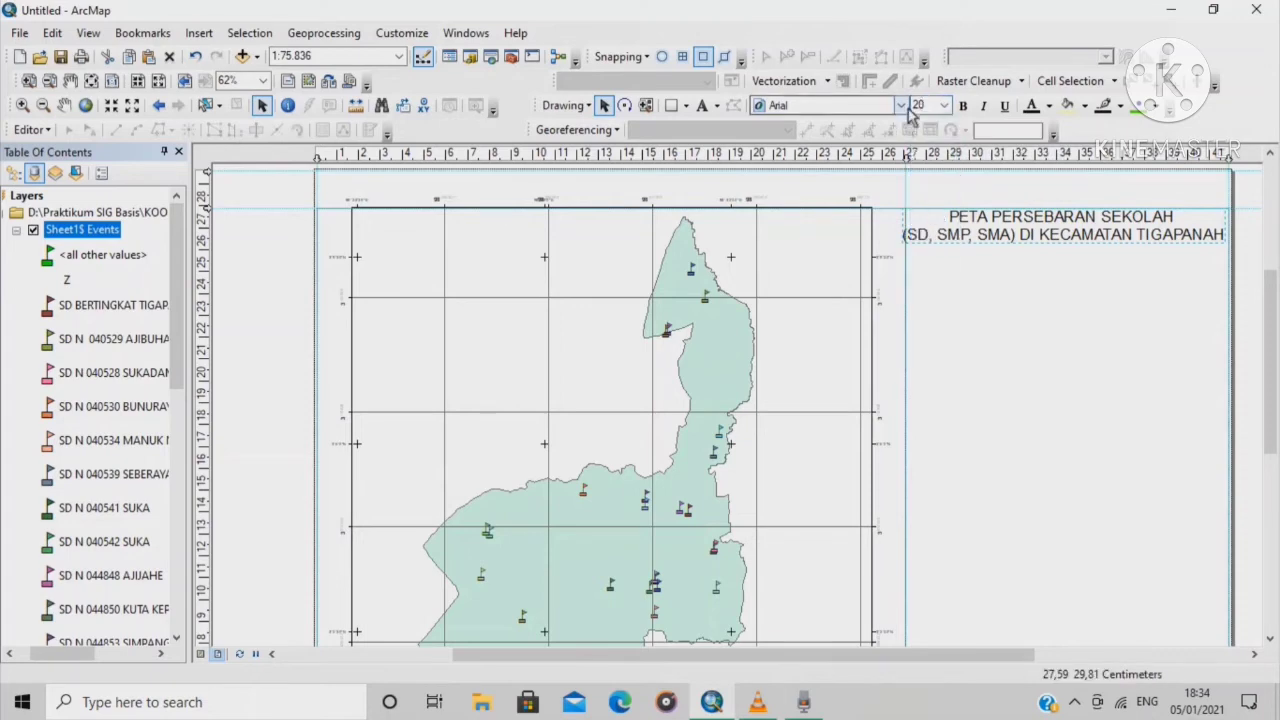
left_click(944, 106)
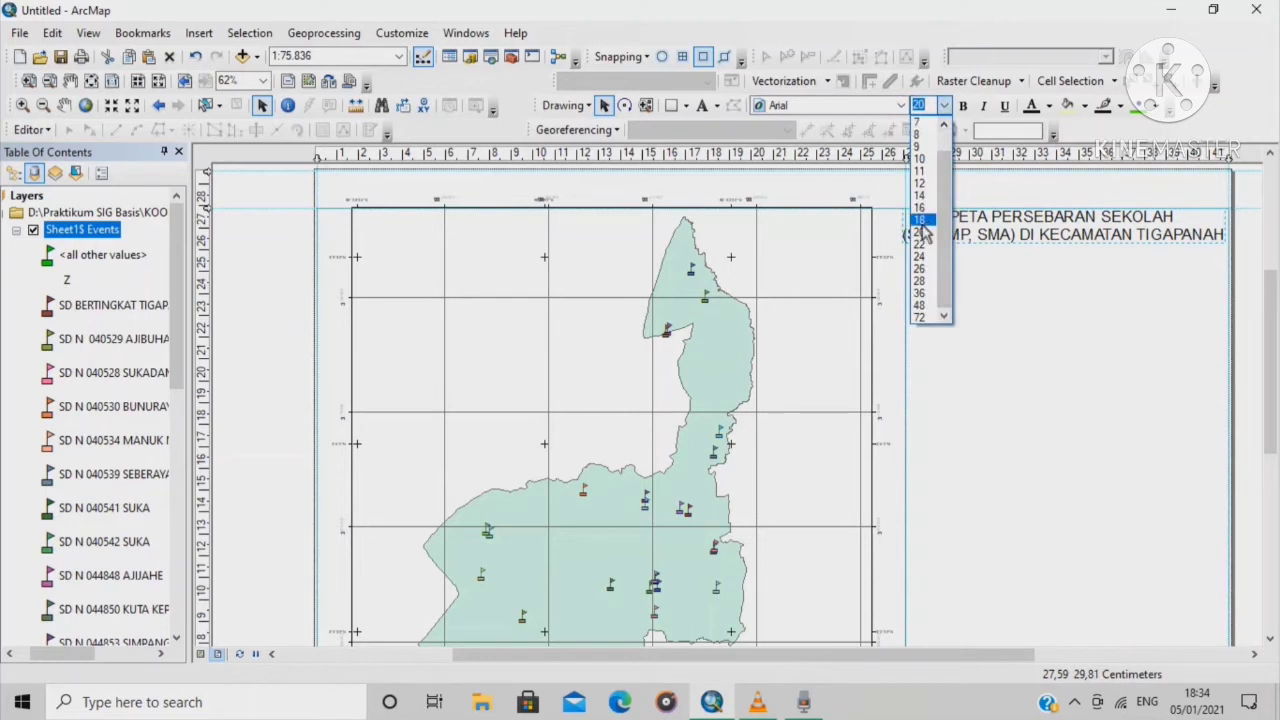
left_click(921, 232)
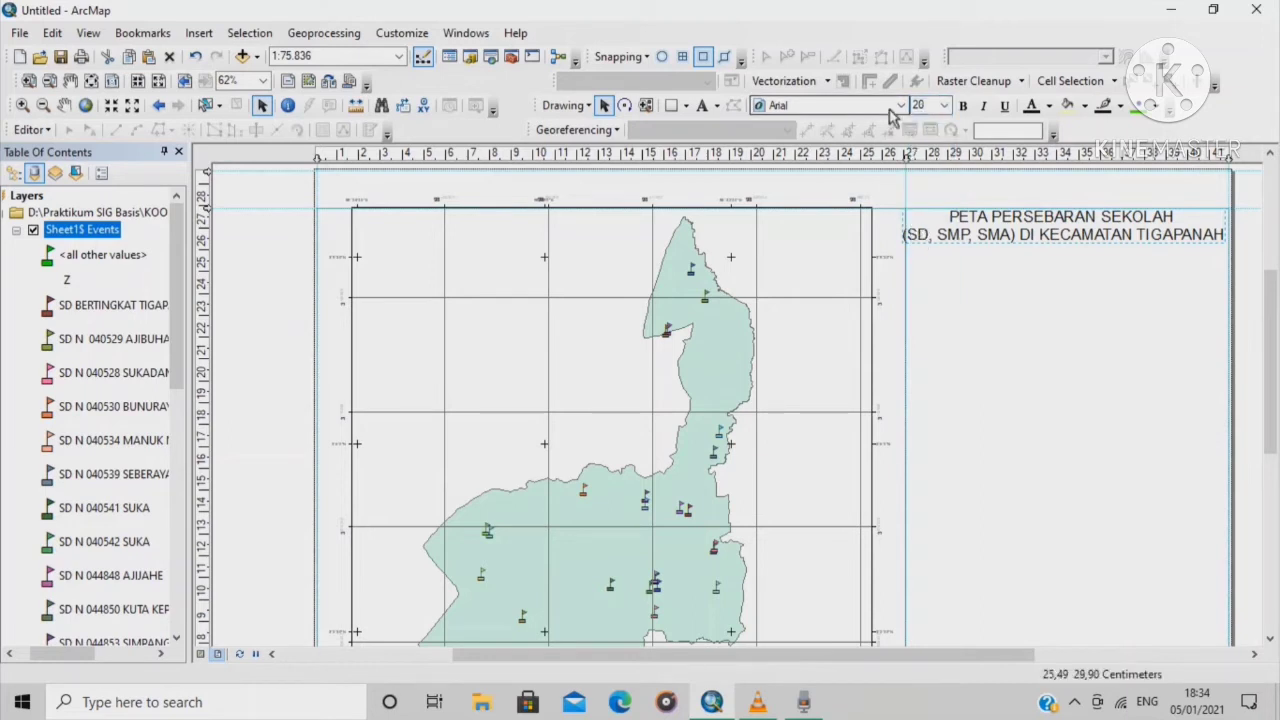
Shift the title slightly lower in the panel and make it bold
left_click(991, 243)
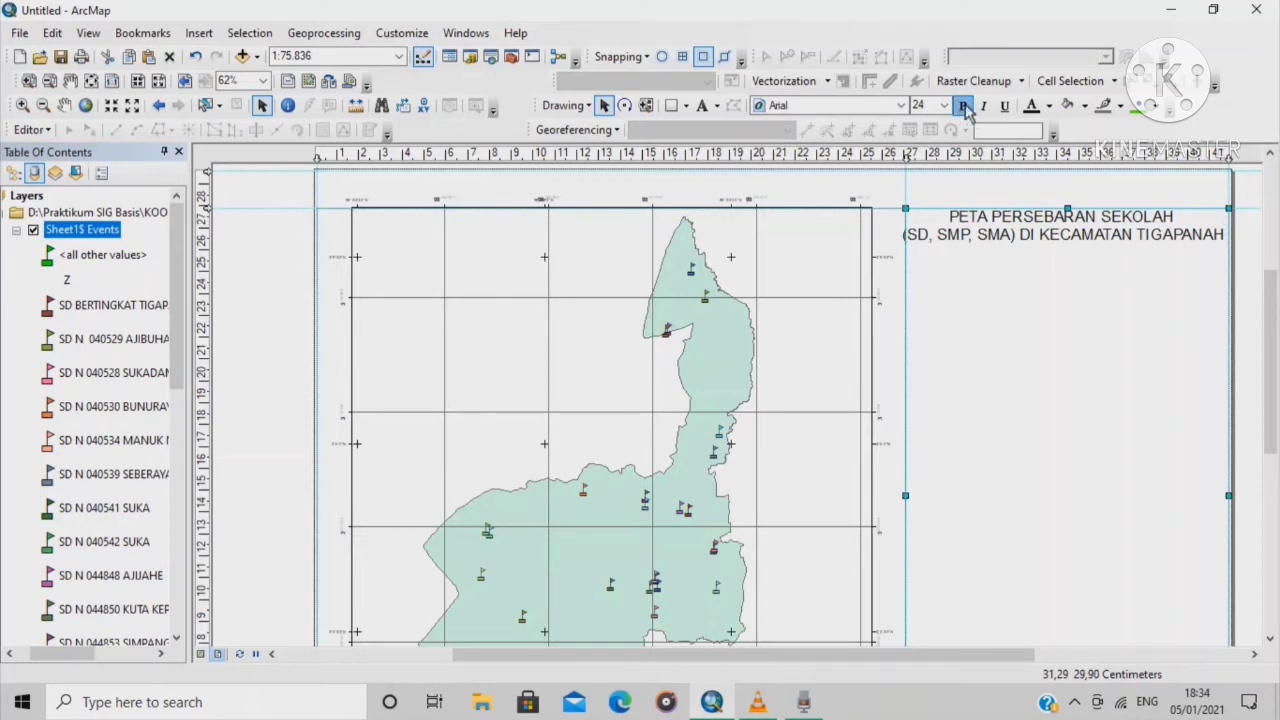
left_click(1026, 234)
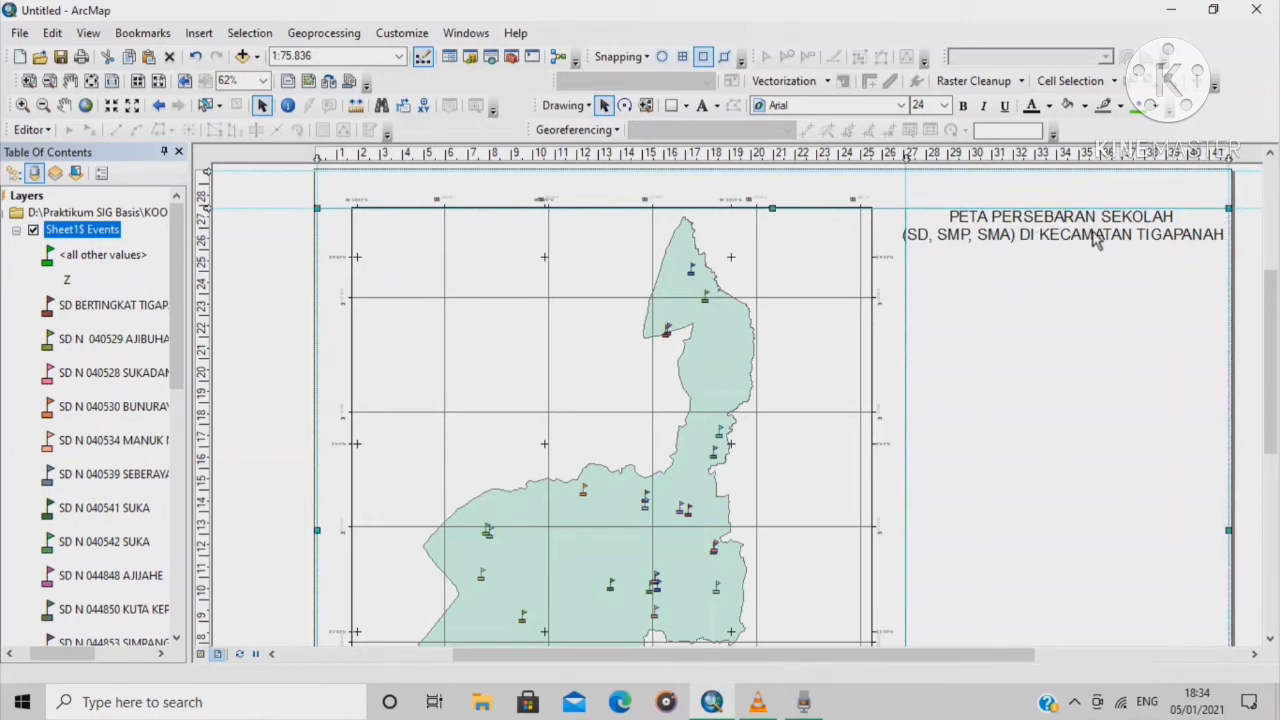
left_click_drag(1119, 241, 1123, 265)
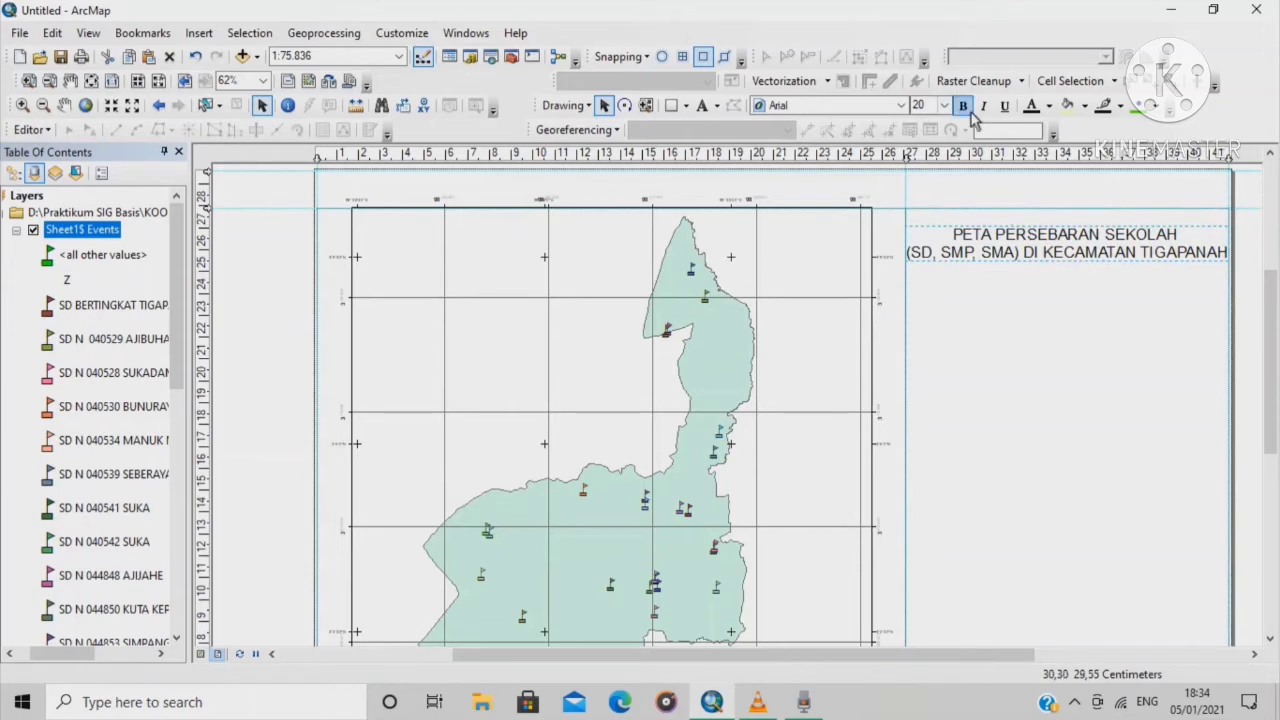
left_click(964, 106)
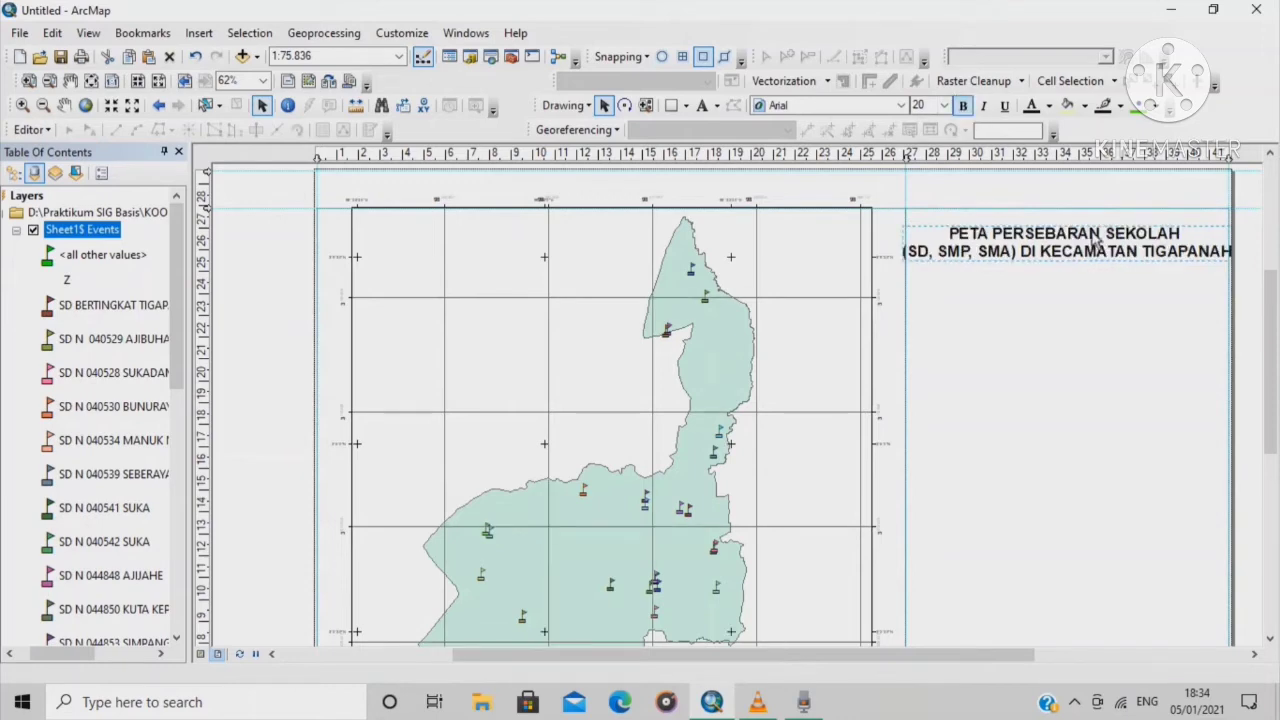
Put 'DI KECAMATAN TIGAPANAH' on a third line of the title
double_click(1034, 257)
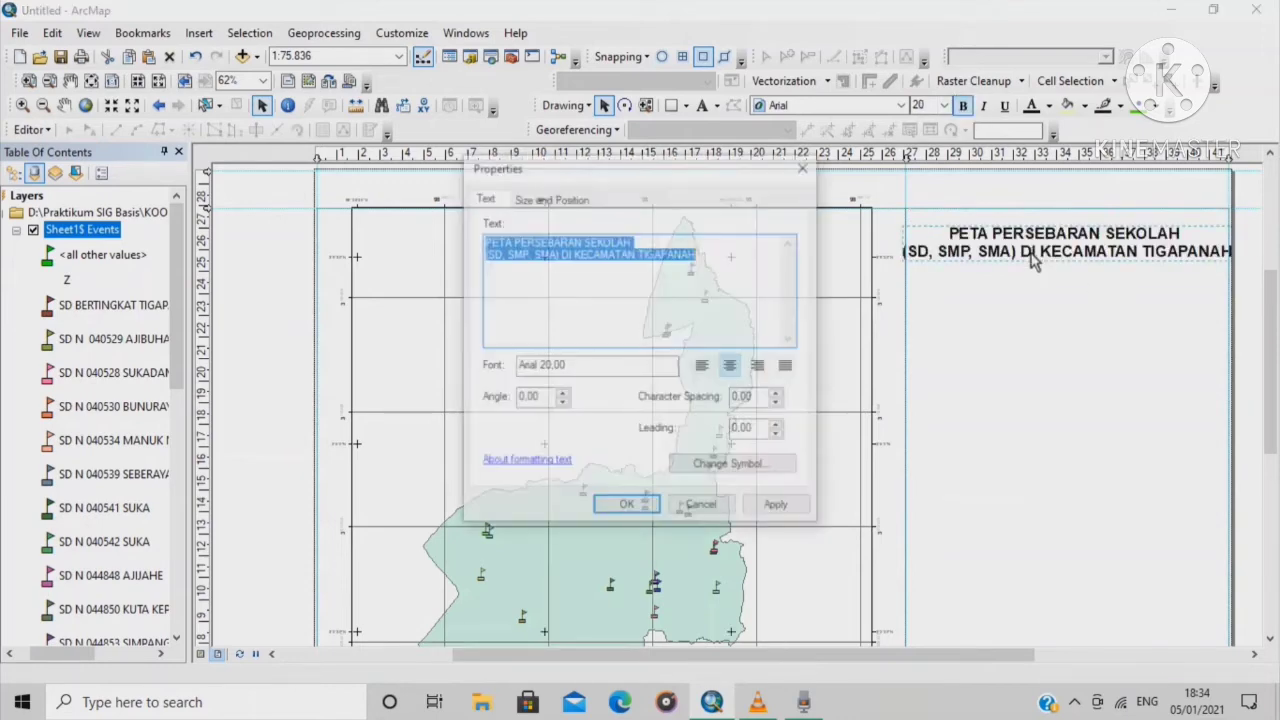
left_click(568, 262)
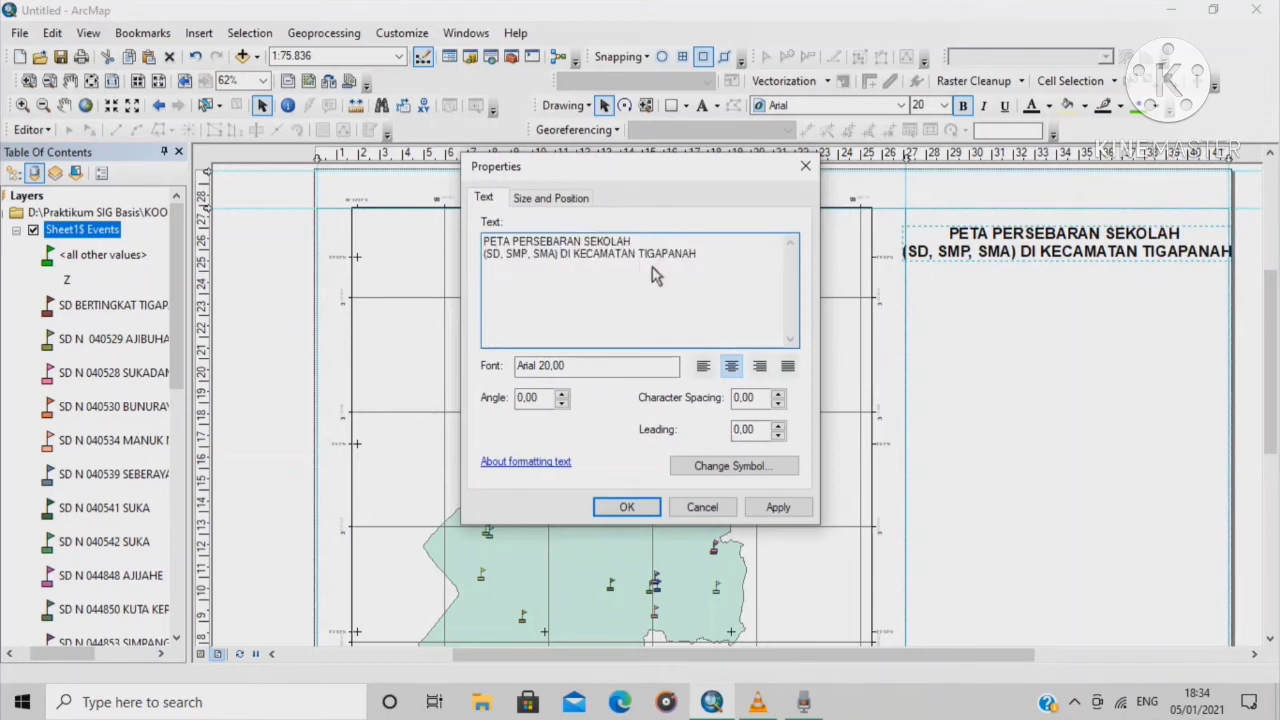
key("Return")
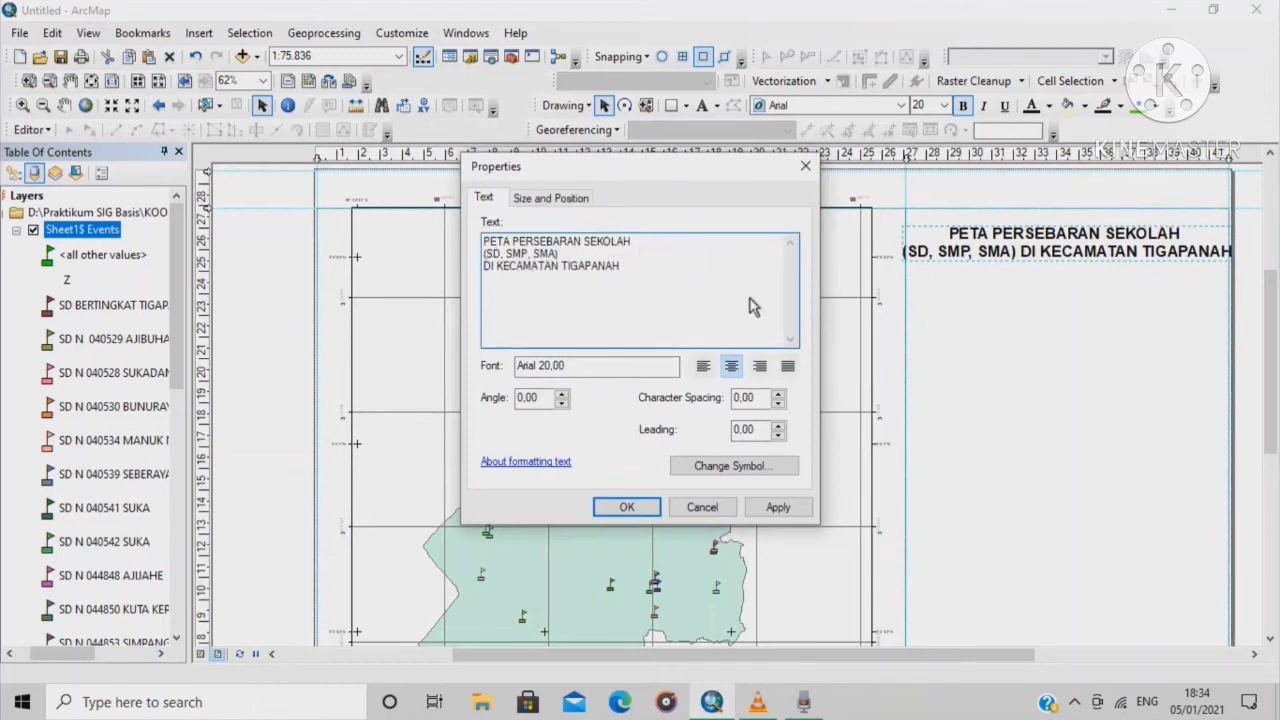
left_click(645, 508)
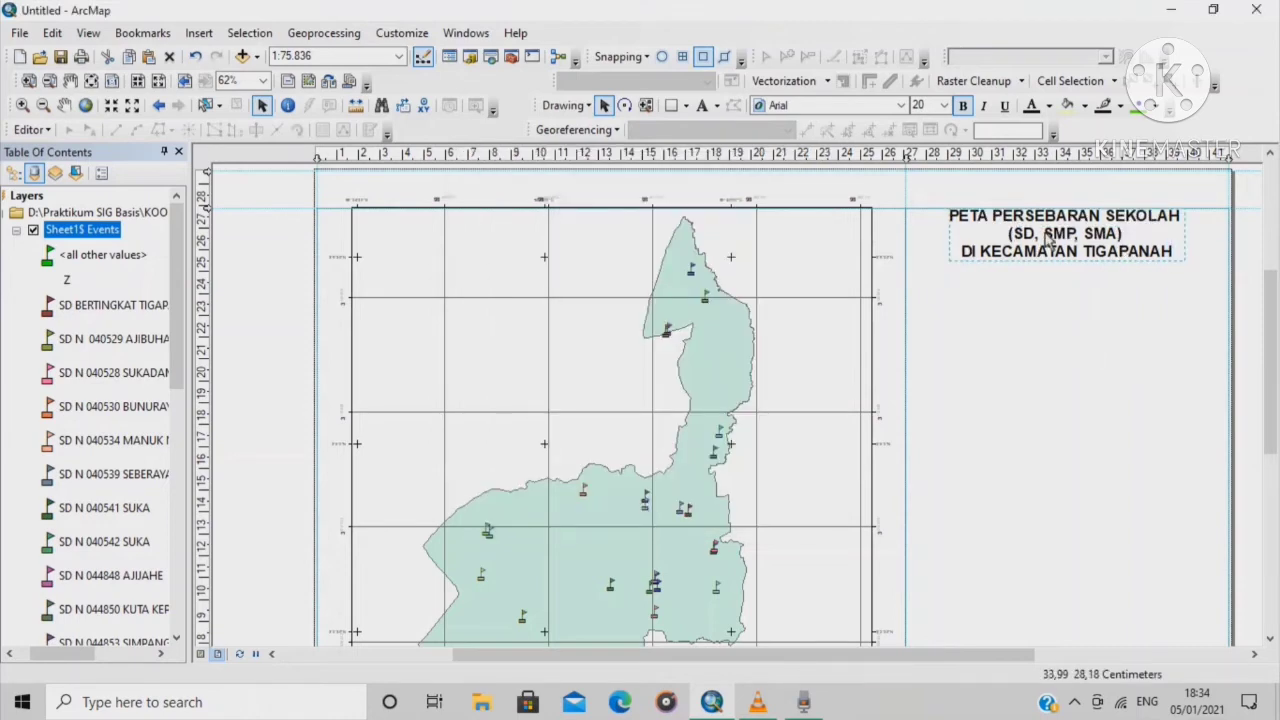
Nudge the title down slightly and enlarge it to font size 24
left_click_drag(1048, 238, 1046, 256)
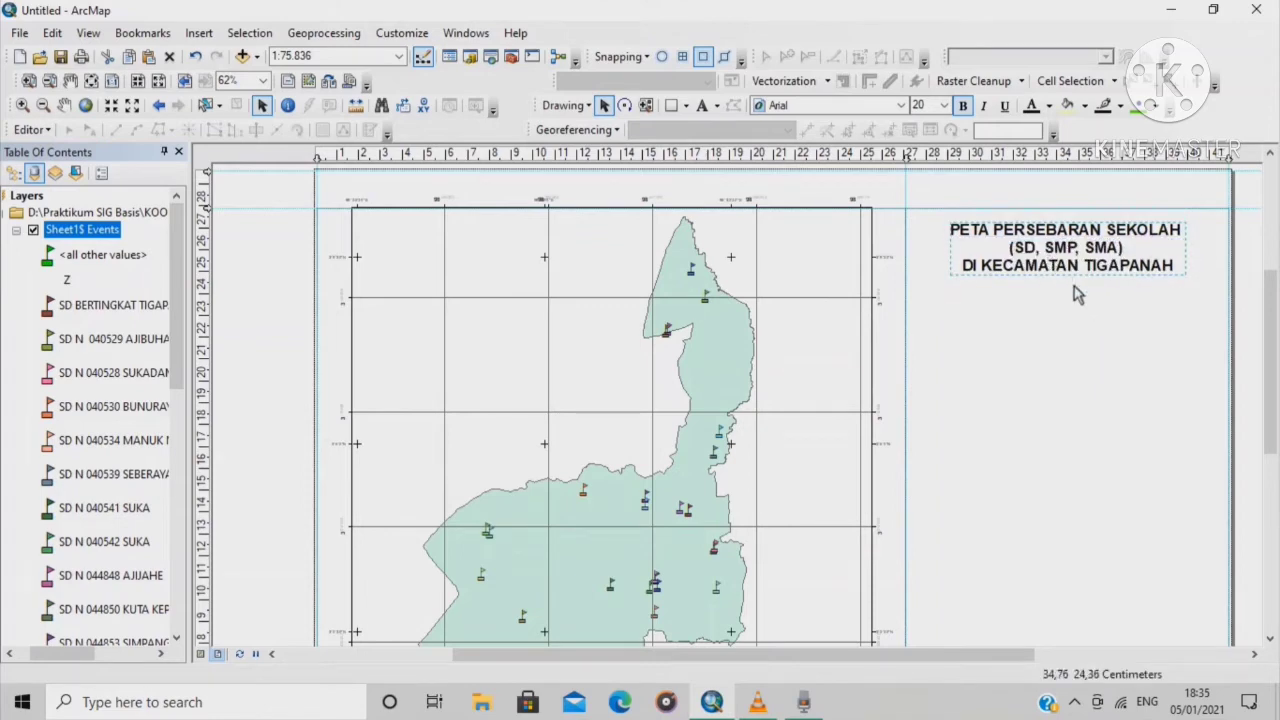
left_click(1122, 240)
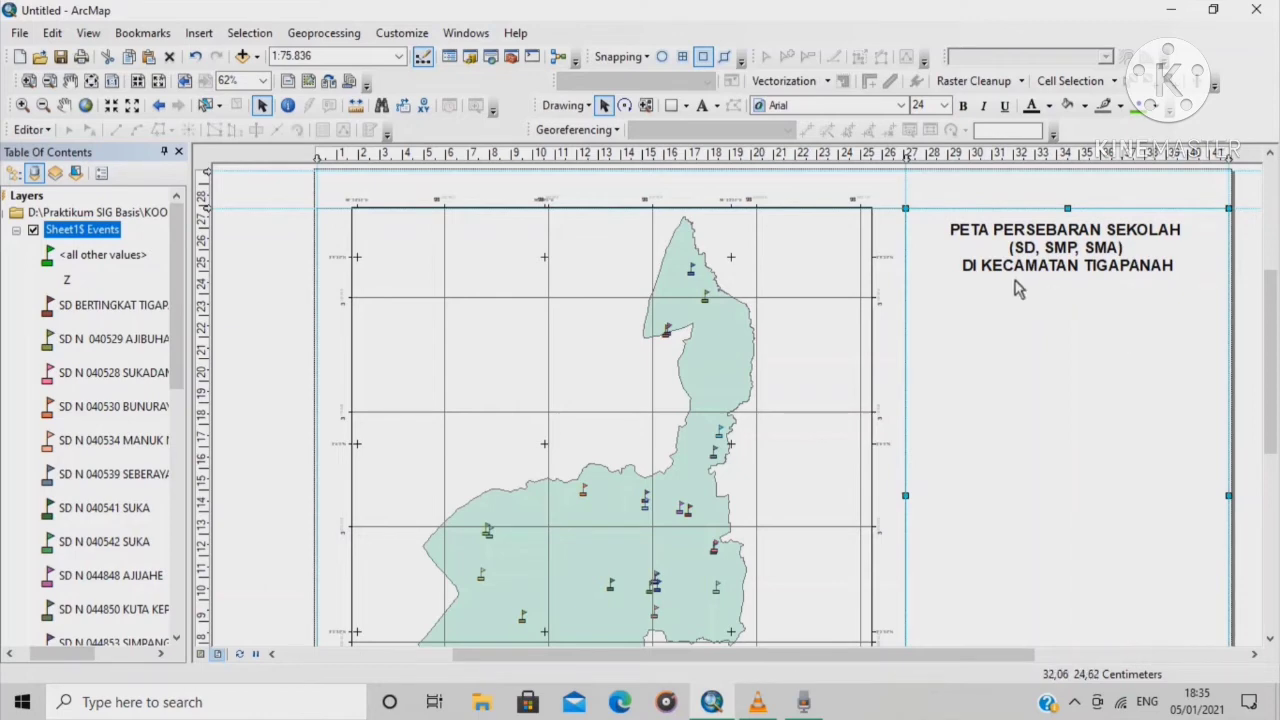
left_click(1066, 266)
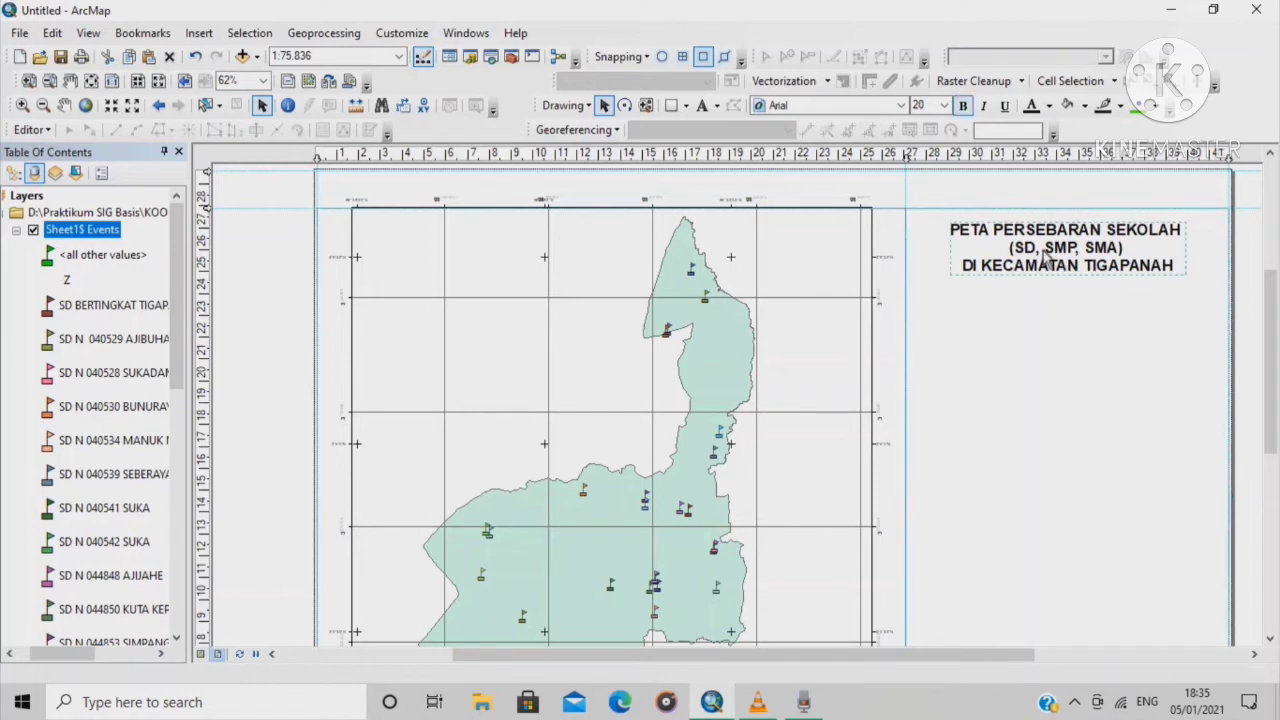
left_click(944, 105)
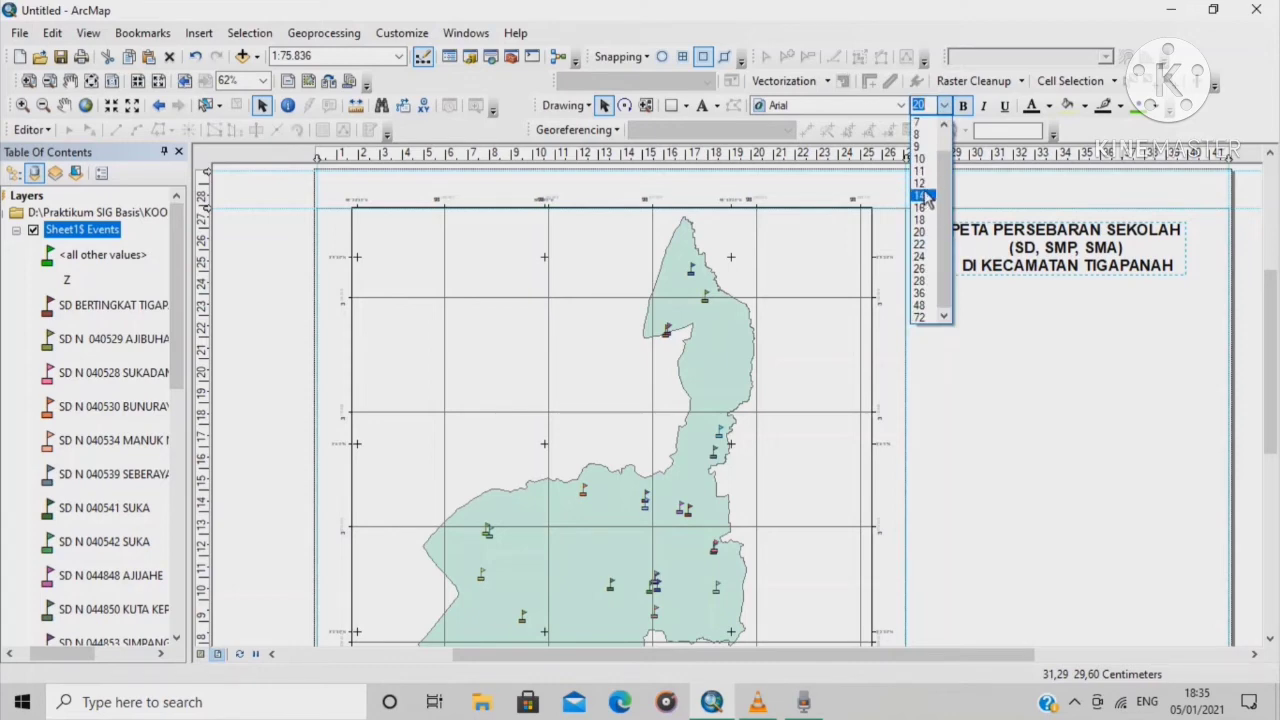
left_click(920, 256)
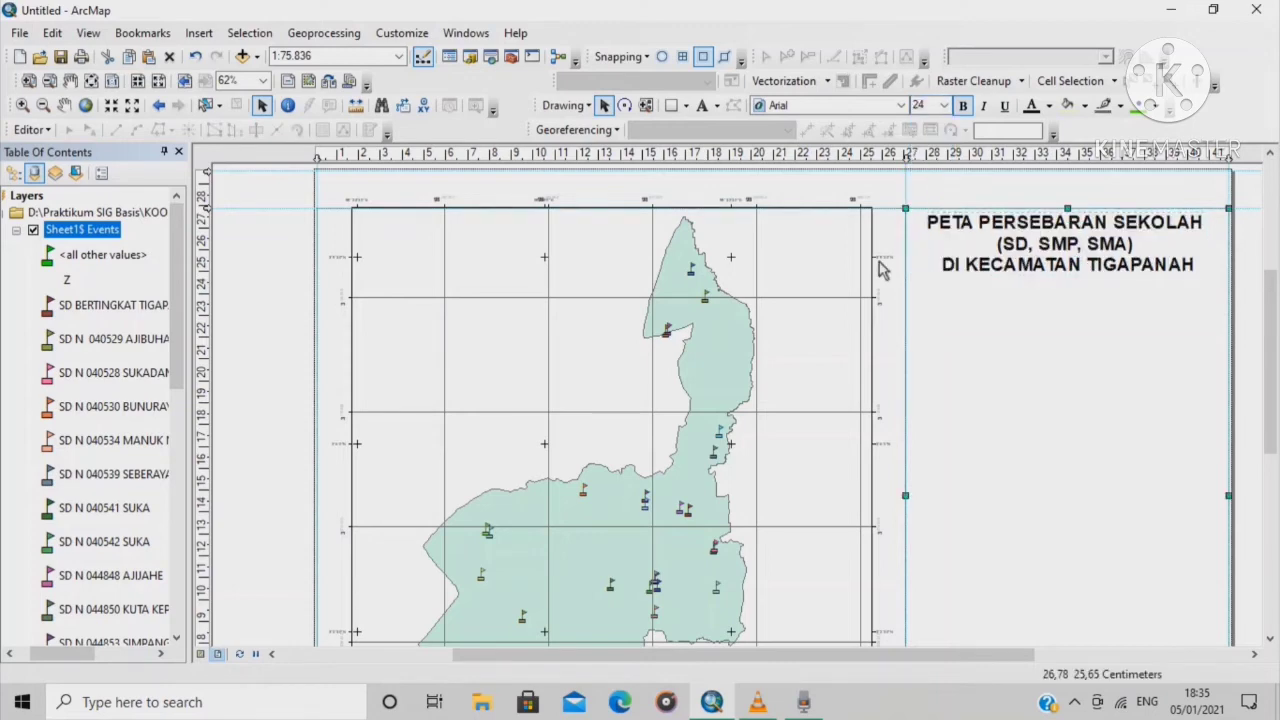
With the whole page in view, add a horizontal ruler guide at 24.8 cm just below the title
scroll(740, 263, "down", 5)
scroll(838, 289, "down", 5)
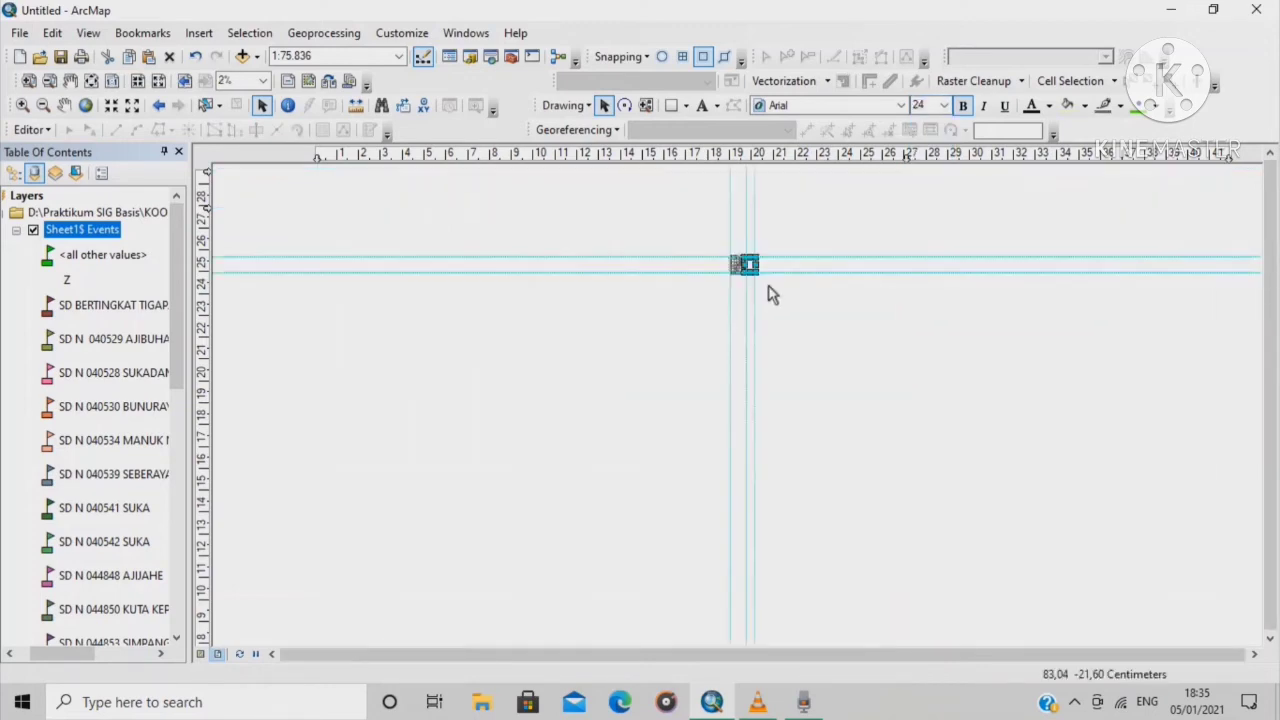
scroll(754, 286, "up", 7)
left_click(91, 84)
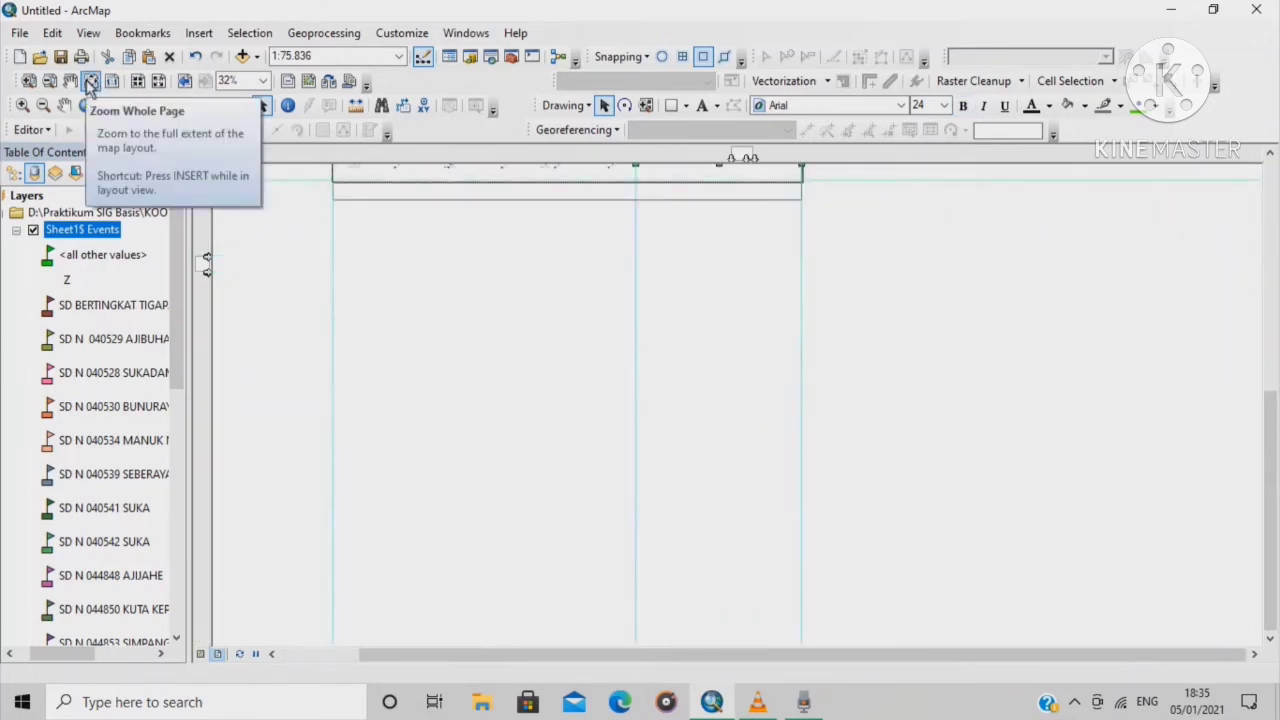
left_click(90, 87)
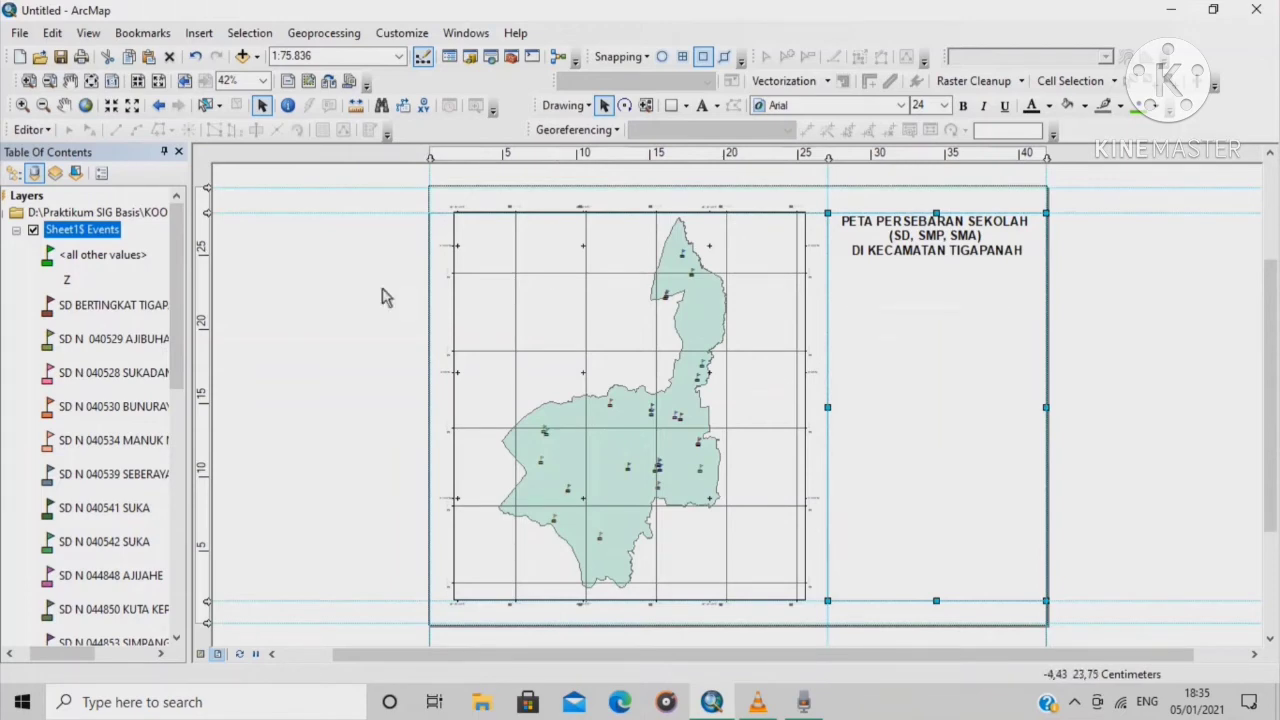
left_click(218, 255)
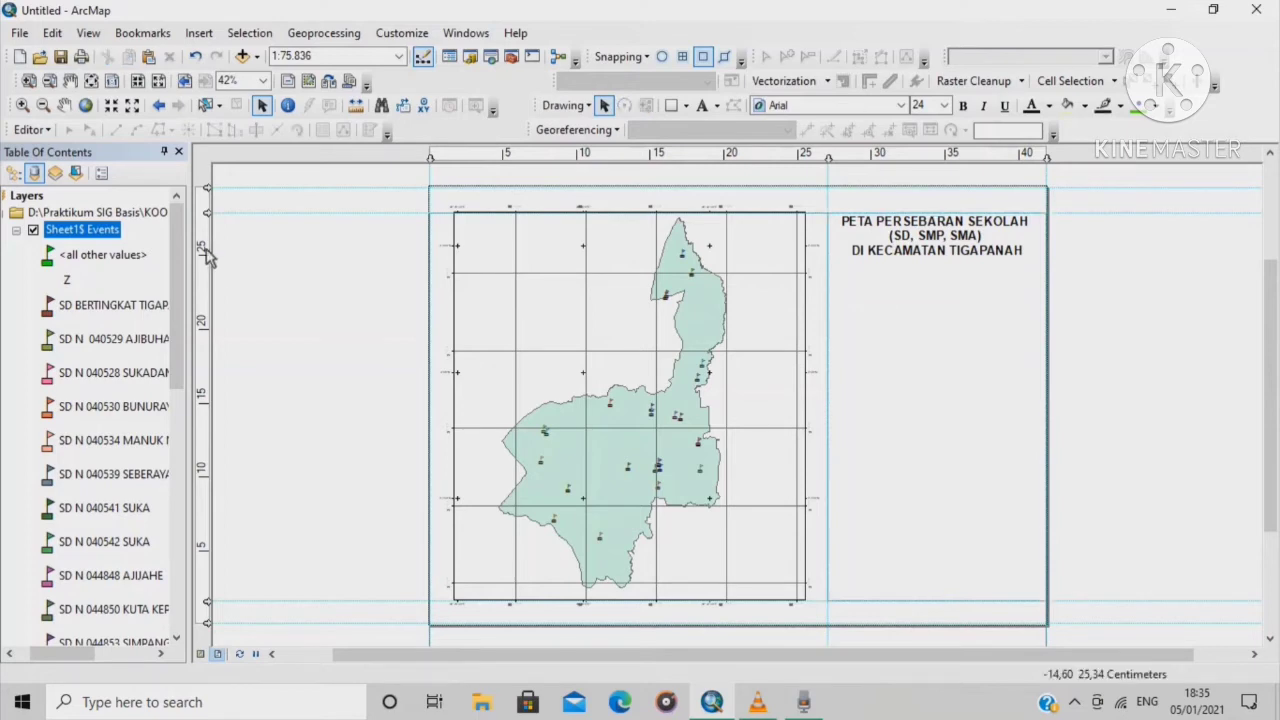
left_click(205, 250)
left_click_drag(205, 255, 207, 266)
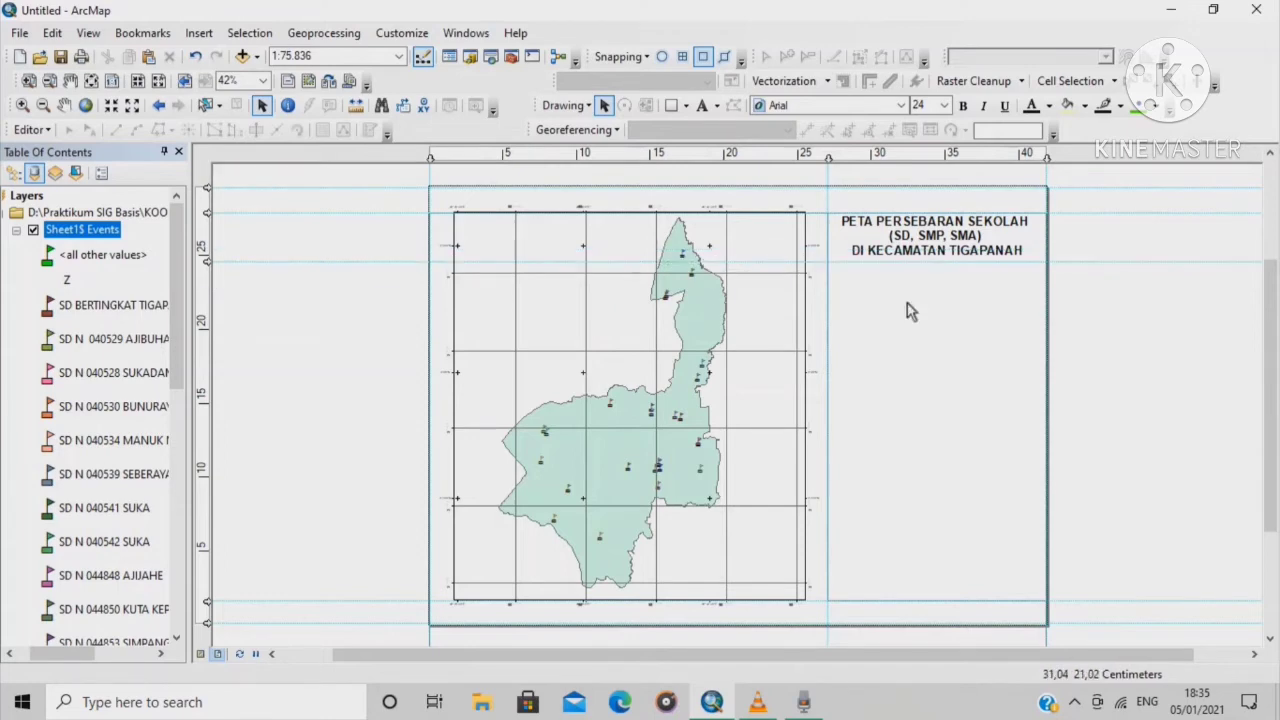
scroll(1100, 246, "up", 2)
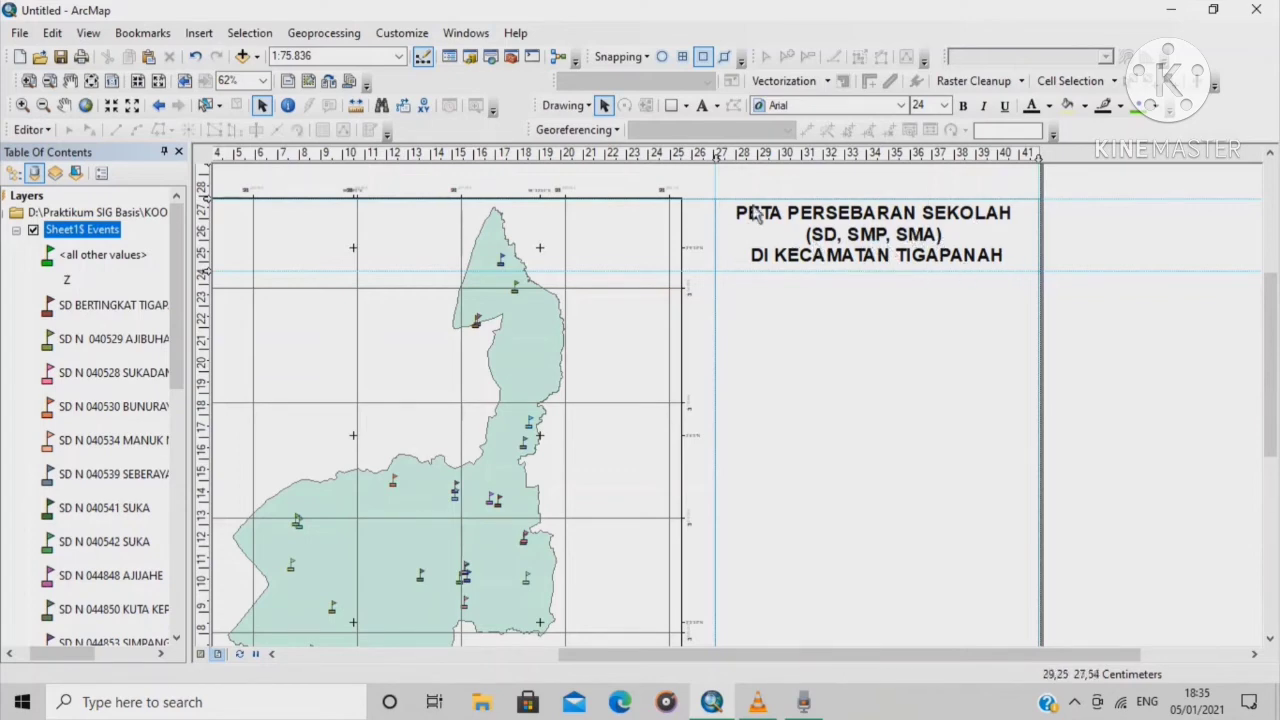
Draw a 14.8 × 3.3 cm rectangle over the title block and set its fill to No Color
left_click(672, 106)
left_click_drag(717, 199, 1038, 271)
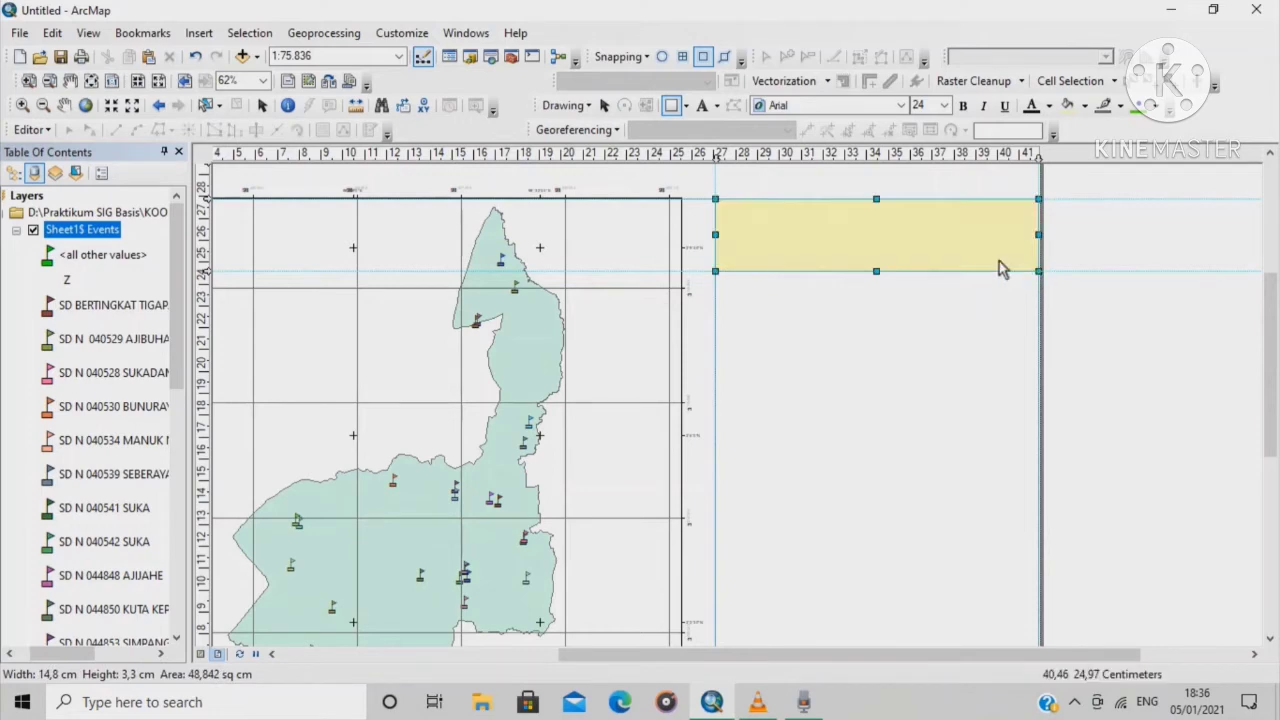
right_click(949, 231)
left_click(1055, 544)
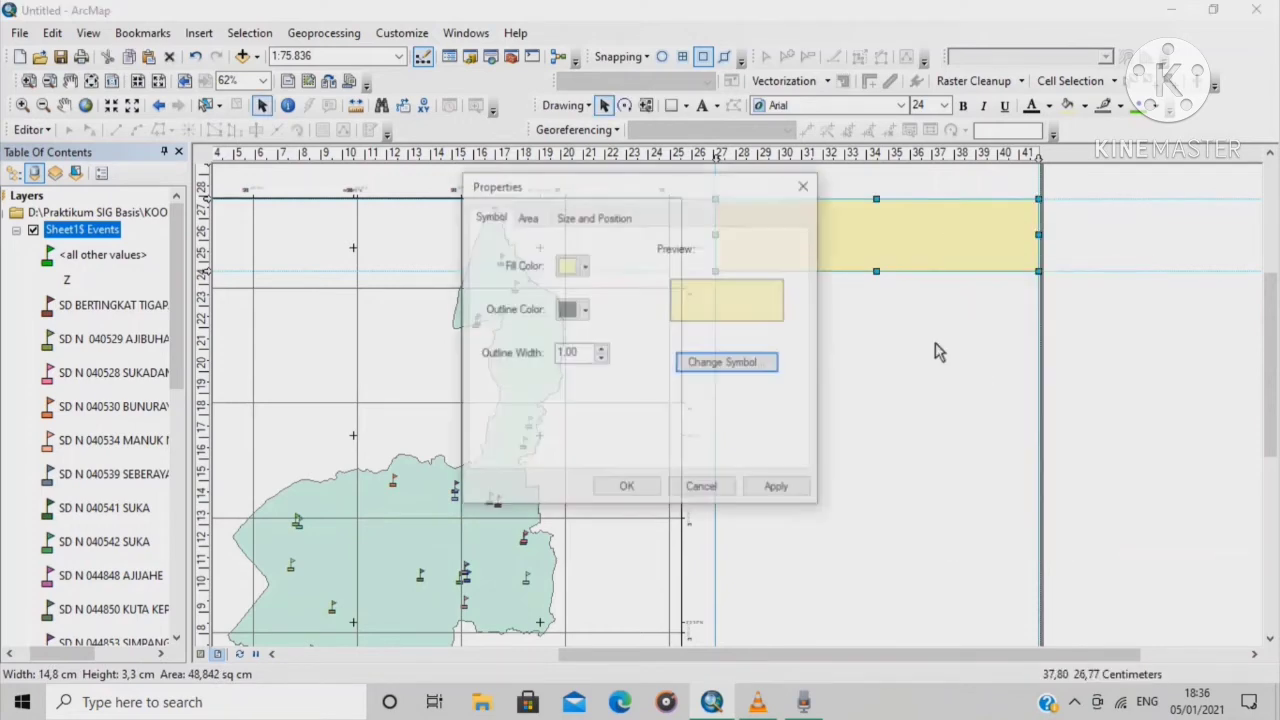
left_click(586, 266)
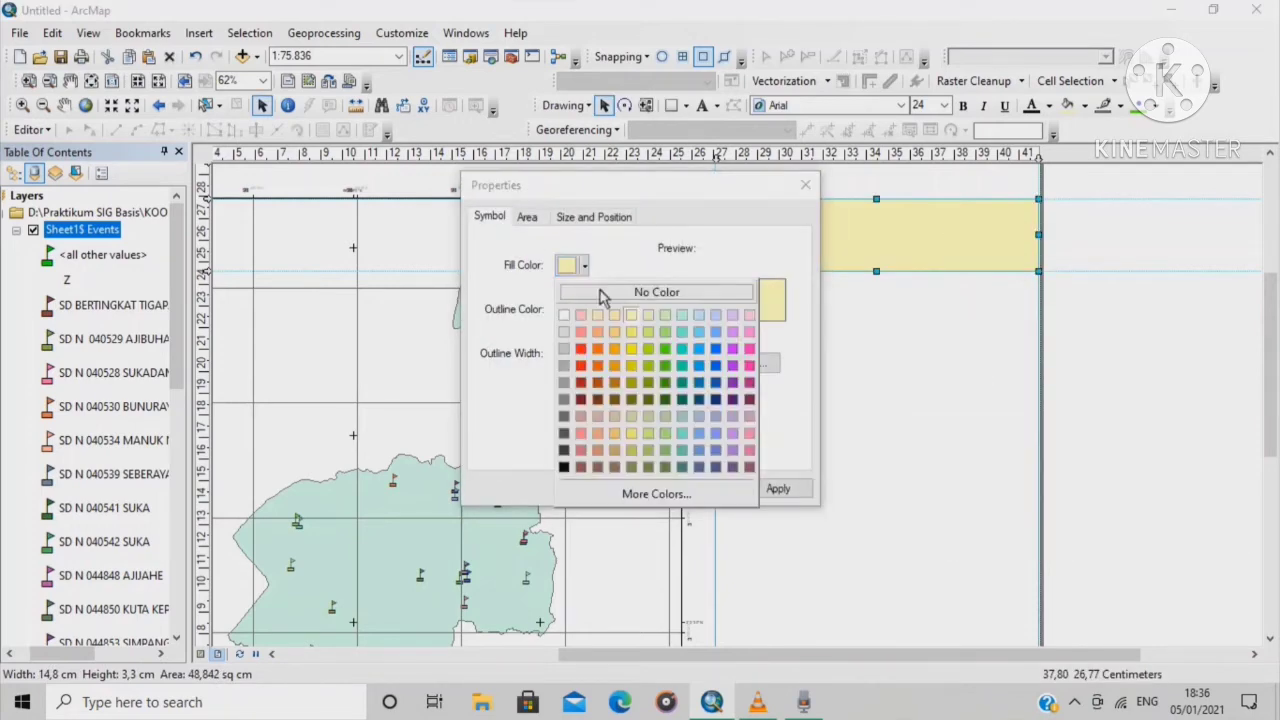
left_click(605, 290)
left_click(630, 488)
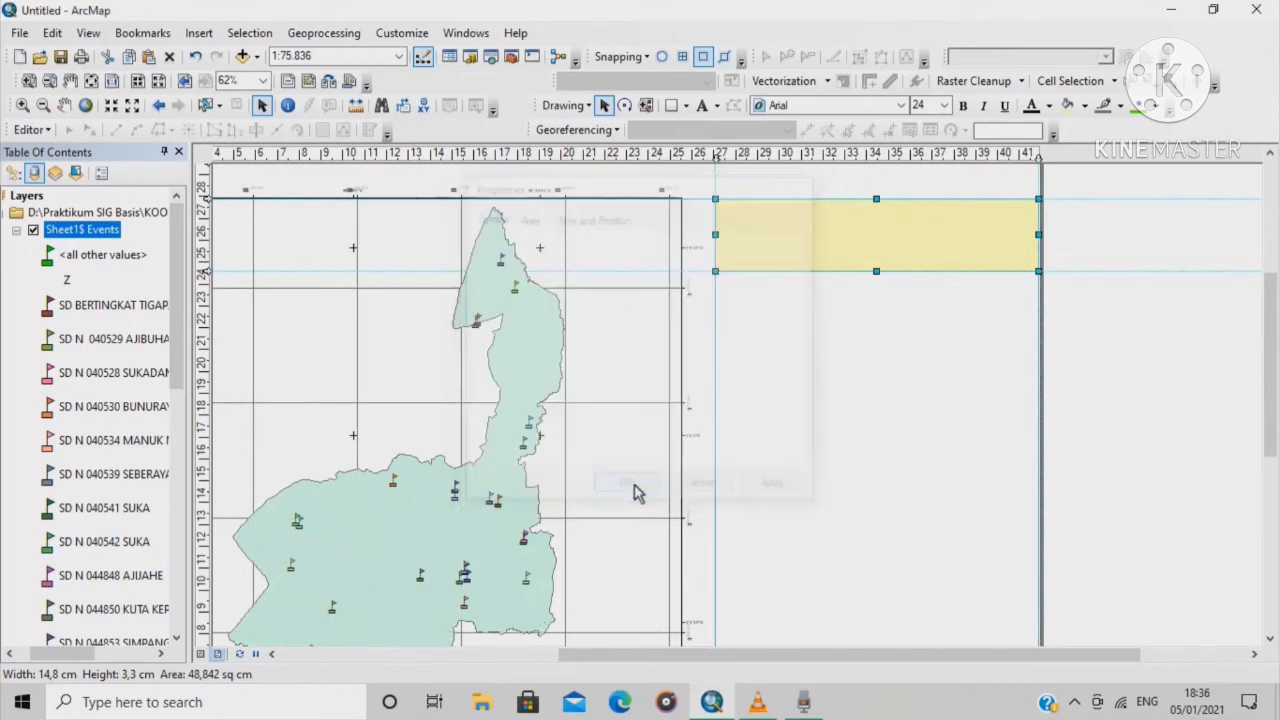
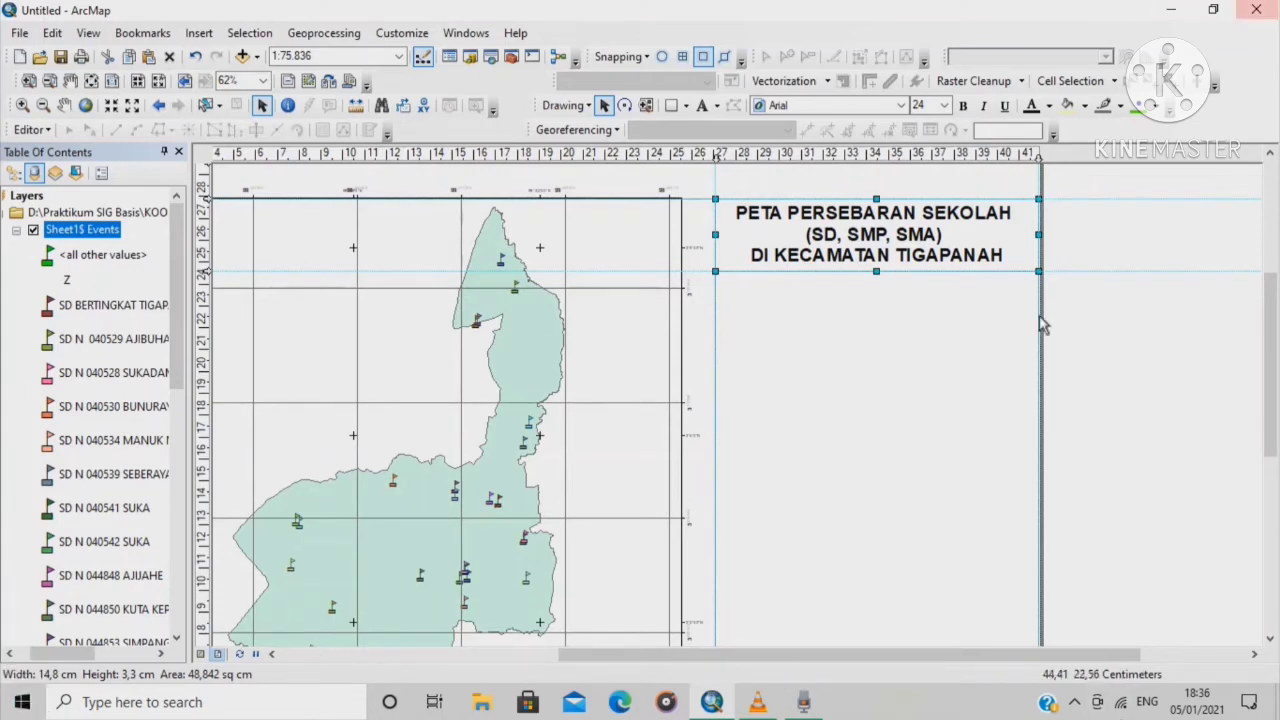
Add a horizontal guide and insert a compass-style north arrow
left_click(206, 282)
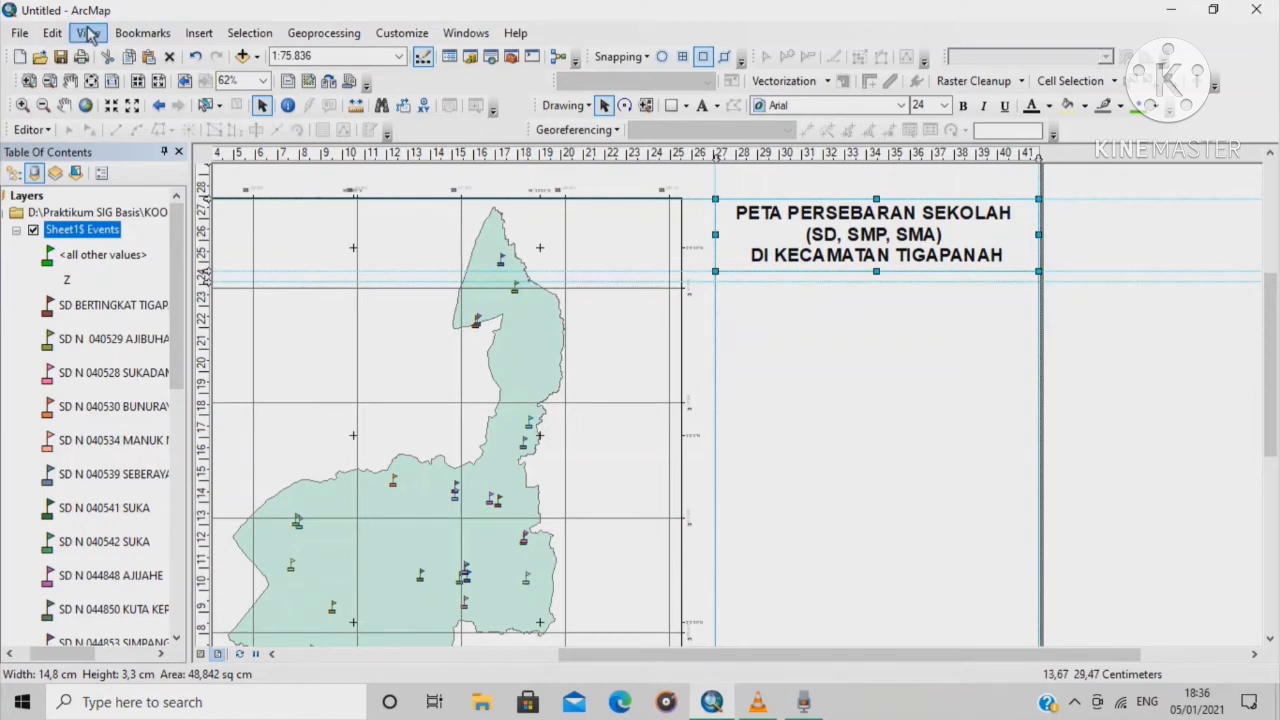
left_click(197, 34)
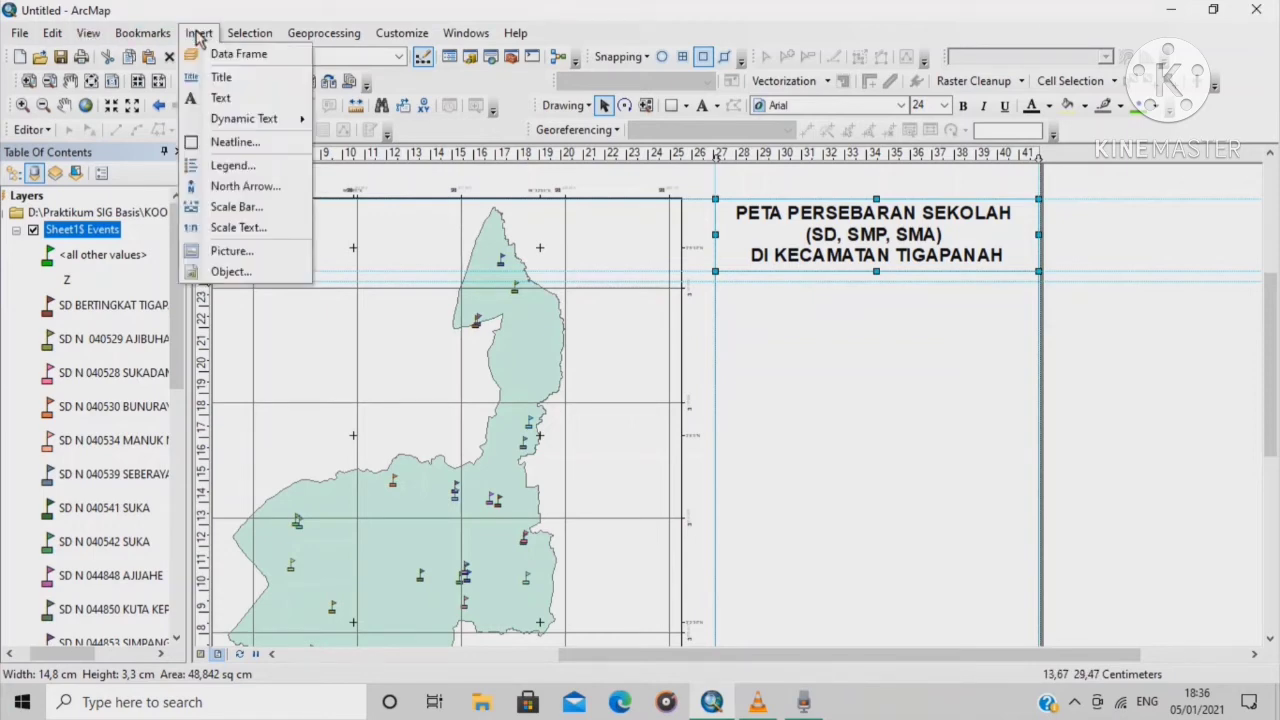
left_click(244, 186)
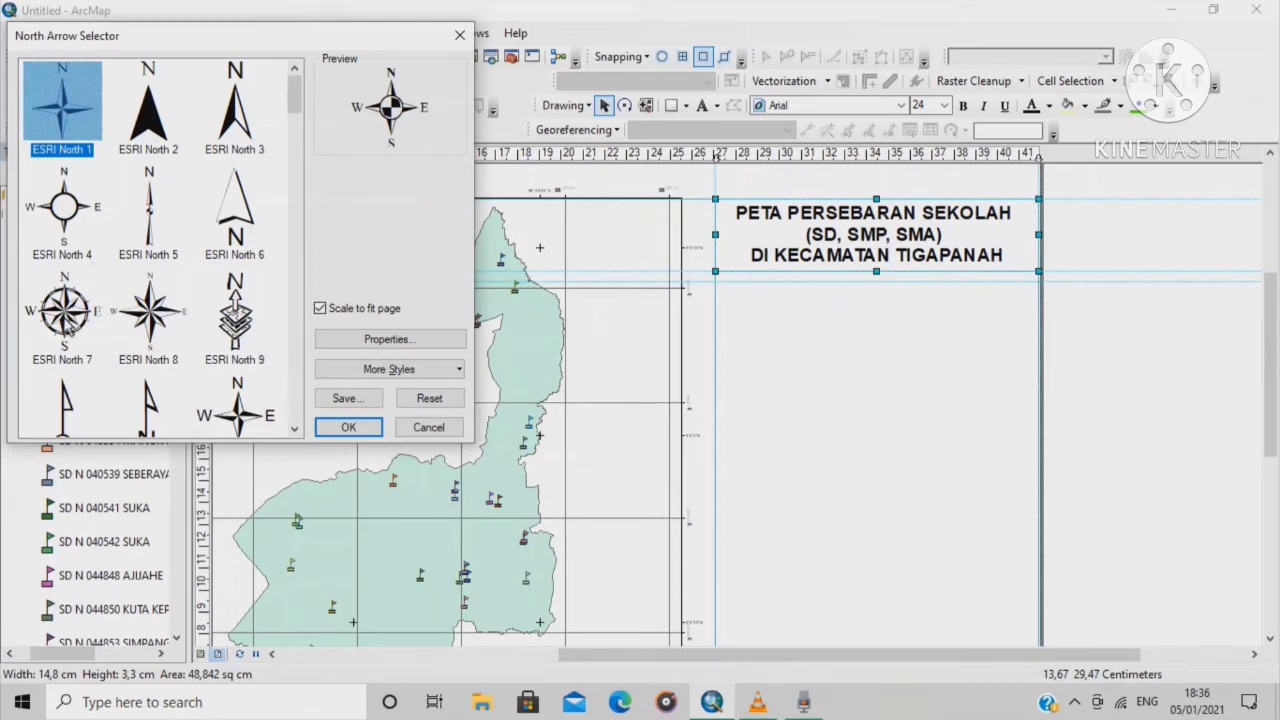
left_click(350, 427)
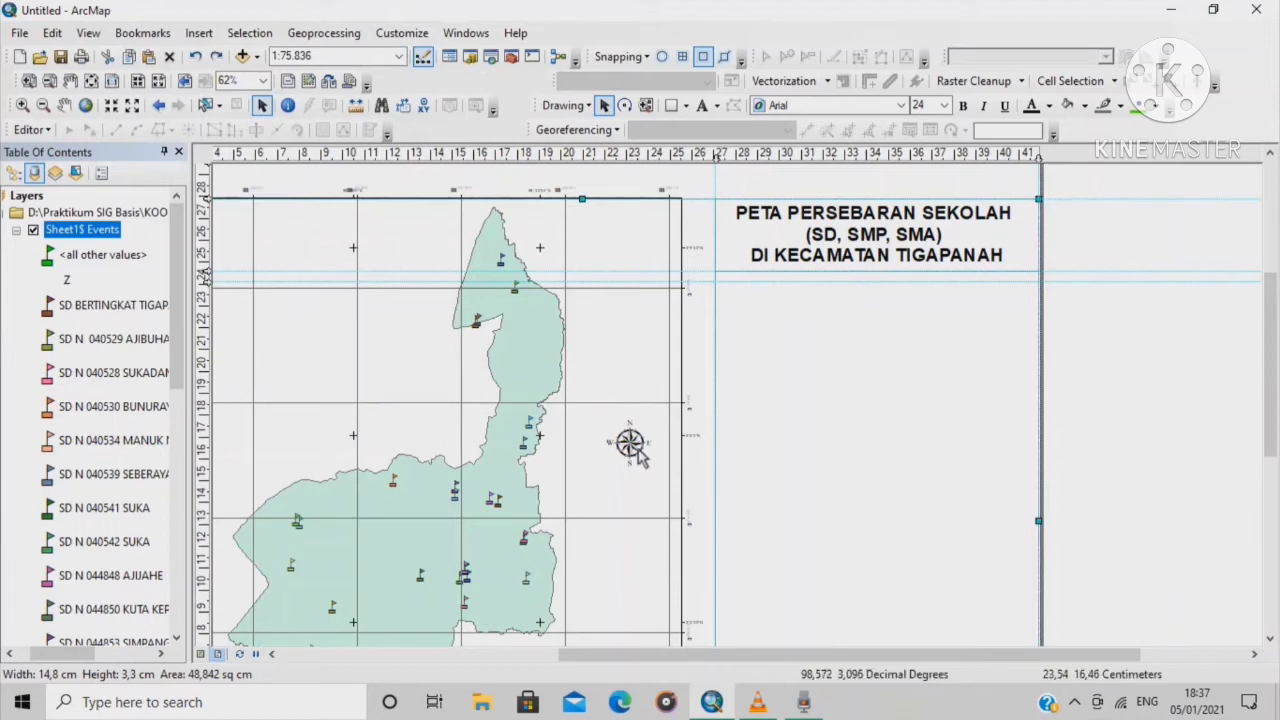
Move the north arrow below the title and enlarge it slightly
left_click_drag(630, 442, 760, 318)
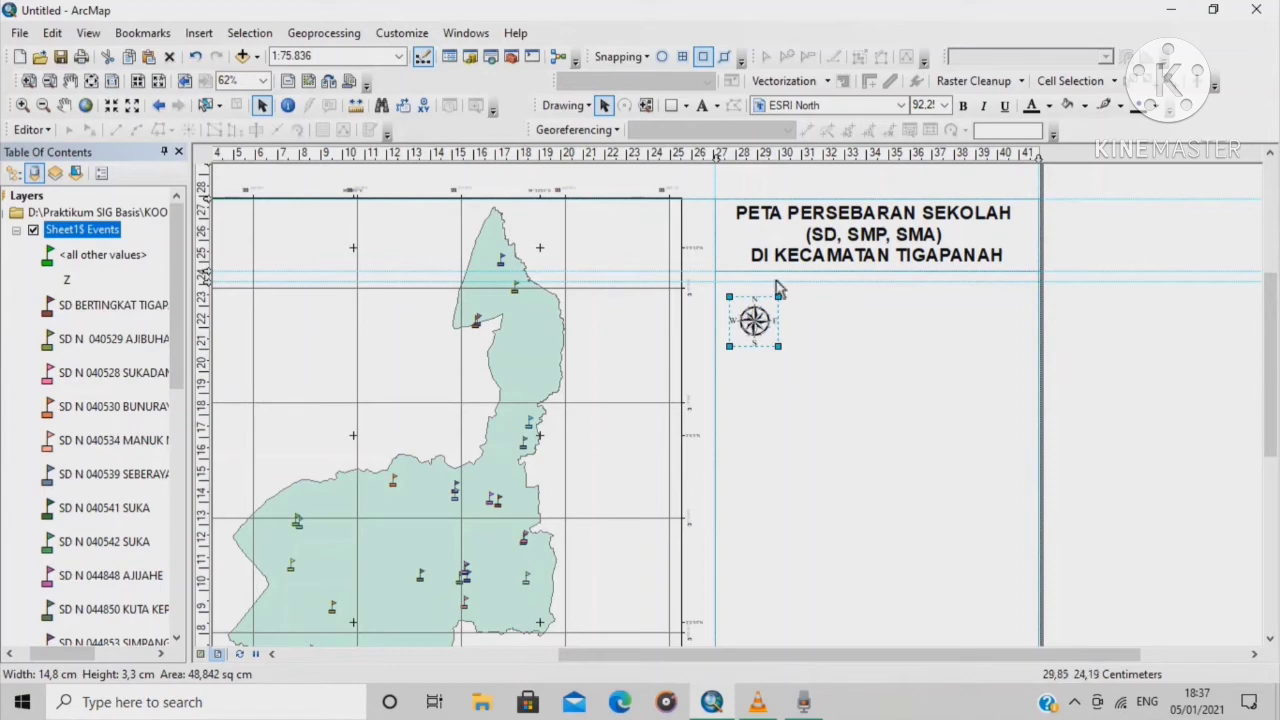
left_click_drag(778, 346, 787, 371)
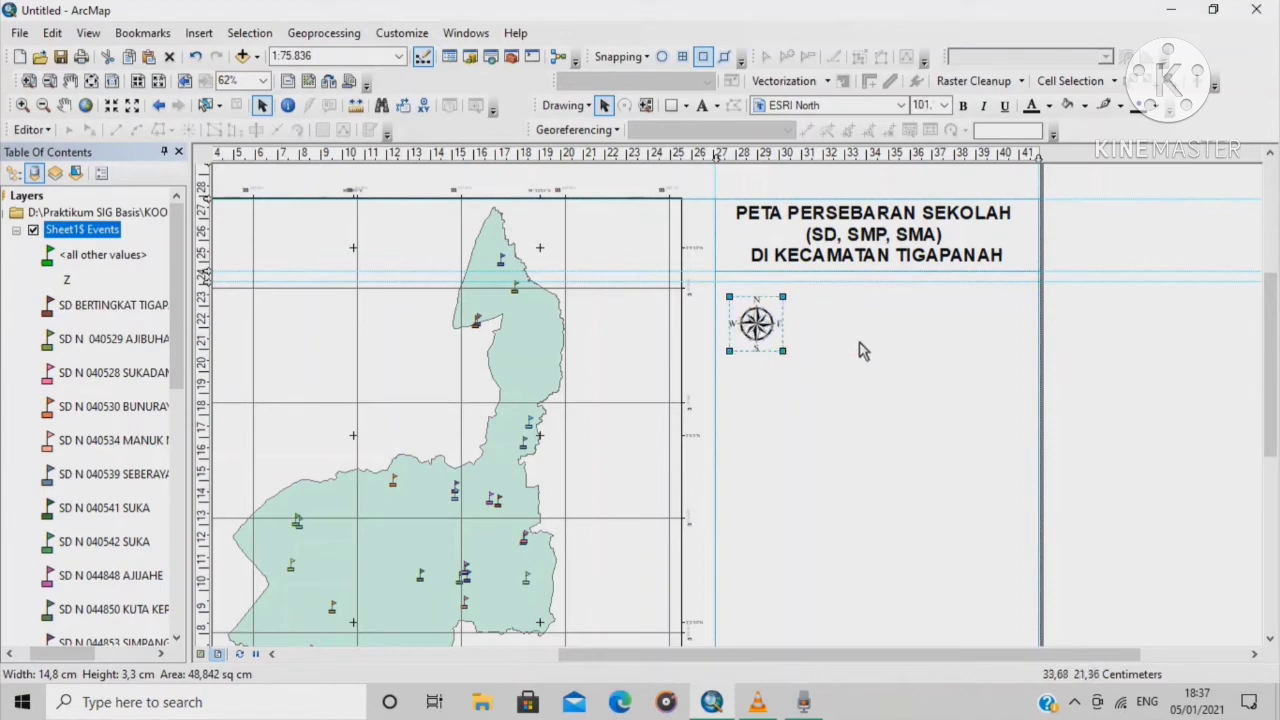
left_click(862, 350)
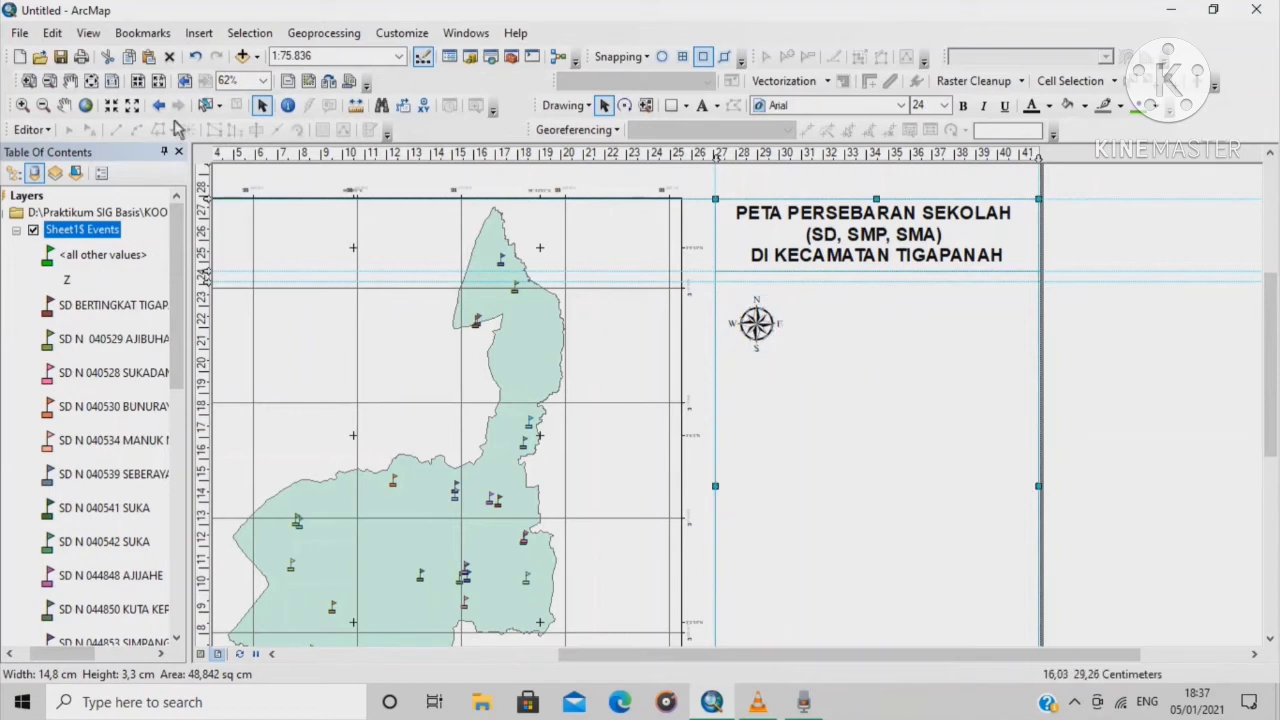
Insert absolute scale text 1:75.836 beside the north arrow and place a Text label above it
left_click(199, 33)
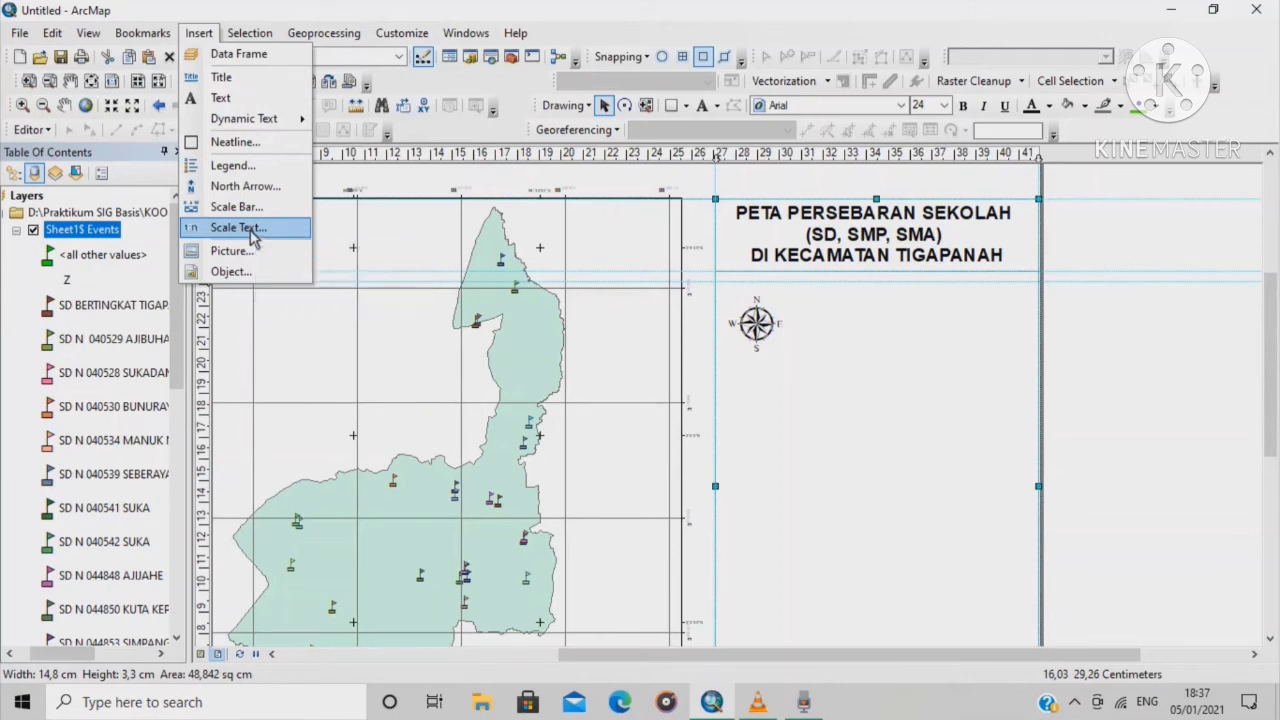
left_click(251, 232)
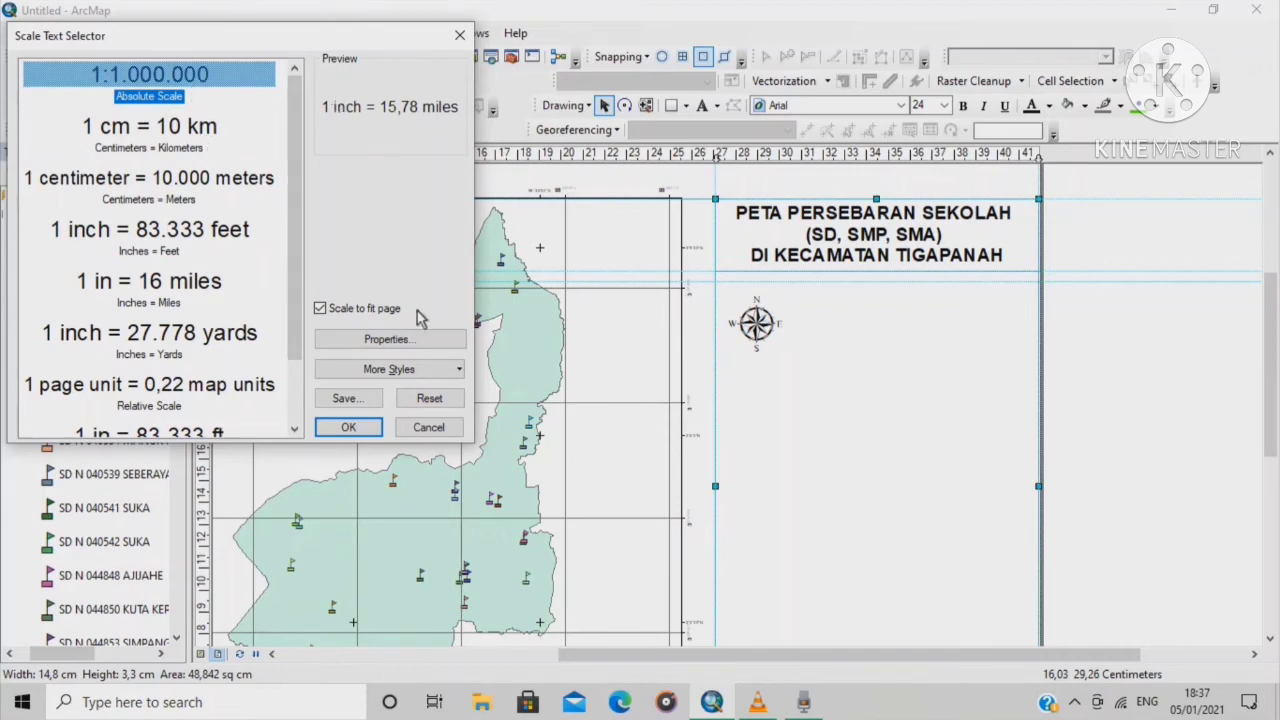
left_click(168, 95)
left_click(348, 427)
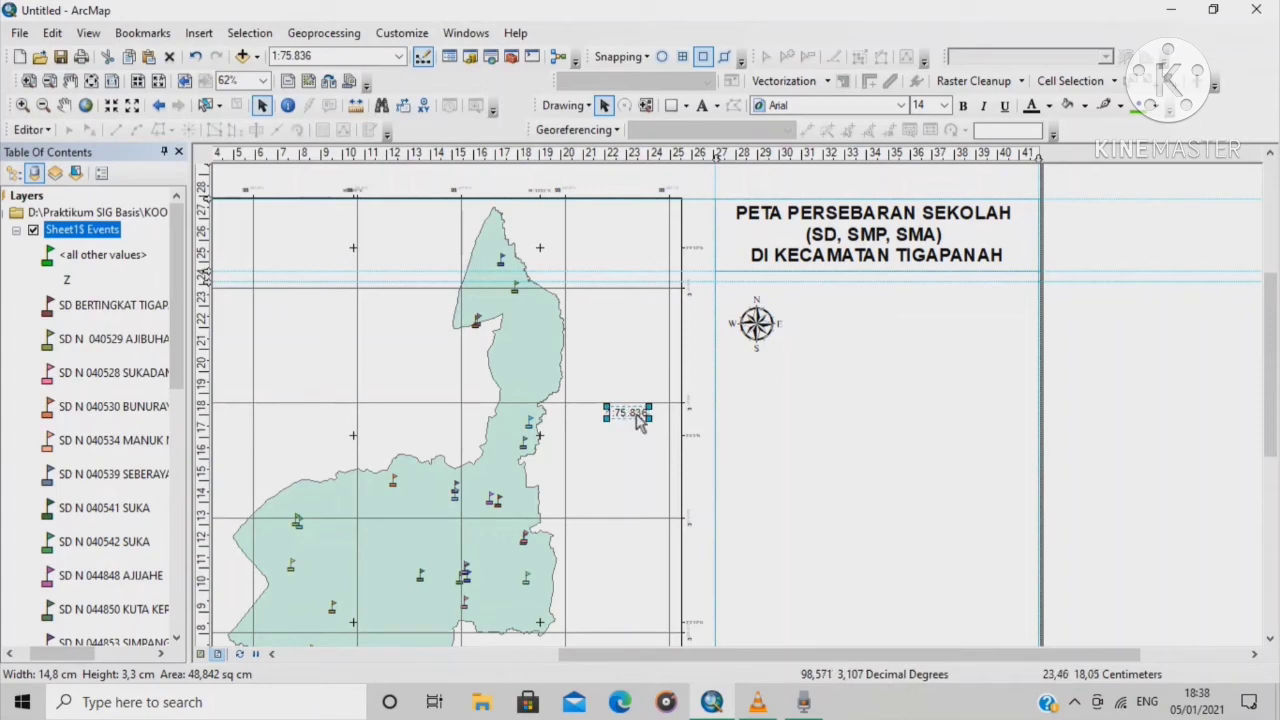
left_click_drag(640, 422, 886, 333)
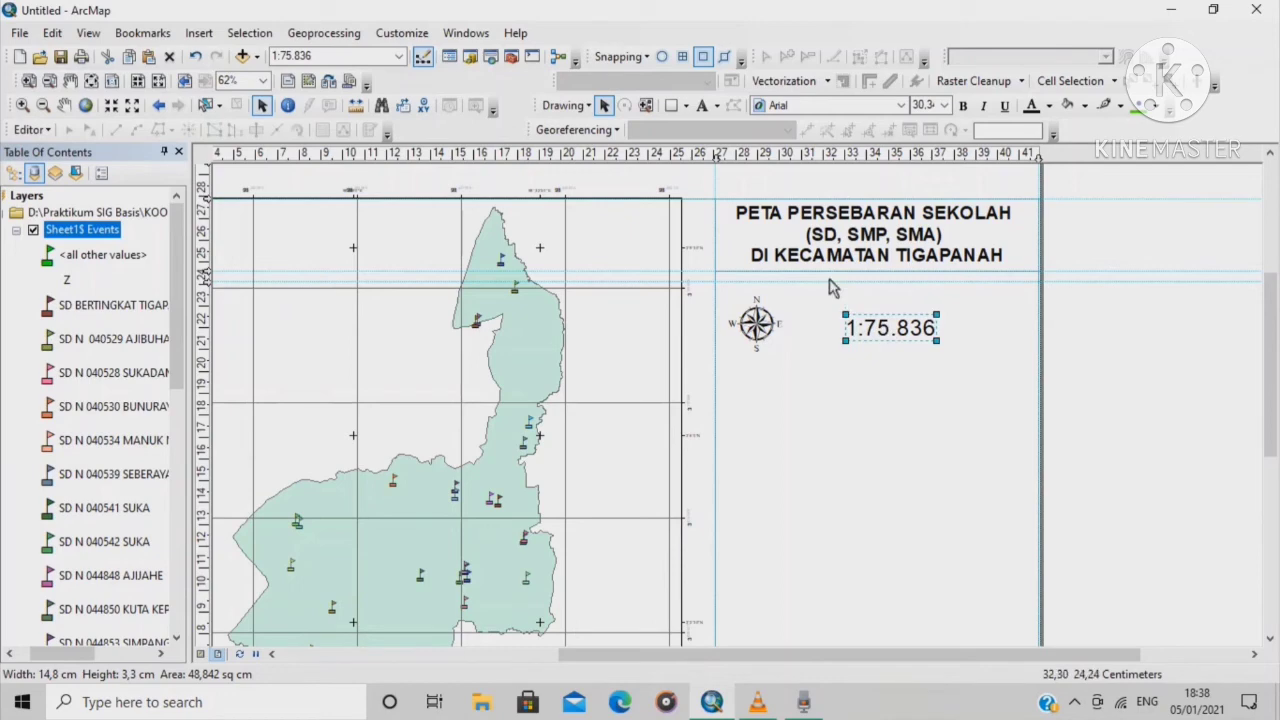
left_click(705, 107)
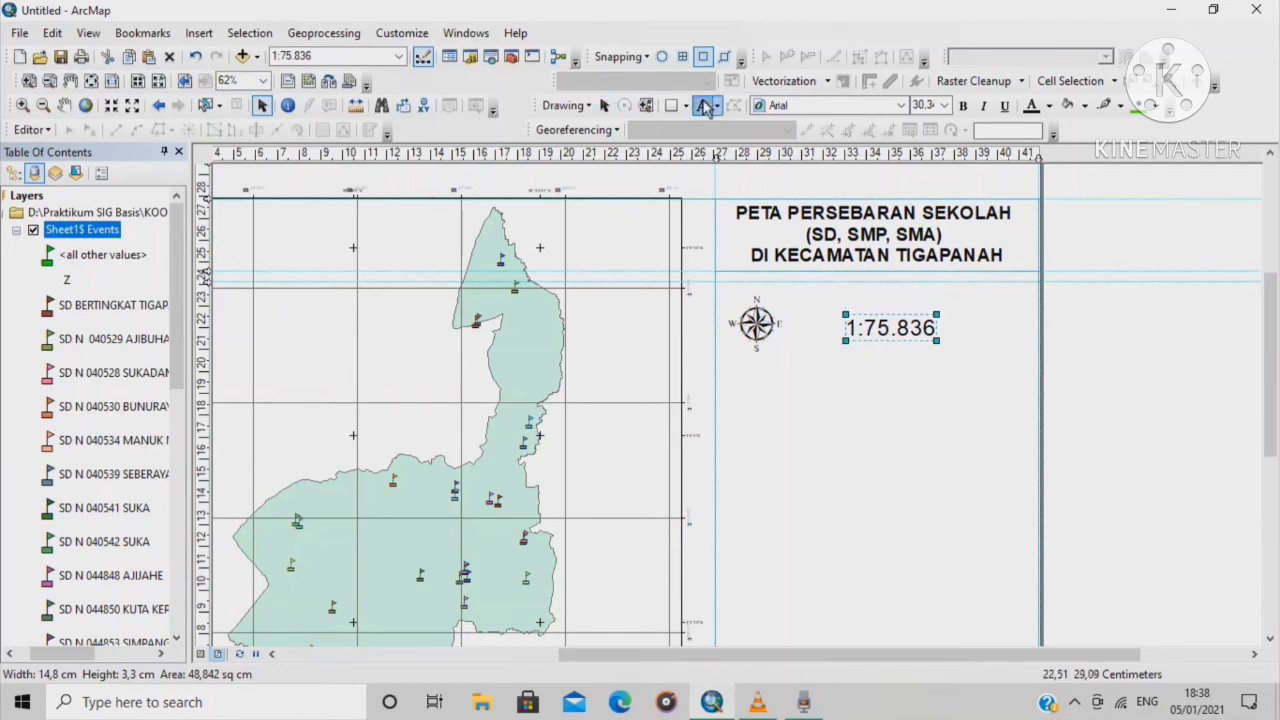
left_click(844, 292)
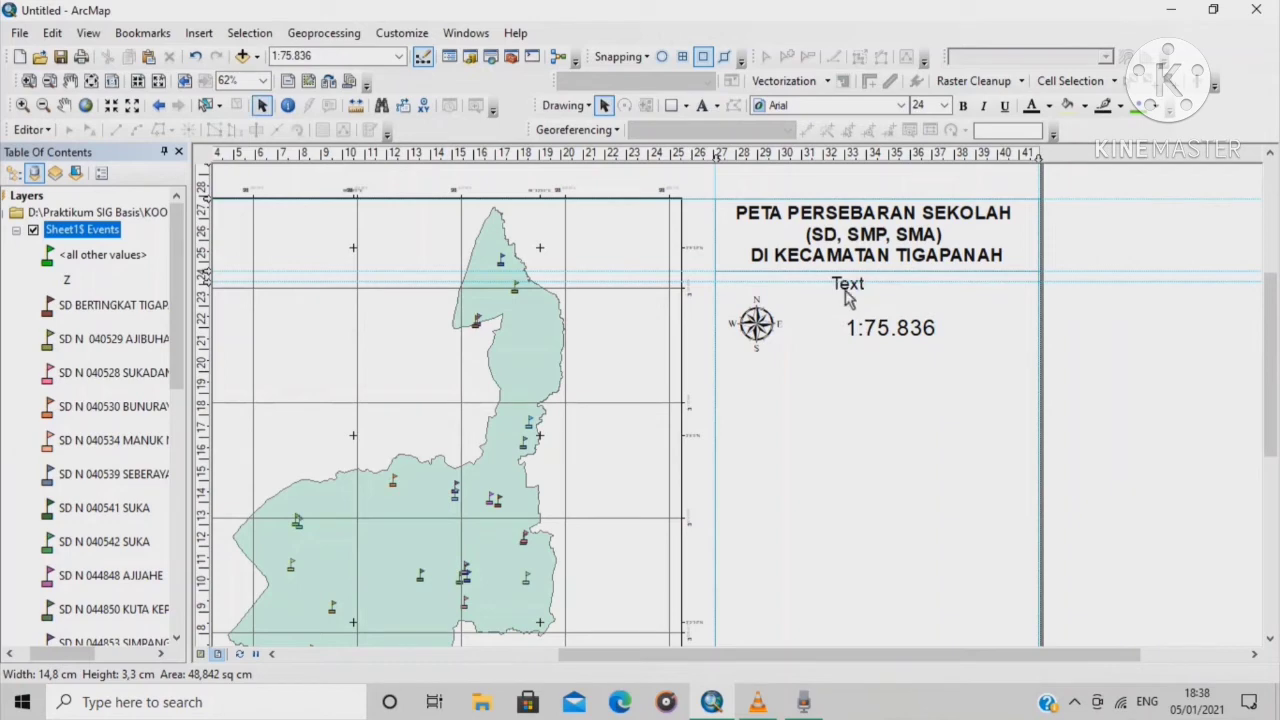
Change the placeholder label text to 'Skala'
key("BackSpace")
key("BackSpace")
key("BackSpace")
key("BackSpace")
type("SKALA")
key("BackSpace")
key("BackSpace")
key("BackSpace")
key("BackSpace")
type("k")
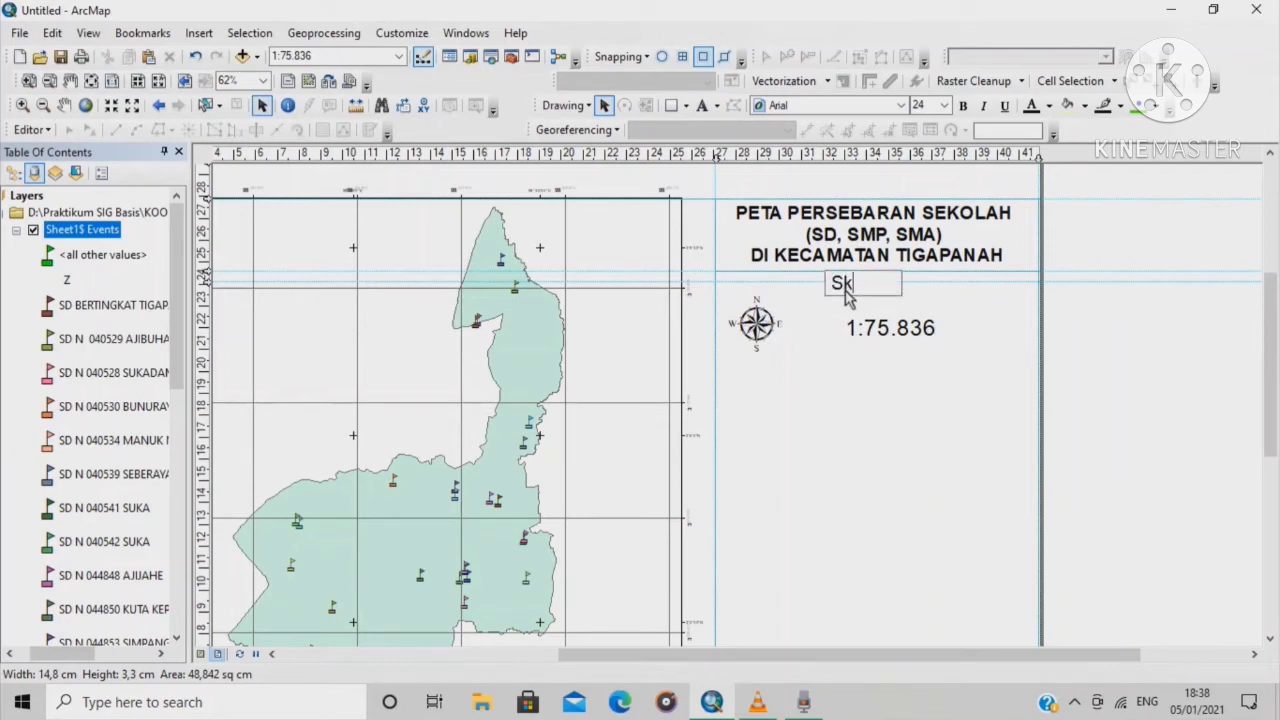
type("ala")
left_click(983, 306)
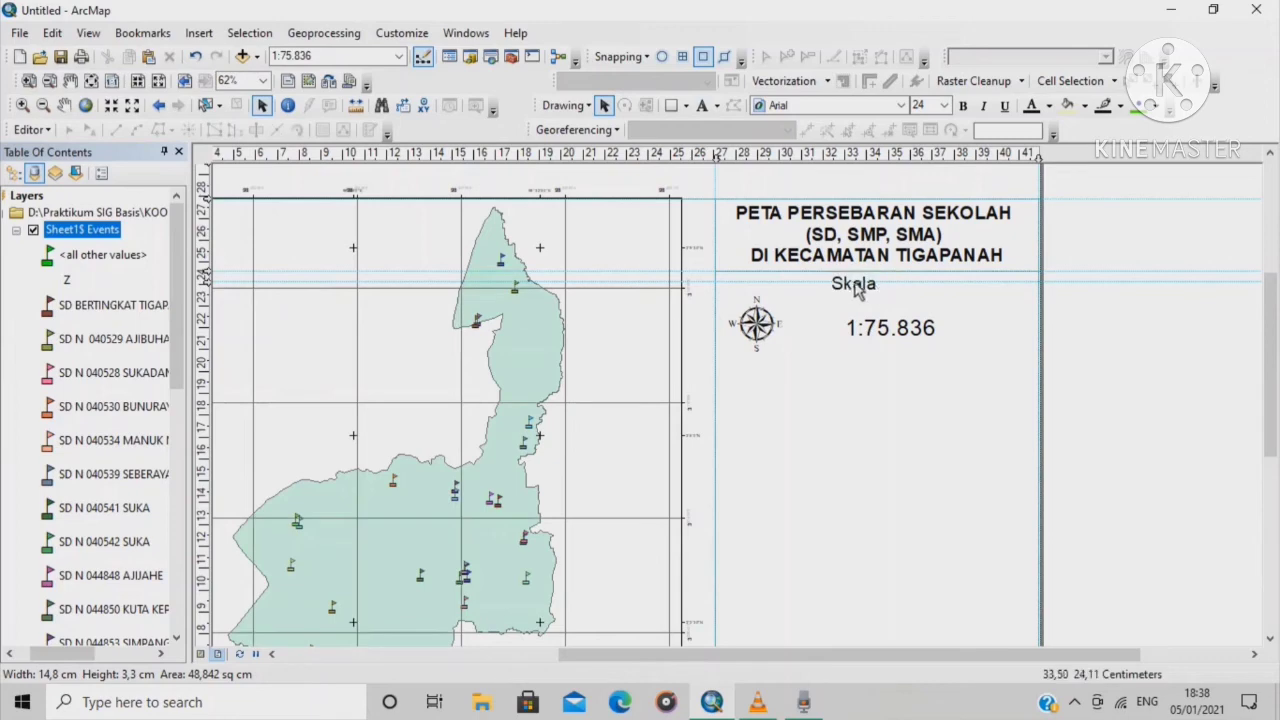
Move the Skala label beside the north arrow and the scale text next to it
left_click_drag(856, 288, 835, 320)
double_click(880, 340)
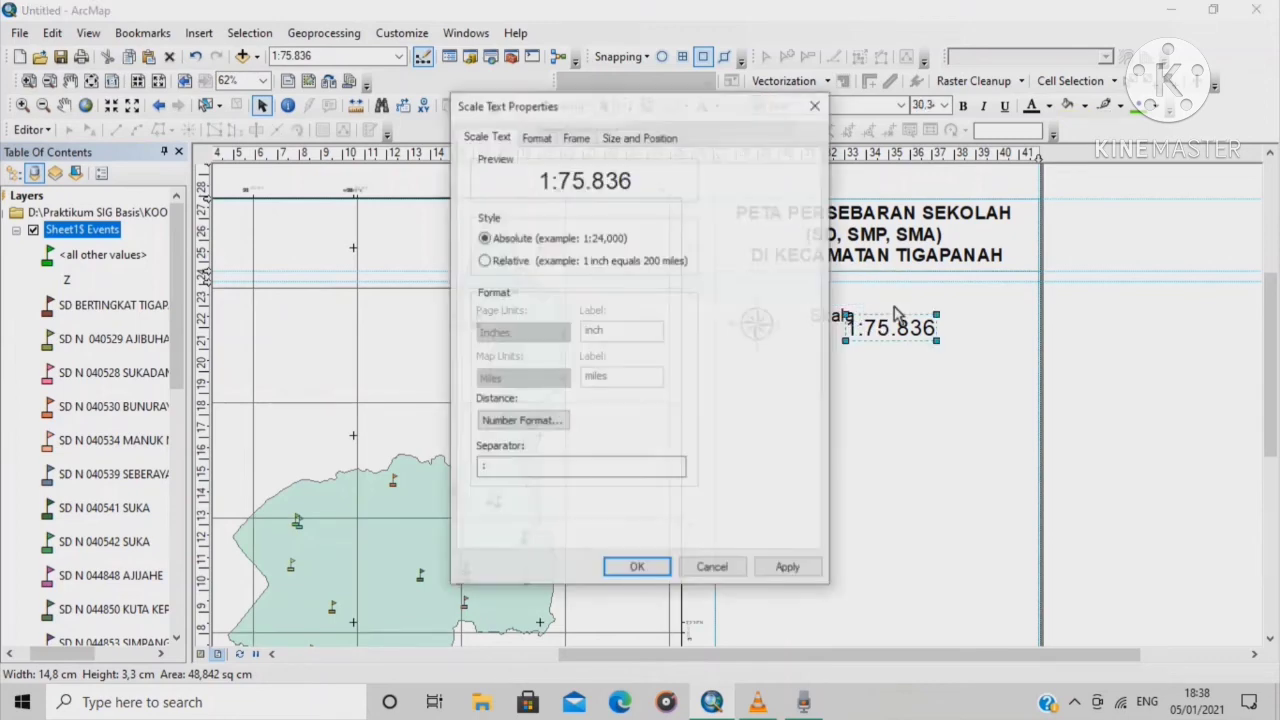
left_click(820, 106)
mouse_move(910, 338)
left_mouse_down()
mouse_move(948, 330)
mouse_move(908, 322)
left_mouse_up()
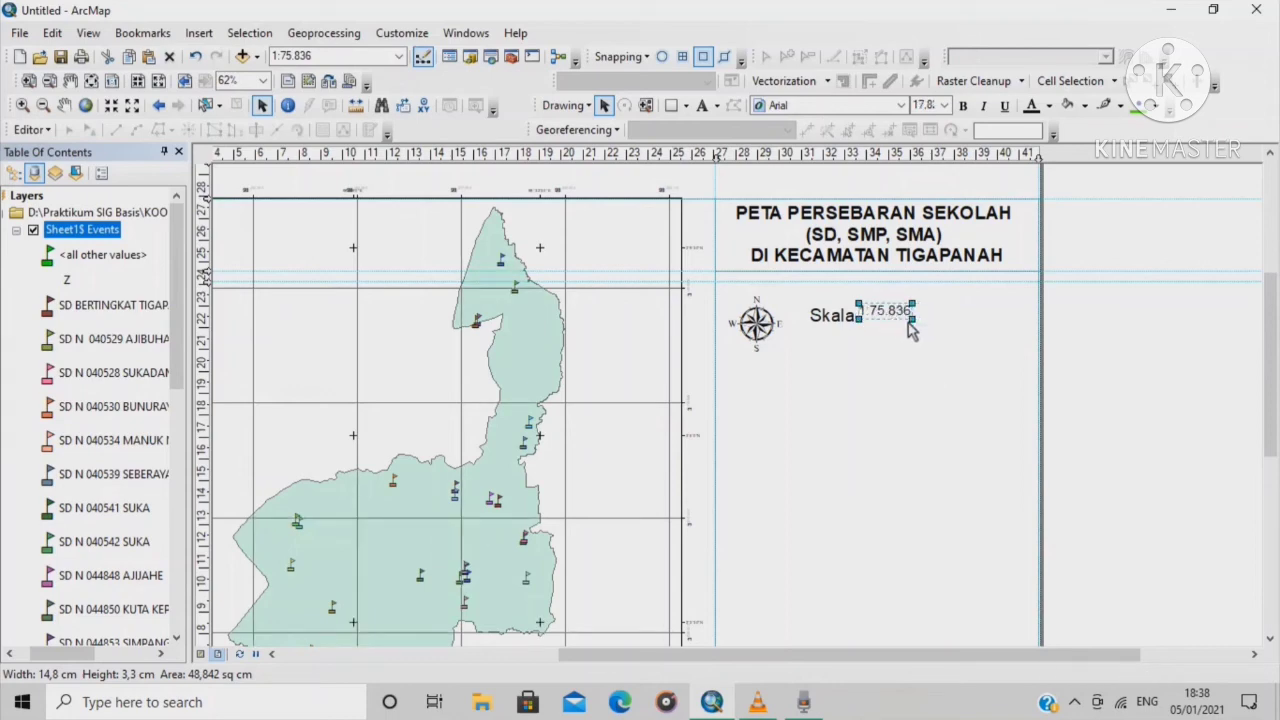
Fine-tune positions so 'Skala' and 1:75.836 sit side by side in line
left_click(840, 320)
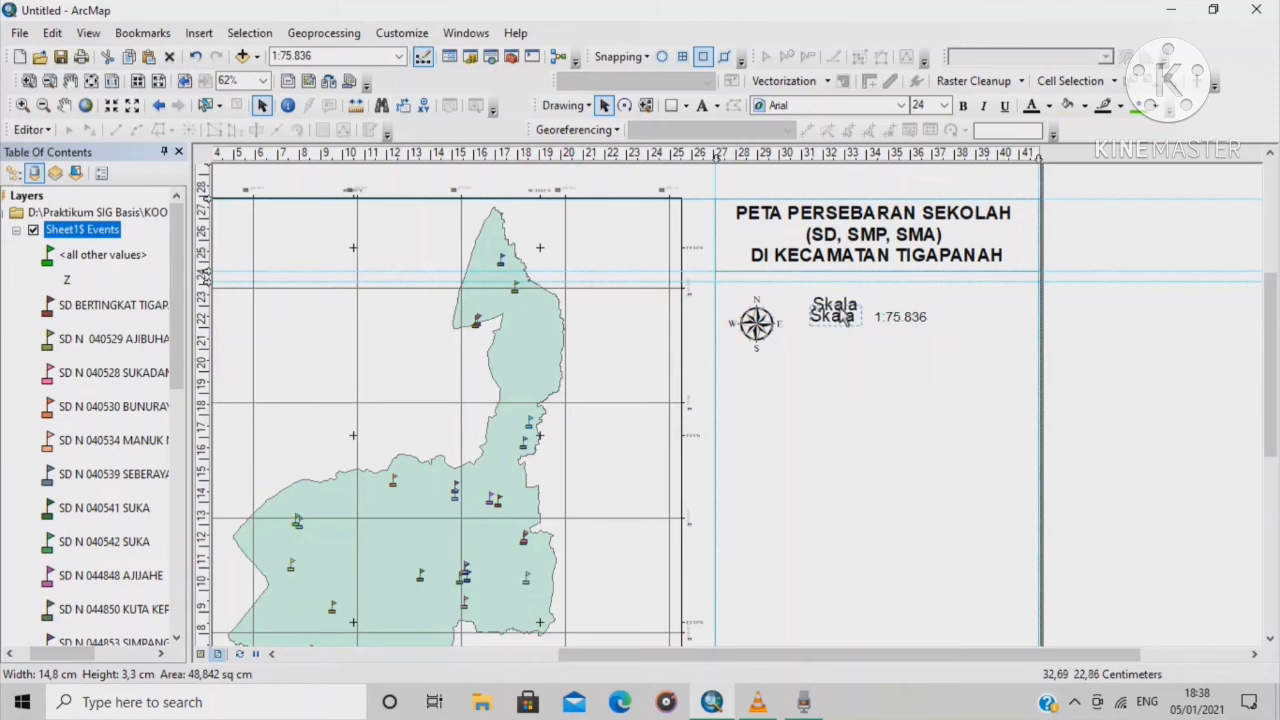
left_click_drag(841, 313, 946, 324)
left_click(908, 321)
left_click(840, 312)
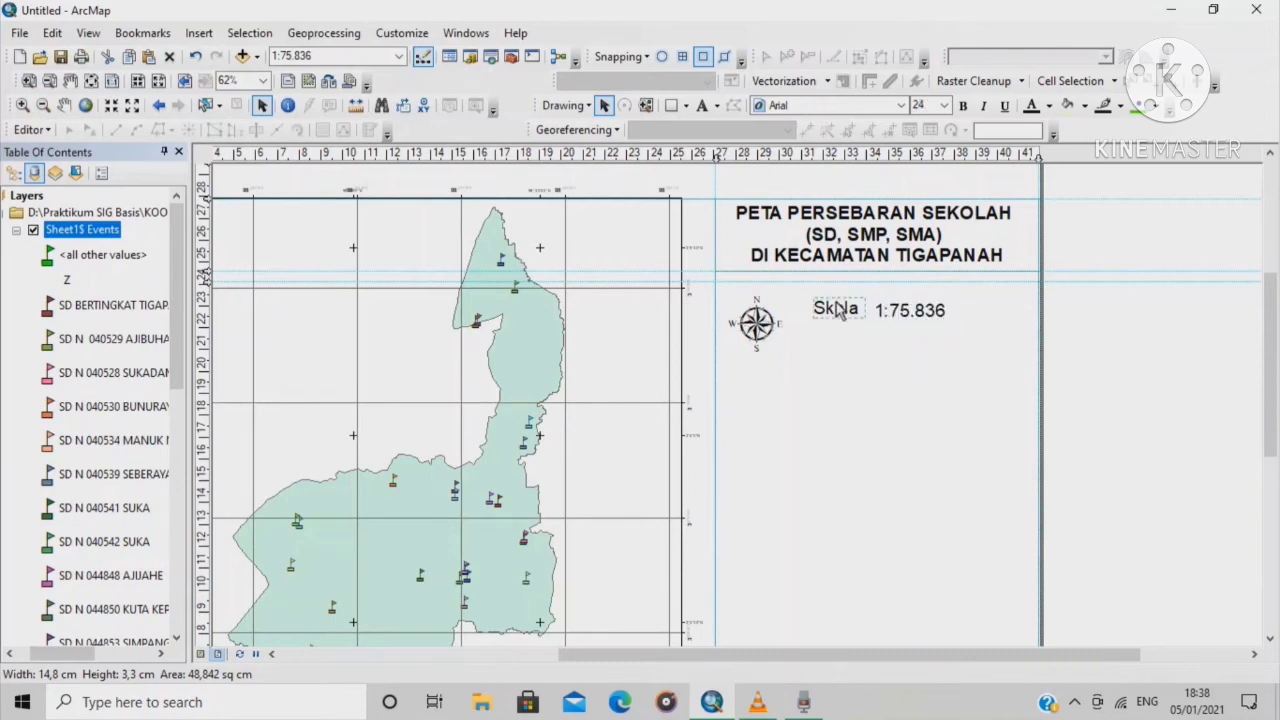
left_click_drag(930, 312, 950, 314)
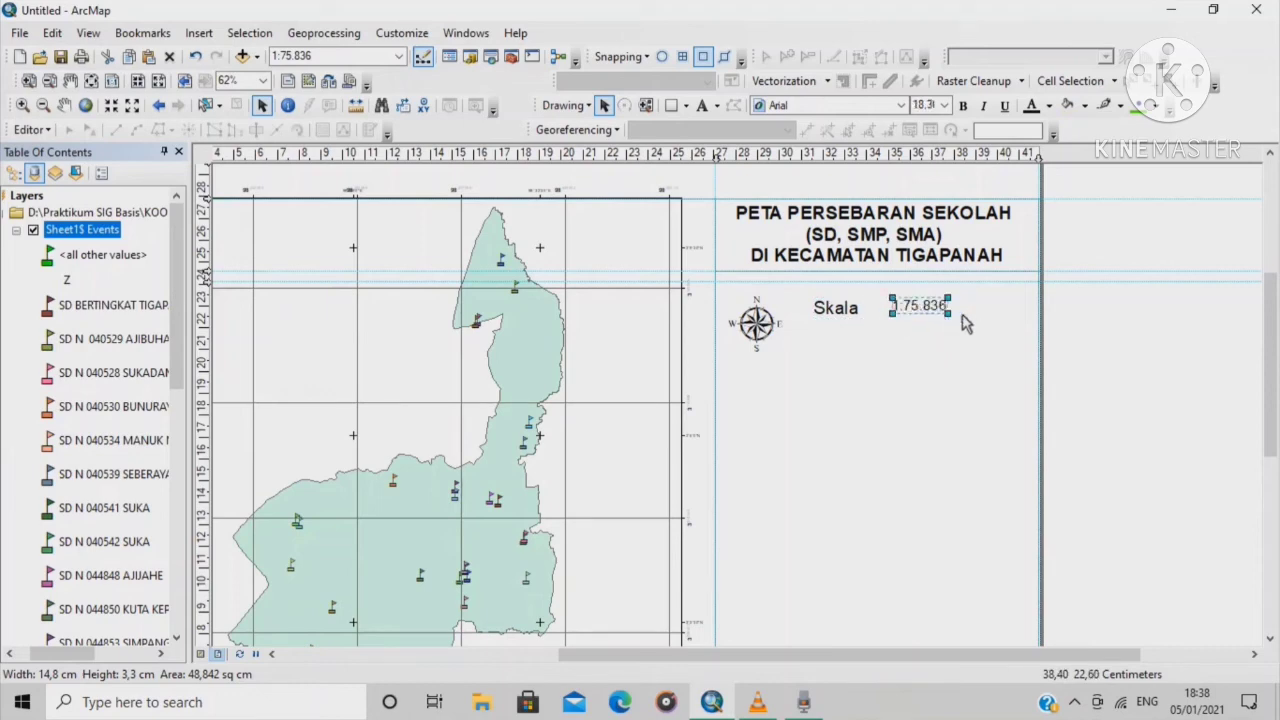
left_click(859, 313)
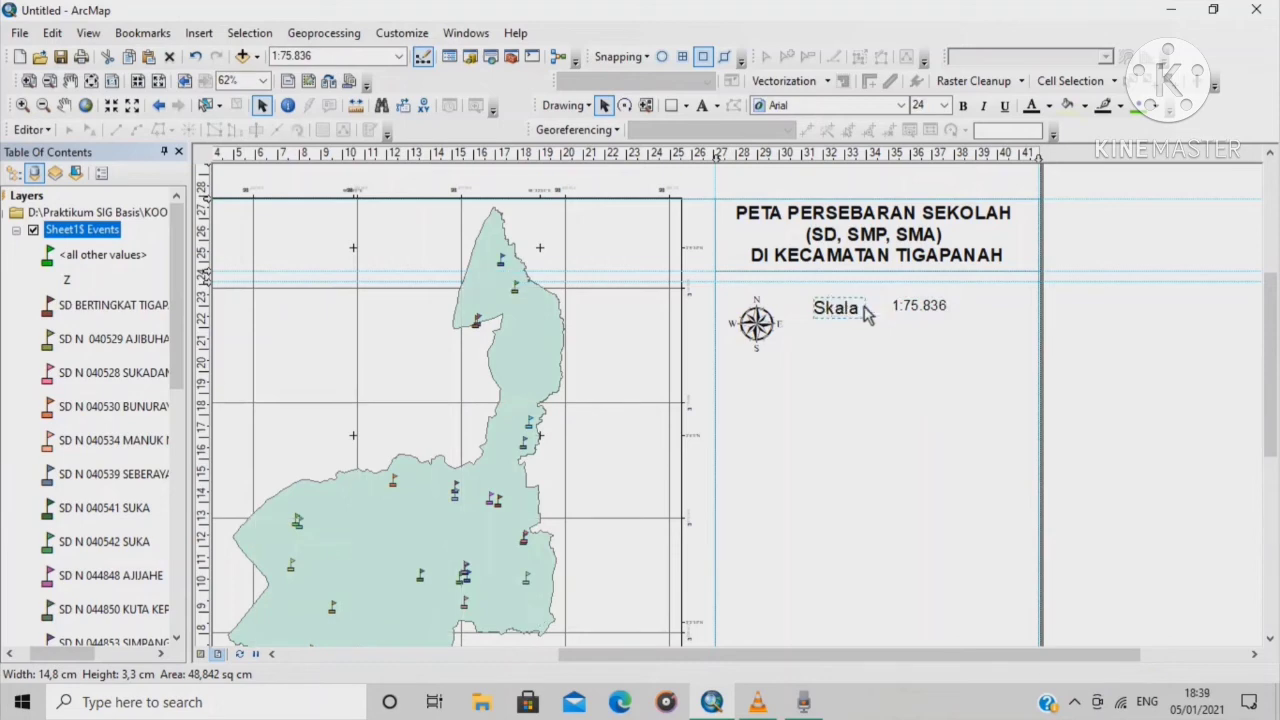
left_click_drag(858, 316, 874, 314)
Make the 1:75.836 scale text bold
left_click(906, 311)
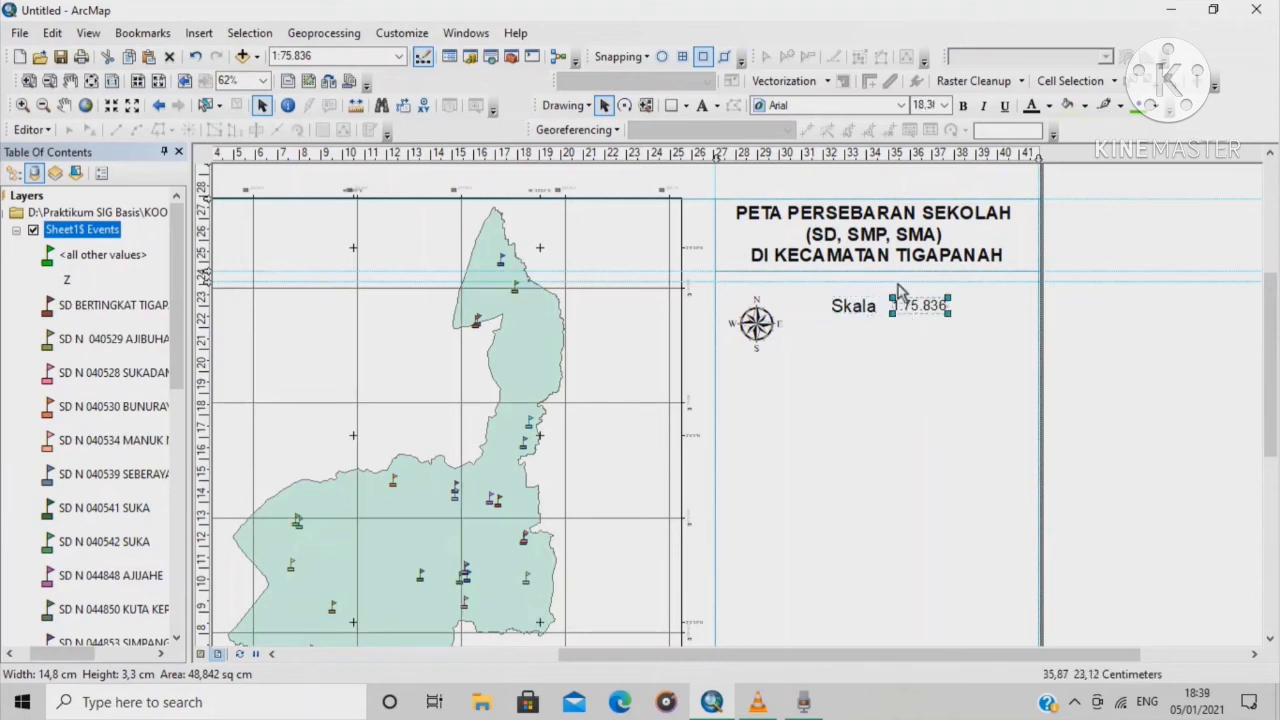
left_click(964, 106)
left_click(952, 392)
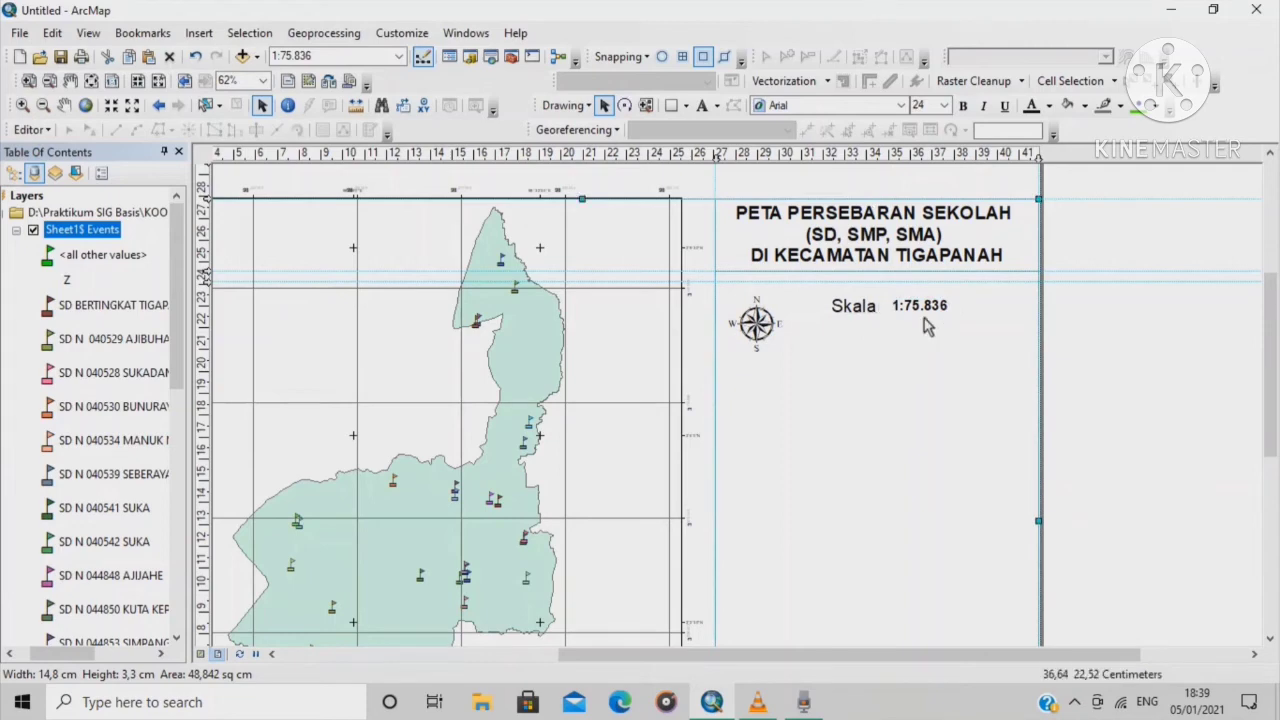
left_click(660, 280)
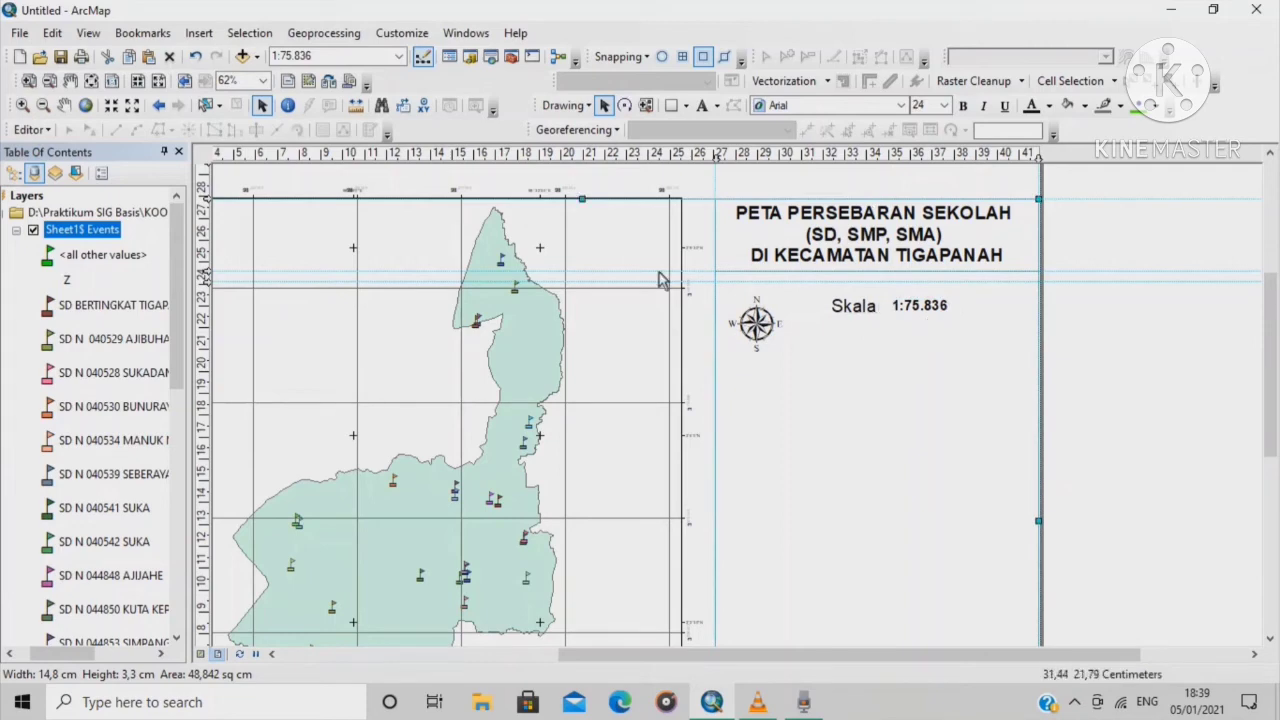
left_click(199, 33)
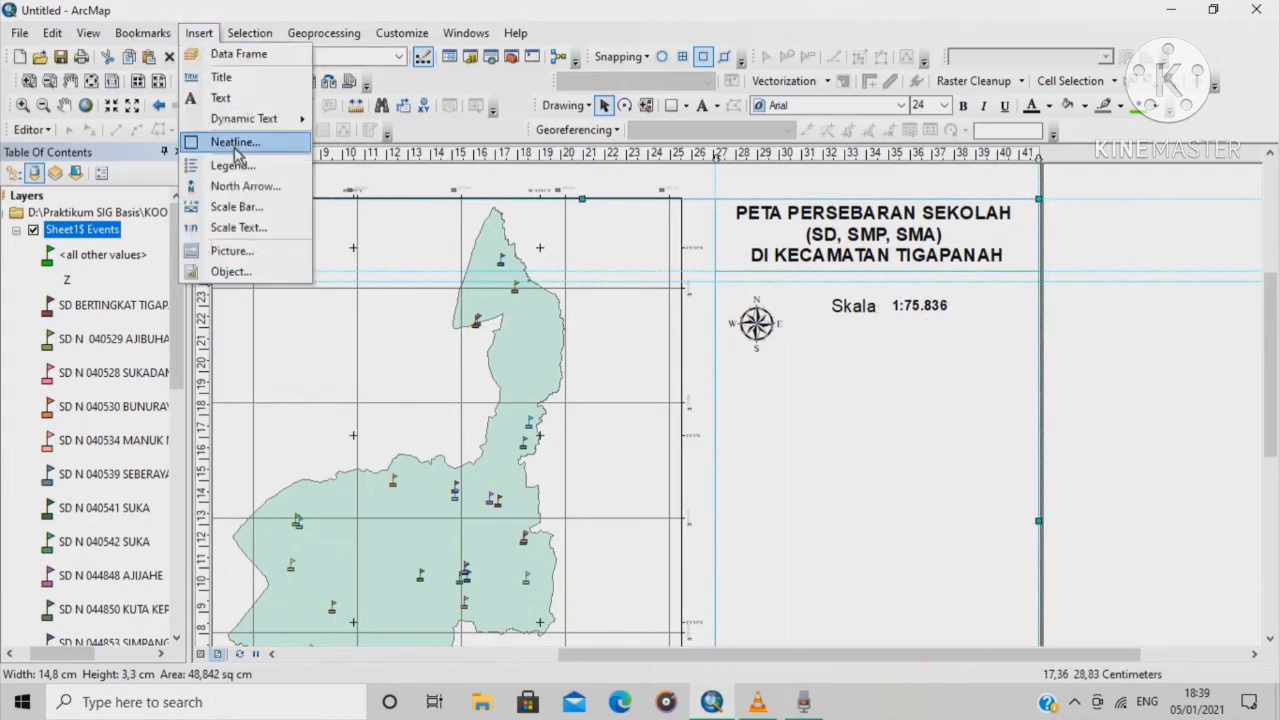
Insert an Alternating Scale Bar 2 under the Skala label and open its properties
left_click(250, 208)
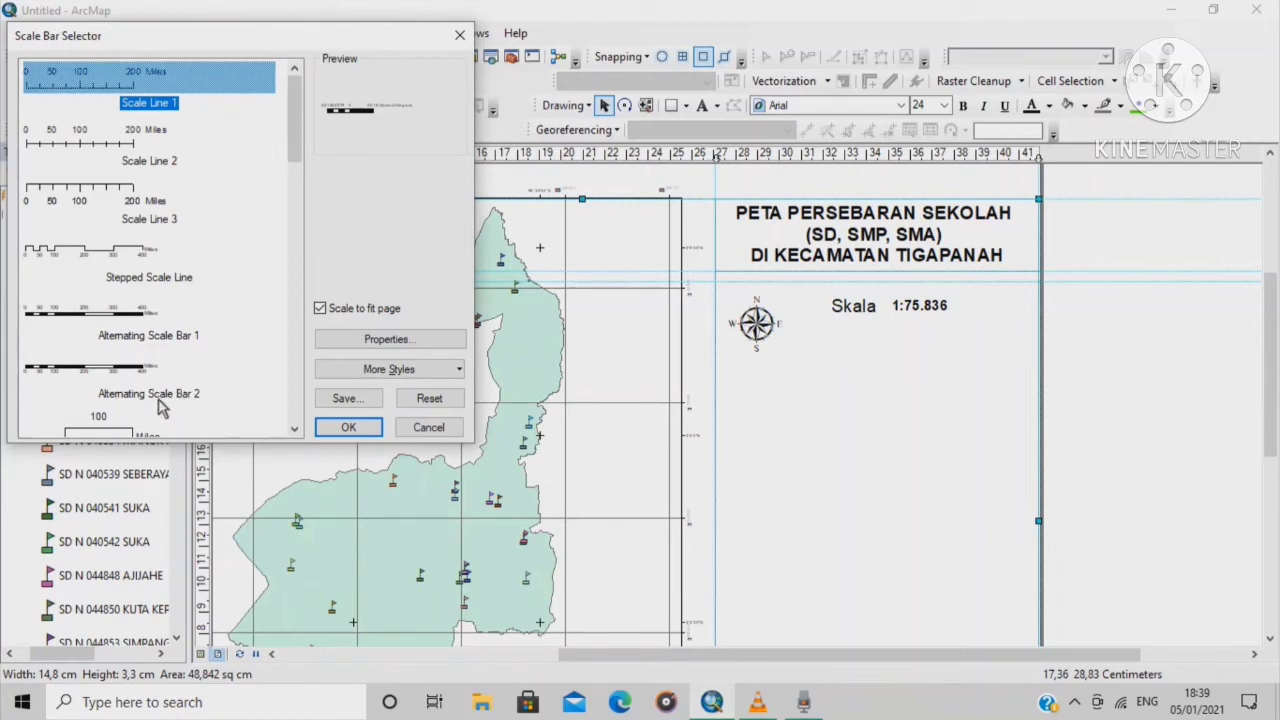
left_click(147, 372)
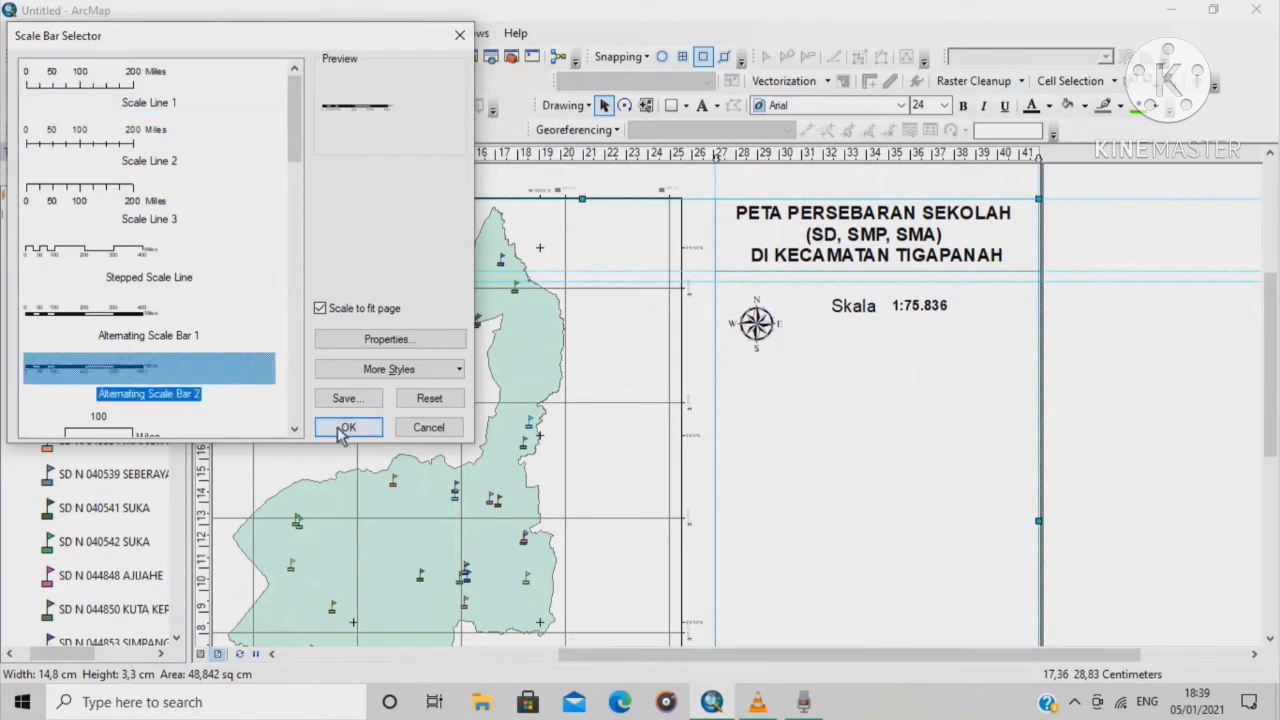
left_click(343, 427)
left_click_drag(735, 418, 957, 341)
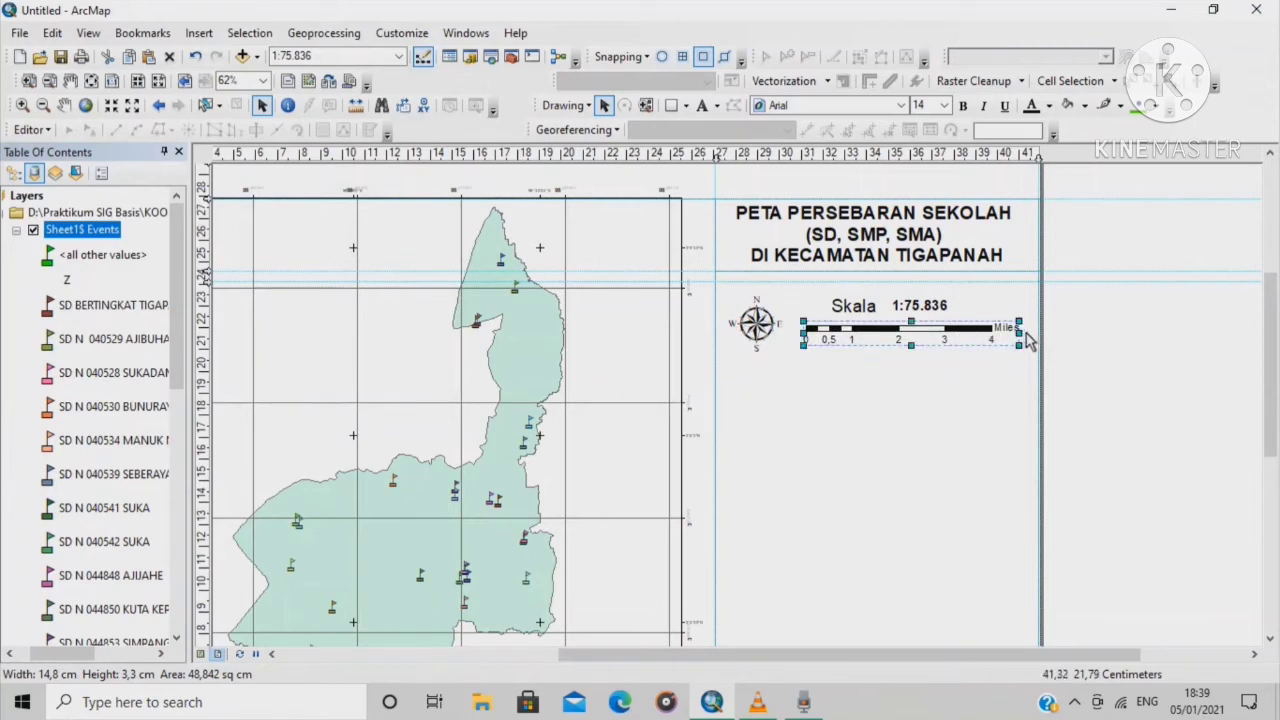
left_click(1000, 340)
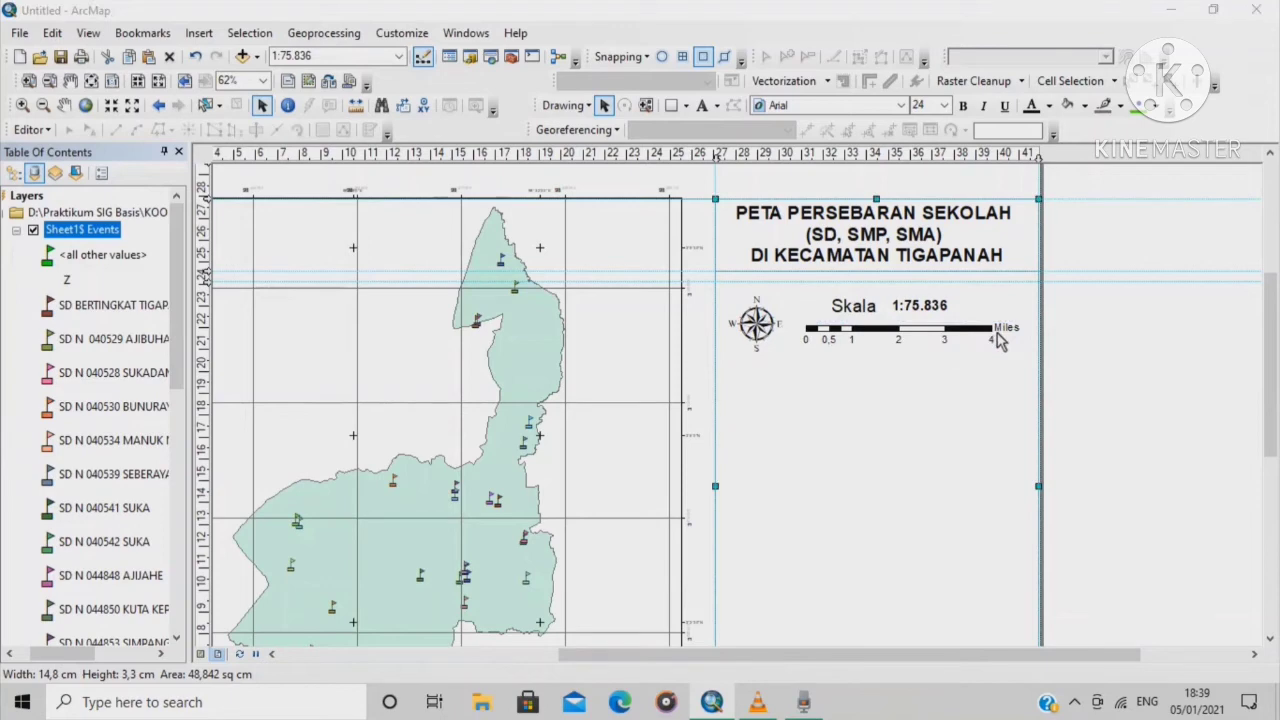
double_click(1000, 340)
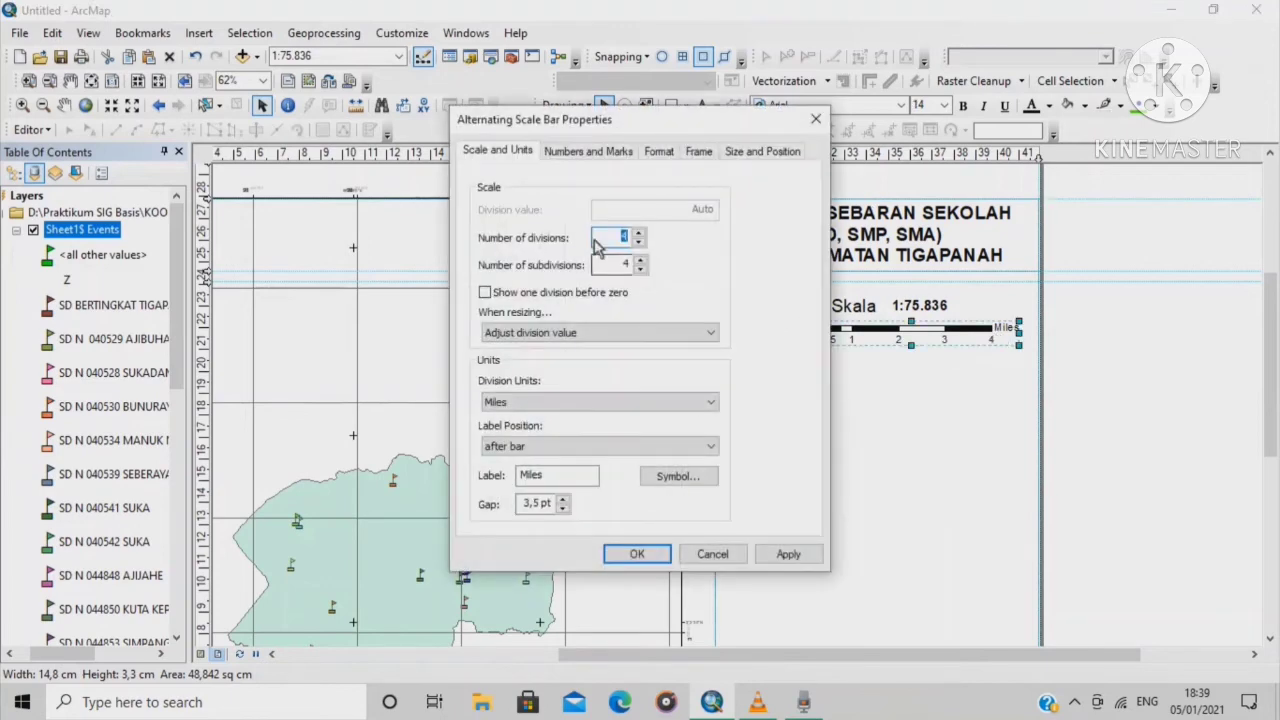
Switch the scale bar to Kilometers labelled Km and widen it to read 0–6
left_click(711, 402)
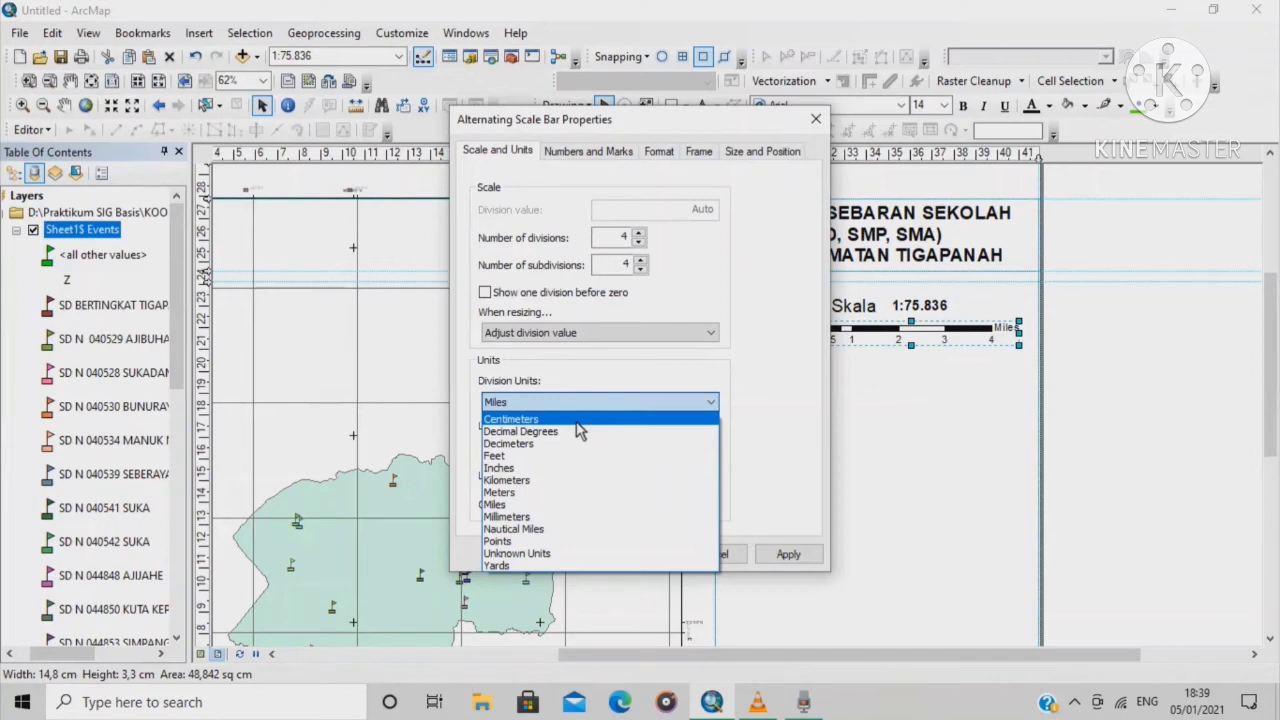
left_click(566, 481)
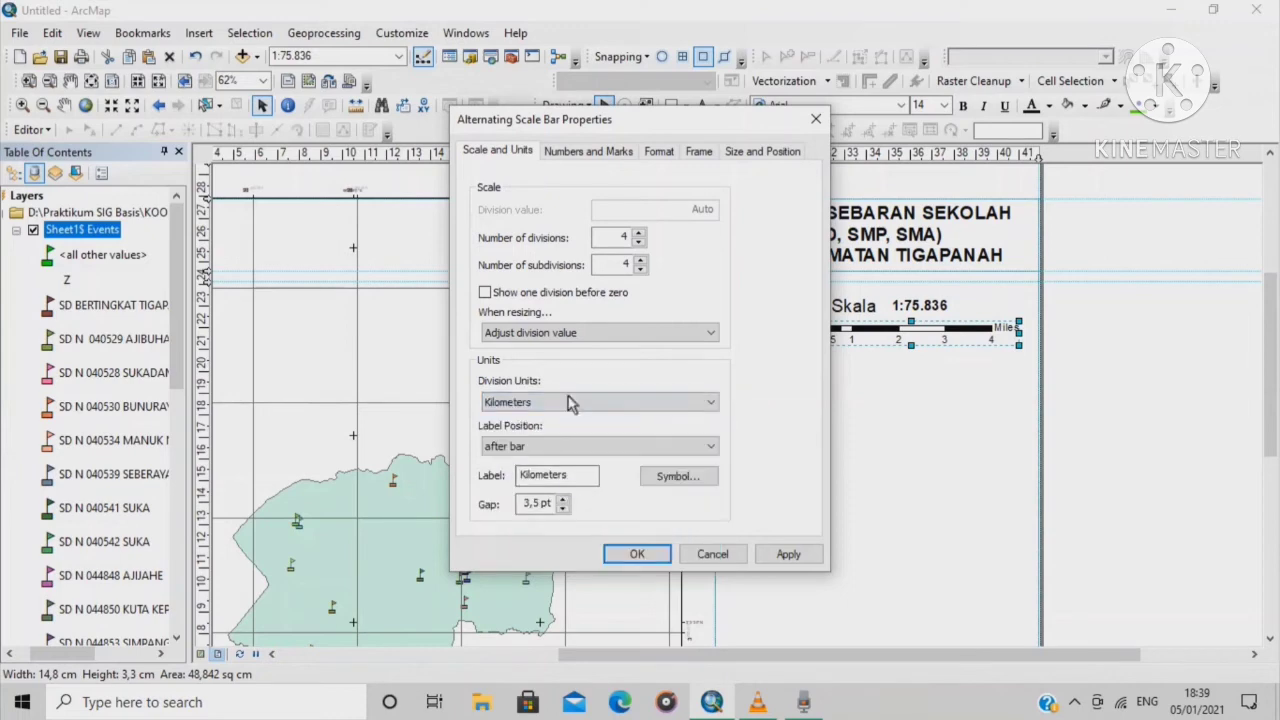
left_click(573, 480)
left_click(645, 556)
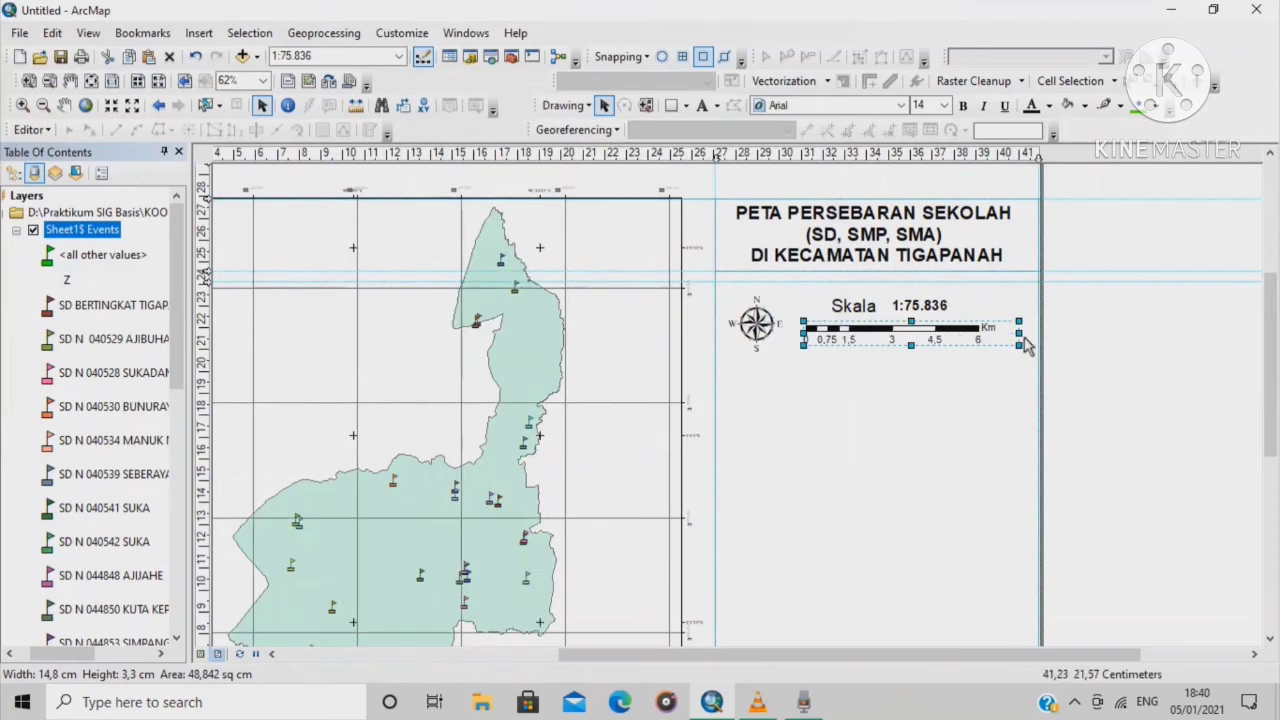
left_click_drag(1019, 346, 1026, 347)
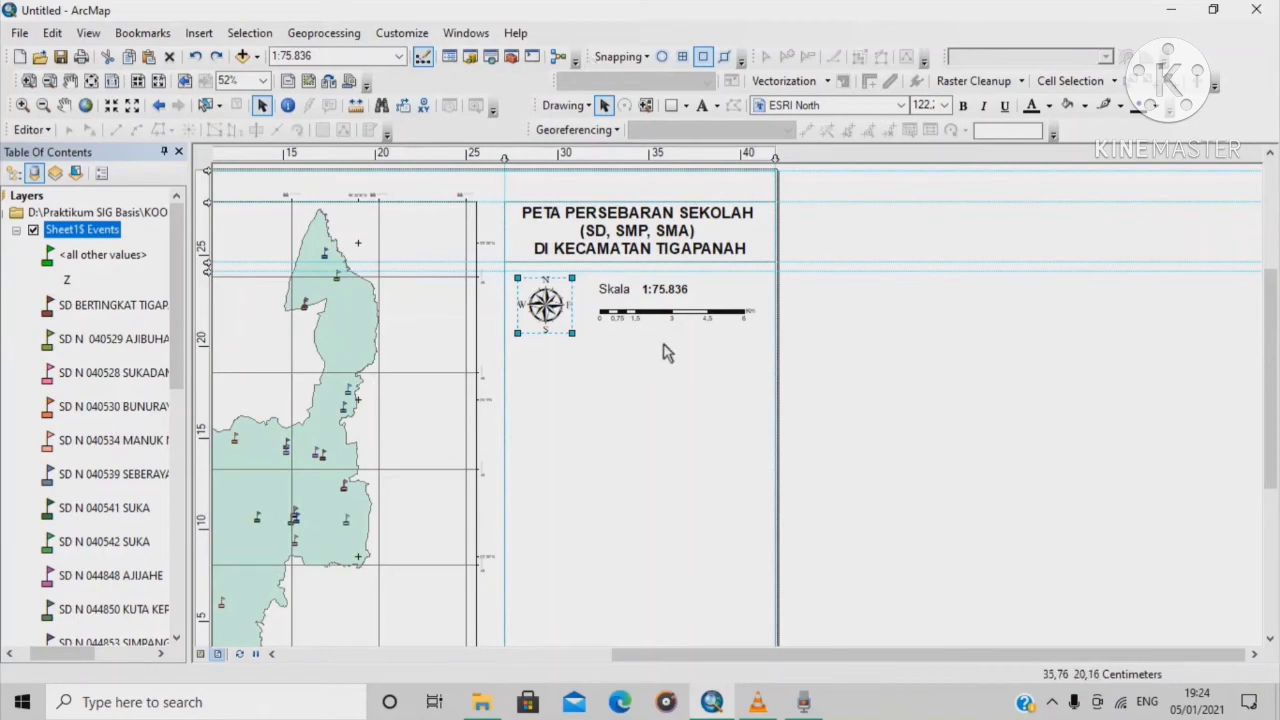
Add a horizontal guide and draw a rectangle around the north arrow and scale bar
scroll(665, 352, "up", 1)
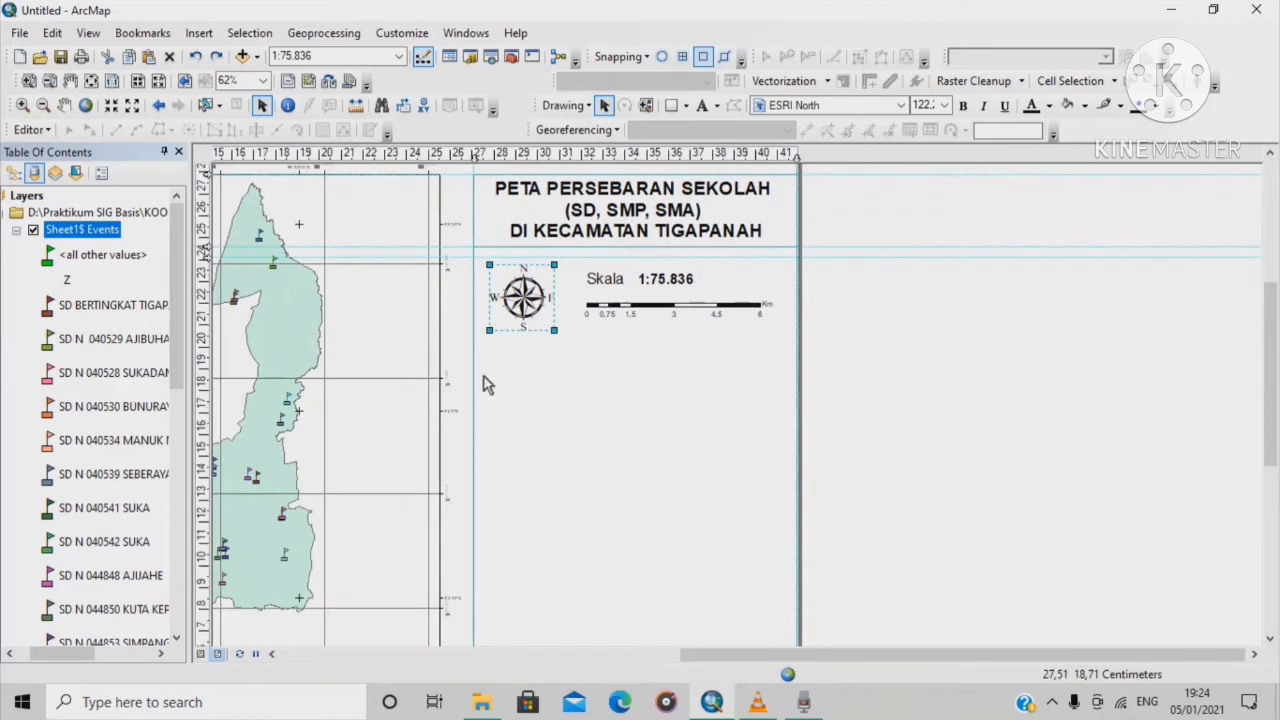
left_click(206, 334)
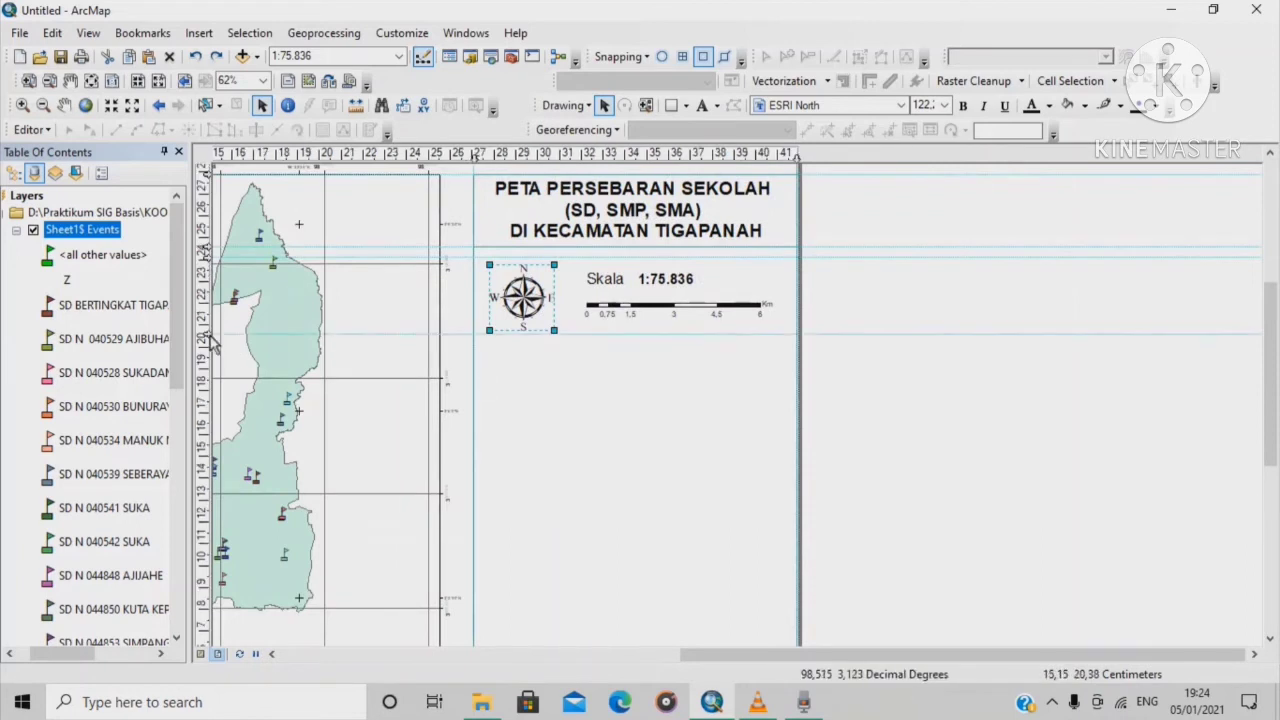
left_click(686, 104)
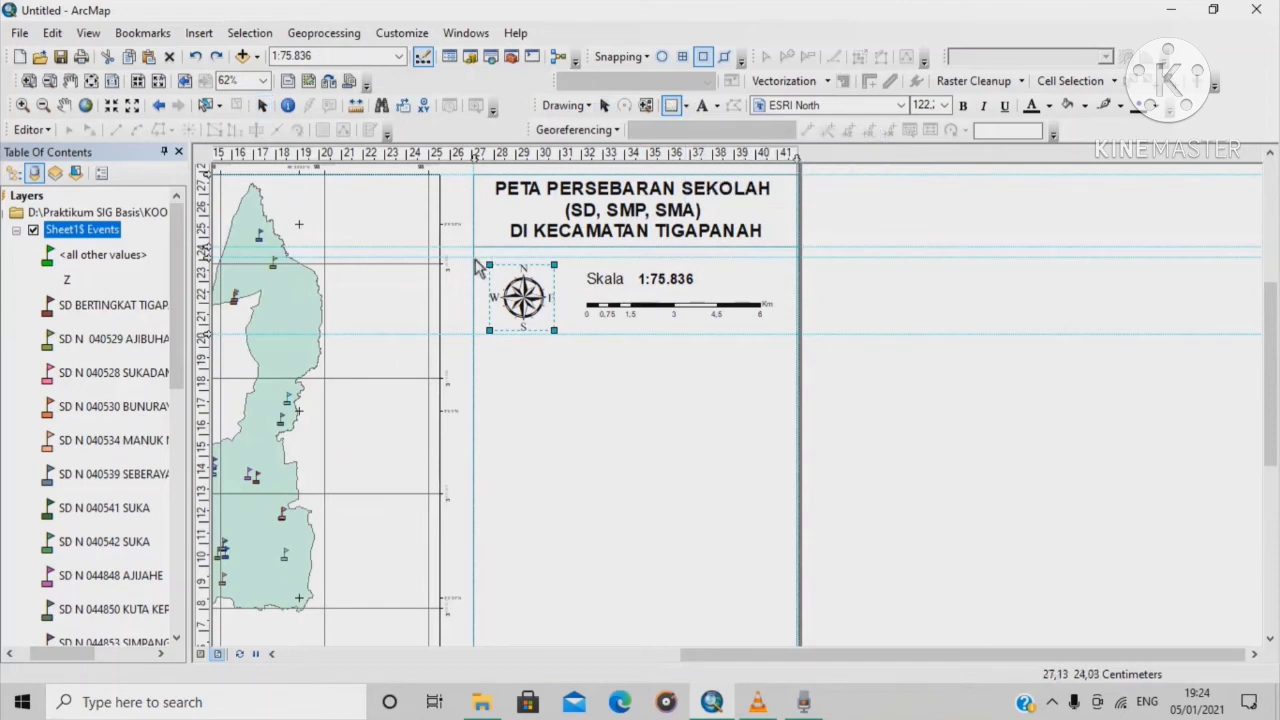
left_click_drag(476, 258, 797, 333)
Set the rectangle's fill to No Color and add another horizontal guide lower down
right_click(677, 302)
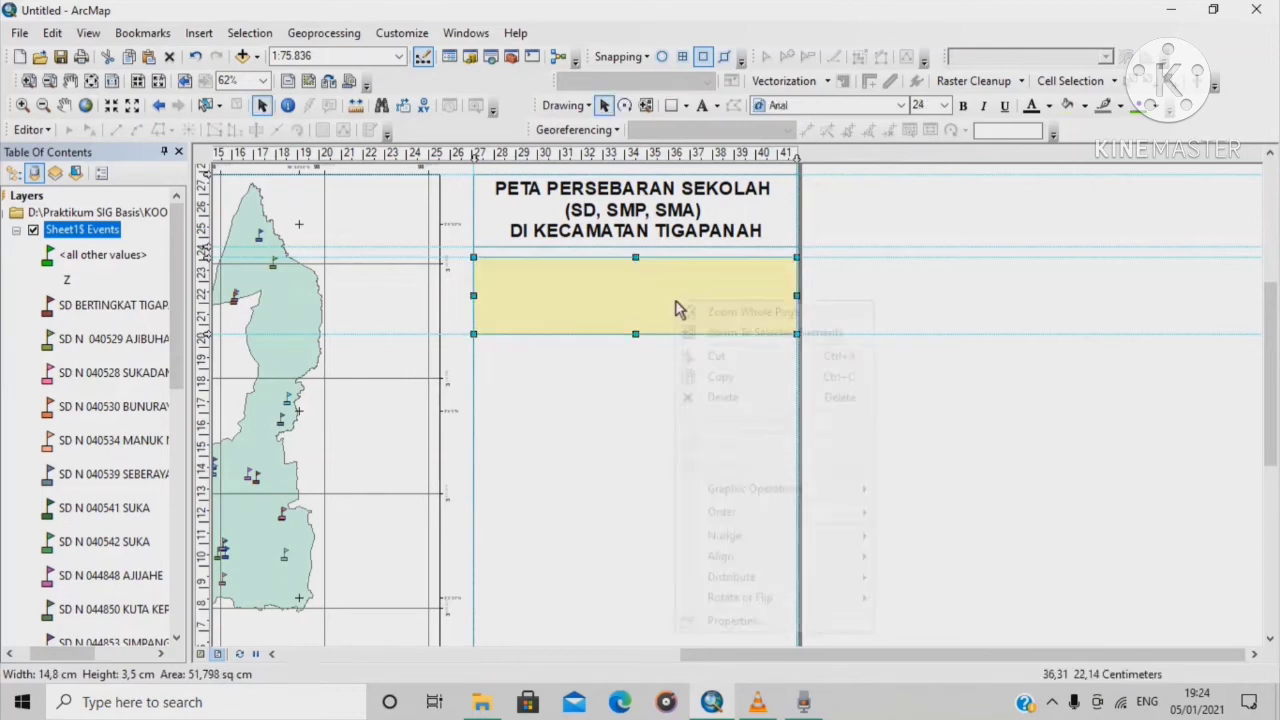
left_click(750, 621)
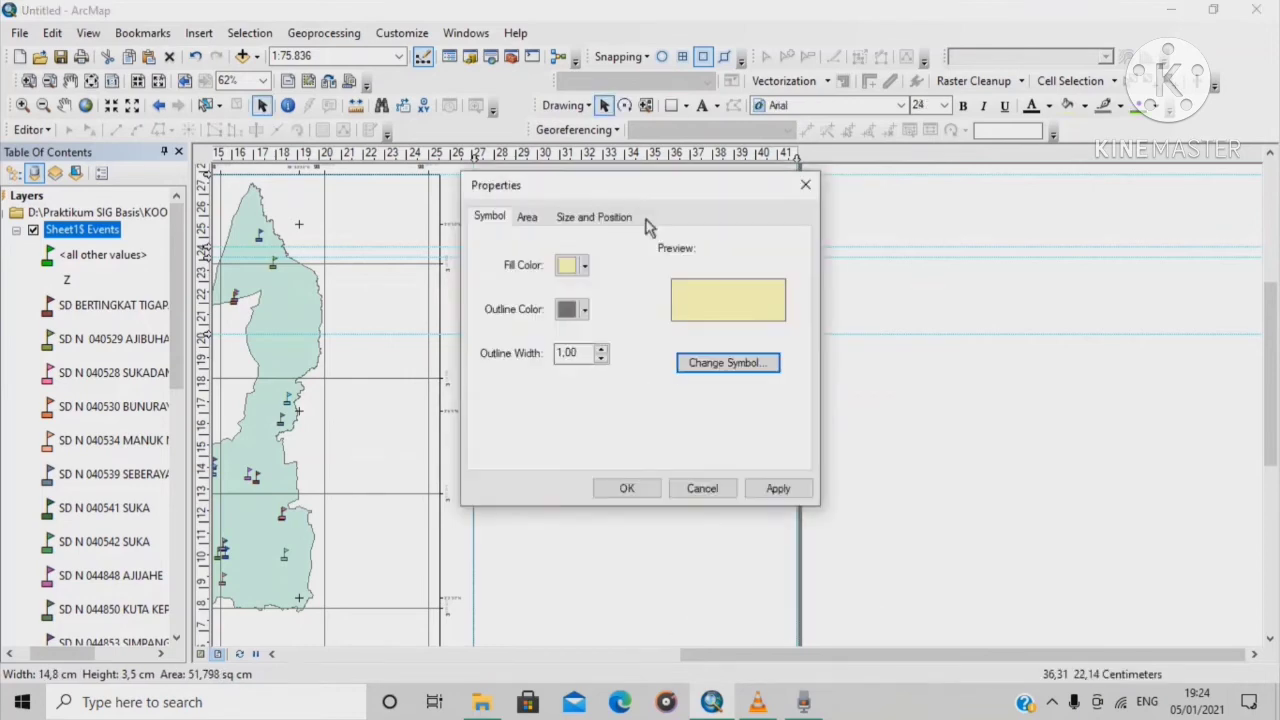
left_click(584, 266)
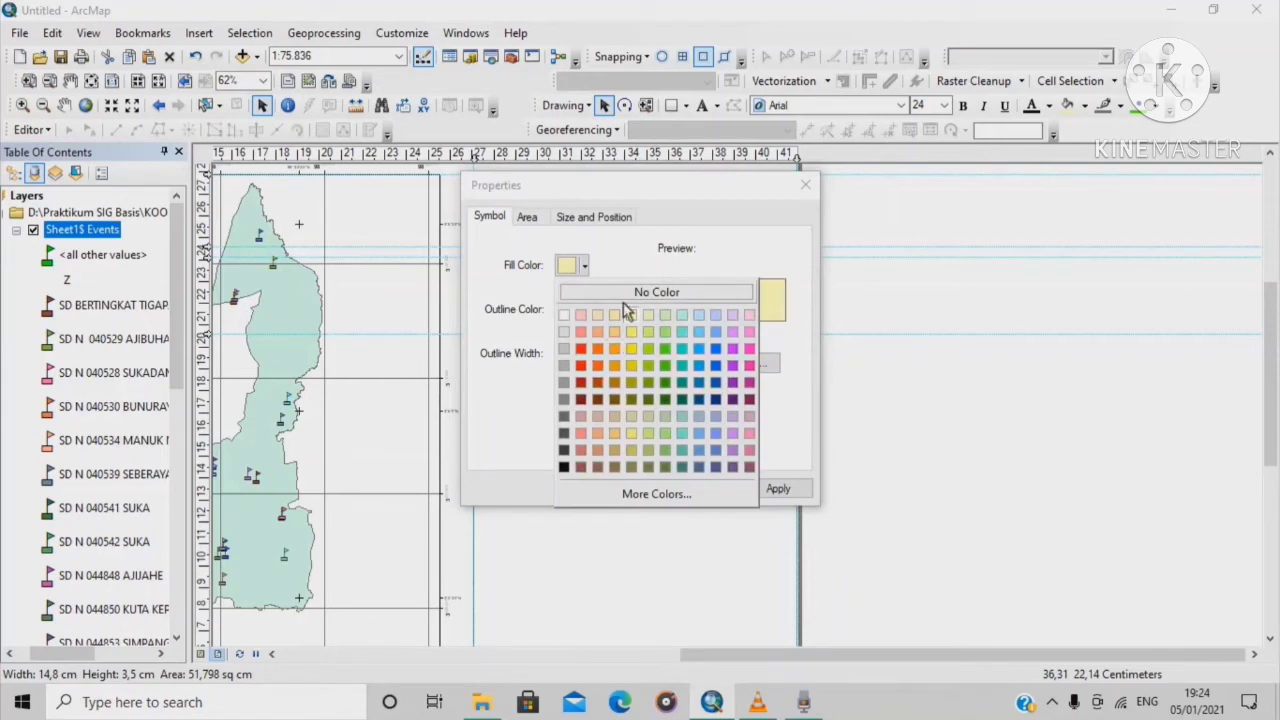
left_click(625, 296)
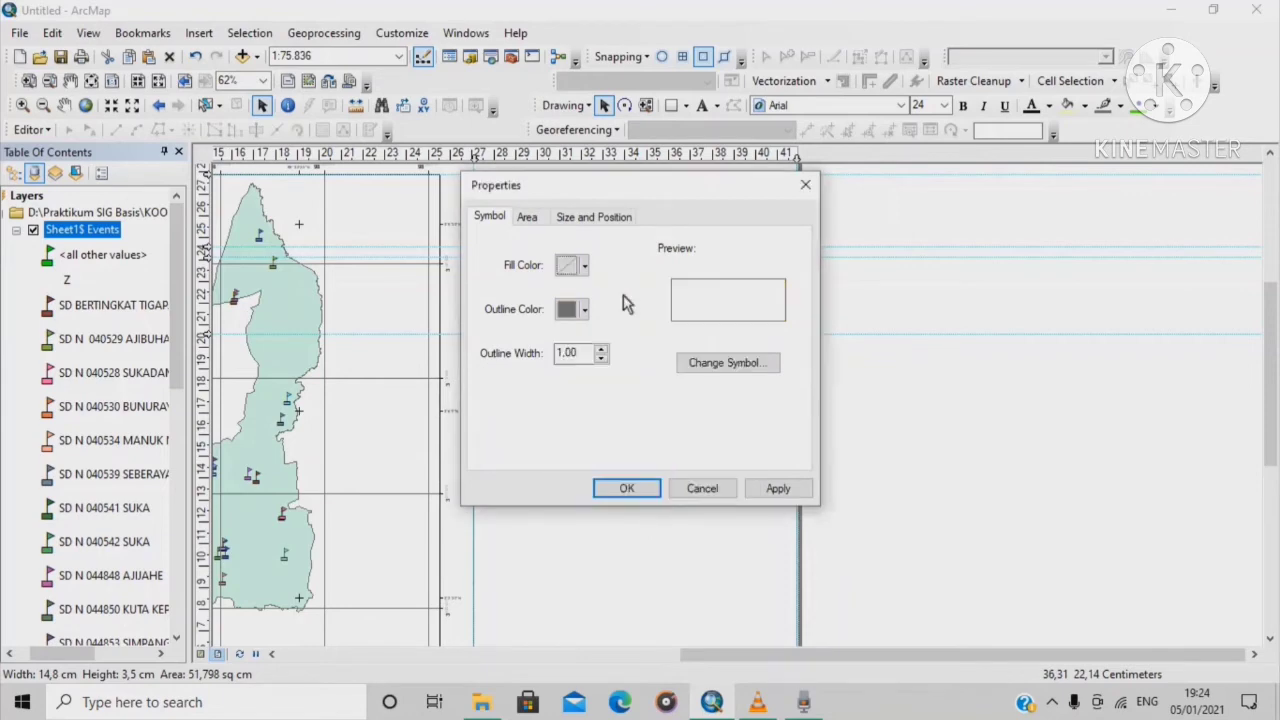
left_click(626, 489)
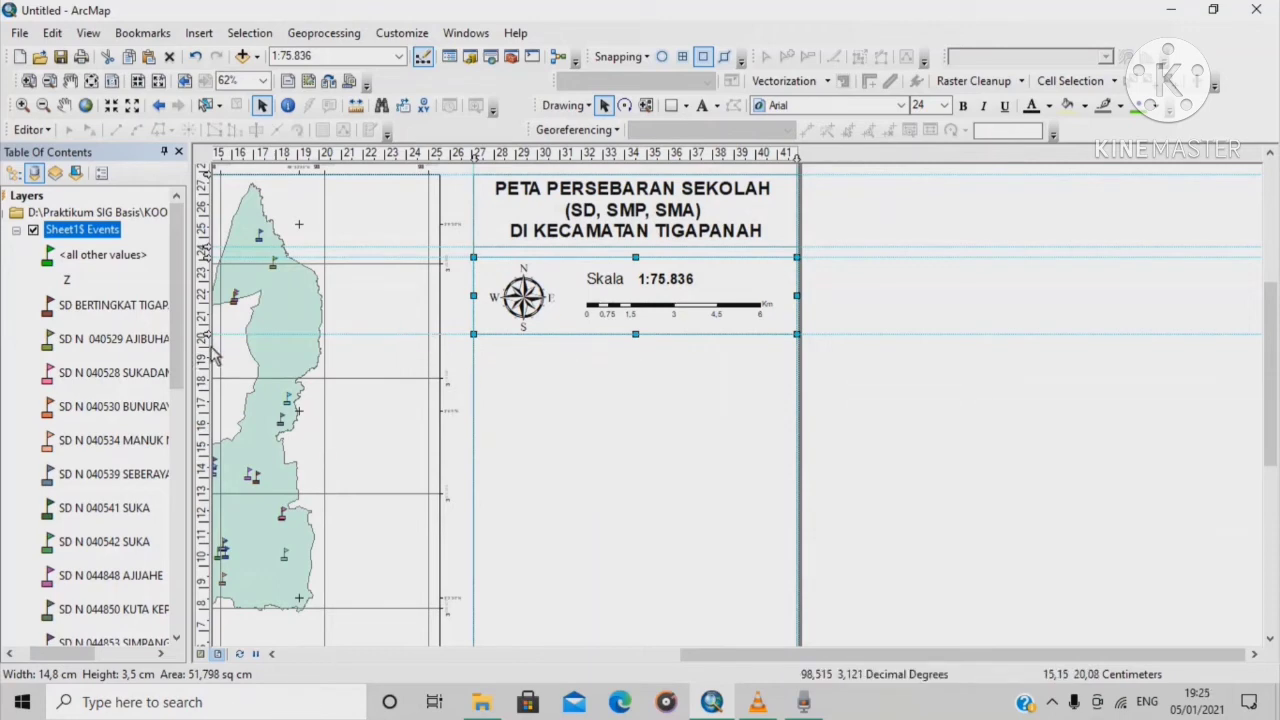
left_click(207, 345)
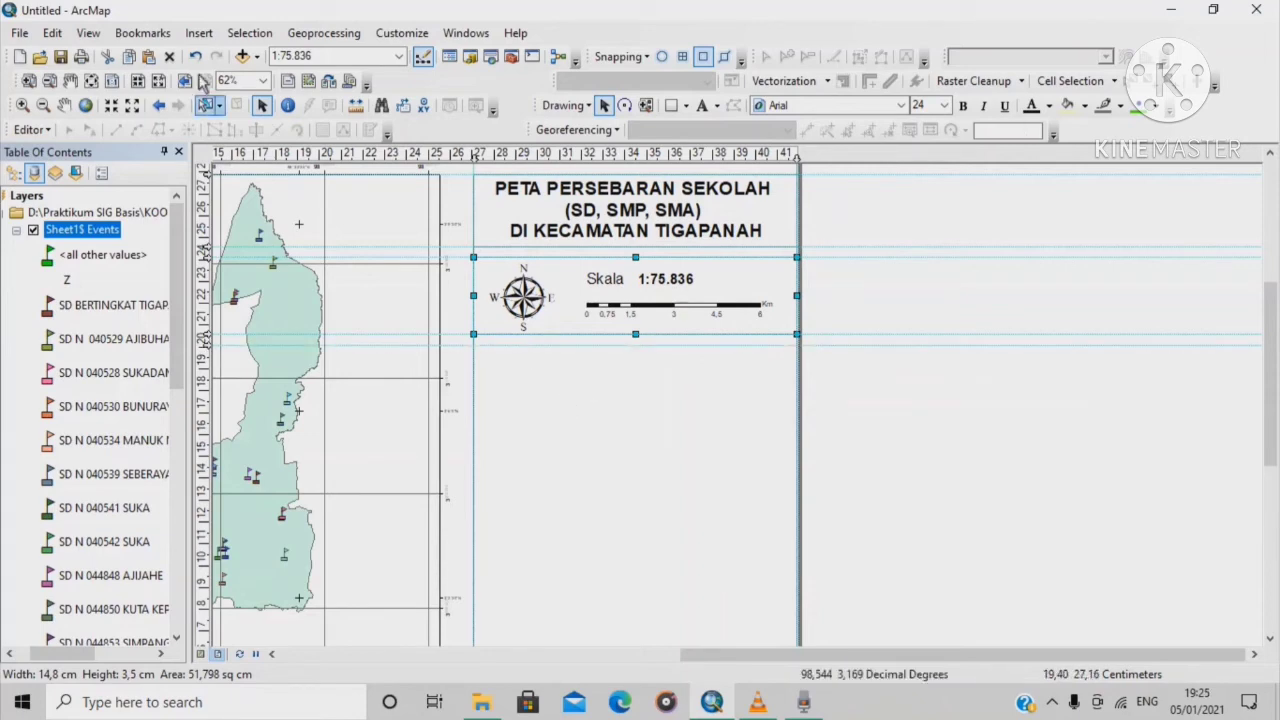
Insert a 3-column legend, accepting the wizard's default title, patch and spacing settings
left_click(198, 33)
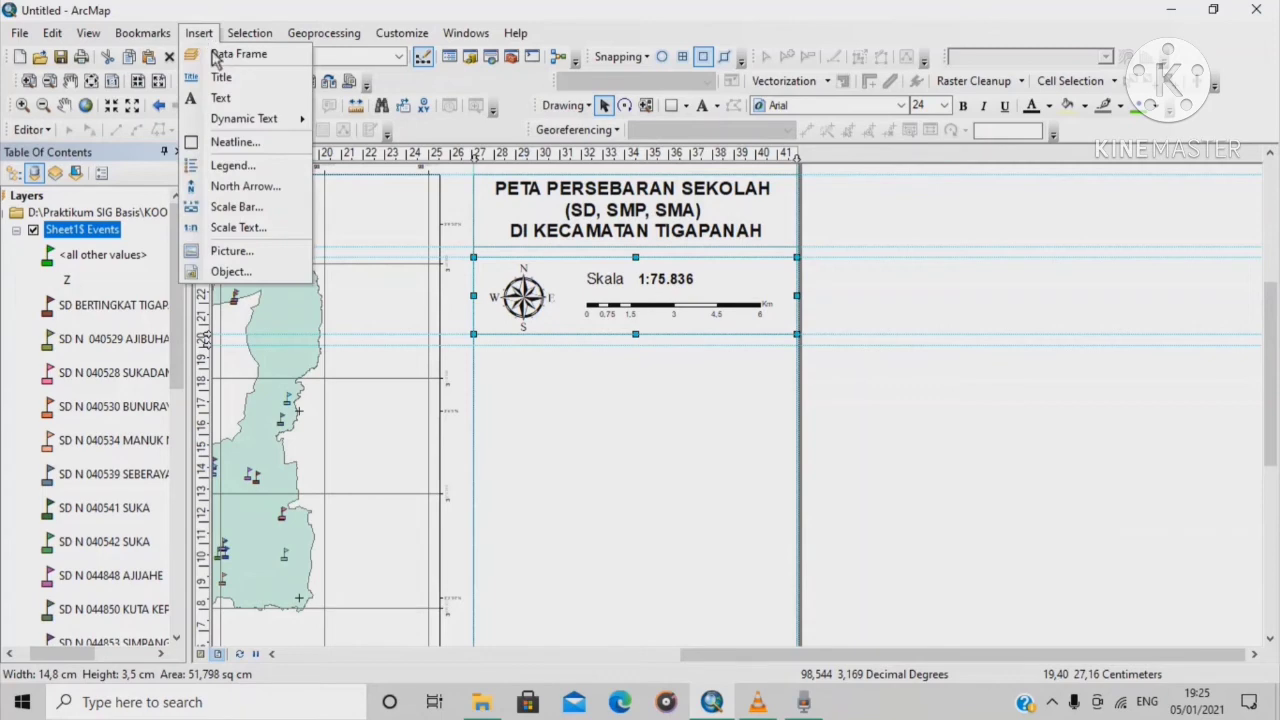
left_click(257, 167)
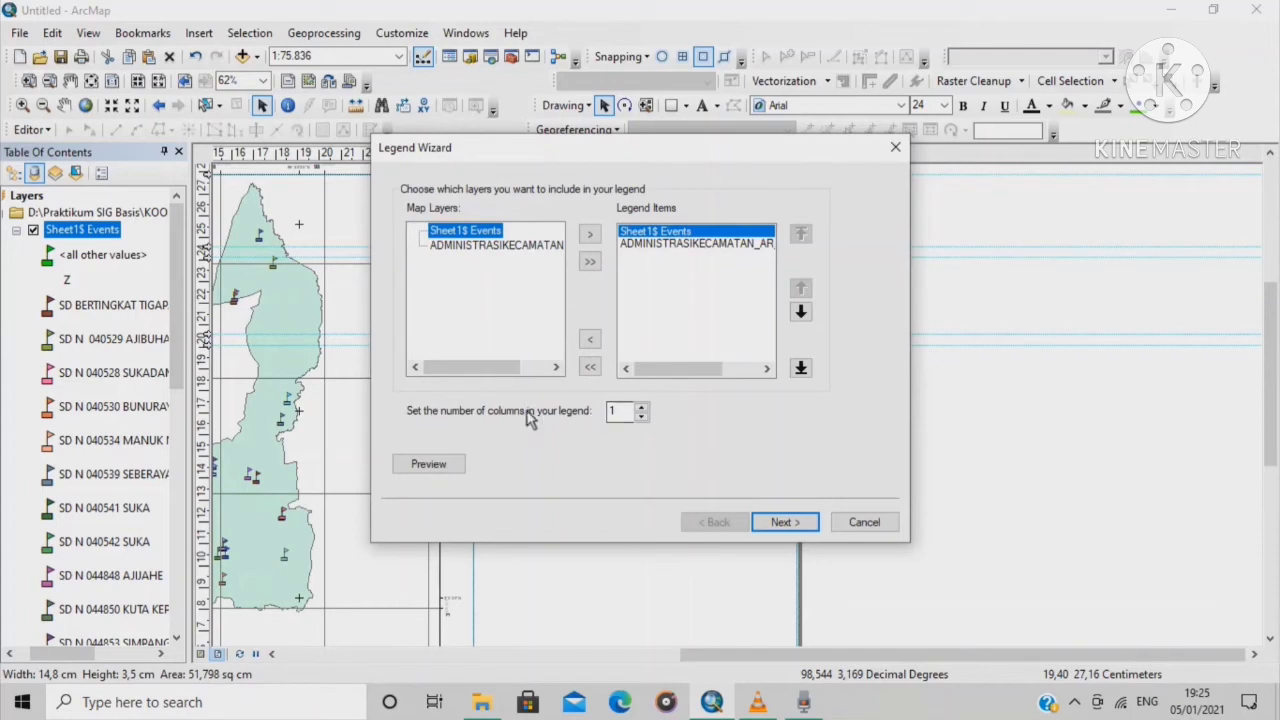
left_click(643, 416)
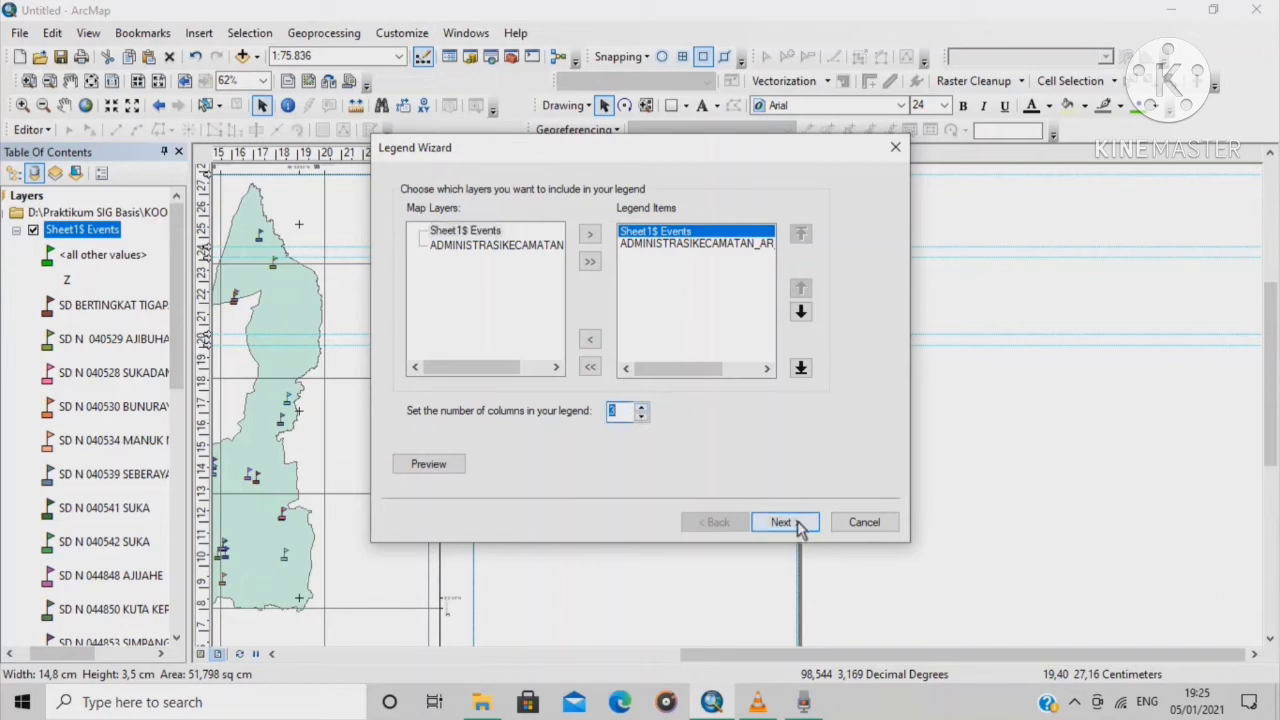
type("3")
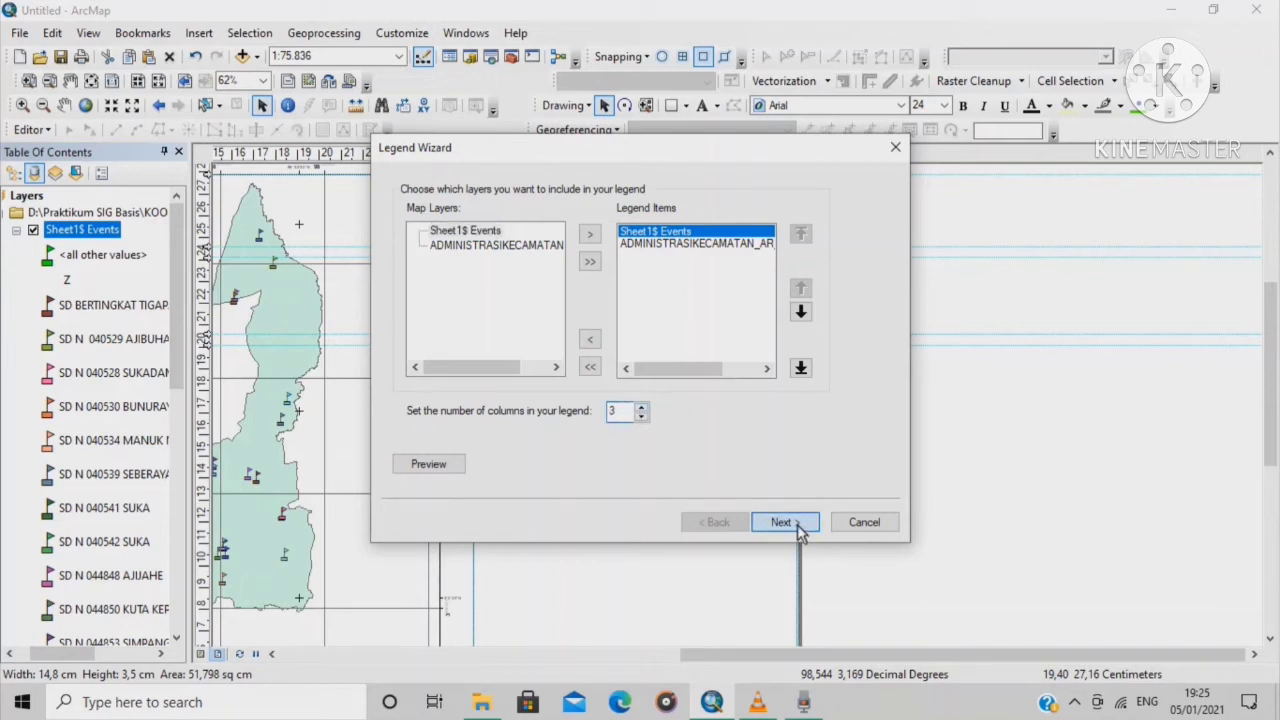
left_click(795, 531)
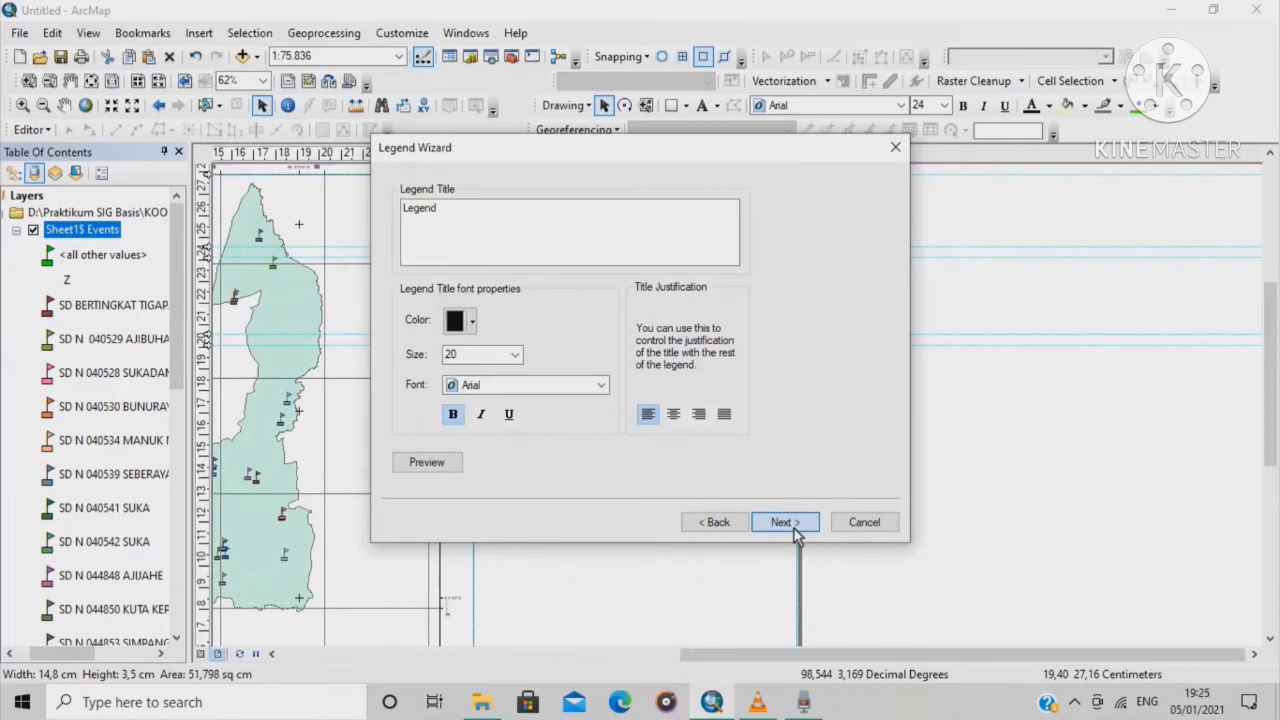
left_click(795, 531)
left_click(786, 522)
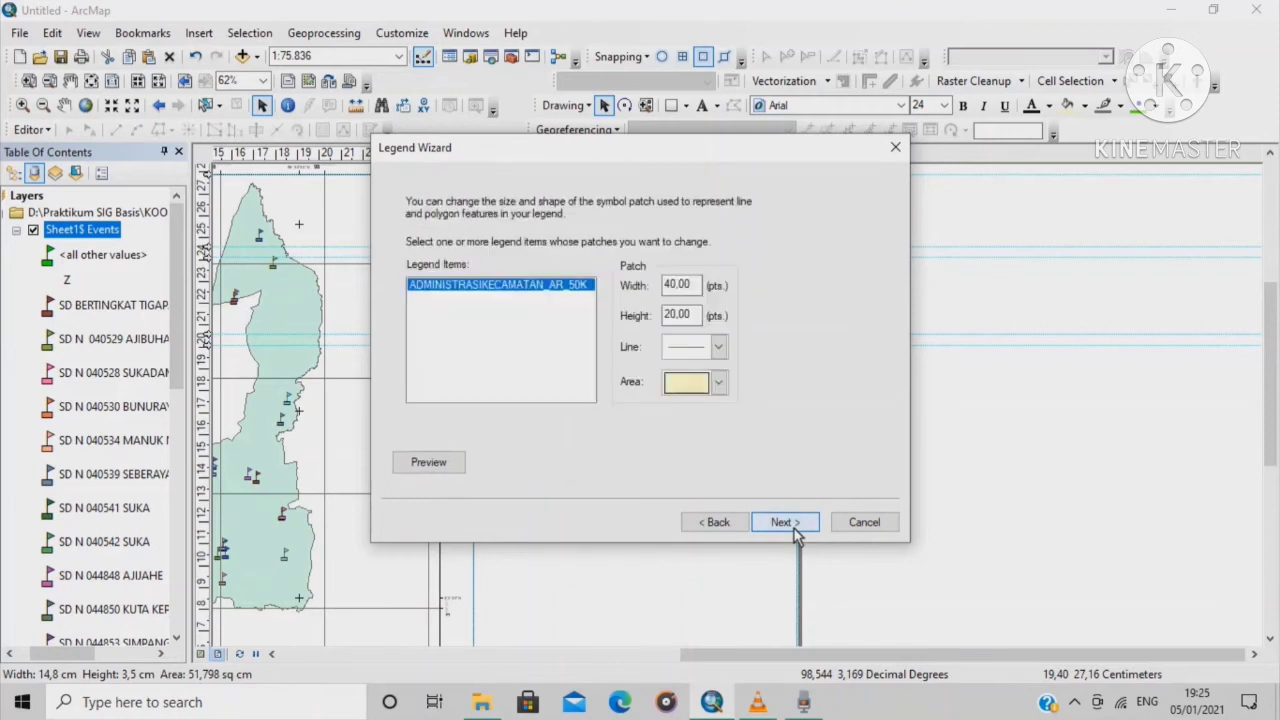
left_click(786, 522)
left_click(786, 523)
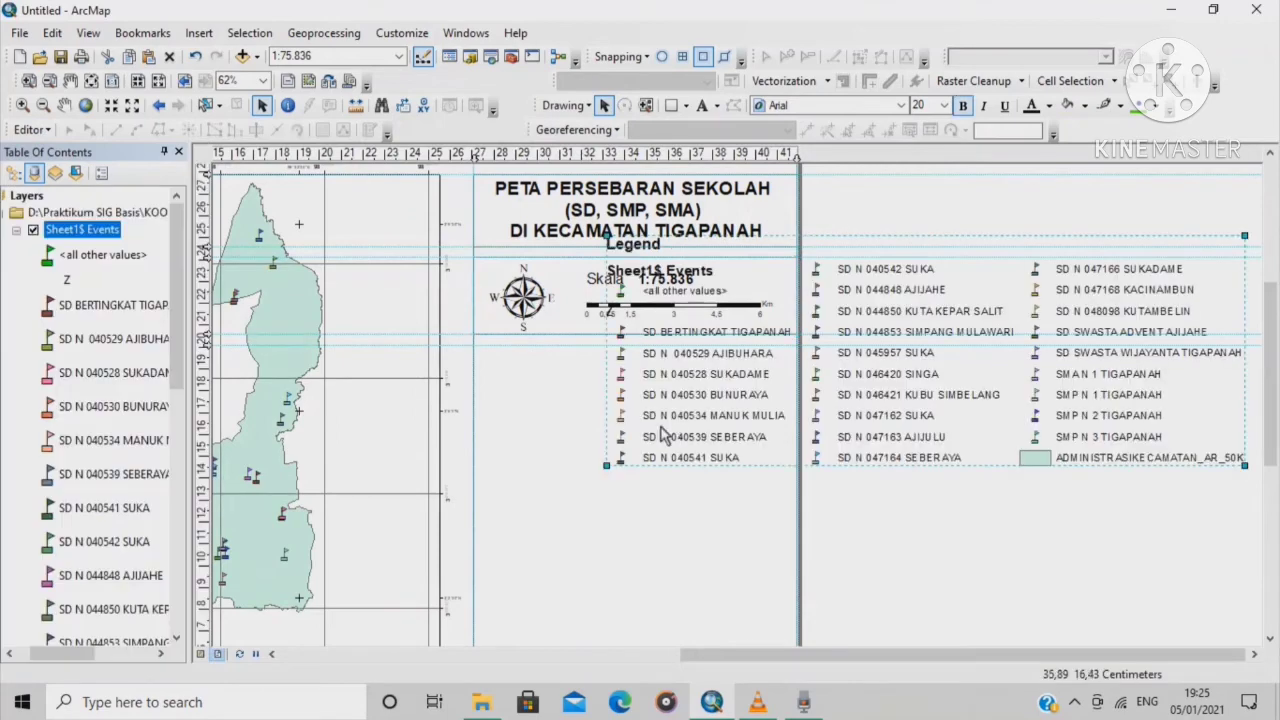
Shrink the legend and move it into the right panel beneath the scale bar frame
left_click_drag(607, 466, 940, 420)
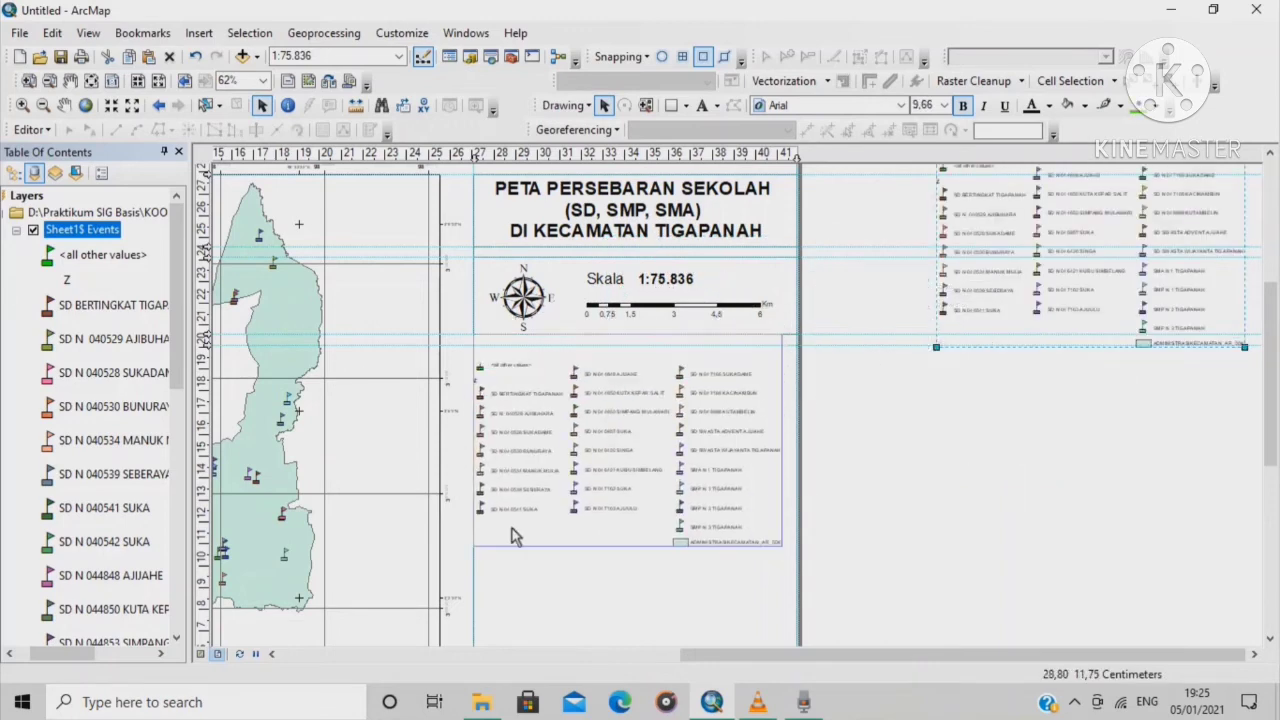
left_click_drag(505, 540, 506, 534)
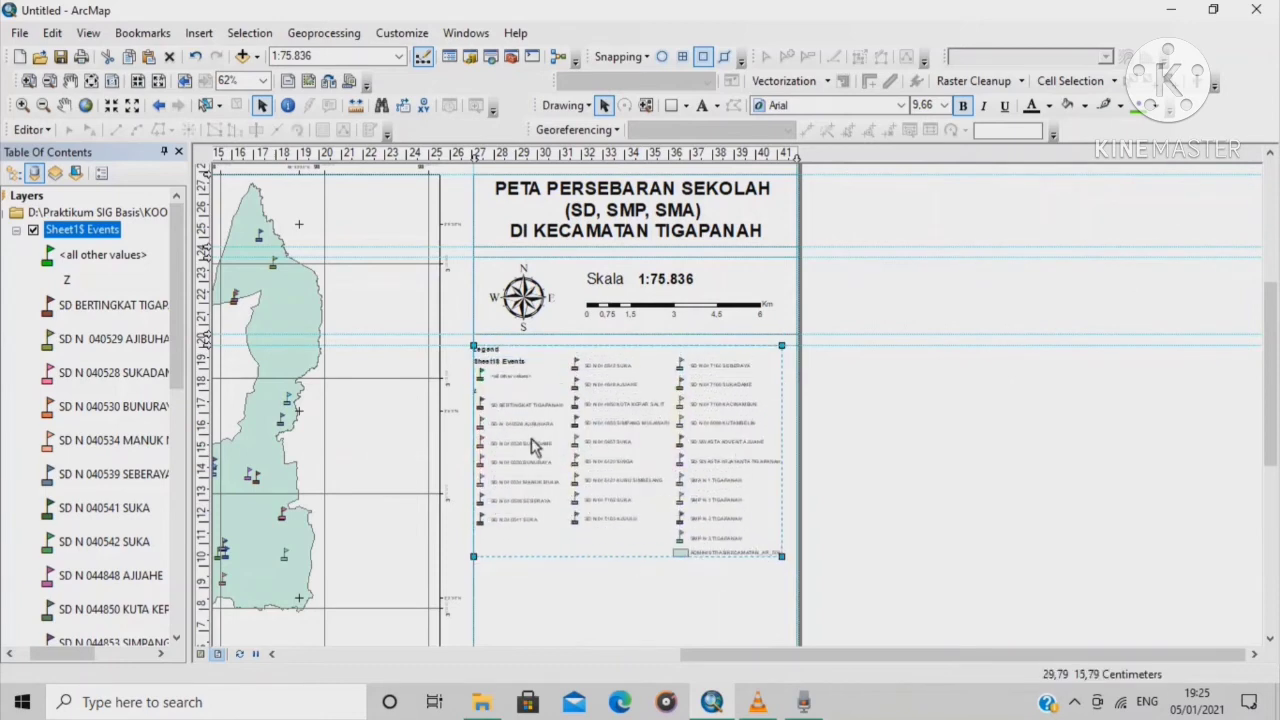
scroll(535, 445, "down", 2)
scroll(535, 370, "down", 1)
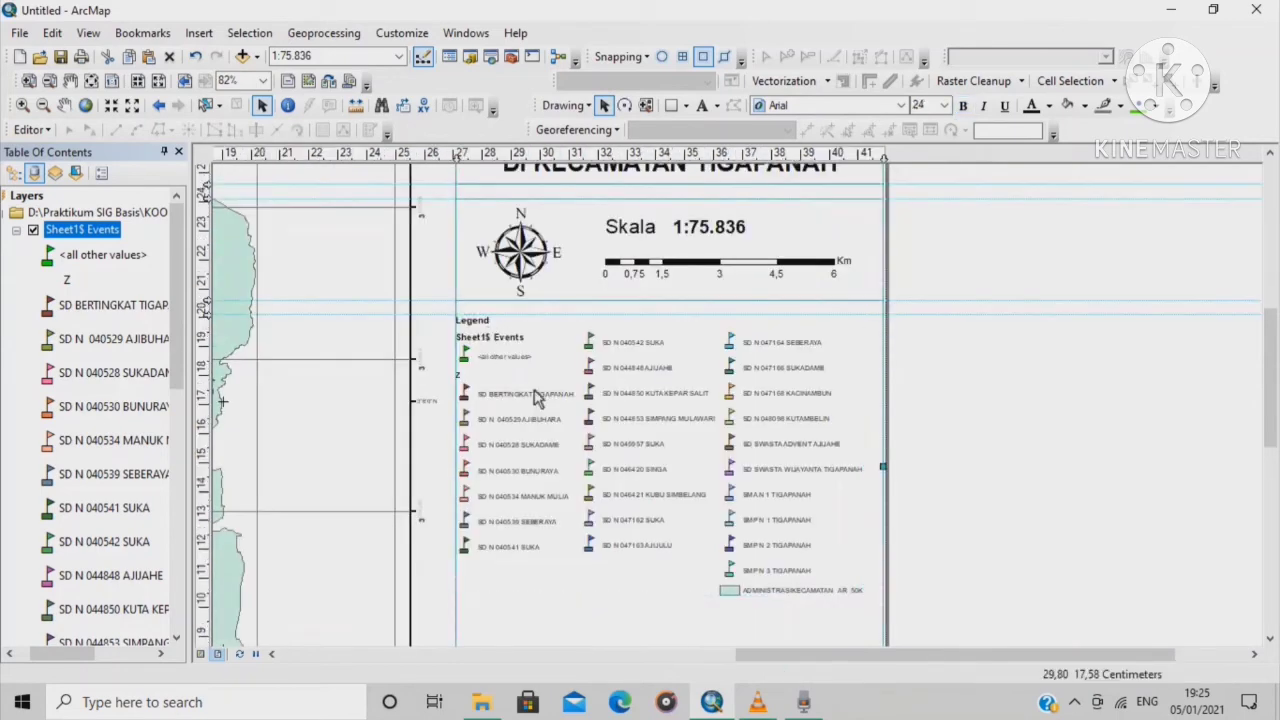
left_click(530, 360)
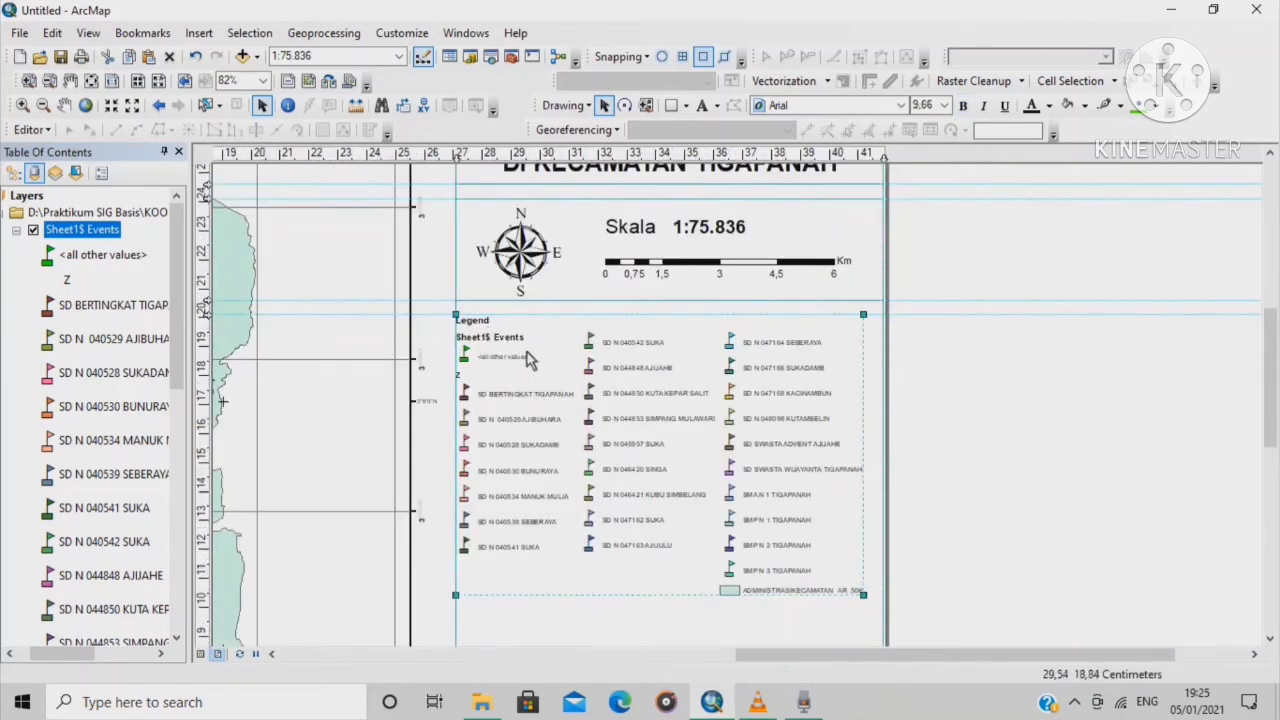
right_click(551, 350)
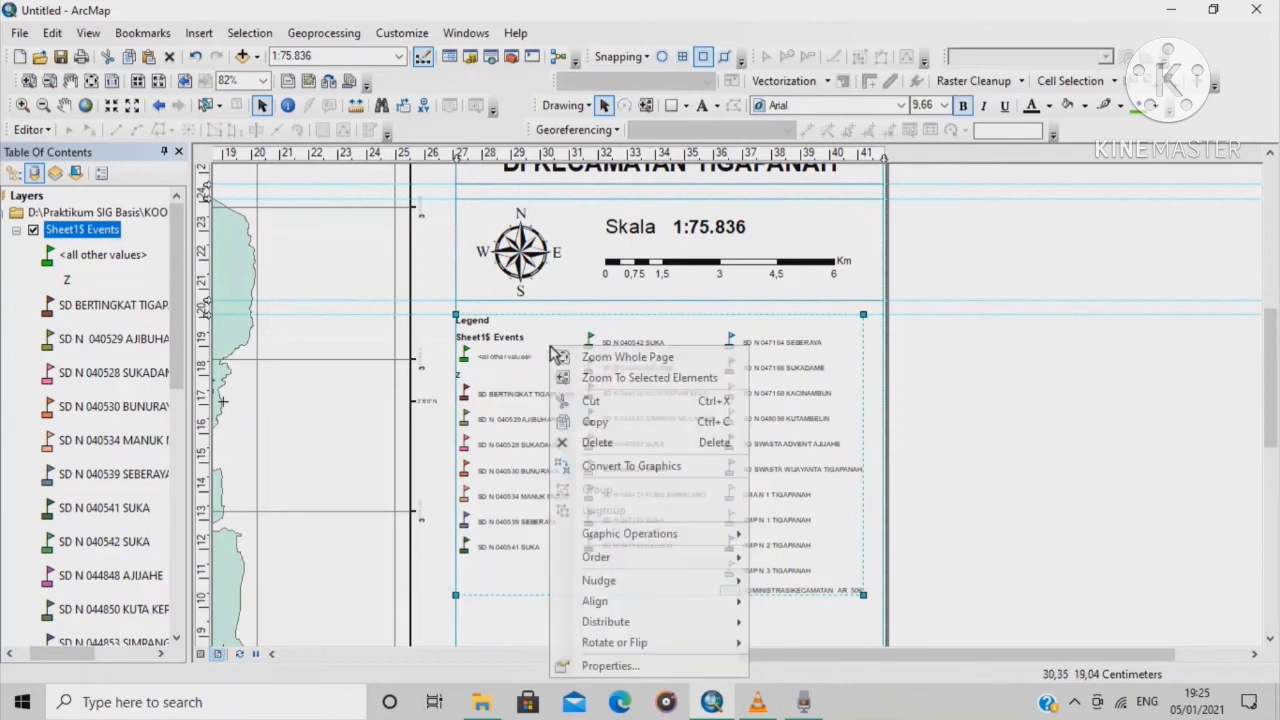
left_click(640, 467)
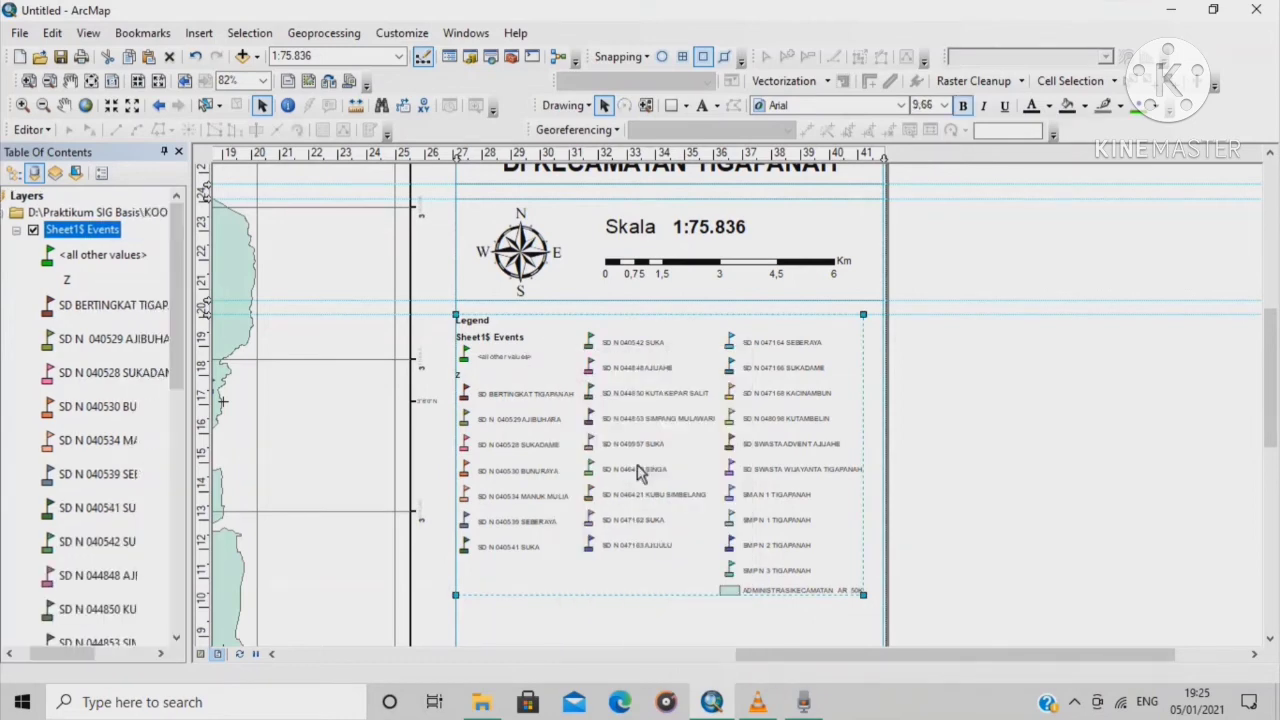
left_click(486, 323)
left_click(480, 321)
left_click(480, 320)
double_click(480, 321)
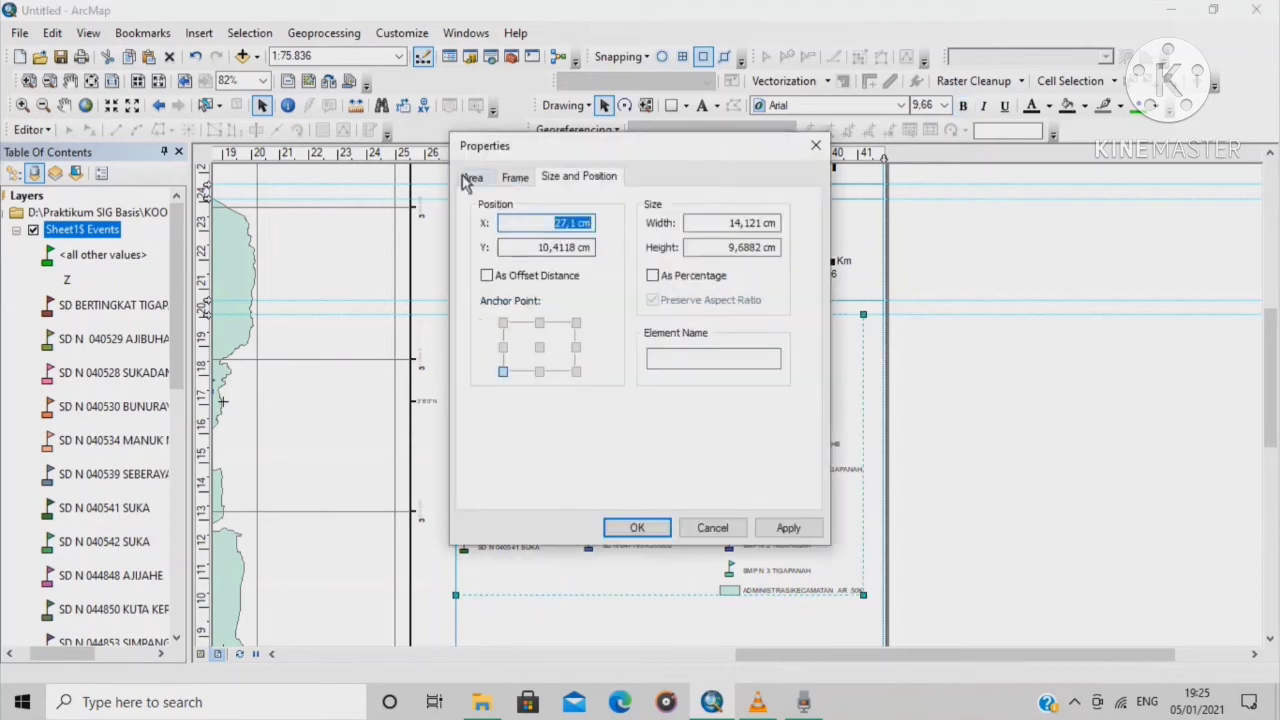
left_click(470, 177)
left_click(515, 177)
left_click(579, 177)
left_click(812, 152)
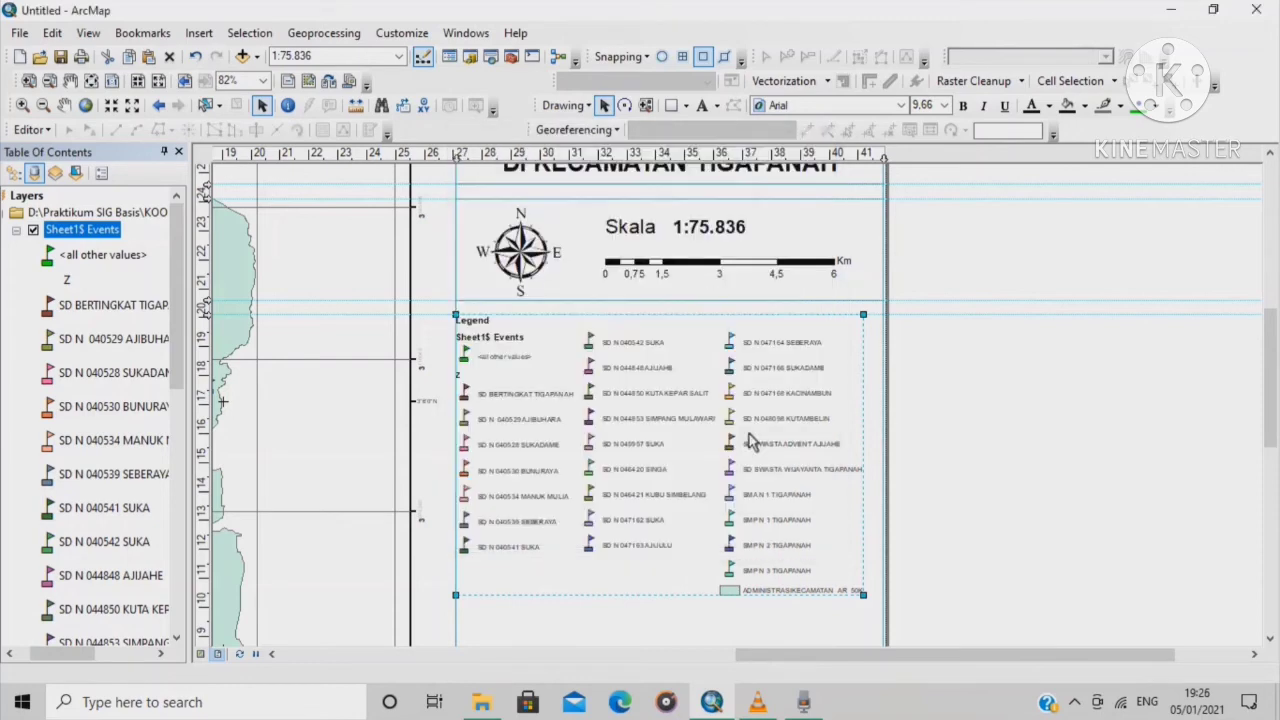
right_click(568, 362)
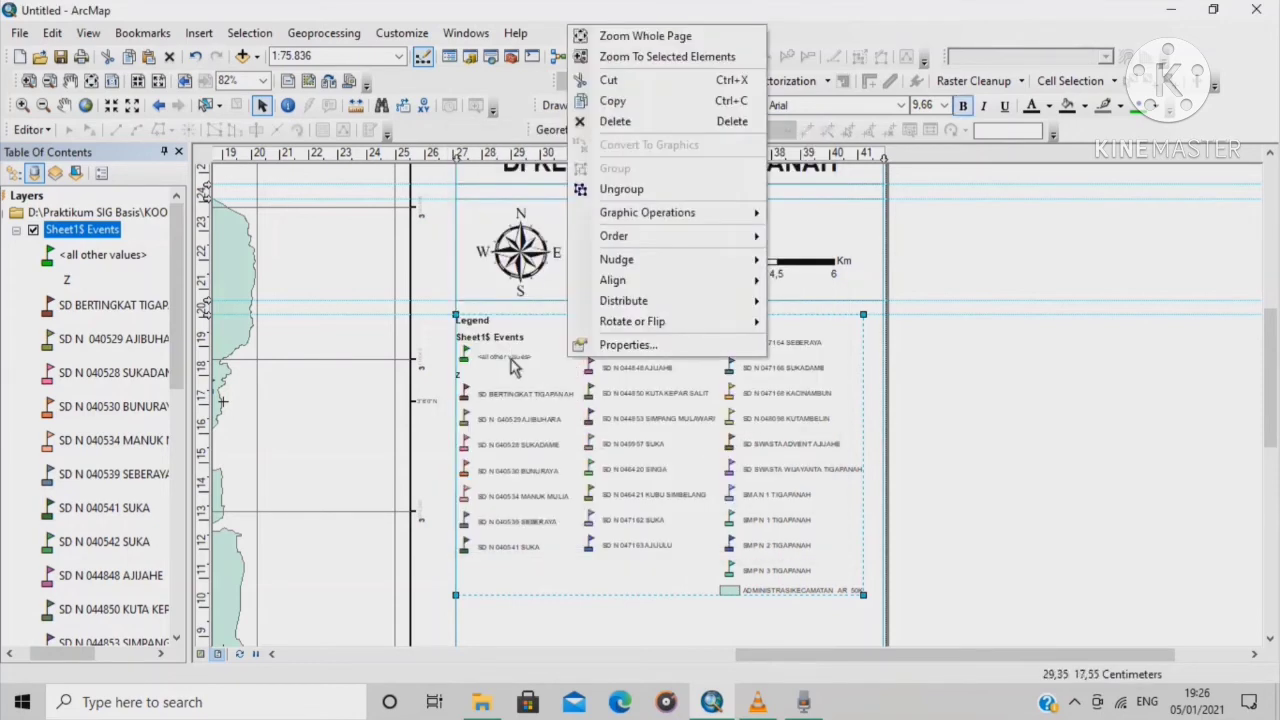
left_click(573, 377)
right_click(573, 377)
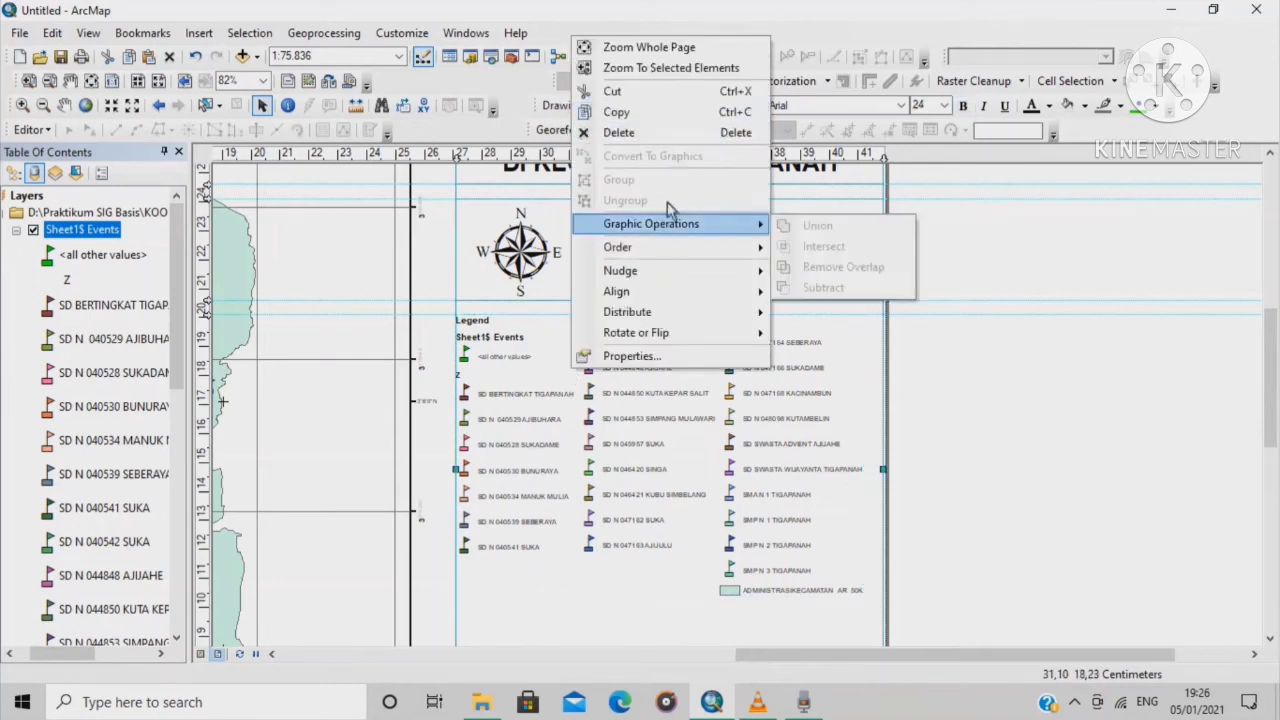
left_click(655, 132)
right_click(683, 440)
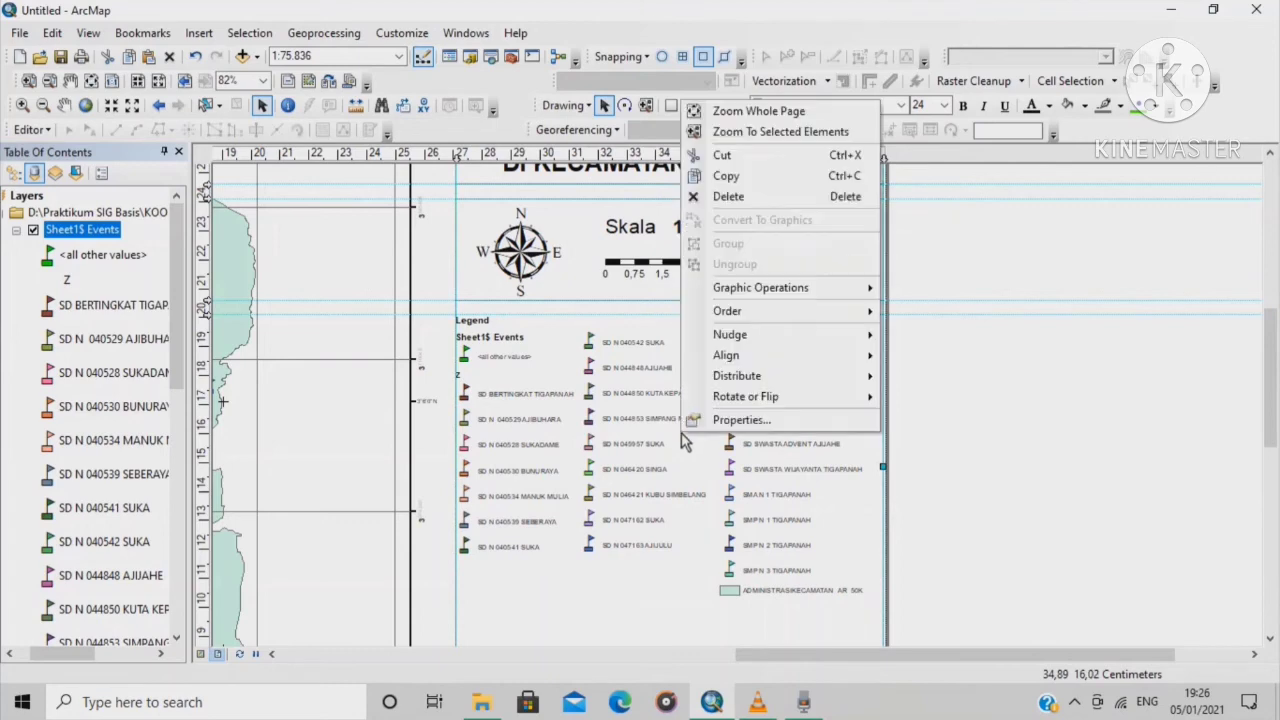
left_click(751, 470)
right_click(785, 507)
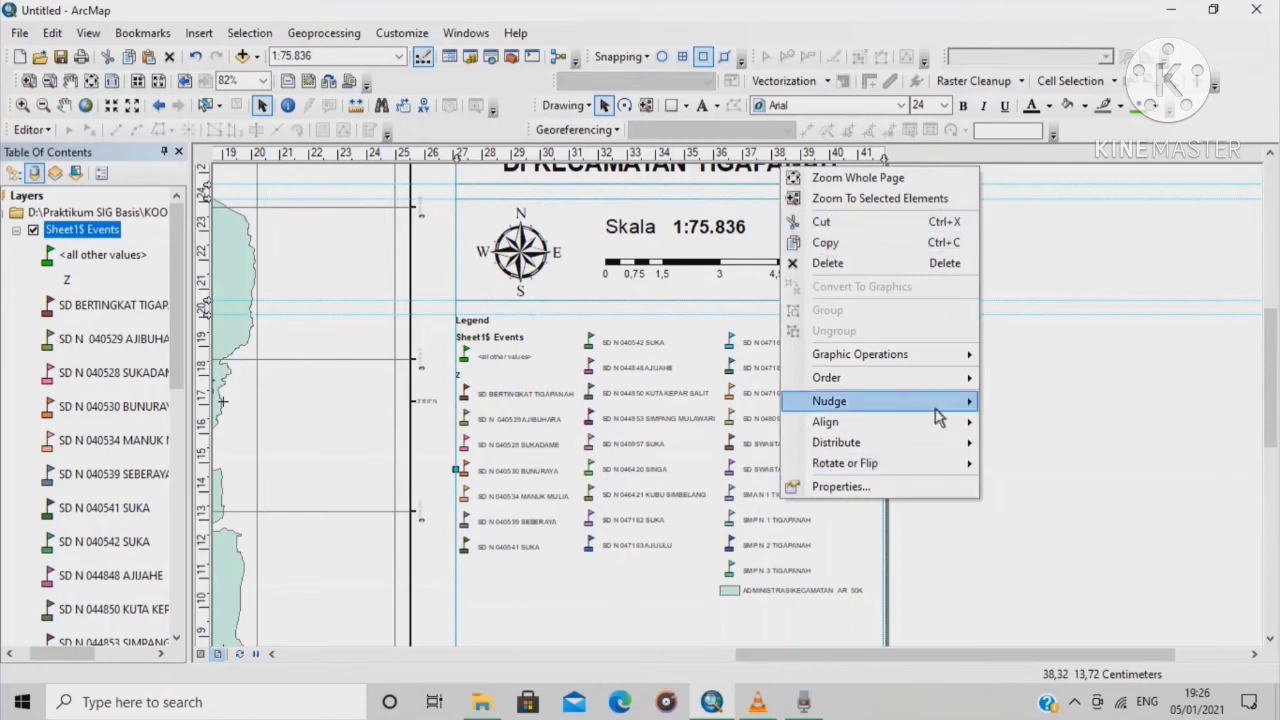
left_click(651, 517)
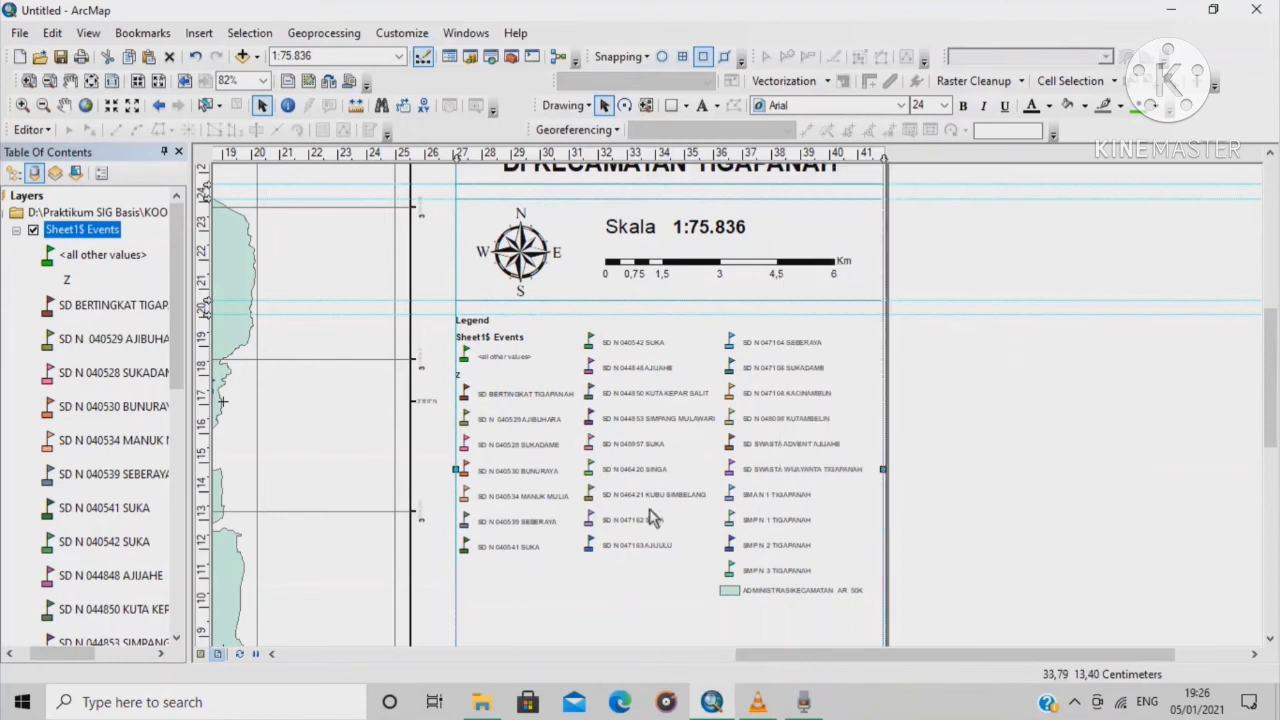
double_click(503, 355)
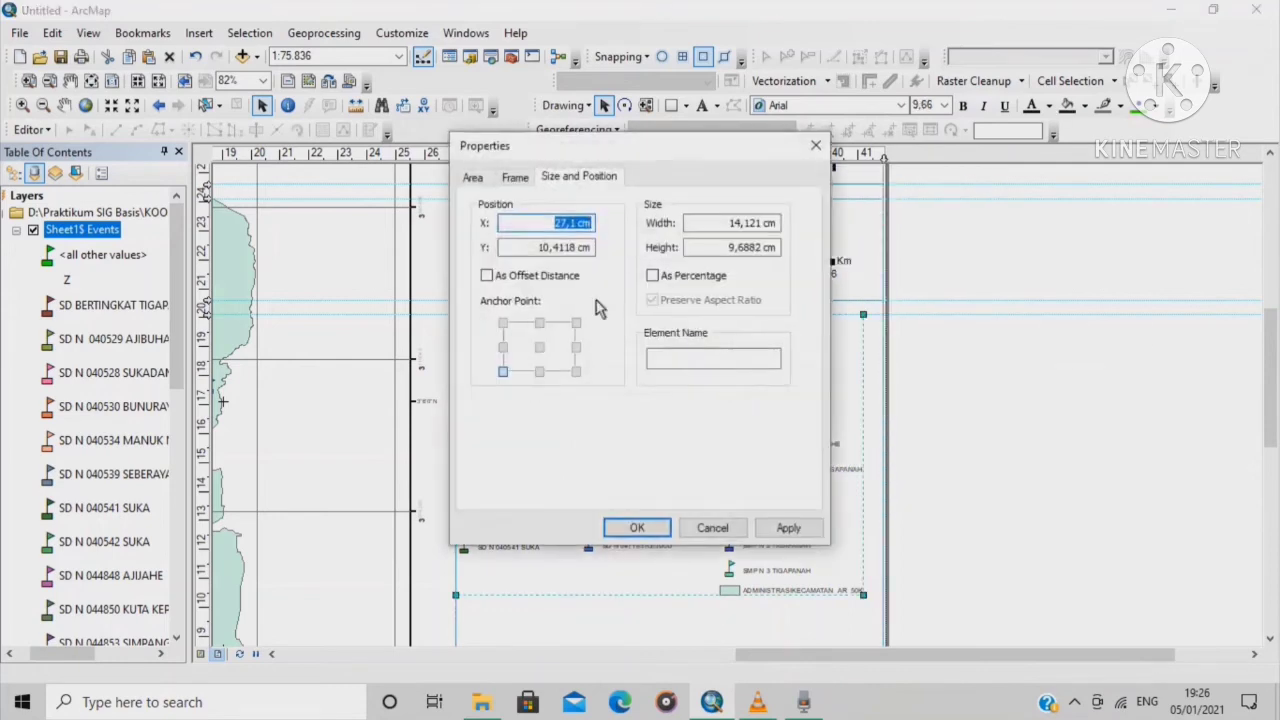
left_click(815, 147)
right_click(527, 458)
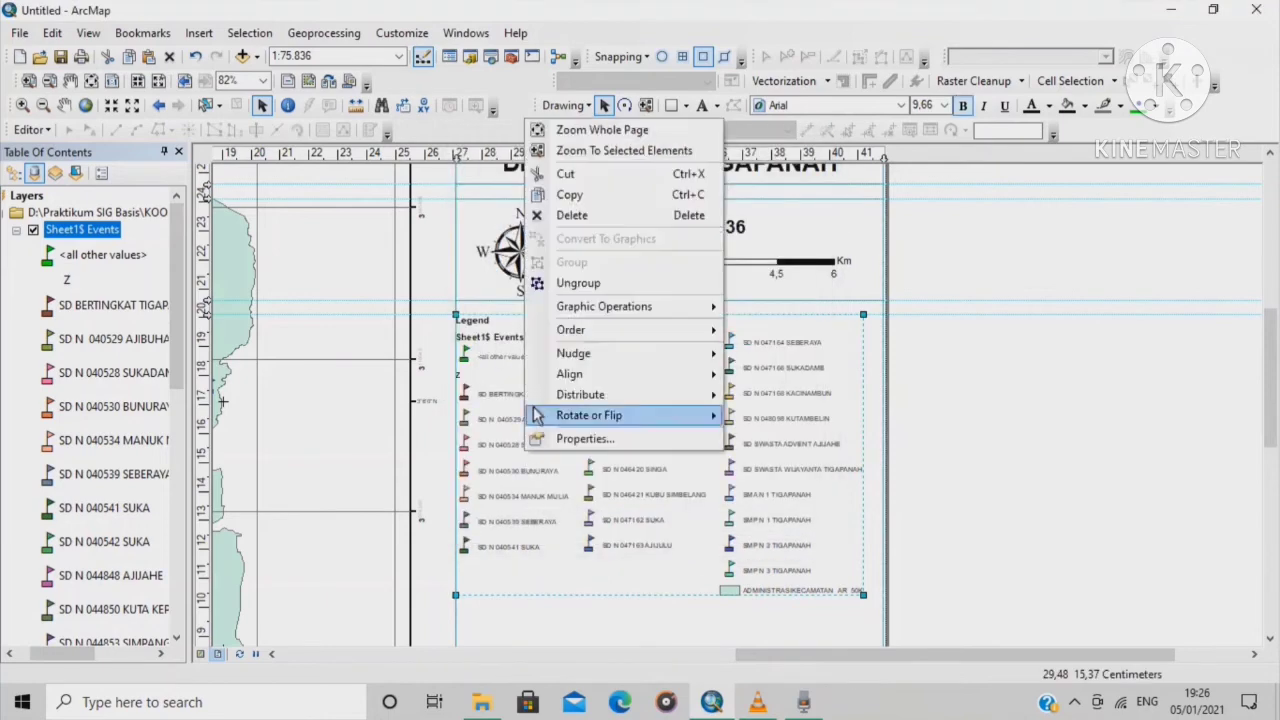
Ungroup the legend into separate editable elements
left_click(580, 284)
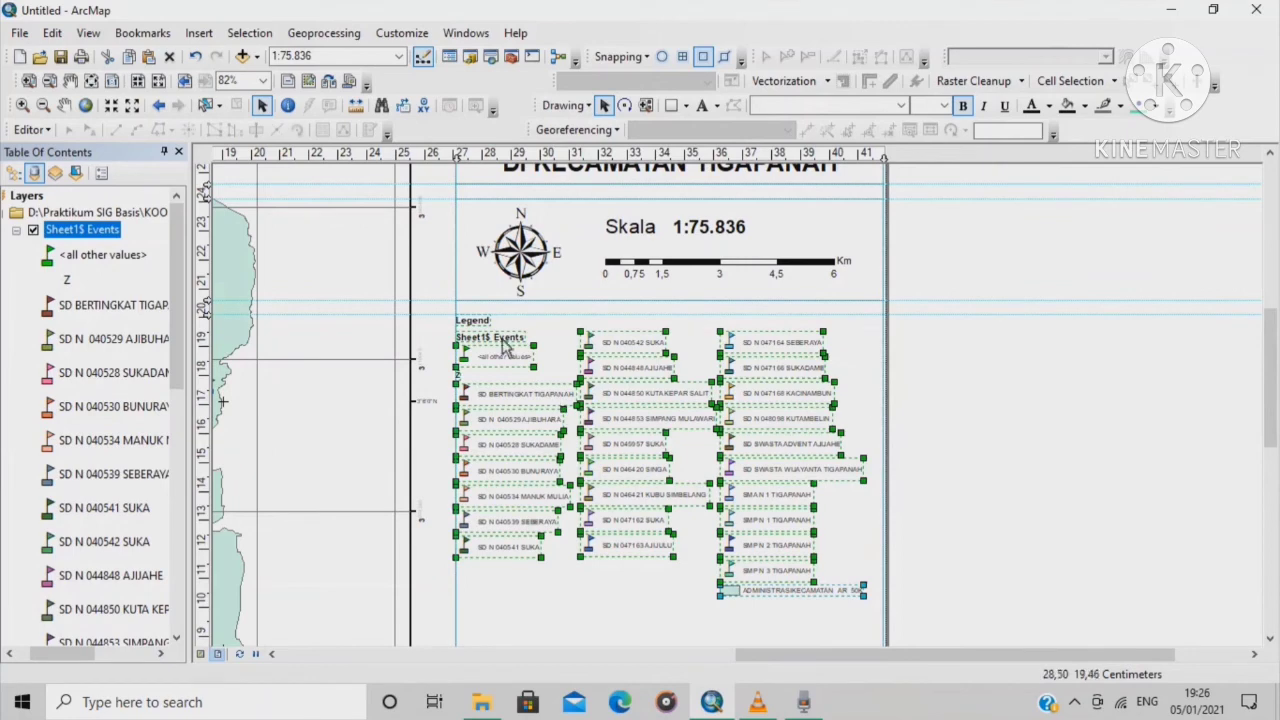
scroll(490, 358, "down", 3)
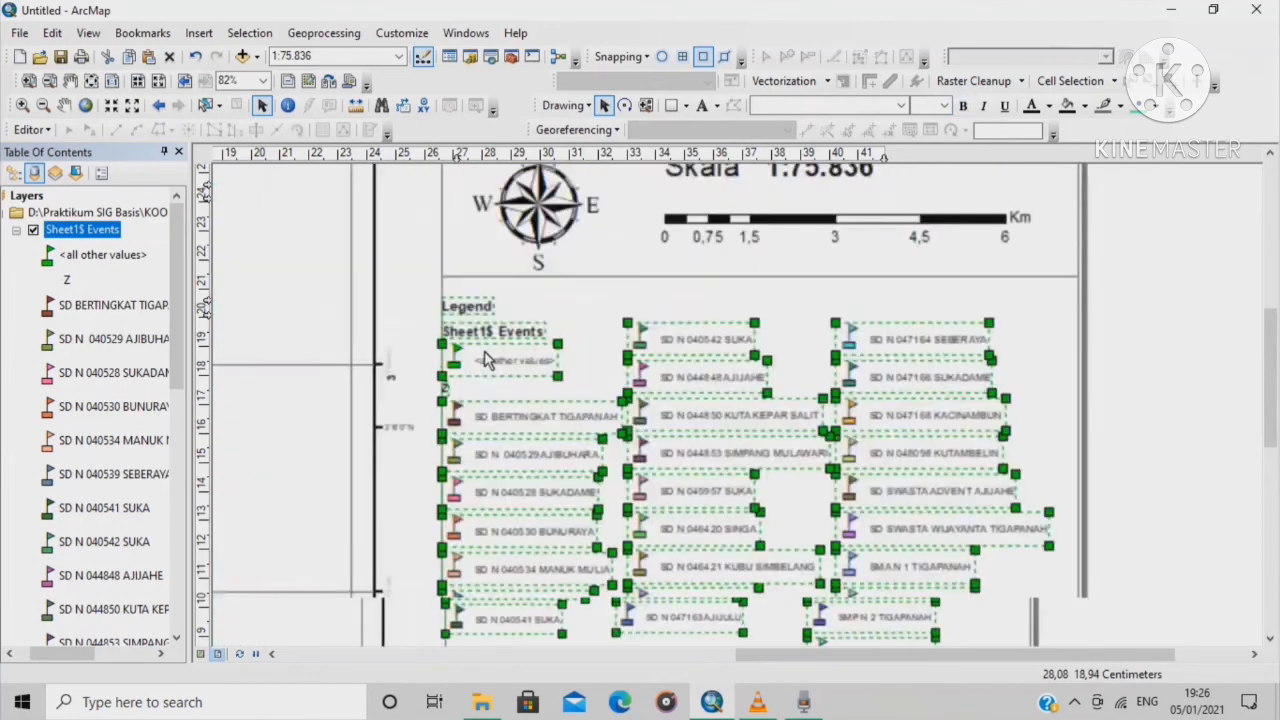
scroll(484, 358, "down", 1)
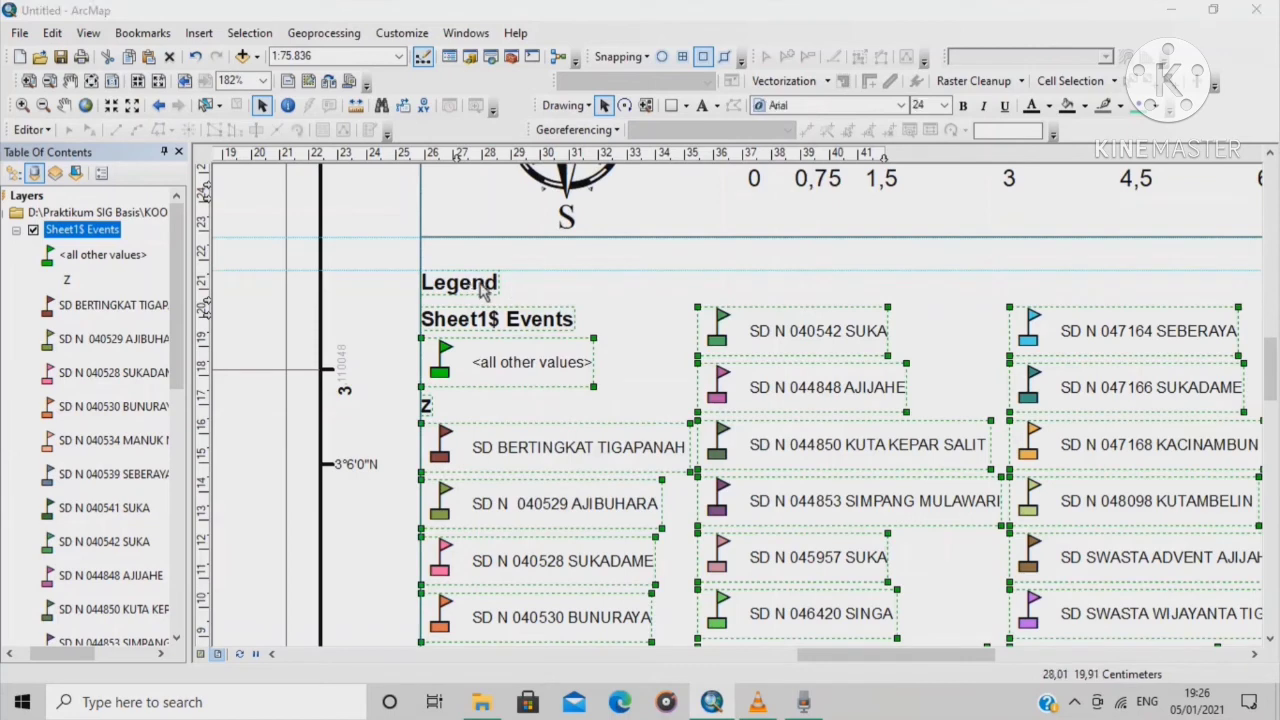
Rename the legend title to 'Legenda' and set it to font size 12
double_click(485, 288)
left_click(530, 255)
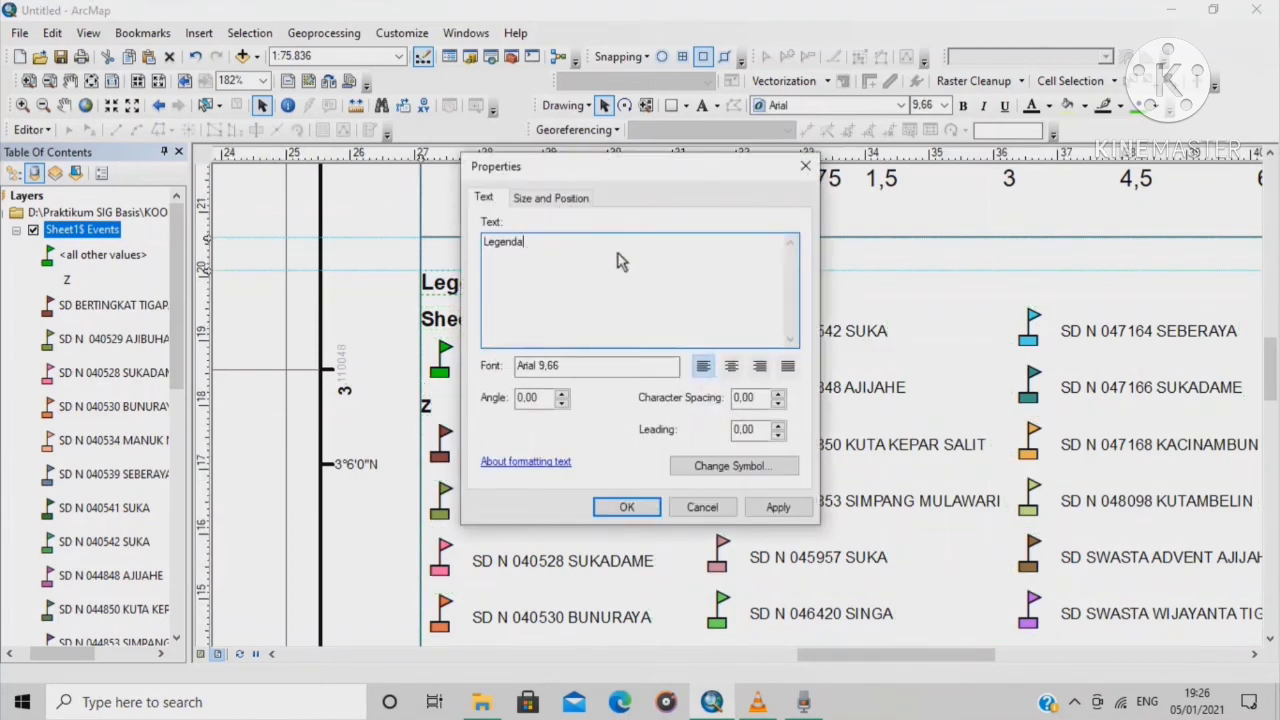
left_click(627, 508)
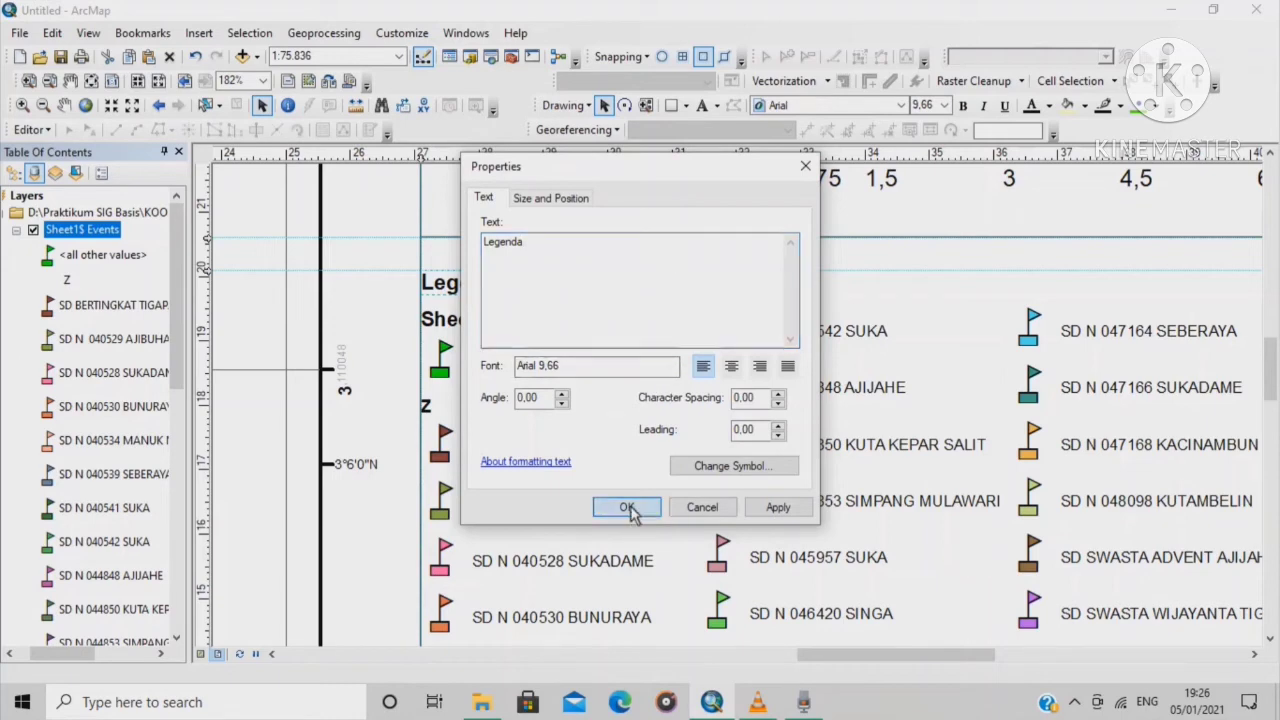
left_click(944, 105)
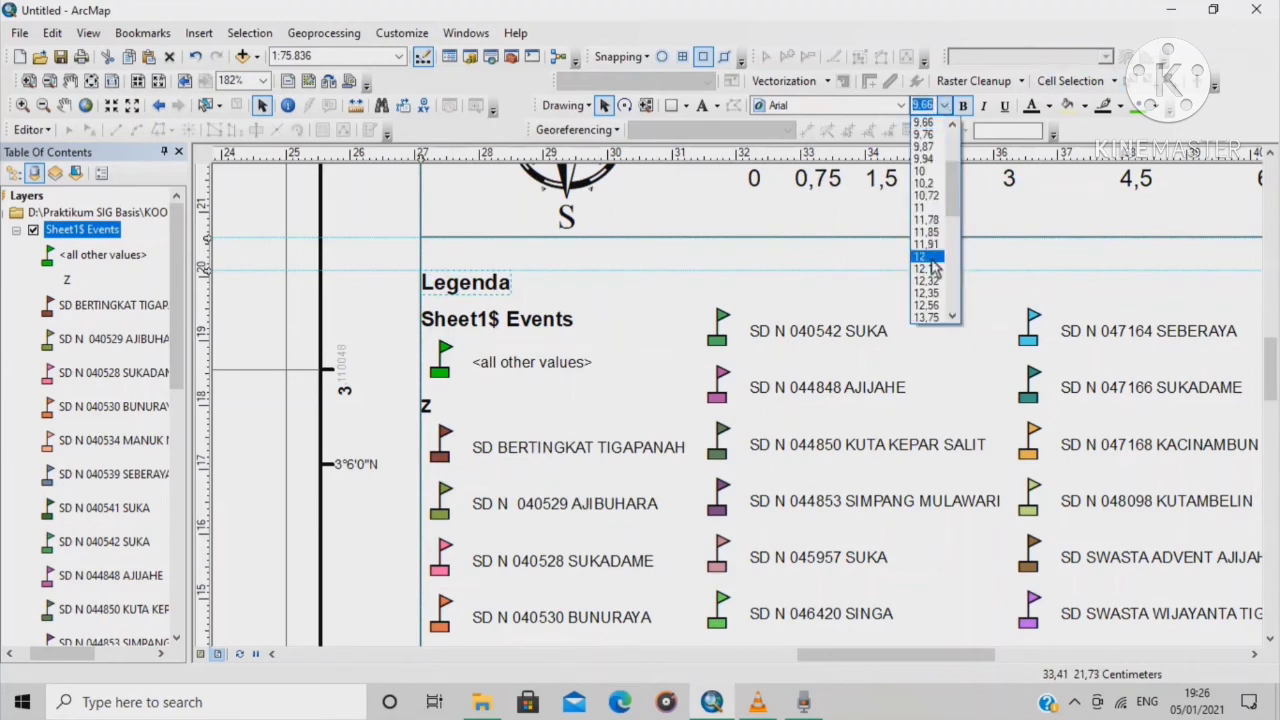
left_click(928, 257)
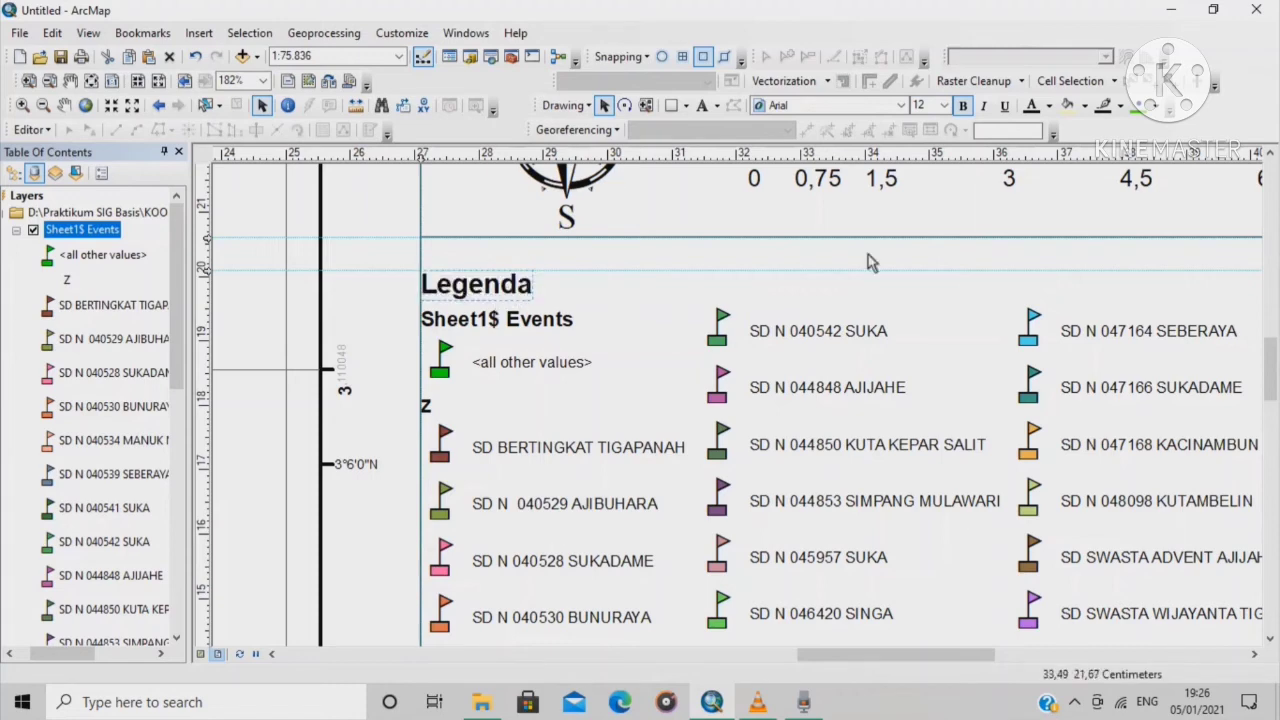
Delete the Sheet1$ Events heading and the <all other values> legend entry
right_click(532, 323)
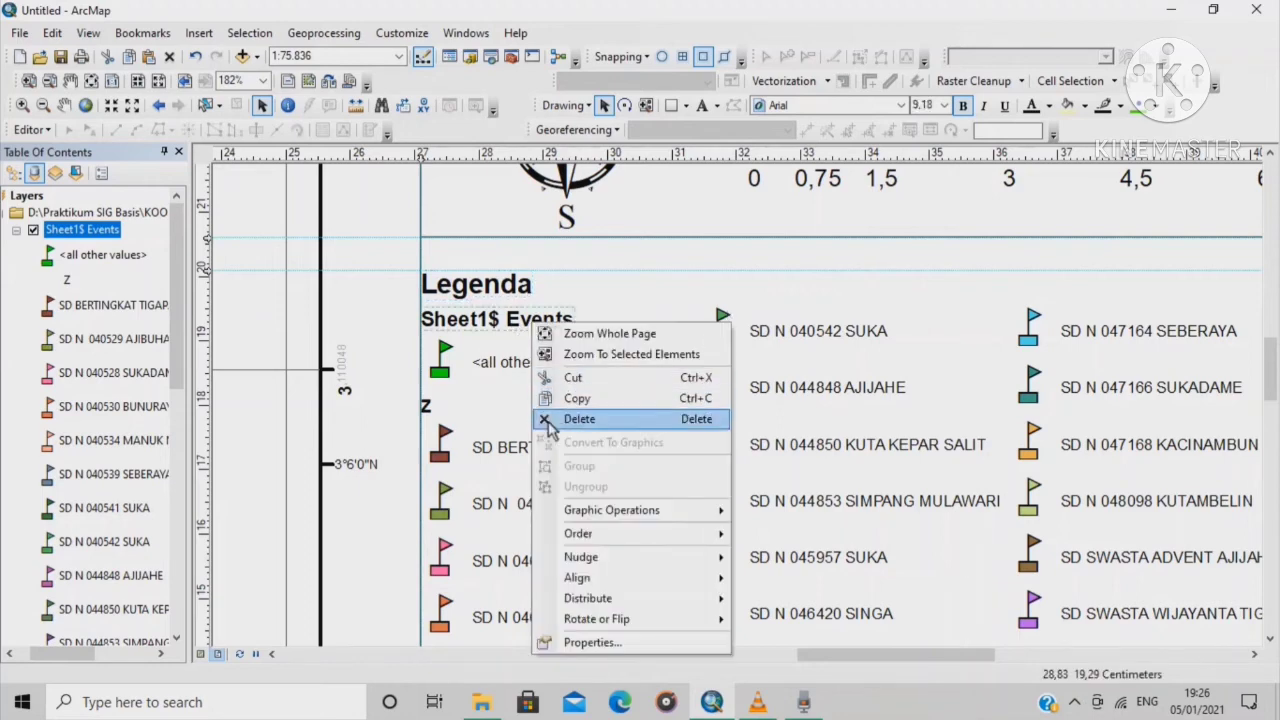
left_click(552, 420)
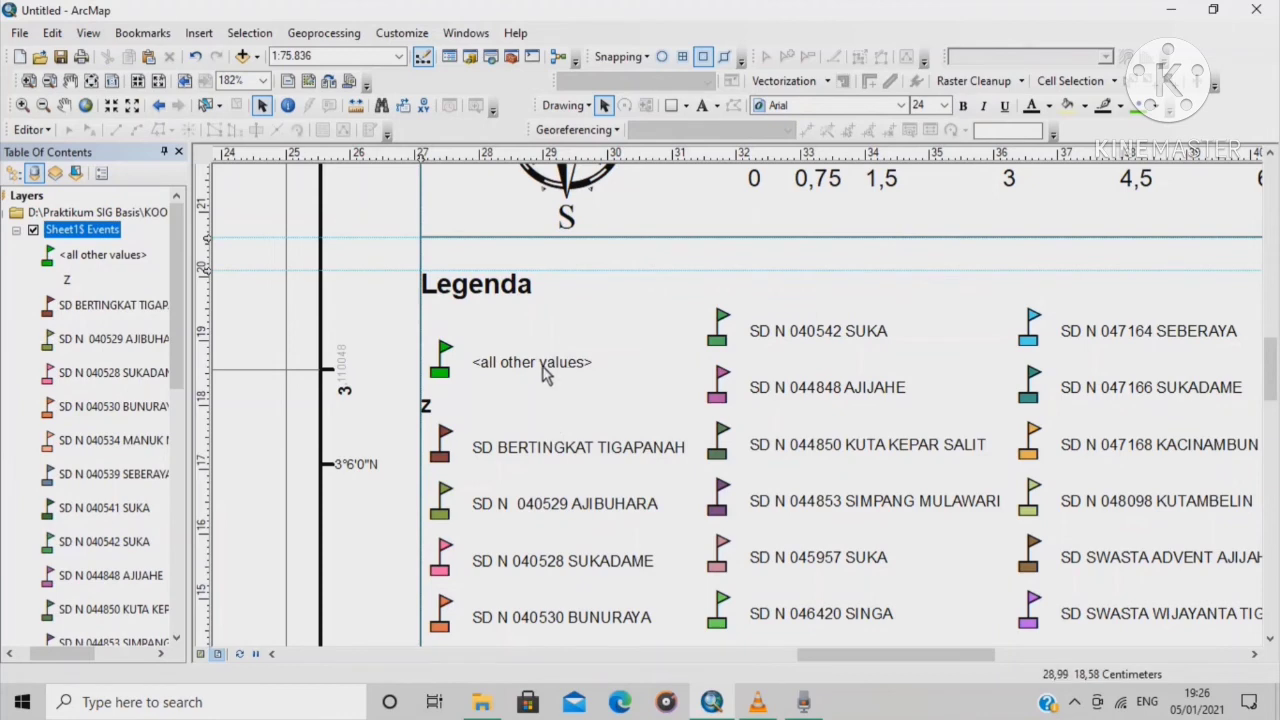
left_click(525, 366)
right_click(527, 370)
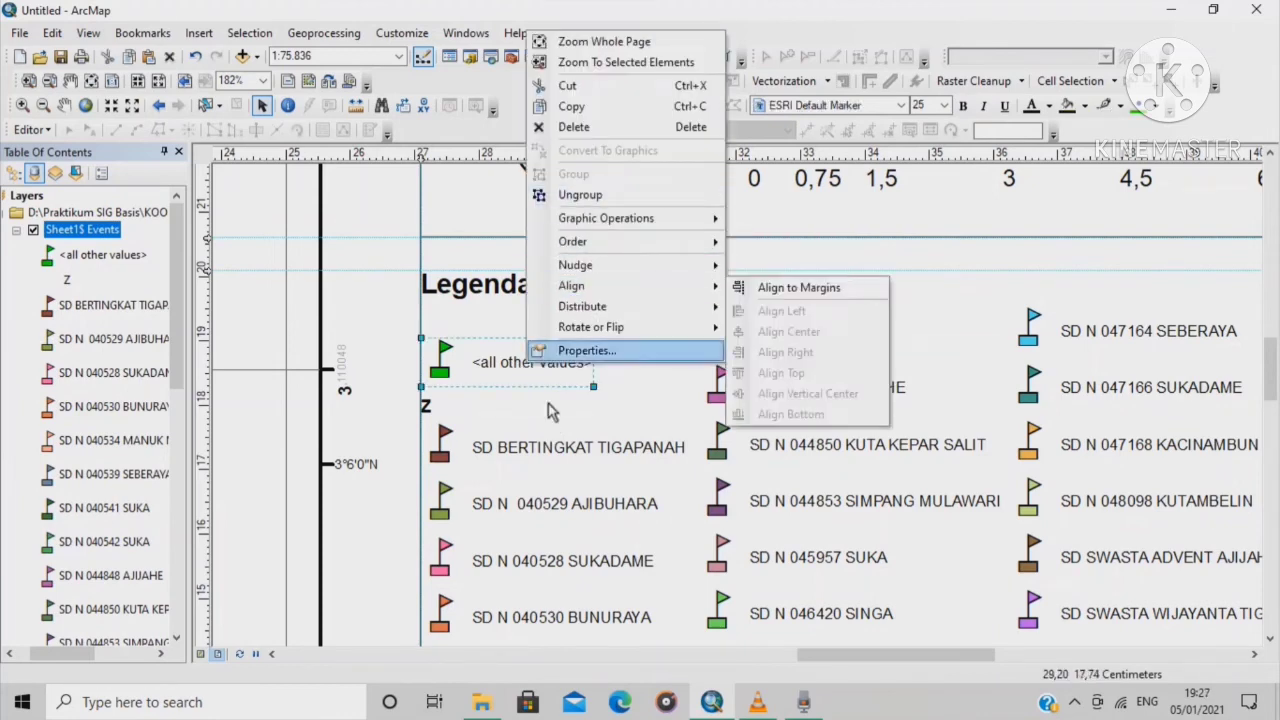
left_click(540, 127)
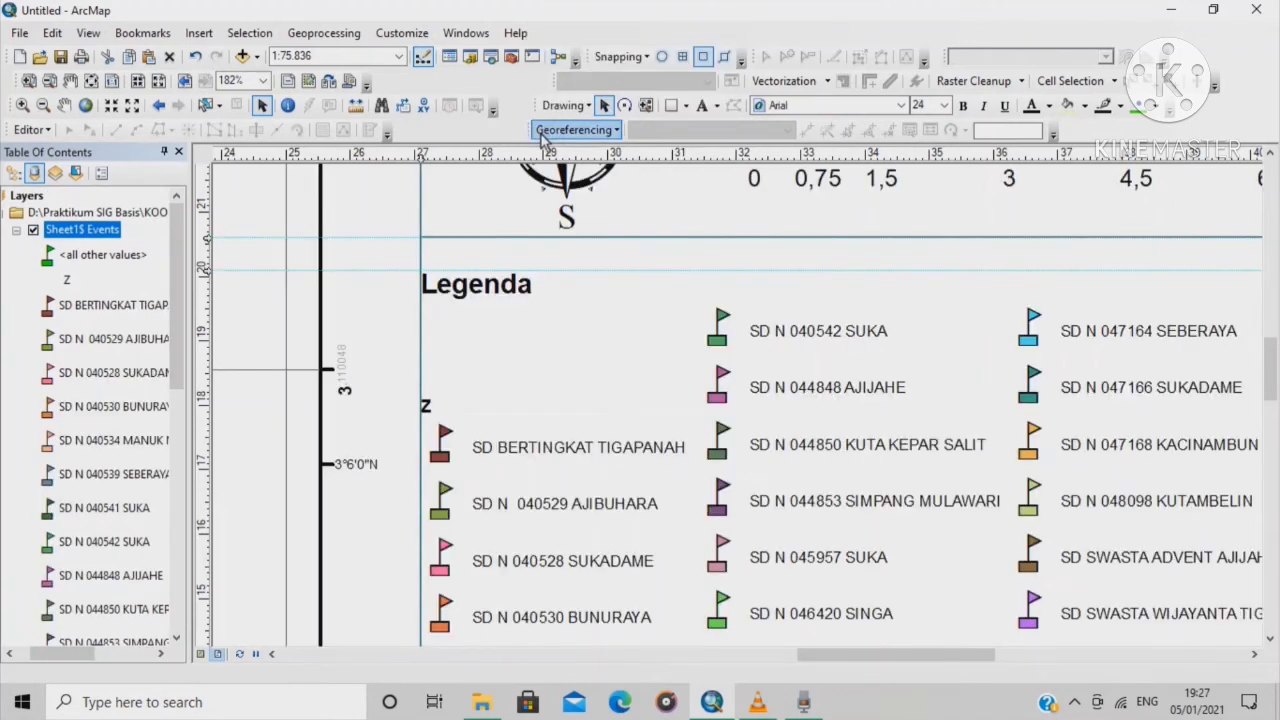
Delete the leftover element and the Z heading at the legend's lower left
left_click(430, 403)
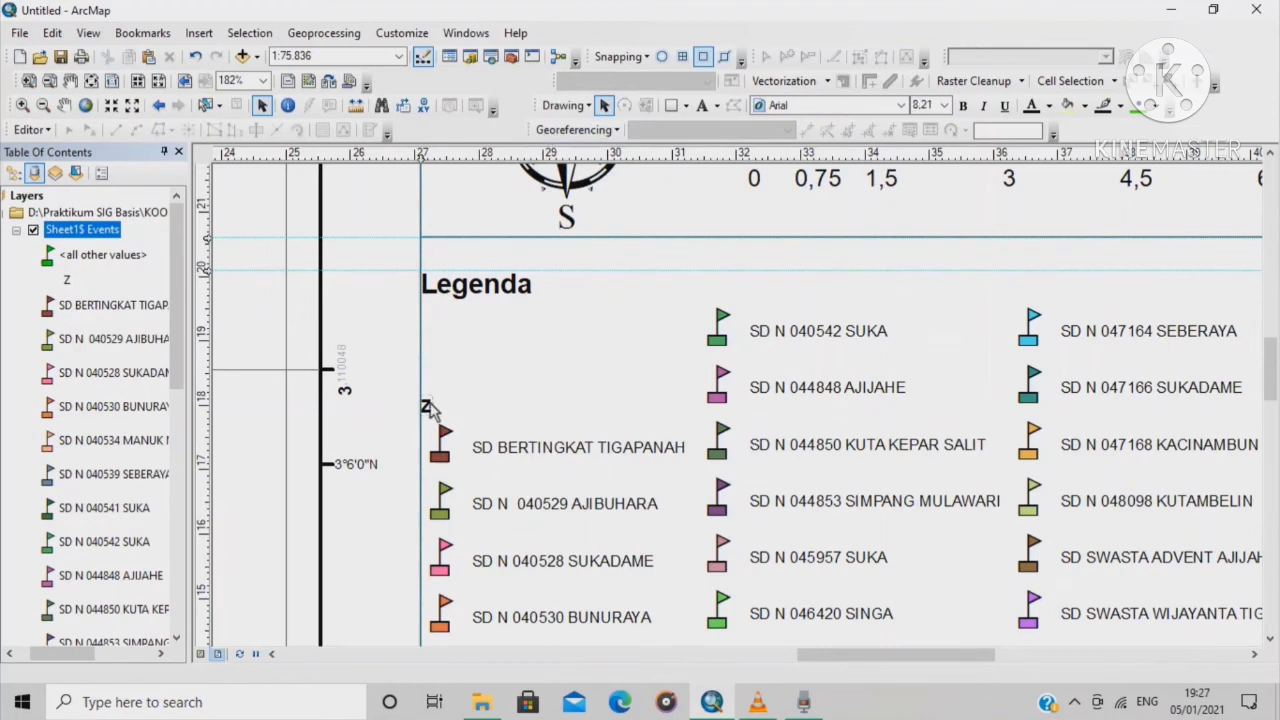
left_click(430, 410)
right_click(430, 410)
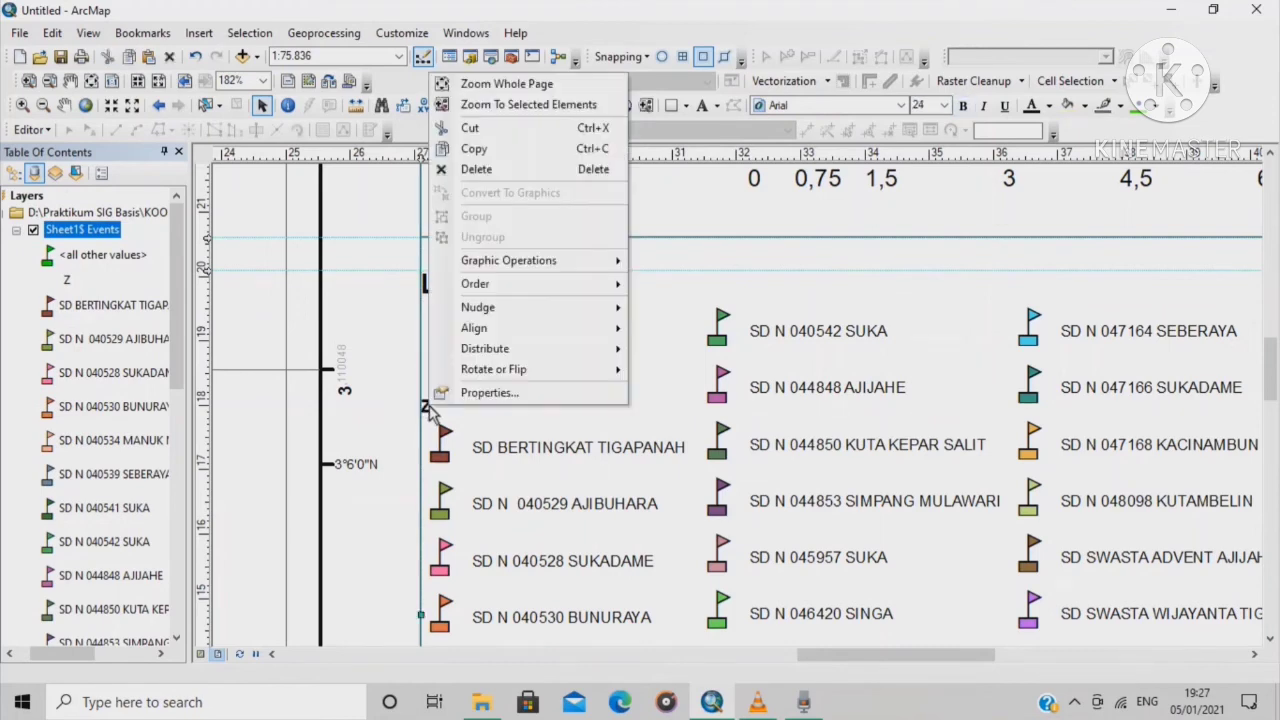
left_click(430, 411)
right_click(430, 410)
left_click(484, 170)
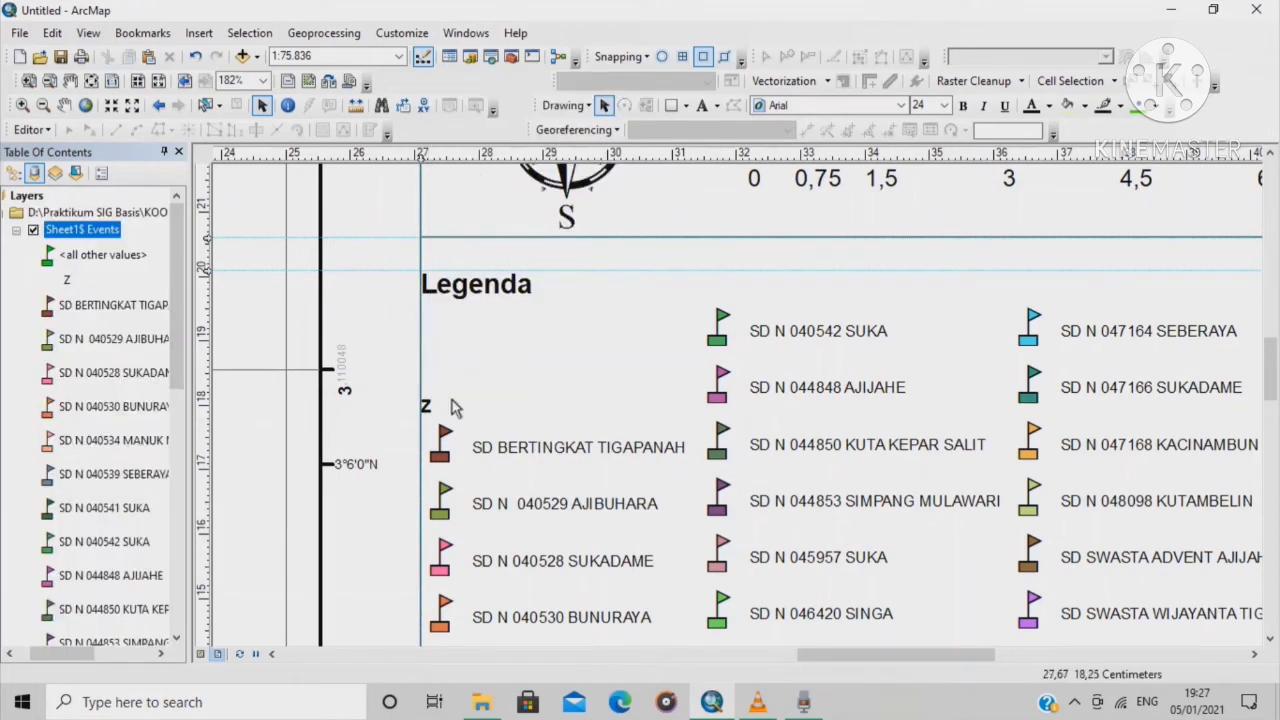
left_click(429, 409)
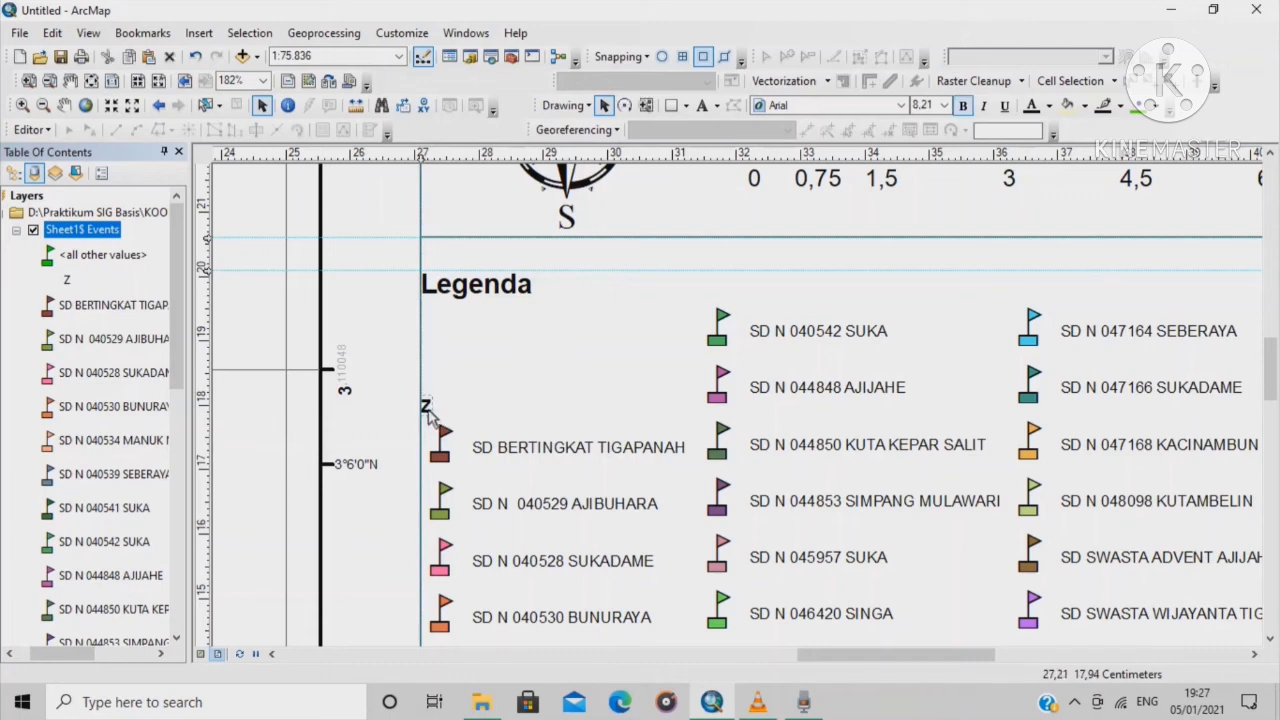
right_click(429, 411)
left_click(478, 171)
Set the Legenda title to font size 20 and nudge it slightly lower
scroll(705, 355, "up", 2)
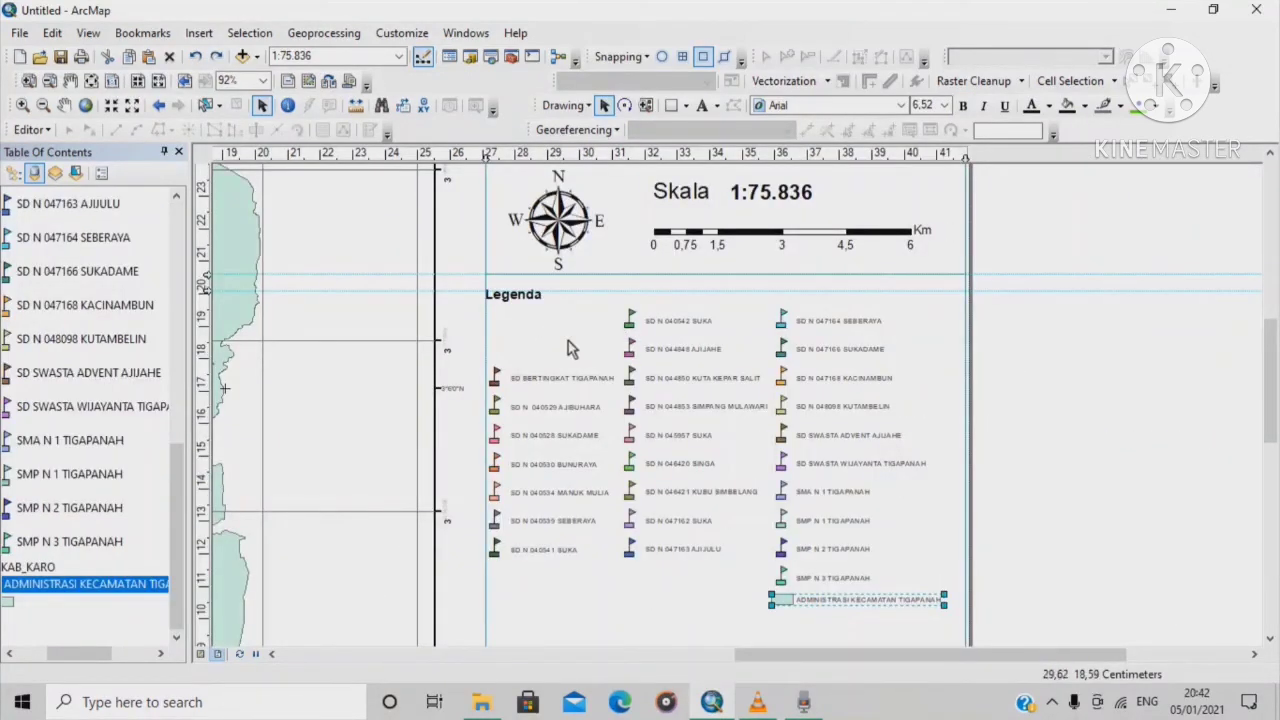
left_click(521, 298)
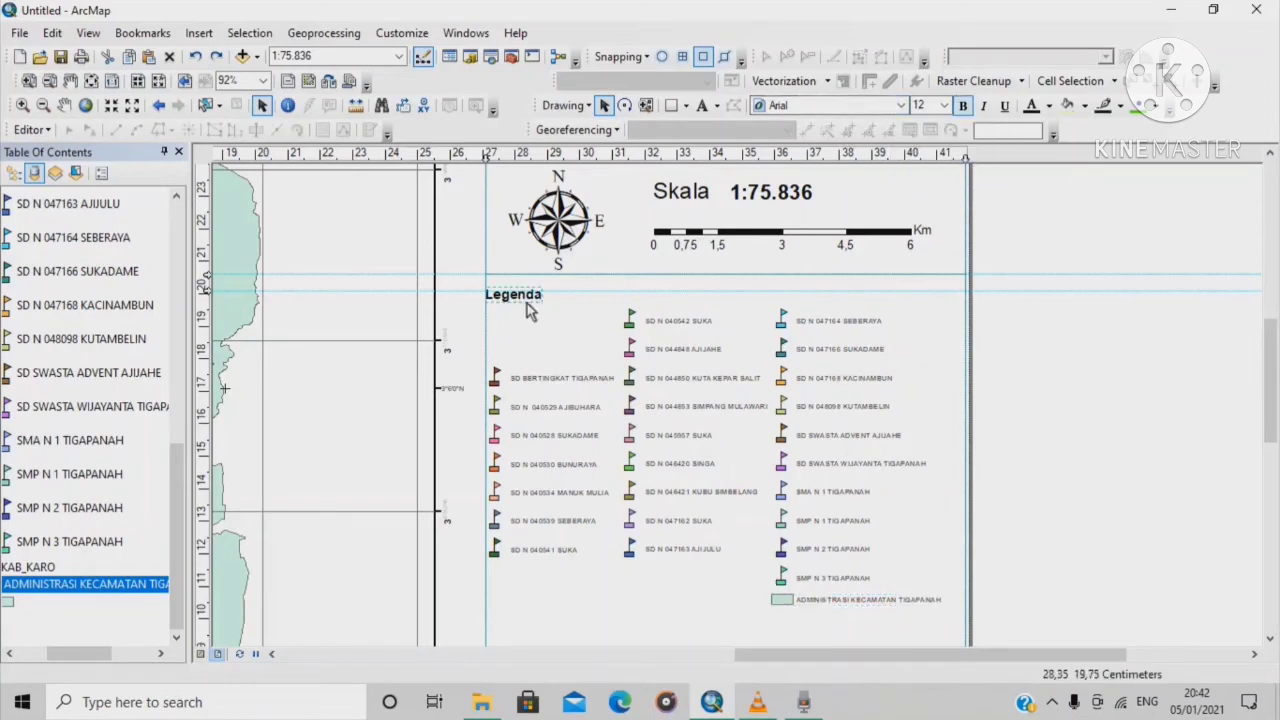
left_click(943, 105)
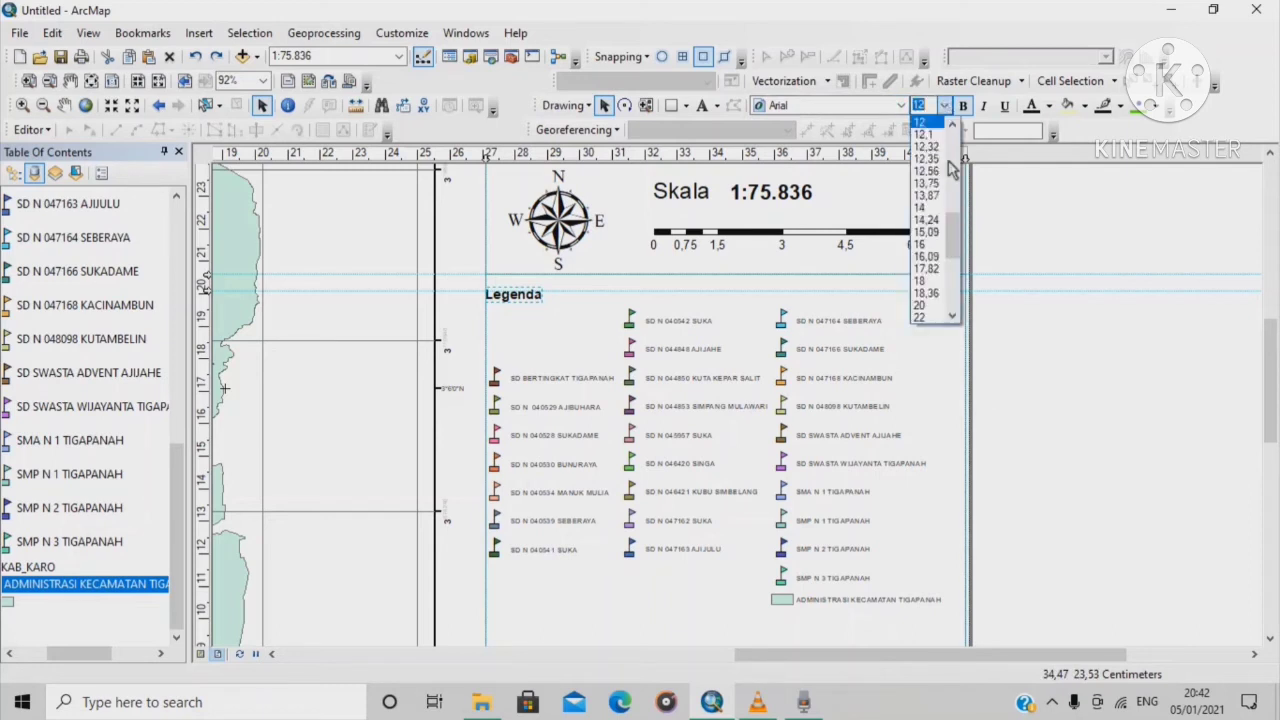
left_click(922, 297)
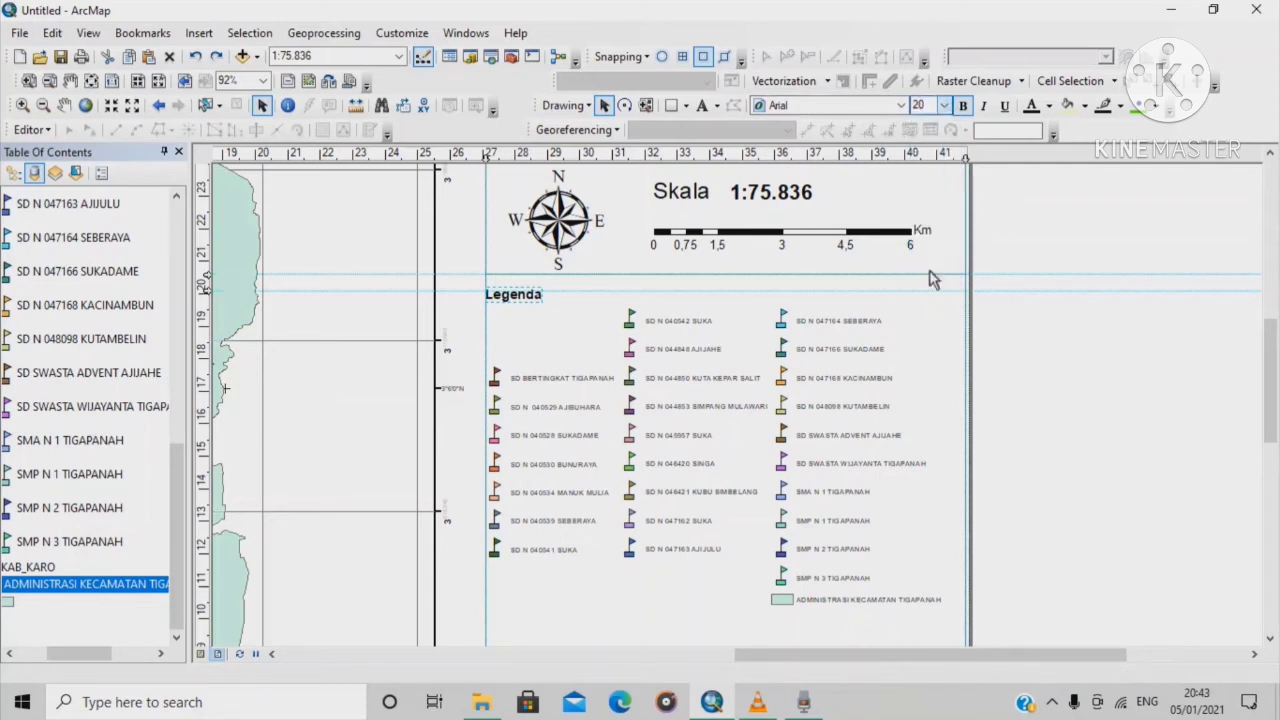
left_click_drag(547, 298, 546, 319)
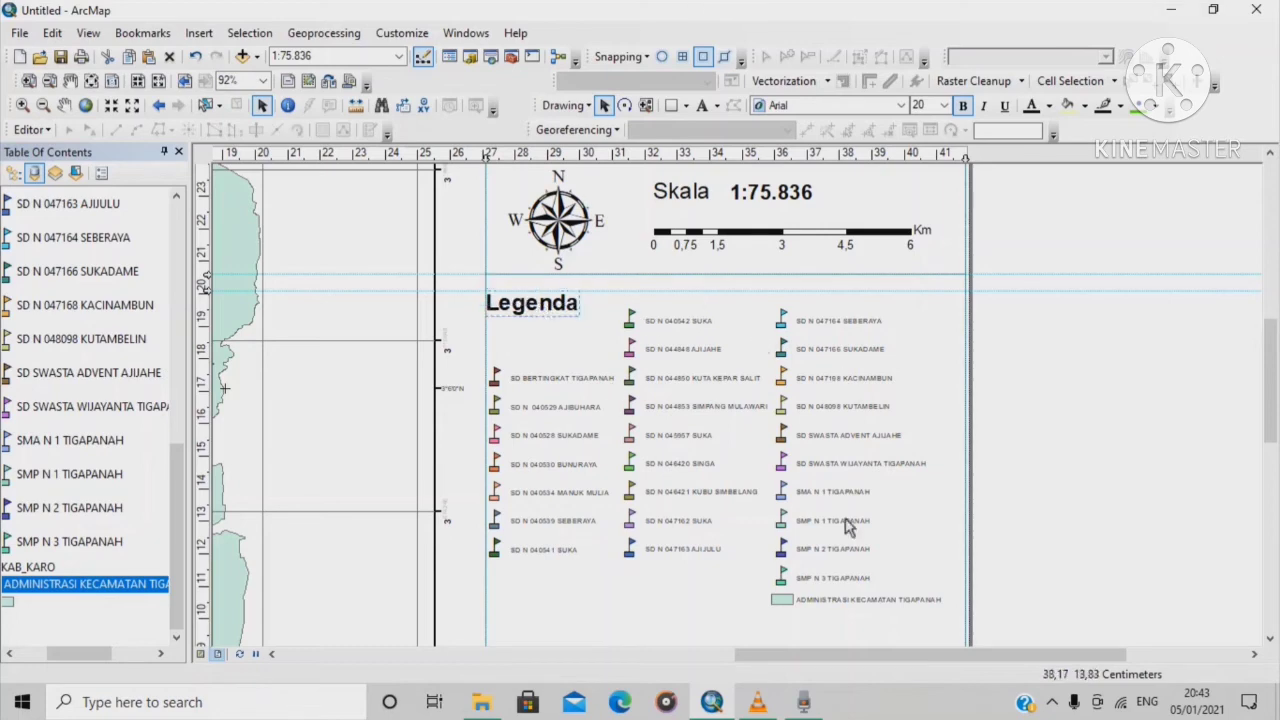
Move SMP N 3 and SMP N 2 TIGAPANAH to the first column's top and the district area entry under SMP N 1
left_click(808, 580)
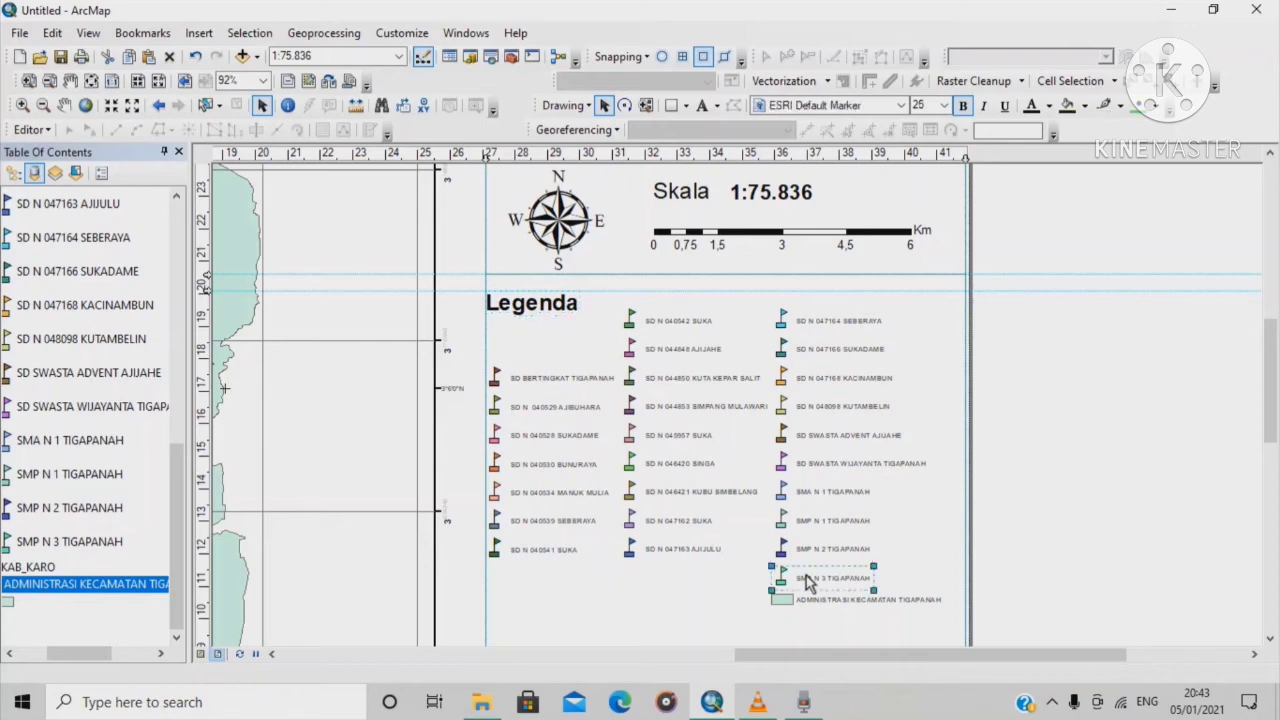
left_click_drag(808, 580, 531, 327)
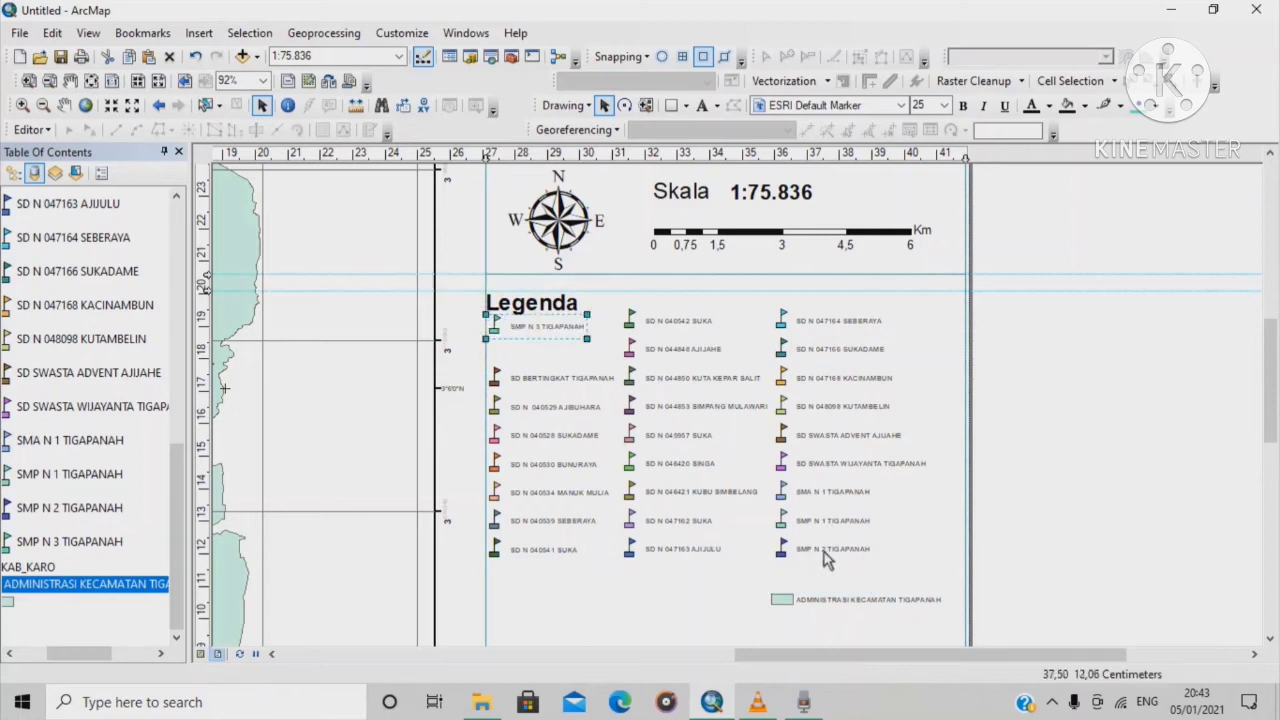
left_click_drag(818, 560, 543, 361)
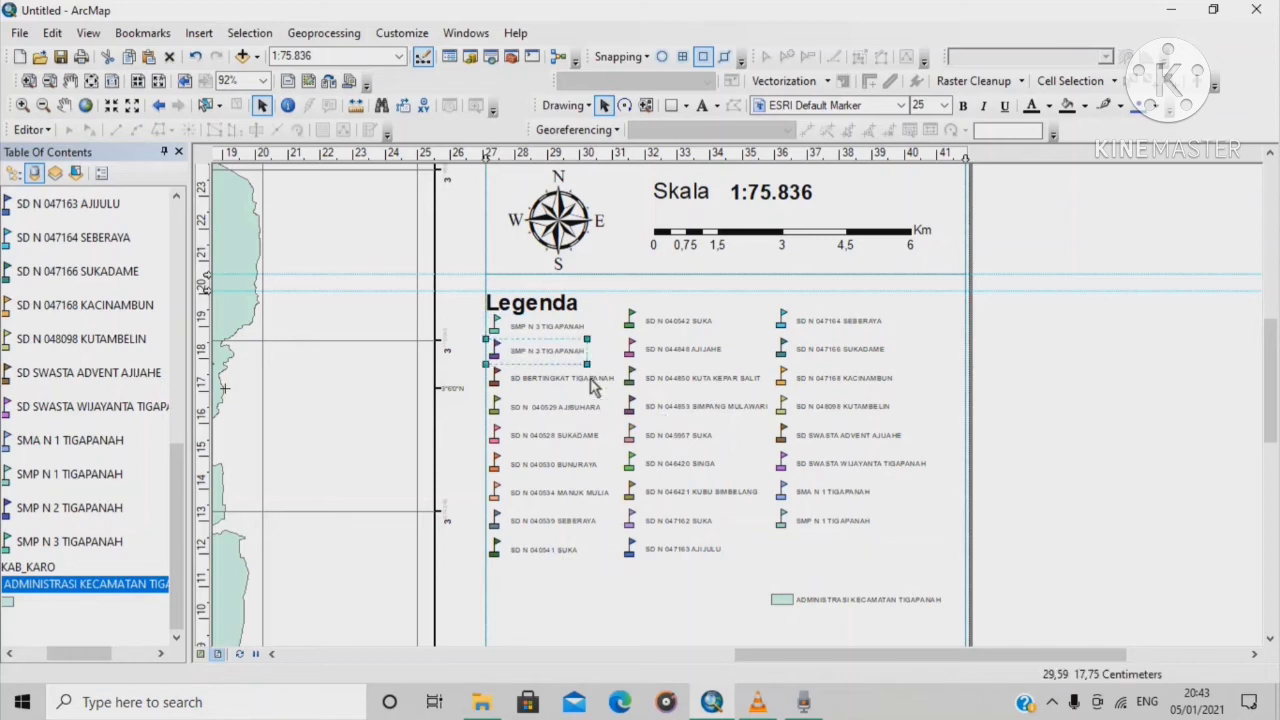
left_click(841, 601)
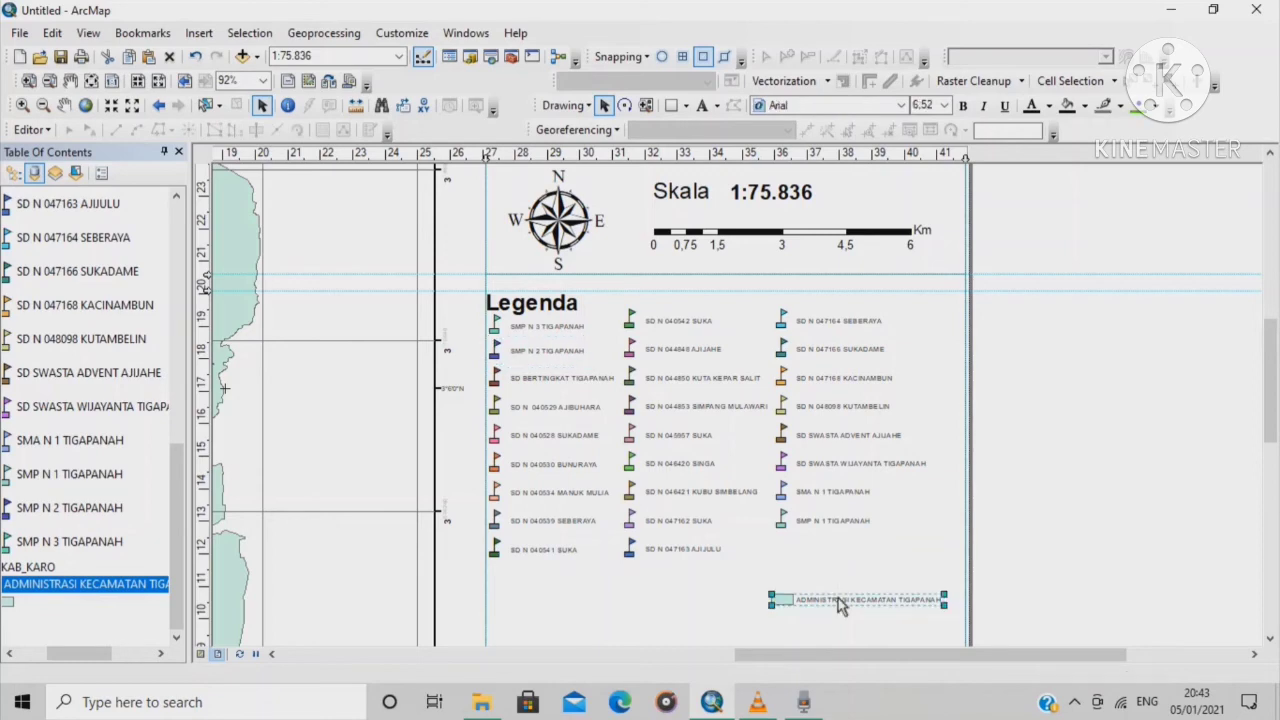
left_click_drag(841, 604, 845, 551)
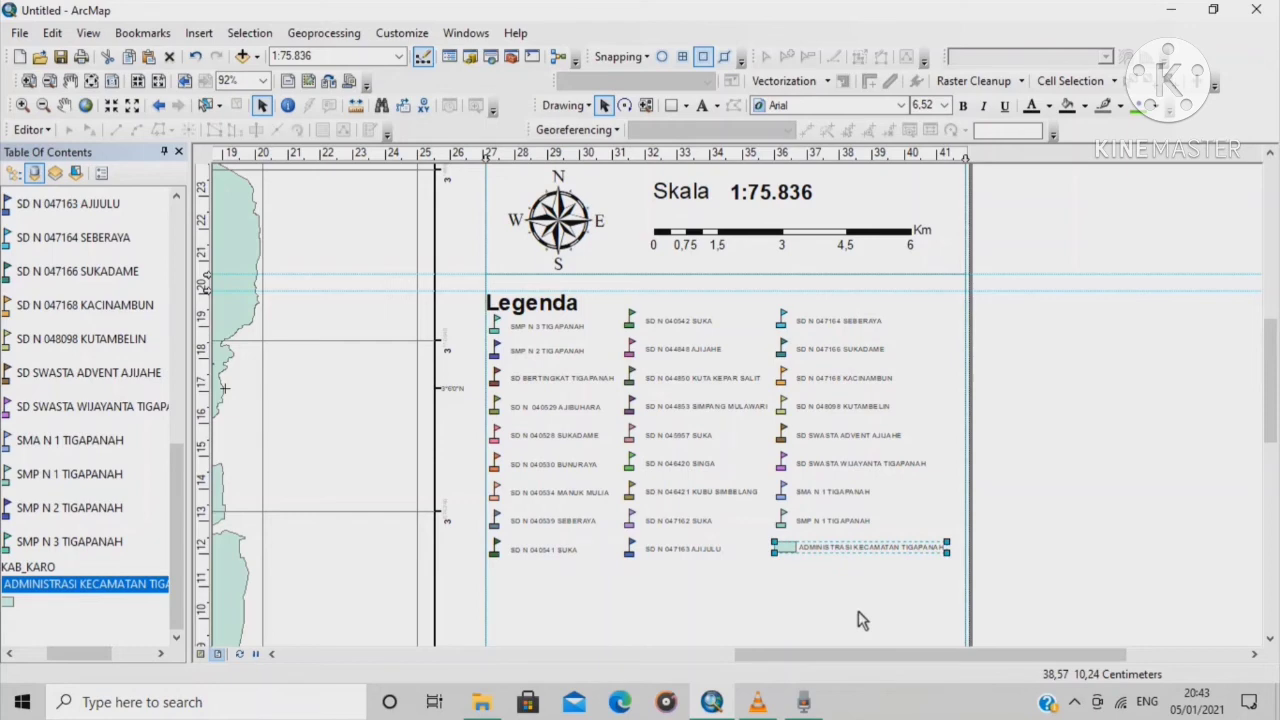
scroll(697, 410, "down", 3)
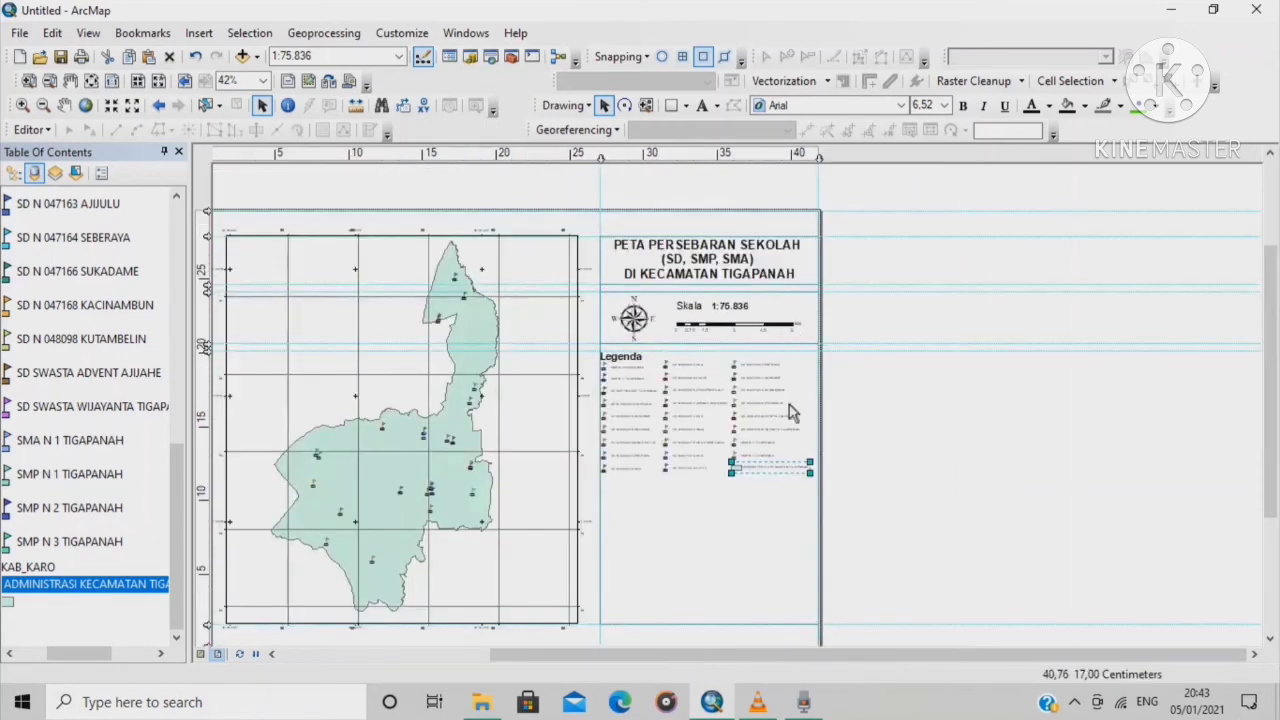
Move the SMP N 3 and SMP N 2 TIGAPANAH entries out below the legend columns
scroll(750, 410, "up", 4)
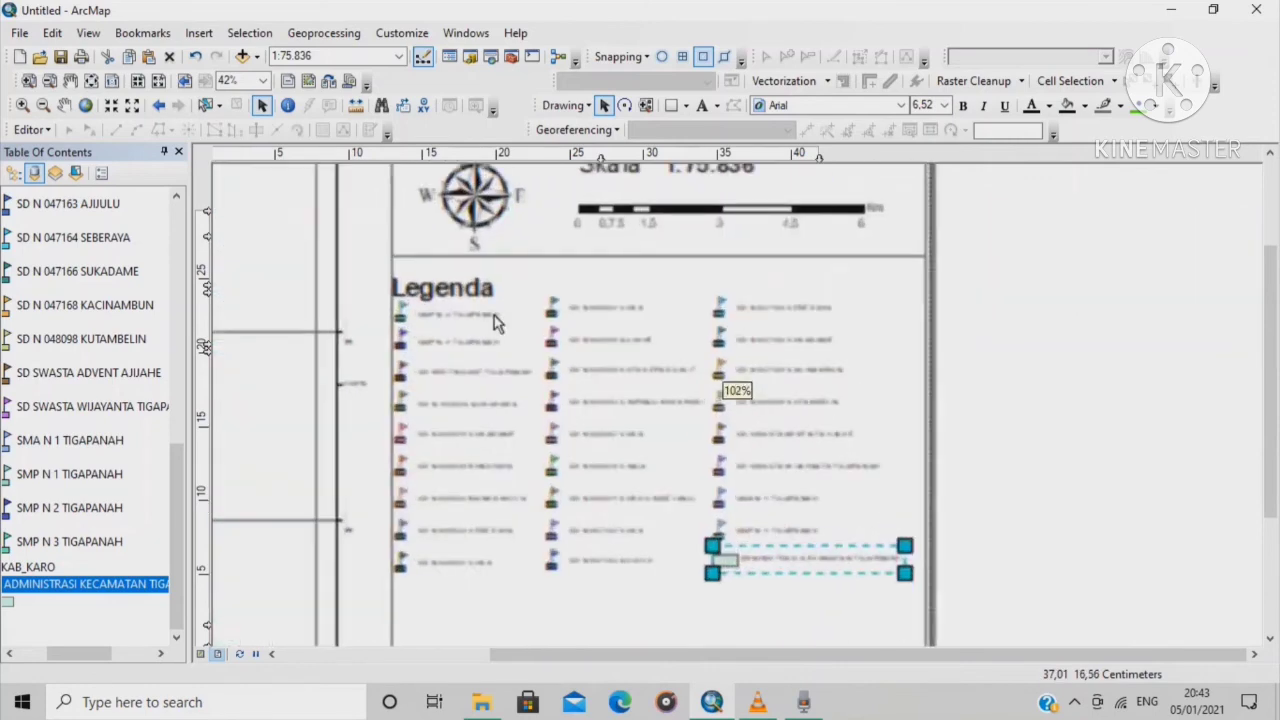
left_click(460, 318)
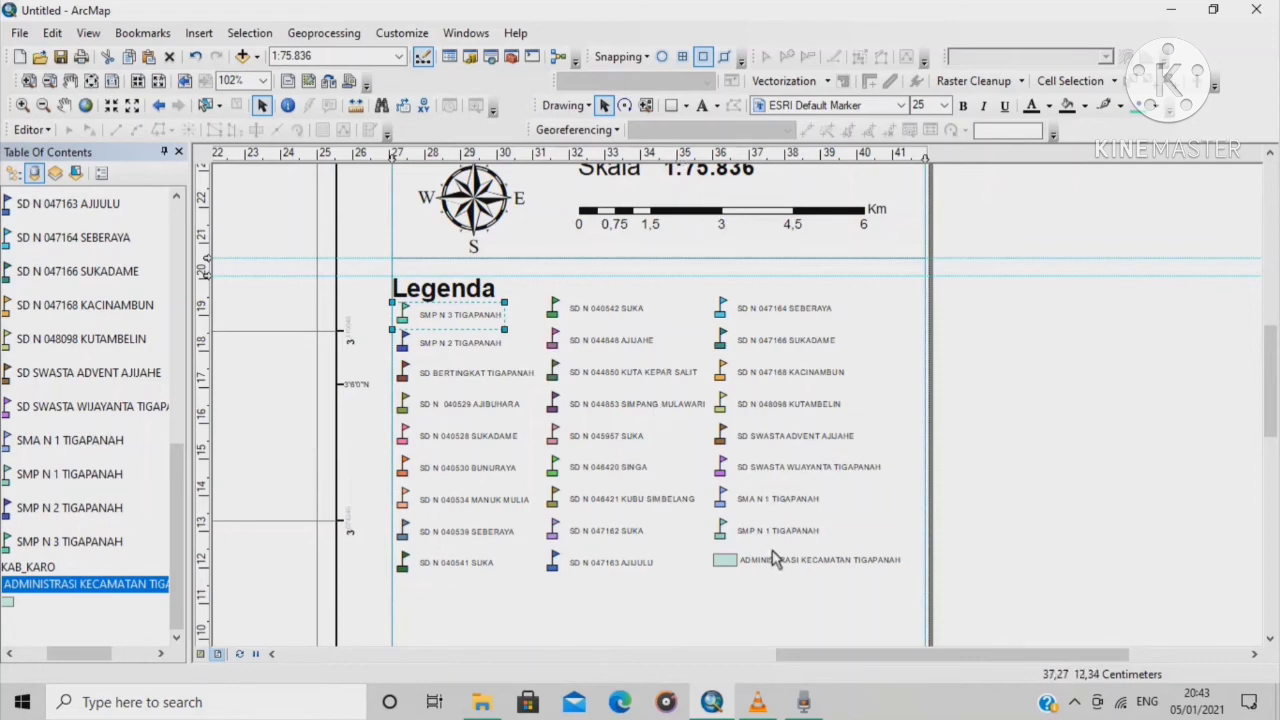
left_click_drag(462, 318, 684, 605)
left_click_drag(452, 342, 800, 610)
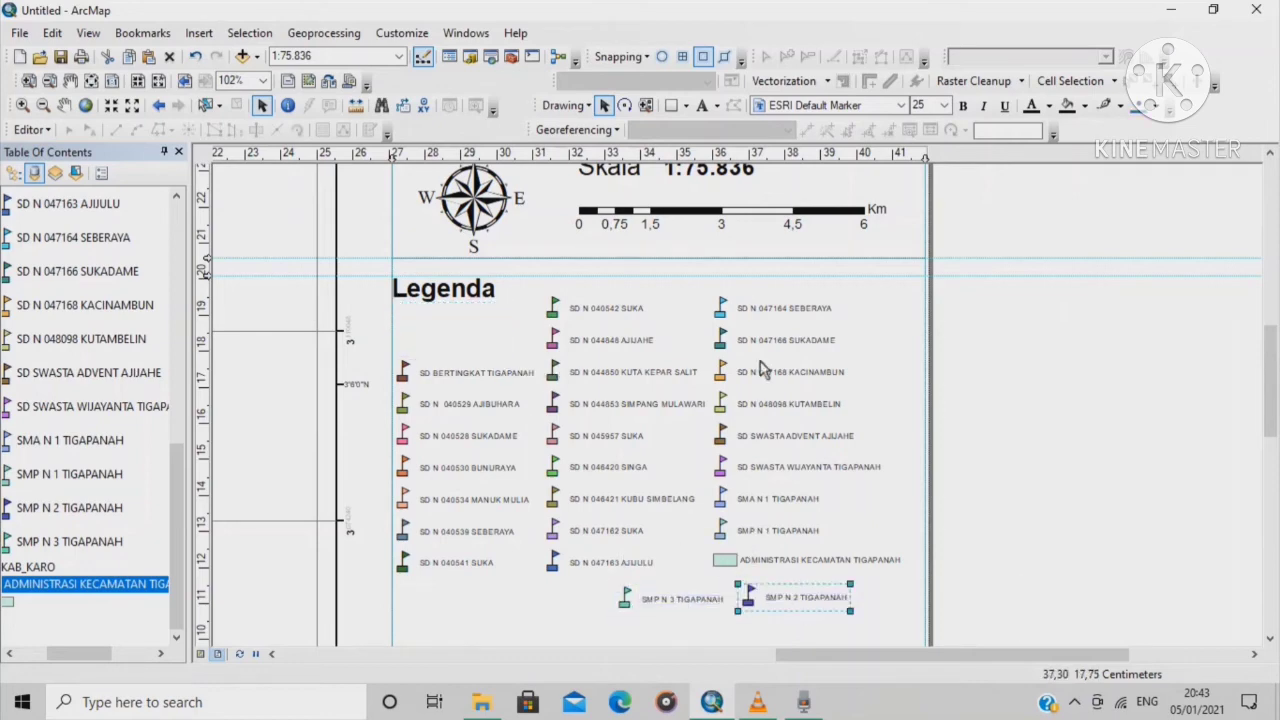
Put SUKADAME and KACINAMBUN at the first column's top, and move KUTAMBELIN and ADVENT AJIJAHE up
left_click_drag(738, 342, 484, 328)
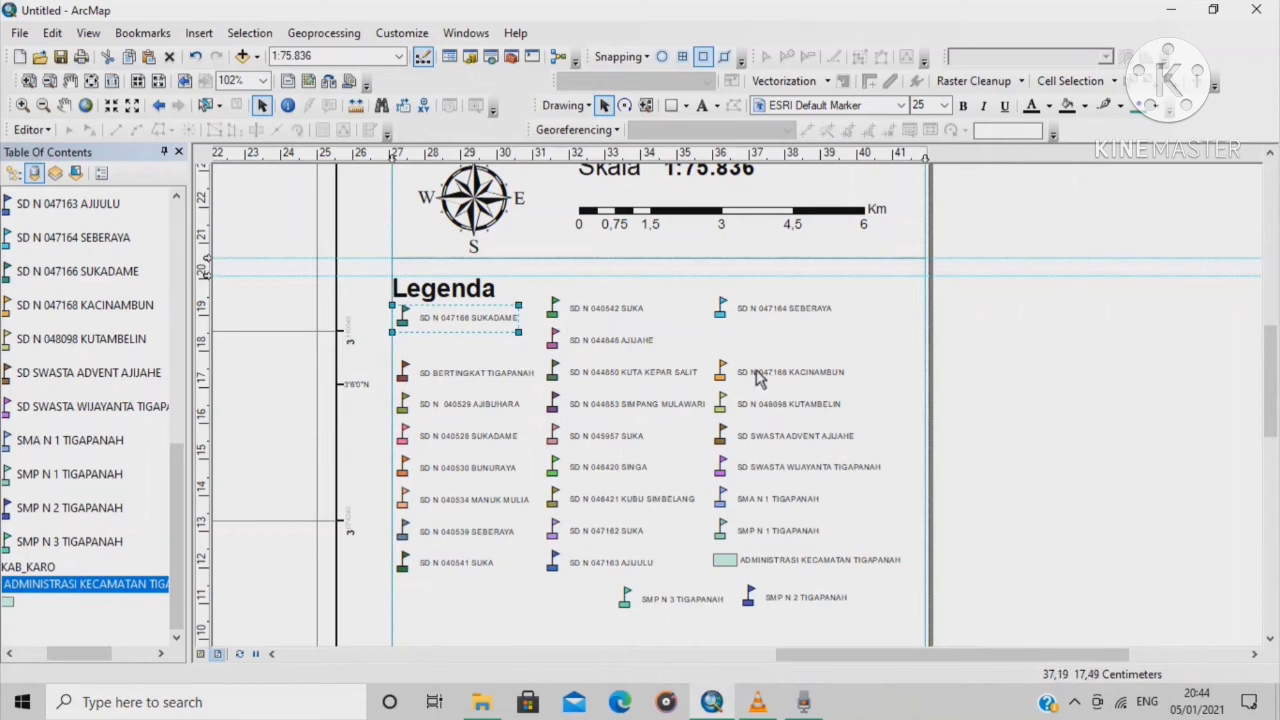
left_click_drag(757, 376, 455, 345)
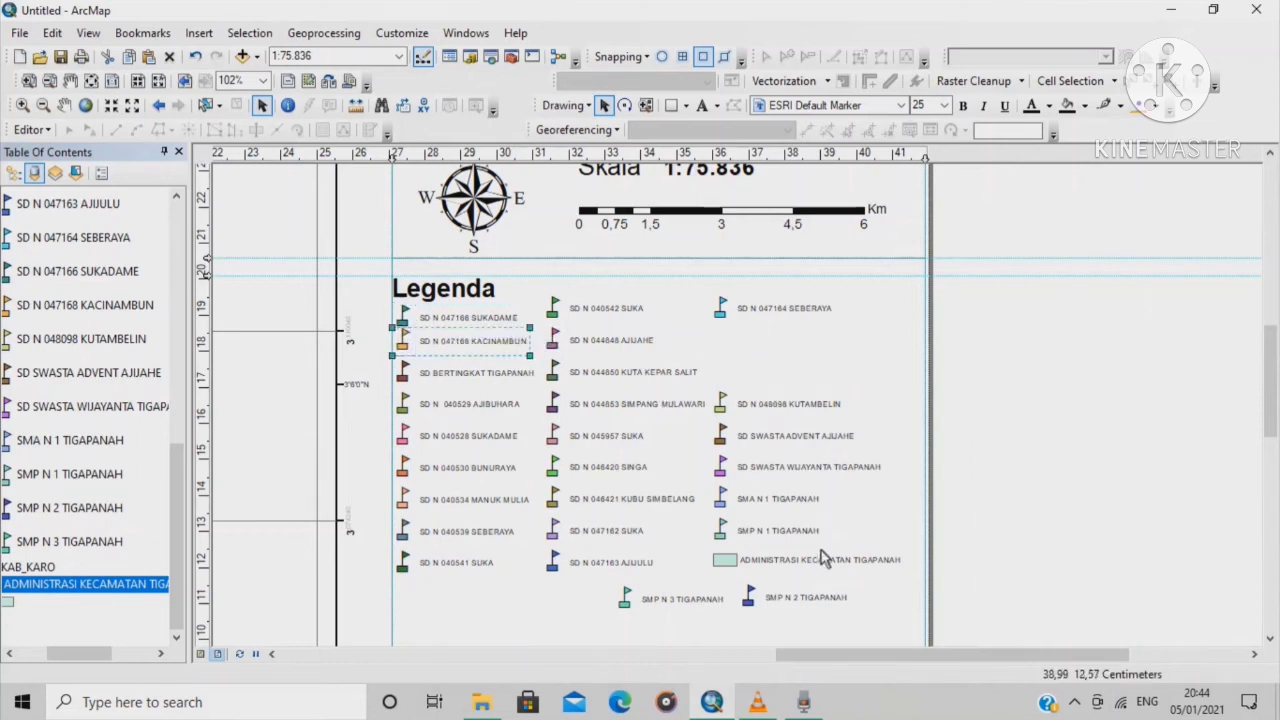
left_click_drag(770, 412, 770, 345)
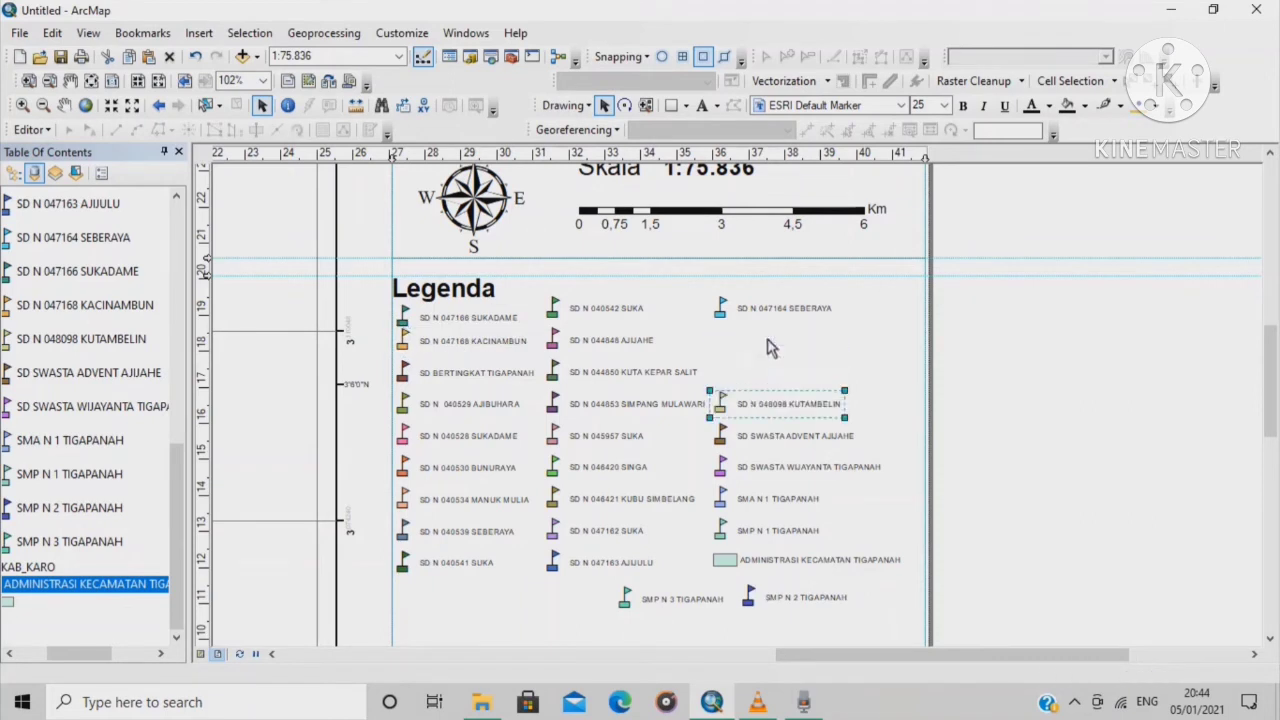
left_click_drag(787, 445, 787, 380)
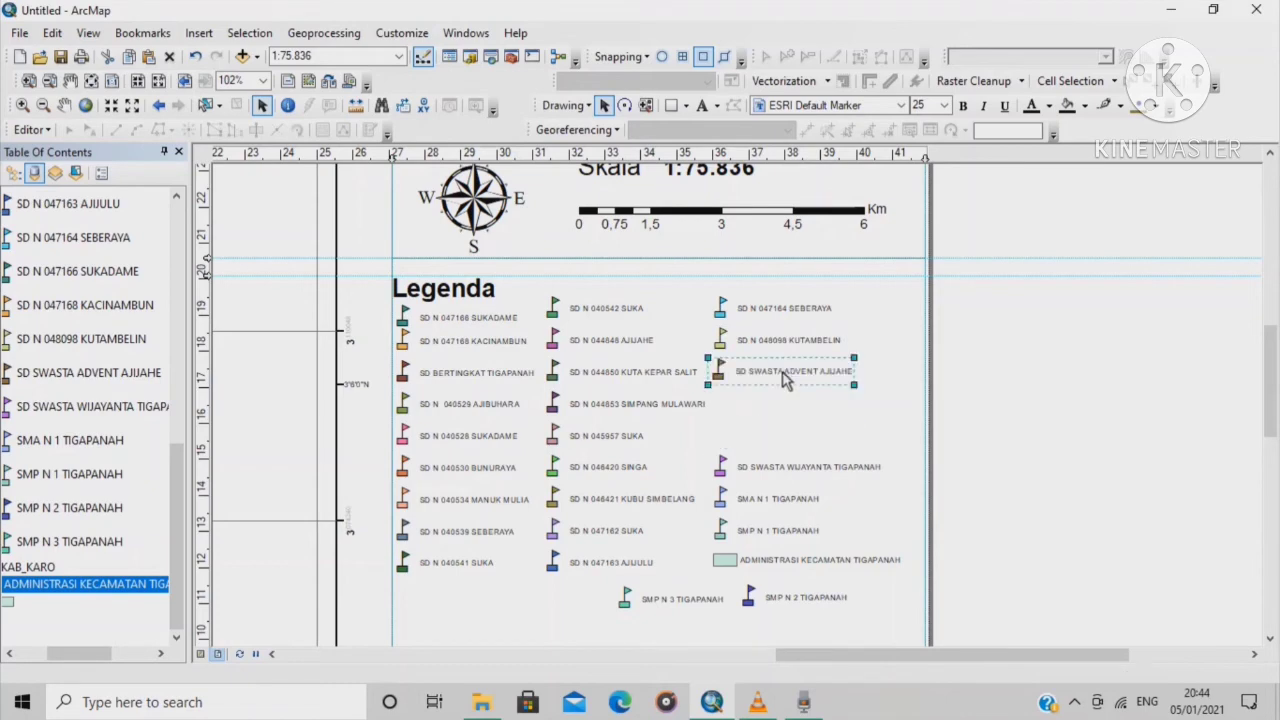
Move WIJAYANTA below ADVENT AJIJAHE, followed by SMP N 3 and SMP N 2 TIGAPANAH
left_click(783, 472)
double_click(783, 472)
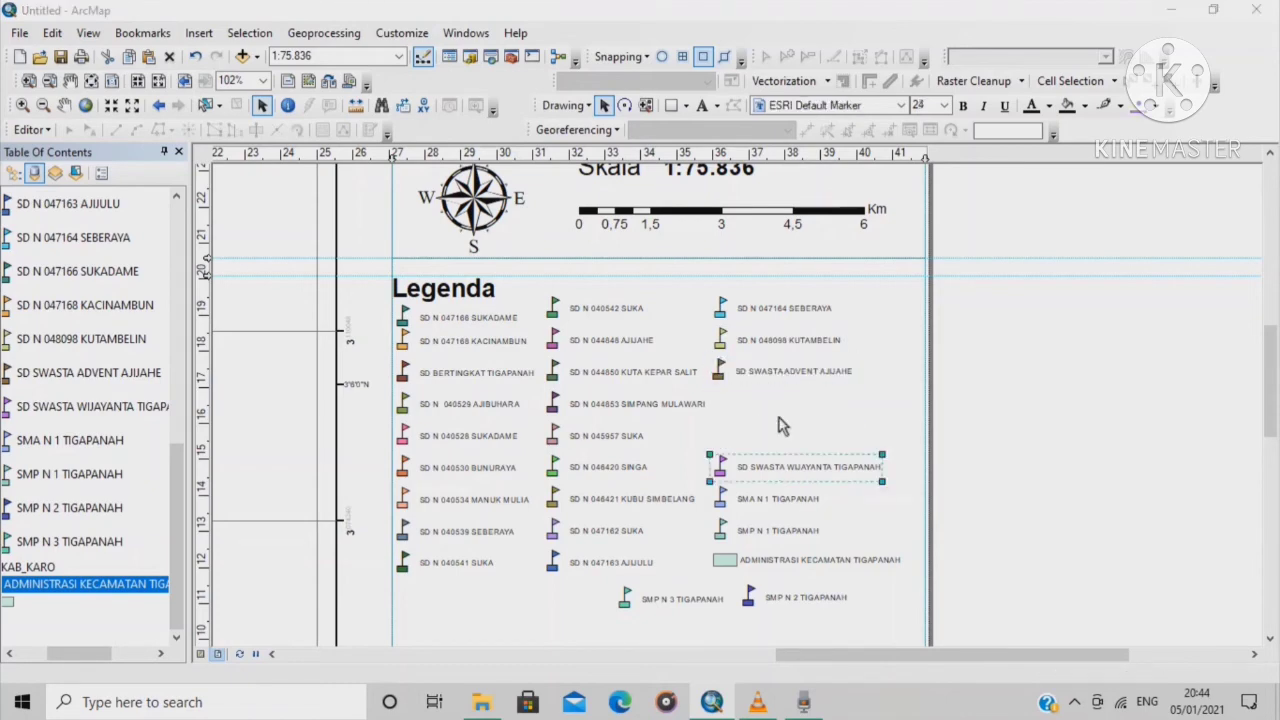
left_click(815, 149)
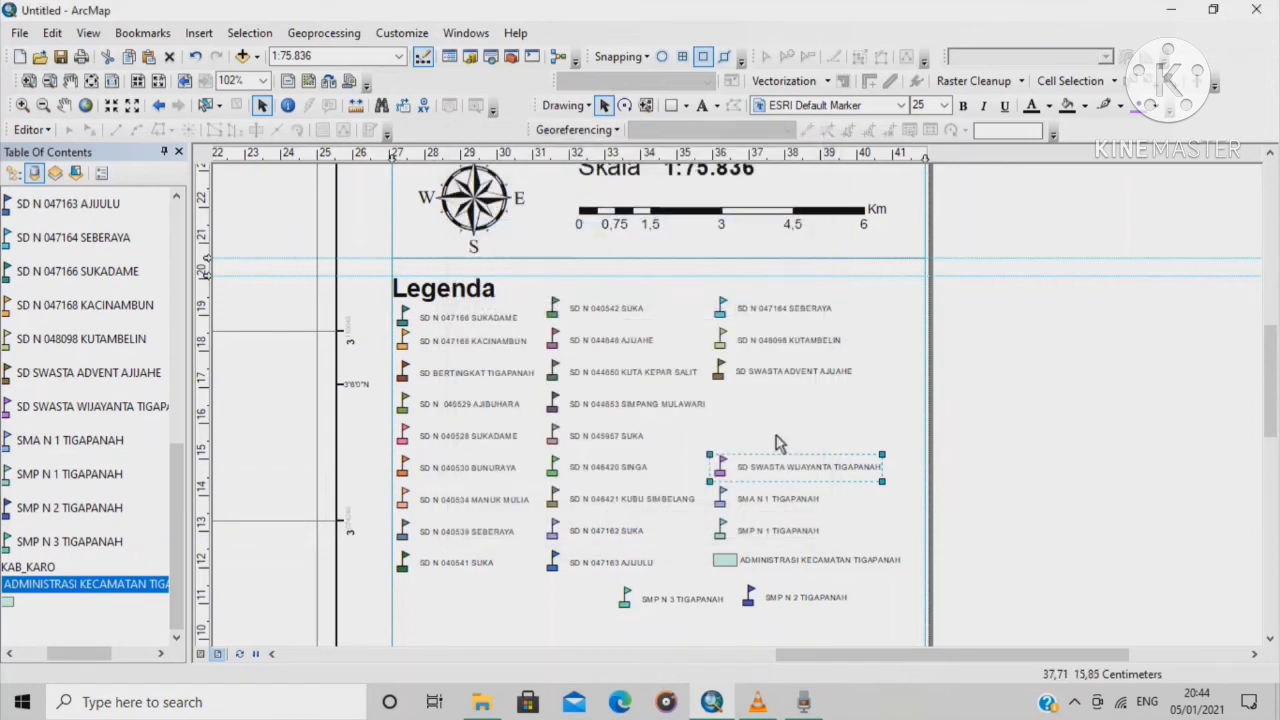
left_click_drag(783, 464, 791, 413)
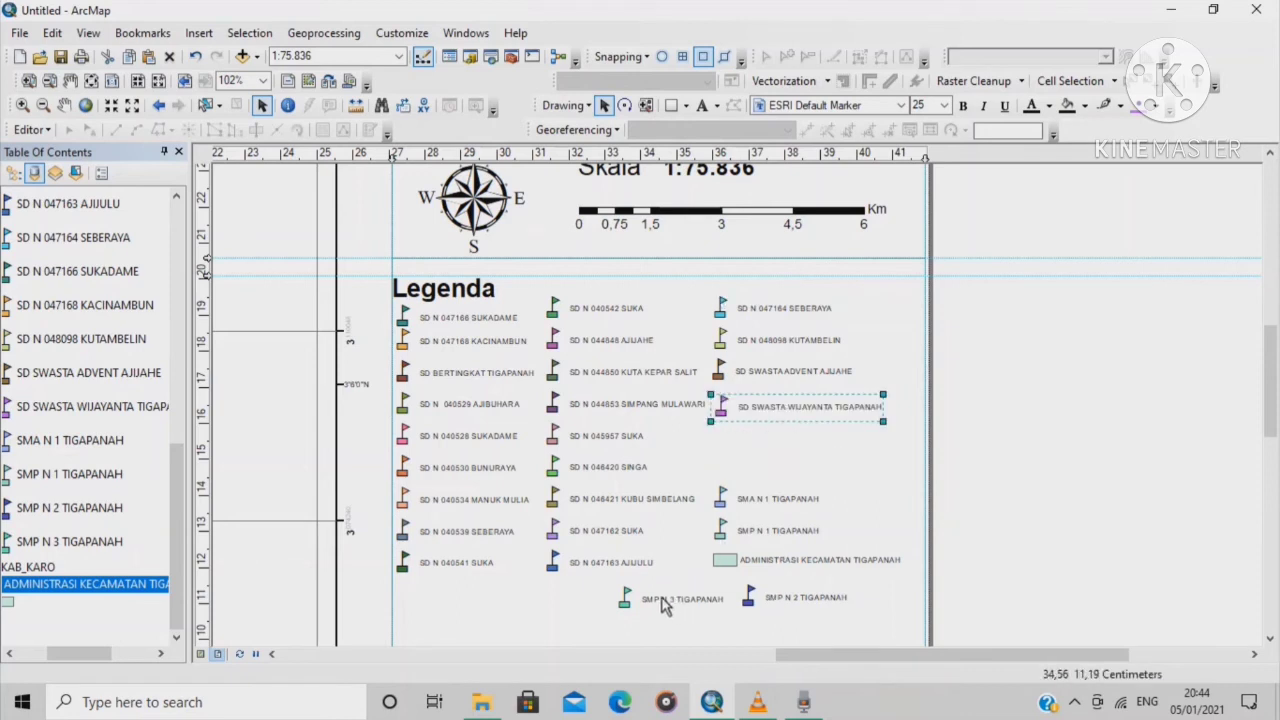
left_click_drag(660, 600, 767, 444)
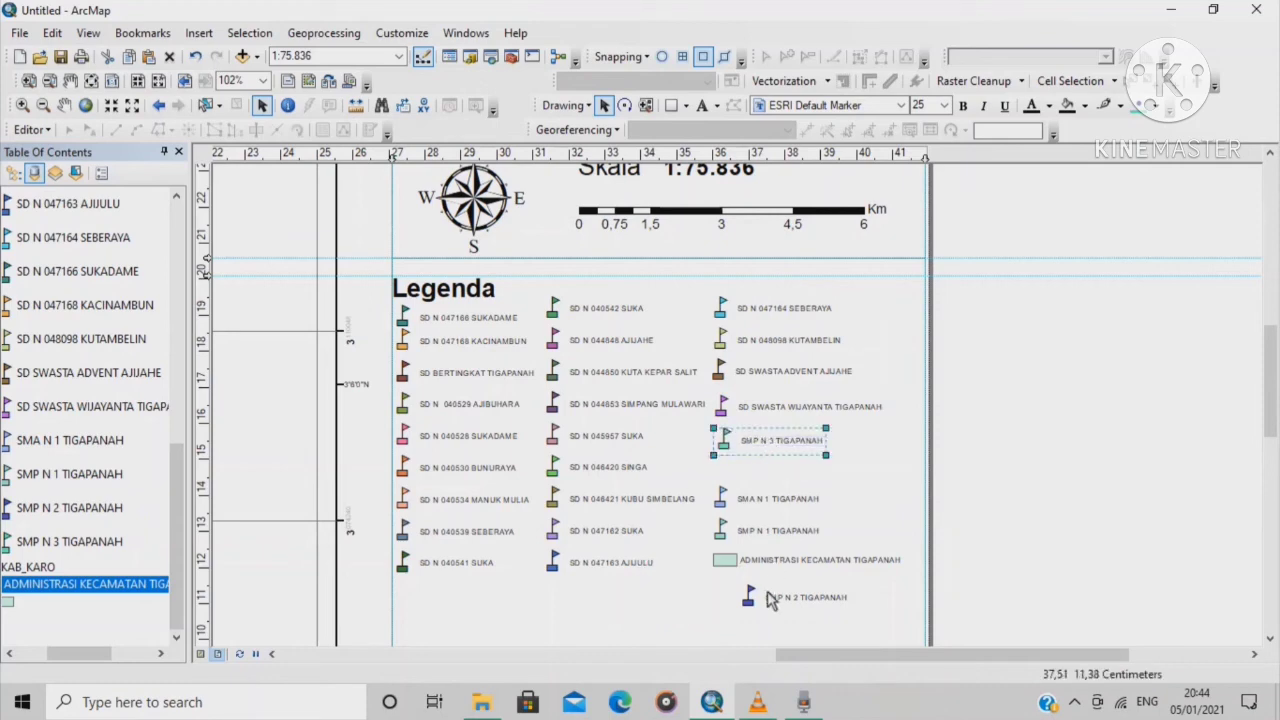
left_click_drag(769, 600, 745, 474)
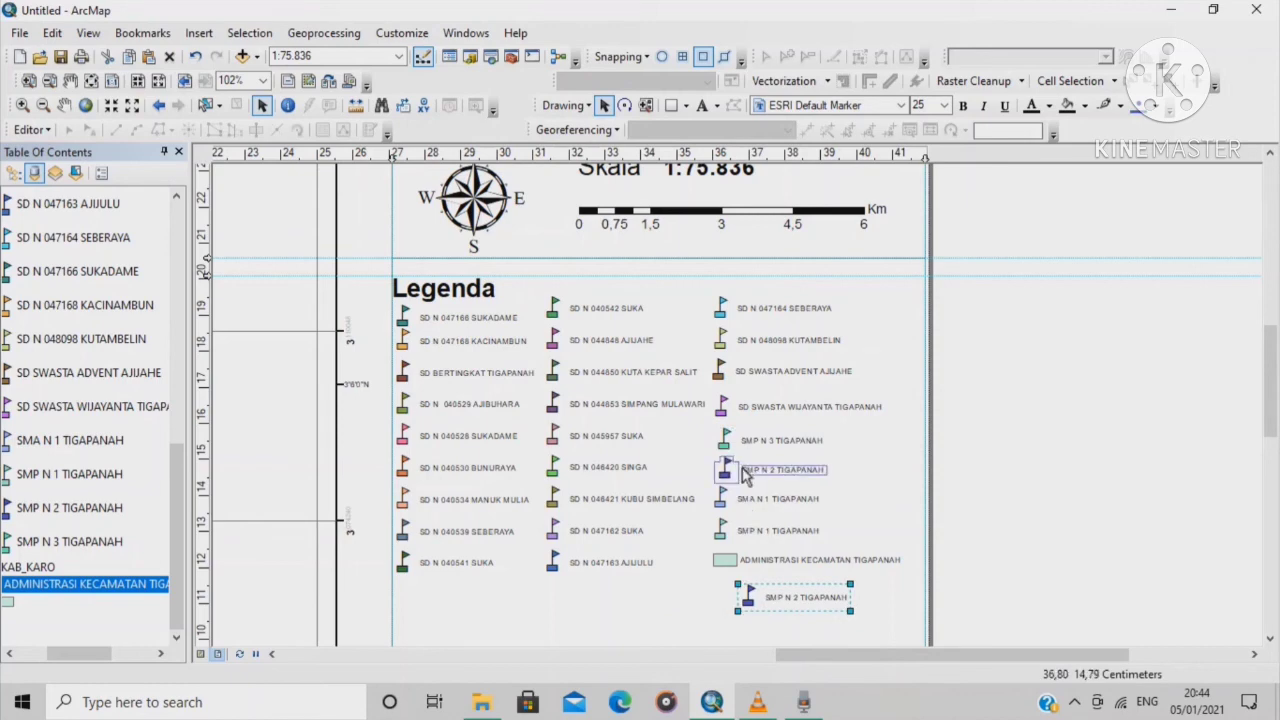
Align SMP N 2 TIGAPANAH directly beneath SMP N 3 in the third legend column
scroll(440, 395, "up", 3)
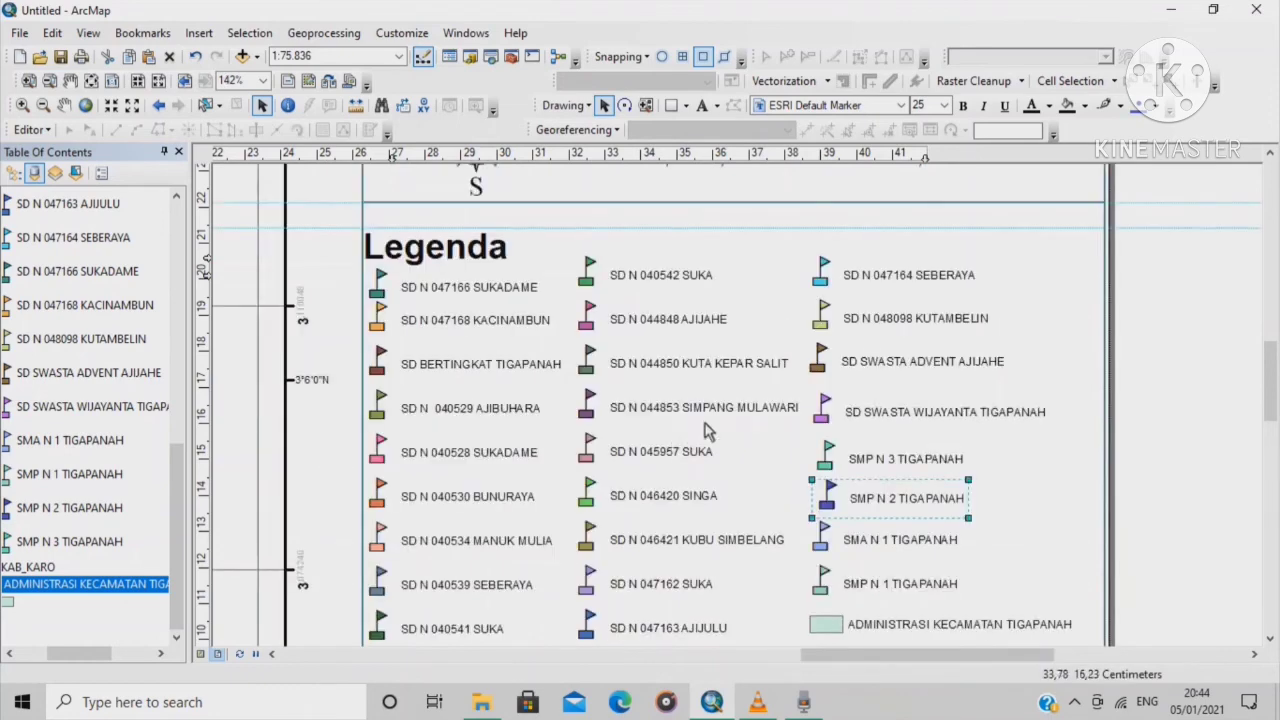
left_click(866, 542)
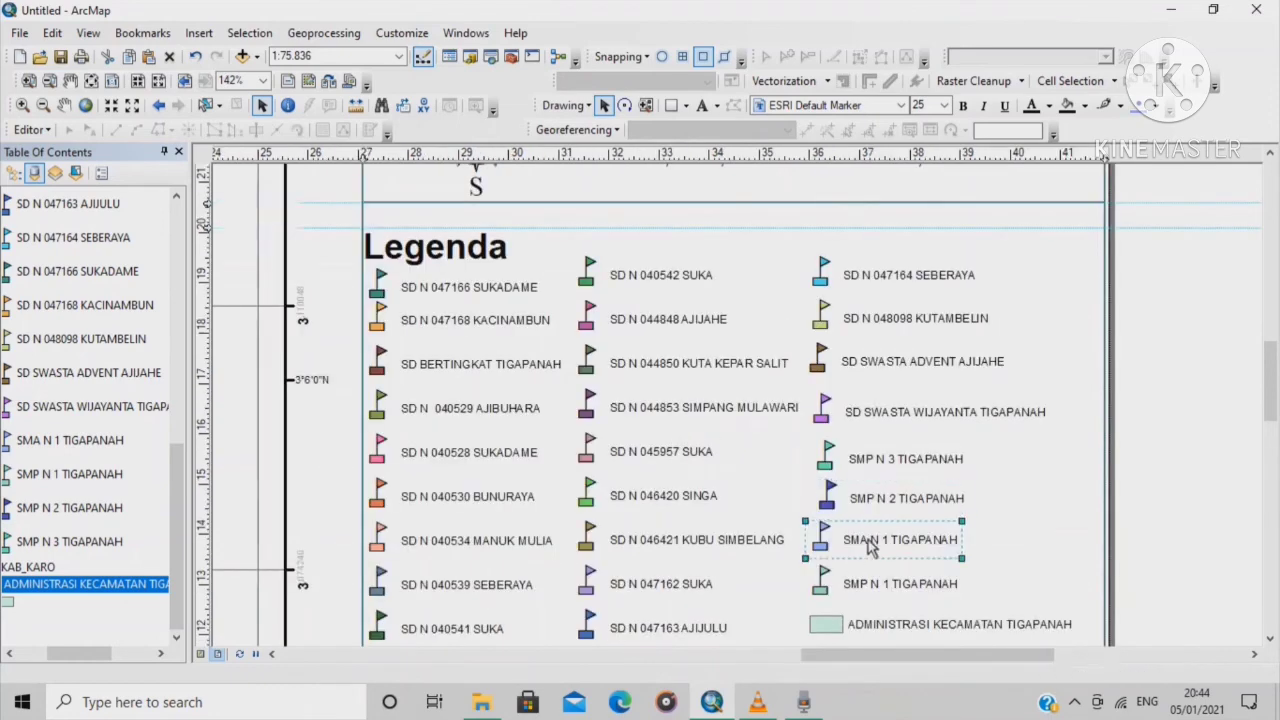
left_click(856, 499)
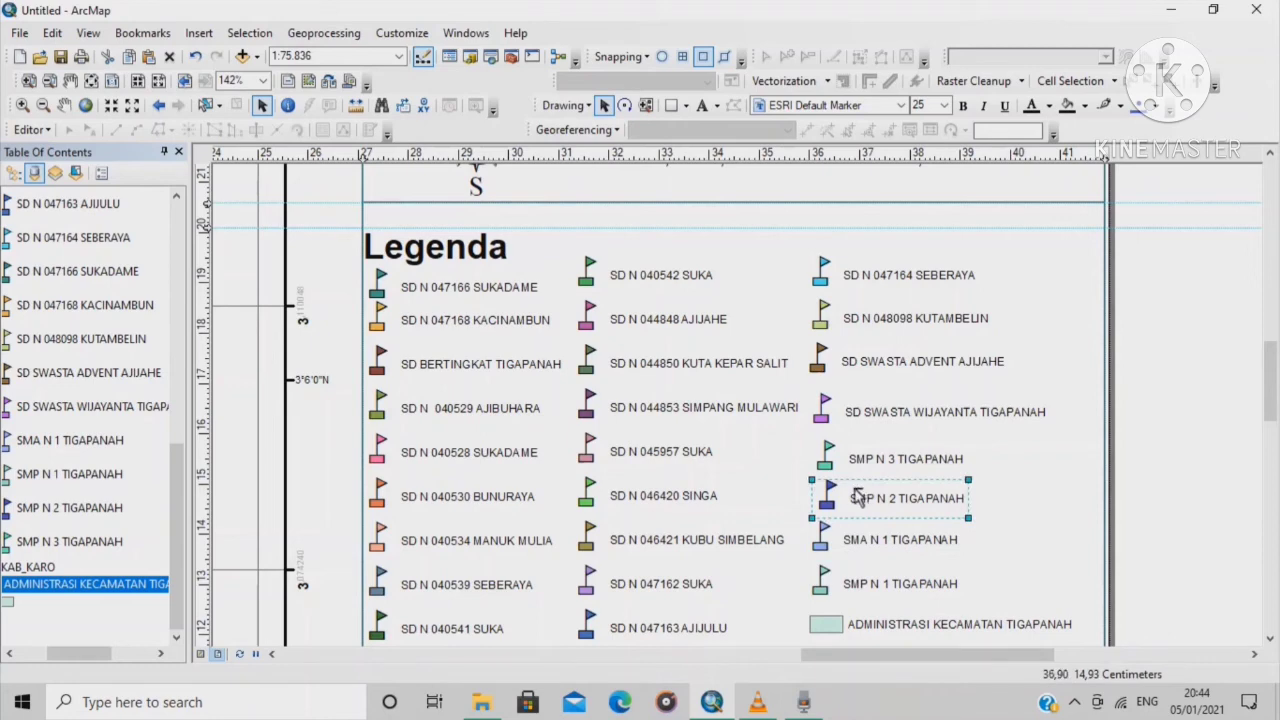
left_click(860, 500)
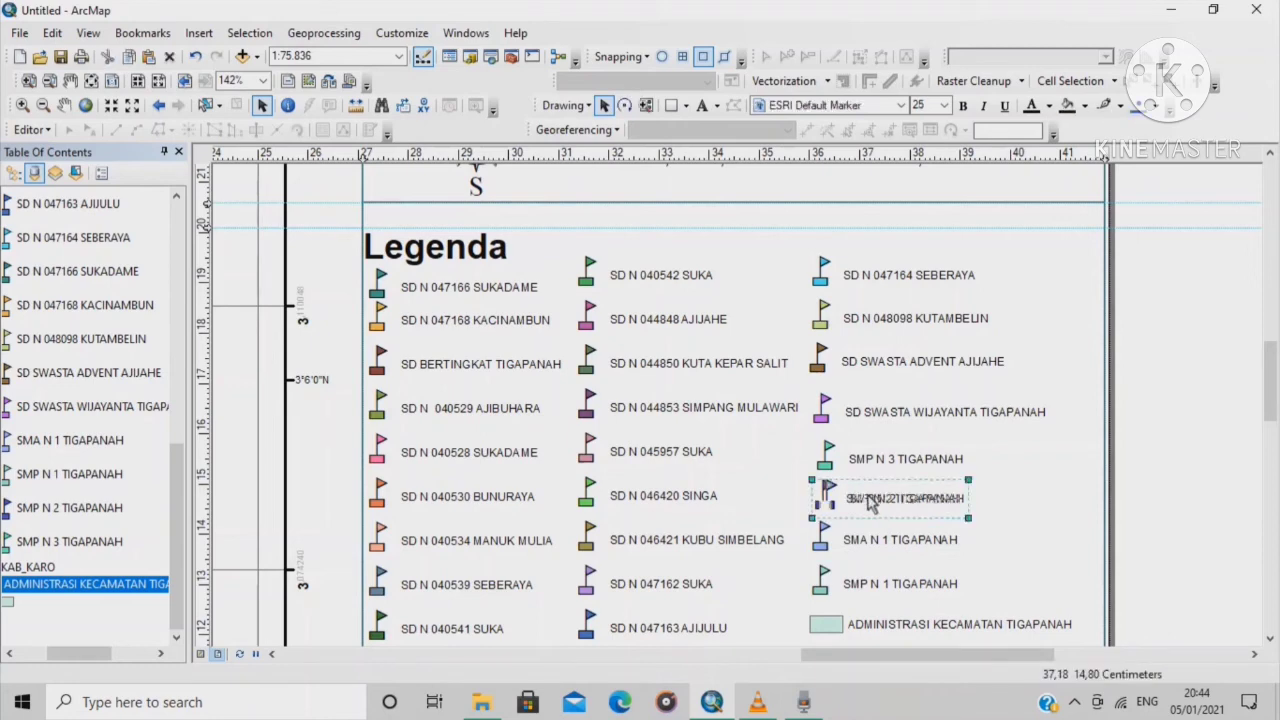
left_click_drag(870, 503, 874, 464)
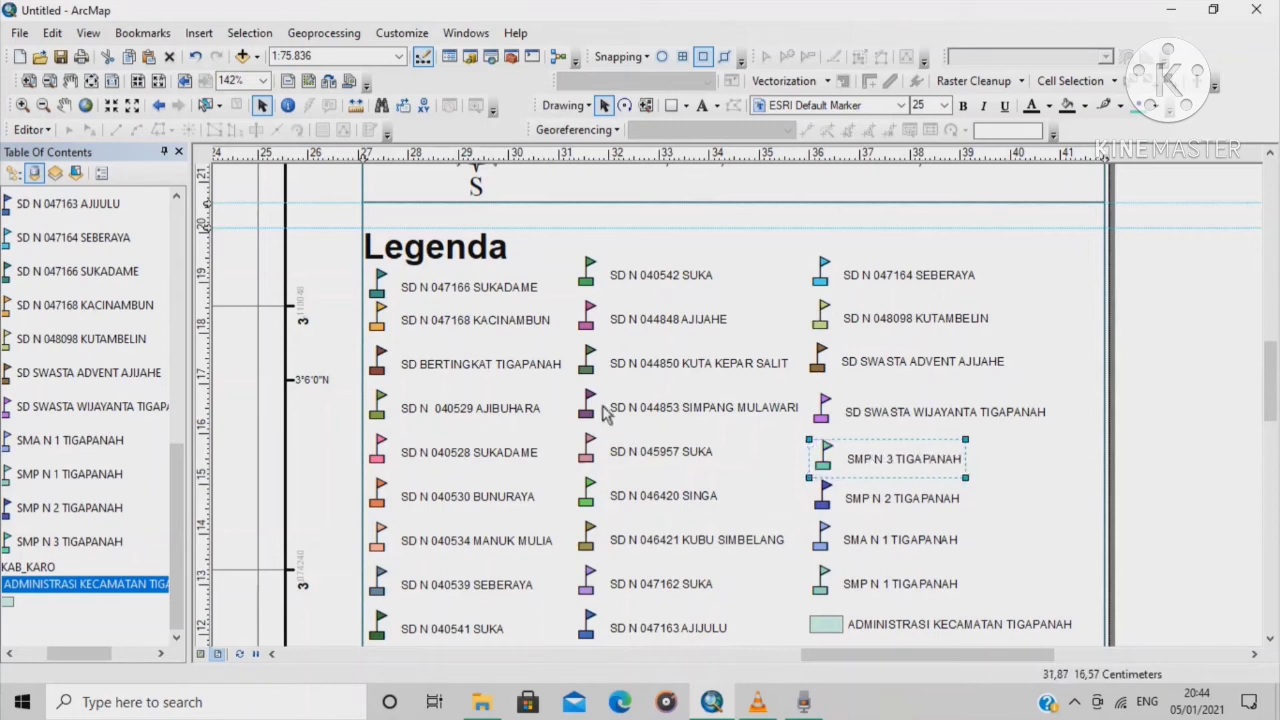
scroll(604, 414, "down", 2)
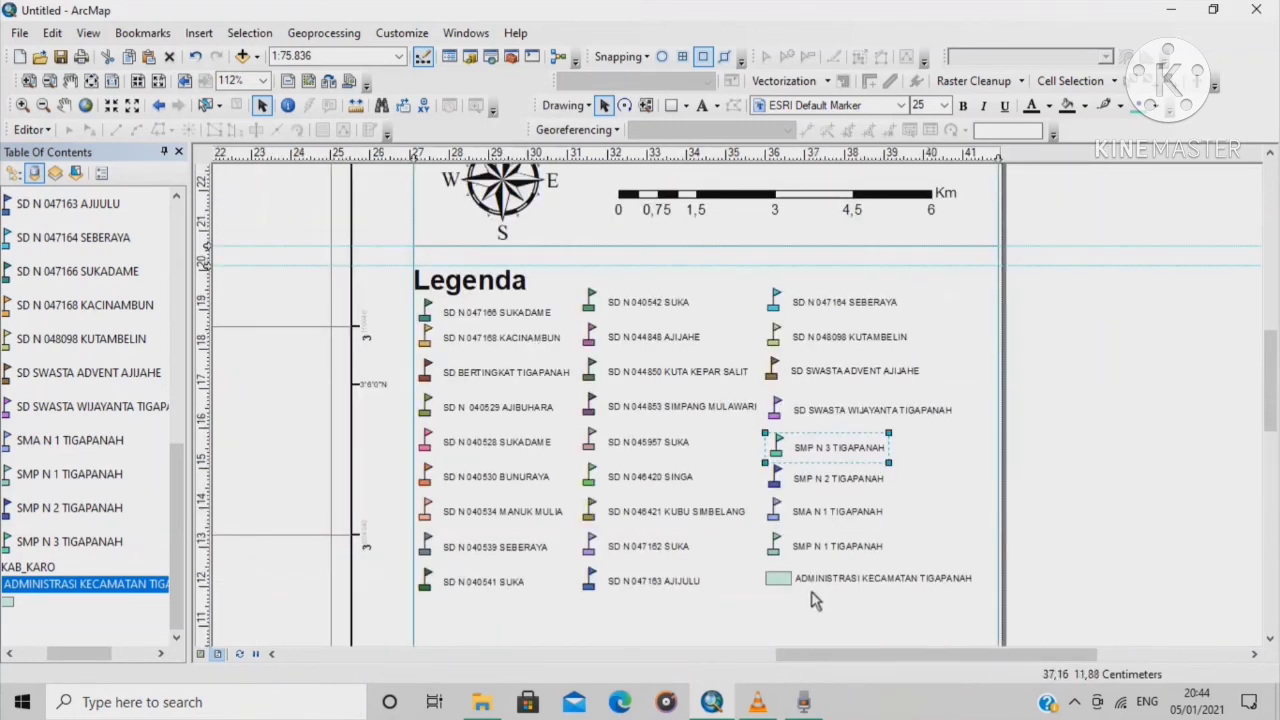
left_click(968, 480)
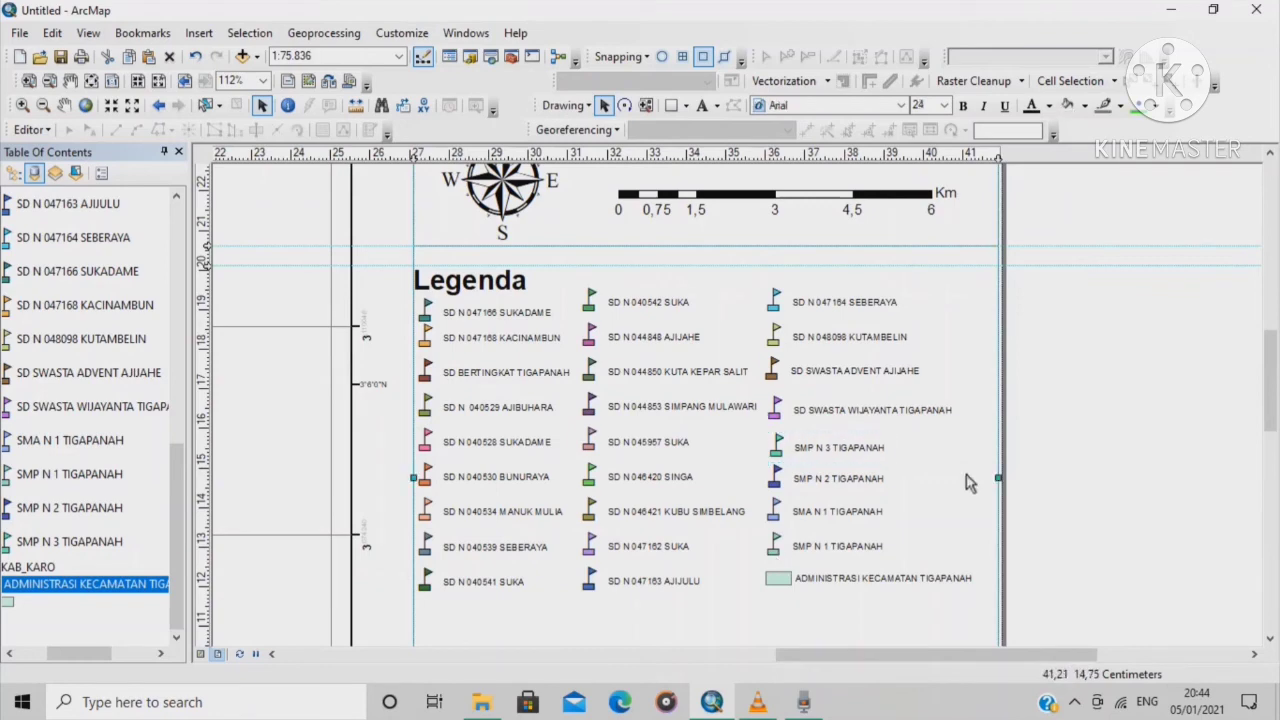
Make the SUKADAME, KACINAMBUN and SD BERTINGKAT TIGAPANAH legend labels bold
left_click(500, 316)
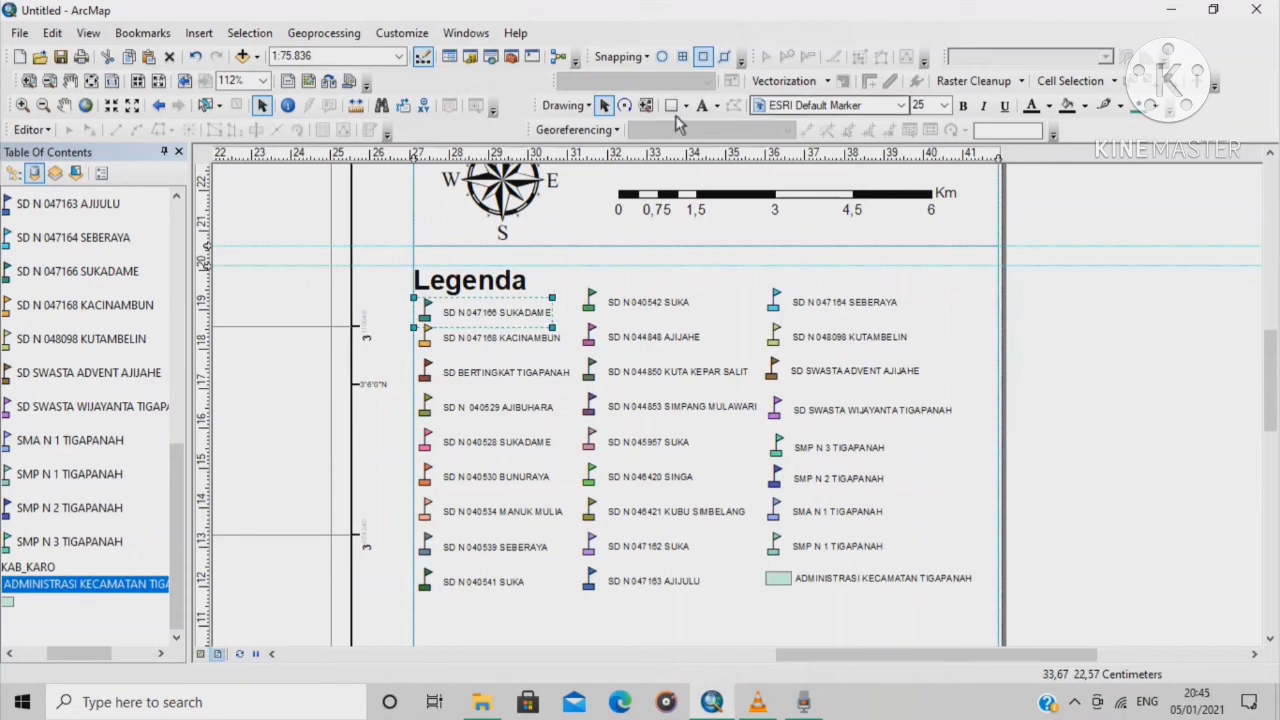
left_click(529, 328)
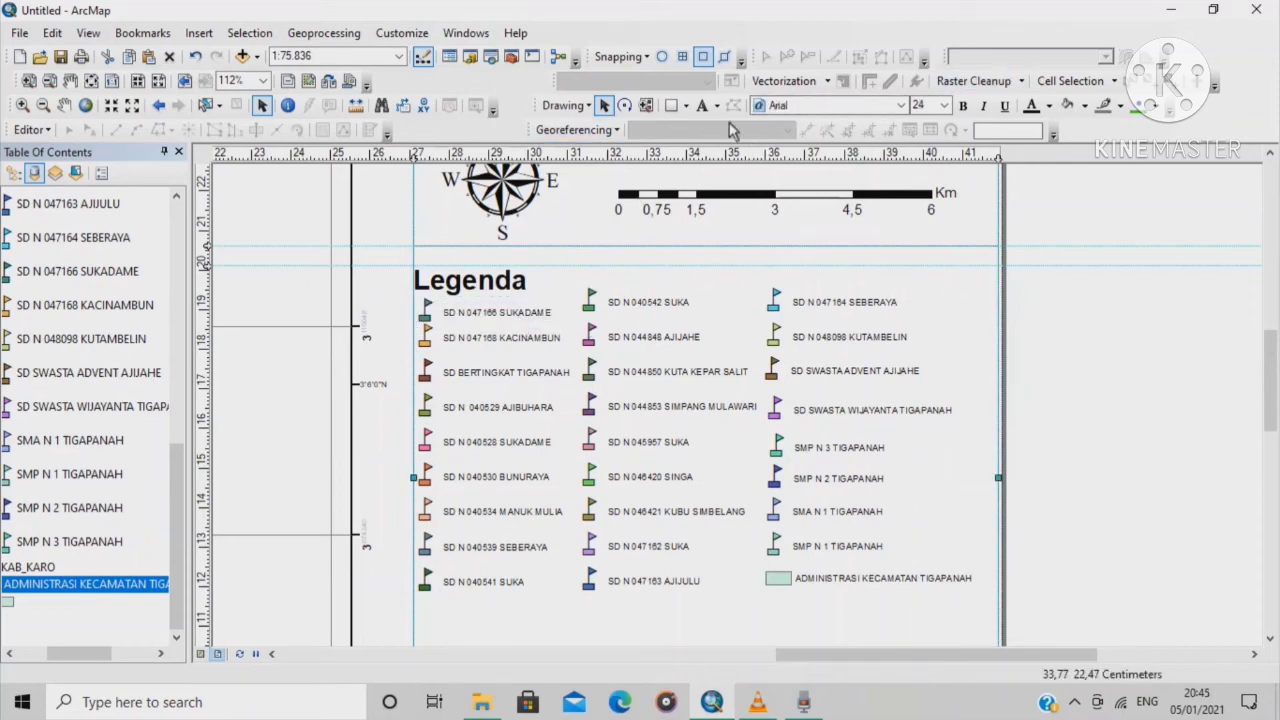
left_click(970, 111)
left_click(970, 111)
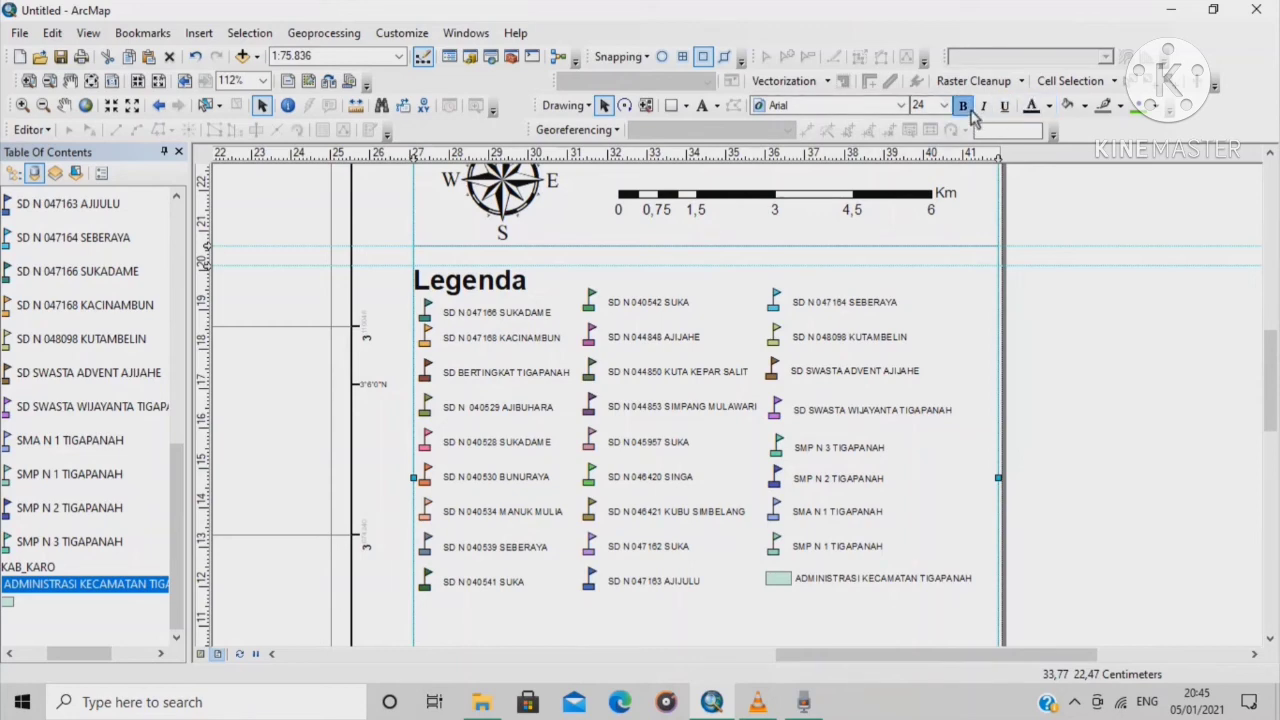
left_click(510, 317)
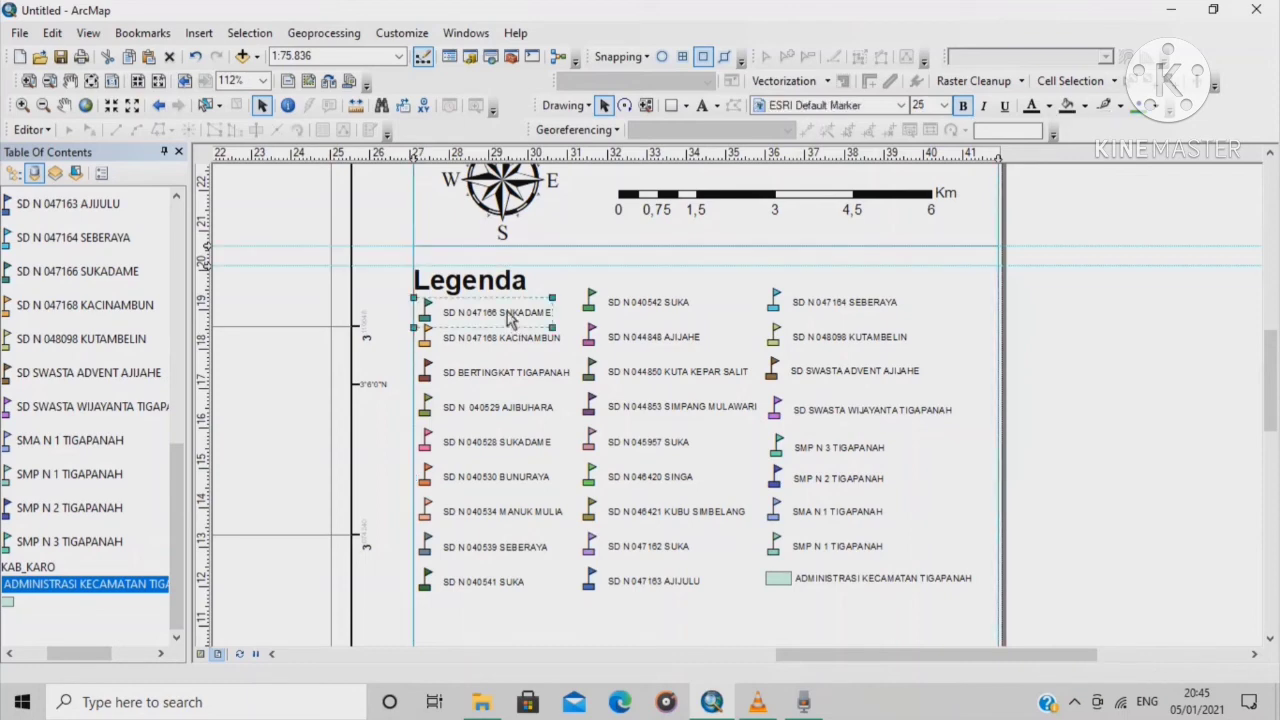
left_click(963, 105)
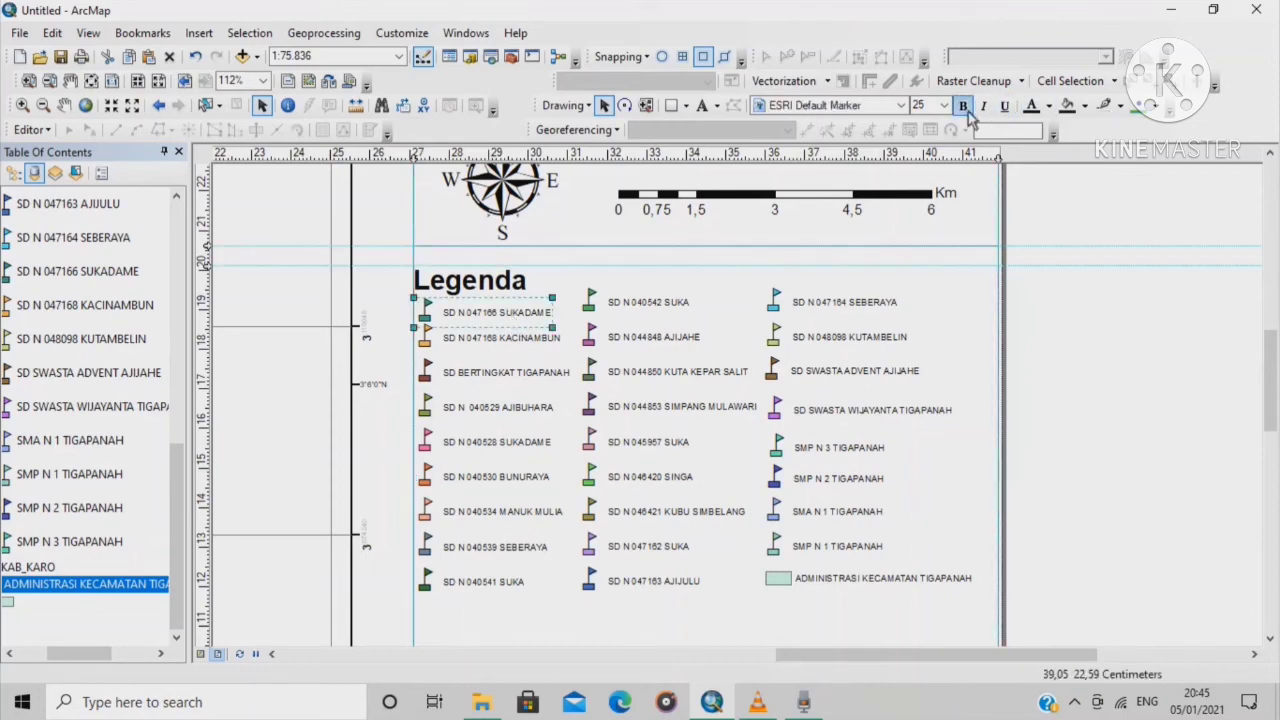
left_click(533, 343)
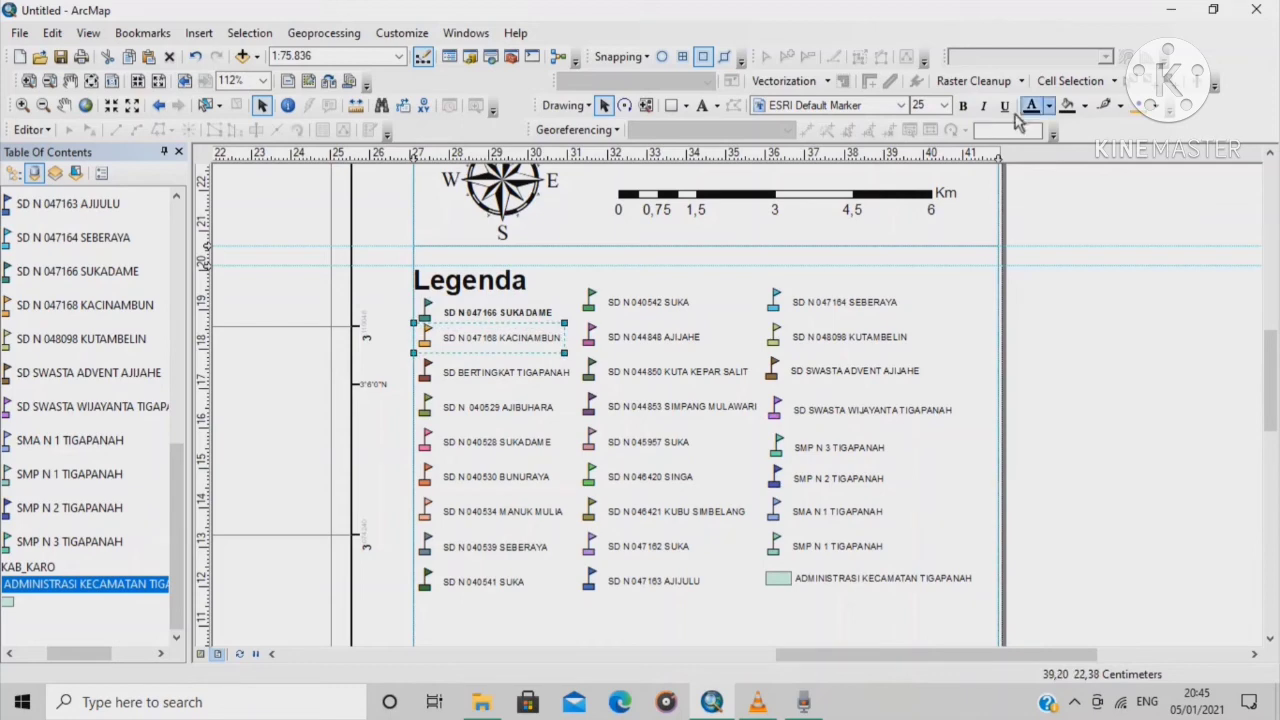
left_click(963, 105)
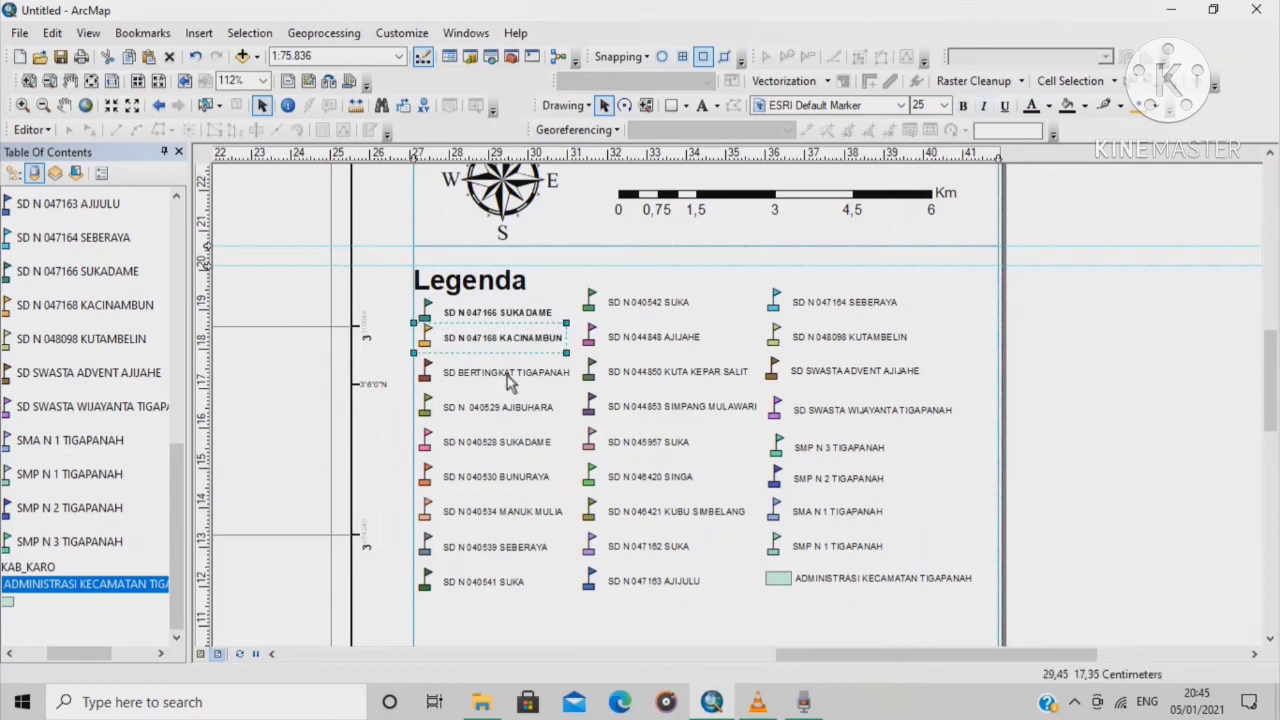
left_click(510, 380)
left_click(963, 105)
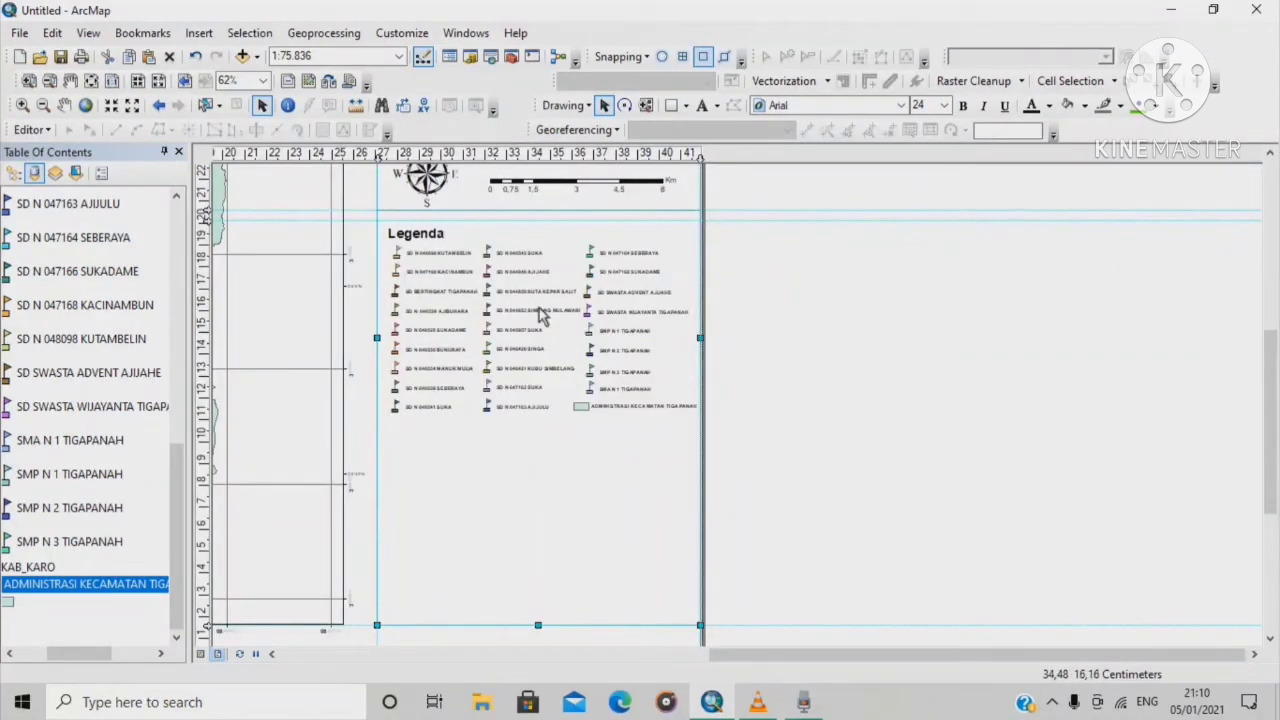
Add a horizontal guide just below the legend
scroll(538, 316, "up", 3)
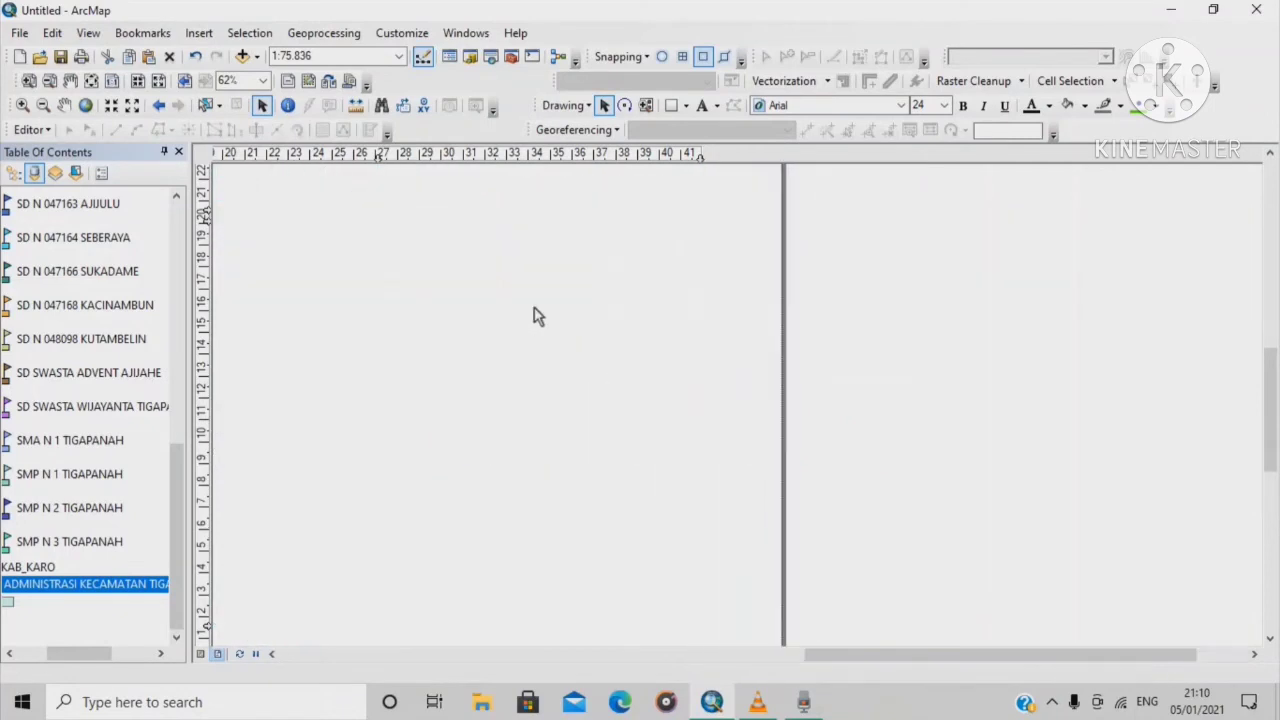
scroll(538, 316, "up", 2)
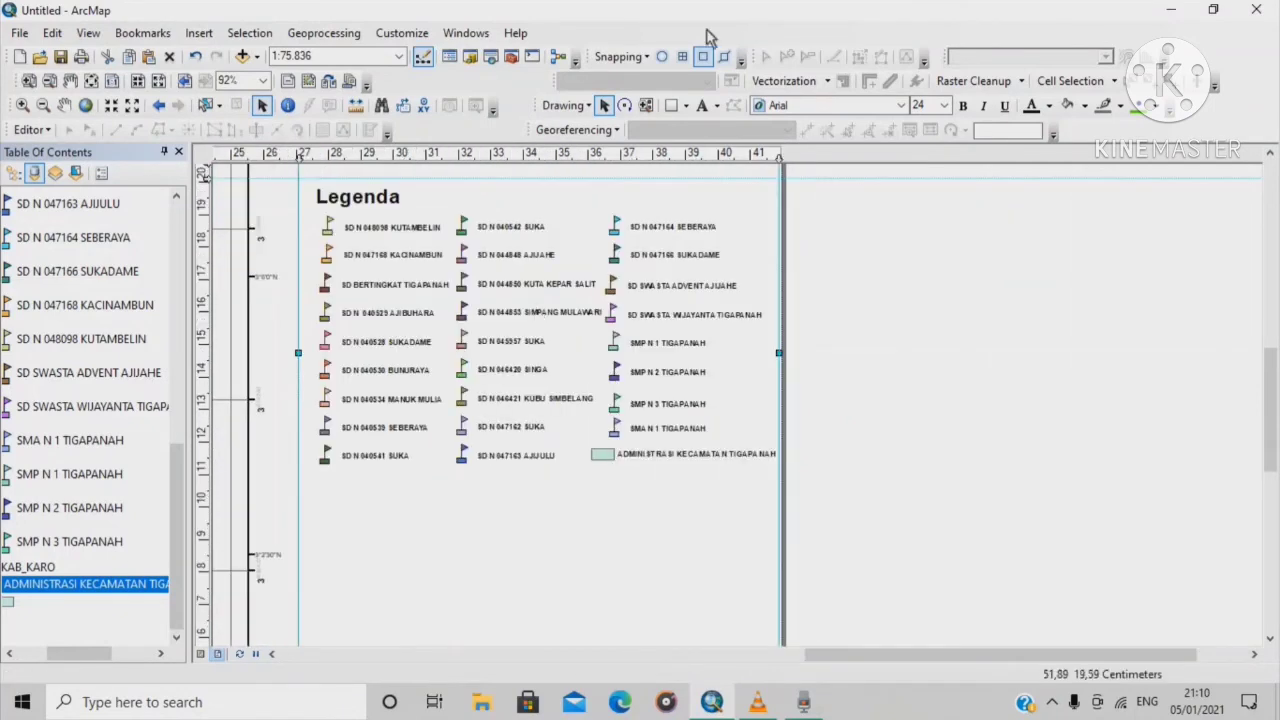
left_click(209, 468)
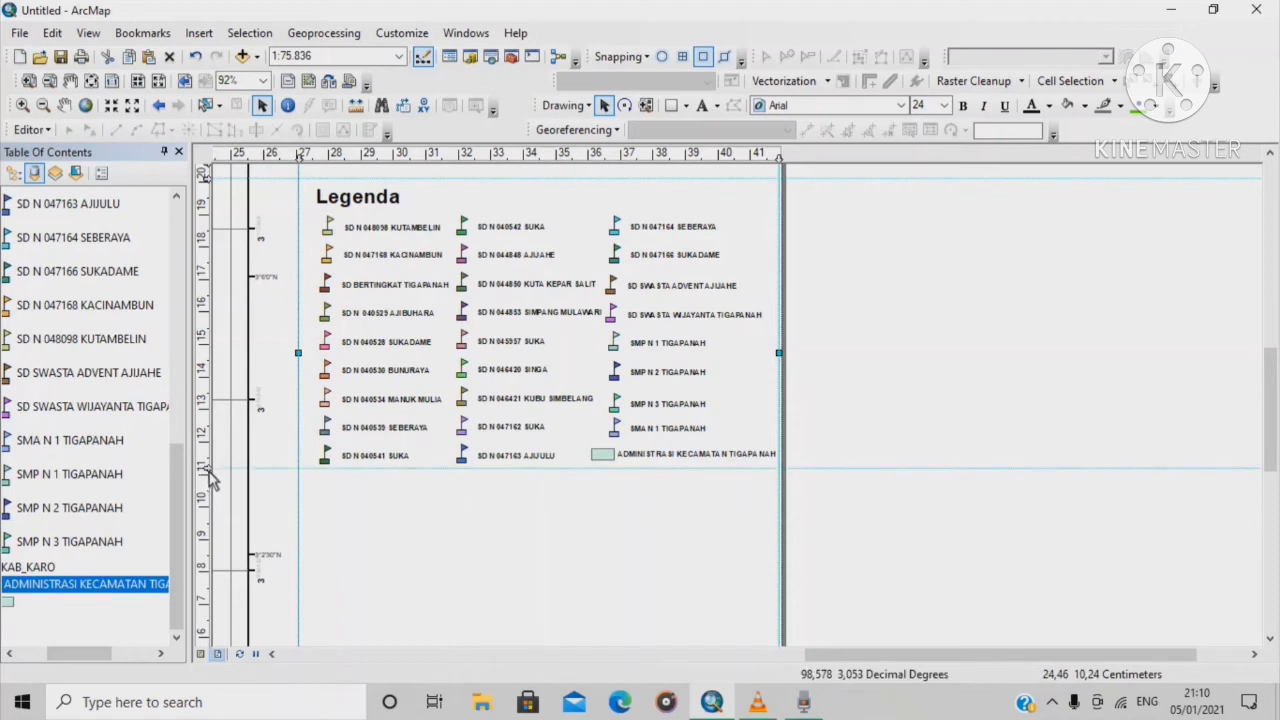
scroll(630, 493, "down", 1)
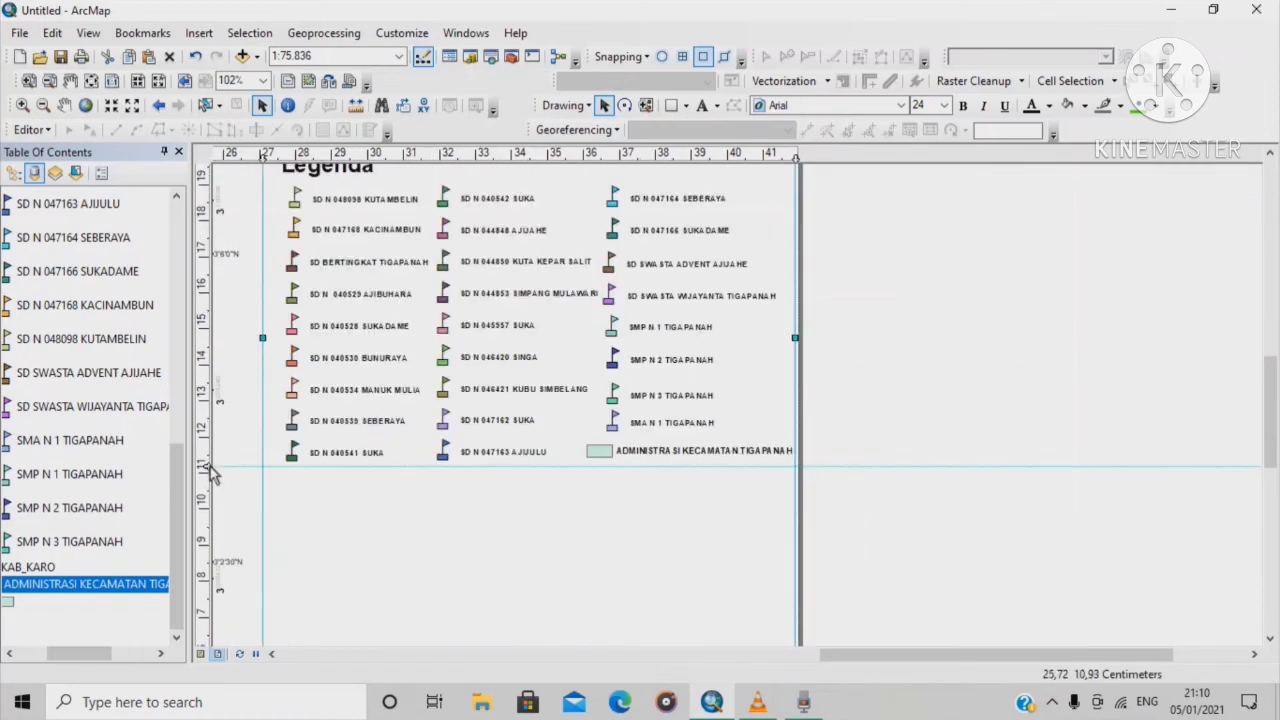
left_click_drag(207, 466, 206, 474)
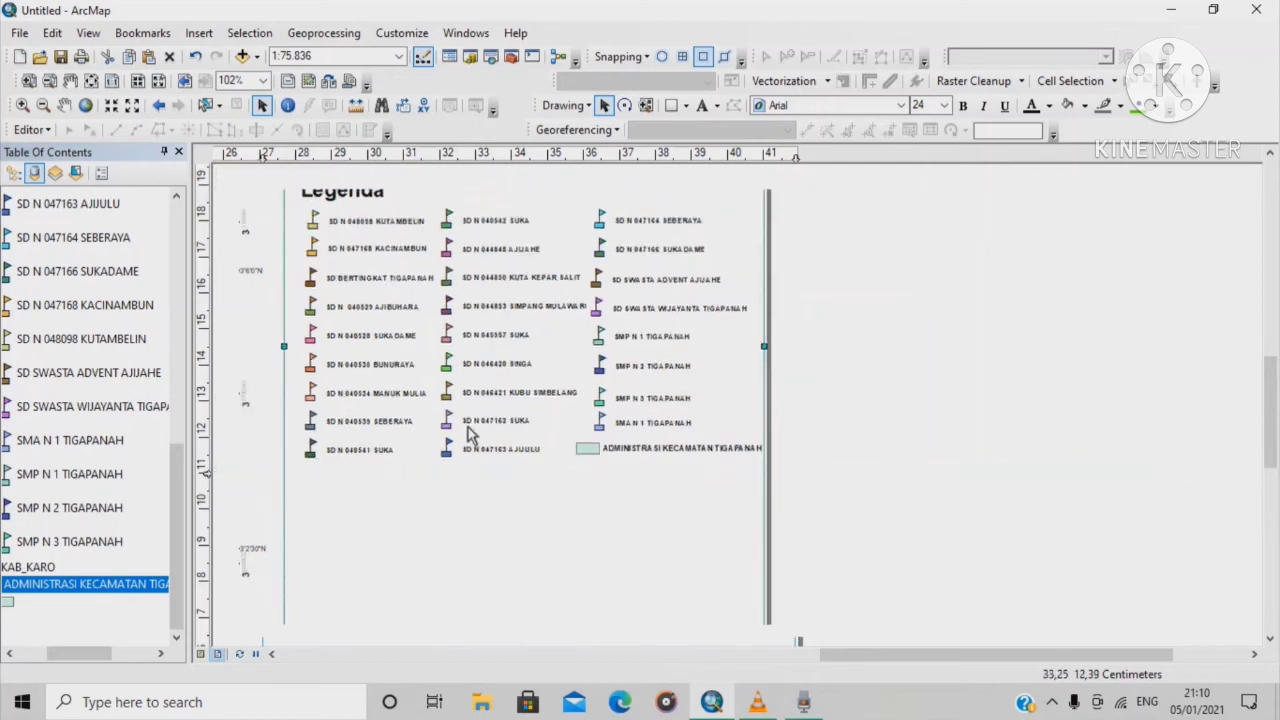
scroll(468, 427, "up", 5)
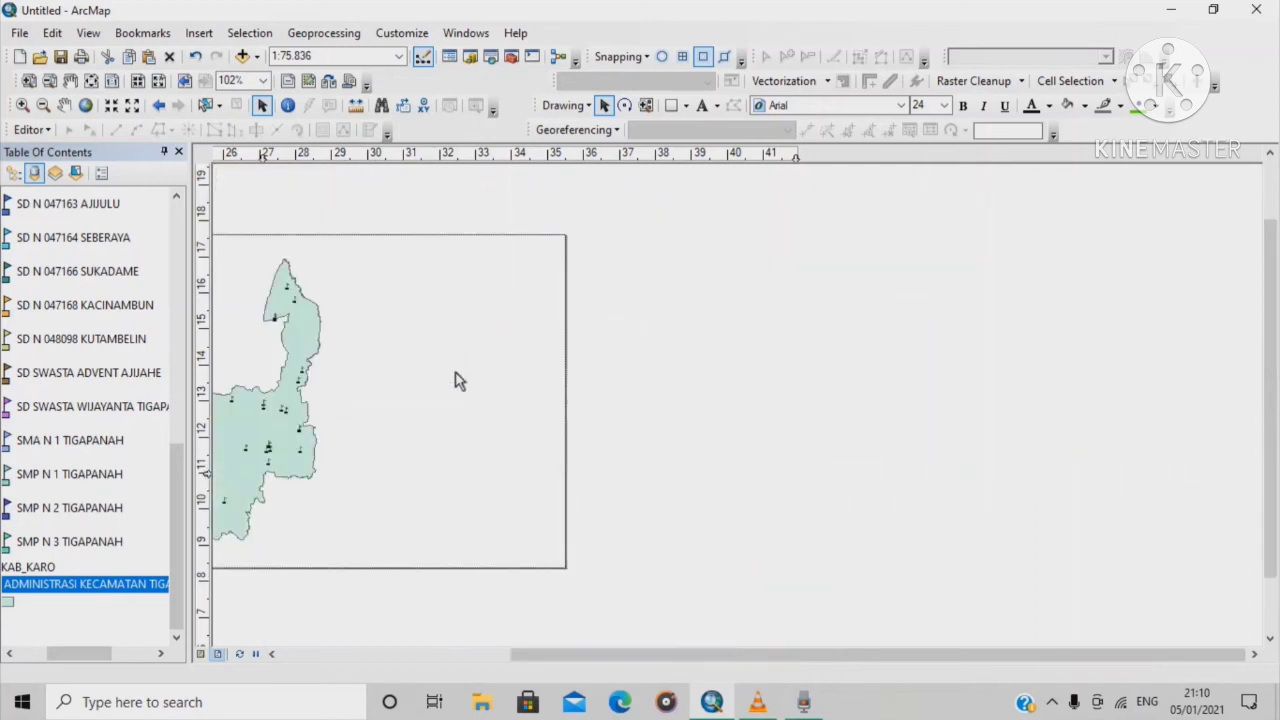
scroll(283, 345, "down", 5)
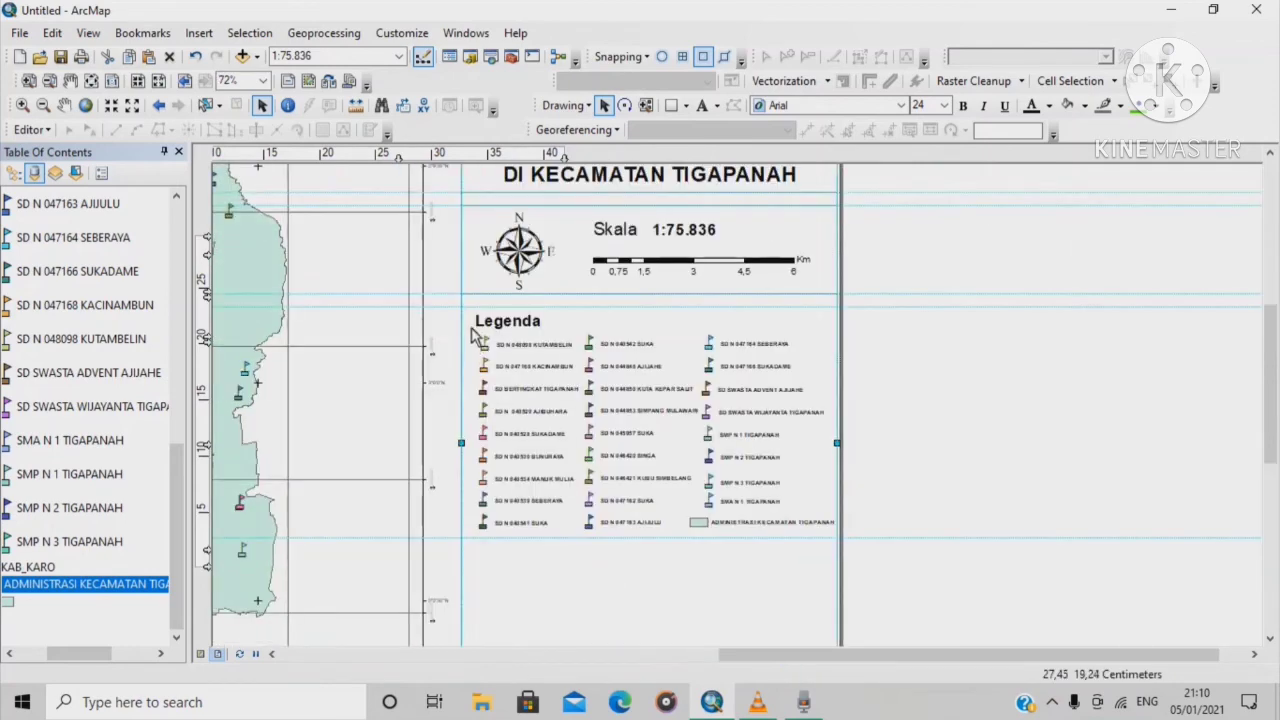
Draw a rectangle over the whole legend and set its fill to No Color
left_click(671, 105)
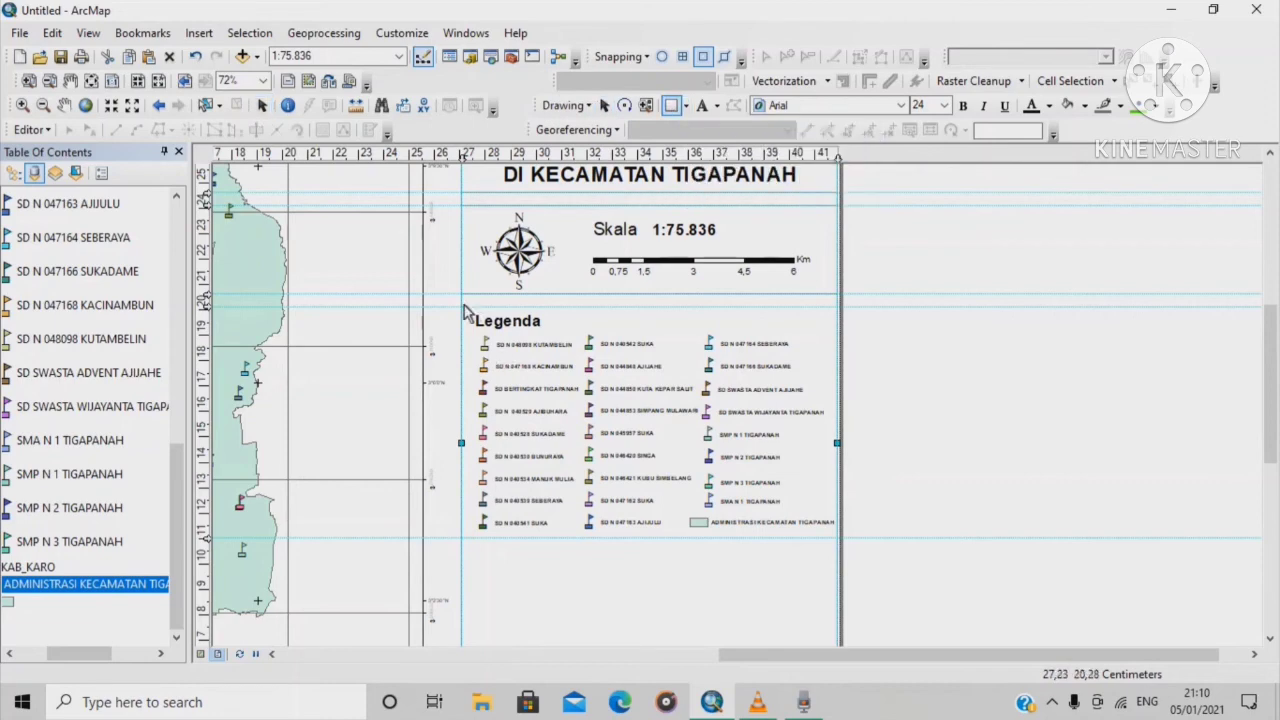
left_click_drag(463, 317, 837, 538)
right_click(802, 465)
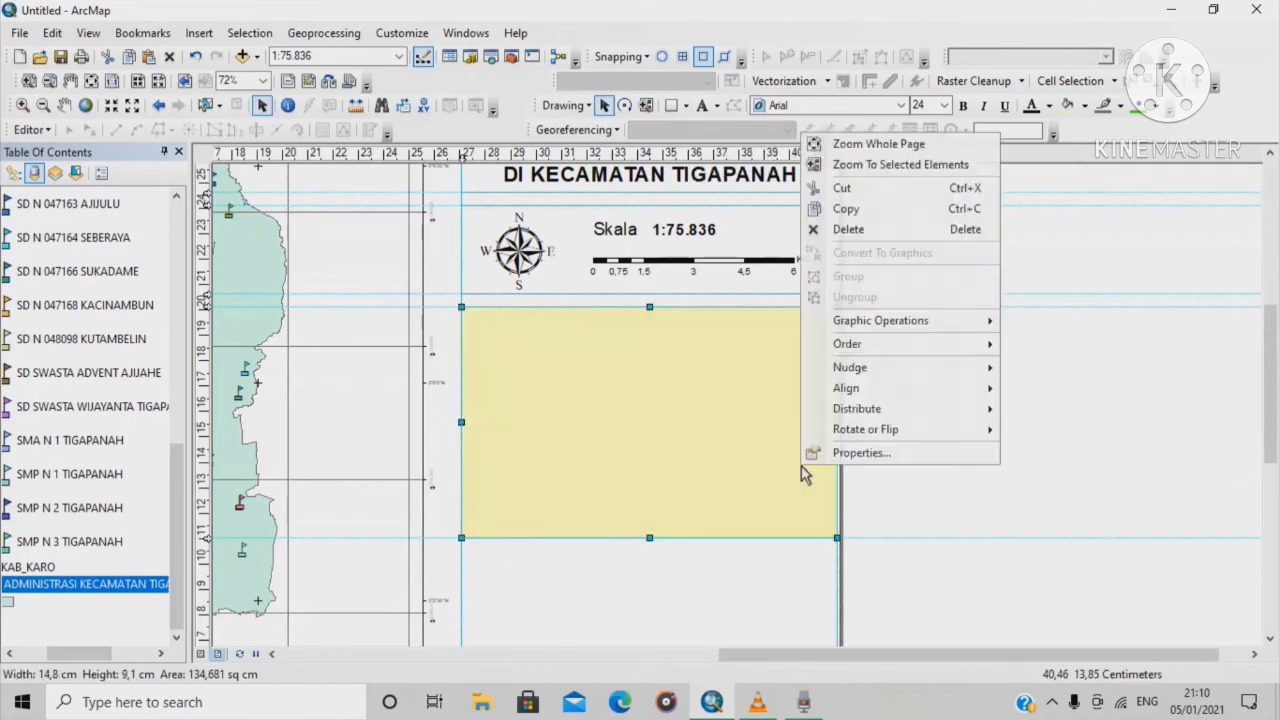
left_click(819, 459)
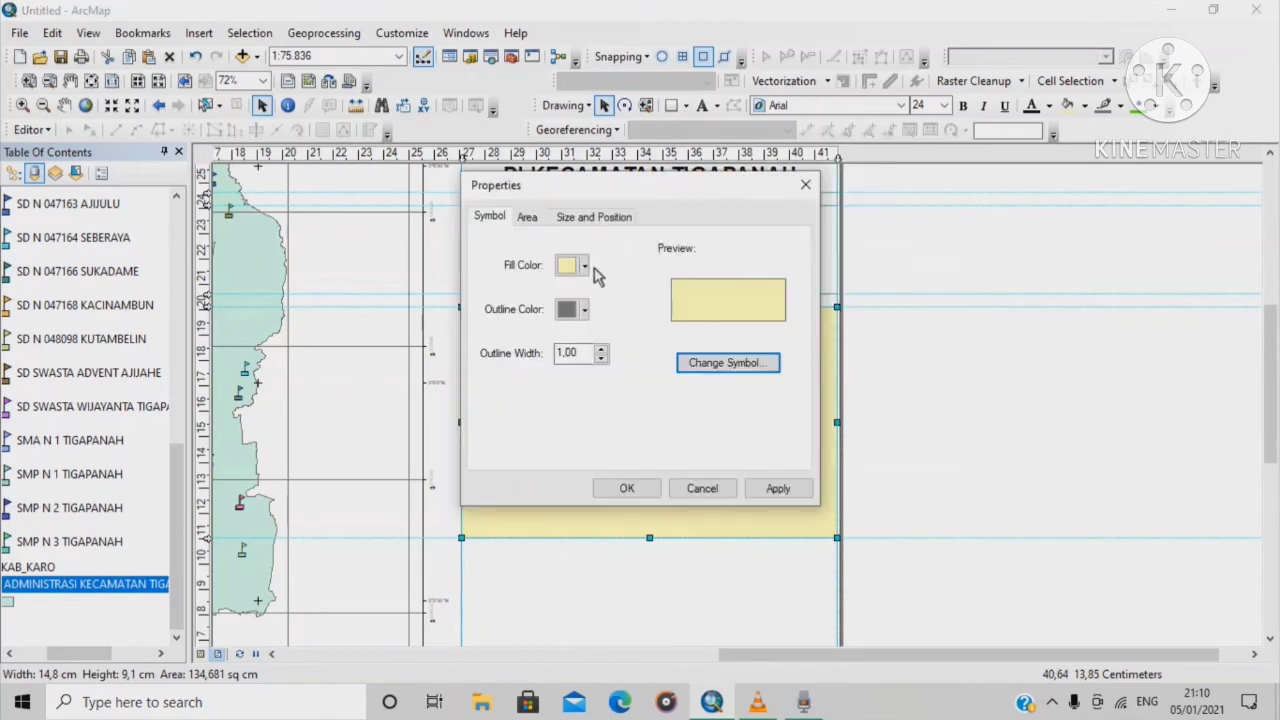
left_click(584, 265)
left_click(592, 292)
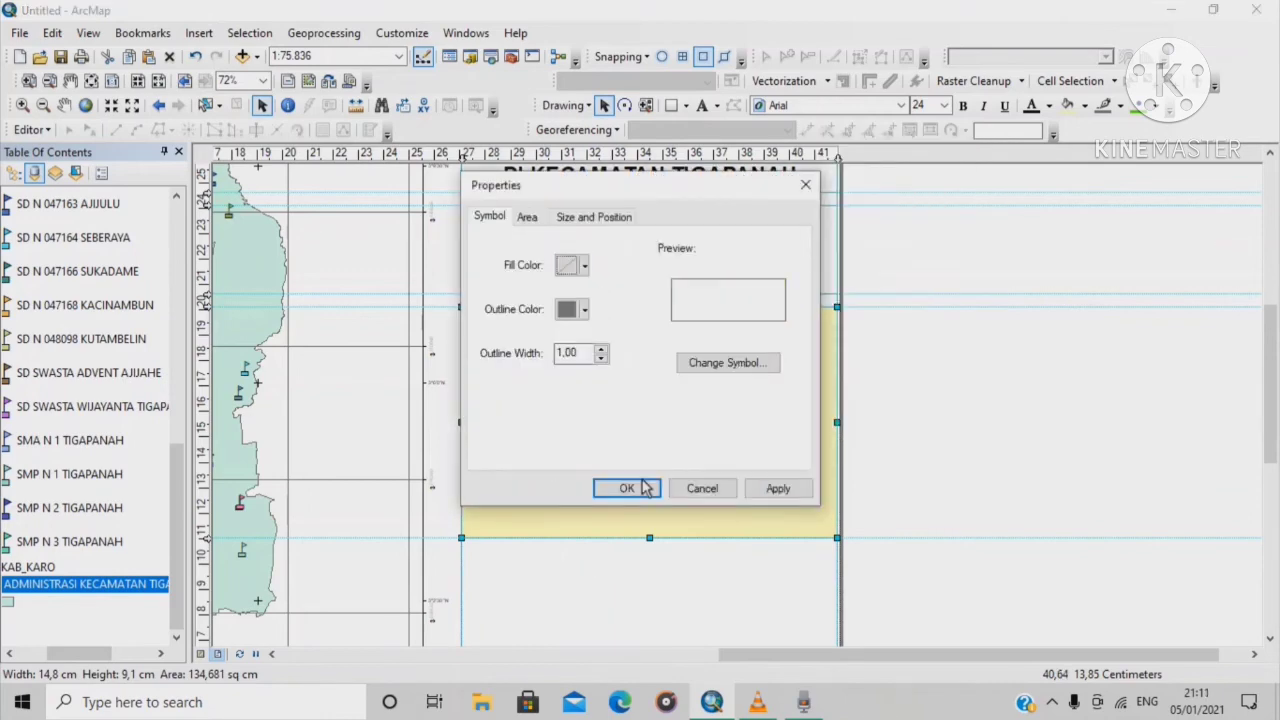
left_click(632, 489)
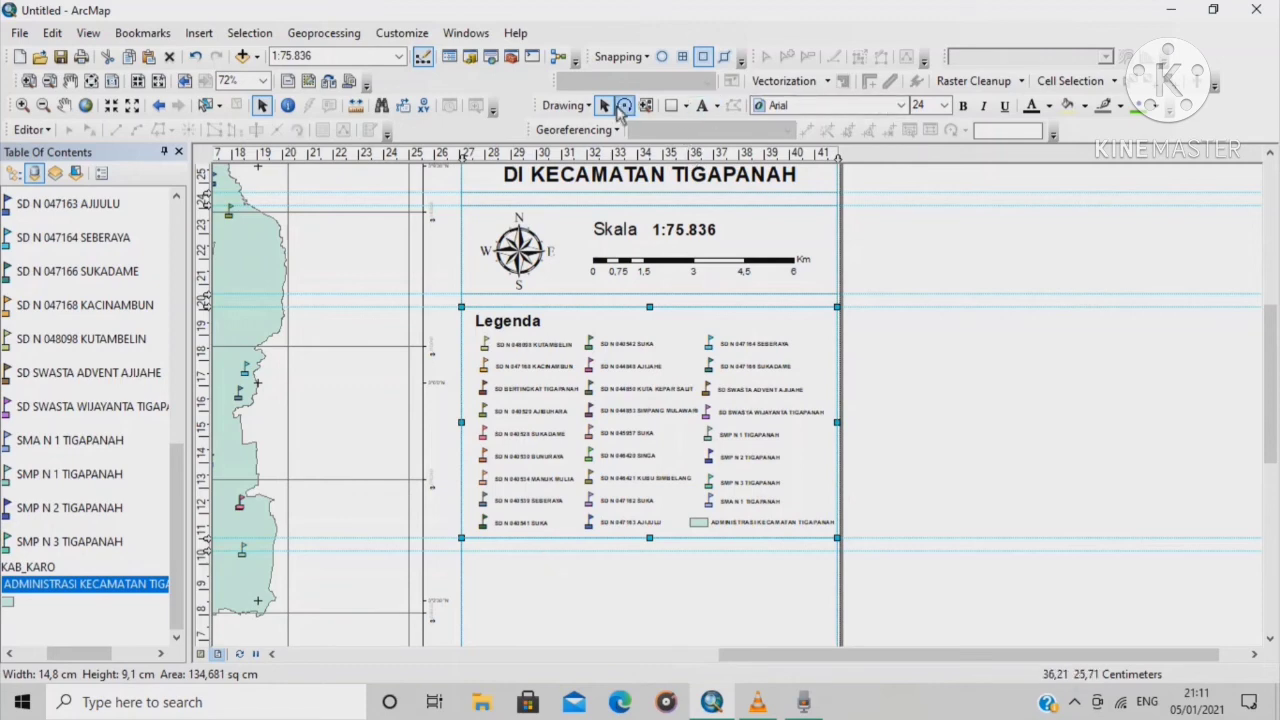
Place a text element below the legend reading 'Sumber Data: 1.'
left_click(704, 106)
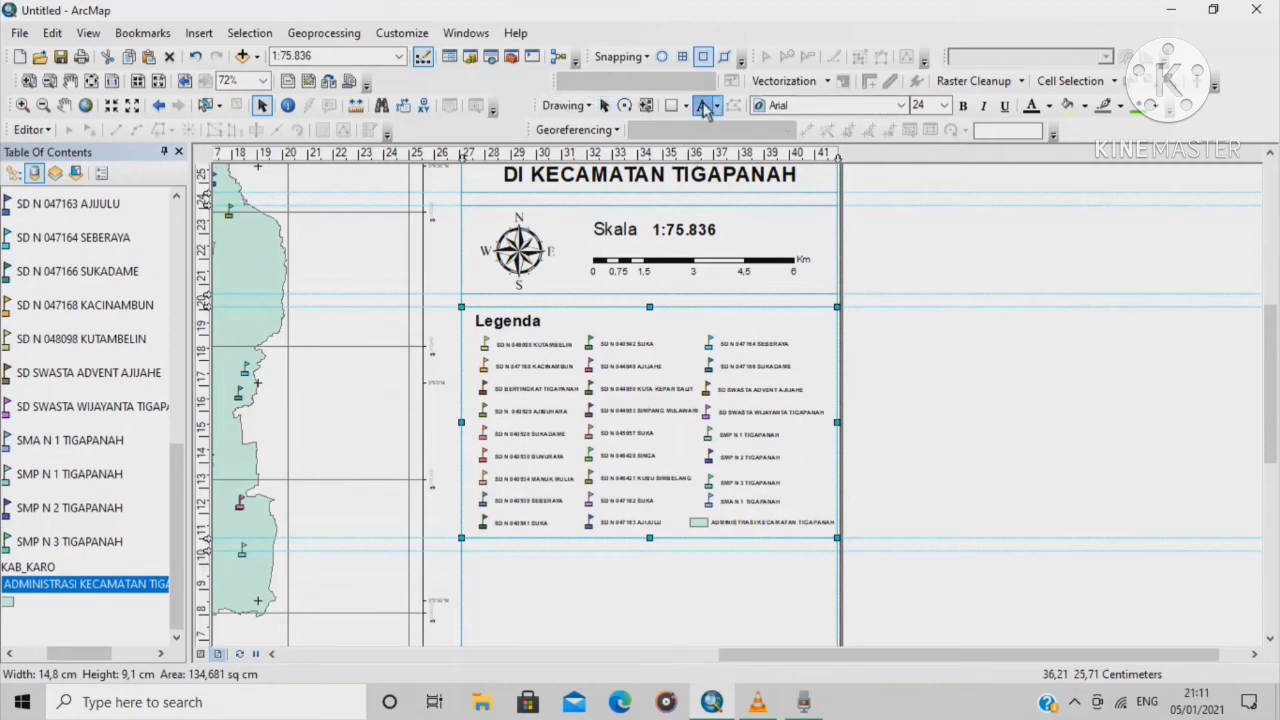
left_click(492, 575)
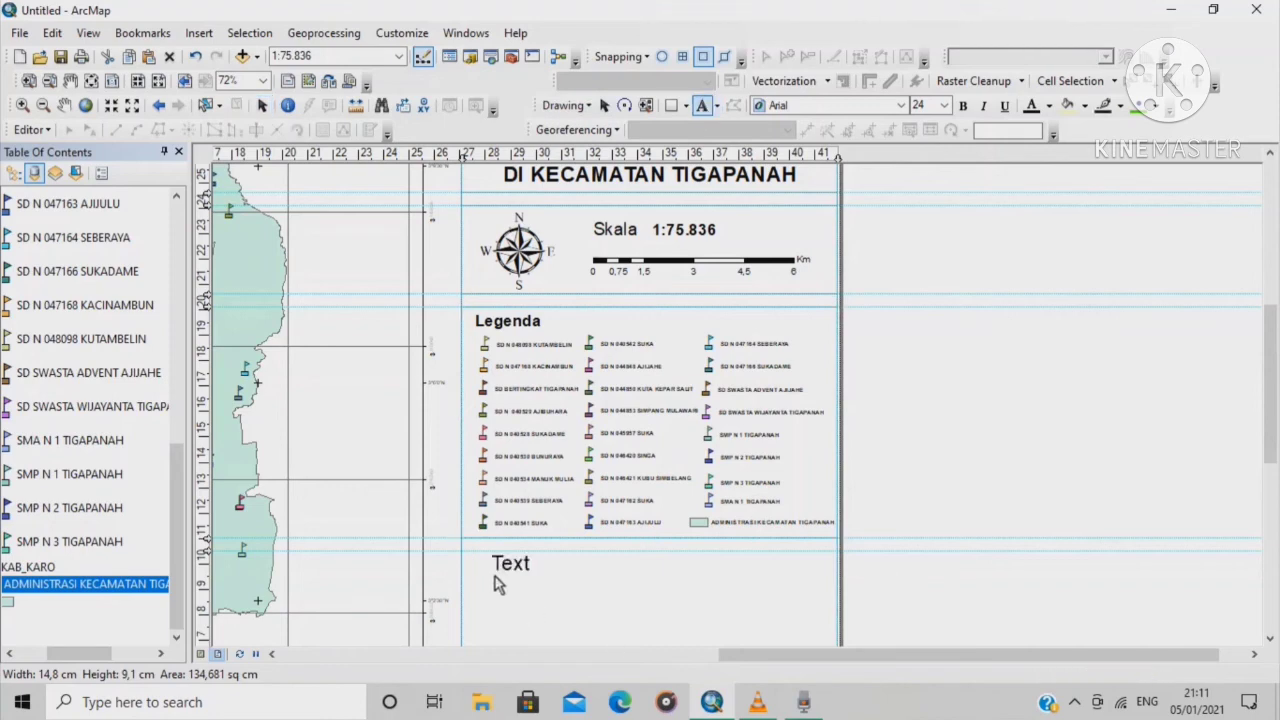
key("BackSpace")
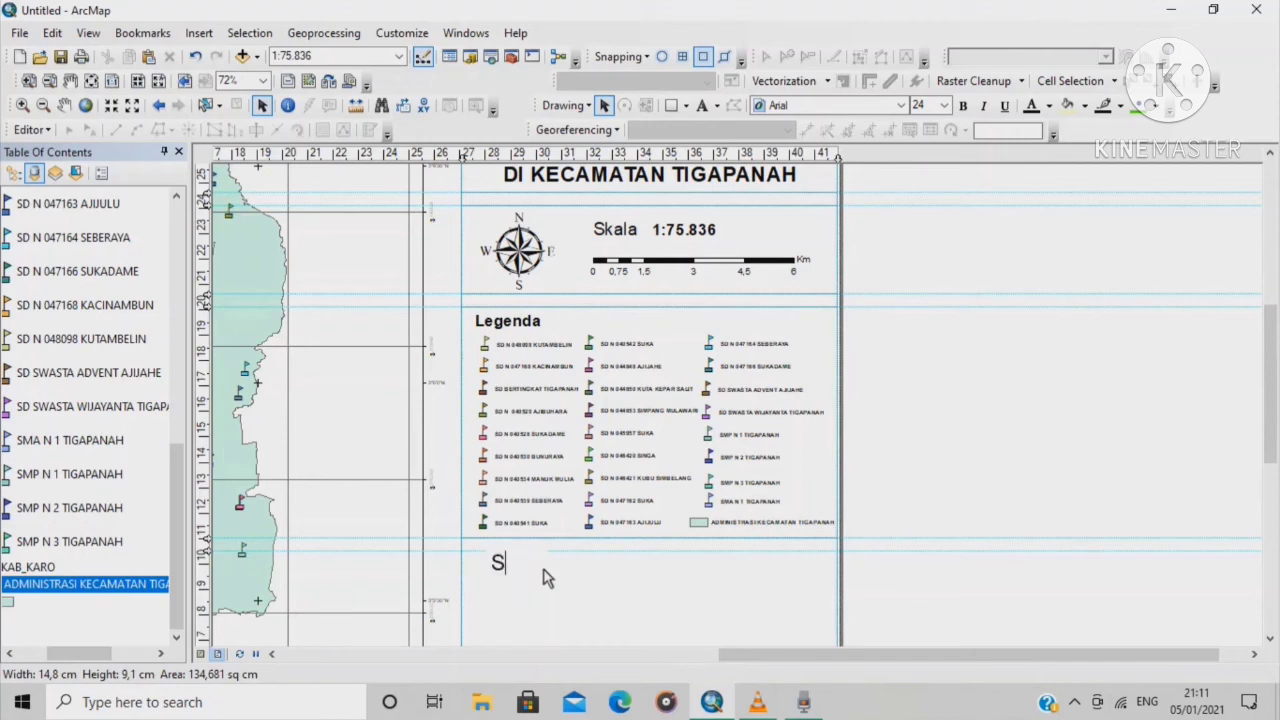
type("Sumber Data")
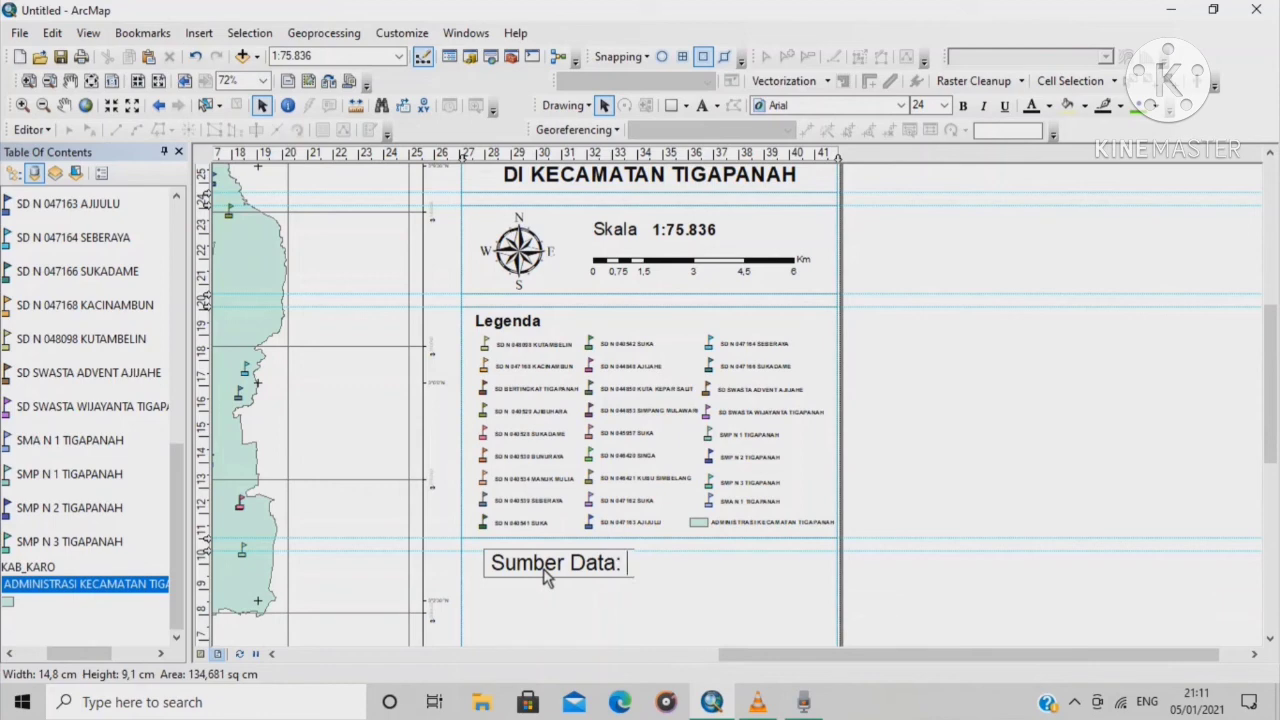
type(": 1.")
key("Return")
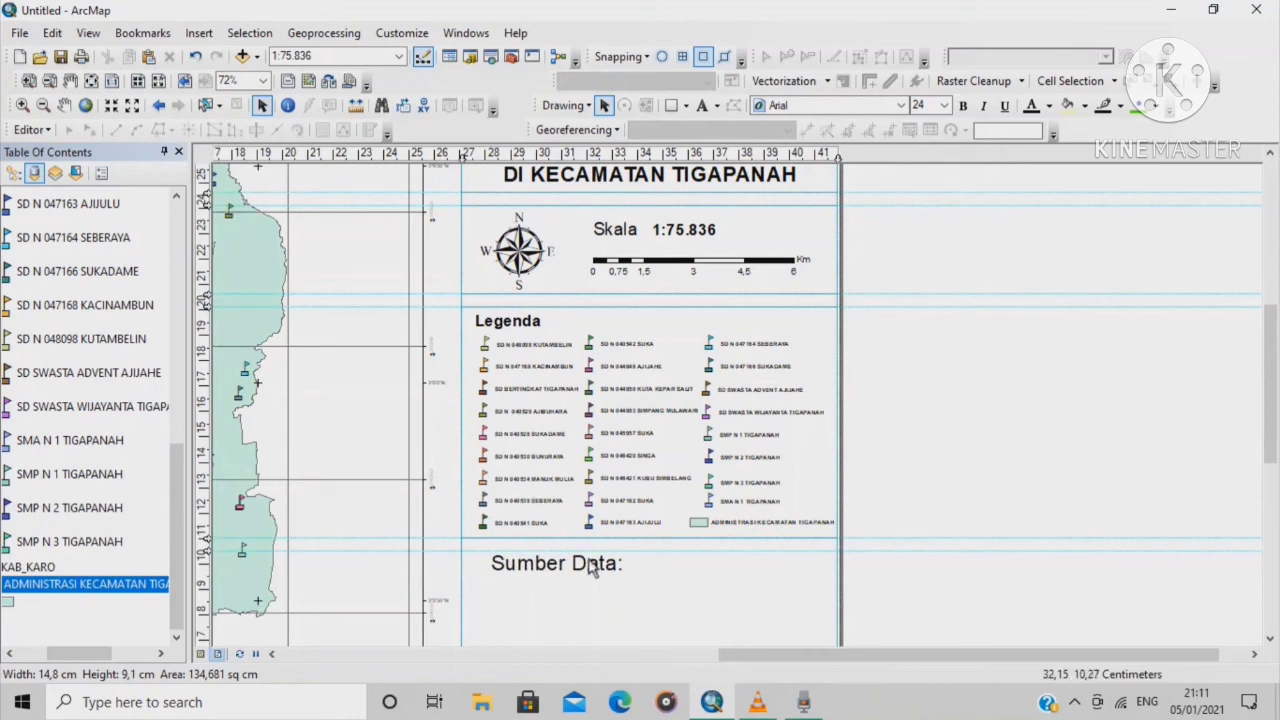
In the text's properties, move '1.' onto a new line after 'Sumber Data:'
double_click(591, 566)
left_click(550, 243)
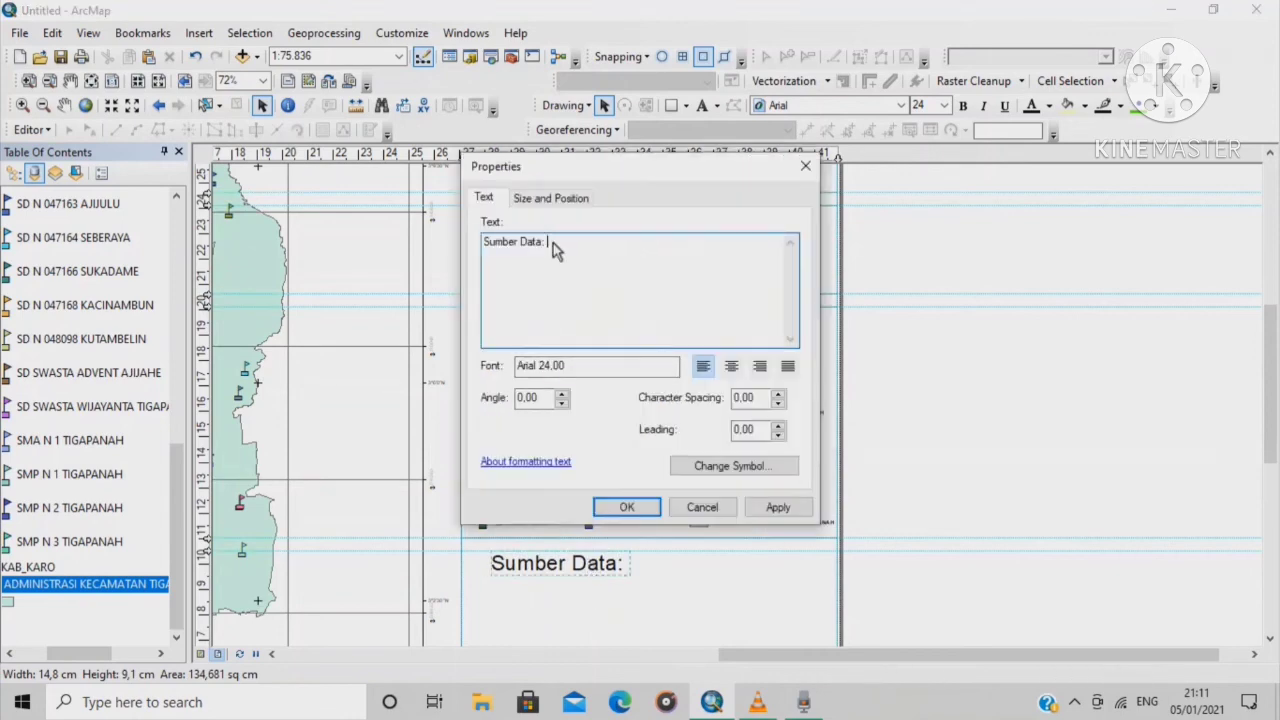
key("Return")
type("1.")
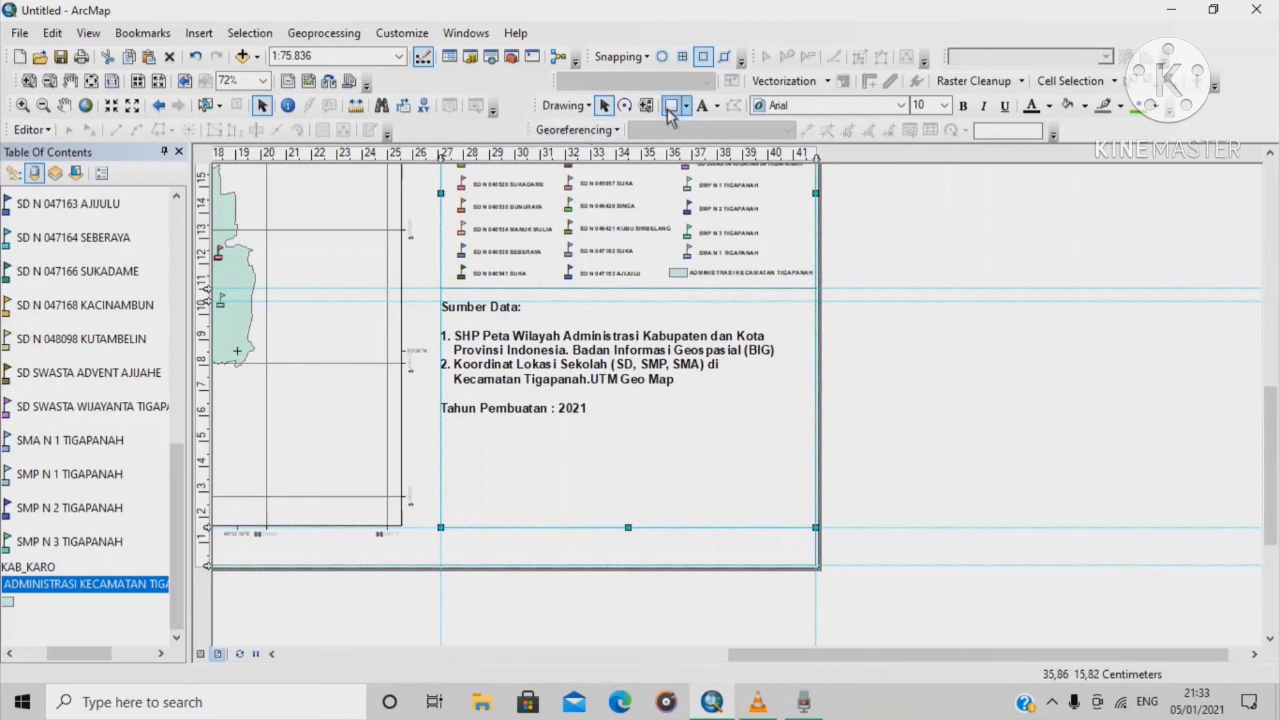
Add a horizontal guide at about 5.80 cm and draw a rectangle around the Sumber Data text
left_click(207, 413)
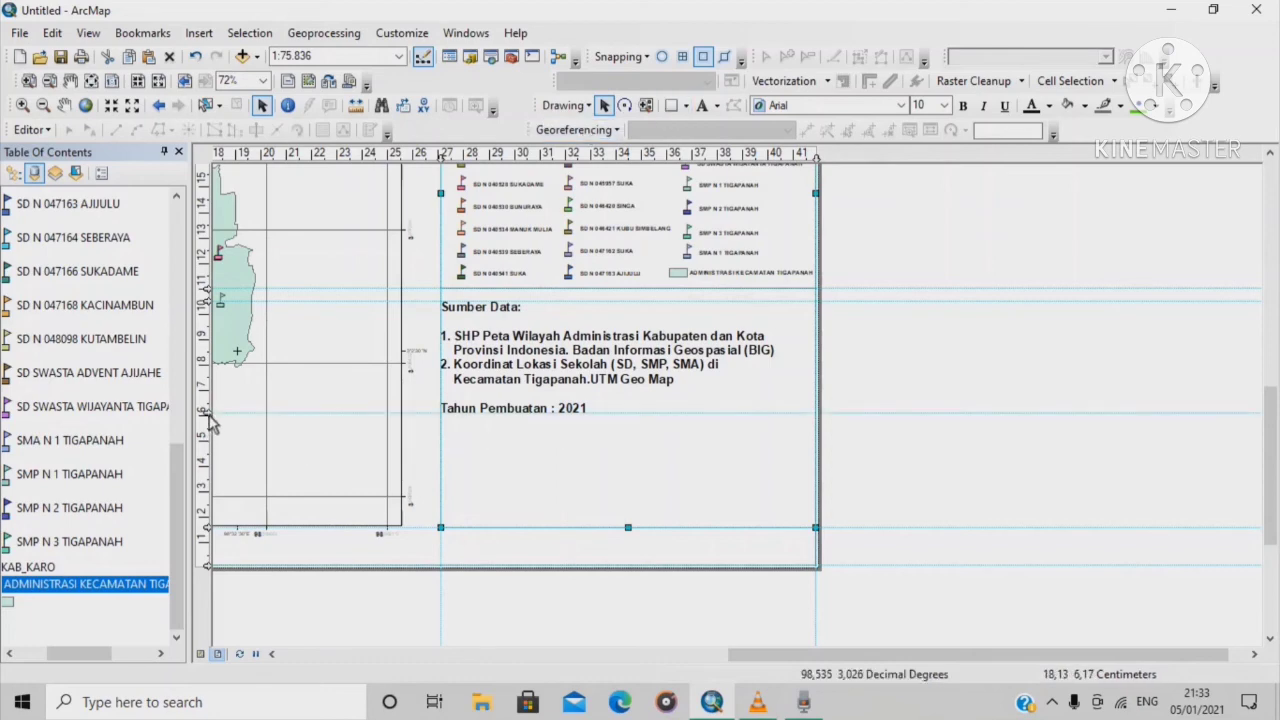
left_click_drag(207, 420, 208, 419)
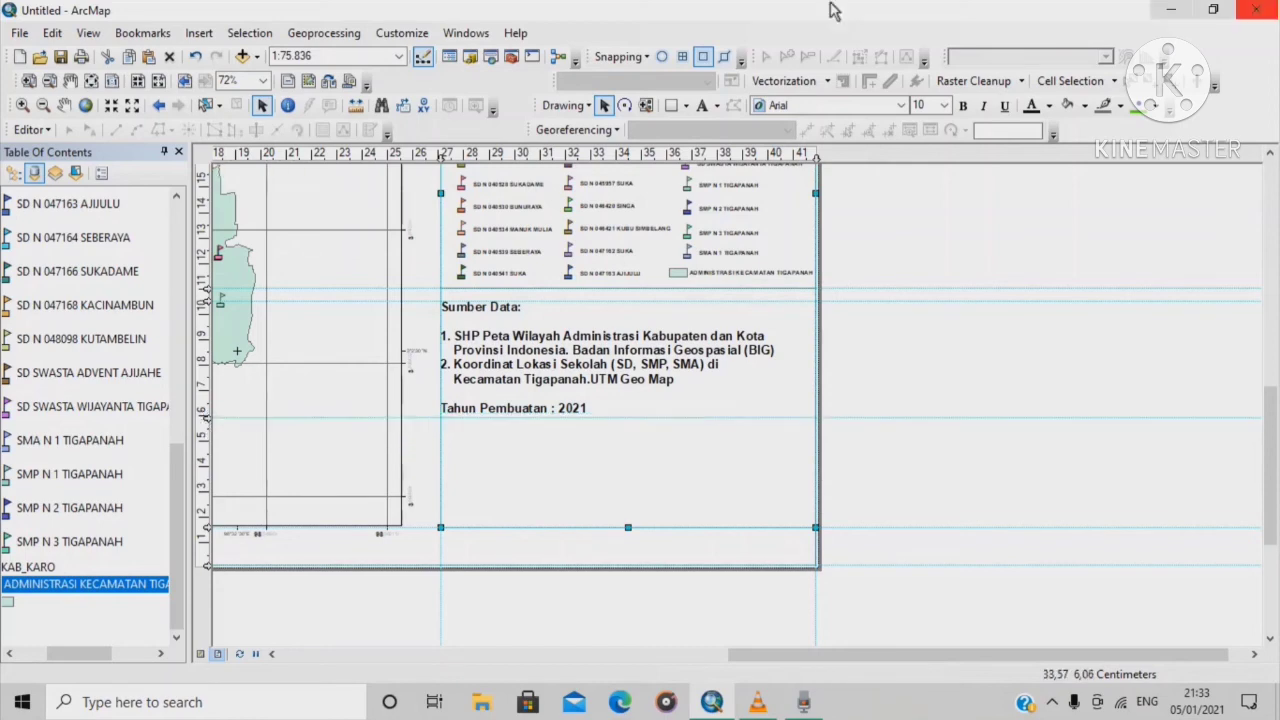
left_click(673, 106)
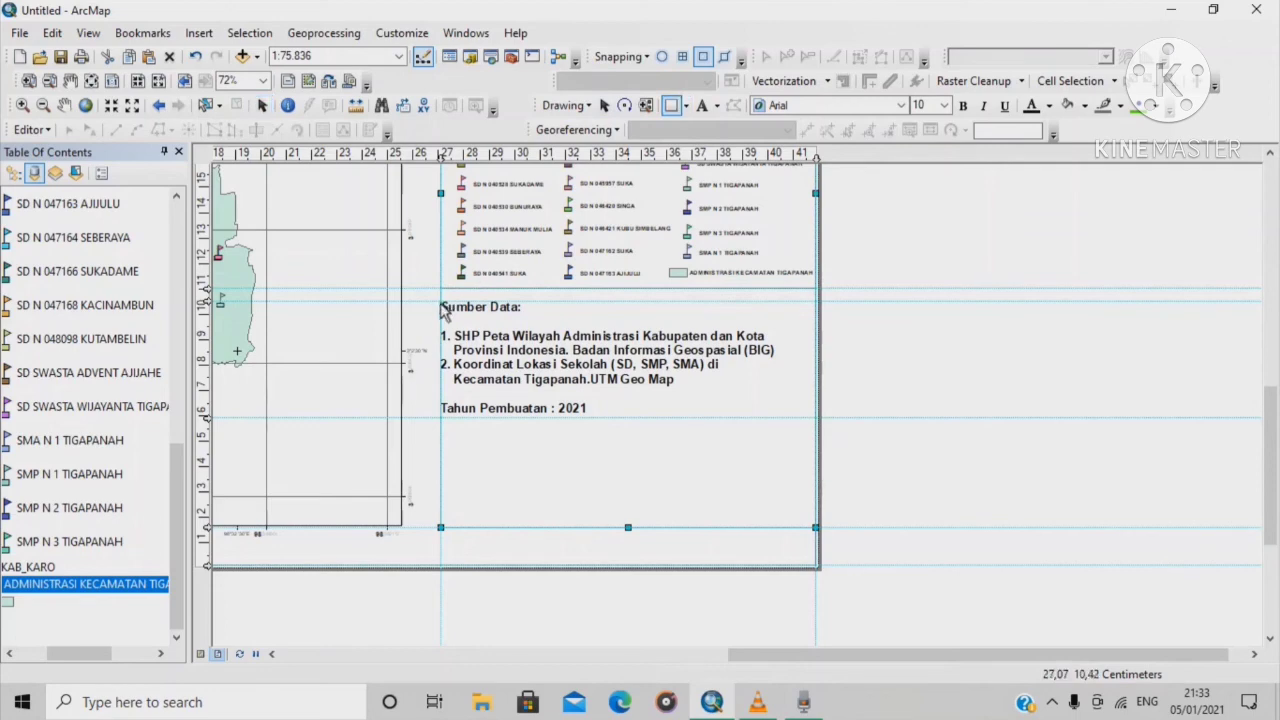
left_click_drag(441, 301, 817, 428)
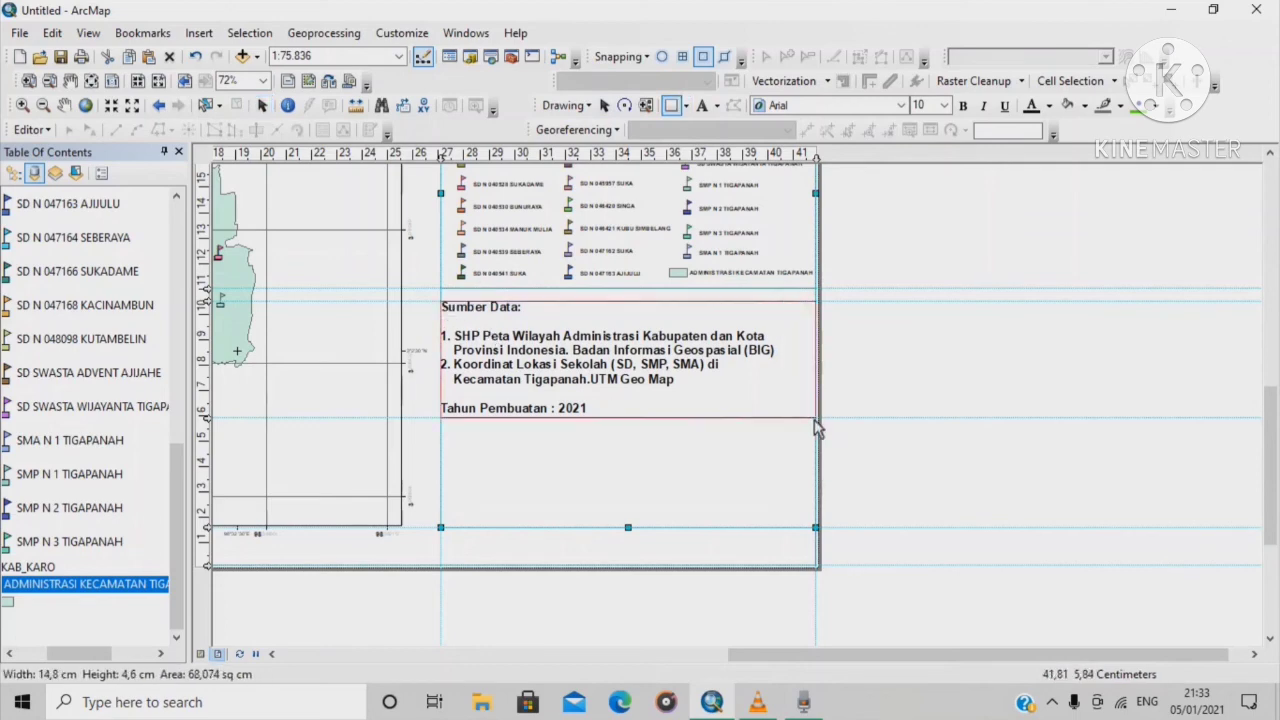
Give the Sumber Data rectangle a transparent fill and add another horizontal guide
right_click(716, 410)
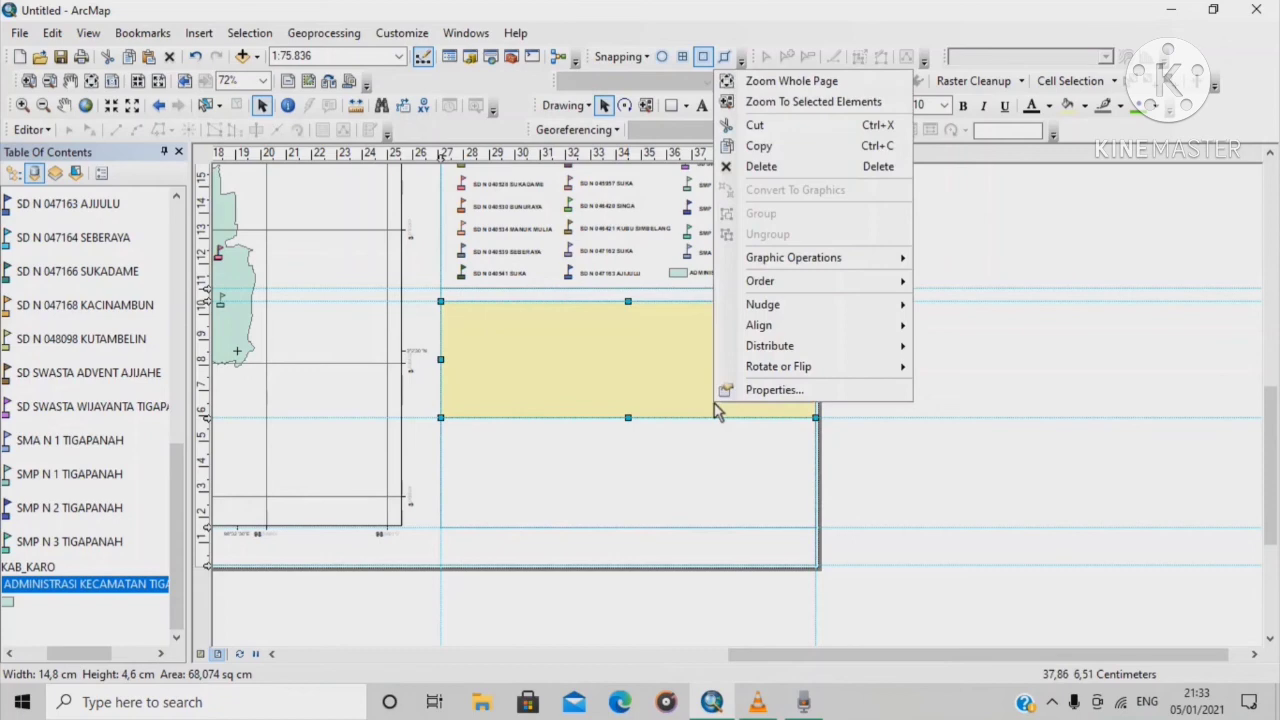
left_click(775, 390)
left_click(585, 266)
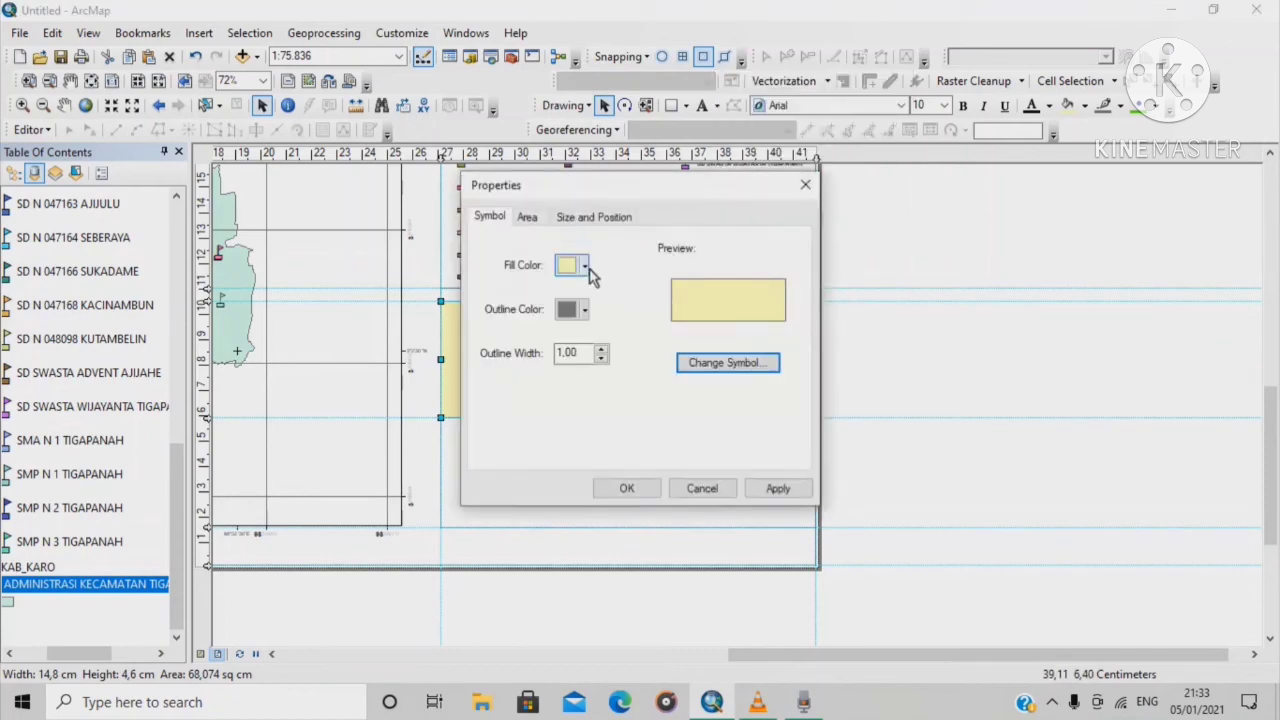
left_click(610, 291)
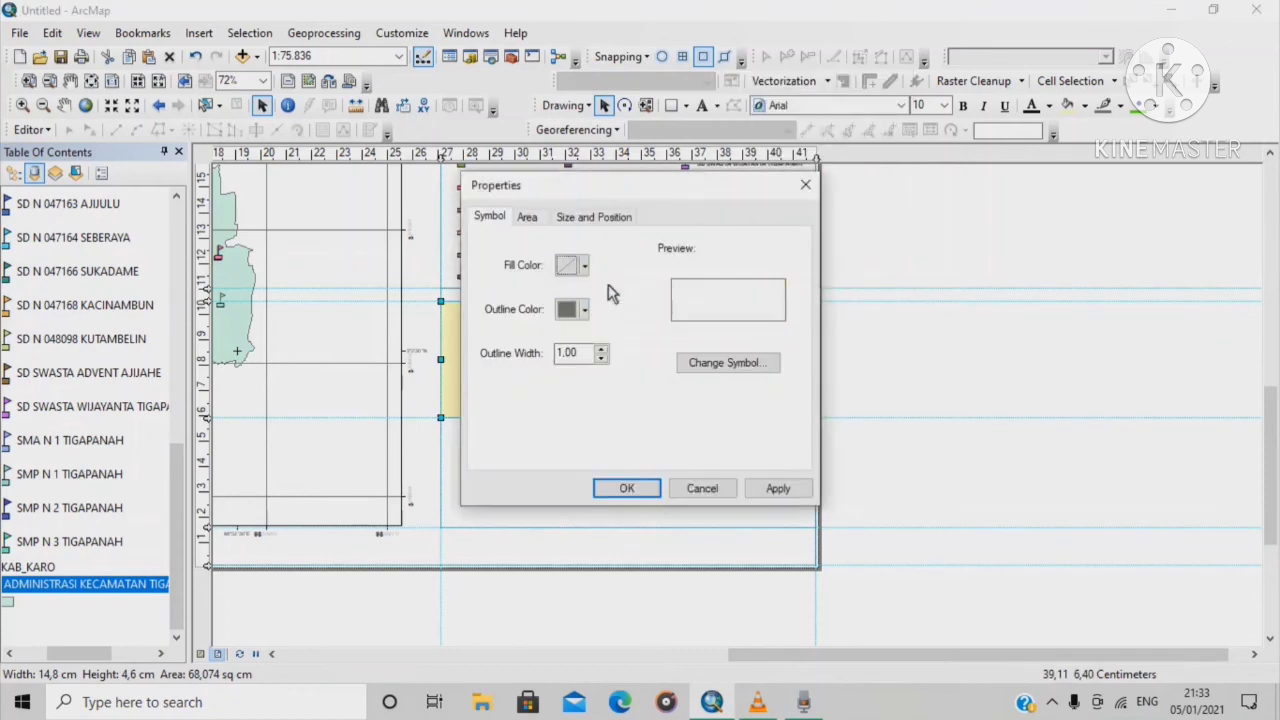
left_click(626, 488)
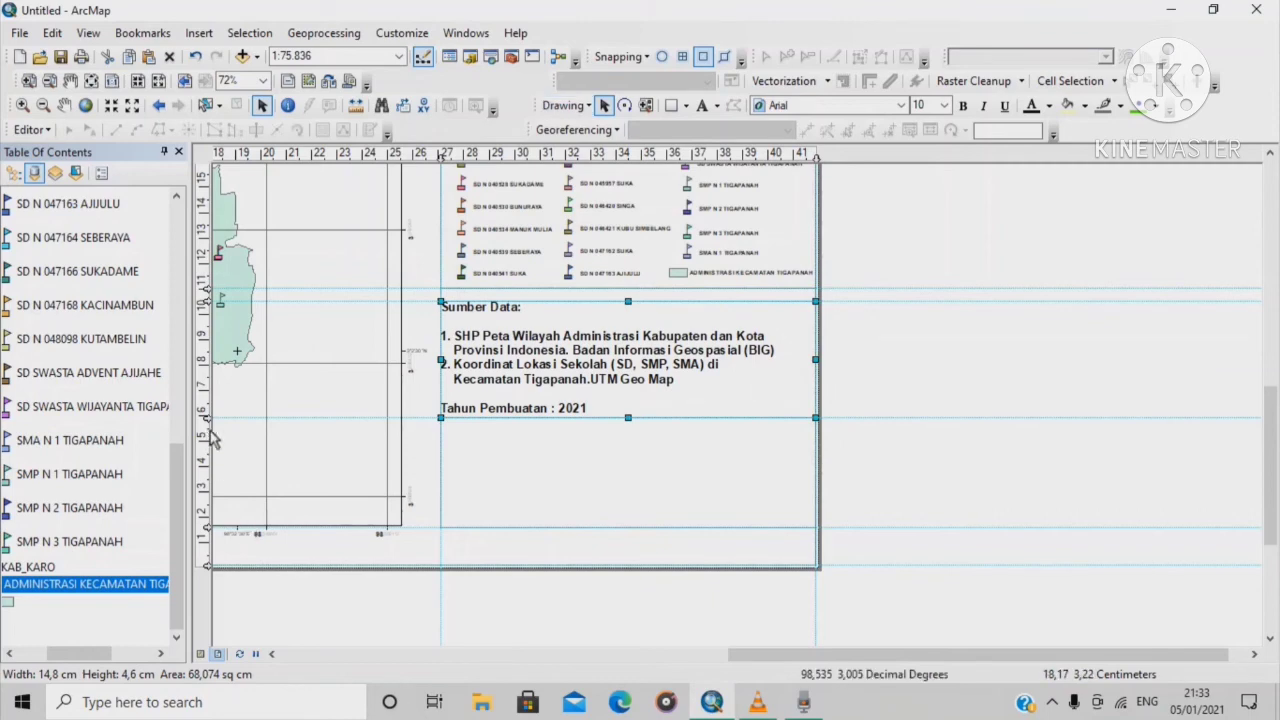
left_click(206, 429)
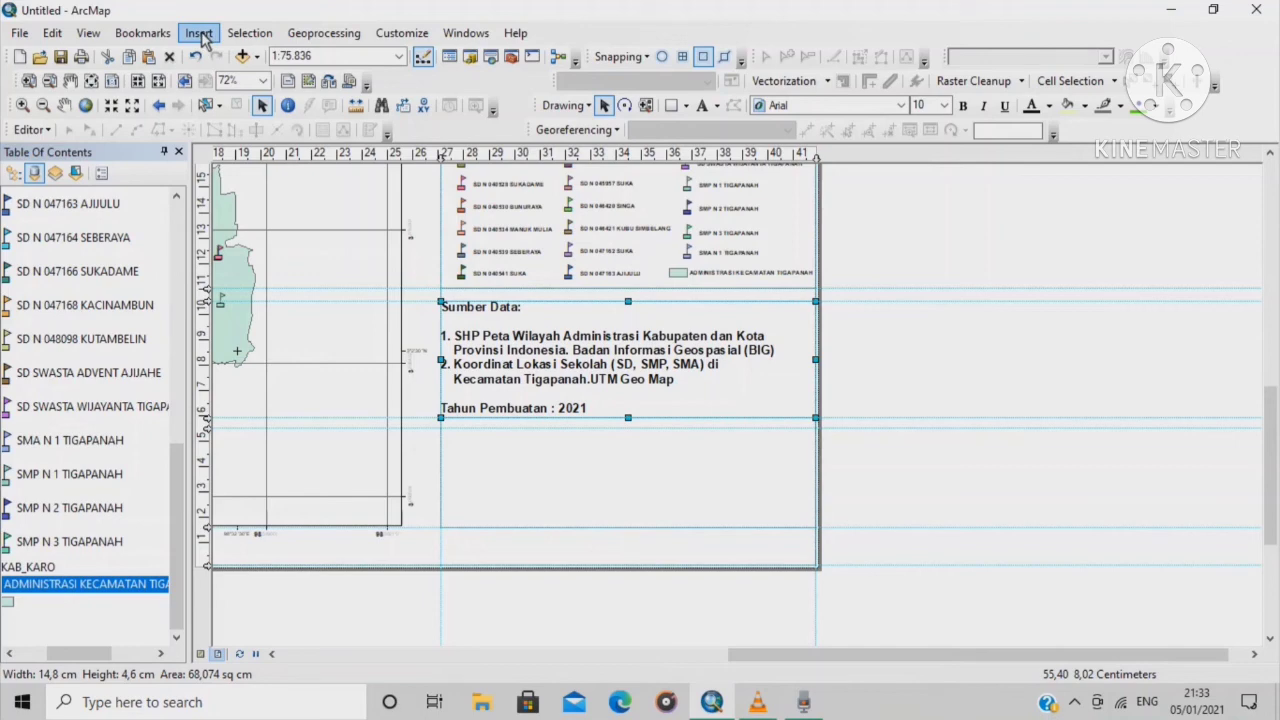
Insert the fis logo picture from Pictures into the layout
left_click(199, 35)
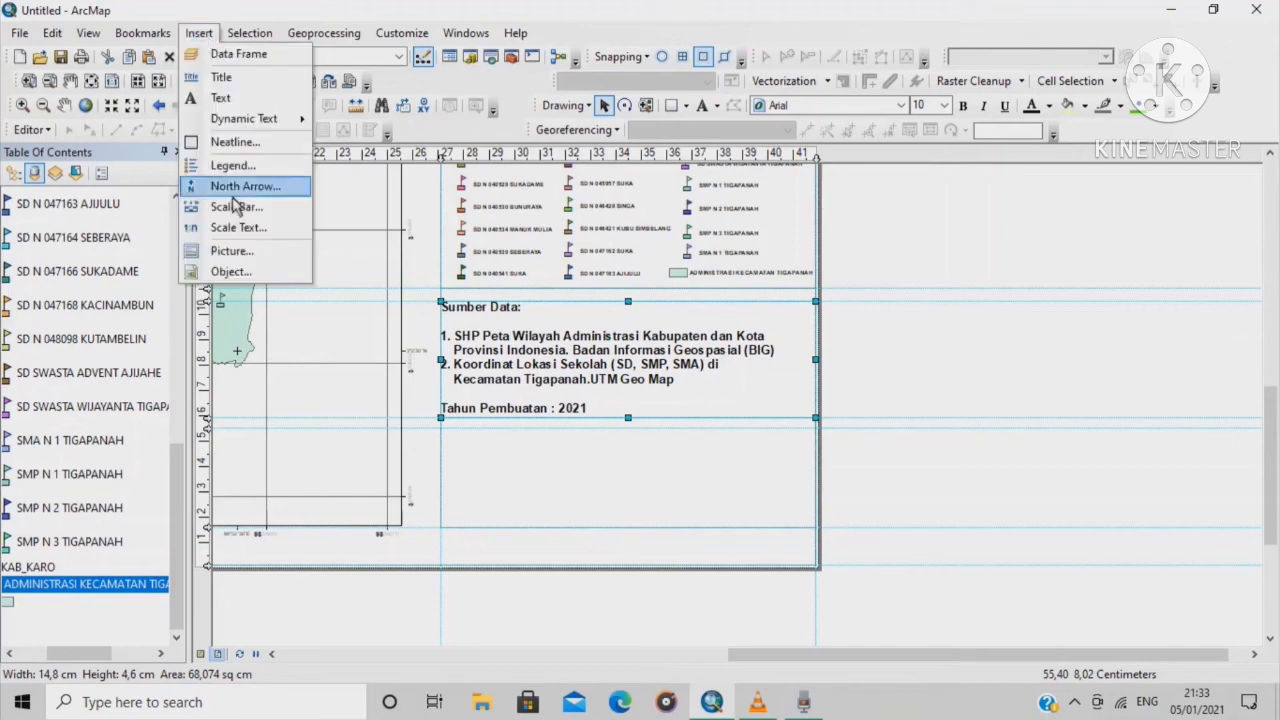
left_click(238, 257)
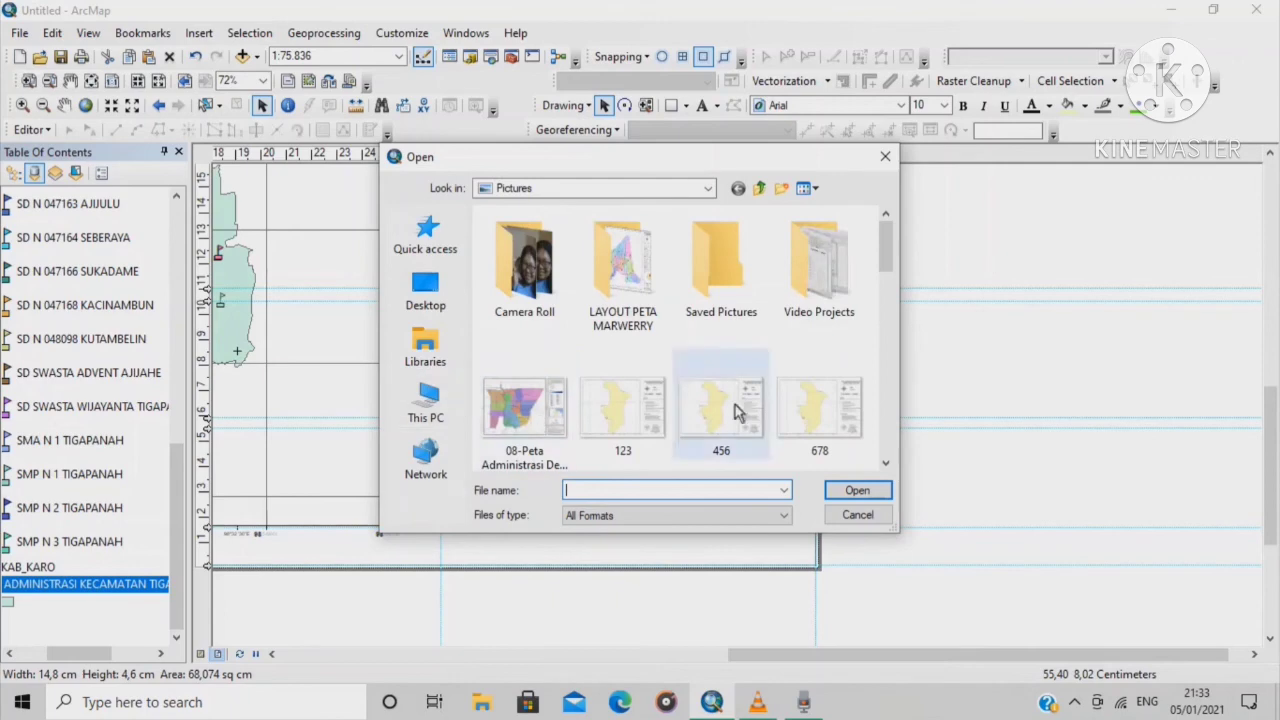
scroll(711, 366, "down", 5)
scroll(820, 320, "up", 5)
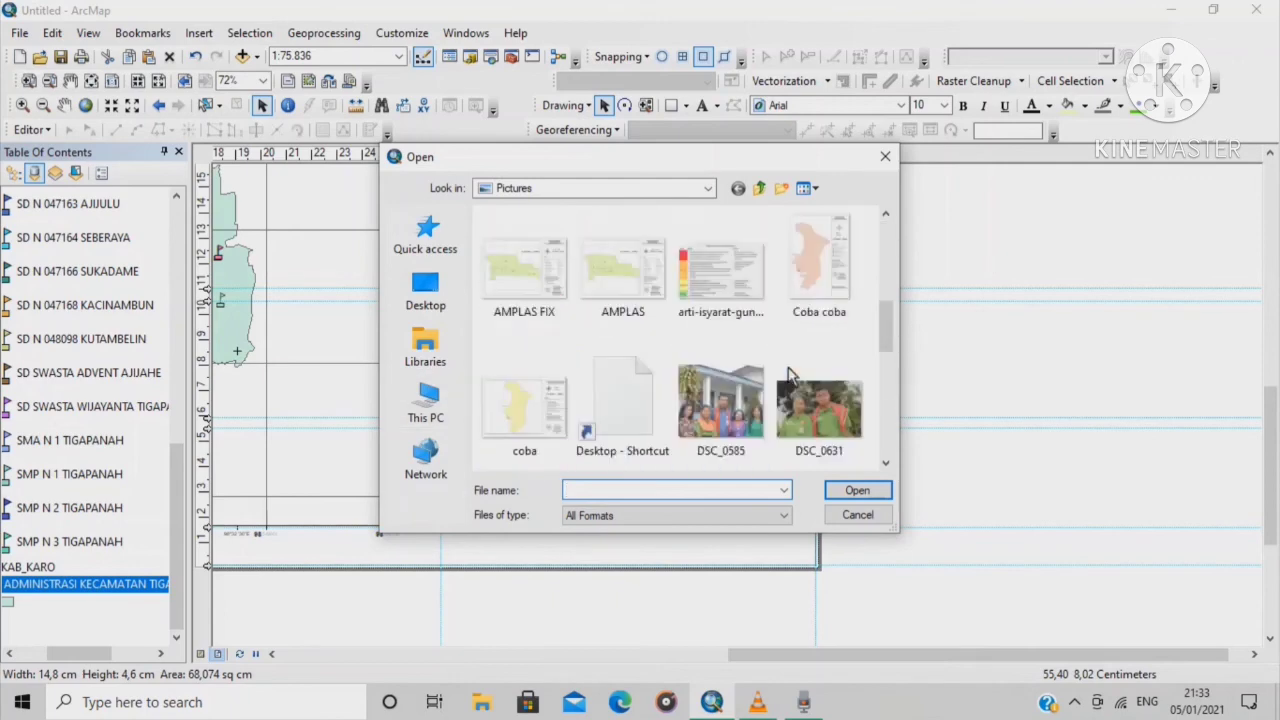
scroll(780, 355, "up", 5)
scroll(787, 358, "down", 10)
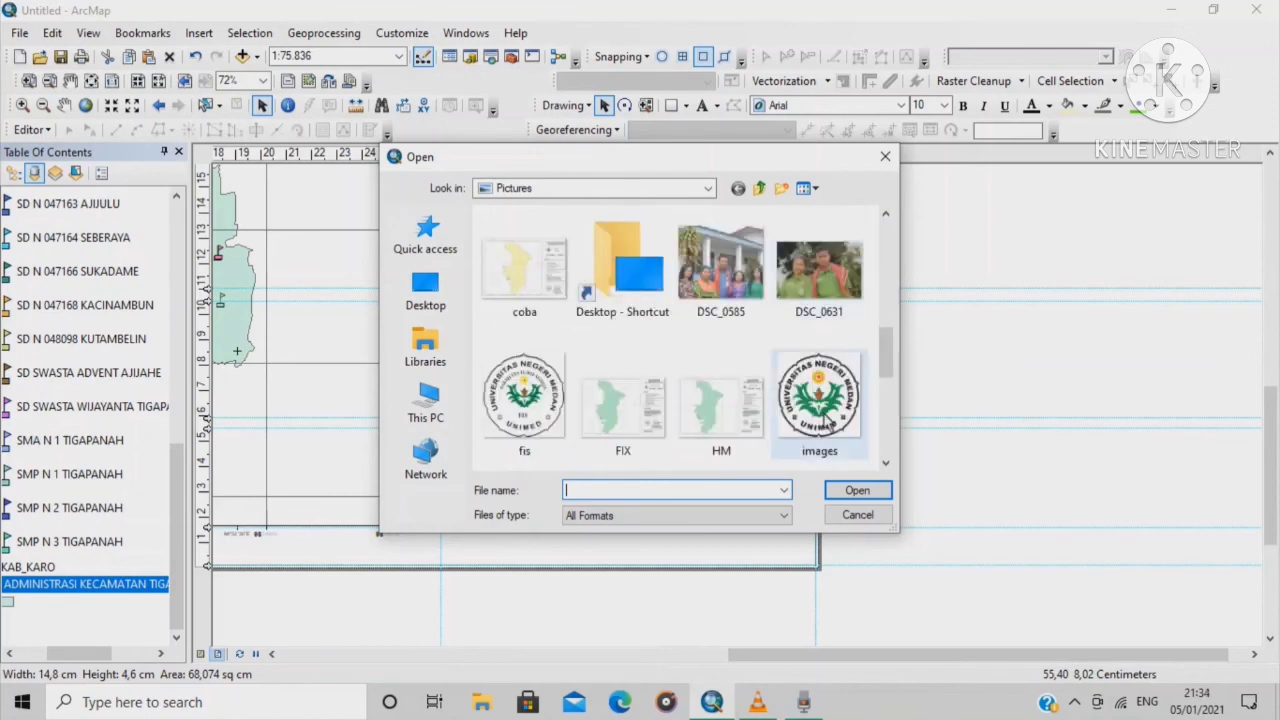
left_click(524, 420)
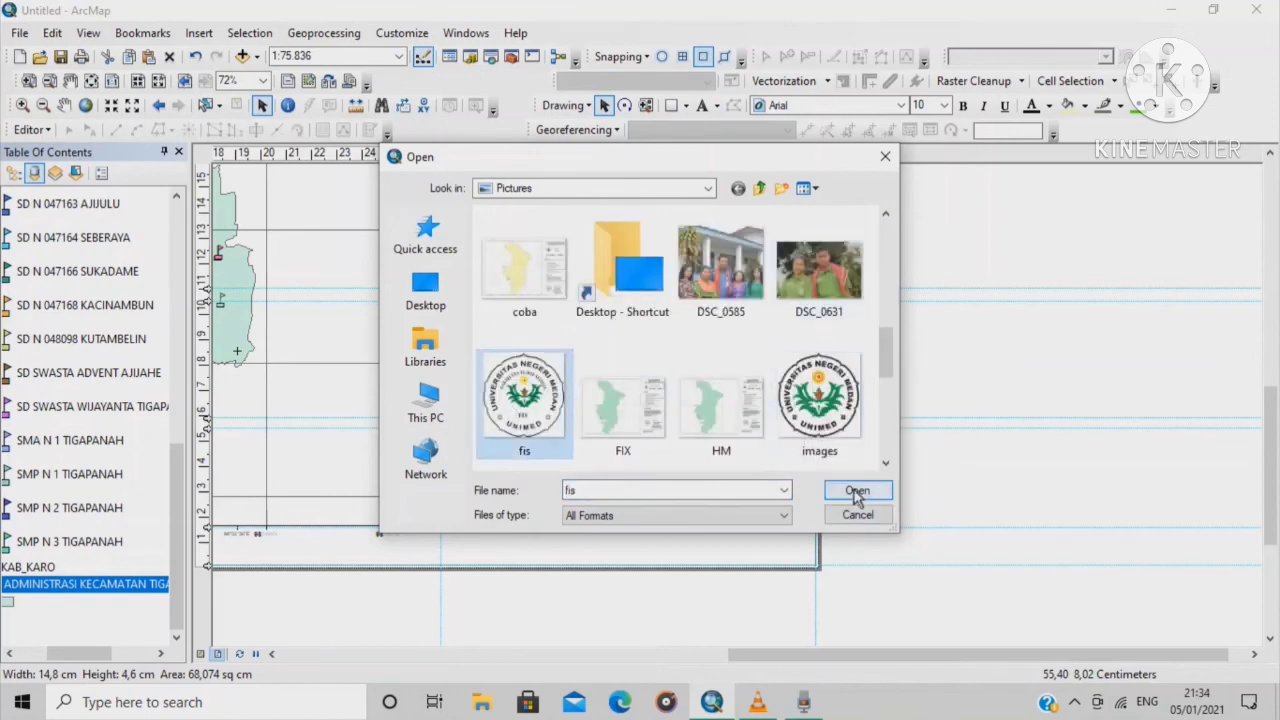
left_click(857, 490)
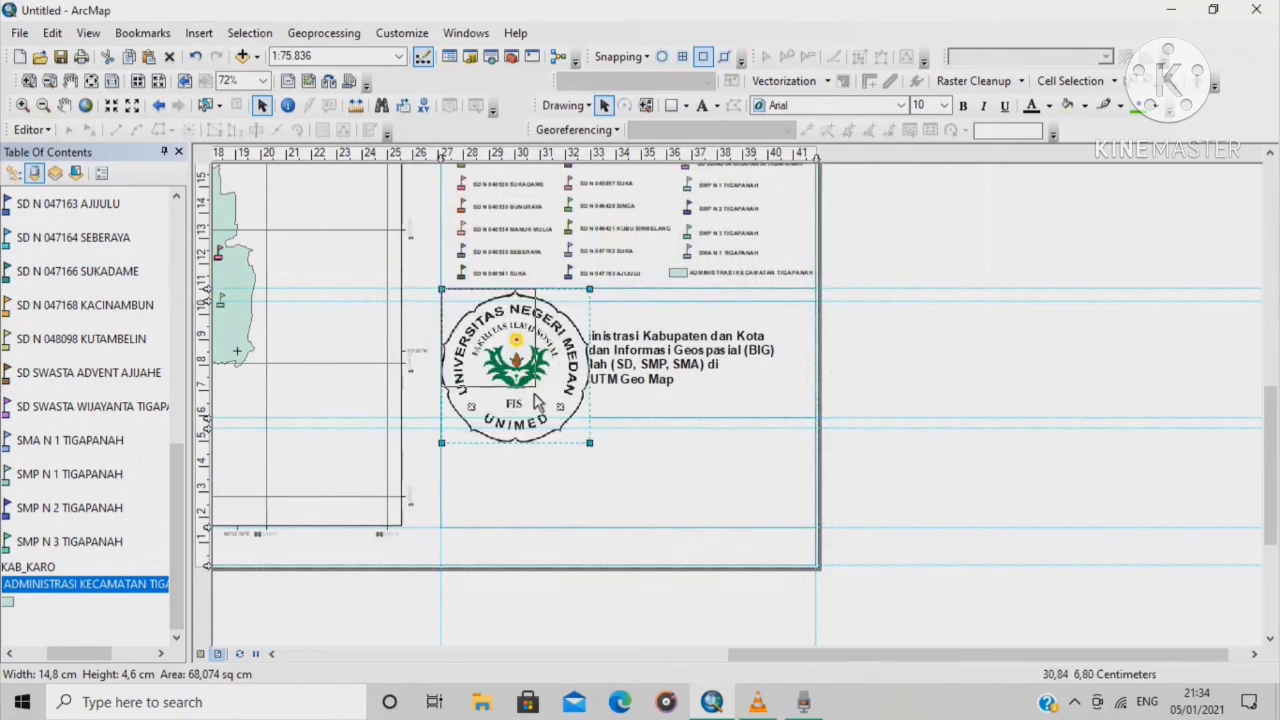
Shrink the logo and position it below the Tahun Pembuatan line
key("ctrl+z")
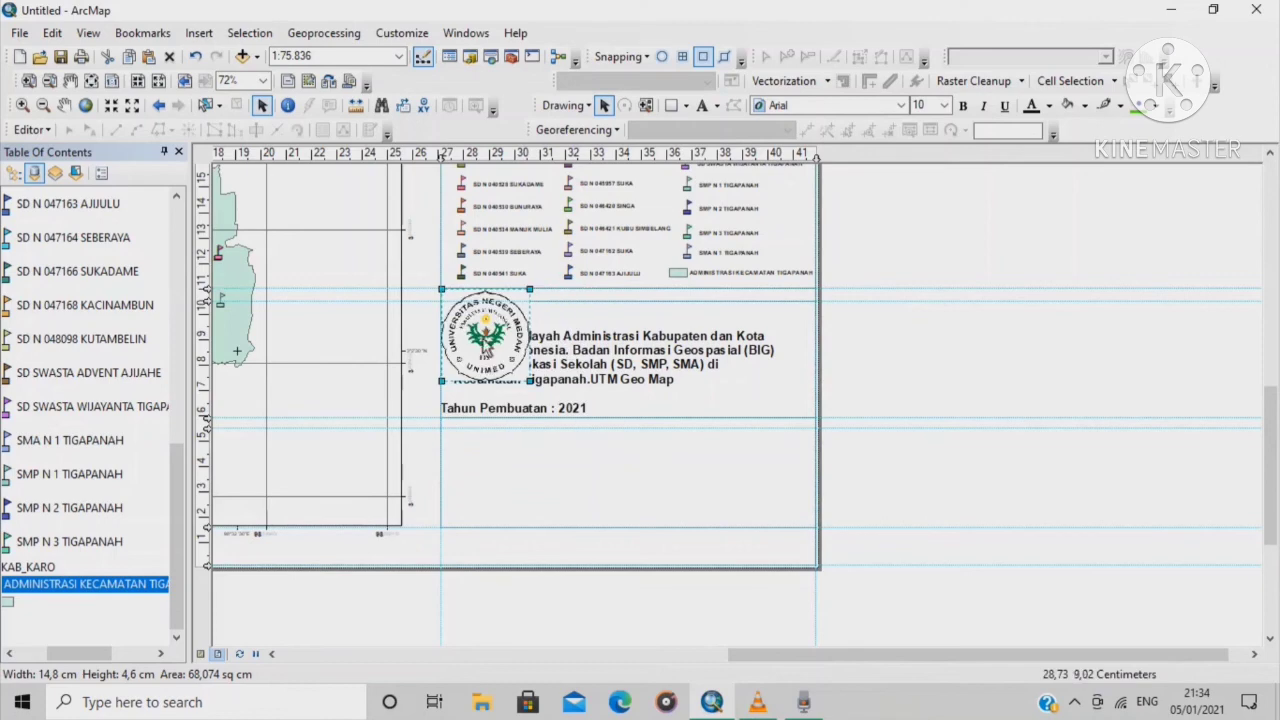
left_click_drag(487, 372, 497, 492)
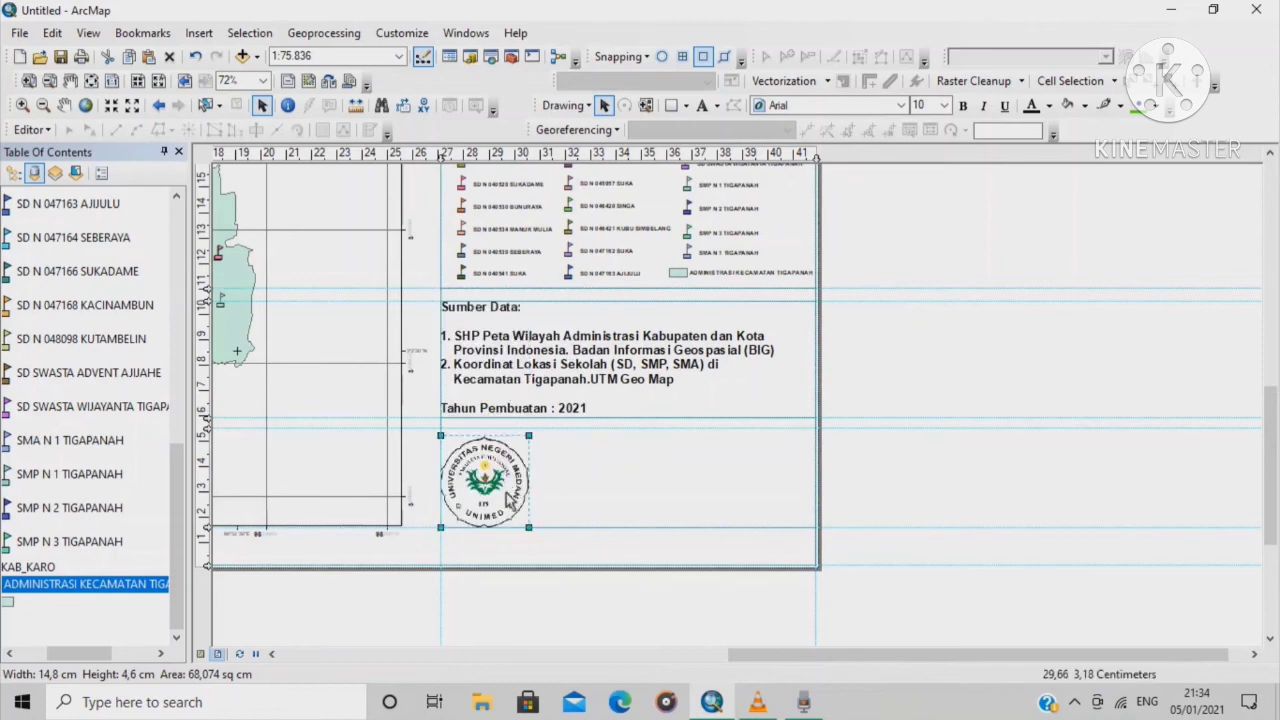
left_click_drag(529, 527, 511, 492)
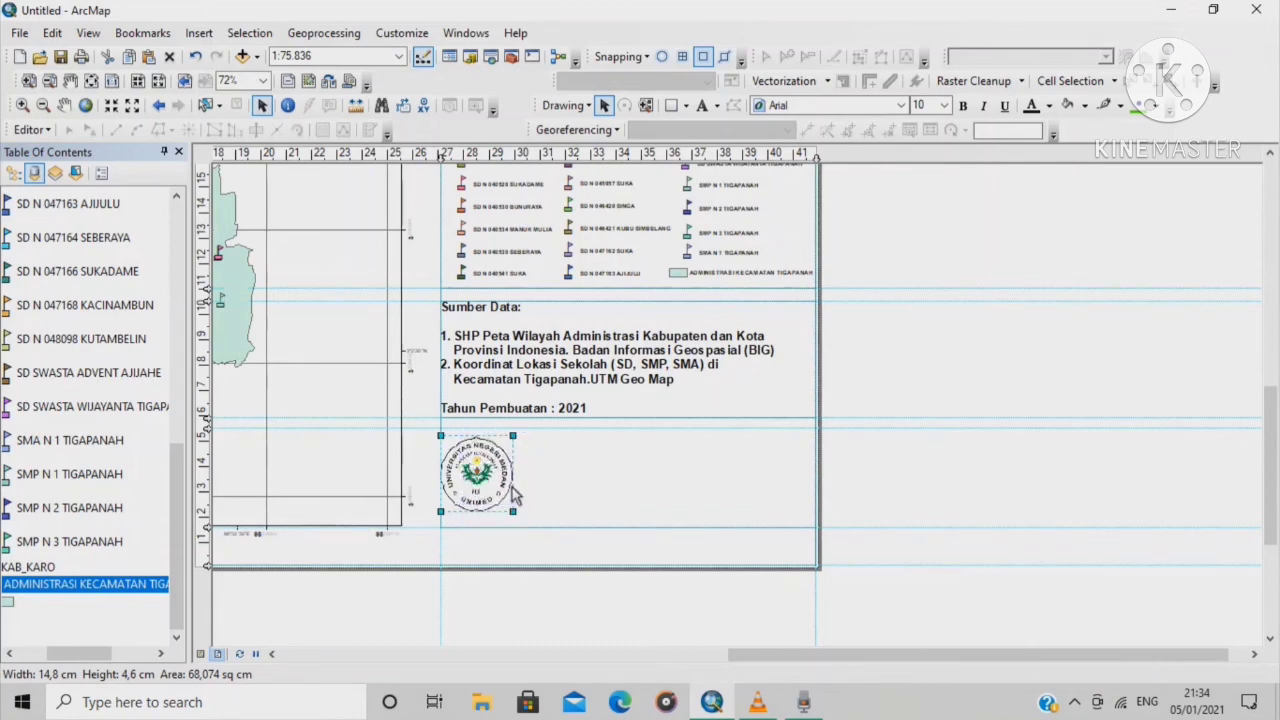
left_click_drag(510, 482, 537, 512)
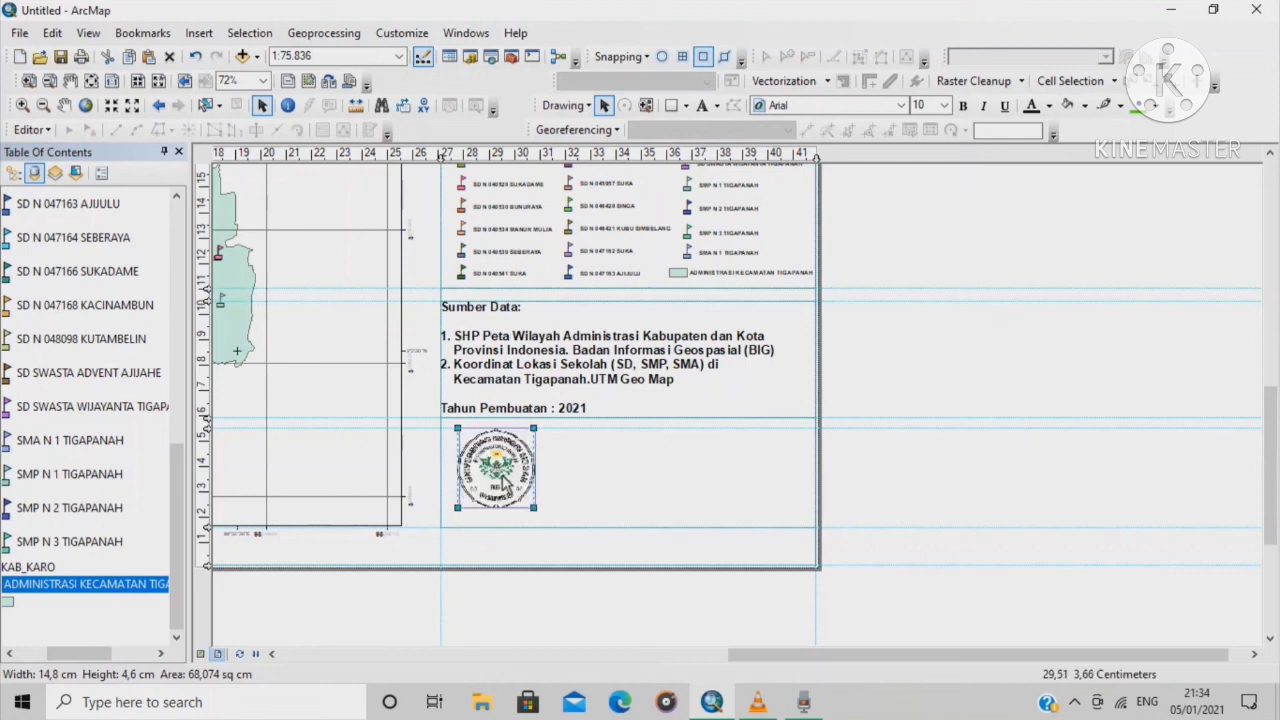
Add a text label right of the logo containing the author's full name
left_click(600, 478)
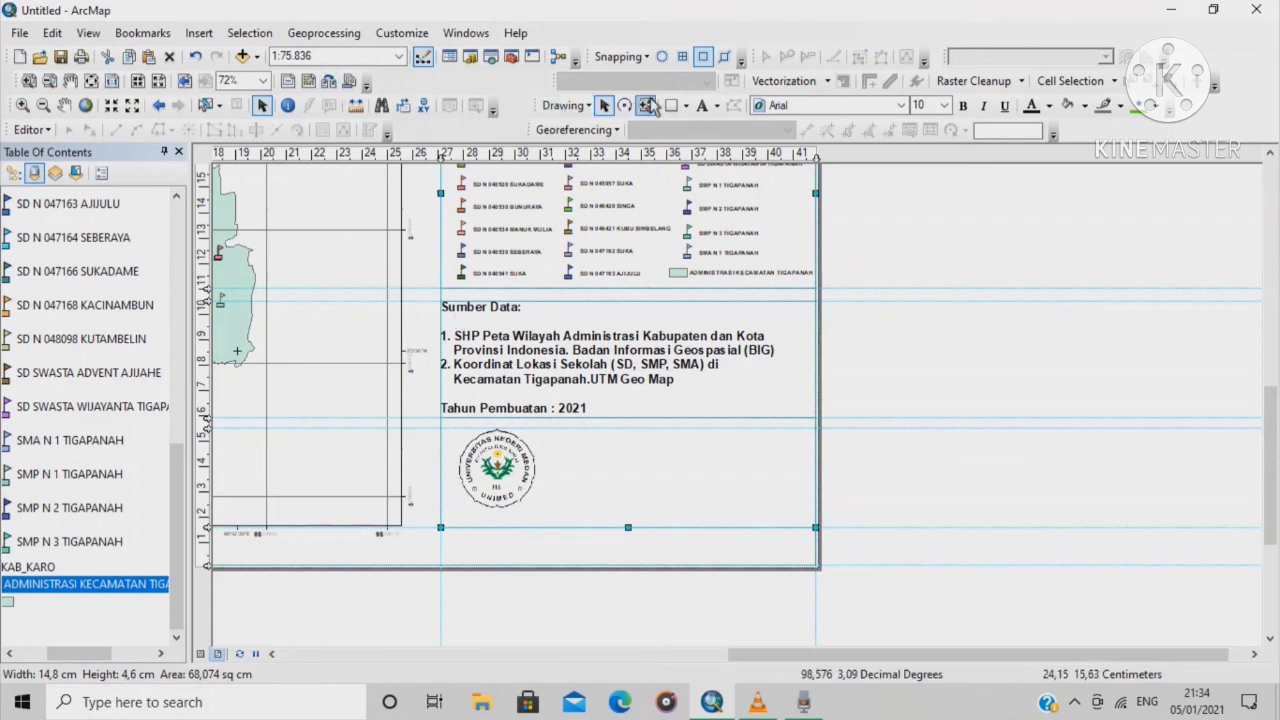
left_click(705, 108)
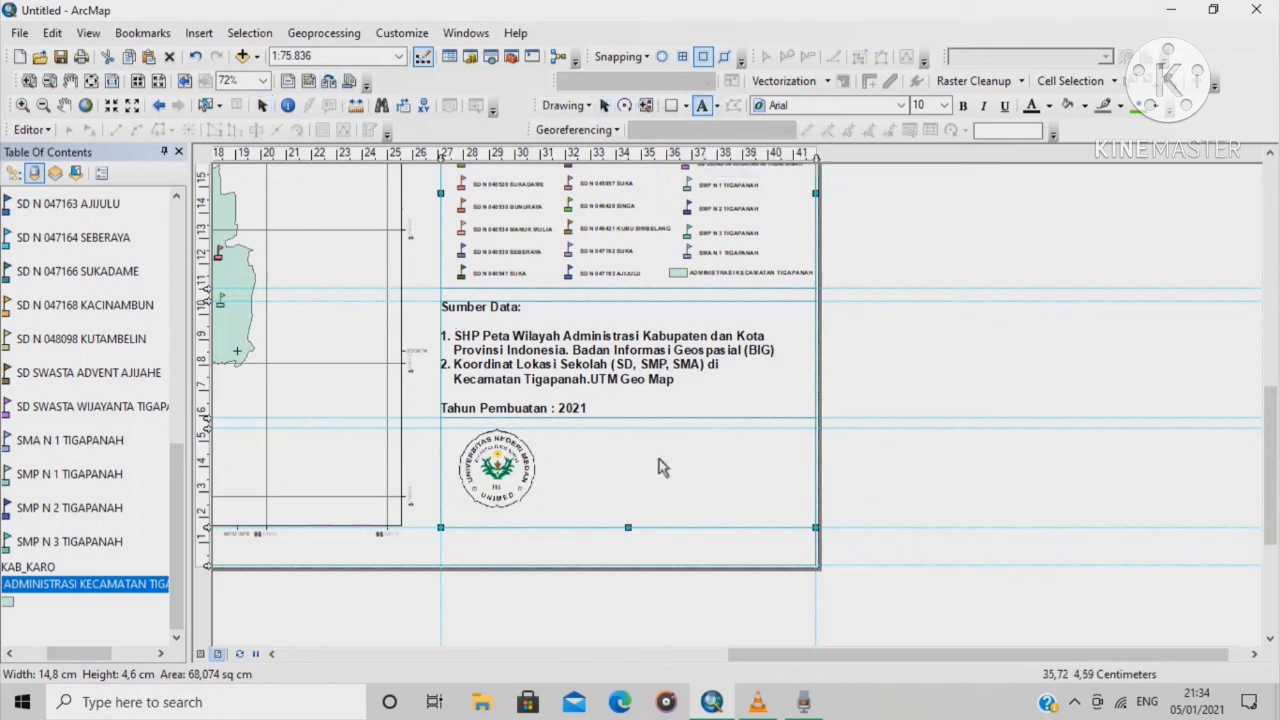
left_click(621, 441)
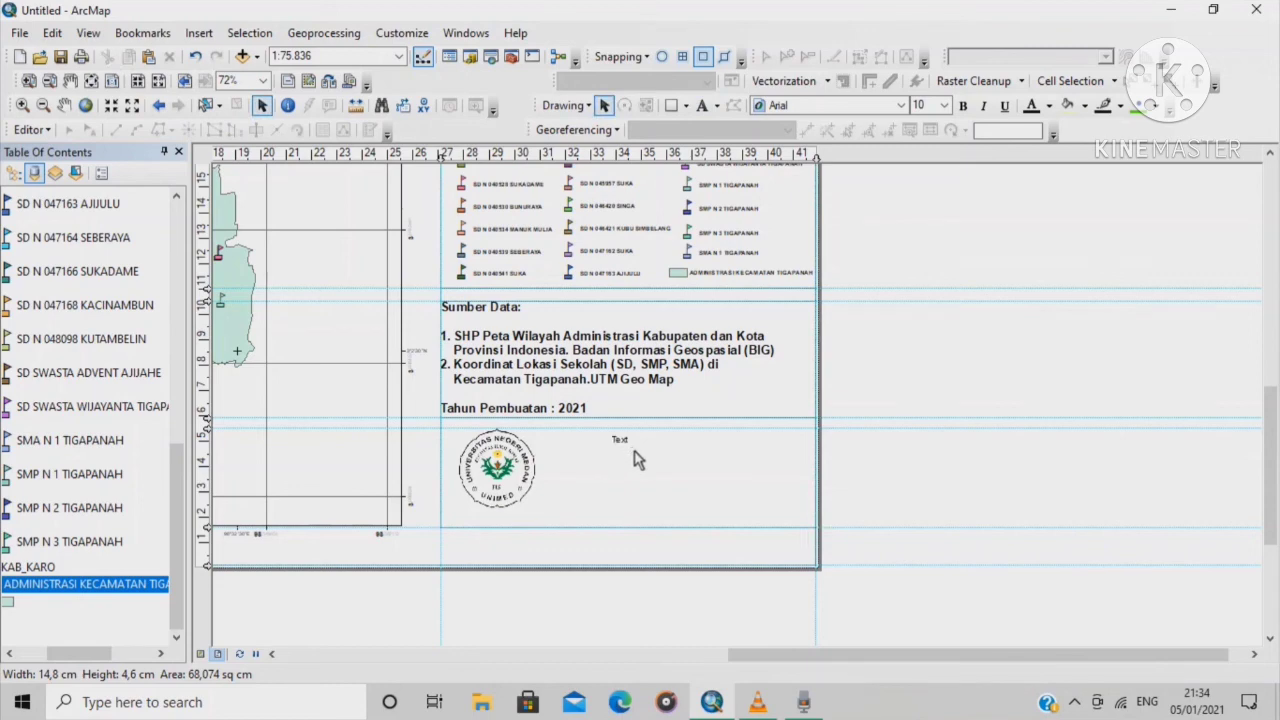
key("Escape")
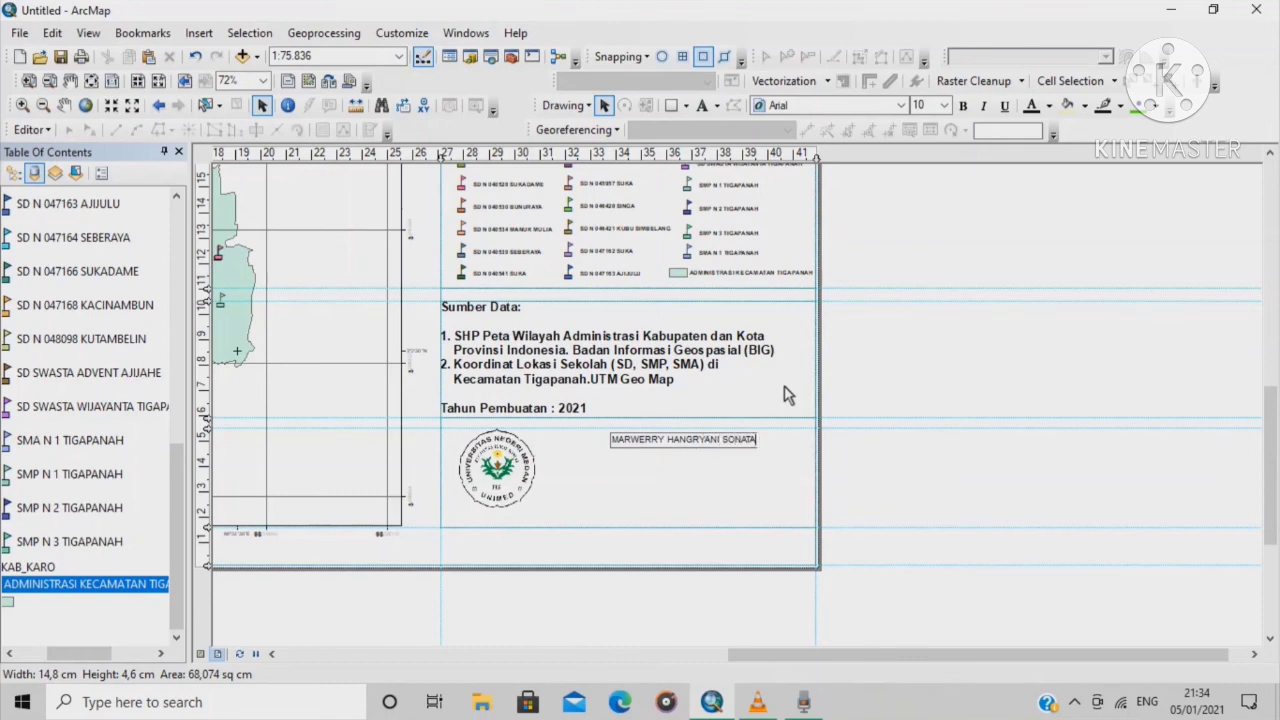
Open the author name text's properties and add the student number on a new line
double_click(722, 442)
left_click(748, 444)
left_click(748, 469)
double_click(716, 438)
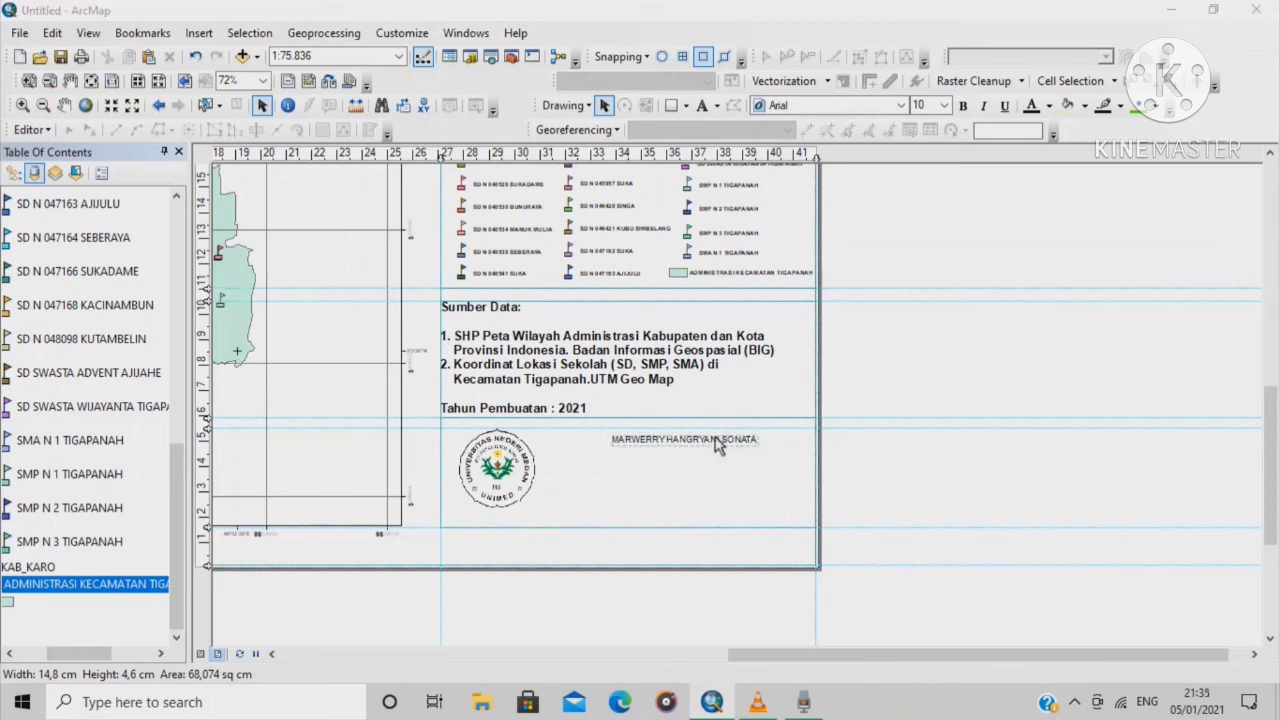
left_click(662, 257)
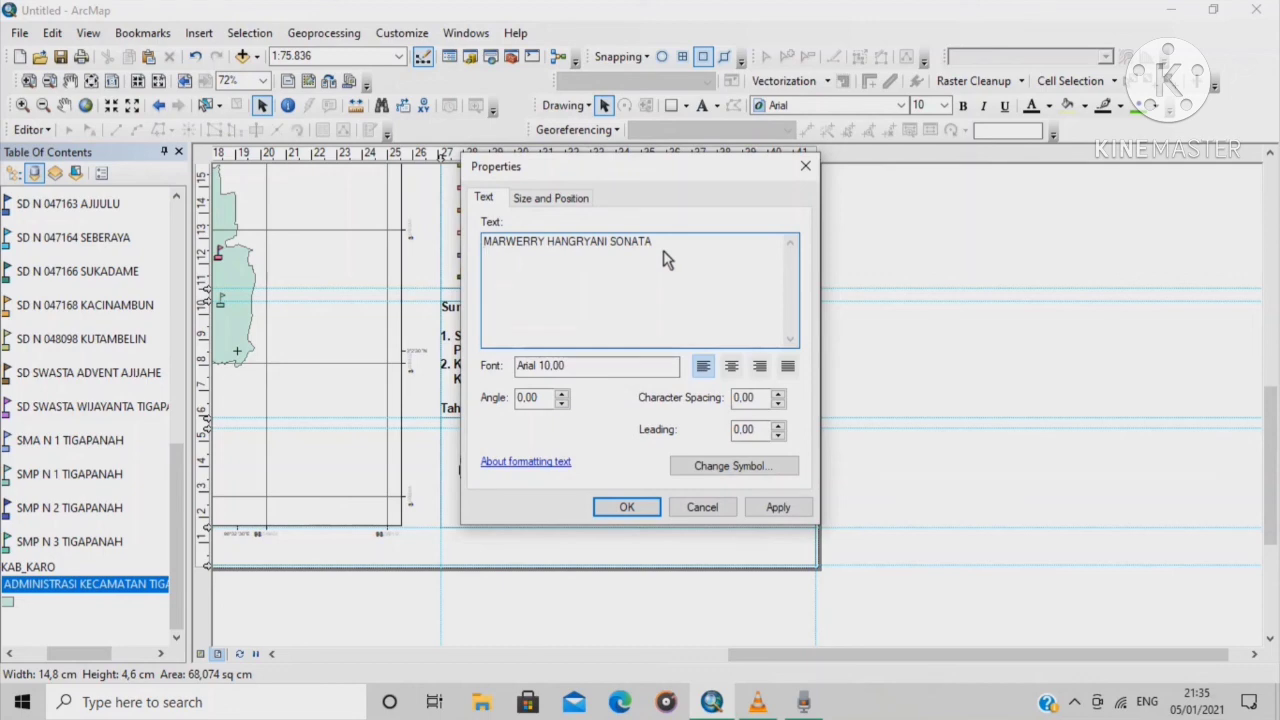
key("Return")
Add the lines PENDIDIKAN GEOGRAFI, FAKULTAS ILMU SOSIAL and UNIVERSITAS NEGERI MEDAN
type("P")
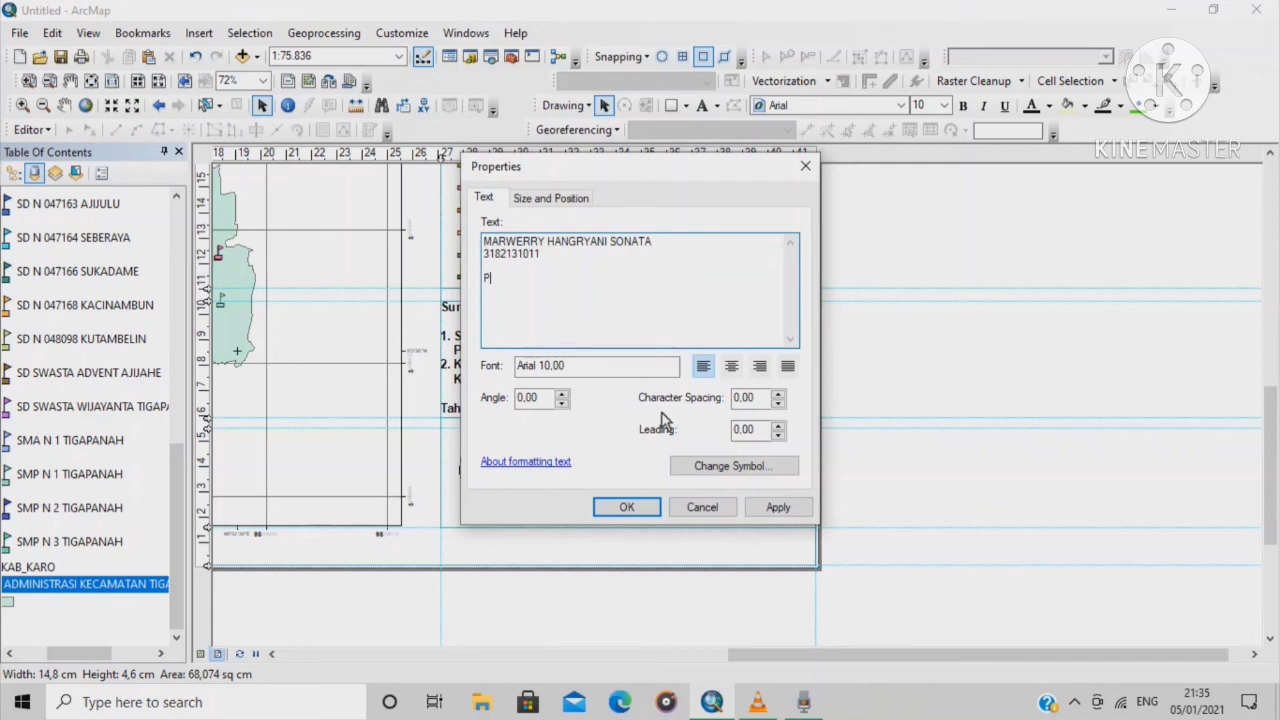
type("ENDIDIKAN GEOGRAFI")
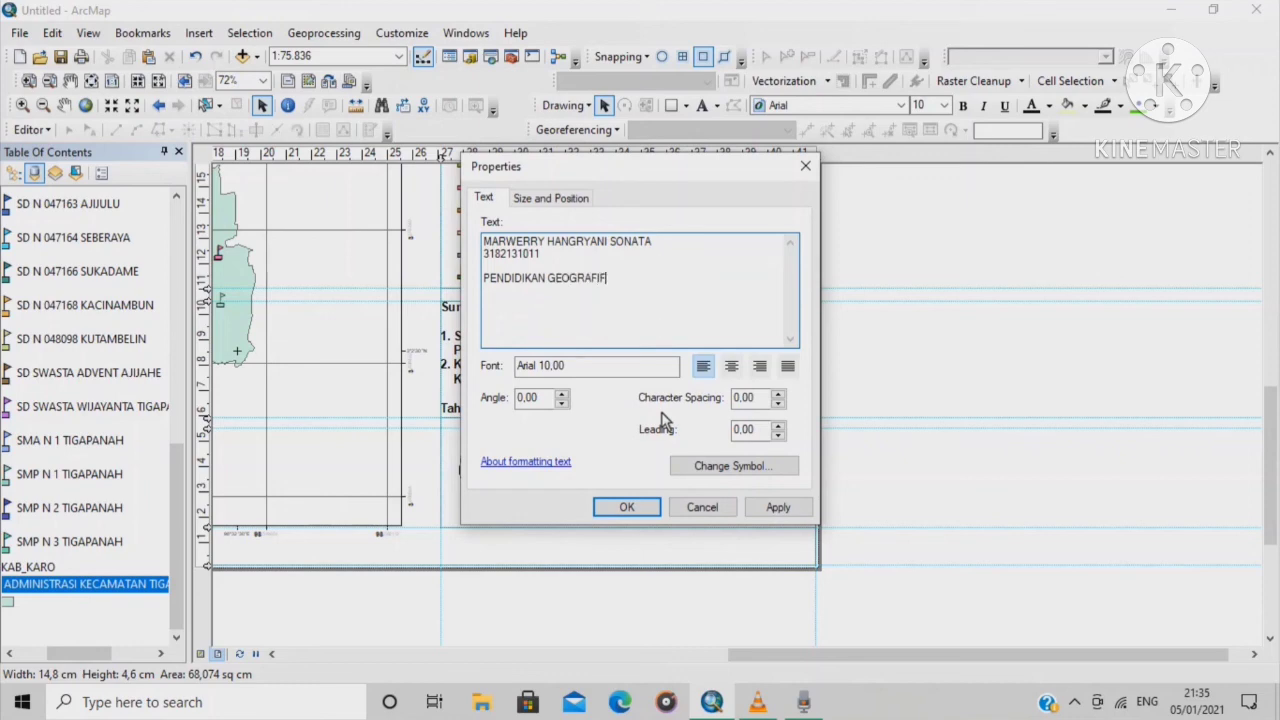
key("Return")
type("FAKULTAS ILMU SOSIAL")
key("Return")
type("U")
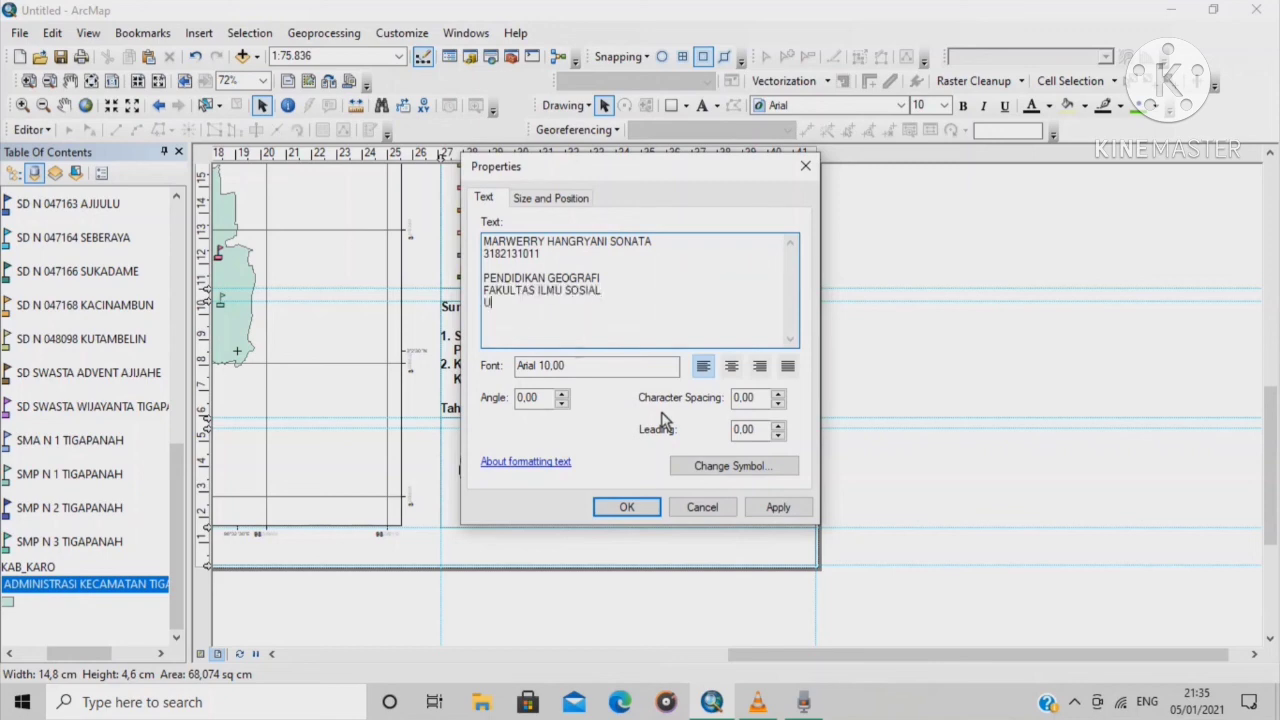
type("NIVERSITAS NEGER")
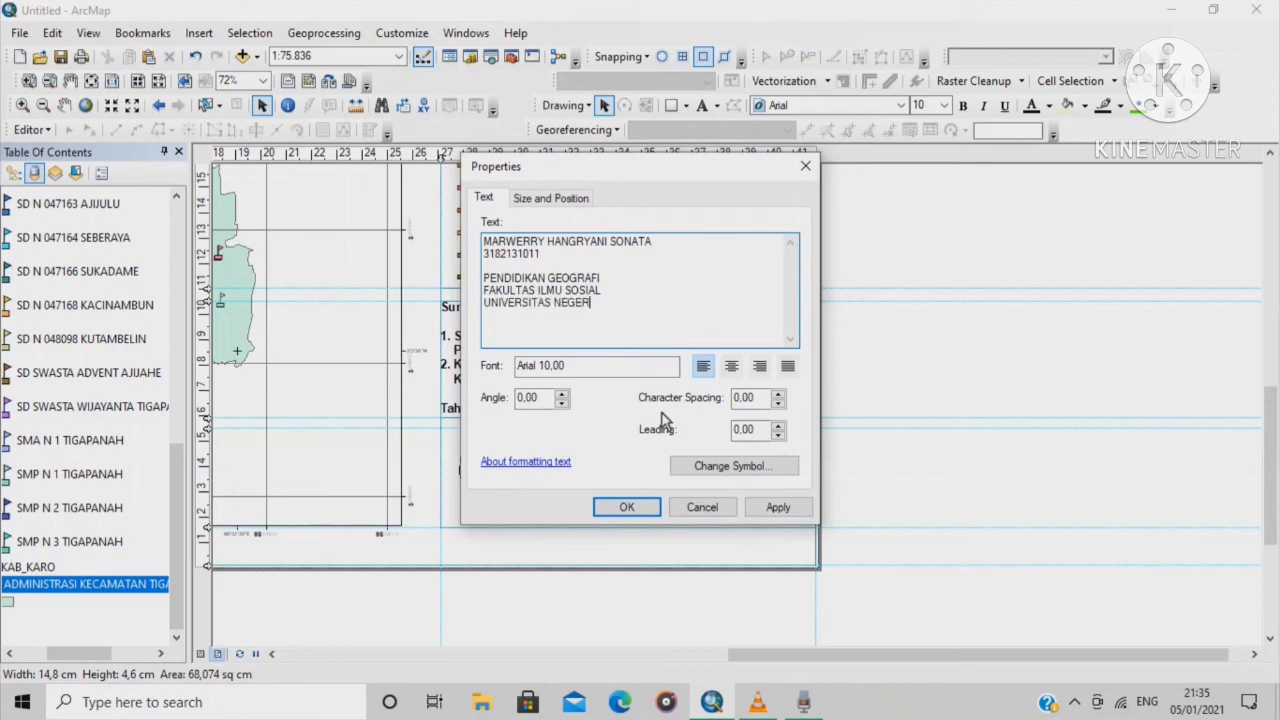
type("I MEDAN")
Centre-align the credit text, apply it, and move it next to the university logo
left_click(733, 368)
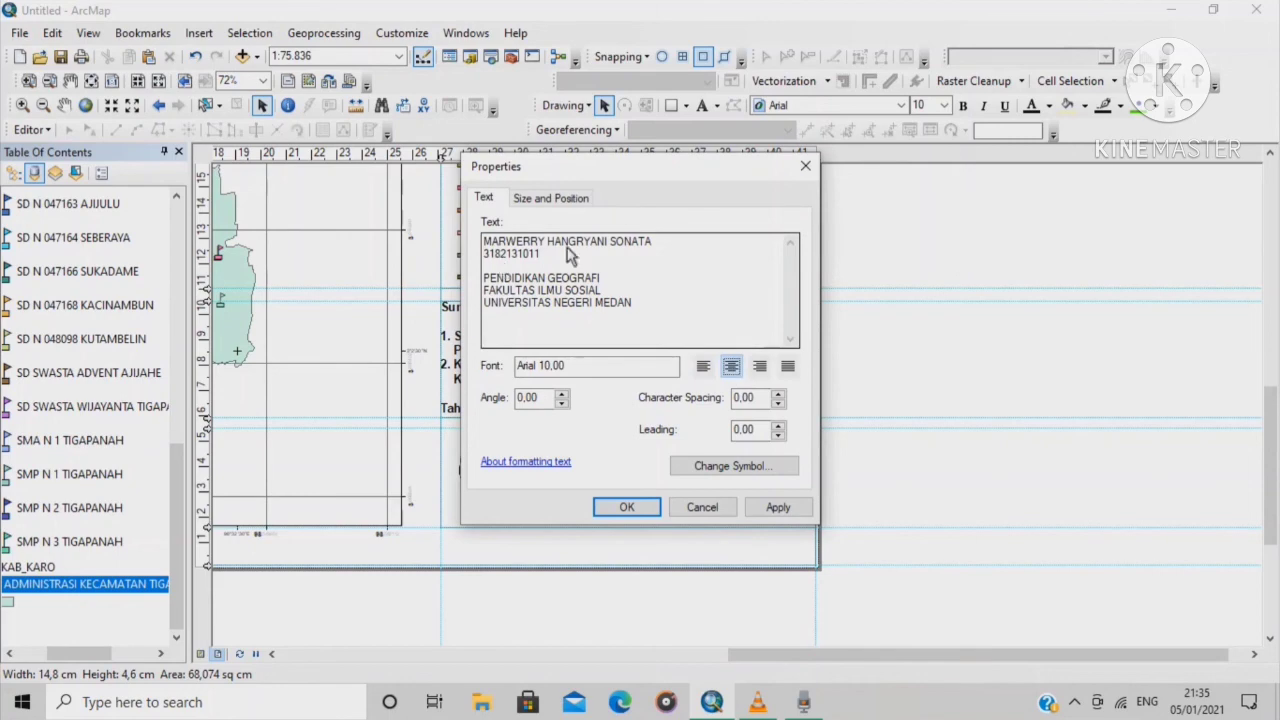
left_click(627, 508)
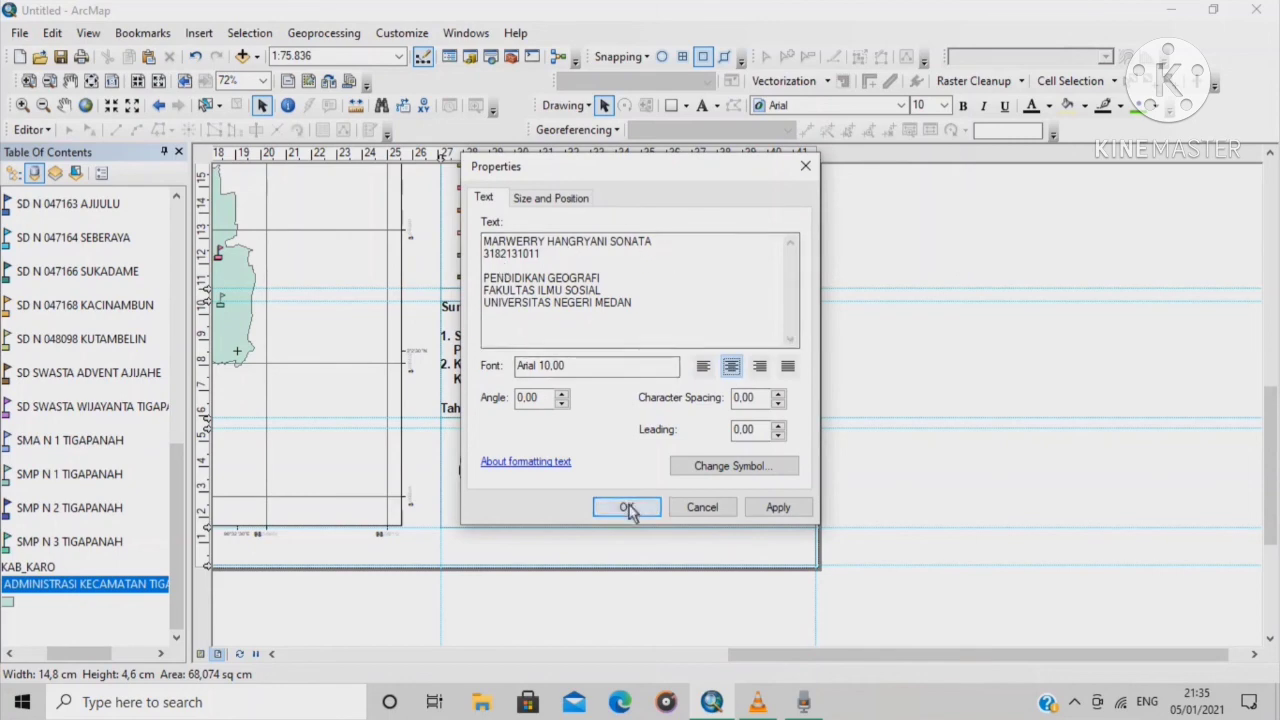
left_click_drag(626, 432, 670, 482)
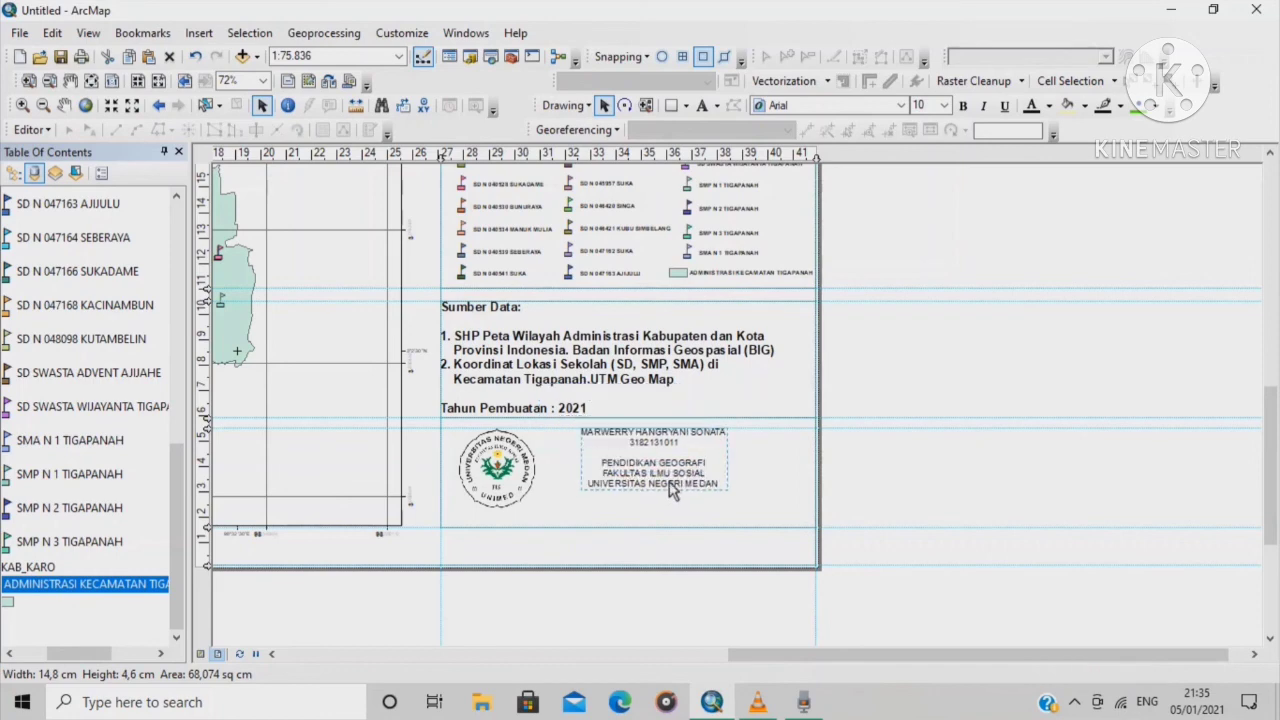
Enlarge the credit text to 12 pt and nudge it into place beside the logo
left_click(676, 484)
left_click(676, 480)
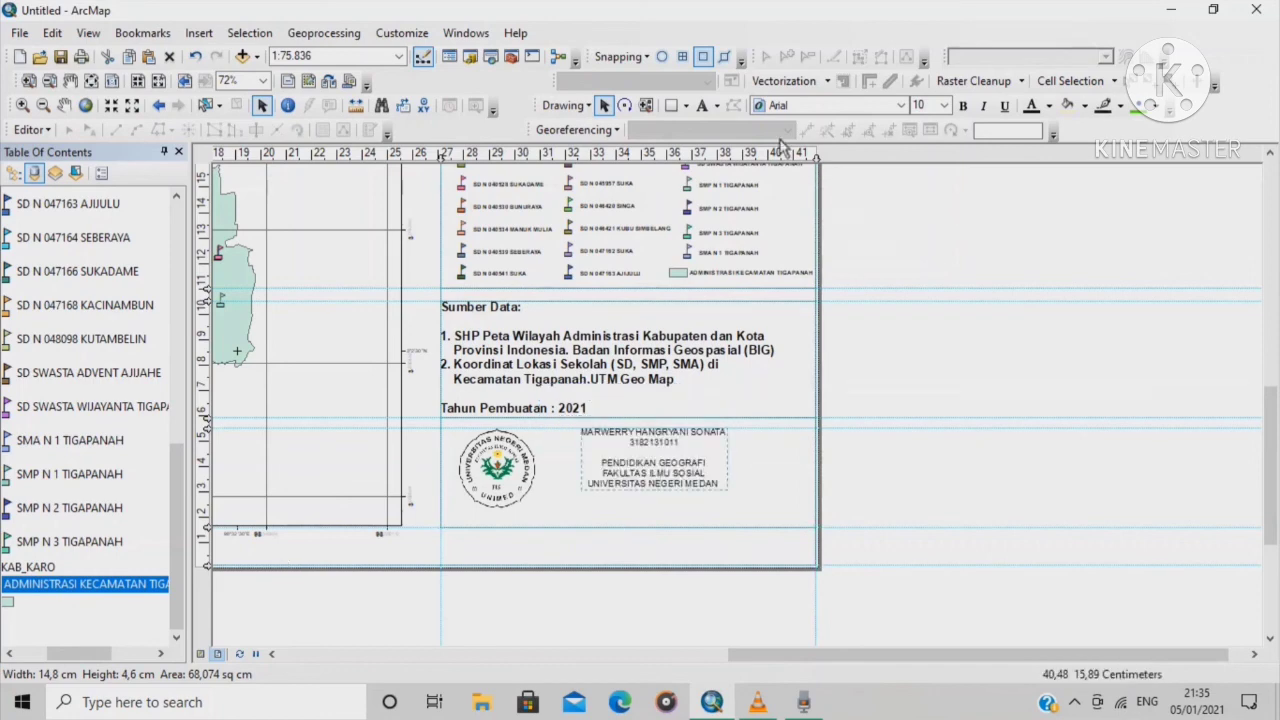
left_click(945, 106)
left_click(930, 166)
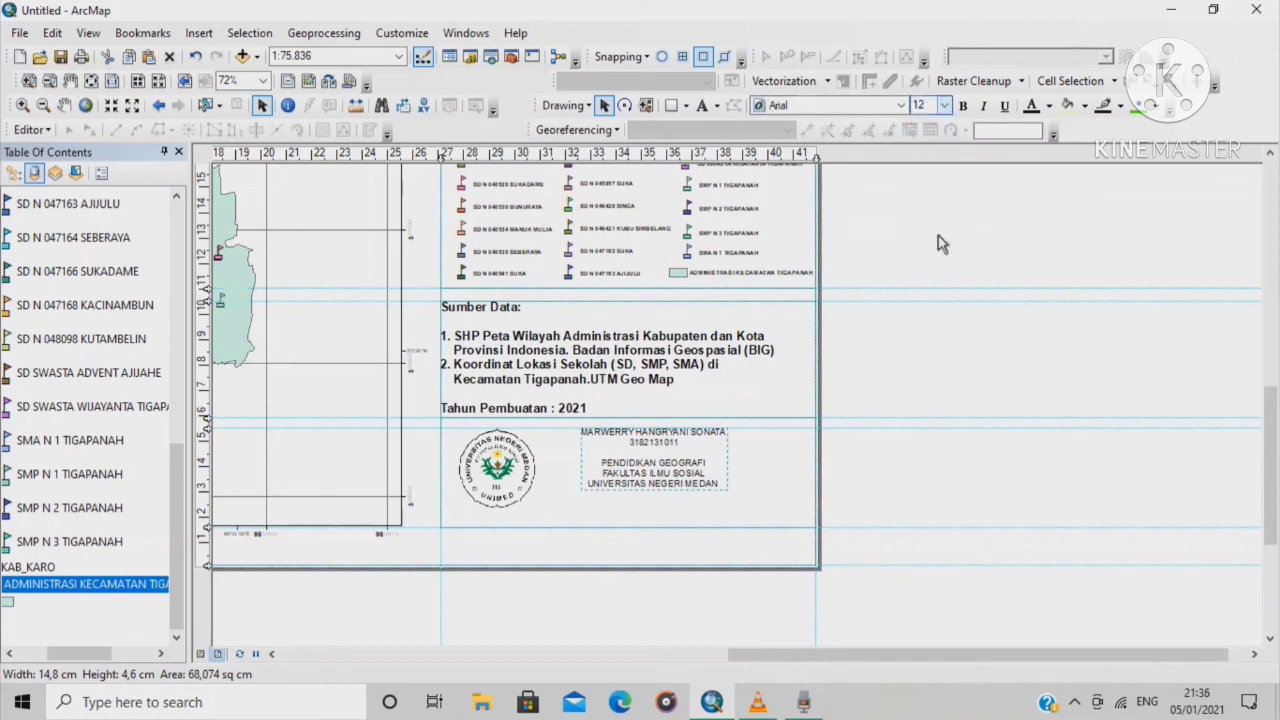
left_click_drag(688, 462, 694, 486)
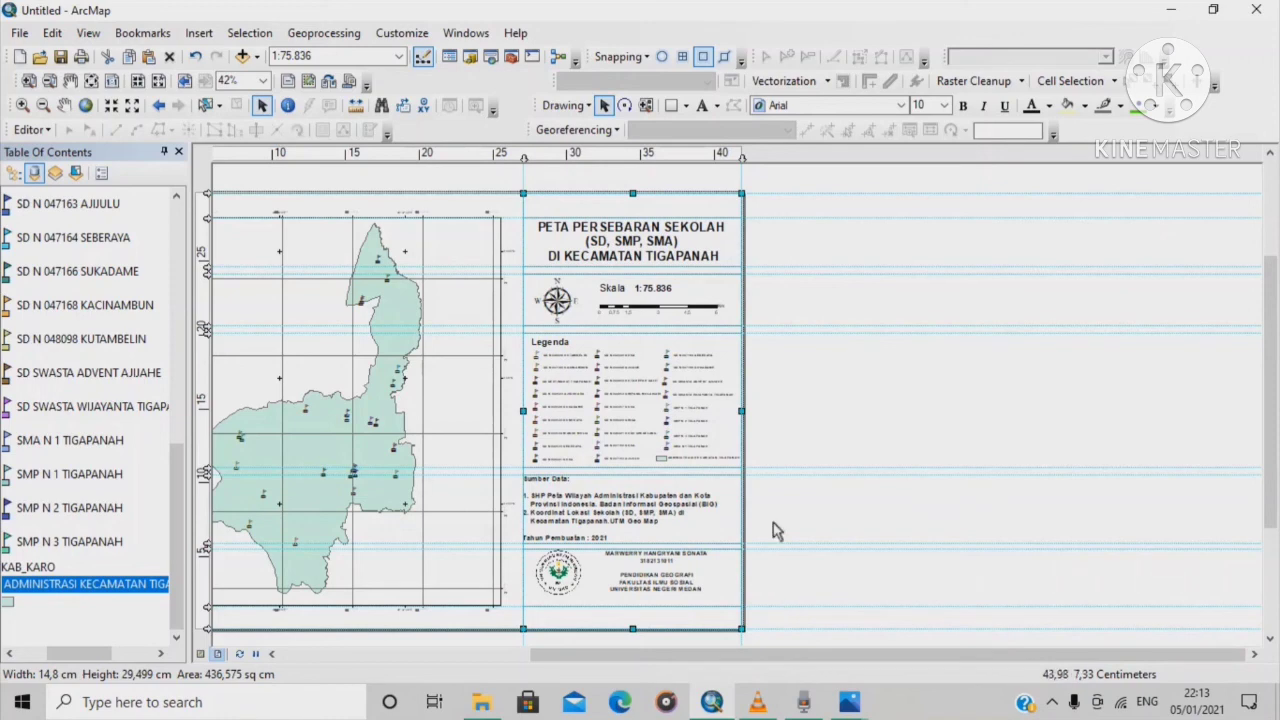
Zoom out to show the whole layout page
scroll(675, 592, "up", 1)
scroll(675, 592, "up", 2)
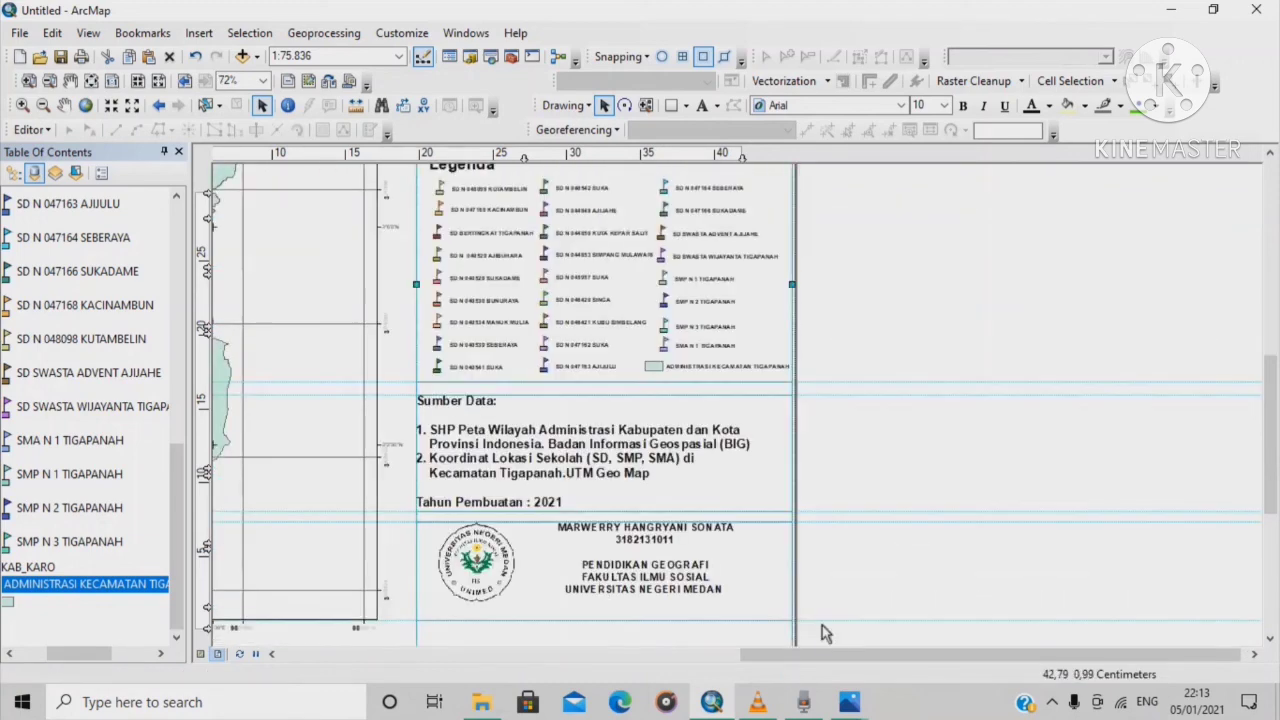
scroll(507, 428, "down", 1)
scroll(507, 428, "down", 2)
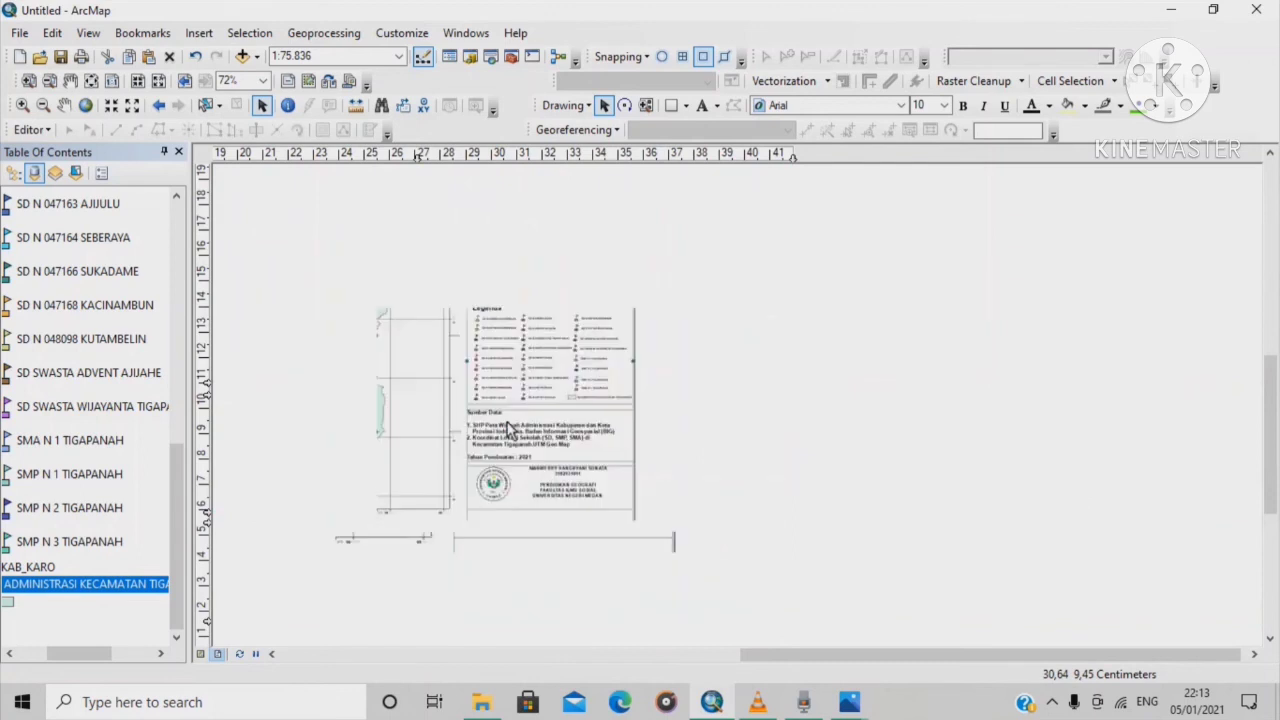
scroll(537, 393, "down", 5)
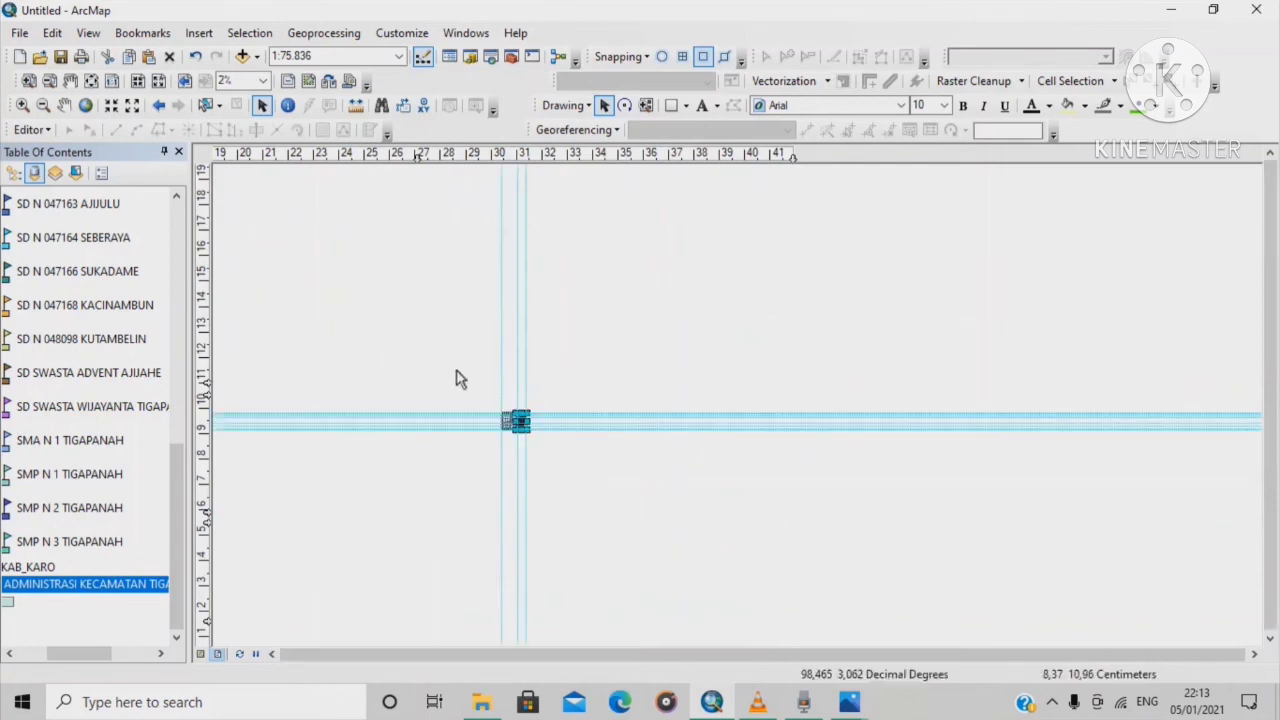
left_click(90, 82)
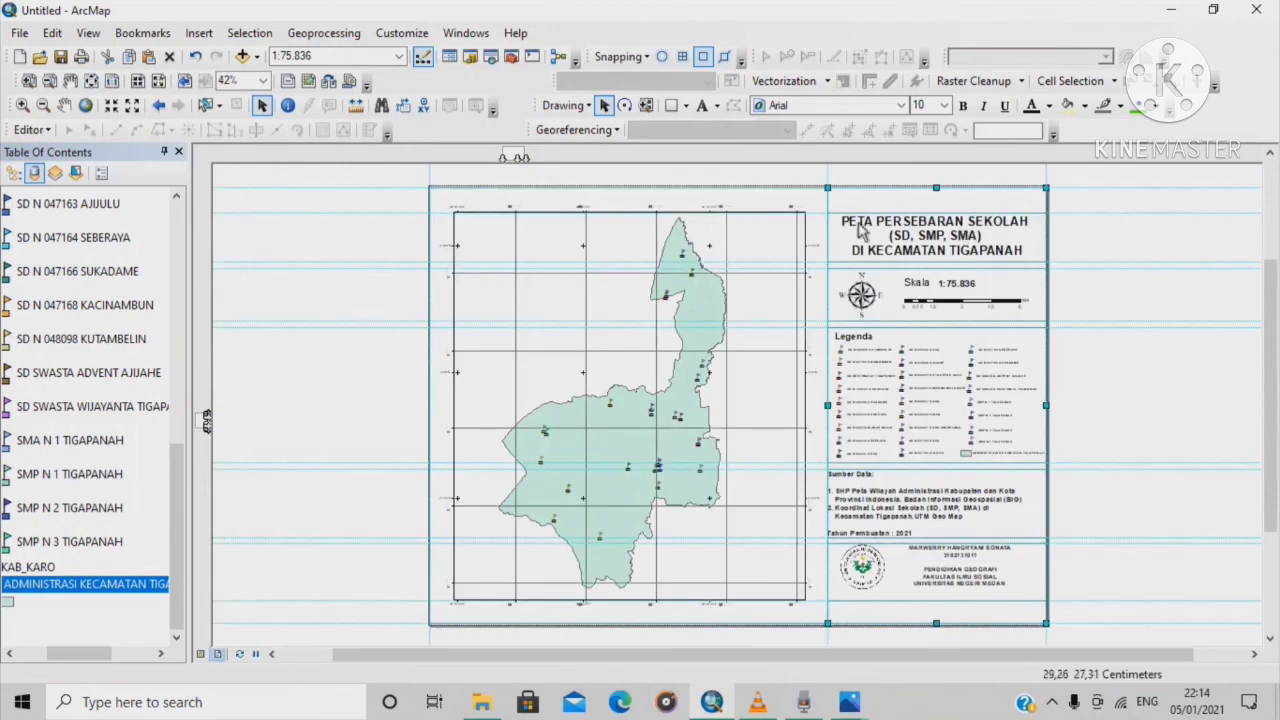
Start exporting the map with file name 'Peta persebaran sekolah di tigapanah'
left_click(19, 33)
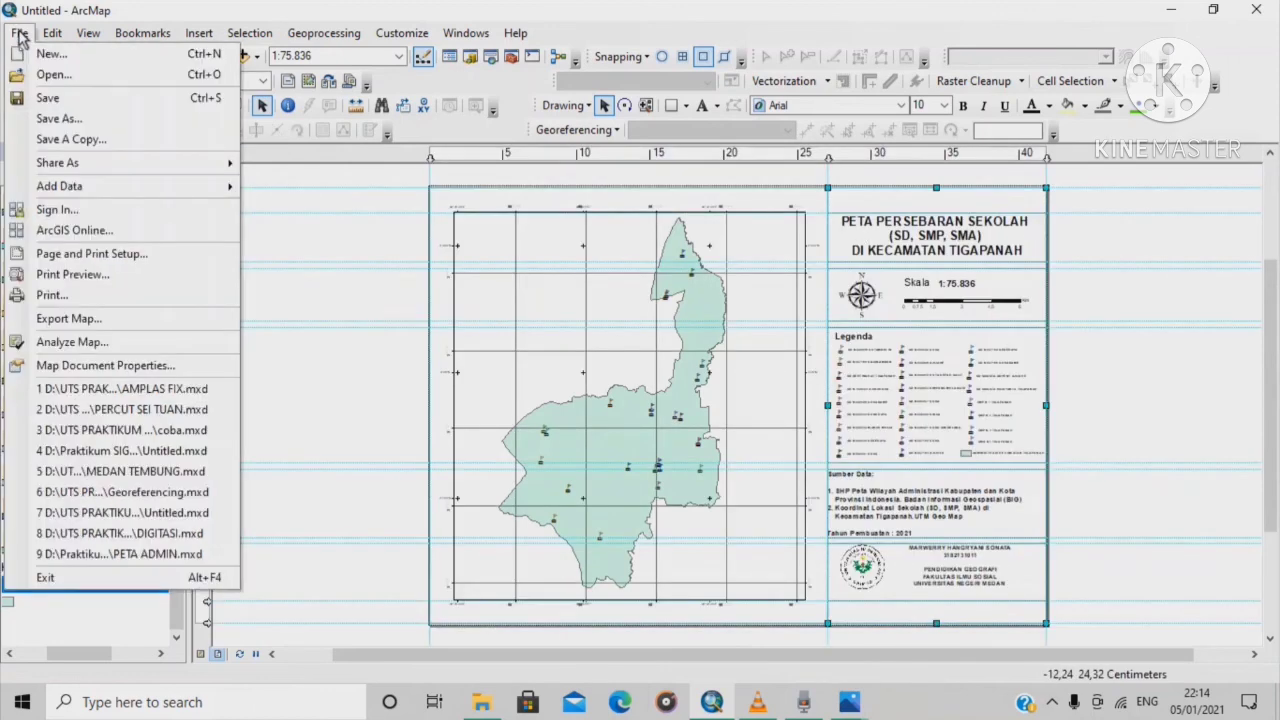
left_click(105, 320)
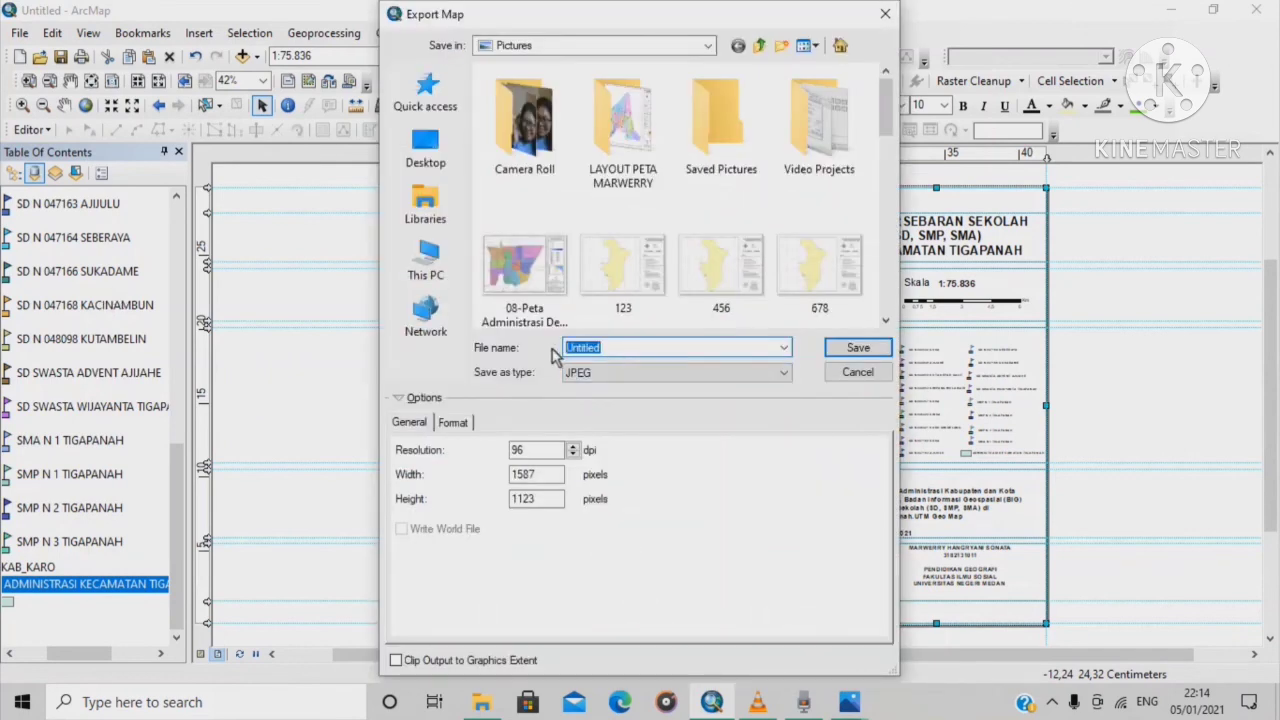
key("BackSpace")
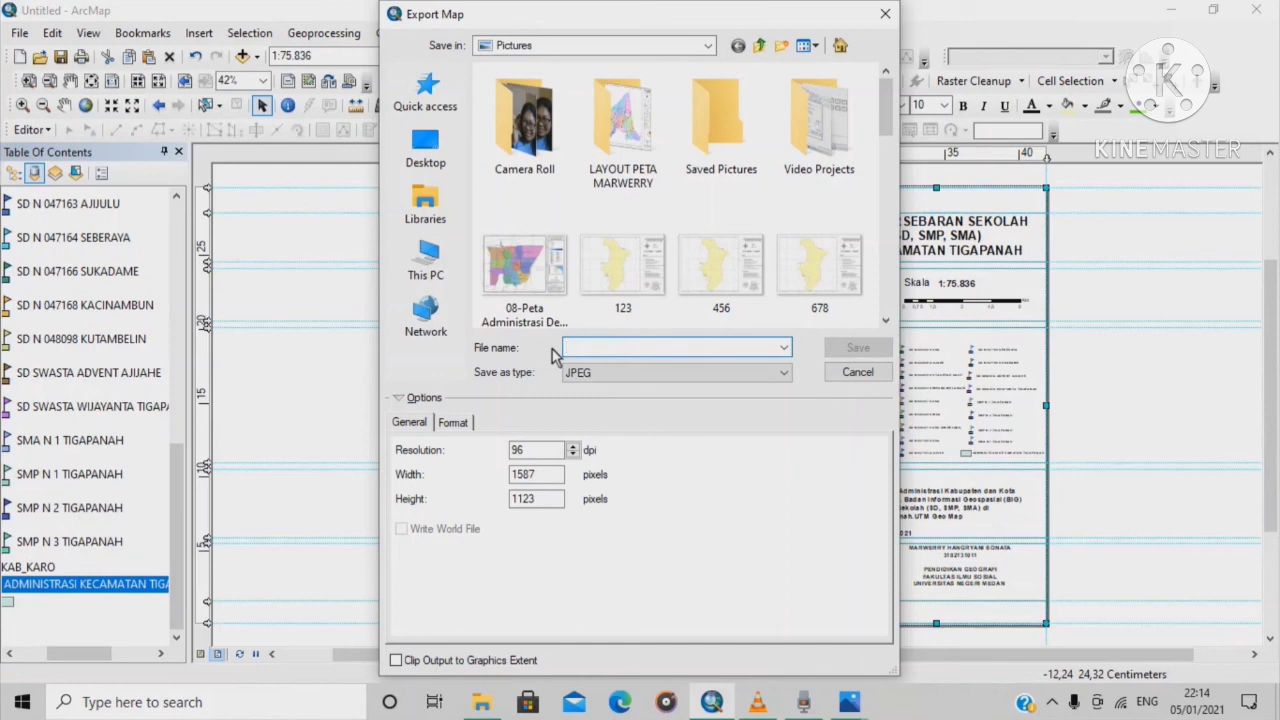
type("Peta")
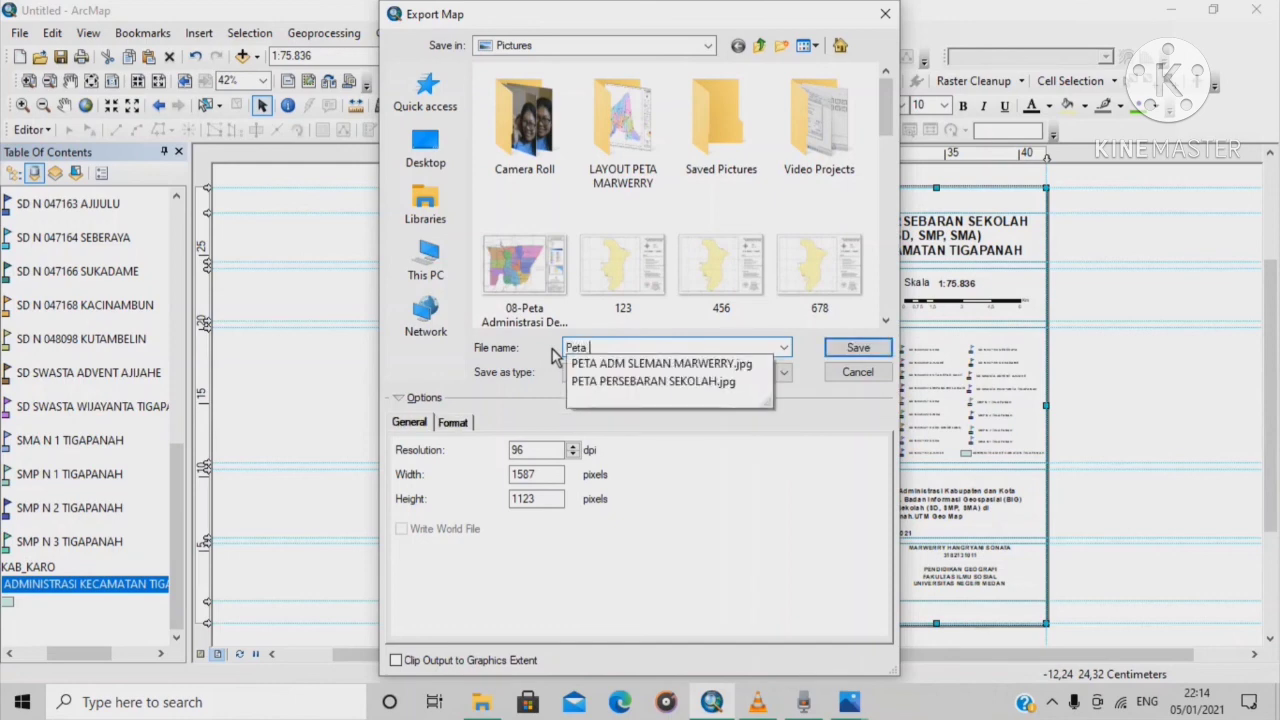
type(" perse")
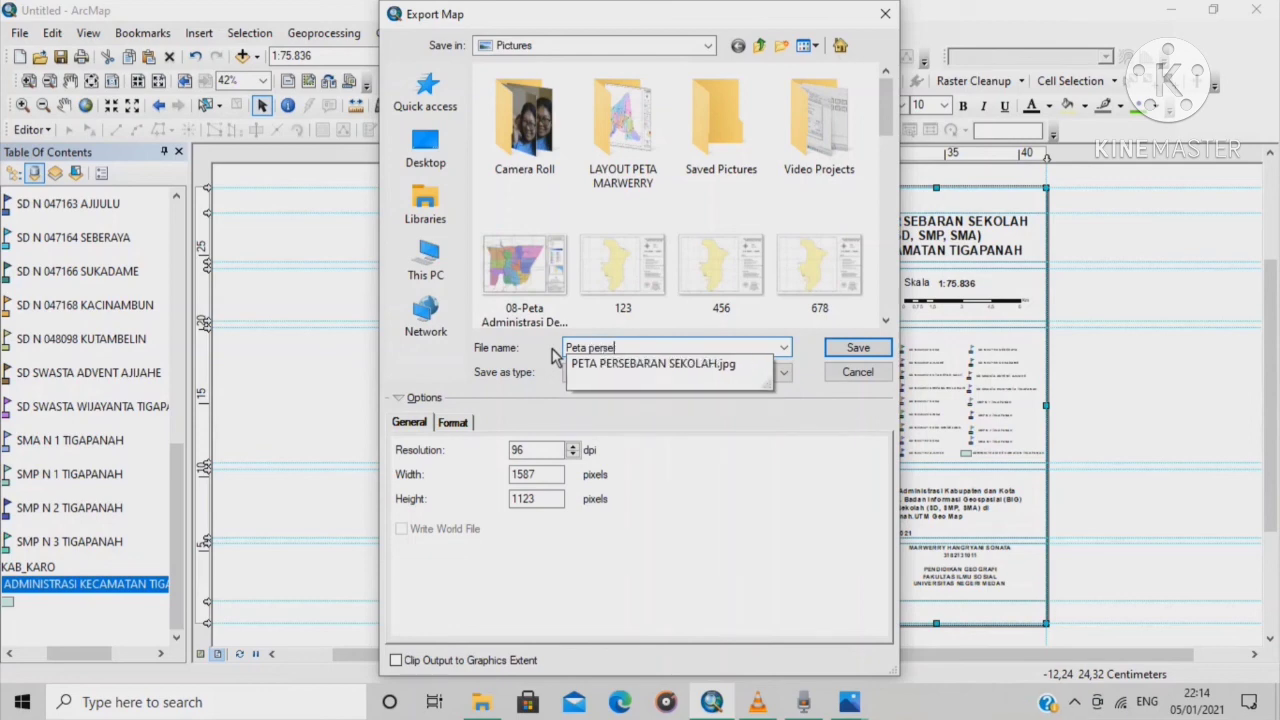
type("baran sekolah ")
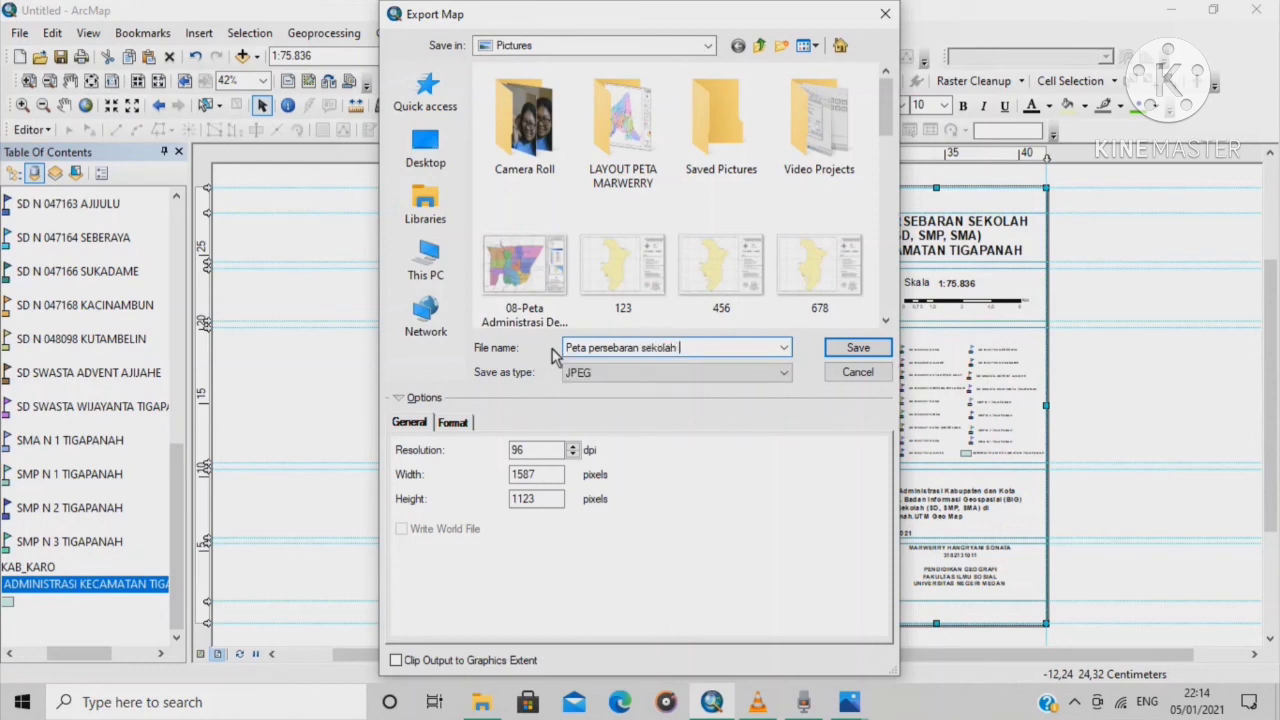
type("di tigapanah")
Save the export as a PNG at 300 dpi resolution
left_click(785, 376)
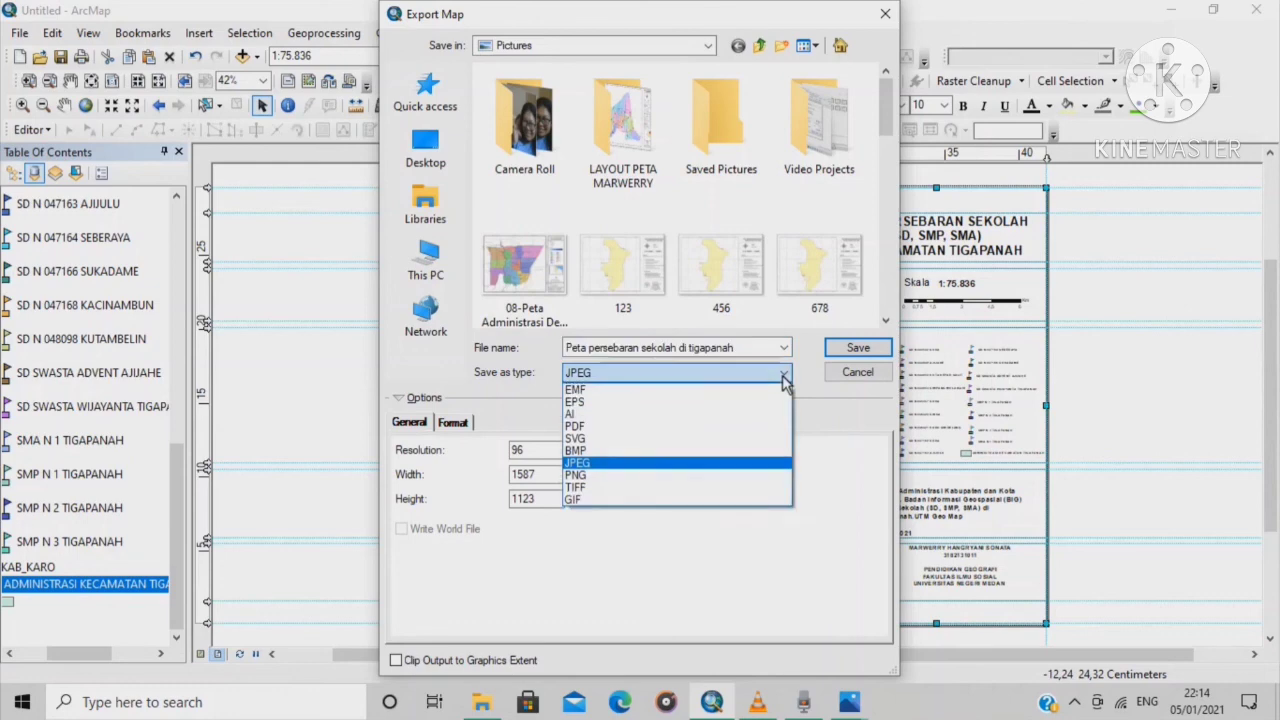
left_click(671, 478)
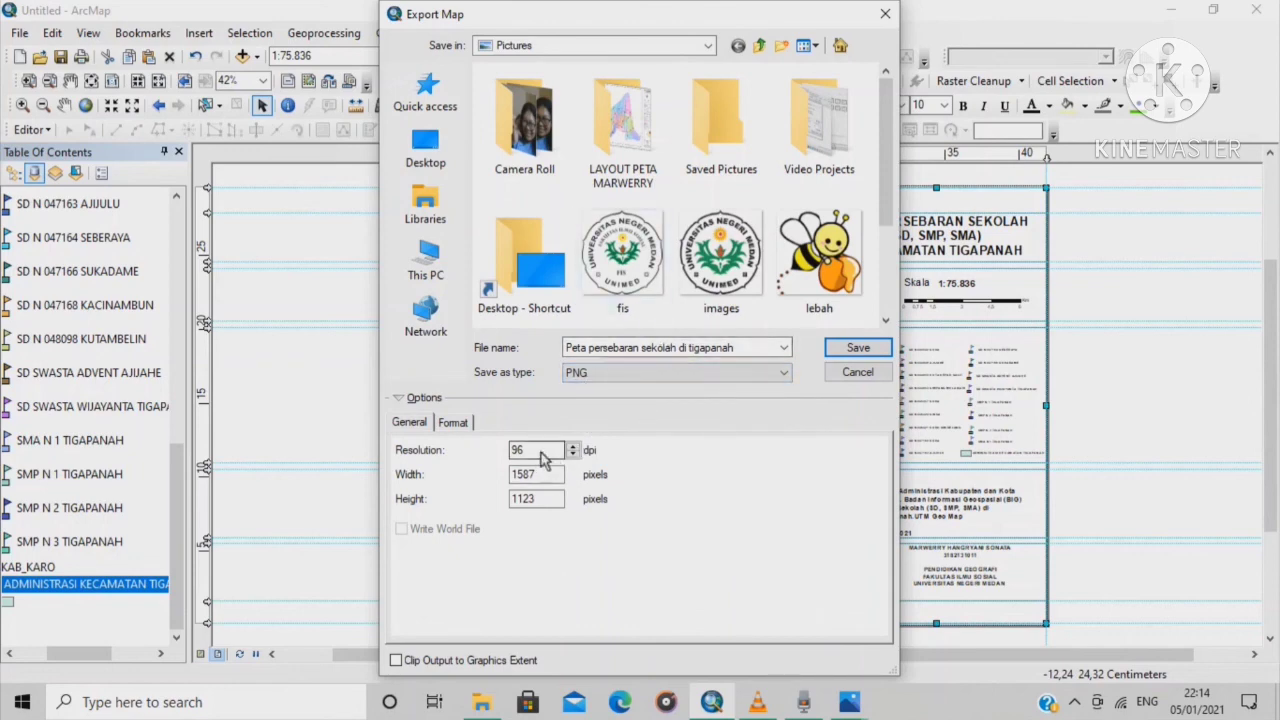
left_click_drag(543, 459, 489, 459)
key("BackSpace")
type("3")
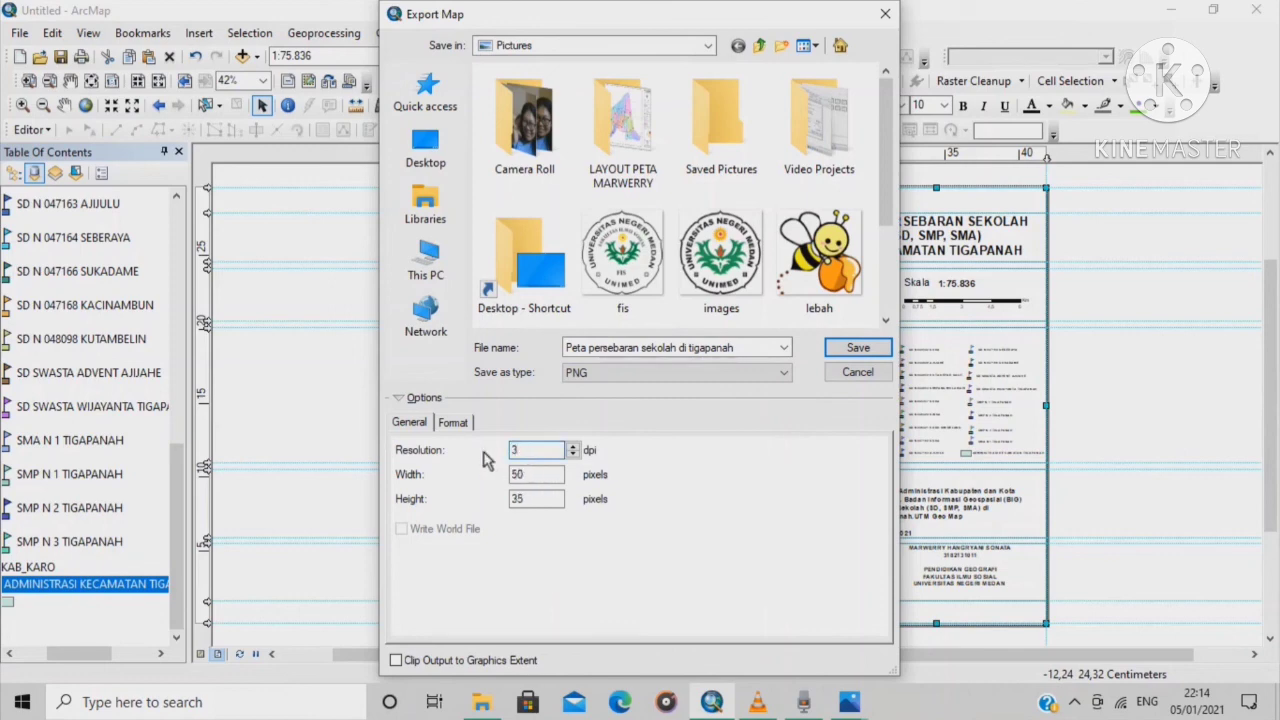
type("00")
left_click(857, 350)
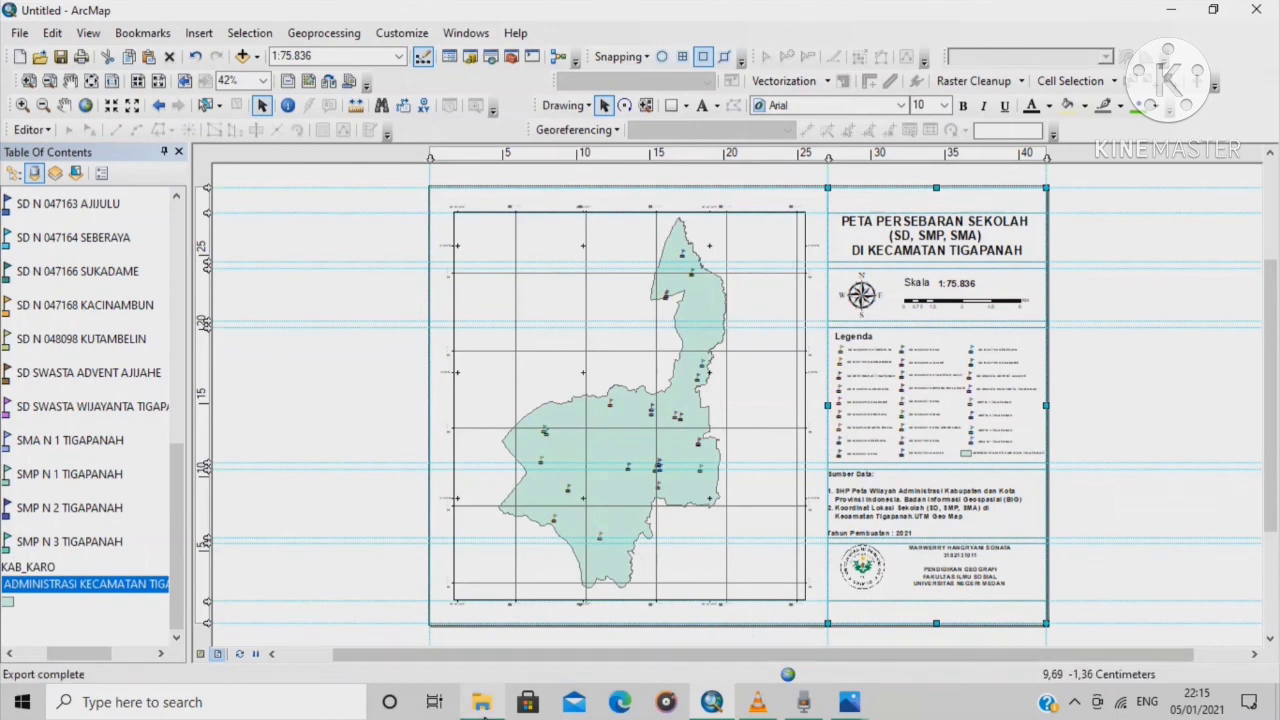
Find 'Peta persebaran sekolah di tigapanah' PNG in Pictures and open it in Photos
left_click(483, 705)
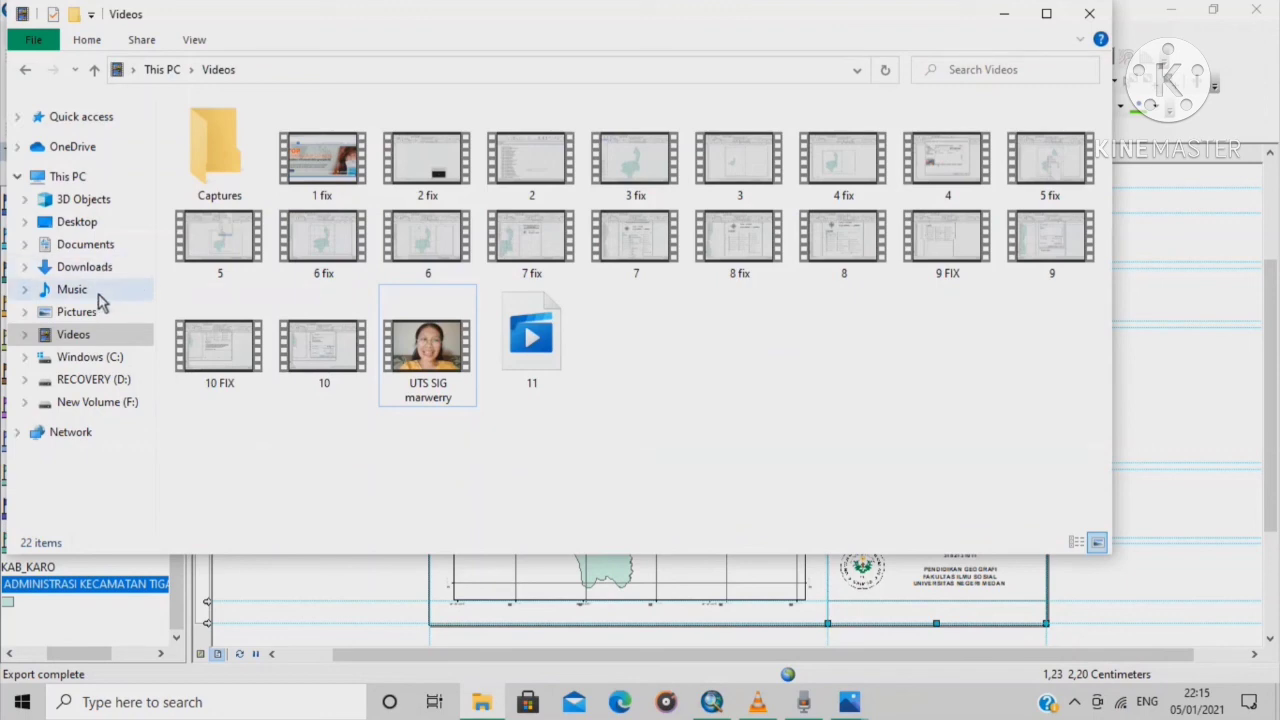
left_click(92, 312)
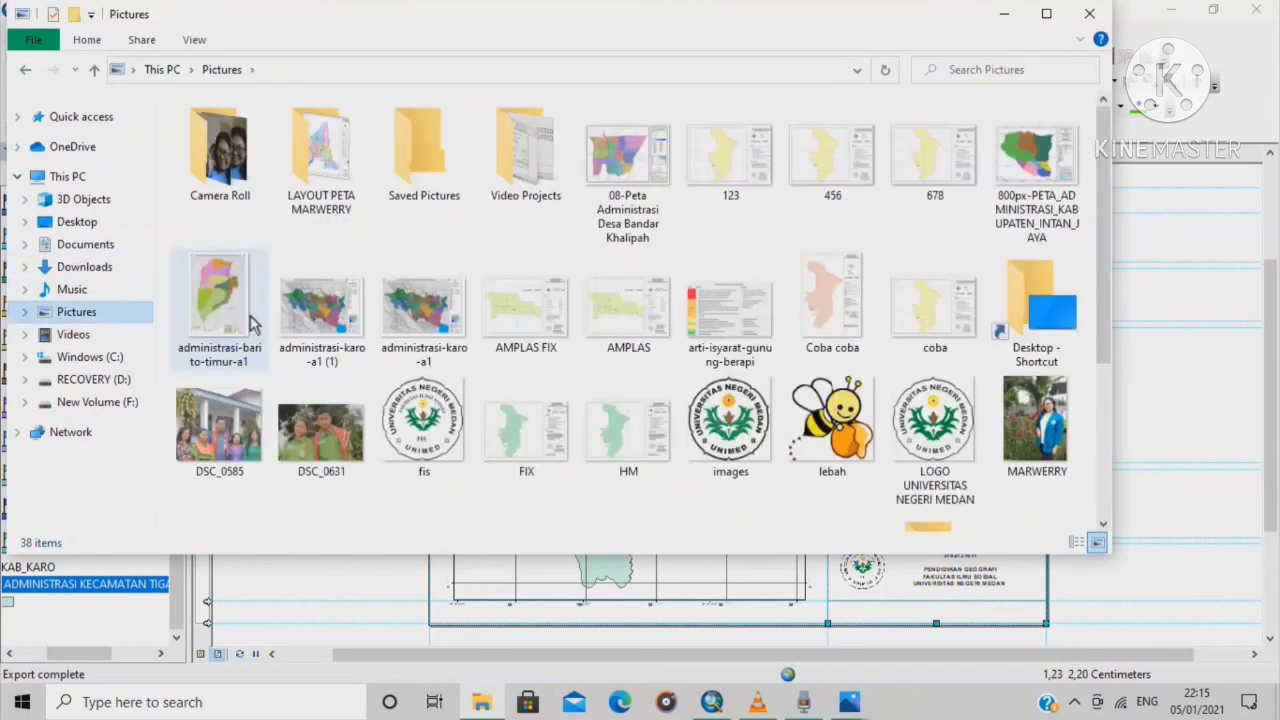
scroll(755, 413, "down", 3)
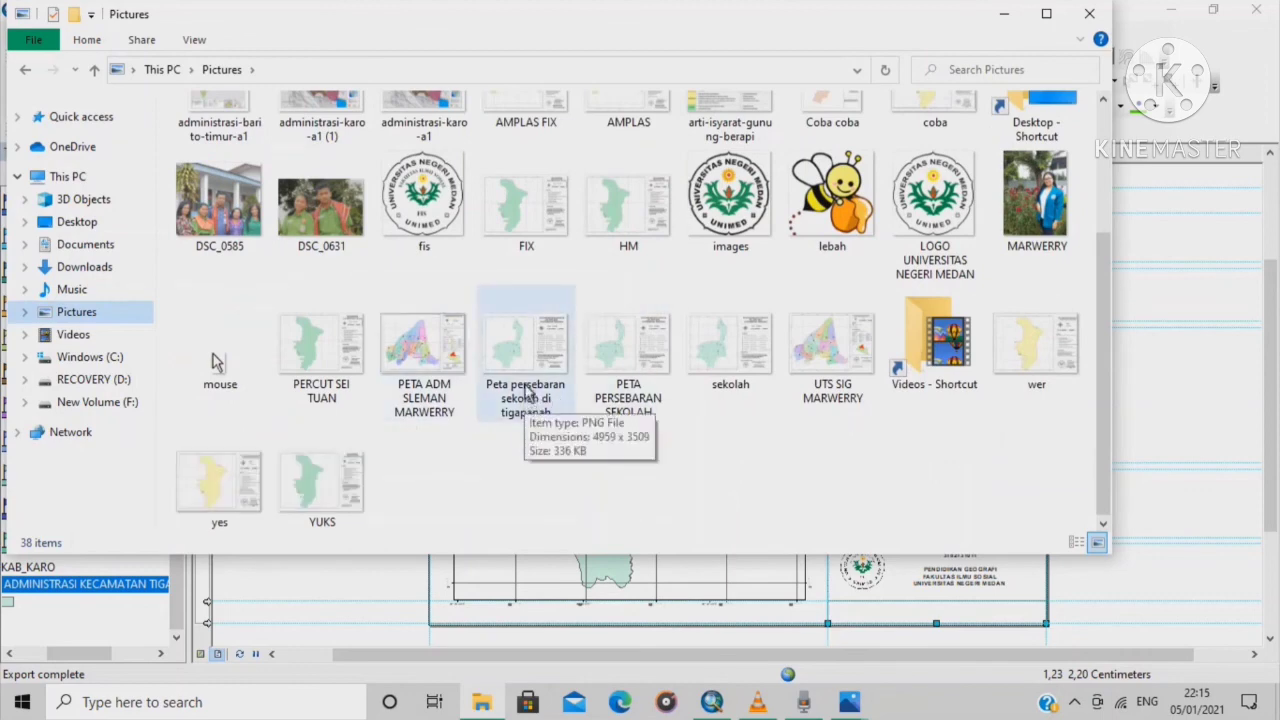
left_click(527, 392)
double_click(527, 392)
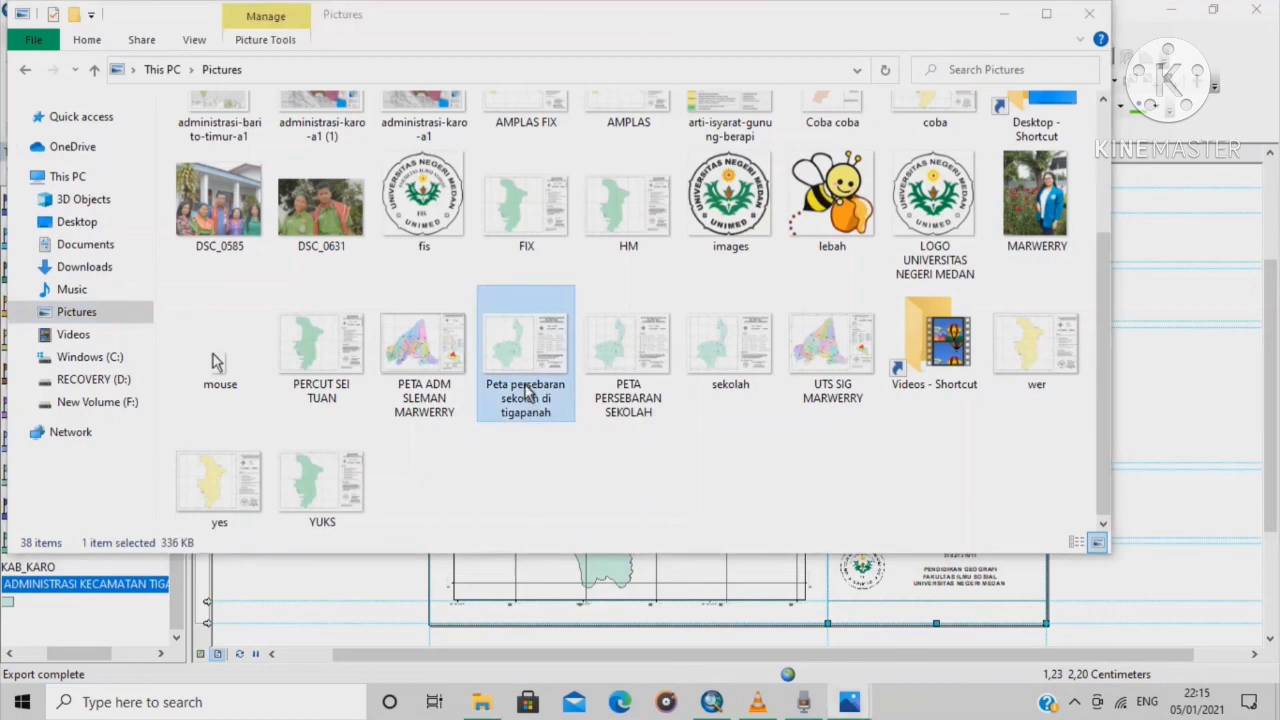